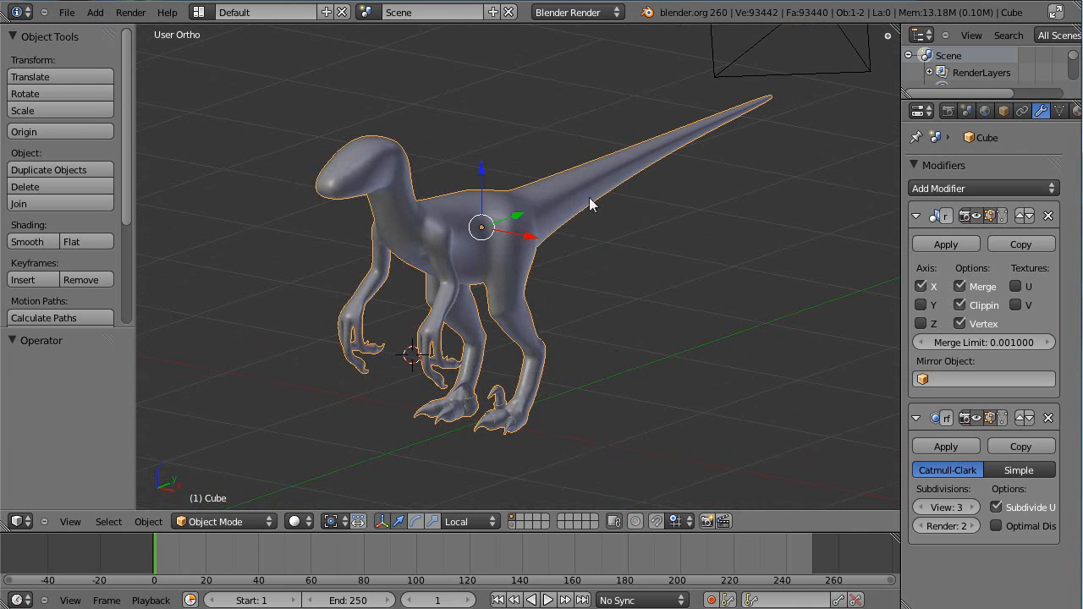
# Examine the raptor model's overall shape from the front, side and rear
pyautogui.moveTo(425, 323); pyautogui.dragTo(572, 304, button='middle')
pyautogui.moveTo(455, 282); pyautogui.dragTo(361, 212, button='middle')
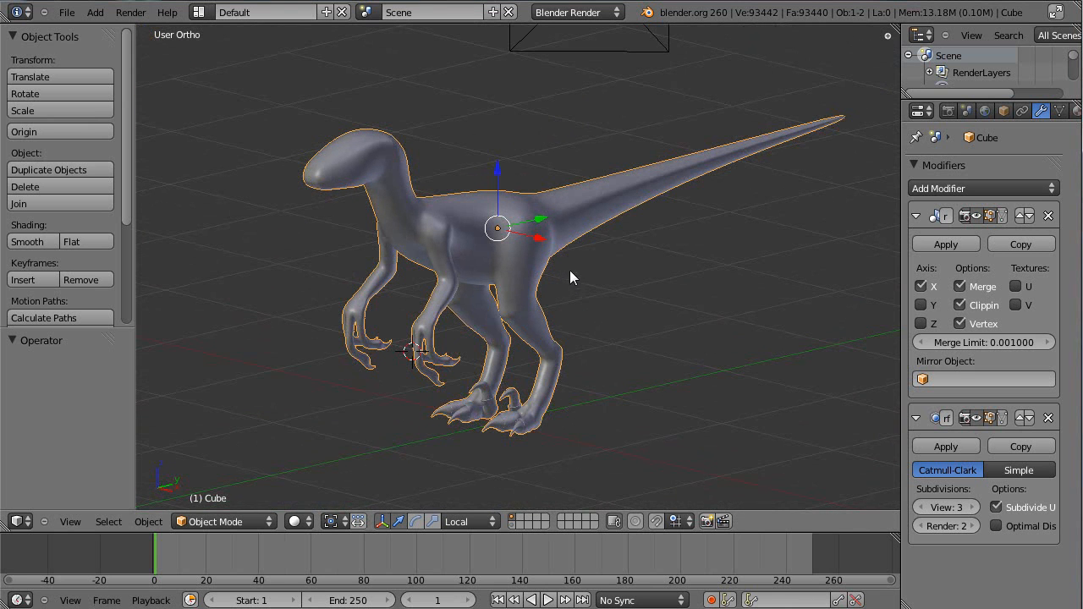
pyautogui.moveTo(413, 178); pyautogui.dragTo(550, 235, button='middle')
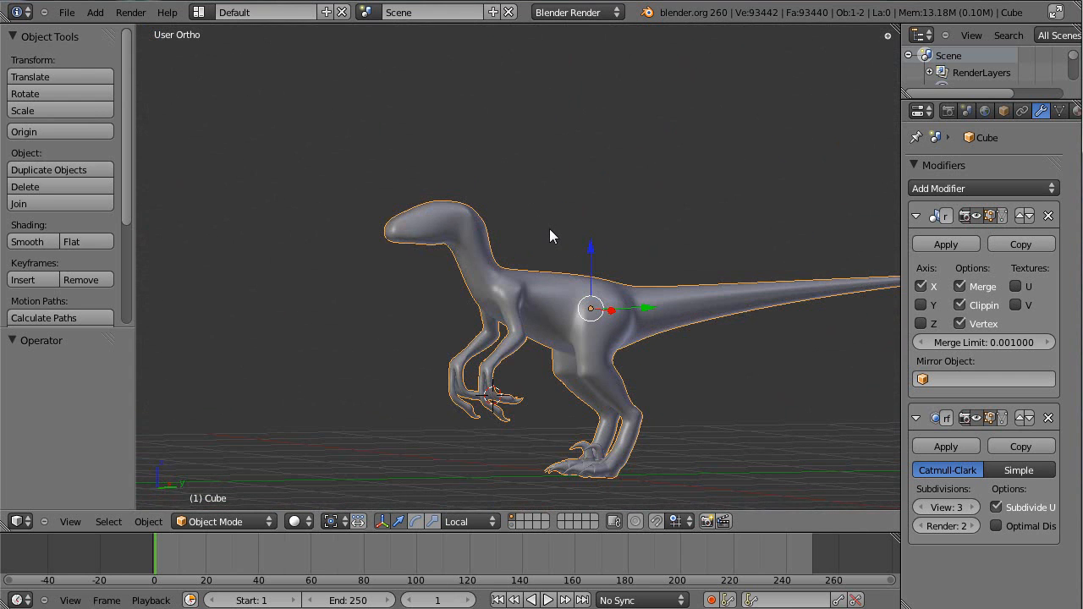
pyautogui.moveTo(500, 229)
pyautogui.mouseDown(button='middle')
pyautogui.moveTo(672, 240)
pyautogui.moveTo(614, 241)
pyautogui.moveTo(510, 217)
pyautogui.mouseUp(button='middle')
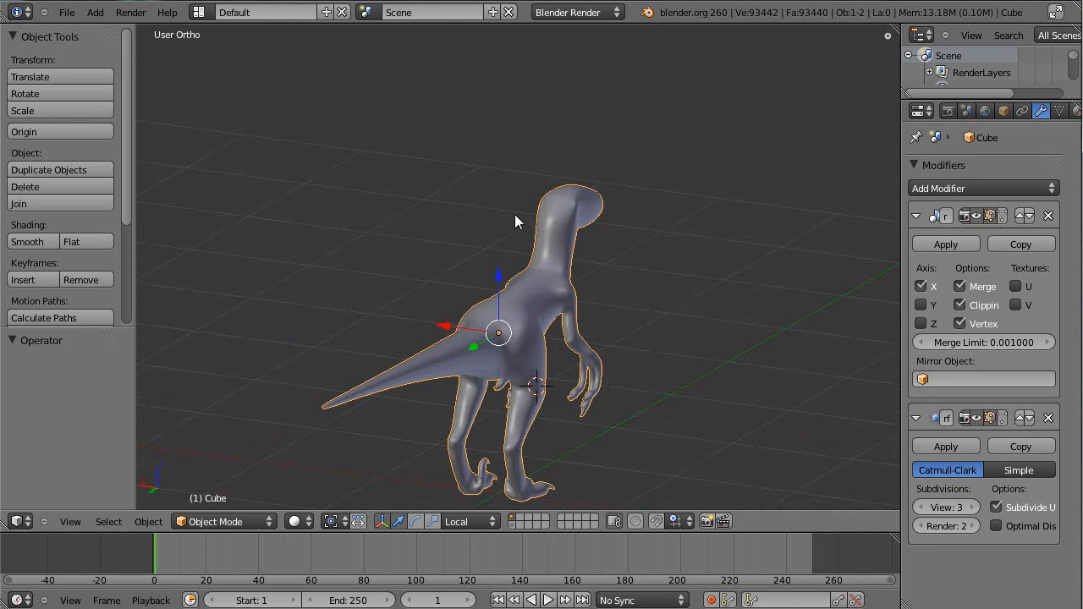
pyautogui.moveTo(598, 217)
pyautogui.mouseDown(button='middle')
pyautogui.moveTo(421, 243)
pyautogui.moveTo(584, 229)
pyautogui.mouseUp(button='middle')
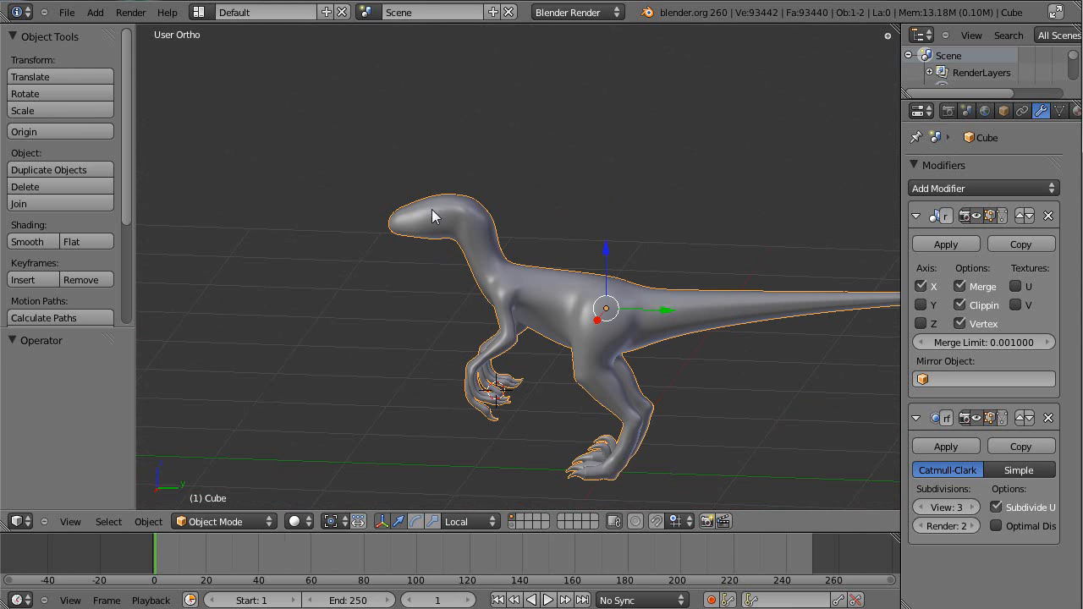
pyautogui.moveTo(512, 304); pyautogui.dragTo(603, 286, button='middle')
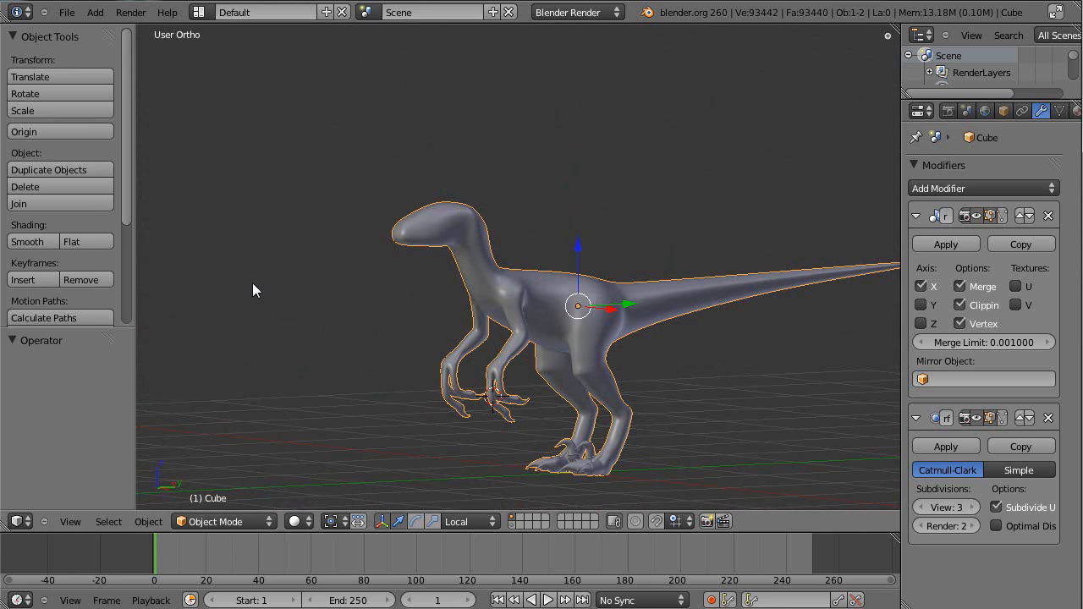
pyautogui.moveTo(580, 305); pyautogui.dragTo(525, 290, button='middle')
pyautogui.scroll(3, 602, 288)
pyautogui.scroll(-3, 603, 283)
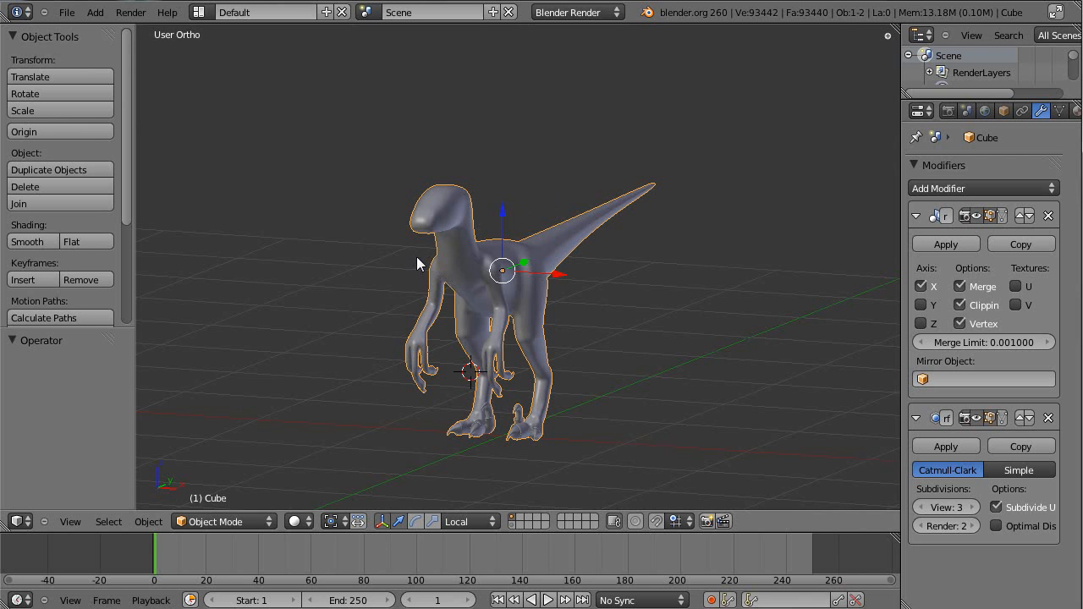
pyautogui.moveTo(391, 245); pyautogui.dragTo(473, 240, button='middle')
pyautogui.scroll(5, 604, 183)
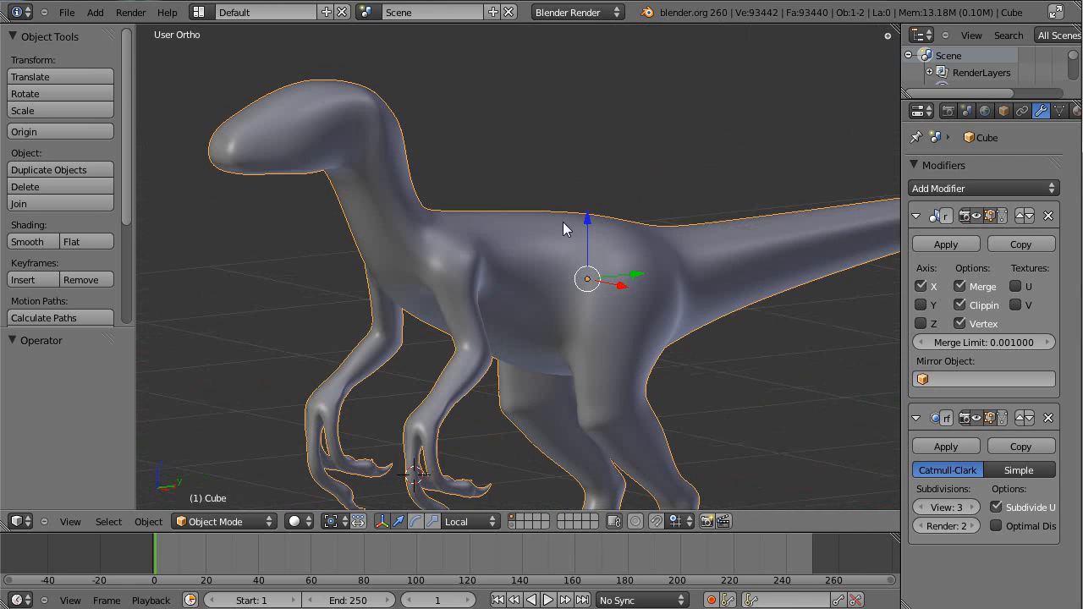
# Compare the raptor's silhouette with the side reference drawing, from the head along the body to the legs
pyautogui.press('KP_3')
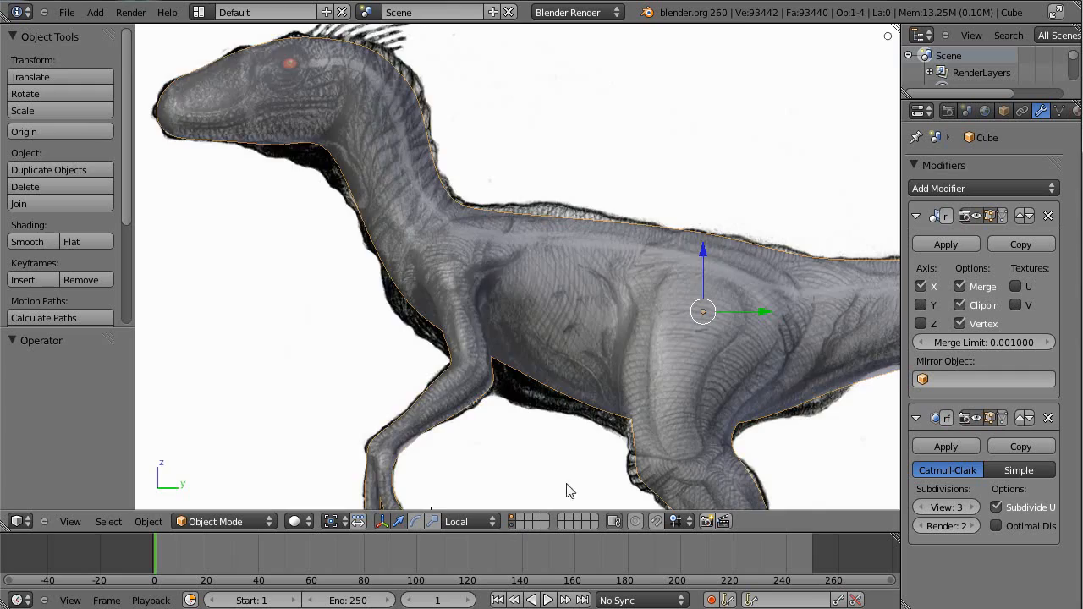
pyautogui.scroll(-5, 493, 266)
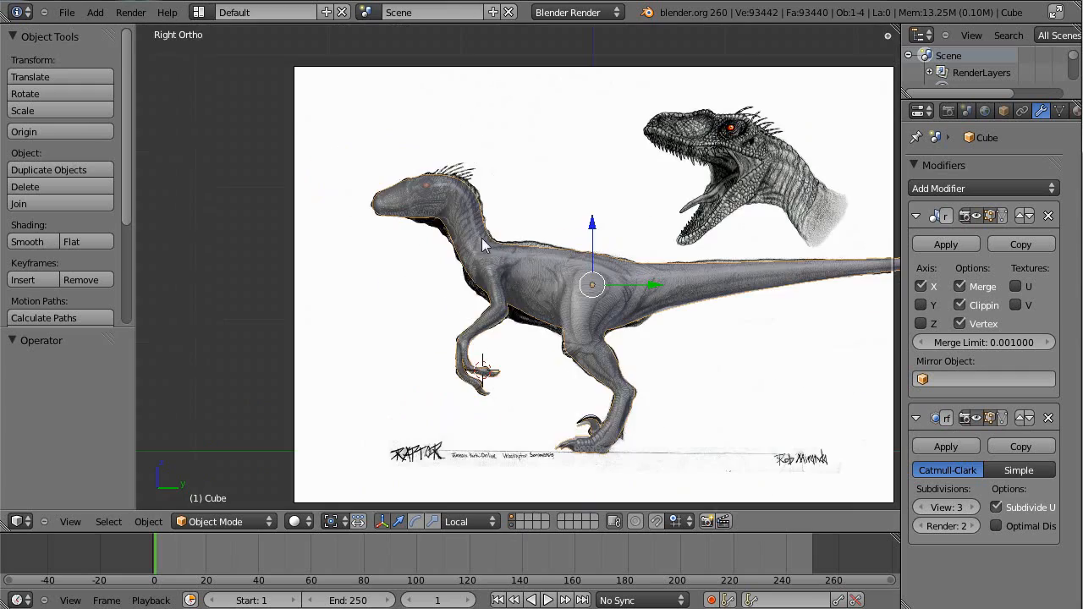
pyautogui.moveTo(593, 308); pyautogui.dragTo(578, 288, button='middle')
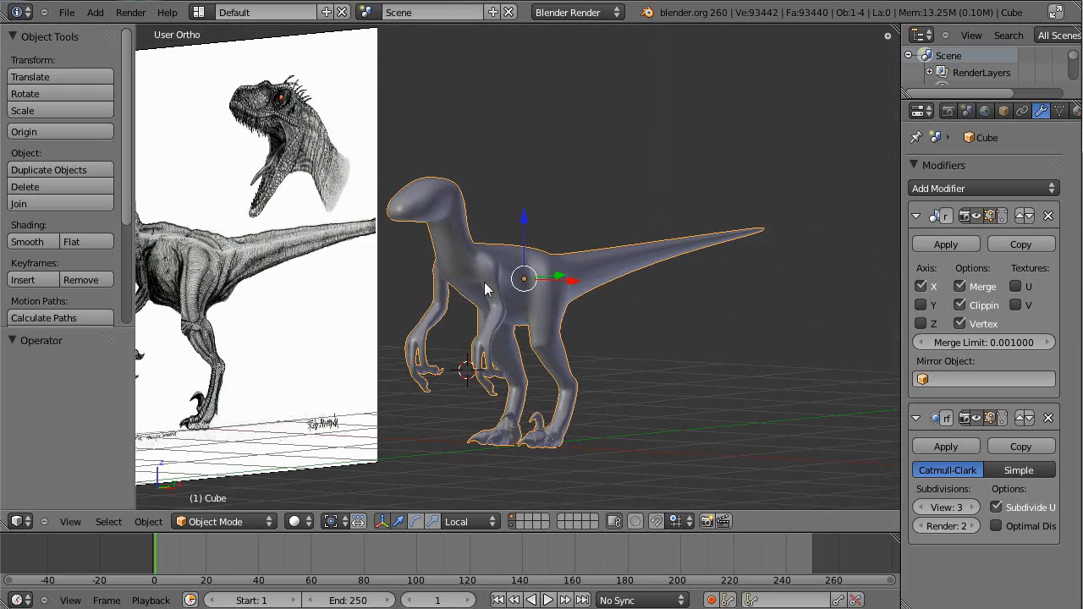
pyautogui.moveTo(637, 333); pyautogui.dragTo(607, 362, button='middle')
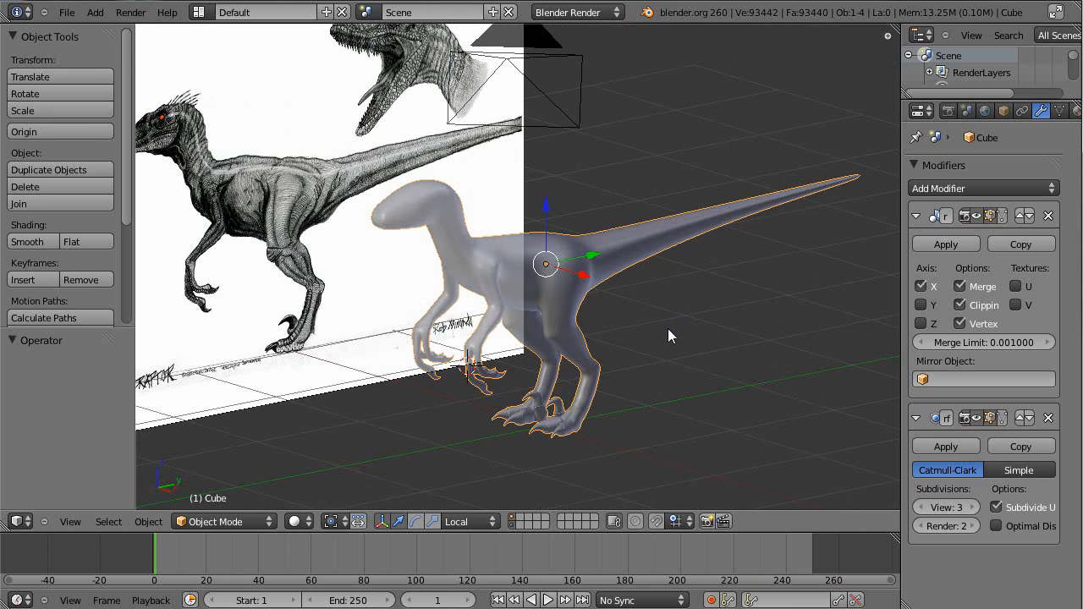
pyautogui.moveTo(431, 265); pyautogui.dragTo(428, 228, button='middle')
pyautogui.press('KP_3')
pyautogui.scroll(3, 346, 210)
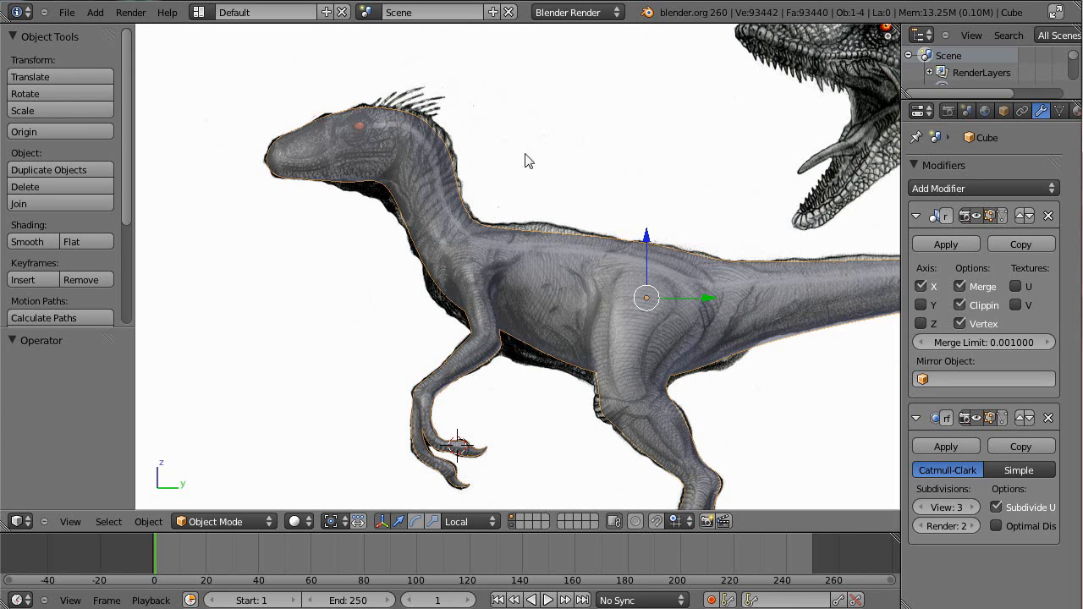
pyautogui.keyDown('shift'); pyautogui.moveTo(567, 164); pyautogui.dragTo(605, 199, button='middle'); pyautogui.keyUp('shift')
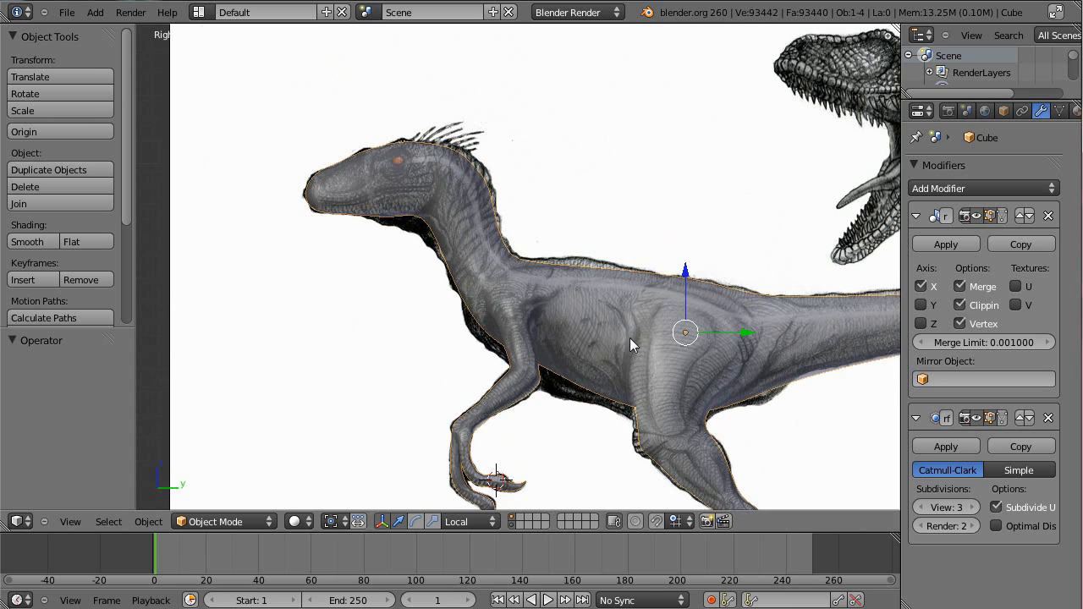
pyautogui.keyDown('shift'); pyautogui.moveTo(634, 347); pyautogui.dragTo(488, 344, button='middle'); pyautogui.keyUp('shift')
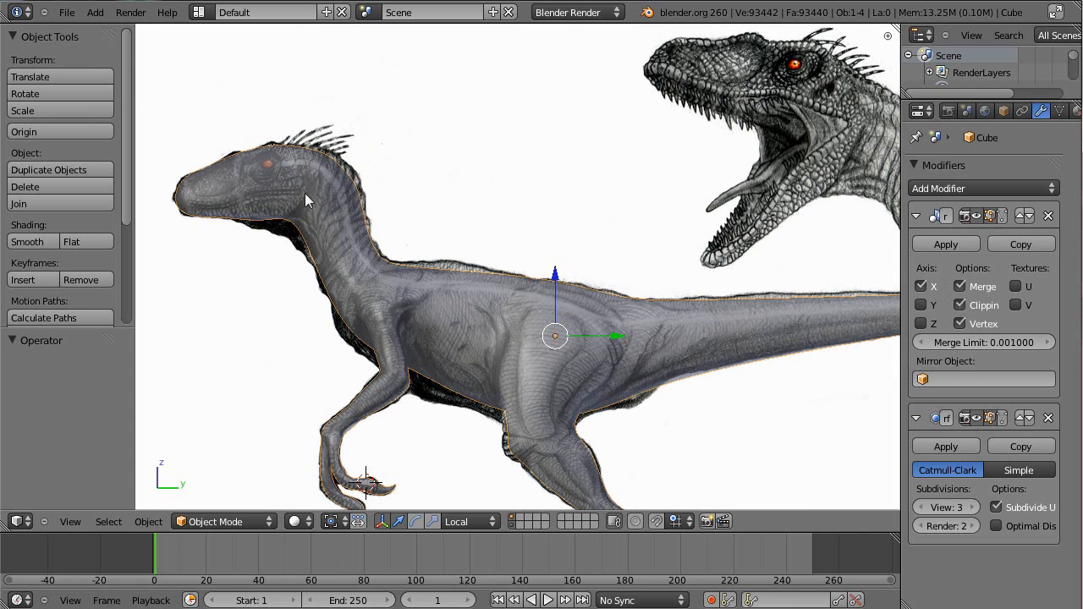
pyautogui.keyDown('shift'); pyautogui.moveTo(668, 395); pyautogui.dragTo(630, 292, button='middle'); pyautogui.keyUp('shift')
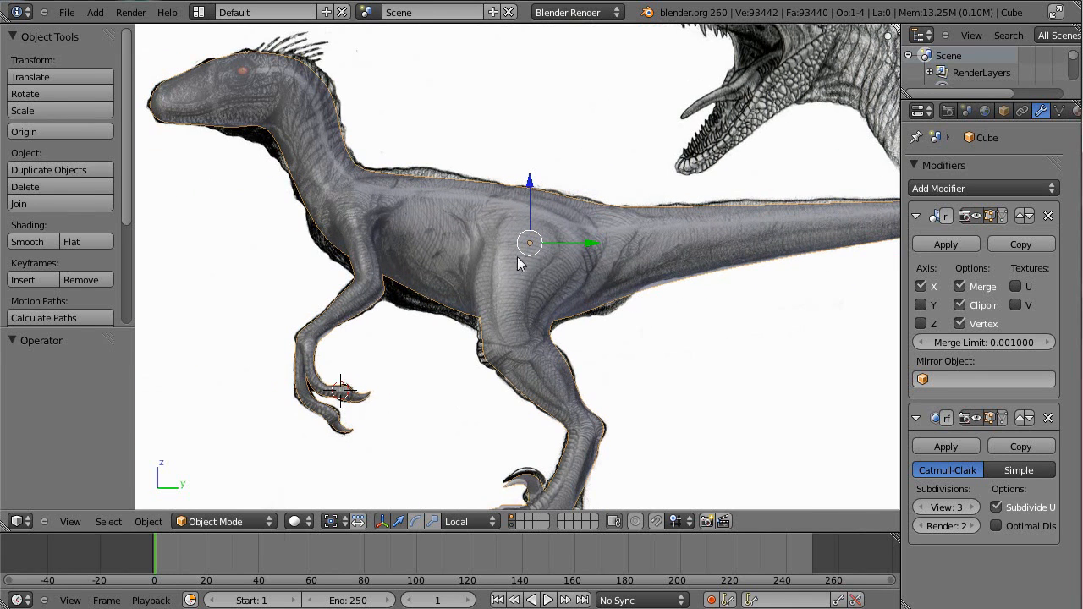
# In Edit Mode, move the rear belly vertex about -0.024 on Y and -0.071 on Z to fill out the belly
pyautogui.press('Tab')
pyautogui.keyDown('shift'); pyautogui.moveTo(517, 302); pyautogui.dragTo(411, 220, button='middle'); pyautogui.keyUp('shift')
pyautogui.scroll(5, 423, 218)
pyautogui.keyDown('shift'); pyautogui.moveTo(589, 219); pyautogui.dragTo(730, 302, button='middle'); pyautogui.keyUp('shift')
pyautogui.keyDown('shift'); pyautogui.moveTo(280, 148); pyautogui.dragTo(627, 211, button='middle'); pyautogui.keyUp('shift')
pyautogui.rightClick(580, 362)
pyautogui.press('g')
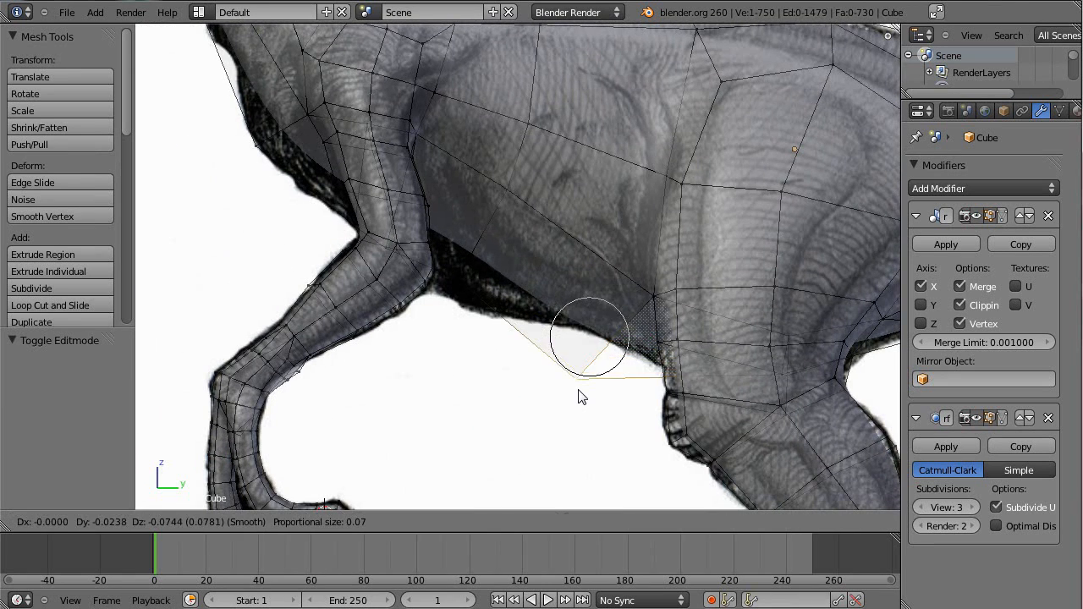
pyautogui.click(580, 397)
# Pull the front belly vertex down behind the elbow and shift the rear one about 0.013 on Y and 0.016 on Z
pyautogui.rightClick(432, 243)
pyautogui.rightClick(457, 279)
pyautogui.press('g')
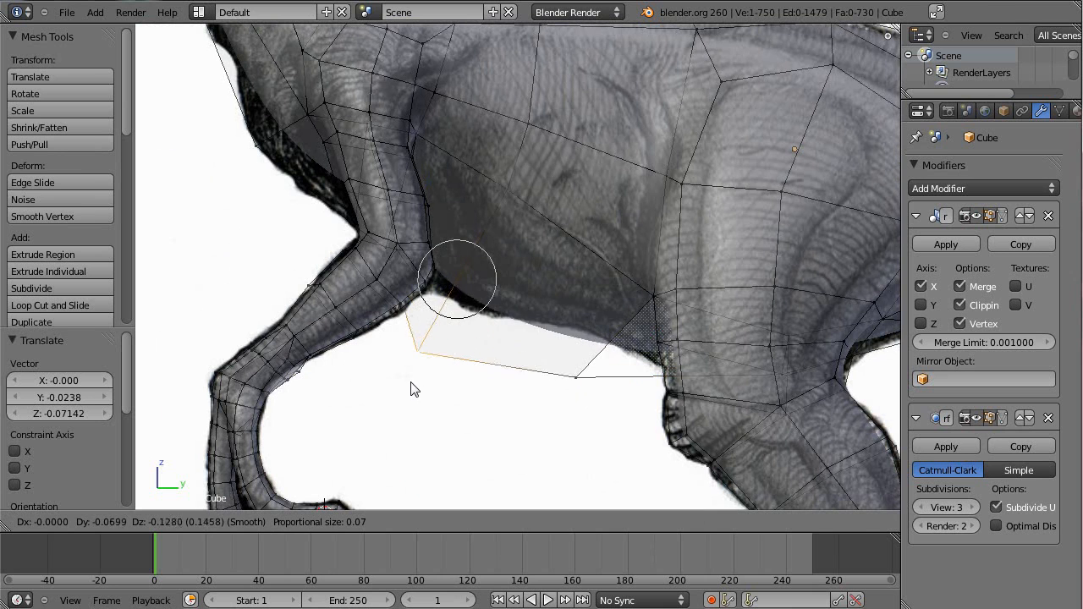
pyautogui.click(440, 393)
pyautogui.rightClick(580, 381)
pyautogui.press('g')
pyautogui.click(592, 346)
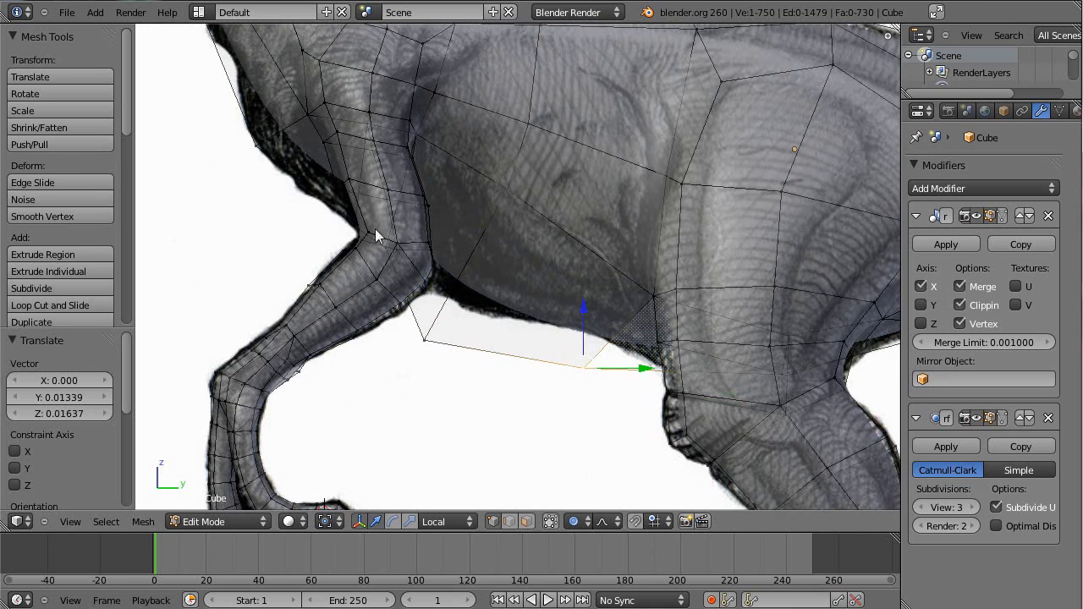
# Move the front chest vertex about -0.080 Y, -0.046 Z and the one at the elbow about -0.031 Y, -0.039 Z
pyautogui.keyDown('shift'); pyautogui.moveTo(295, 183); pyautogui.dragTo(389, 243, button='middle'); pyautogui.keyUp('shift')
pyautogui.rightClick(336, 209)
pyautogui.press('g')
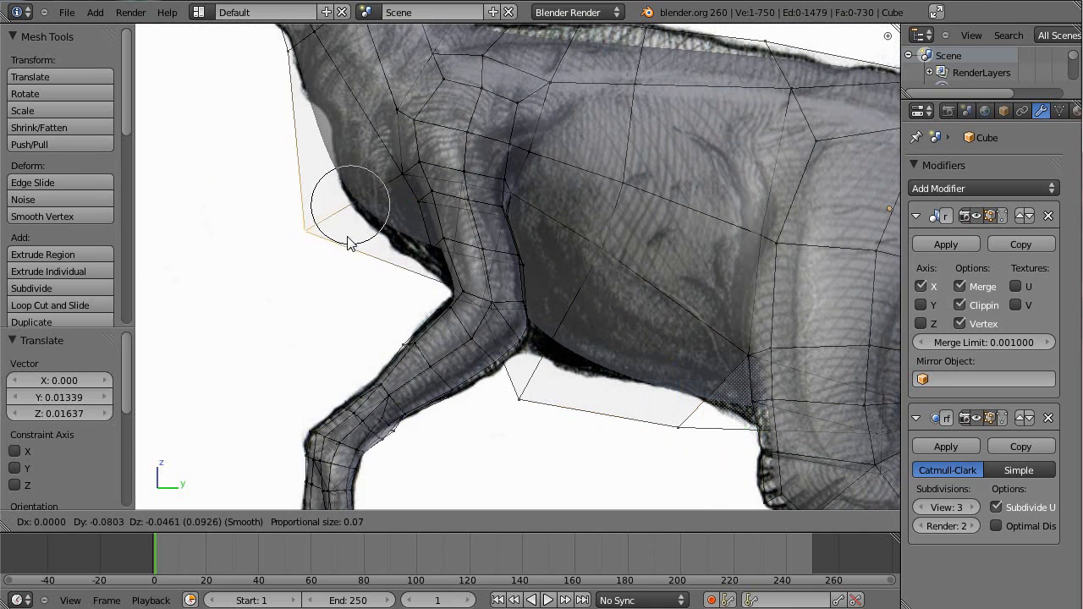
pyautogui.click(349, 243)
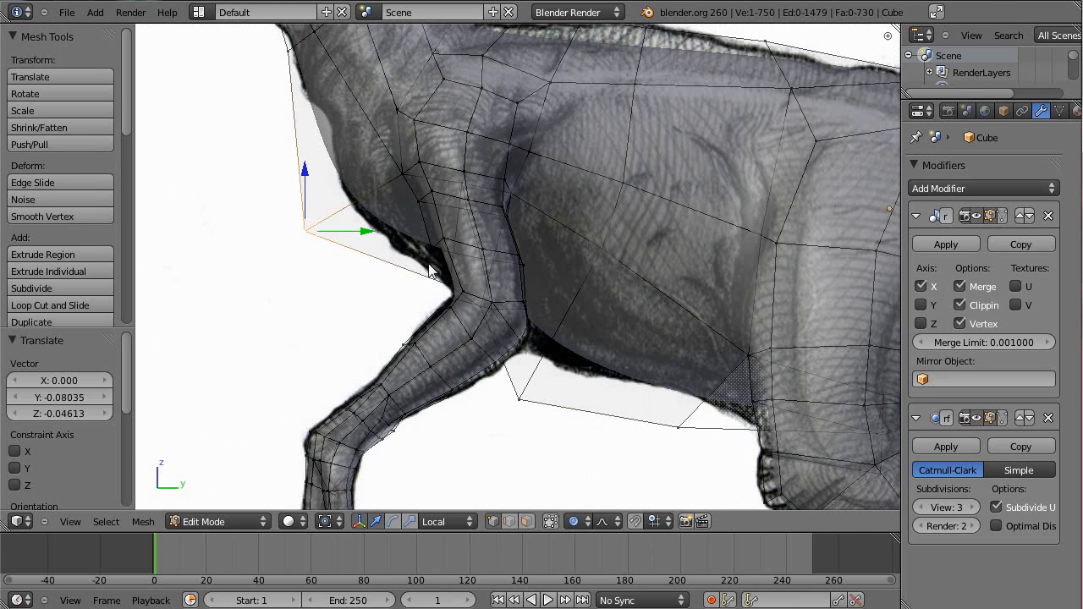
pyautogui.rightClick(451, 288)
pyautogui.press('g')
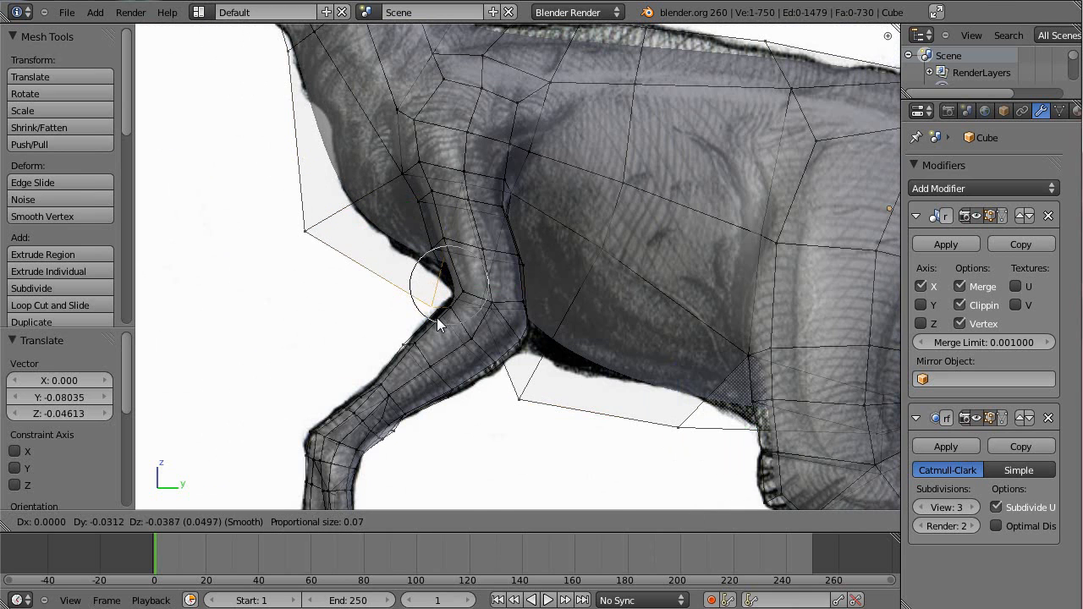
pyautogui.click(437, 317)
# Lower the chest underside vertex hidden behind the elbow in two moves, the second about -0.033 on Y and -0.044 on Z
pyautogui.rightClick(475, 308)
pyautogui.press('g')
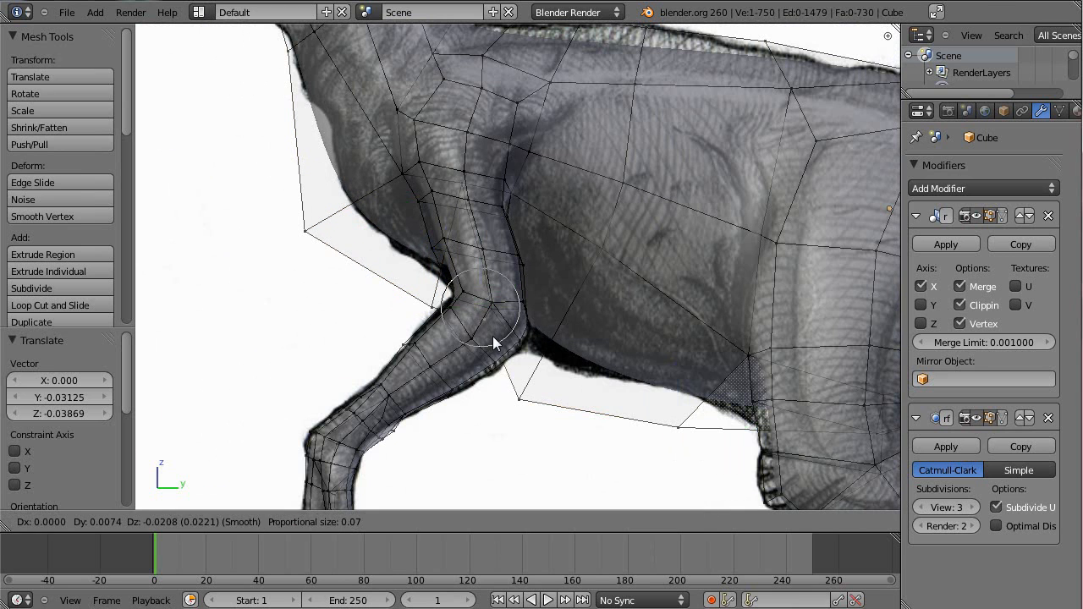
pyautogui.click(484, 357)
pyautogui.scroll(5, 525, 337)
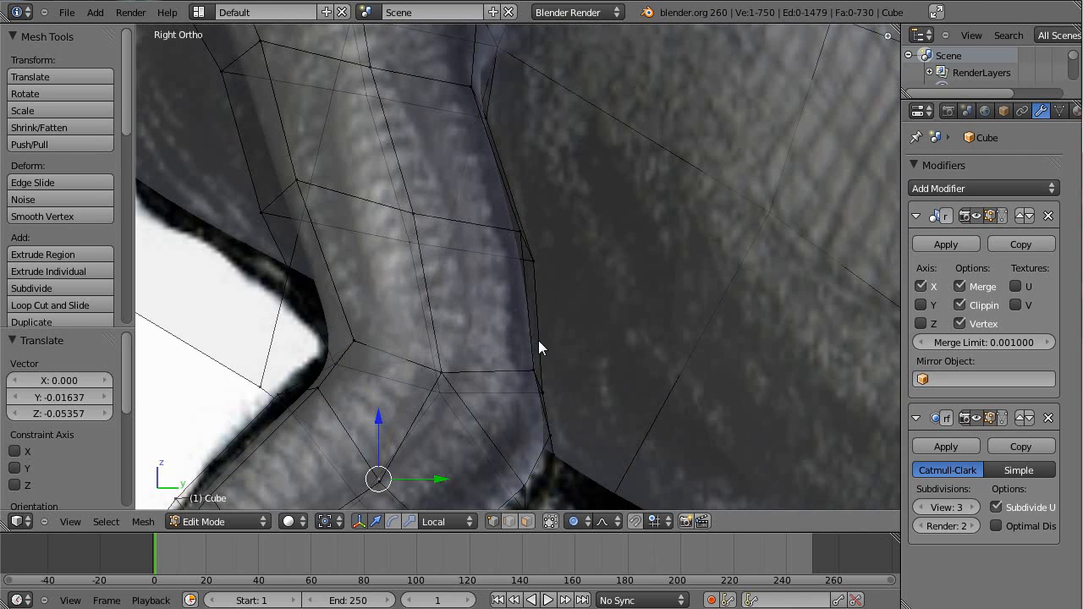
pyautogui.keyDown('shift'); pyautogui.moveTo(461, 399); pyautogui.dragTo(532, 180, button='middle'); pyautogui.keyUp('shift')
pyautogui.press('g')
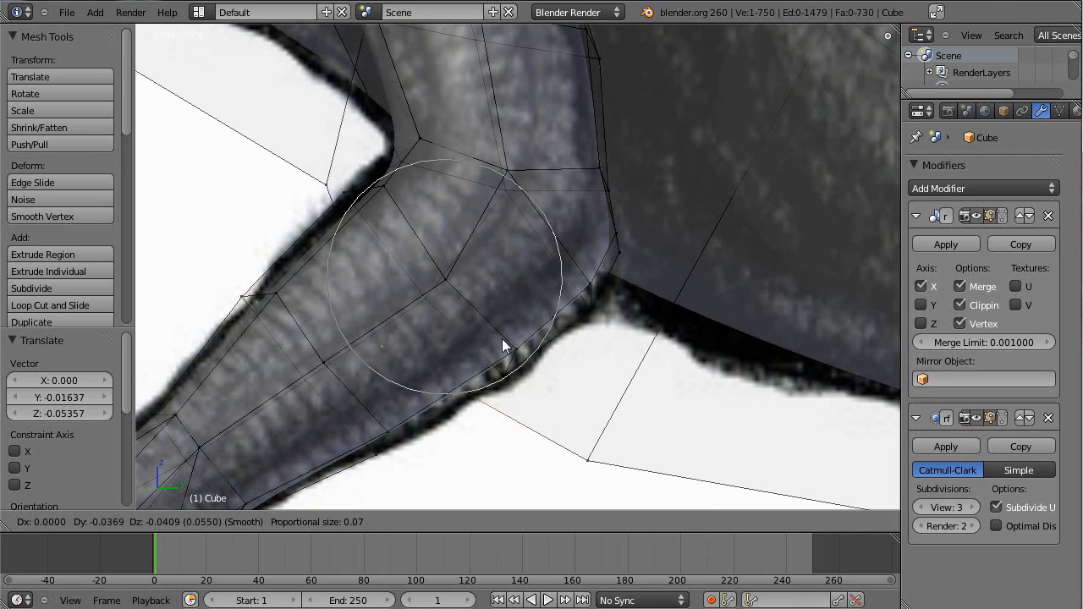
pyautogui.click(517, 342)
# Move the lower chest vertex beside the elbow slightly farther forward from the arm
pyautogui.rightClick(329, 184)
pyautogui.press('g')
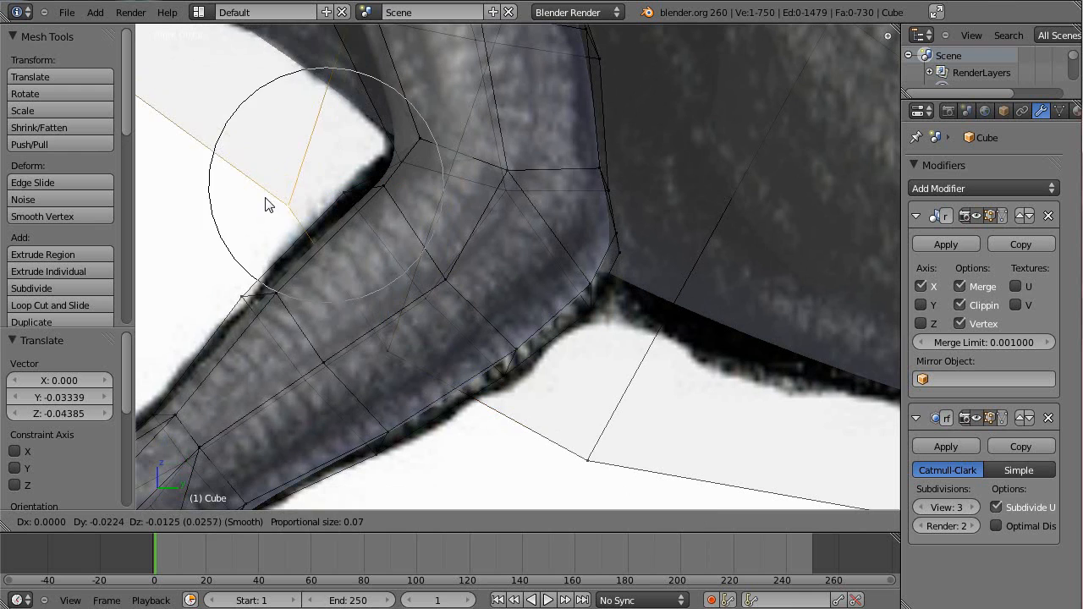
pyautogui.click(277, 186)
# Readjust the rear belly vertex and move the front belly vertex about -0.016 on Y and -0.033 on Z
pyautogui.scroll(-3, 662, 400)
pyautogui.rightClick(557, 349)
pyautogui.rightClick(849, 433)
pyautogui.press('g')
pyautogui.click(849, 417)
pyautogui.rightClick(557, 372)
pyautogui.press('g')
pyautogui.click(539, 409)
# In the right side view, move the throat vertex under the jaw corner about -0.056 on Y and -0.115 on Z
pyautogui.keyDown('shift'); pyautogui.moveTo(585, 293); pyautogui.dragTo(574, 338, button='middle'); pyautogui.keyUp('shift')
pyautogui.press('KP_3')
pyautogui.scroll(4, 470, 280)
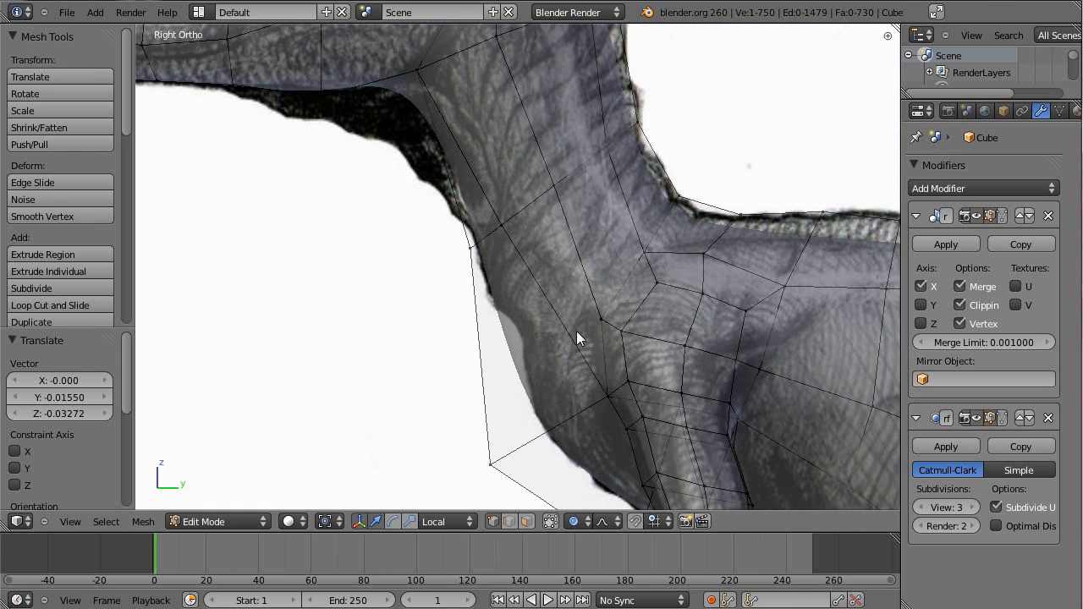
pyautogui.keyDown('shift'); pyautogui.moveTo(584, 268); pyautogui.dragTo(636, 325, button='middle'); pyautogui.keyUp('shift')
pyautogui.rightClick(463, 115)
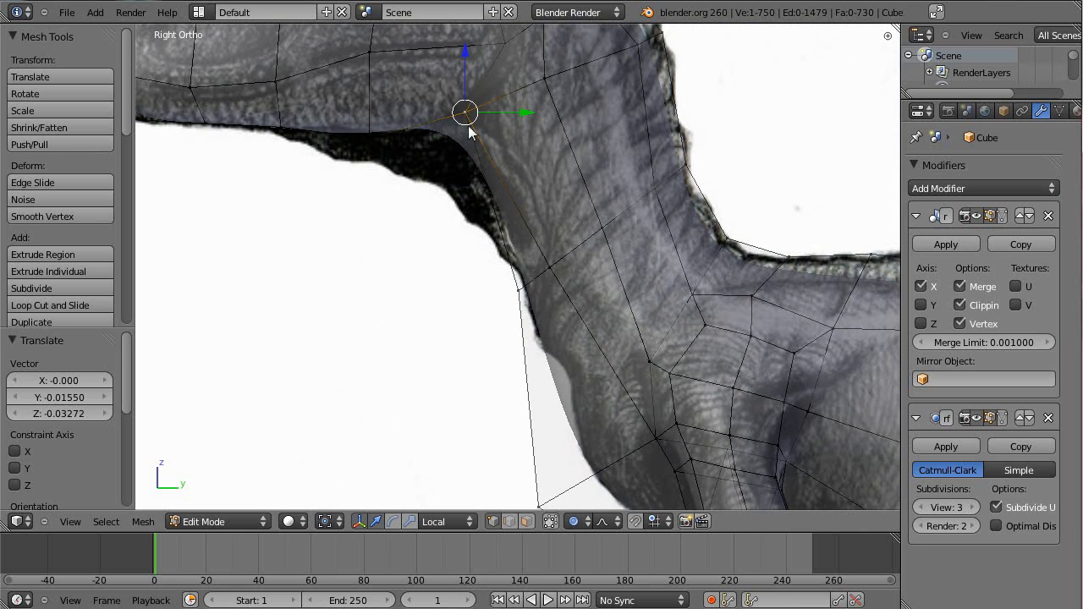
pyautogui.press('g')
pyautogui.rightClick(445, 205)
pyautogui.rightClick(484, 110)
pyautogui.press('g')
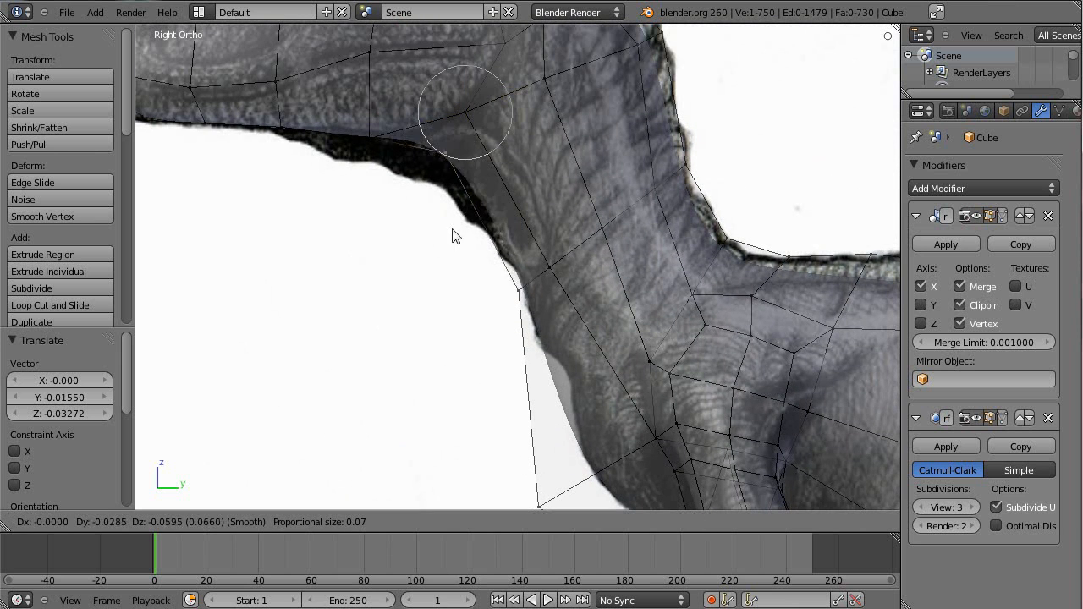
pyautogui.click(378, 185)
# Try to select the row of centre vertices along the underside of the jaw
pyautogui.scroll(-2, 444, 126)
pyautogui.keyDown('shift'); pyautogui.moveTo(444, 127); pyautogui.dragTo(584, 283, button='middle'); pyautogui.keyUp('shift')
pyautogui.scroll(5, 626, 230)
pyautogui.moveTo(584, 284); pyautogui.dragTo(549, 369, button='middle')
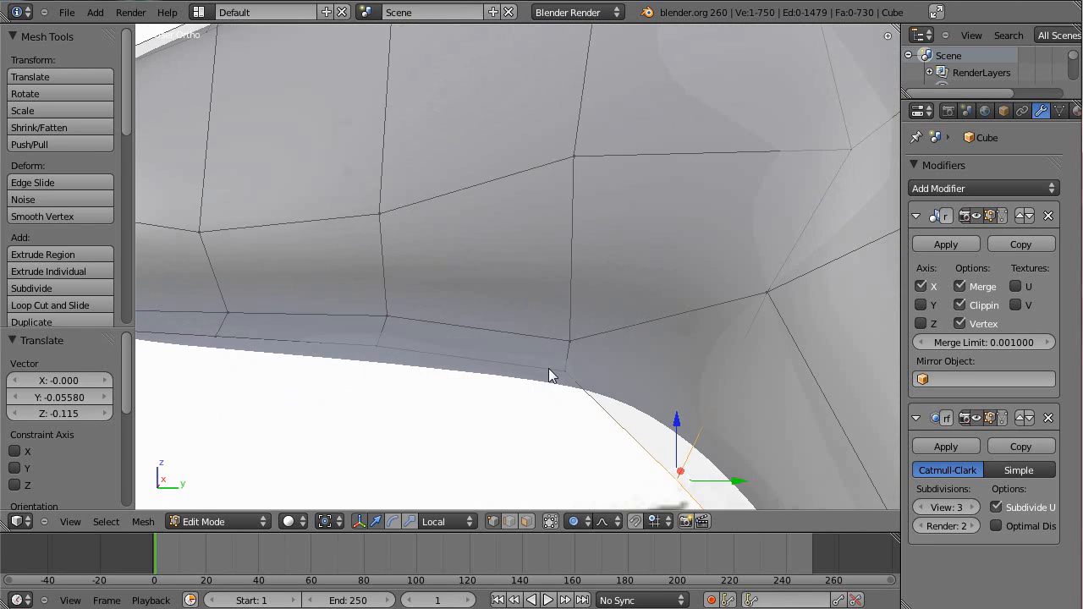
pyautogui.rightClick(550, 368)
pyautogui.scroll(-4, 471, 362)
pyautogui.keyDown('shift'); pyautogui.rightClick(436, 307); pyautogui.keyUp('shift')
pyautogui.keyDown('shift'); pyautogui.rightClick(372, 300); pyautogui.keyUp('shift')
pyautogui.keyDown('shift'); pyautogui.rightClick(441, 305); pyautogui.keyUp('shift')
pyautogui.keyDown('shift'); pyautogui.rightClick(456, 290); pyautogui.keyUp('shift')
# From the right side view, move the rear jaw underside vertex about -0.026 on Y and -0.040 on Z
pyautogui.press('KP_3')
pyautogui.scroll(4, 508, 275)
pyautogui.scroll(-1, 449, 275)
pyautogui.press('b')
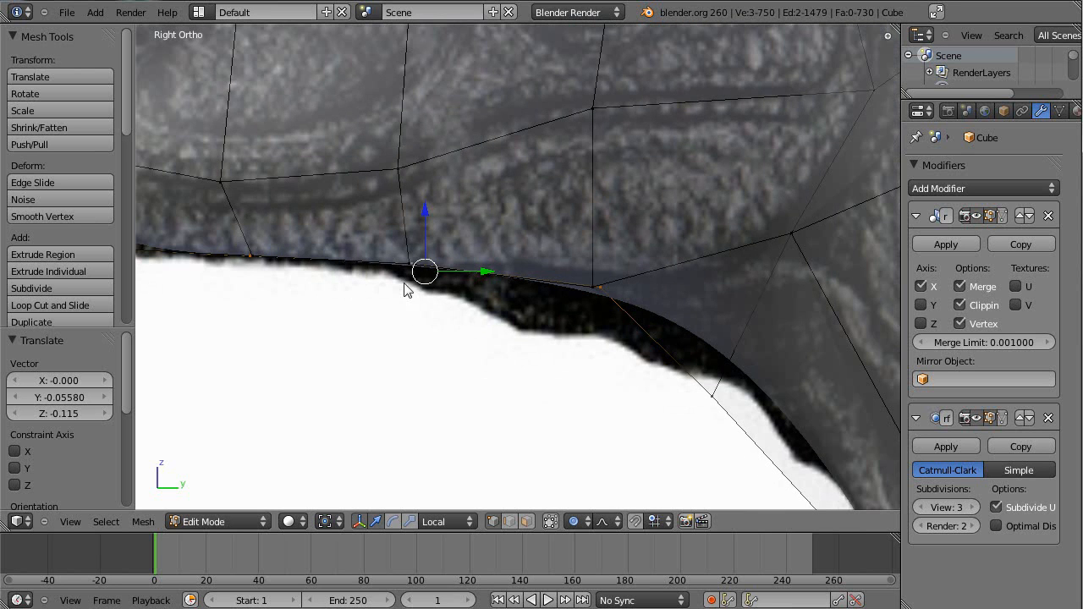
pyautogui.moveTo(194, 200); pyautogui.dragTo(449, 305, button='middle')
pyautogui.press('g')
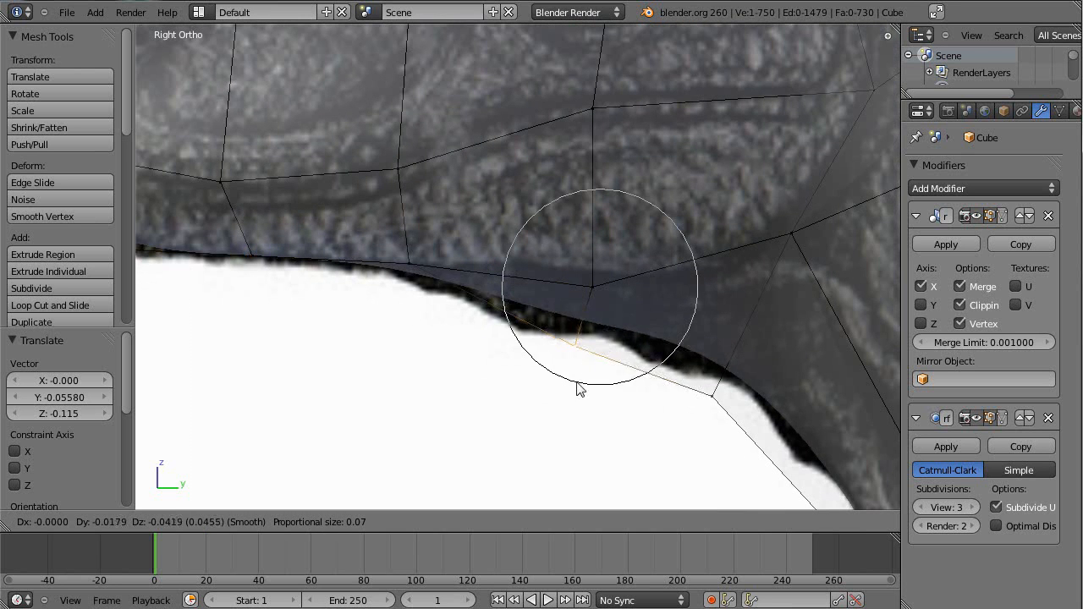
pyautogui.click(577, 364)
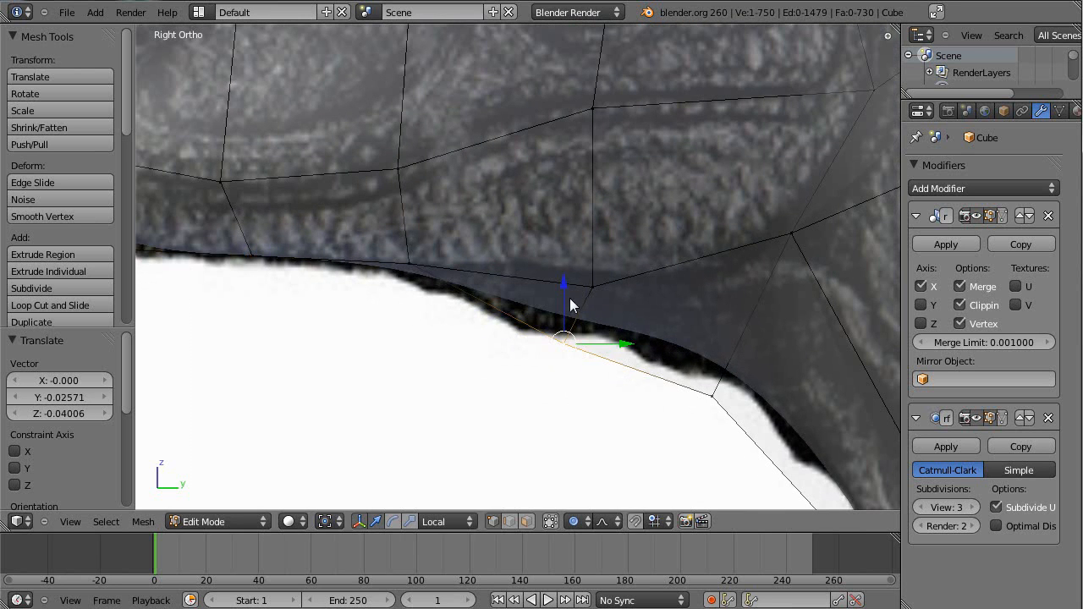
# Lower the next jaw underside vertex about 0.014 on Z and nudge the rear one about 0.003 on Y and 0.004 on Z
pyautogui.rightClick(426, 252)
pyautogui.press('g')
pyautogui.click(450, 331)
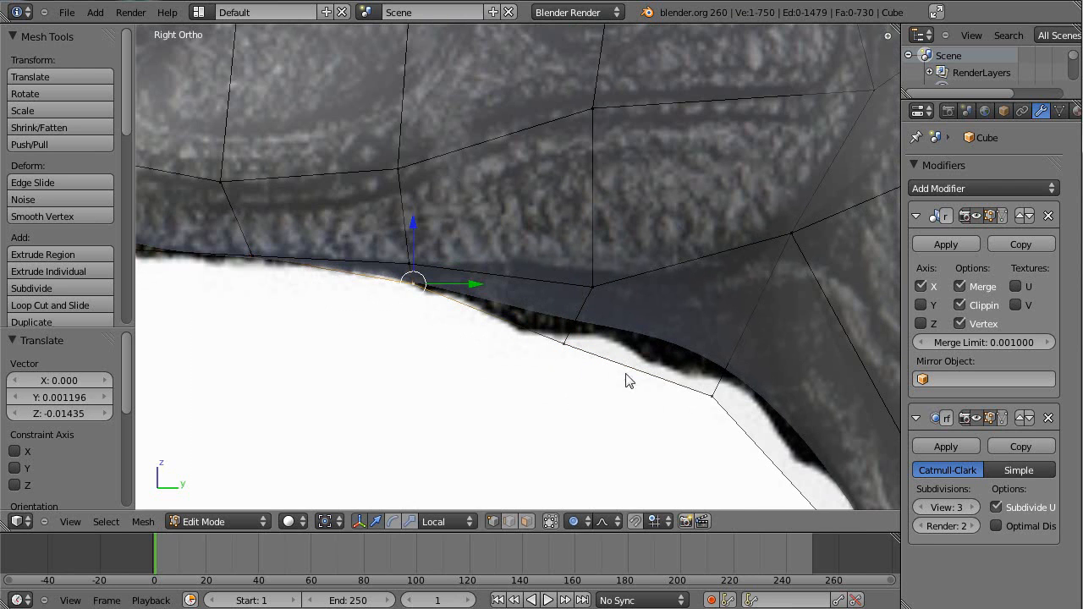
pyautogui.press('a')
pyautogui.rightClick(538, 352)
pyautogui.press('g')
pyautogui.click(547, 313)
# Move the belly vertex just behind the foreleg up towards the reference outline and adjust the nearby chest vertex
pyautogui.scroll(-2, 659, 338)
pyautogui.keyDown('shift'); pyautogui.moveTo(777, 372); pyautogui.dragTo(511, 247, button='middle'); pyautogui.keyUp('shift')
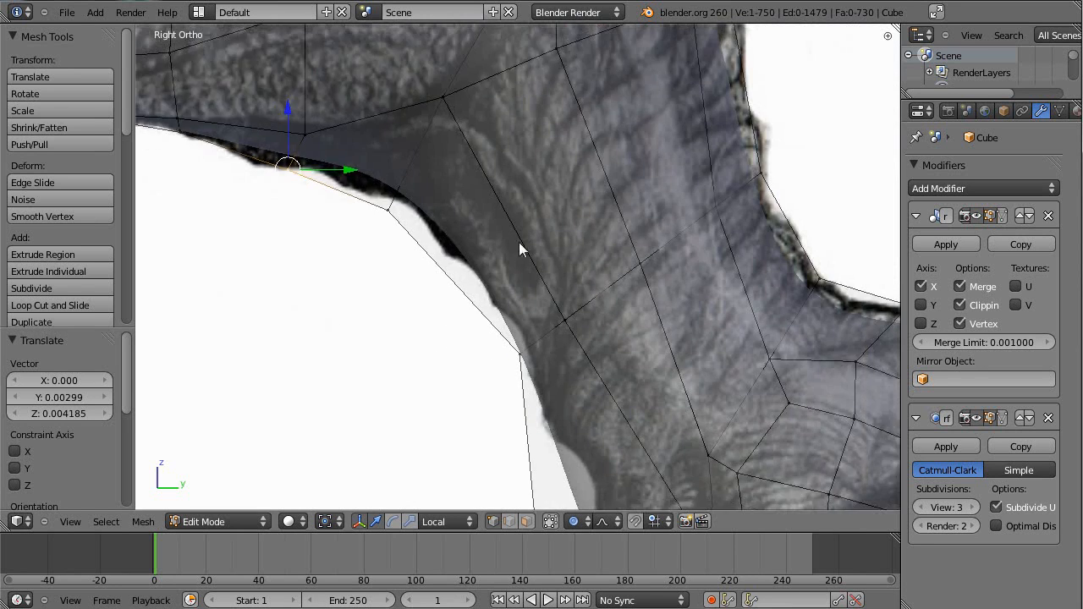
pyautogui.scroll(-3, 593, 303)
pyautogui.scroll(-1, 596, 308)
pyautogui.keyDown('shift'); pyautogui.moveTo(576, 263); pyautogui.dragTo(433, 102, button='middle'); pyautogui.keyUp('shift')
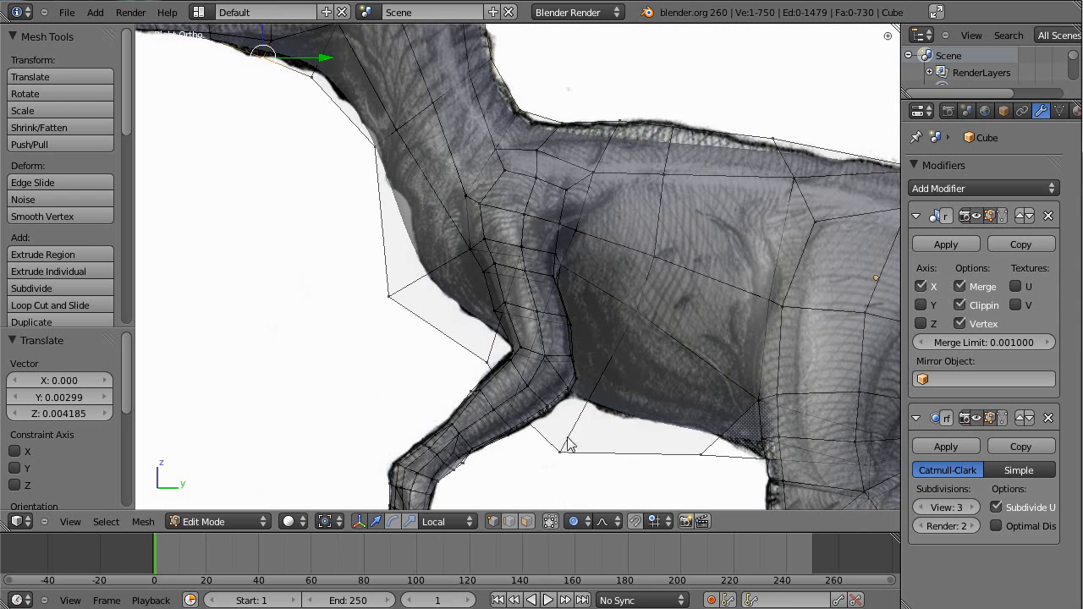
pyautogui.rightClick(564, 464)
pyautogui.press('g')
pyautogui.click(584, 446)
pyautogui.rightClick(463, 354)
pyautogui.press('g')
pyautogui.click(454, 361)
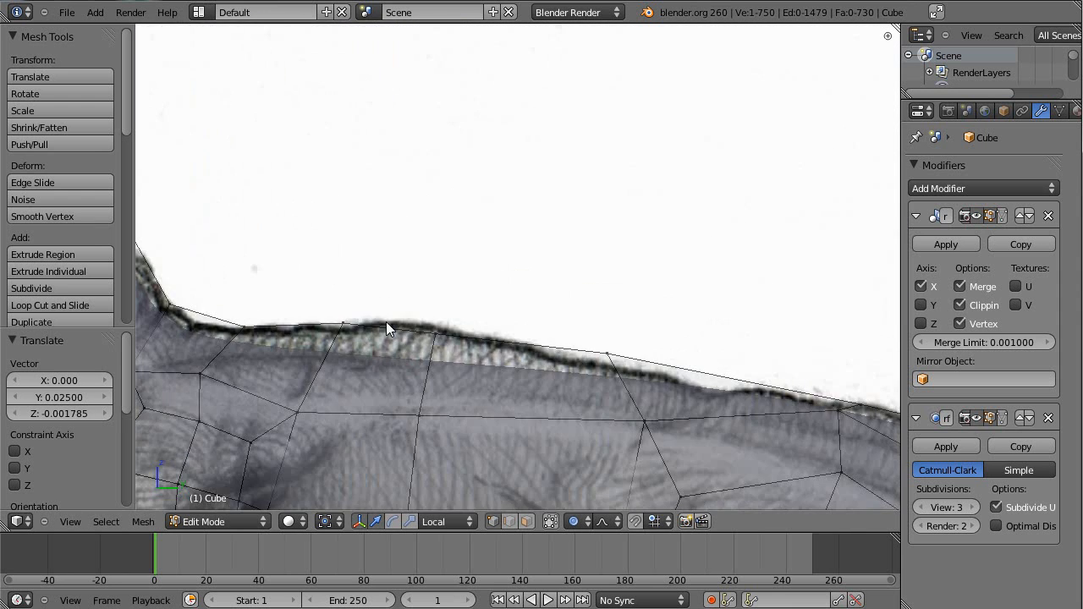
# Raise three vertices along the back outline above the shoulder to wrap the reference drawing
pyautogui.press('g')
pyautogui.click(413, 279)
pyautogui.rightClick(436, 333)
pyautogui.press('g')
pyautogui.click(457, 292)
pyautogui.rightClick(605, 344)
pyautogui.press('g')
pyautogui.click(615, 336)
# Move the nape vertex outward to the reference outline, with a final shift of about 0.014 on Y and 0.002 on Z
pyautogui.keyDown('shift'); pyautogui.moveTo(534, 347); pyautogui.dragTo(898, 391, button='middle'); pyautogui.keyUp('shift')
pyautogui.keyDown('shift'); pyautogui.moveTo(503, 229); pyautogui.dragTo(469, 397, button='middle'); pyautogui.keyUp('shift')
pyautogui.rightClick(476, 296)
pyautogui.press('g')
pyautogui.click(520, 274)
pyautogui.press('g')
pyautogui.click(545, 271)
pyautogui.rightClick(528, 437)
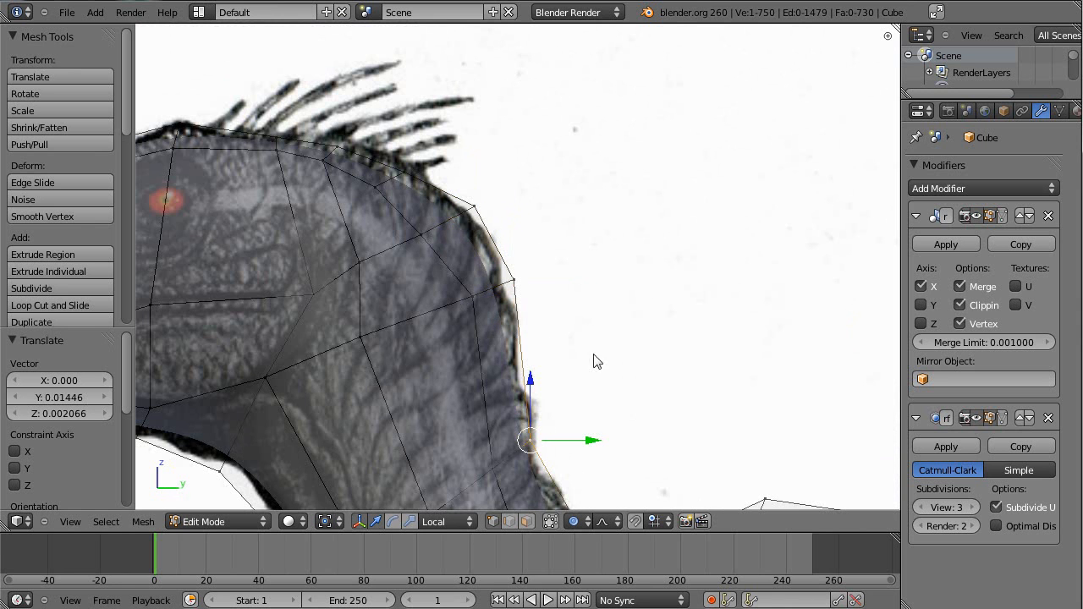
# Lift two outline vertices at the back of the crown, beneath the crest feathers
pyautogui.scroll(-1, 516, 224)
pyautogui.keyDown('shift'); pyautogui.moveTo(447, 236); pyautogui.dragTo(606, 332, button='middle'); pyautogui.keyUp('shift')
pyautogui.scroll(3, 615, 318)
pyautogui.rightClick(640, 280)
pyautogui.press('g')
pyautogui.click(647, 257)
pyautogui.rightClick(533, 254)
pyautogui.press('g')
pyautogui.click(530, 224)
# Adjust the next crown outline vertex up and backward, and raise the one in front of it
pyautogui.rightClick(624, 260)
pyautogui.press('g')
pyautogui.click(617, 241)
pyautogui.press('g')
pyautogui.click(665, 252)
pyautogui.rightClick(476, 248)
pyautogui.press('g')
pyautogui.click(489, 209)
# Raise the top-of-head vertex above the eye and clear the selection
pyautogui.rightClick(312, 227)
pyautogui.press('g')
pyautogui.click(329, 206)
pyautogui.keyDown('shift'); pyautogui.moveTo(326, 292); pyautogui.dragTo(602, 185, button='middle'); pyautogui.keyUp('shift')
pyautogui.press('a')
pyautogui.scroll(-3, 648, 216)
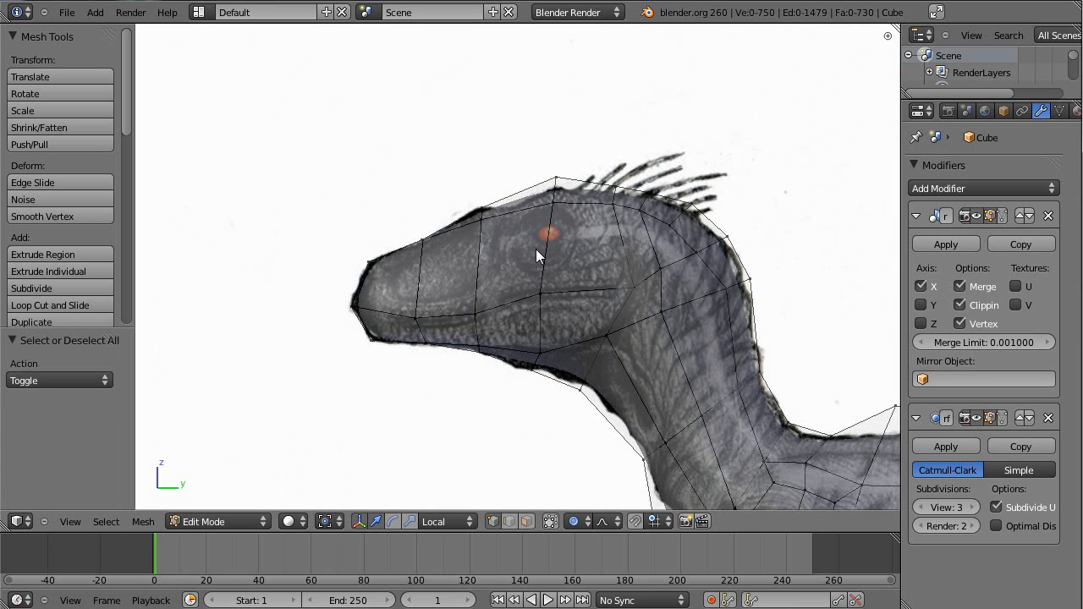
# Try adding four unslid loop cuts around the head just in front of the eye
pyautogui.scroll(6, 395, 275)
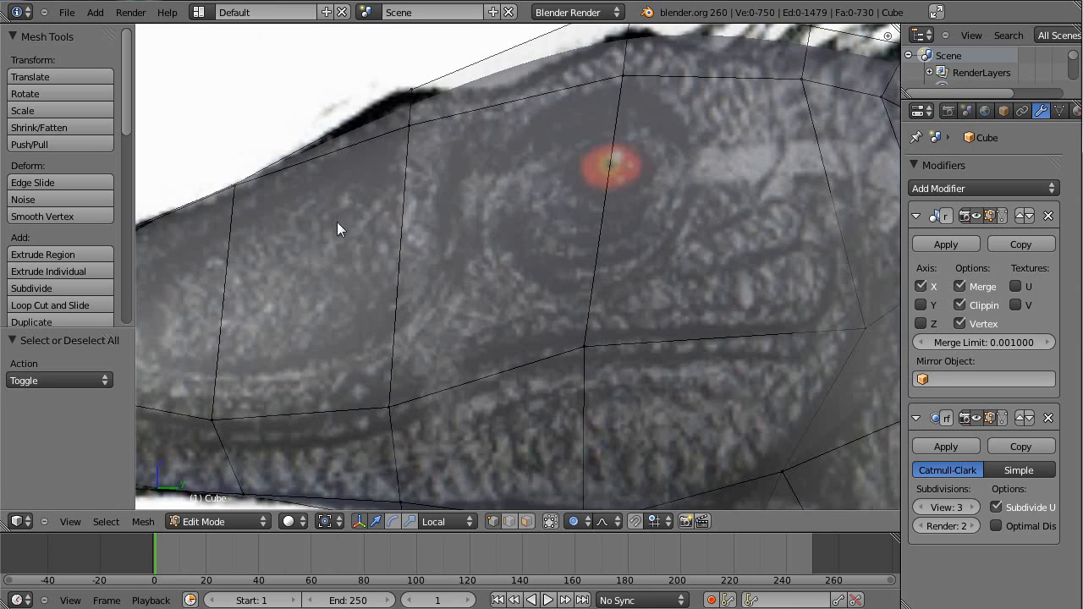
pyautogui.moveTo(352, 157); pyautogui.dragTo(318, 265, button='middle')
pyautogui.hotkey('ctrl', 'r')
pyautogui.scroll(3, 312, 136)
pyautogui.click(310, 130)
pyautogui.rightClick(349, 159)
# Try adding three unslid lengthwise loop cuts along the top of the head
pyautogui.moveTo(383, 245); pyautogui.dragTo(517, 213, button='middle')
pyautogui.hotkey('ctrl', 'r')
pyautogui.scroll(2, 541, 179)
pyautogui.click(540, 170)
pyautogui.rightClick(536, 215)
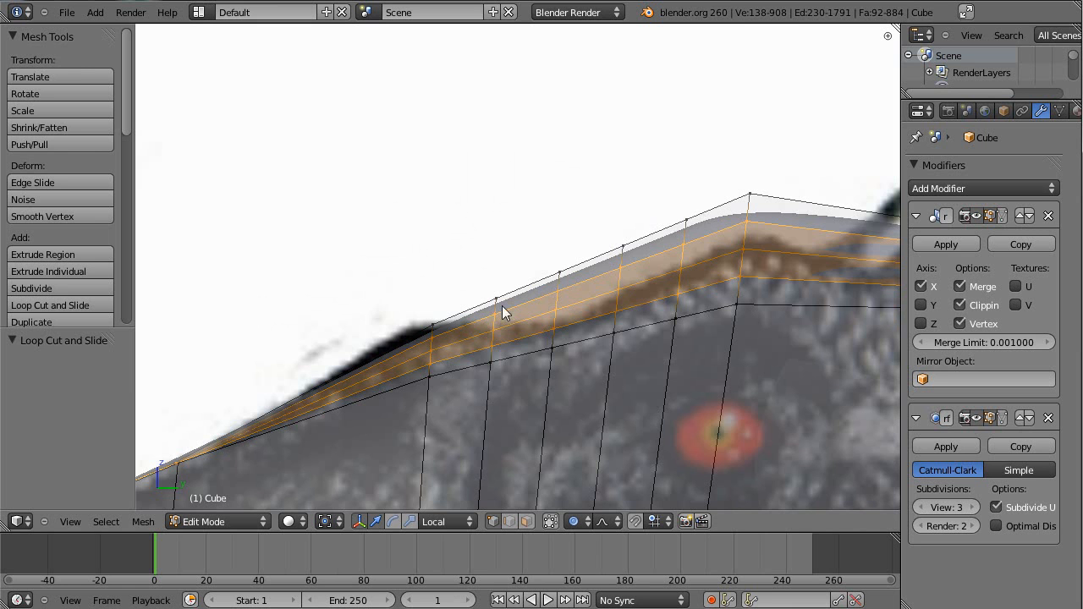
# Undo both sets of loop cuts on the head
pyautogui.keyDown('shift'); pyautogui.moveTo(731, 257); pyautogui.dragTo(622, 214, button='middle'); pyautogui.keyUp('shift')
pyautogui.scroll(-3, 647, 262)
pyautogui.hotkey('ctrl', 'z')
pyautogui.hotkey('ctrl', 'z')
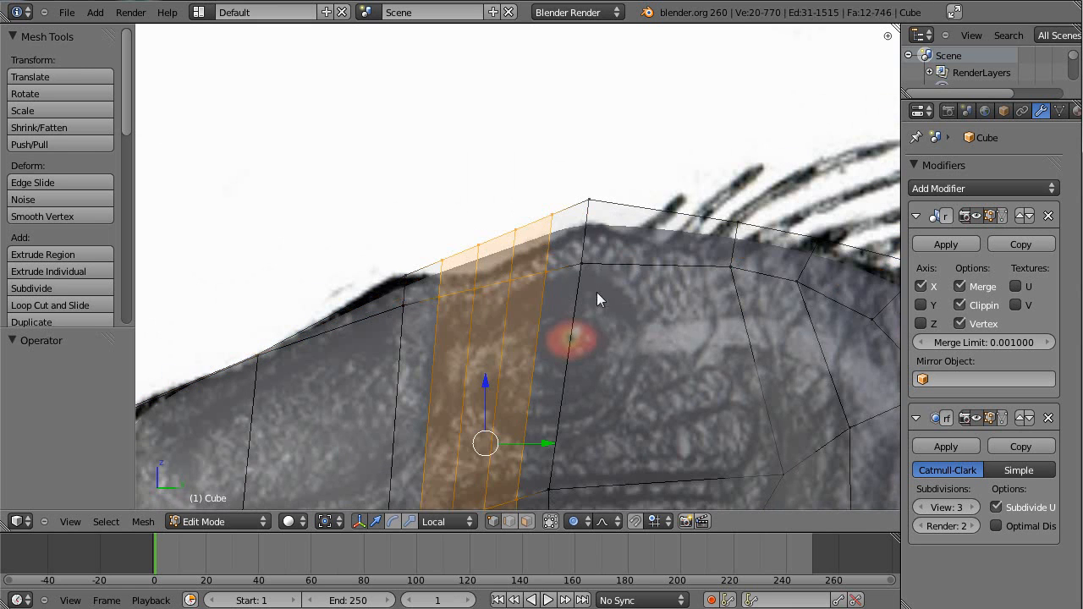
pyautogui.keyDown('shift'); pyautogui.moveTo(518, 285); pyautogui.dragTo(528, 145, button='middle'); pyautogui.keyUp('shift')
pyautogui.scroll(-2, 443, 268)
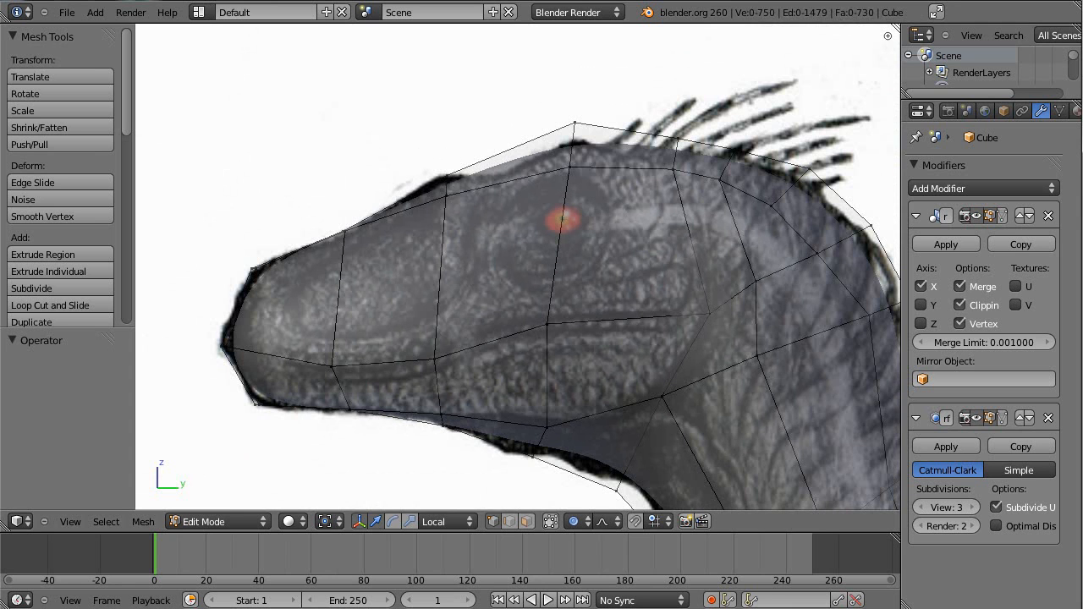
# Examine how the head, jaw and neck edges line up with the reference drawing
pyautogui.keyDown('shift'); pyautogui.moveTo(634, 225); pyautogui.dragTo(647, 204, button='middle'); pyautogui.keyUp('shift')
pyautogui.keyDown('shift'); pyautogui.moveTo(601, 240); pyautogui.dragTo(522, 190, button='middle'); pyautogui.keyUp('shift')
pyautogui.keyDown('shift'); pyautogui.moveTo(448, 184); pyautogui.dragTo(516, 264, button='middle'); pyautogui.keyUp('shift')
pyautogui.keyDown('shift'); pyautogui.moveTo(774, 308); pyautogui.dragTo(589, 300, button='middle'); pyautogui.keyUp('shift')
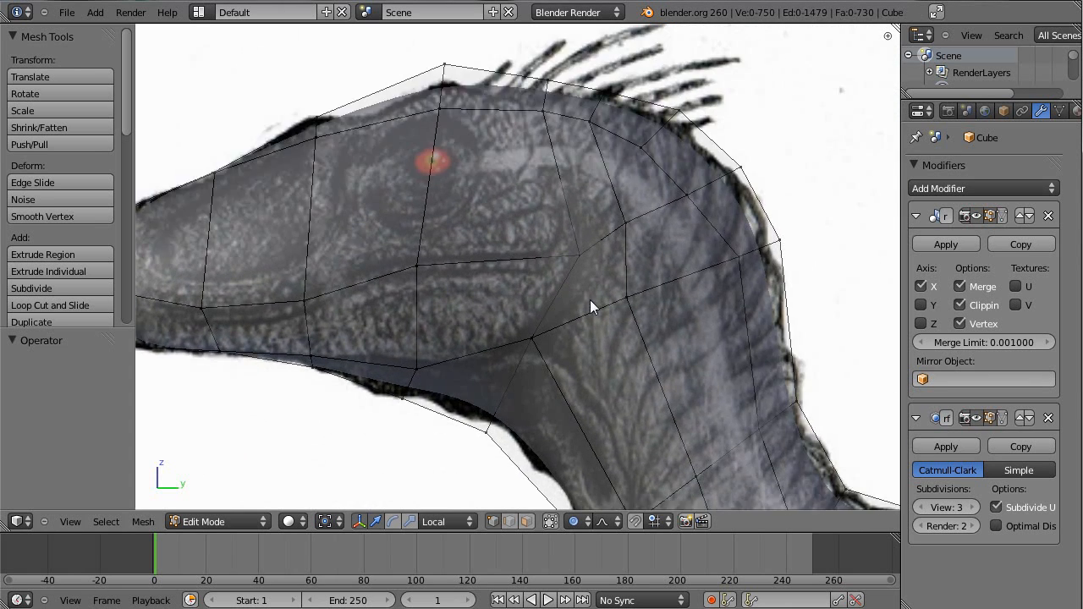
pyautogui.scroll(-4, 592, 300)
pyautogui.keyDown('shift'); pyautogui.moveTo(747, 438); pyautogui.dragTo(716, 412, button='middle'); pyautogui.keyUp('shift')
pyautogui.scroll(3, 422, 302)
pyautogui.keyDown('shift'); pyautogui.moveTo(433, 259); pyautogui.dragTo(558, 322, button='middle'); pyautogui.keyUp('shift')
pyautogui.scroll(3, 558, 321)
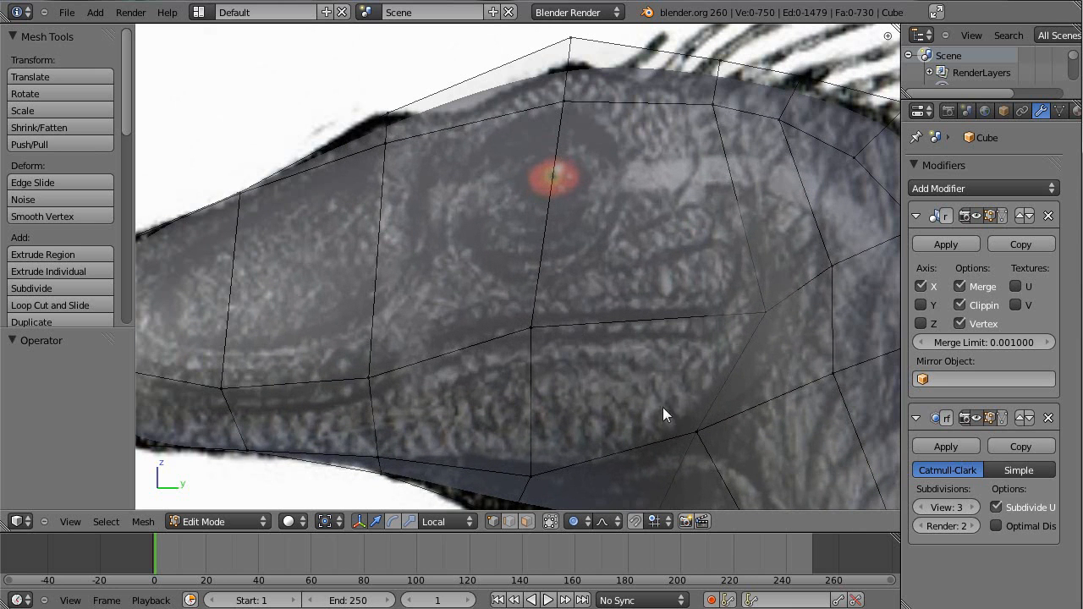
pyautogui.scroll(-1, 631, 299)
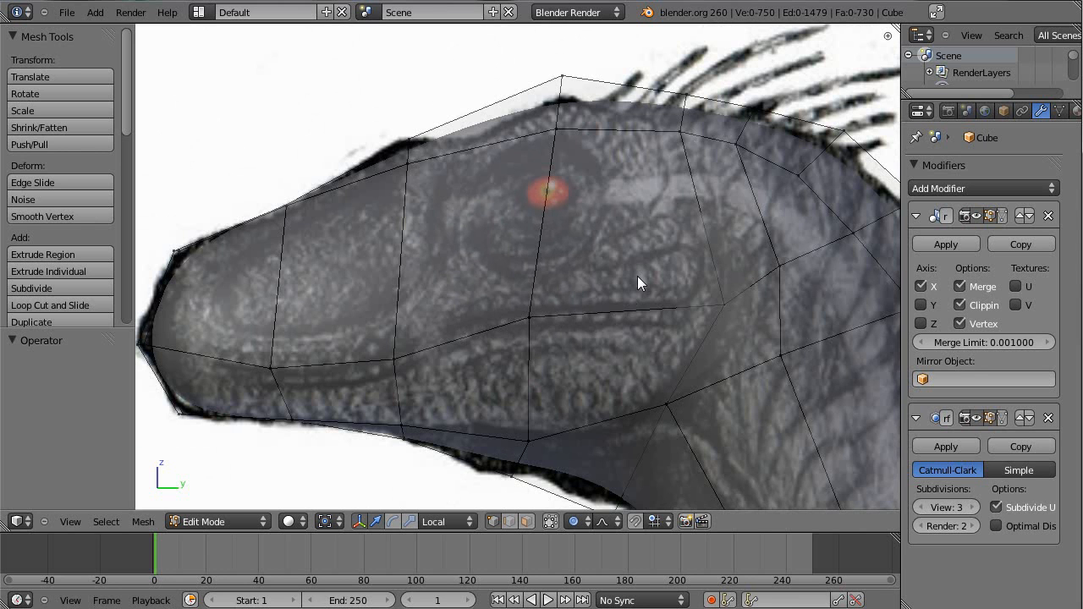
# Pick out the mouth-line vertices one after another, from the mouth corner to the snout tip and back
pyautogui.rightClick(720, 306)
pyautogui.rightClick(528, 318)
pyautogui.rightClick(393, 360)
pyautogui.rightClick(270, 368)
pyautogui.rightClick(145, 359)
pyautogui.rightClick(256, 373)
pyautogui.rightClick(389, 372)
pyautogui.rightClick(528, 318)
pyautogui.rightClick(719, 307)
pyautogui.moveTo(536, 316); pyautogui.dragTo(395, 370, button='right')
pyautogui.rightClick(398, 370)
# Box-select the mouth-line vertices in front of the mouth corner, rip them and lower the lower lip about 0.02 on Z
pyautogui.keyDown('shift'); pyautogui.moveTo(366, 330); pyautogui.dragTo(514, 290, button='middle'); pyautogui.keyUp('shift')
pyautogui.press('a')
pyautogui.press('b')
pyautogui.moveTo(235, 274); pyautogui.dragTo(623, 340)
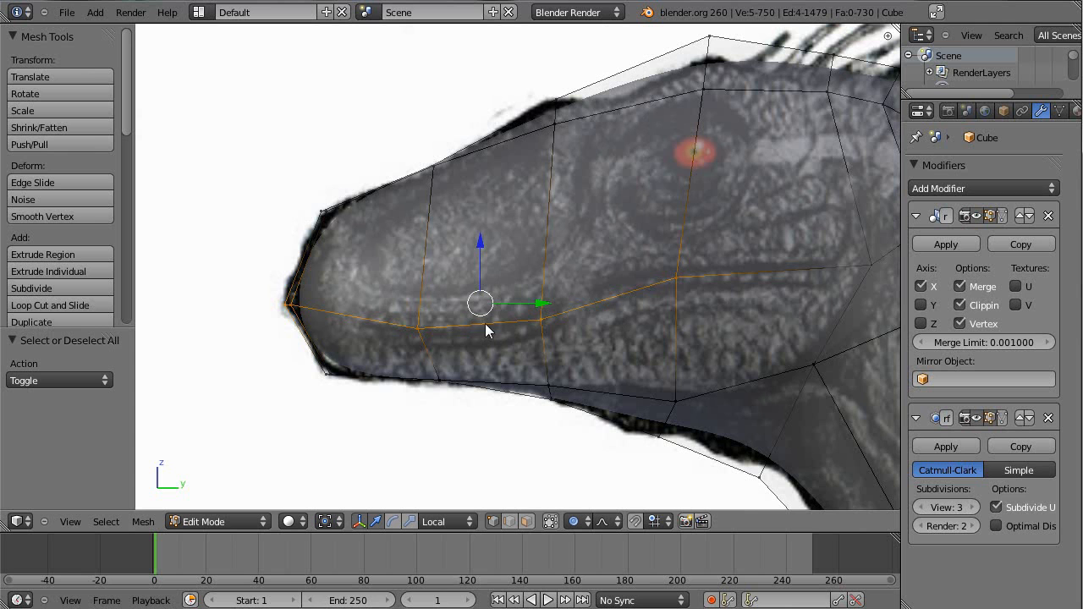
pyautogui.press('g')
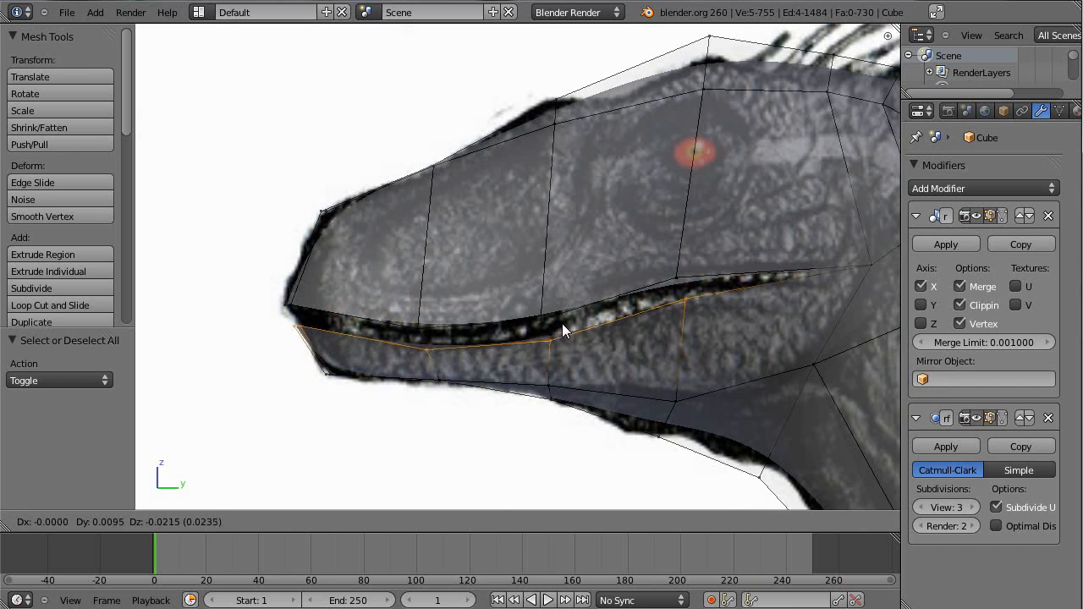
pyautogui.click(562, 323)
# Try to rip the mouth corner vertex to extend the mouth opening
pyautogui.keyDown('shift'); pyautogui.moveTo(871, 272); pyautogui.dragTo(751, 303, button='middle'); pyautogui.keyUp('shift')
pyautogui.rightClick(752, 304)
pyautogui.press('v')
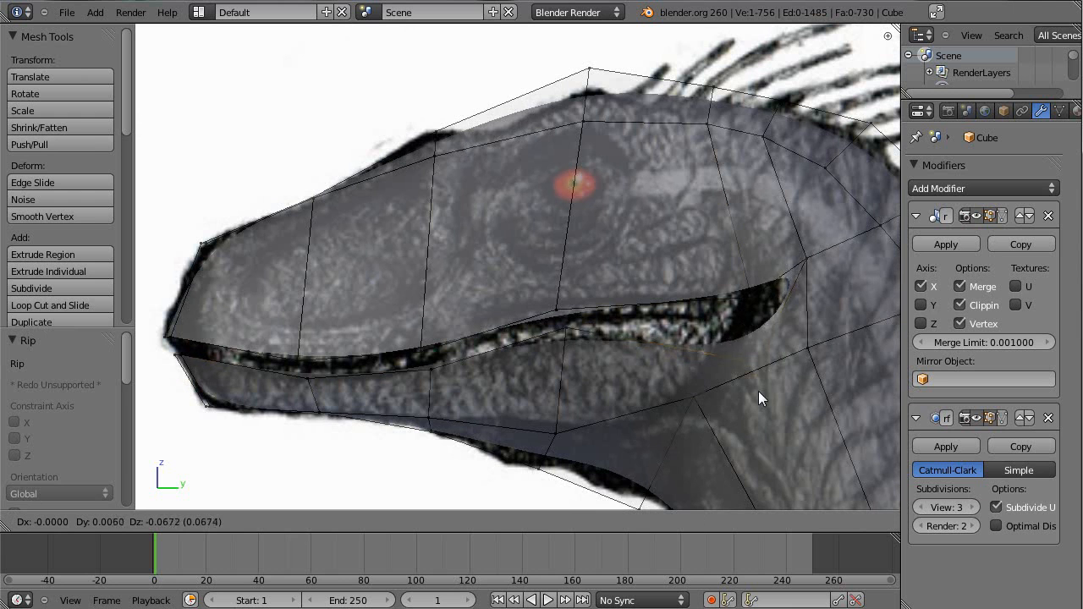
pyautogui.press('Escape')
pyautogui.keyDown('shift'); pyautogui.moveTo(752, 383); pyautogui.dragTo(709, 357, button='middle'); pyautogui.keyUp('shift')
pyautogui.scroll(4, 693, 322)
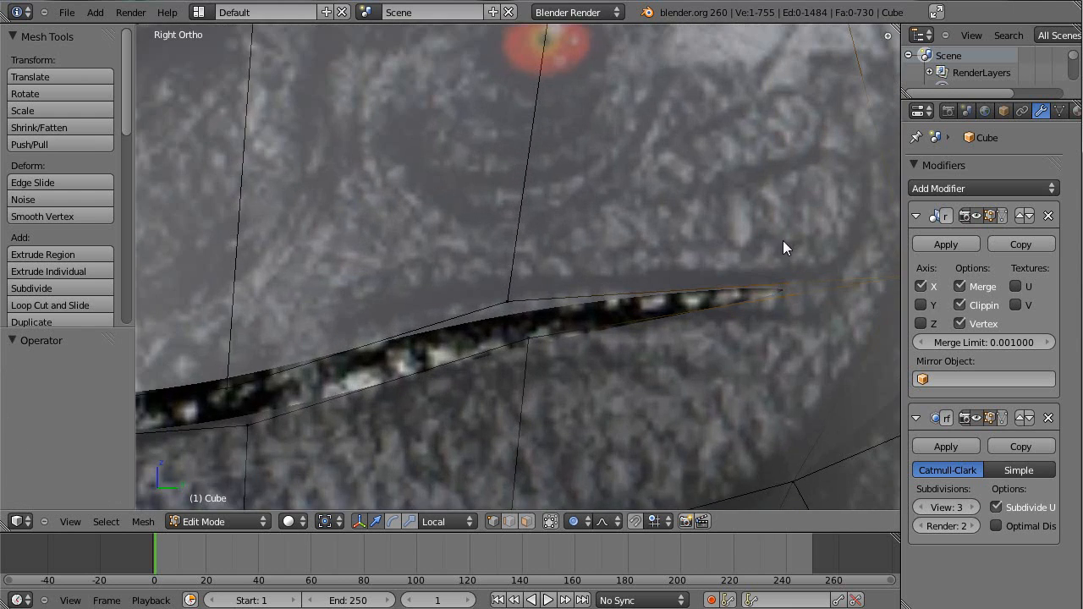
# Select the lower lip edge loop from the snout tip backward, leaving out the mouth corner
pyautogui.keyDown('shift'); pyautogui.moveTo(809, 292); pyautogui.dragTo(656, 295, button='middle'); pyautogui.keyUp('shift')
pyautogui.keyDown('shift'); pyautogui.moveTo(579, 304); pyautogui.dragTo(993, 287, button='middle'); pyautogui.keyUp('shift')
pyautogui.scroll(-3, 609, 313)
pyautogui.keyDown('shift'); pyautogui.moveTo(480, 340); pyautogui.dragTo(592, 283, button='middle'); pyautogui.keyUp('shift')
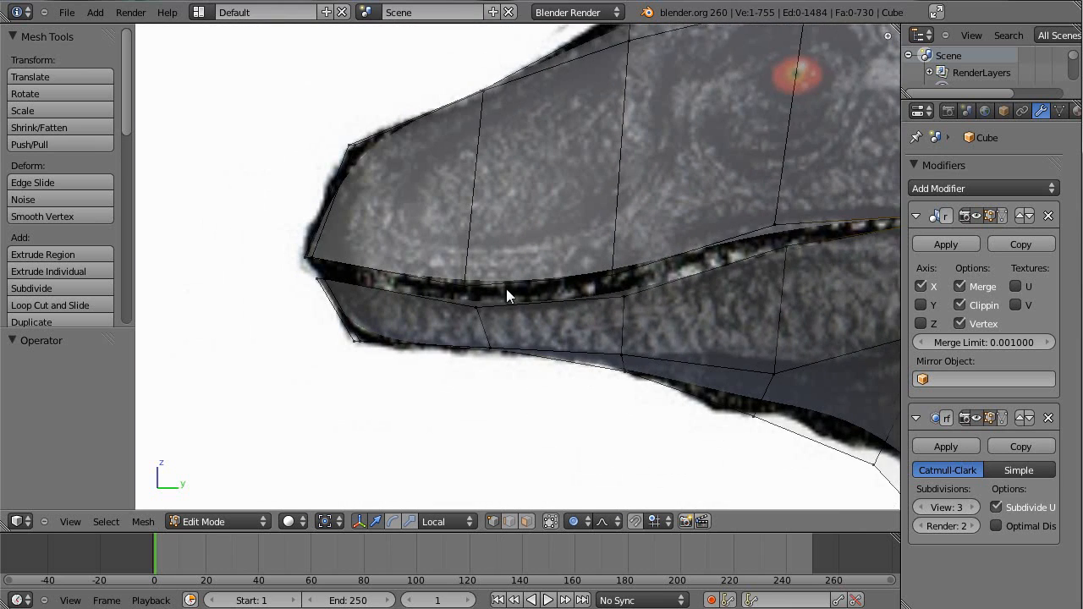
pyautogui.scroll(2, 590, 290)
pyautogui.keyDown('alt'); pyautogui.rightClick(553, 338); pyautogui.keyUp('alt')
pyautogui.keyDown('shift'); pyautogui.moveTo(740, 339); pyautogui.dragTo(562, 351, button='middle'); pyautogui.keyUp('shift')
pyautogui.scroll(-3, 565, 349)
pyautogui.press('b')
pyautogui.moveTo(746, 211); pyautogui.dragTo(900, 258, button='middle')
# Turn off proportional editing and move the lower lip about 0.011 up on Z and -0.003 on Y, then clear the selection
pyautogui.press('g')
pyautogui.rightClick(605, 295)
pyautogui.press('o')
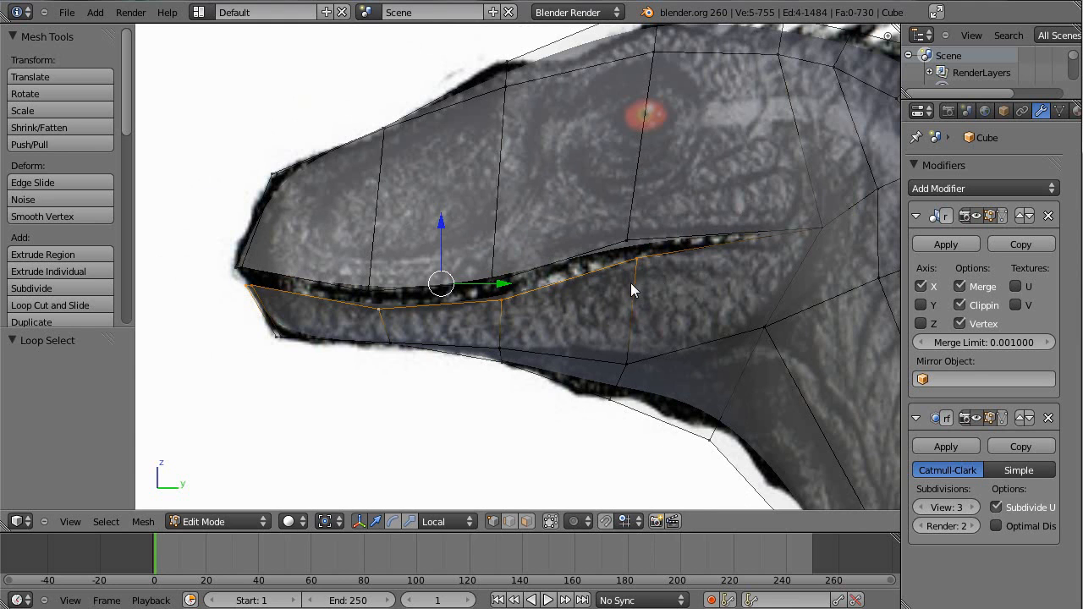
pyautogui.press('g')
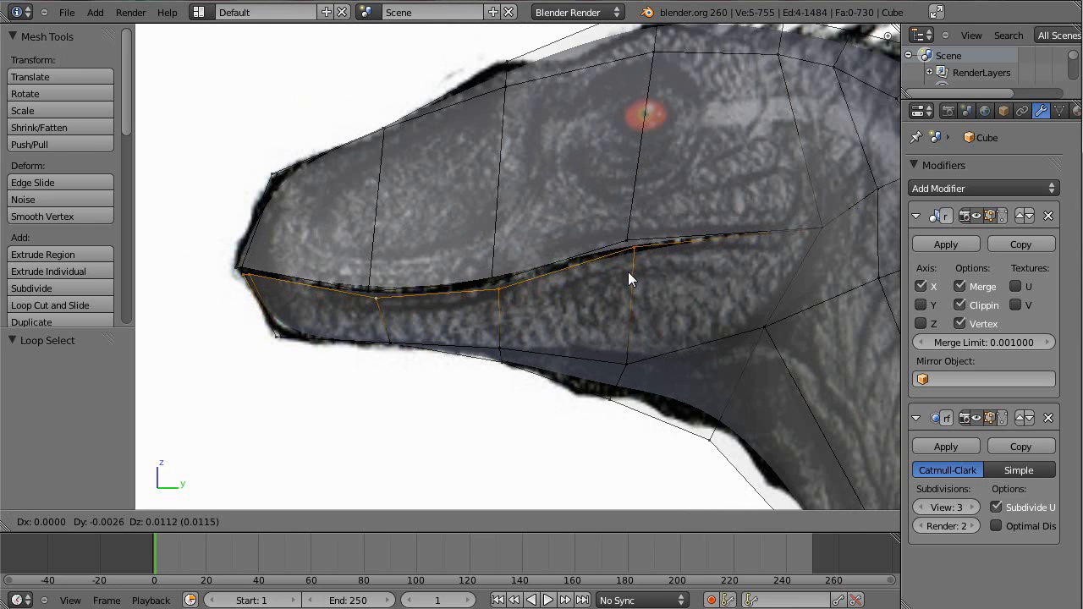
pyautogui.click(628, 269)
pyautogui.press('a')
# Enable proportional editing and move the front upper and lower lip corner vertices about -0.041 along X
pyautogui.moveTo(634, 271); pyautogui.dragTo(454, 232, button='middle')
pyautogui.press('Tab')
pyautogui.scroll(-4, 514, 288)
pyautogui.moveTo(490, 292)
pyautogui.mouseDown(button='middle')
pyautogui.moveTo(435, 244)
pyautogui.moveTo(597, 211)
pyautogui.moveTo(597, 406)
pyautogui.moveTo(552, 256)
pyautogui.moveTo(582, 283)
pyautogui.moveTo(515, 293)
pyautogui.moveTo(529, 288)
pyautogui.moveTo(689, 398)
pyautogui.moveTo(624, 345)
pyautogui.moveTo(562, 346)
pyautogui.moveTo(570, 270)
pyautogui.moveTo(529, 265)
pyautogui.moveTo(547, 254)
pyautogui.moveTo(510, 269)
pyautogui.moveTo(476, 262)
pyautogui.mouseUp(button='middle')
pyautogui.press('Tab')
pyautogui.rightClick(478, 268)
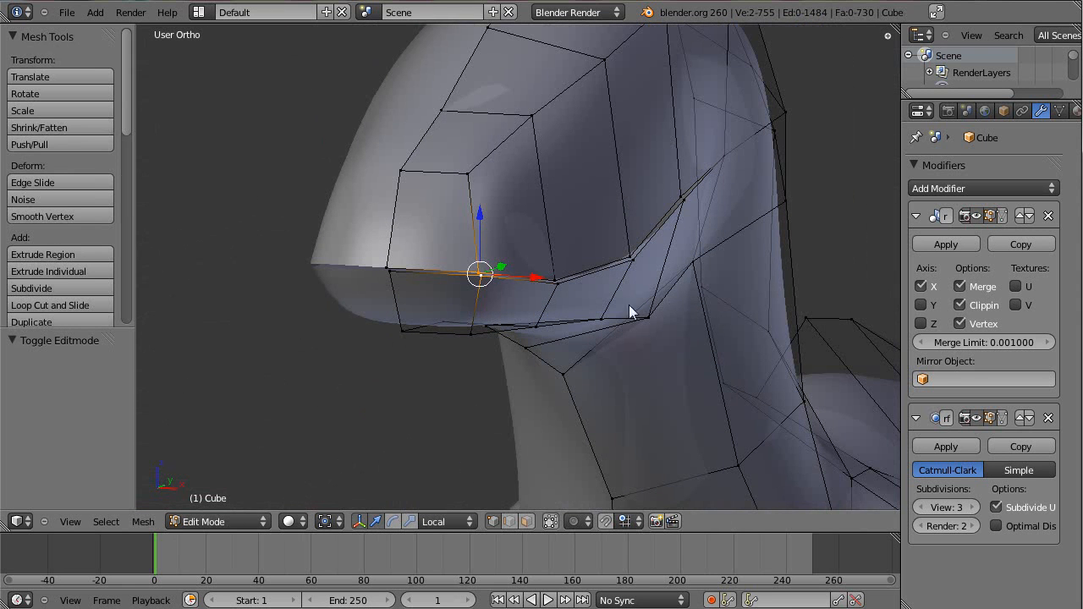
pyautogui.press('o')
pyautogui.moveTo(521, 279); pyautogui.dragTo(508, 237, button='middle')
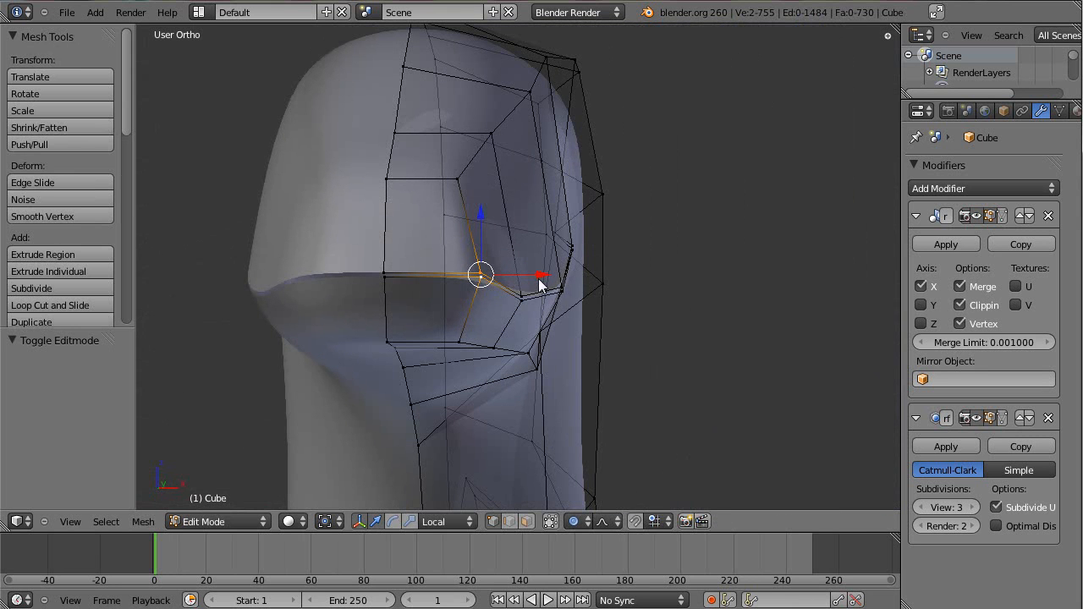
pyautogui.moveTo(537, 283); pyautogui.dragTo(495, 281)
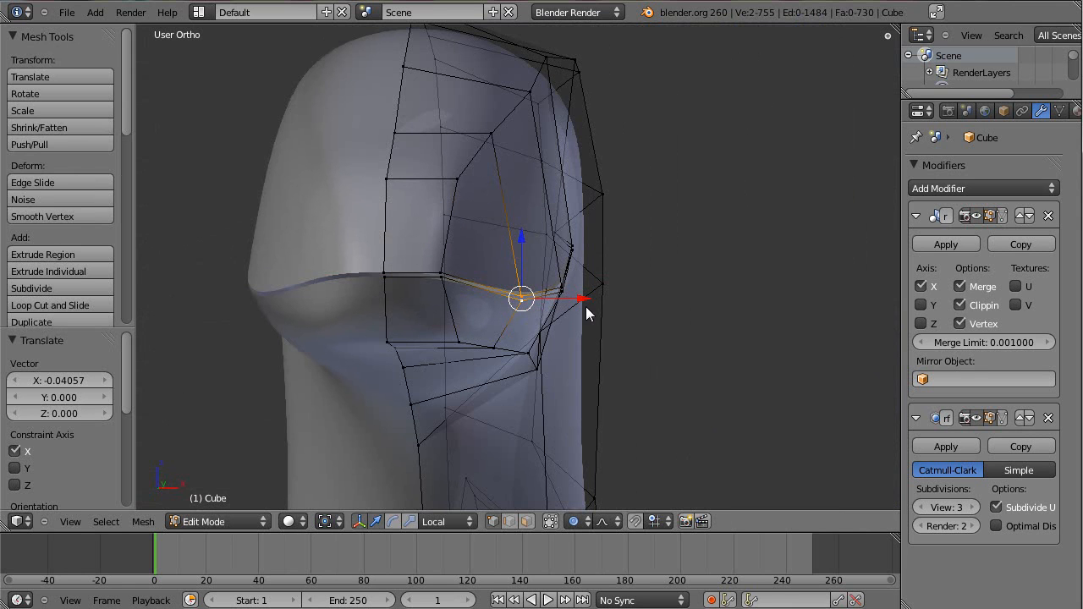
# With proportional size 0.09, move the second lip vertex pair about -0.023 on X and 0.015 on Z, and the third about -0.022 along local X
pyautogui.press('g')
pyautogui.scroll(-4, 569, 288)
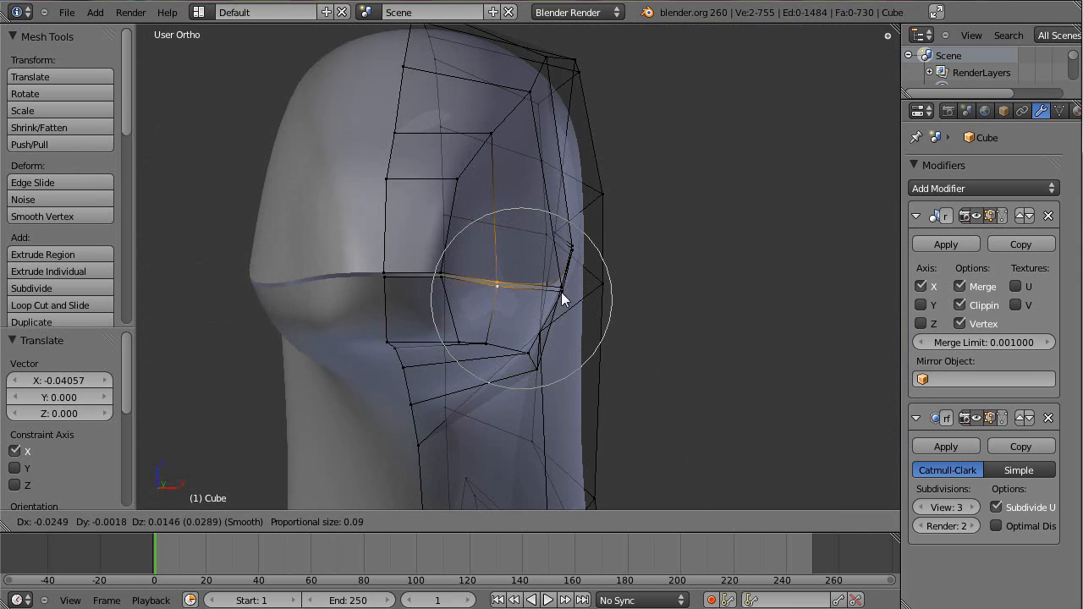
pyautogui.click(561, 292)
pyautogui.rightClick(561, 290)
pyautogui.press('g')
pyautogui.press('x')
pyautogui.press('x')
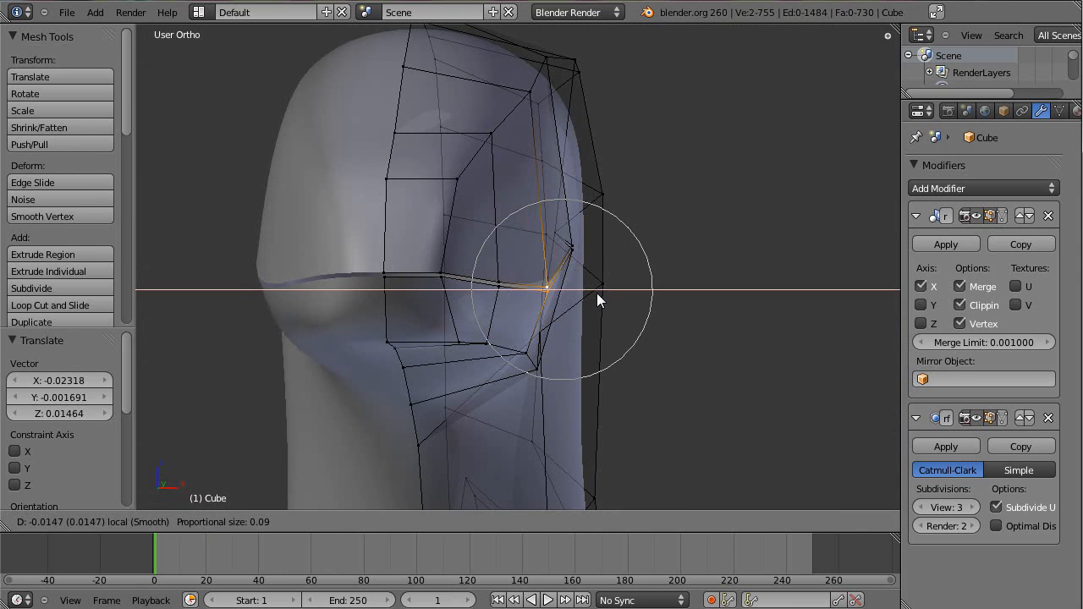
pyautogui.click(590, 294)
# Move the side vertex on top of the snout about -0.008 along local X with proportional editing
pyautogui.moveTo(612, 279); pyautogui.dragTo(643, 295, button='middle')
pyautogui.scroll(-10, 542, 267)
pyautogui.scroll(7, 530, 246)
pyautogui.moveTo(455, 198); pyautogui.dragTo(536, 274, button='middle')
pyautogui.press('g')
pyautogui.press('x')
pyautogui.press('x')
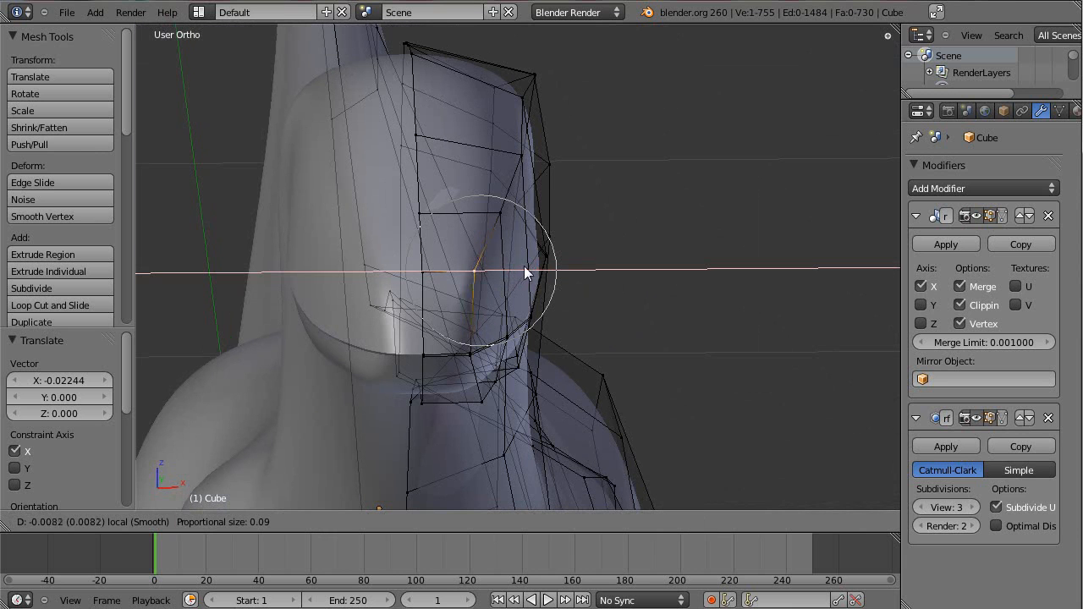
pyautogui.click(524, 270)
# Narrow the snout top by moving the next two side vertices inward along local X, the rear one about -0.040
pyautogui.rightClick(523, 213)
pyautogui.press('g')
pyautogui.press('x')
pyautogui.press('x')
pyautogui.click(521, 198)
pyautogui.rightClick(529, 165)
pyautogui.press('g')
pyautogui.press('x')
pyautogui.press('x')
pyautogui.click(540, 154)
# Move the vertex at the rear corner of the mouth outward about 0.021 along X
pyautogui.moveTo(541, 153); pyautogui.dragTo(617, 349, button='middle')
pyautogui.rightClick(622, 343)
pyautogui.moveTo(613, 395); pyautogui.dragTo(623, 345, button='middle')
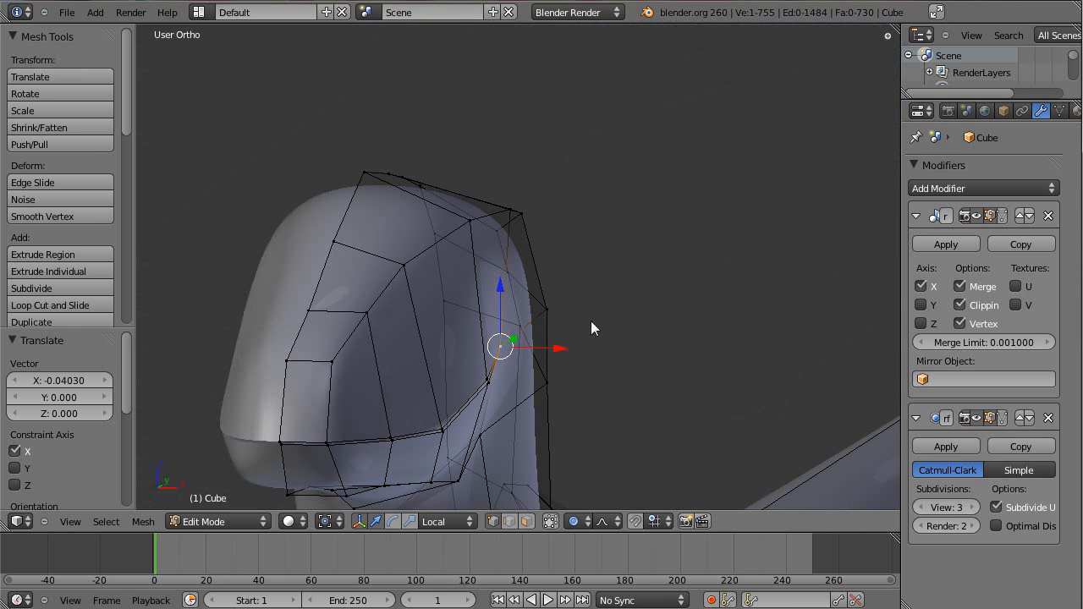
pyautogui.press('g')
pyautogui.press('x')
pyautogui.click(580, 353)
# Move the two side vertices at the top of the skull outward together about 0.012 along local X with proportional editing
pyautogui.rightClick(515, 211)
pyautogui.rightClick(473, 222)
pyautogui.keyDown('shift'); pyautogui.rightClick(515, 212); pyautogui.keyUp('shift')
pyautogui.press('g')
pyautogui.press('x')
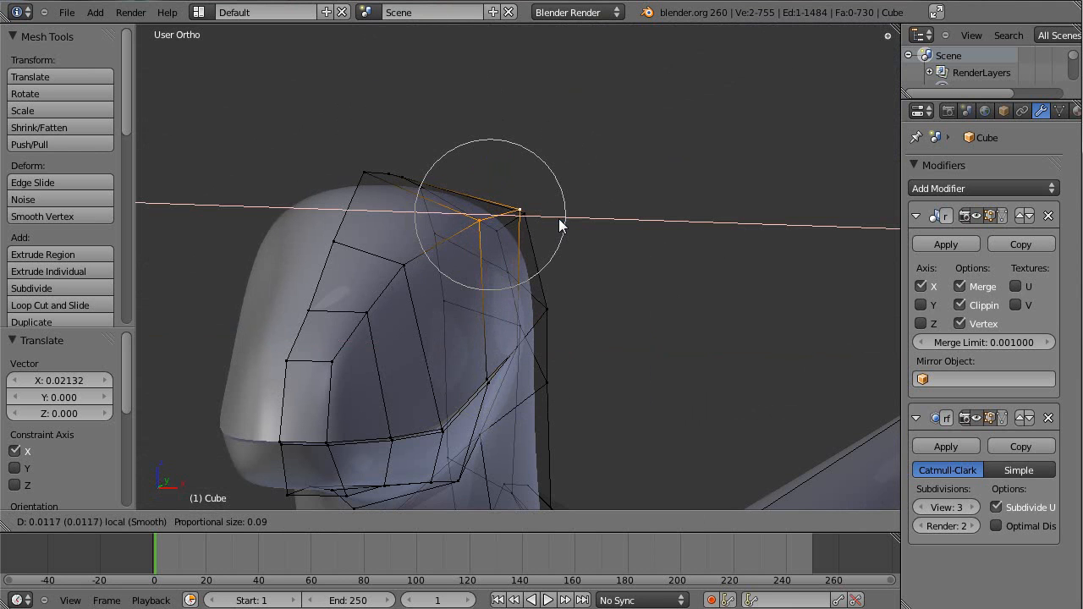
pyautogui.click(560, 219)
# Compare the head mesh and mouth line with the reference drawing in side view, from the snout to the back of the skull
pyautogui.moveTo(560, 219); pyautogui.dragTo(427, 246, button='middle')
pyautogui.press('a')
pyautogui.press('KP_3')
pyautogui.scroll(6, 506, 296)
pyautogui.scroll(-3, 495, 284)
pyautogui.press('a')
pyautogui.scroll(3, 517, 325)
pyautogui.scroll(3, 516, 329)
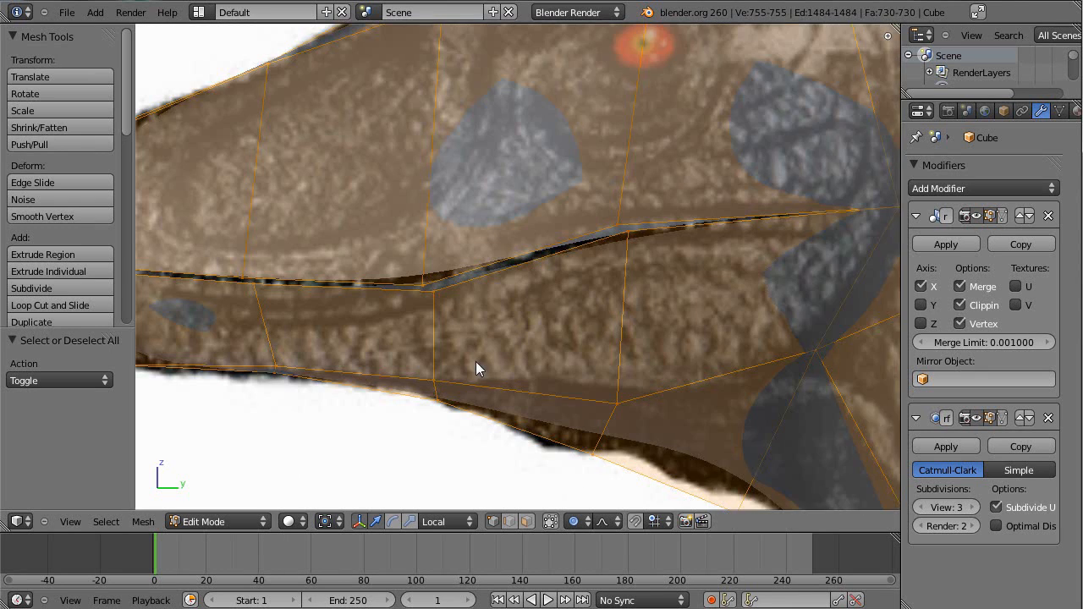
pyautogui.keyDown('shift'); pyautogui.moveTo(482, 357); pyautogui.dragTo(597, 292, button='middle'); pyautogui.keyUp('shift')
pyautogui.scroll(2, 463, 300)
pyautogui.keyDown('shift'); pyautogui.moveTo(403, 200); pyautogui.dragTo(325, 279, button='middle'); pyautogui.keyUp('shift')
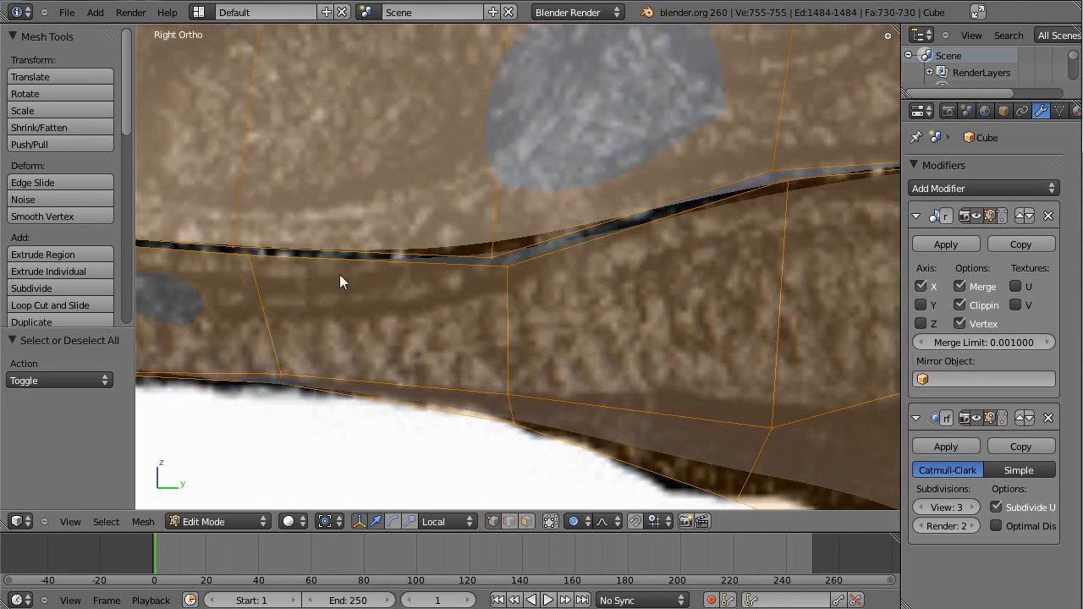
pyautogui.scroll(-1, 372, 267)
pyautogui.press('a')
pyautogui.scroll(-2, 446, 266)
pyautogui.keyDown('shift'); pyautogui.moveTo(536, 247); pyautogui.dragTo(242, 314, button='middle'); pyautogui.keyUp('shift')
pyautogui.keyDown('shift'); pyautogui.moveTo(585, 260); pyautogui.dragTo(503, 277, button='middle'); pyautogui.keyUp('shift')
pyautogui.keyDown('shift'); pyautogui.moveTo(597, 280); pyautogui.dragTo(737, 240, button='middle'); pyautogui.keyUp('shift')
pyautogui.keyDown('shift'); pyautogui.moveTo(363, 290); pyautogui.dragTo(627, 242, button='middle'); pyautogui.keyUp('shift')
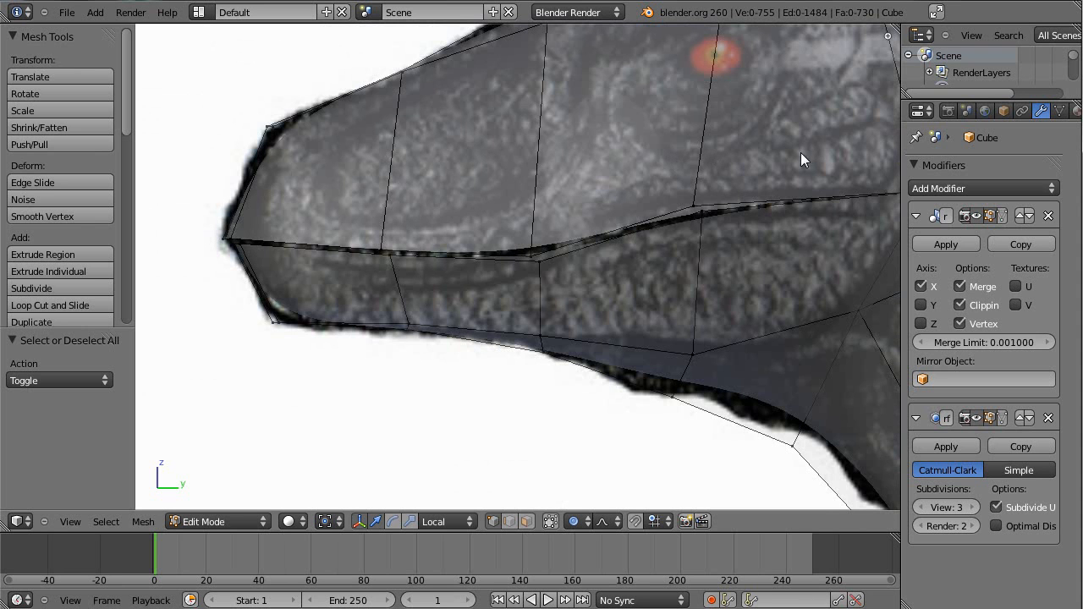
pyautogui.scroll(-1, 801, 152)
pyautogui.keyDown('shift'); pyautogui.moveTo(624, 228); pyautogui.dragTo(566, 215, button='middle'); pyautogui.keyUp('shift')
pyautogui.keyDown('shift'); pyautogui.moveTo(454, 226); pyautogui.dragTo(420, 267, button='middle'); pyautogui.keyUp('shift')
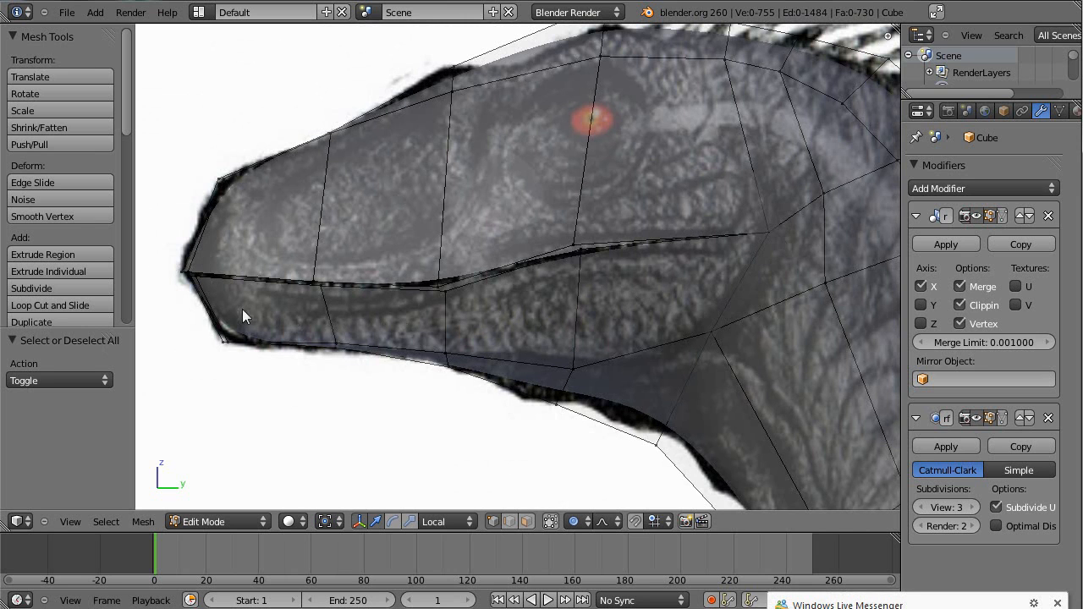
pyautogui.keyDown('shift'); pyautogui.moveTo(754, 254); pyautogui.dragTo(570, 256, button='middle'); pyautogui.keyUp('shift')
pyautogui.keyDown('shift'); pyautogui.moveTo(634, 208); pyautogui.dragTo(601, 248, button='middle'); pyautogui.keyUp('shift')
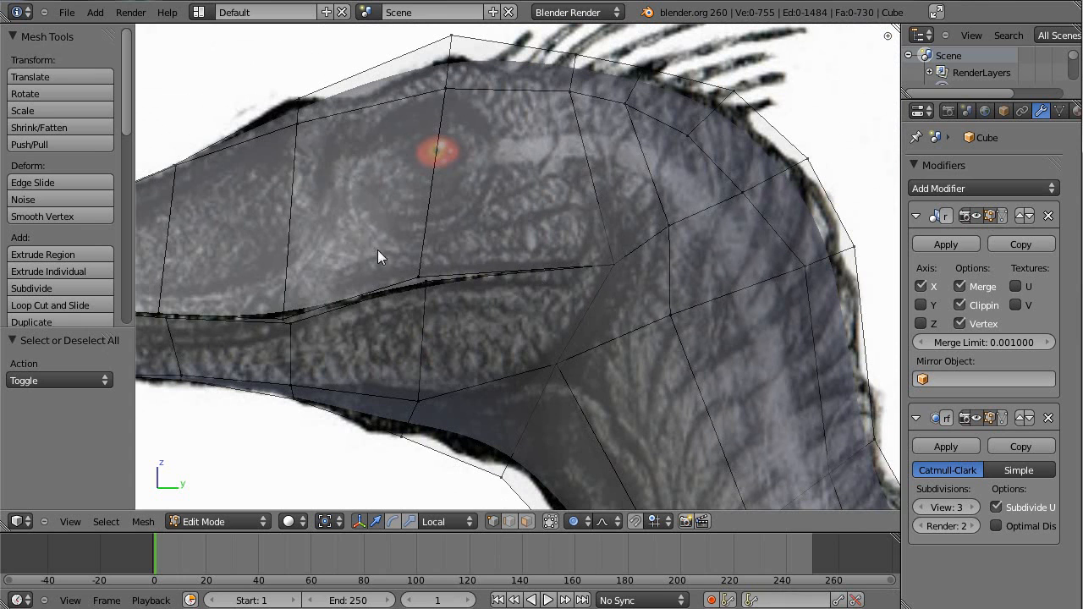
pyautogui.moveTo(554, 238)
pyautogui.keyDown('shift'); pyautogui.mouseDown(button='middle')
pyautogui.moveTo(549, 178)
pyautogui.moveTo(548, 249)
pyautogui.mouseUp(button='middle'); pyautogui.keyUp('shift')
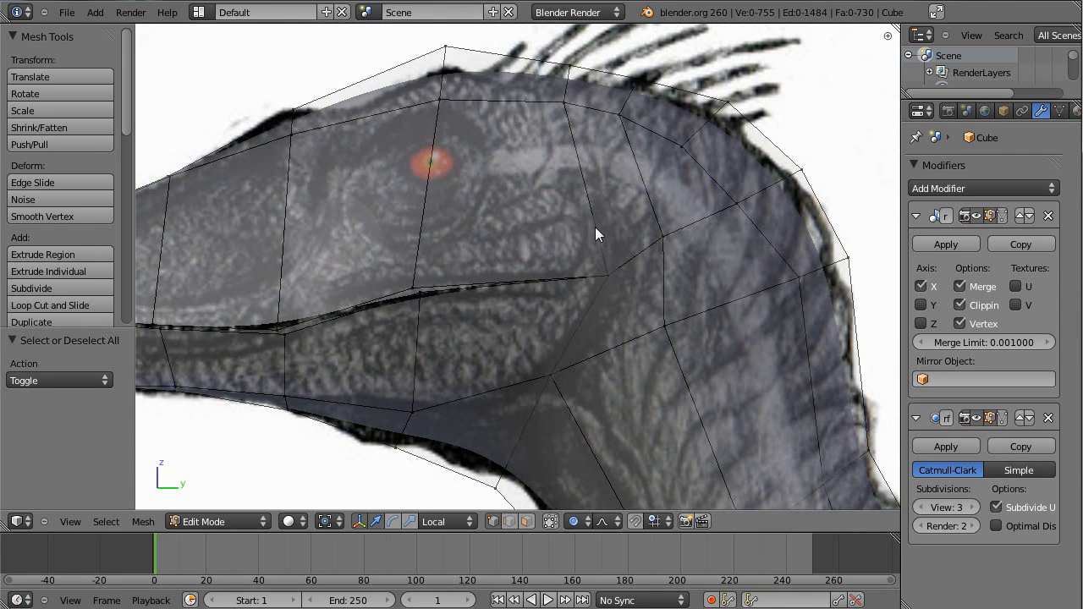
# Cut one edge loop above and one below the mouth line, sliding both close to the lips
pyautogui.hotkey('ctrl', 'r')
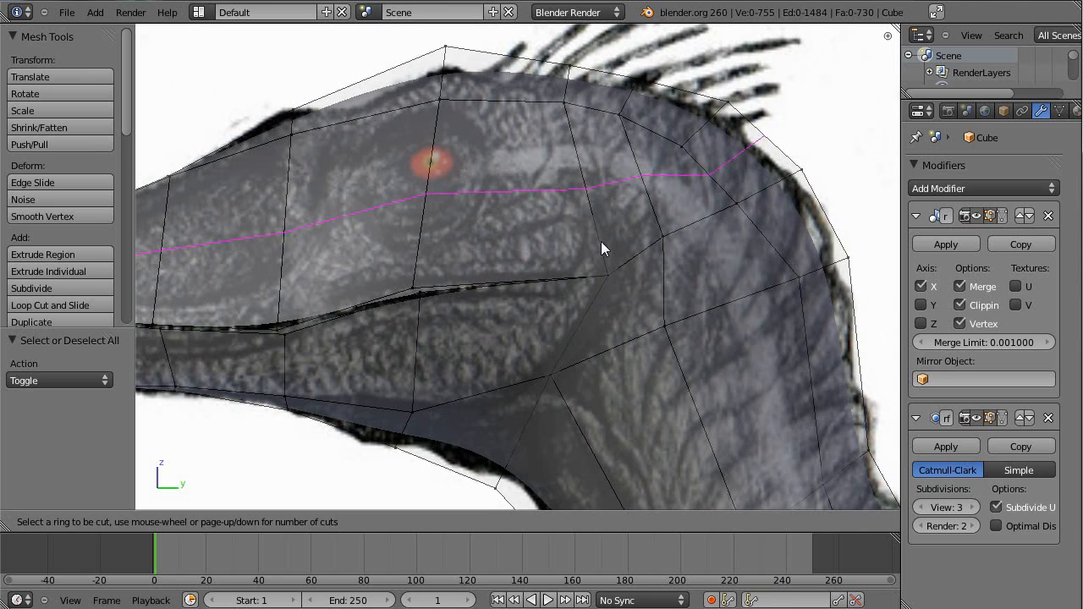
pyautogui.click(604, 233)
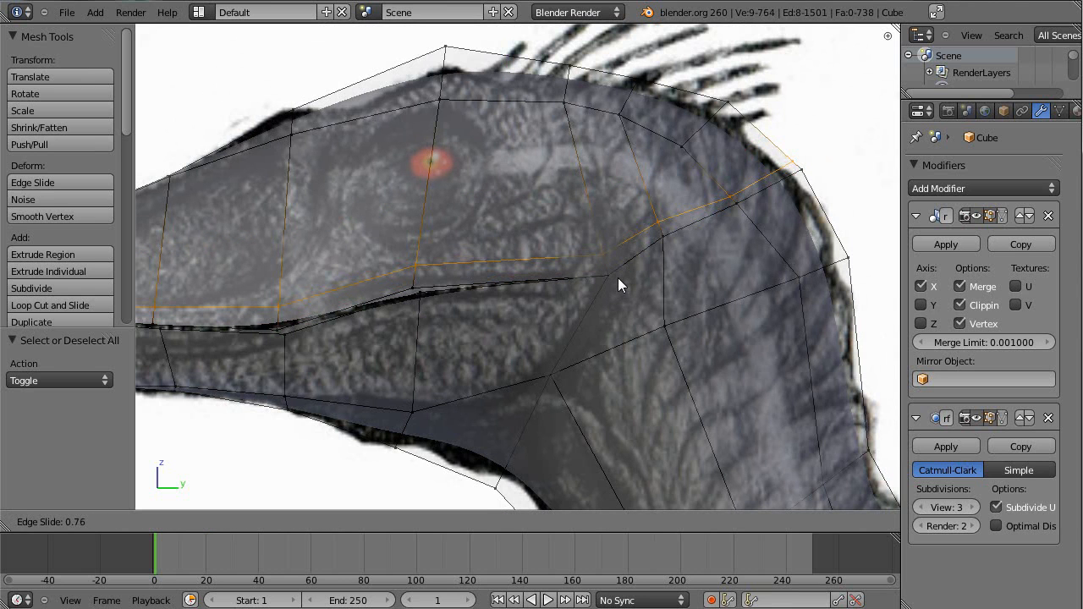
pyautogui.click(627, 271)
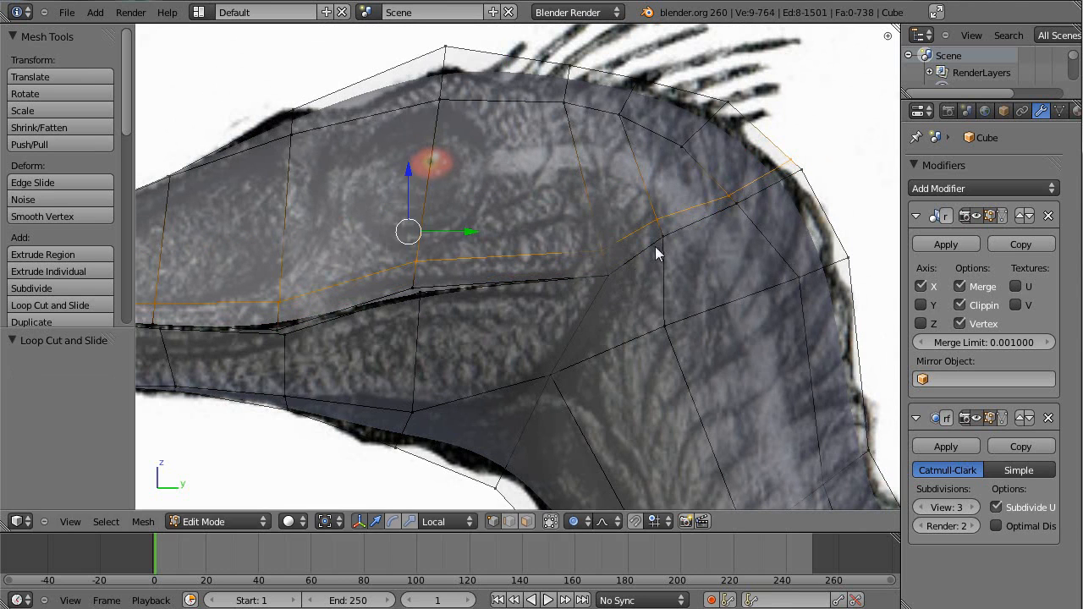
pyautogui.press('a')
pyautogui.hotkey('ctrl', 'r')
pyautogui.click(582, 315)
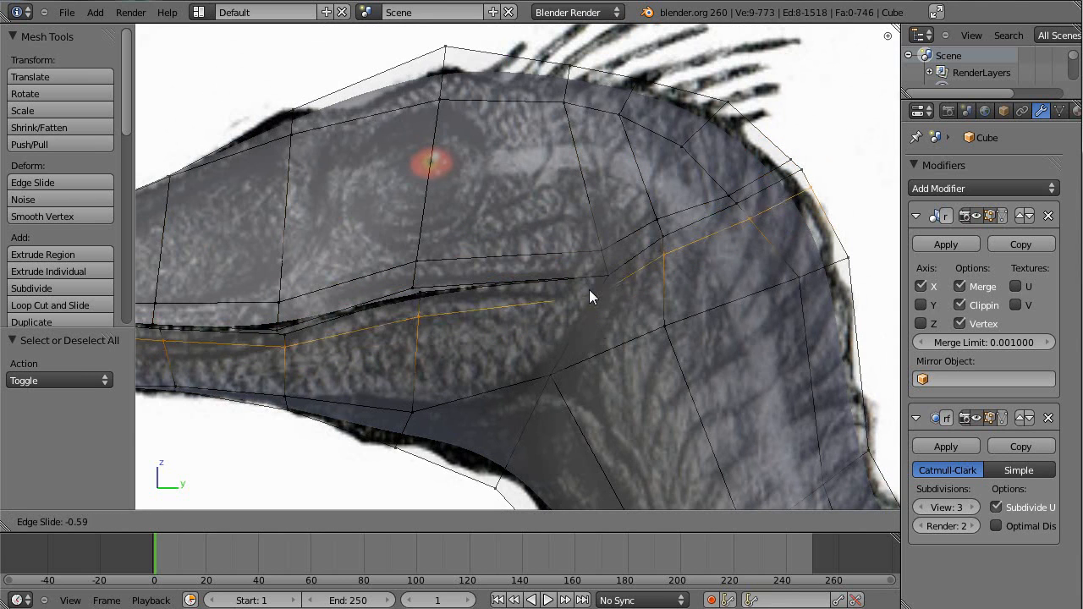
pyautogui.click(604, 289)
# Delete the three vertices that each new loop added across the back of the head behind the mouth corner
pyautogui.rightClick(666, 260)
pyautogui.keyDown('shift'); pyautogui.rightClick(744, 227); pyautogui.keyUp('shift')
pyautogui.keyDown('shift'); pyautogui.rightClick(808, 200); pyautogui.keyUp('shift')
pyautogui.press('x')
pyautogui.click(804, 227)
pyautogui.rightClick(658, 222)
pyautogui.keyDown('shift'); pyautogui.rightClick(721, 199); pyautogui.keyUp('shift')
pyautogui.keyDown('shift'); pyautogui.rightClick(782, 159); pyautogui.keyUp('shift')
pyautogui.press('x')
pyautogui.click(802, 180)
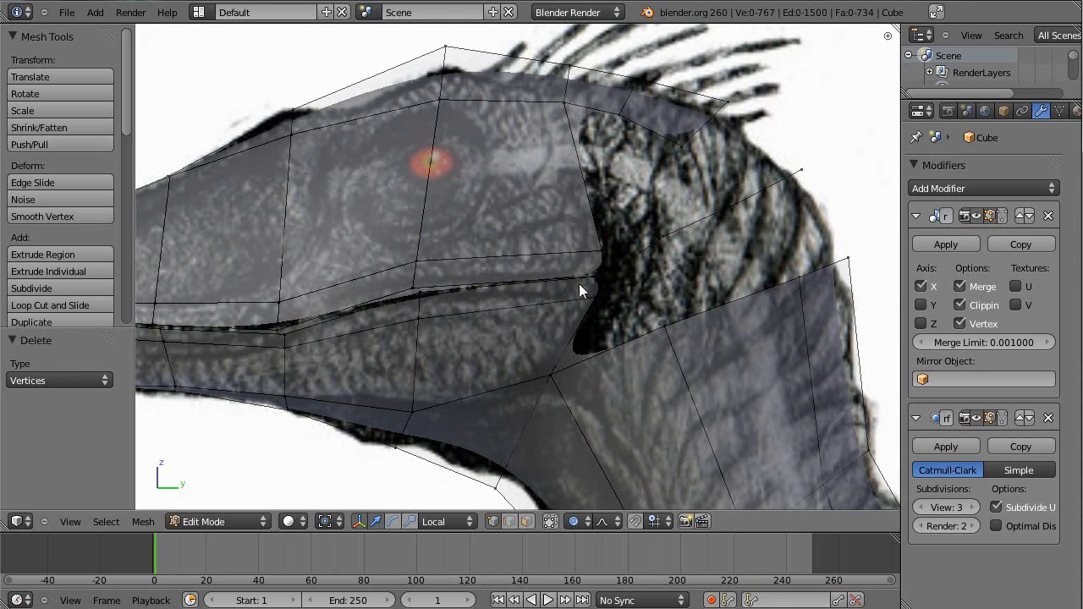
# Create an edge between the two lower open vertices on the outline of the back of the head
pyautogui.scroll(4, 576, 296)
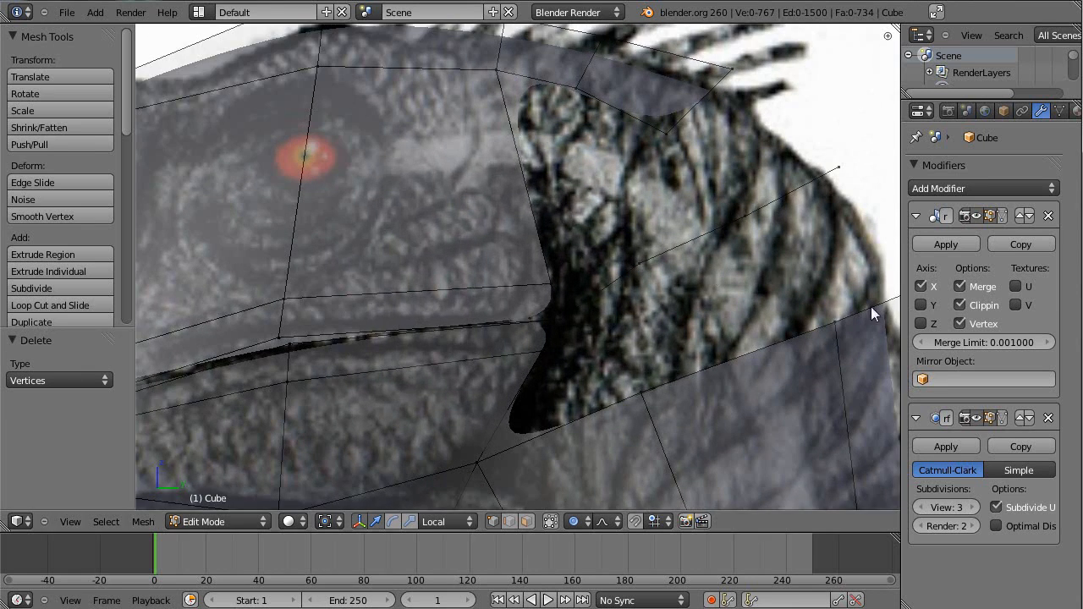
pyautogui.scroll(-3, 548, 306)
pyautogui.scroll(6, 502, 275)
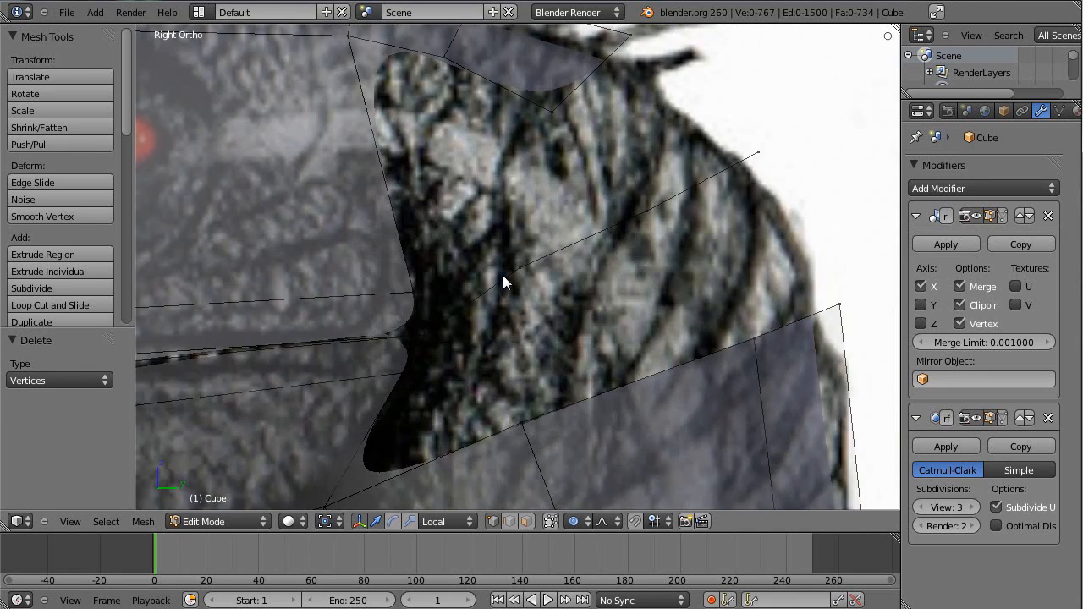
pyautogui.scroll(-2, 481, 274)
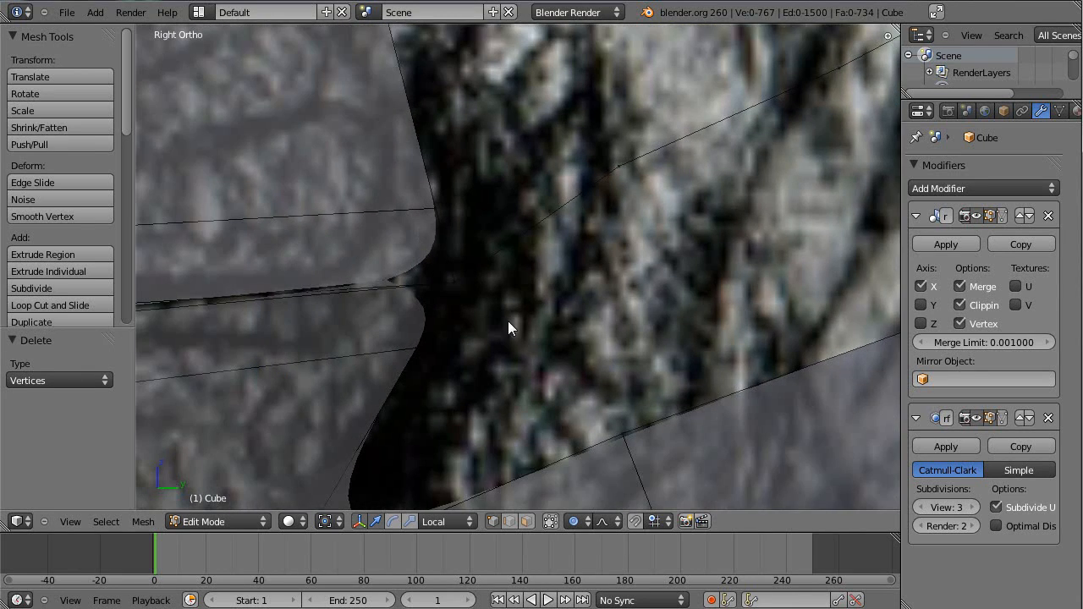
pyautogui.scroll(-3, 525, 248)
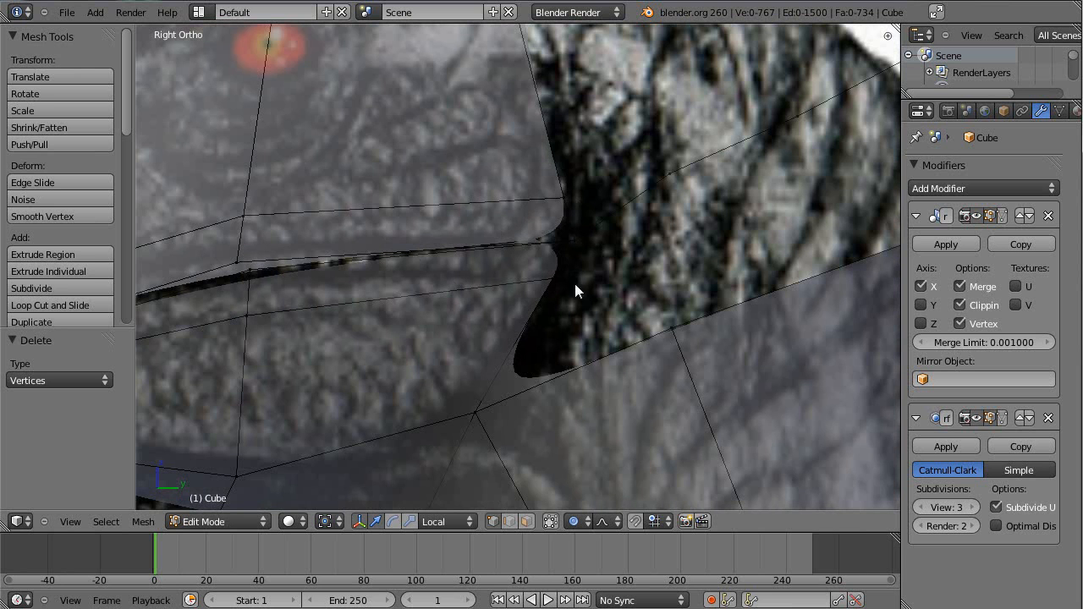
pyautogui.keyDown('shift'); pyautogui.moveTo(644, 229); pyautogui.dragTo(296, 320, button='middle'); pyautogui.keyUp('shift')
pyautogui.rightClick(787, 262)
pyautogui.keyDown('shift'); pyautogui.rightClick(699, 117); pyautogui.keyUp('shift')
pyautogui.press('f')
pyautogui.keyDown('shift'); pyautogui.moveTo(742, 188); pyautogui.dragTo(702, 313, button='middle'); pyautogui.keyUp('shift')
pyautogui.keyDown('shift'); pyautogui.rightClick(595, 92); pyautogui.keyUp('shift')
pyautogui.press('f')
pyautogui.rightClick(541, 168)
pyautogui.hotkey('ctrl', 'z')
pyautogui.hotkey('ctrl', 'z')
# Connect the open vertices at the back of the head with one edge along the upper outline and two along the inner row
pyautogui.rightClick(740, 218)
pyautogui.keyDown('shift'); pyautogui.rightClick(611, 109); pyautogui.keyUp('shift')
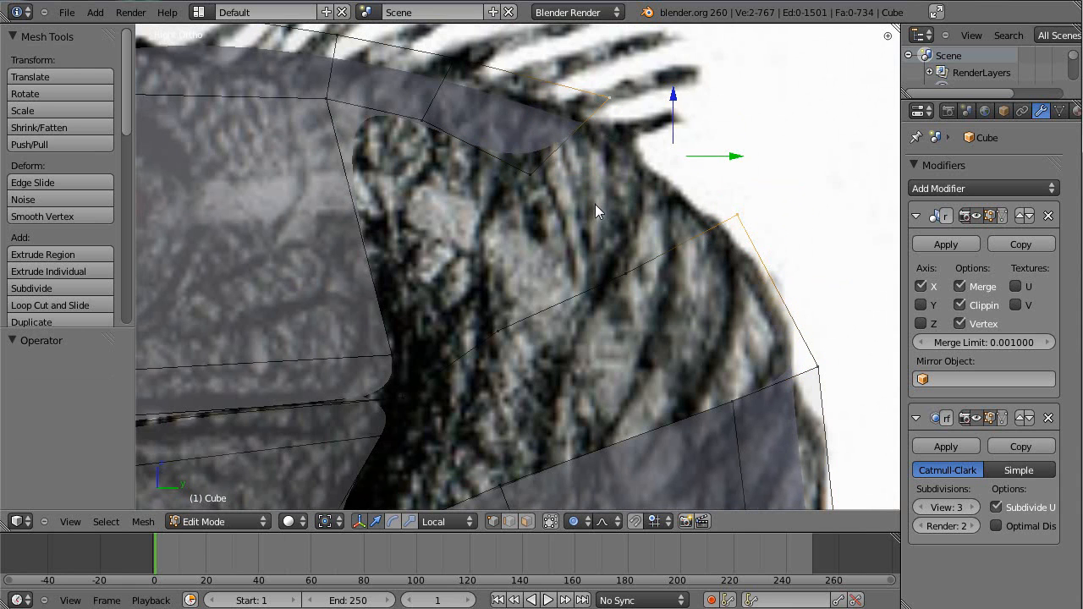
pyautogui.press('f')
pyautogui.rightClick(552, 184)
pyautogui.keyDown('shift'); pyautogui.rightClick(645, 270); pyautogui.keyUp('shift')
pyautogui.press('f')
pyautogui.press('a')
pyautogui.rightClick(622, 275)
pyautogui.keyDown('shift'); pyautogui.rightClick(727, 400); pyautogui.keyUp('shift')
pyautogui.press('f')
# Fill the gaps between the outline and the inner row at the back of the head with faces
pyautogui.keyDown('alt'); pyautogui.rightClick(683, 354); pyautogui.keyUp('alt')
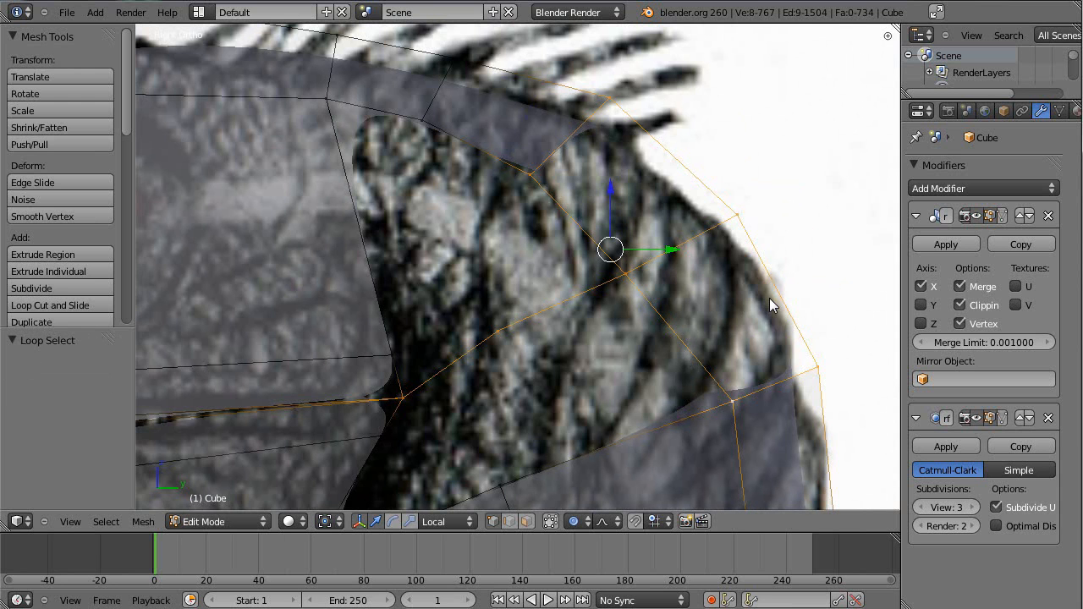
pyautogui.press('f')
pyautogui.press('a')
# Hide the layer holding the reference drawing and return to editing the head mesh
pyautogui.scroll(-5, 673, 239)
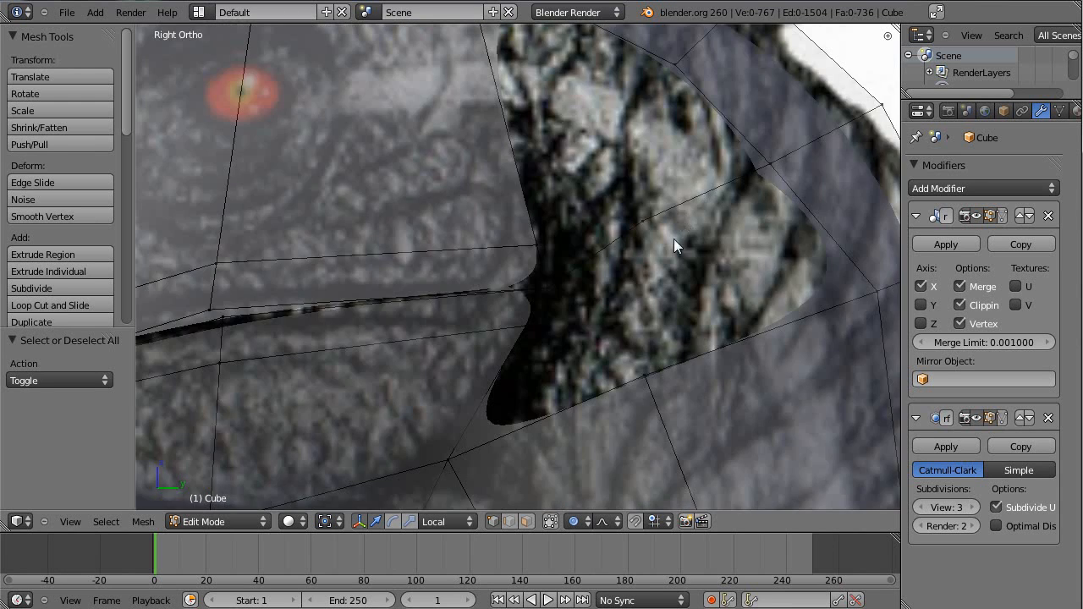
pyautogui.scroll(-2, 673, 277)
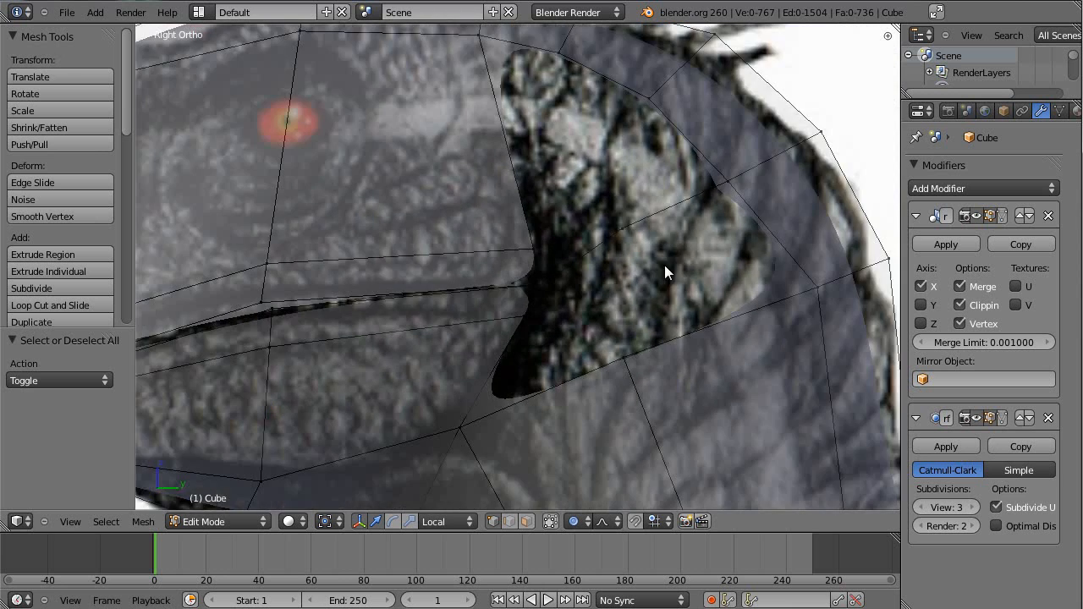
pyautogui.scroll(-2, 575, 321)
pyautogui.scroll(2, 533, 339)
pyautogui.press('Tab')
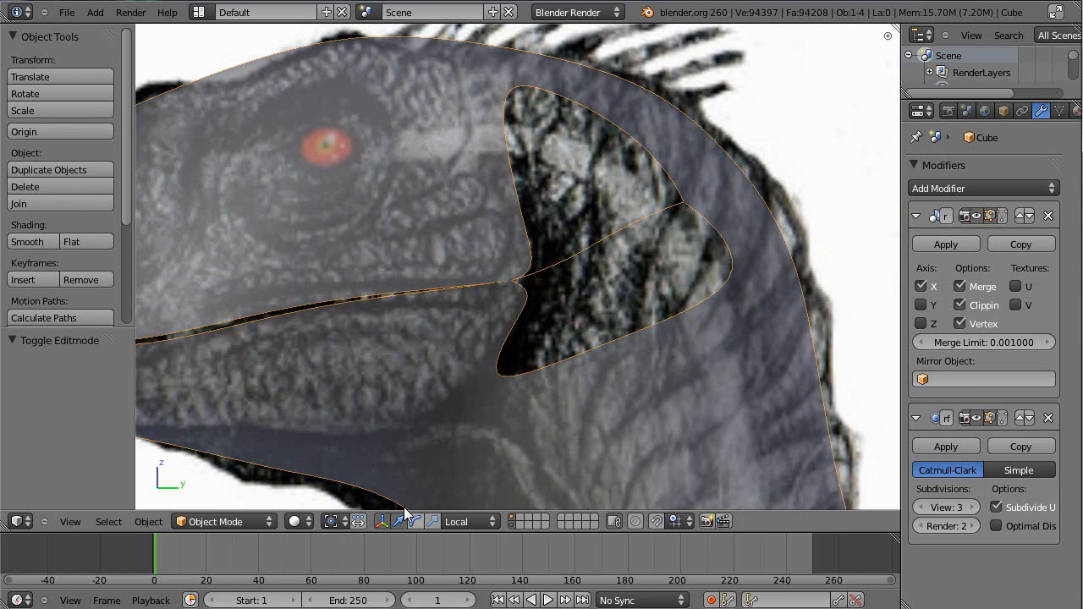
pyautogui.keyDown('shift'); pyautogui.click(510, 526); pyautogui.keyUp('shift')
pyautogui.press('Tab')
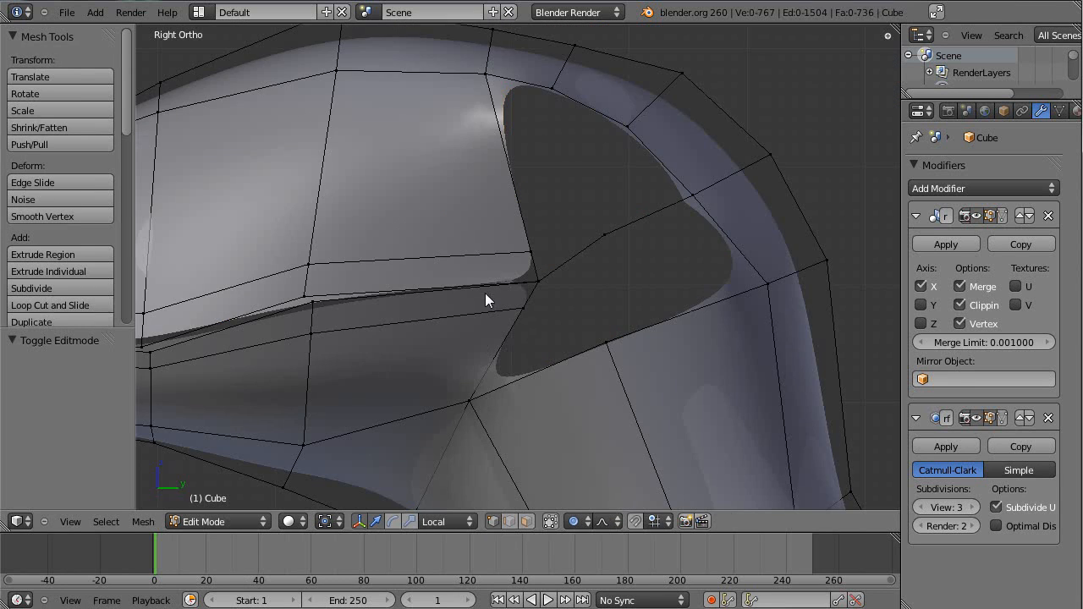
# Turn off proportional editing and move the vertex just below the mouth corner about 0.024 on Y and -0.002 on Z
pyautogui.scroll(5, 499, 296)
pyautogui.scroll(-5, 539, 304)
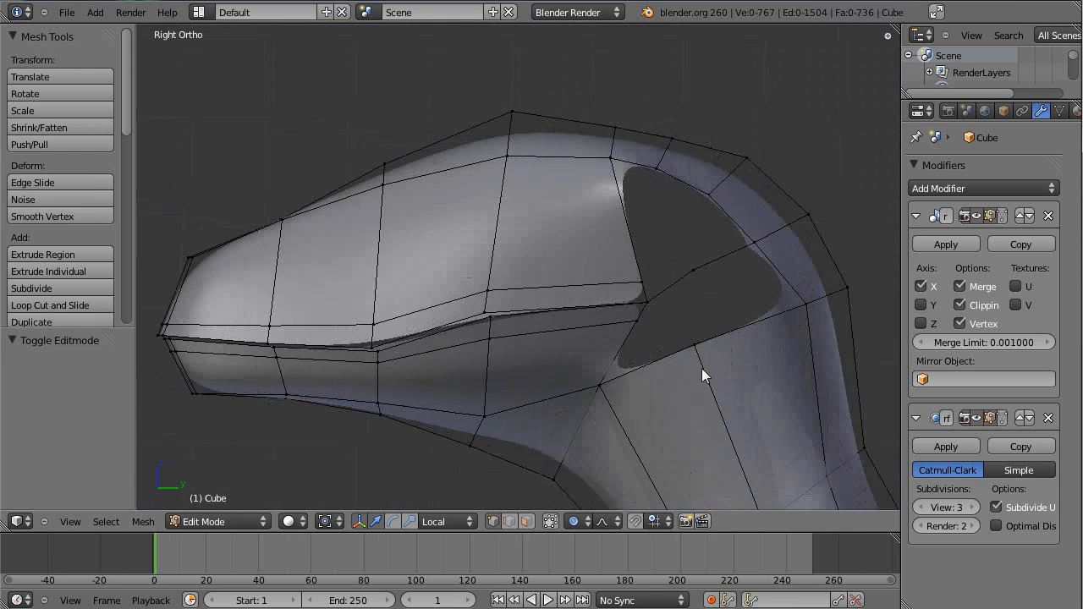
pyautogui.scroll(-1, 542, 313)
pyautogui.scroll(4, 521, 326)
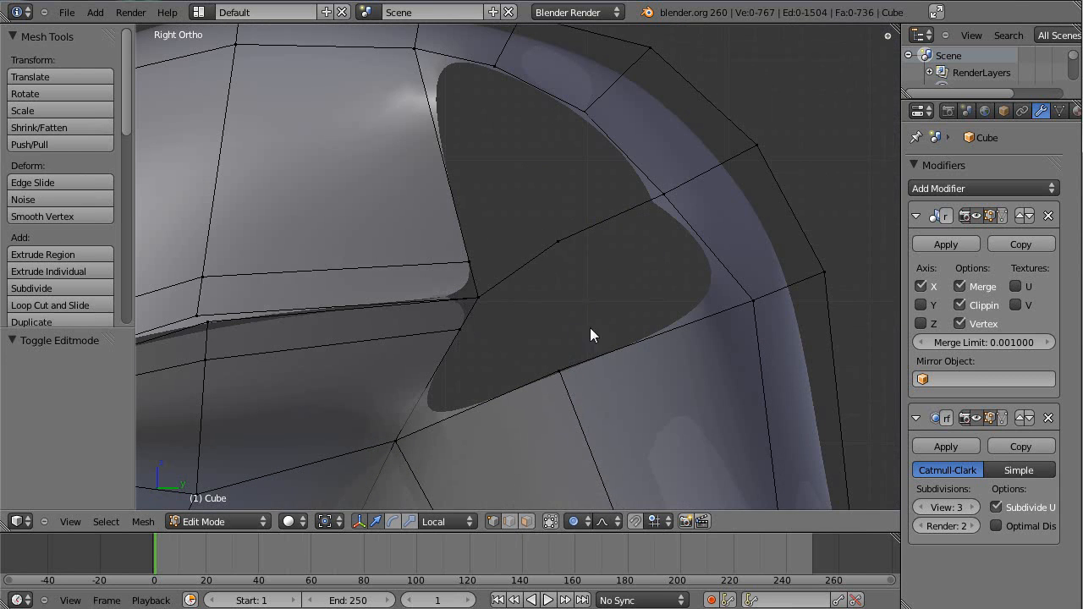
pyautogui.rightClick(490, 341)
pyautogui.press('g')
pyautogui.rightClick(523, 316)
pyautogui.press('o')
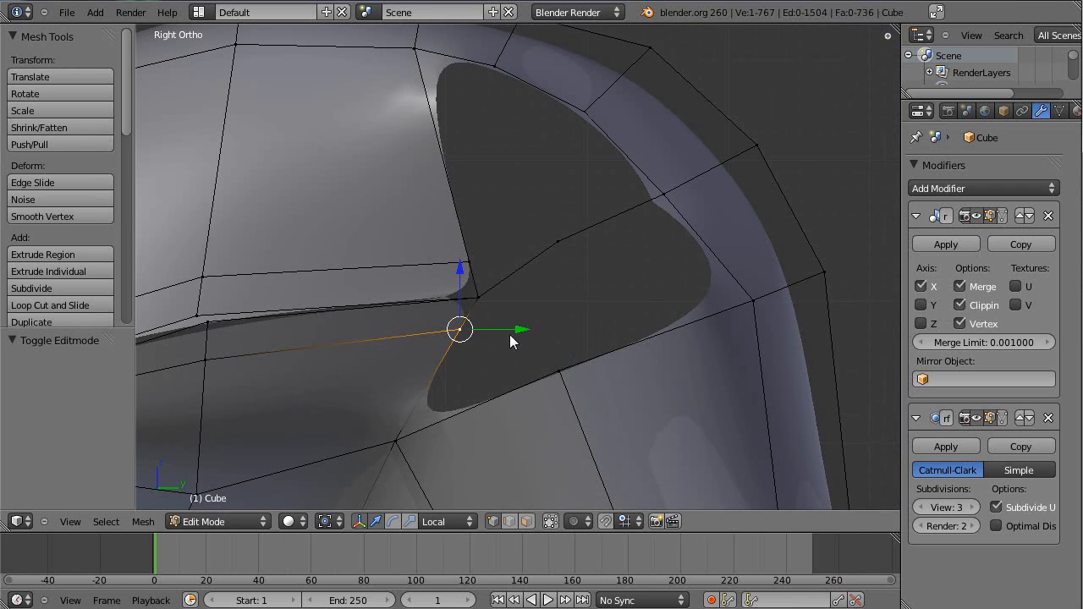
pyautogui.press('g')
pyautogui.click(587, 341)
# Move the vertex just above the mouth corner about 0.011 on Y and 0.005 on Z
pyautogui.rightClick(469, 262)
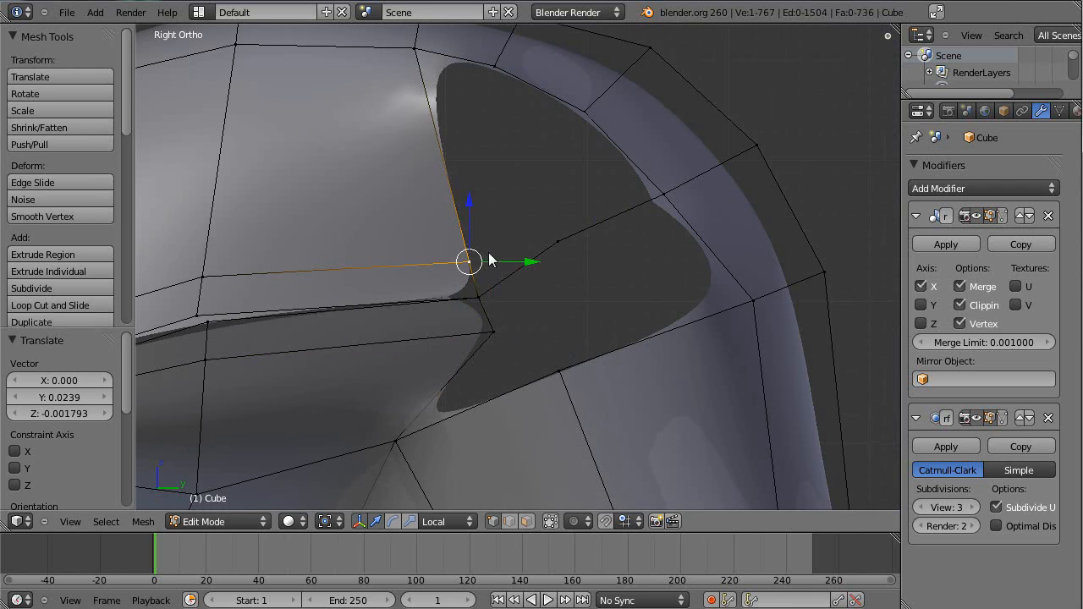
pyautogui.press('g')
pyautogui.click(499, 248)
# Try merging the vertices above and below the mouth corner at their center and shifting the merged vertex back, then undo both
pyautogui.keyDown('shift'); pyautogui.rightClick(497, 334); pyautogui.keyUp('shift')
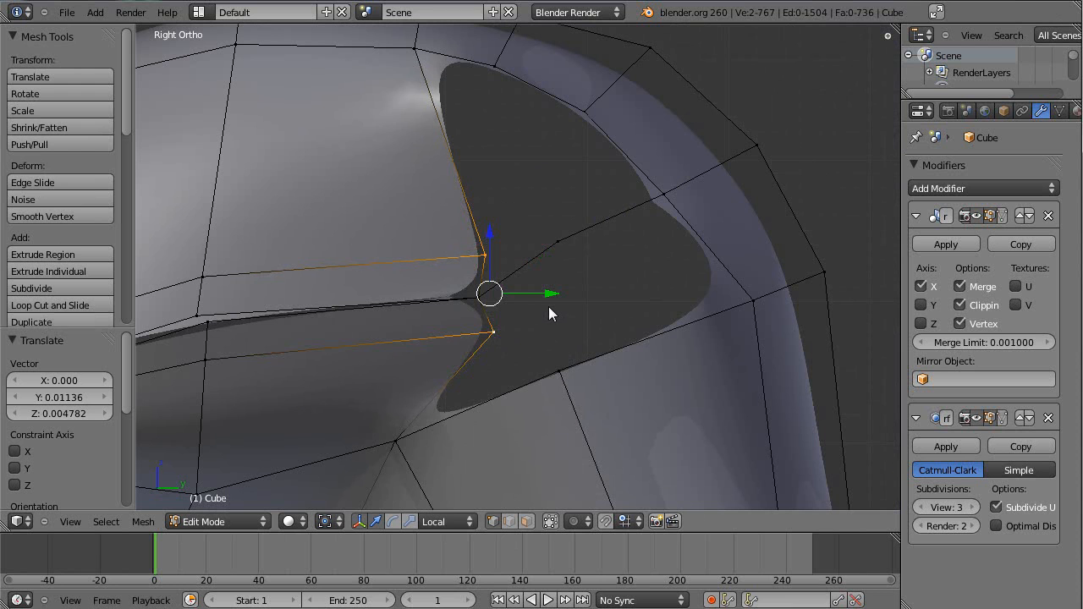
pyautogui.hotkey('alt', 'm')
pyautogui.click(529, 340)
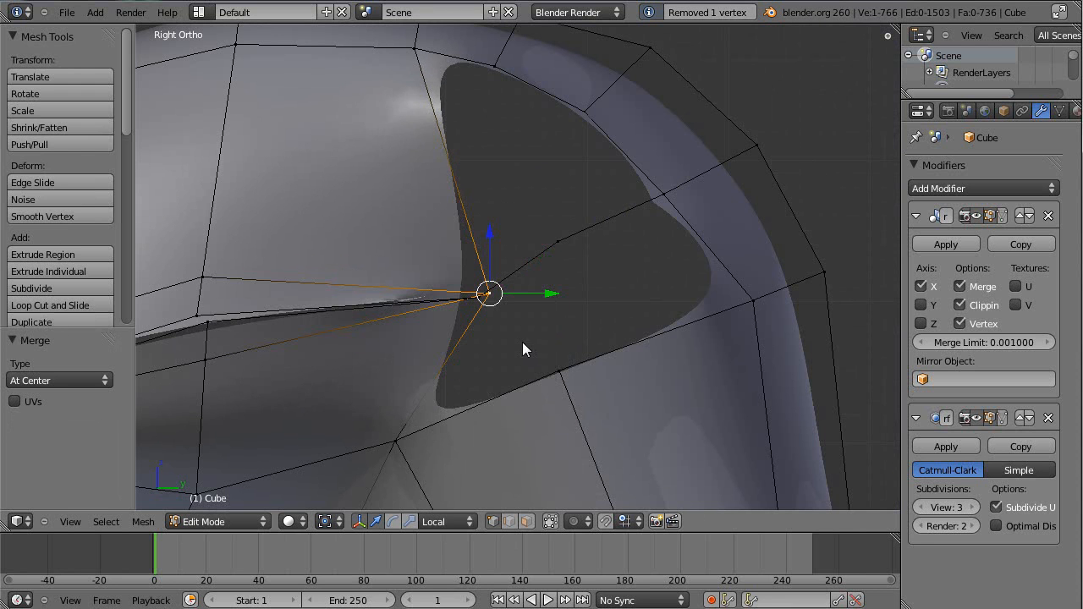
pyautogui.press('g')
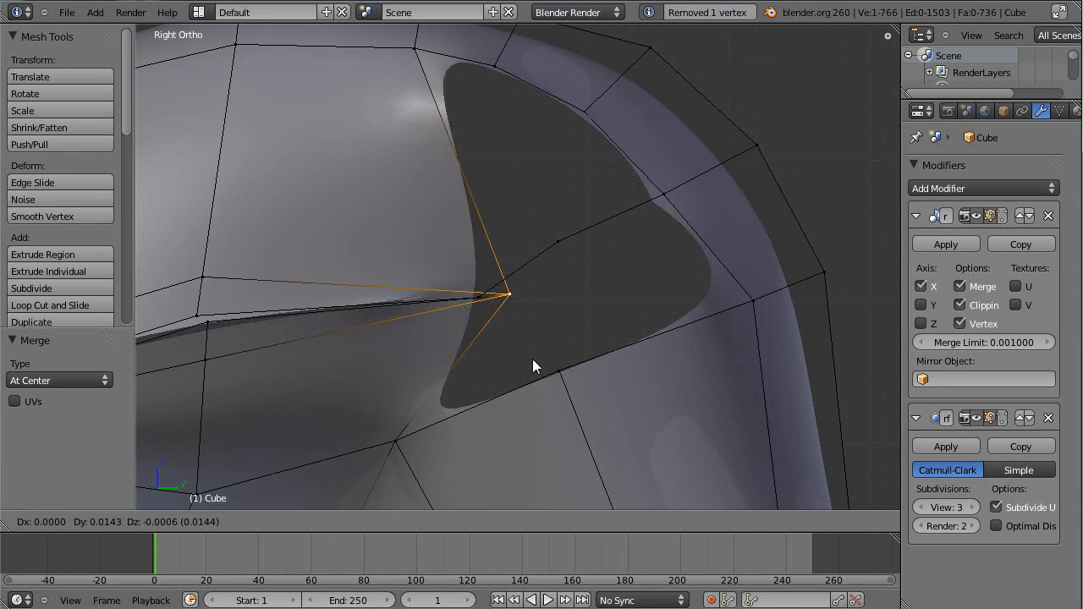
pyautogui.click(532, 359)
pyautogui.hotkey('ctrl', 'r')
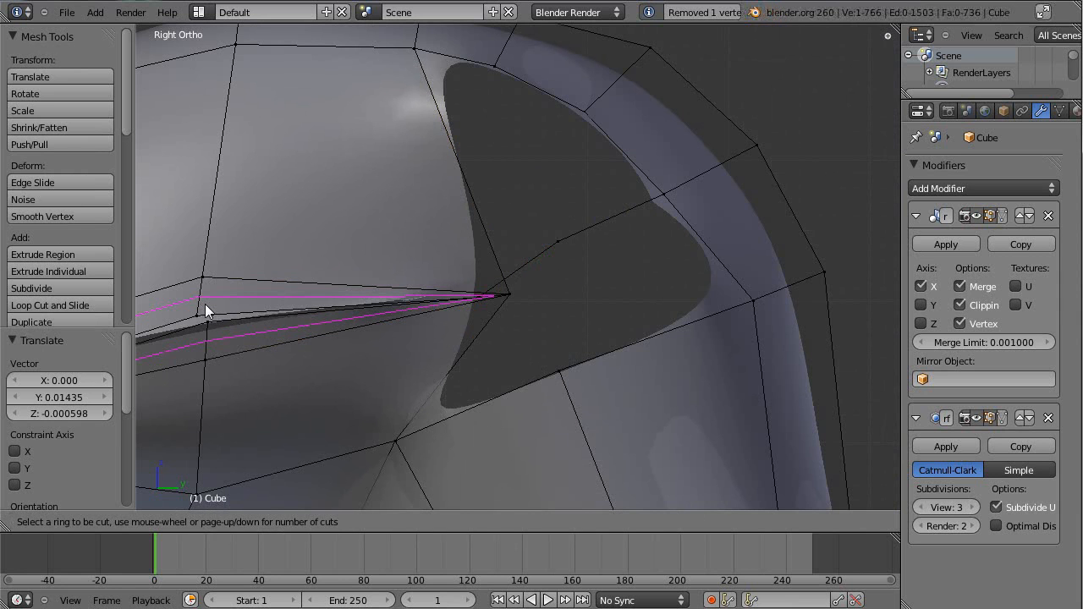
pyautogui.press('Escape')
pyautogui.scroll(3, 522, 336)
pyautogui.hotkey('ctrl', 'z')
pyautogui.hotkey('ctrl', 'z')
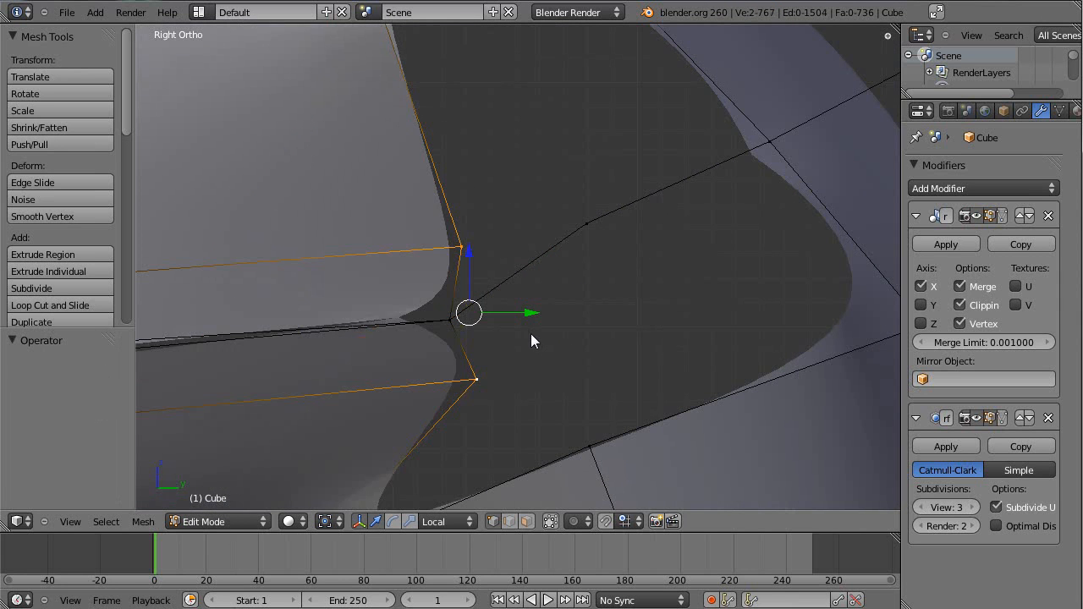
# Move the vertices above and below the mouth corner about -0.03 along Y, then shift the corner vertex slightly toward the snout
pyautogui.scroll(-4, 526, 338)
pyautogui.press('g')
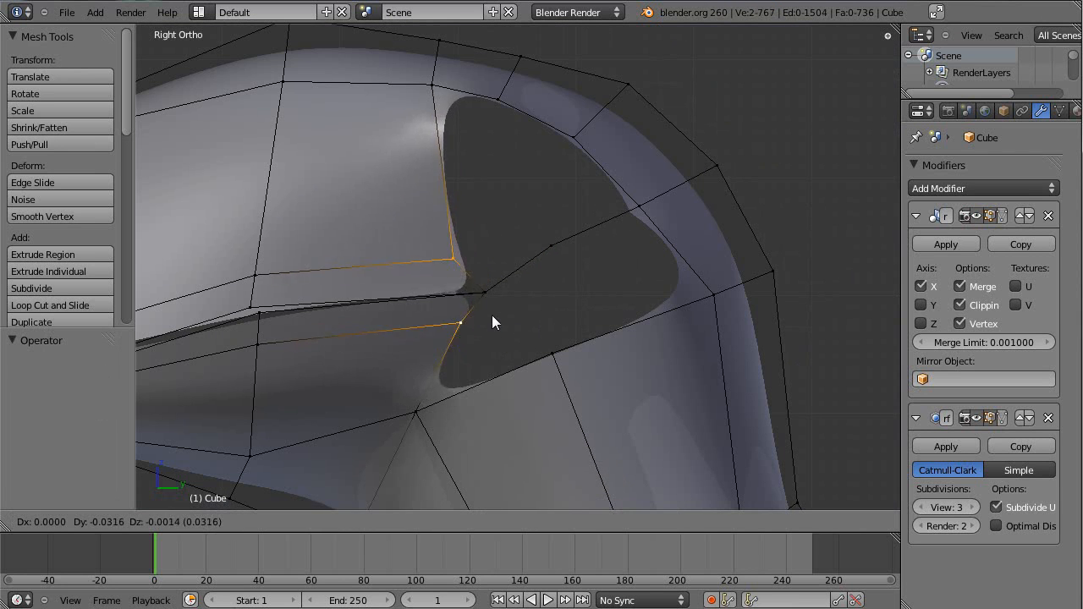
pyautogui.click(495, 315)
pyautogui.rightClick(483, 300)
pyautogui.press('g')
pyautogui.click(470, 298)
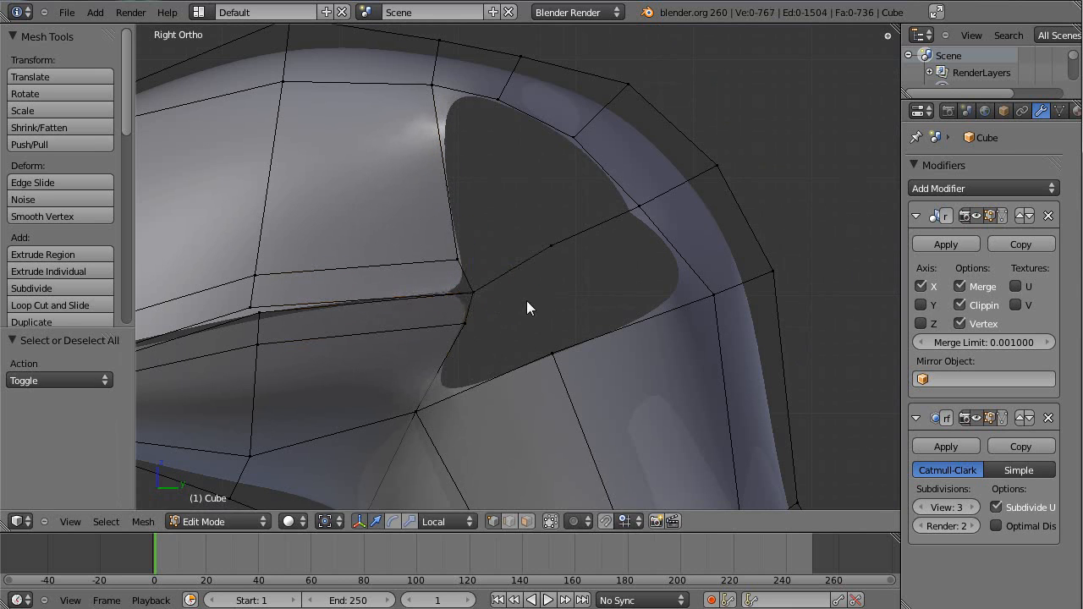
# Add a vertex midway along the first segment of the loose edge running back from the mouth corner
pyautogui.press('a')
pyautogui.scroll(2, 487, 293)
pyautogui.hotkey('ctrl', 'r')
pyautogui.press('Escape')
pyautogui.rightClick(493, 286)
pyautogui.rightClick(442, 261)
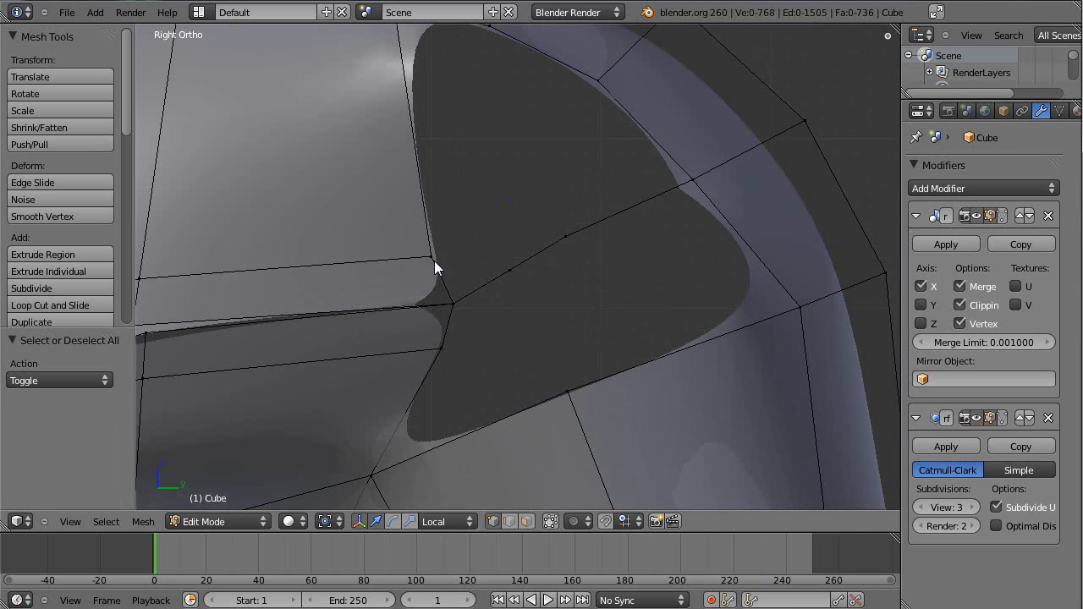
# Try extruding an edge backward from the vertex above the mouth corner, then undo it
pyautogui.press('e')
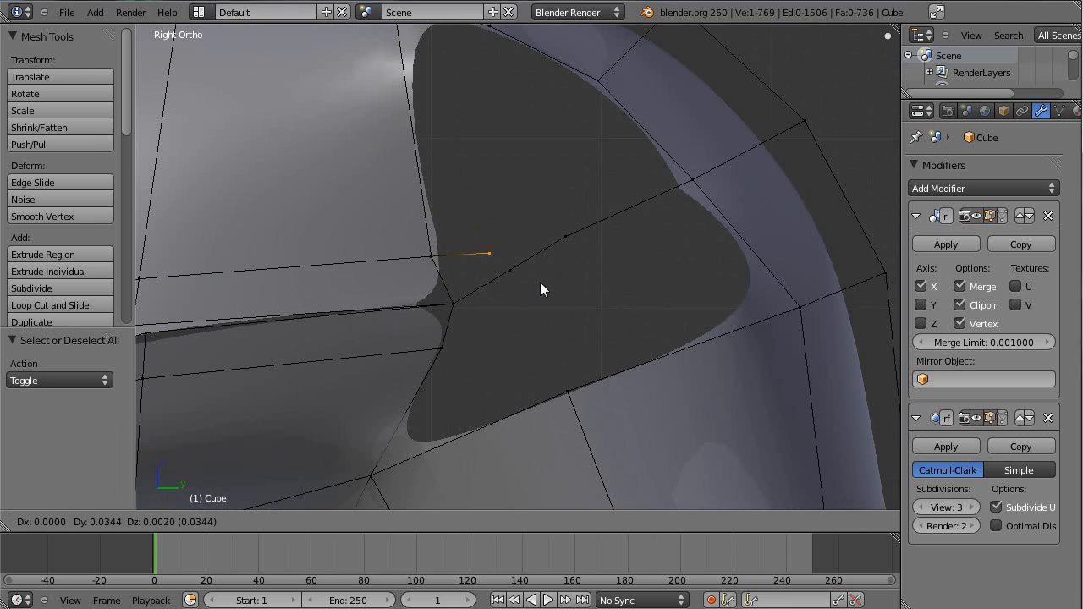
pyautogui.click(517, 284)
pyautogui.hotkey('ctrl', 'z')
# Add a vertex between the mouth corner and the loose edge's next vertex and move it about 0.001 on Y and -0.005 on Z
pyautogui.keyDown('ctrl'); pyautogui.rightClick(488, 284); pyautogui.keyUp('ctrl')
pyautogui.rightClick(490, 279)
pyautogui.rightClick(491, 279)
pyautogui.press('g')
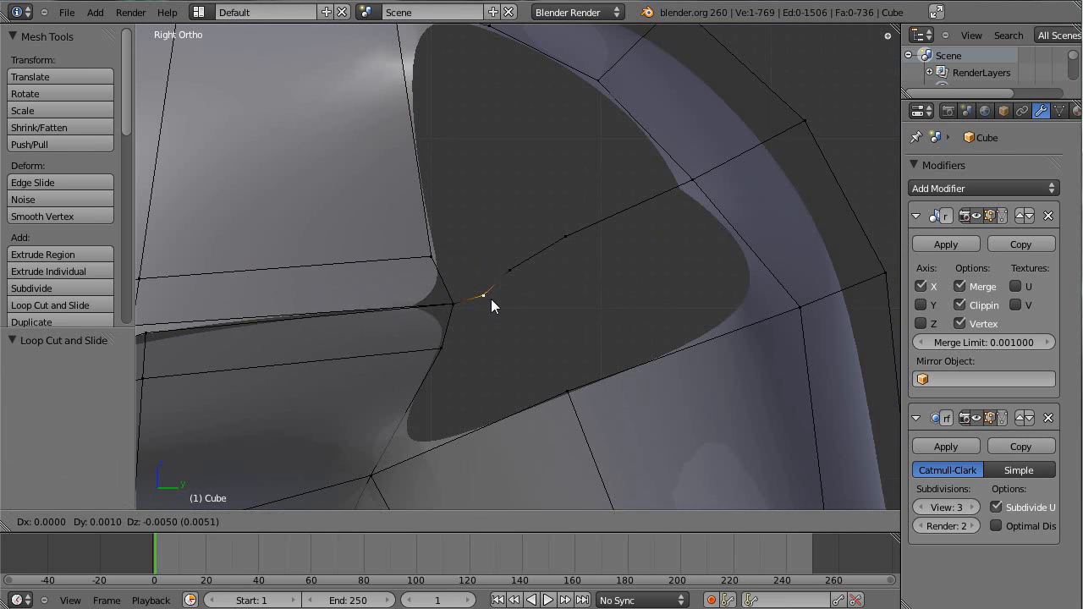
pyautogui.click(490, 298)
# Create edges from the vertices above and below the mouth corner to the second vertex of the loose edge
pyautogui.press('a')
pyautogui.rightClick(503, 272)
pyautogui.keyDown('shift'); pyautogui.rightClick(435, 257); pyautogui.keyUp('shift')
pyautogui.press('f')
pyautogui.rightClick(467, 340)
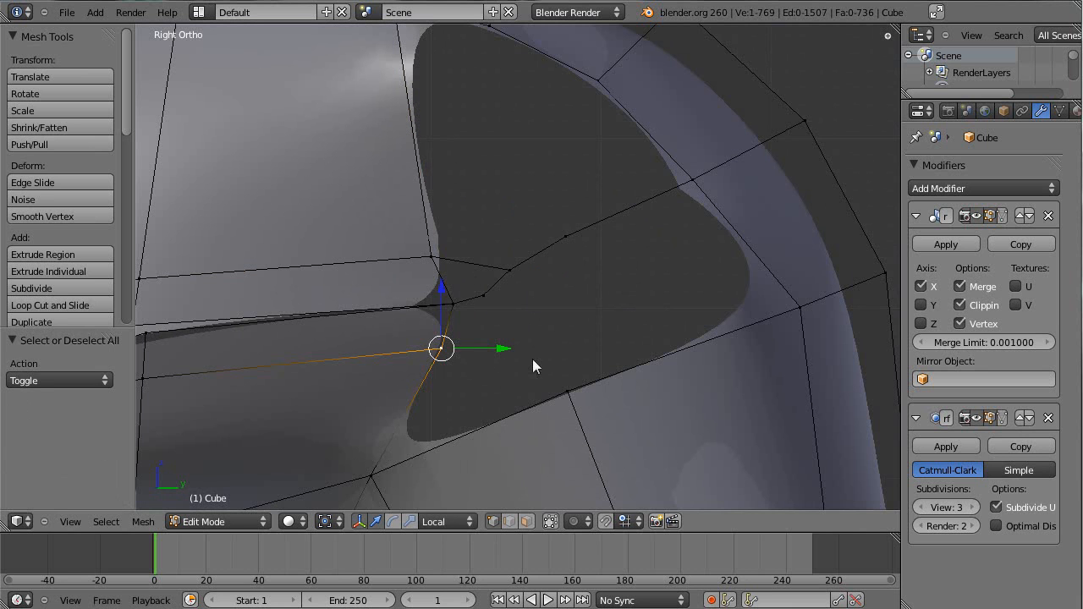
pyautogui.keyDown('shift'); pyautogui.rightClick(506, 272); pyautogui.keyUp('shift')
pyautogui.press('f')
# Move the loose edge's first vertex about -0.006 on Y and 0.003 on Z, and shift the vertex below the mouth corner backward
pyautogui.rightClick(488, 295)
pyautogui.press('g')
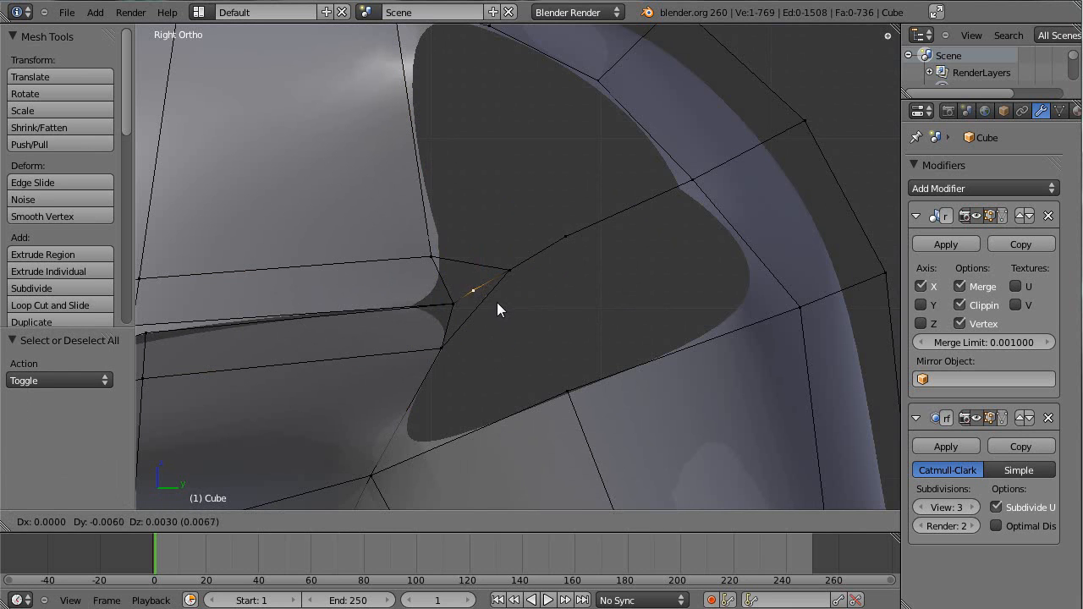
pyautogui.click(496, 302)
pyautogui.press('a')
pyautogui.rightClick(446, 351)
pyautogui.press('g')
pyautogui.click(523, 346)
pyautogui.press('a')
# Nudge the vertex just behind the mouth corner about 0.001 on Y and -0.0015 on Z
pyautogui.rightClick(471, 296)
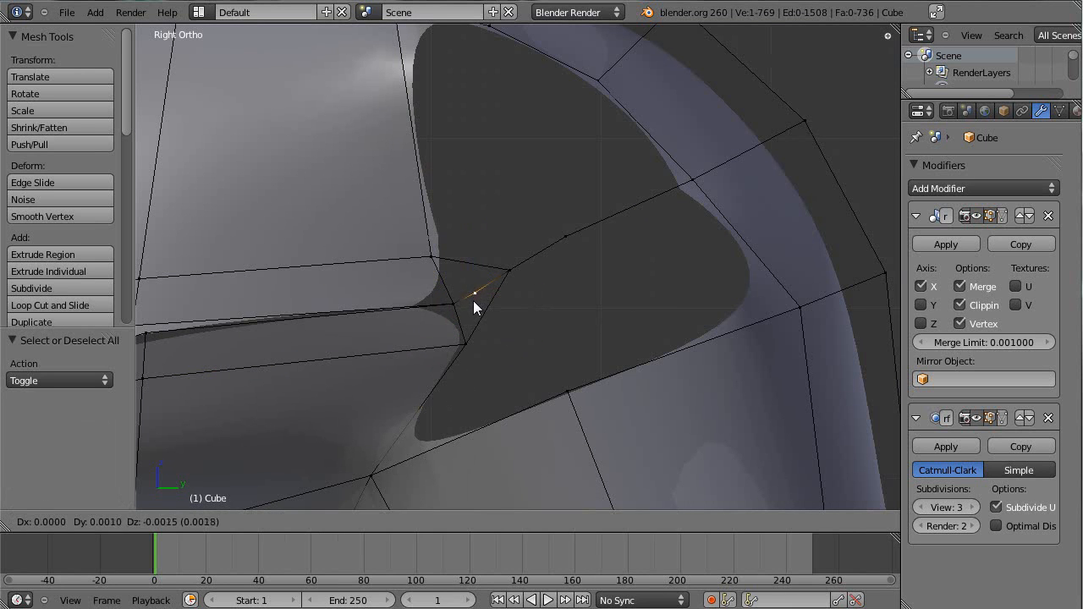
pyautogui.press('g')
pyautogui.click(473, 301)
pyautogui.scroll(5, 533, 325)
pyautogui.scroll(-5, 470, 368)
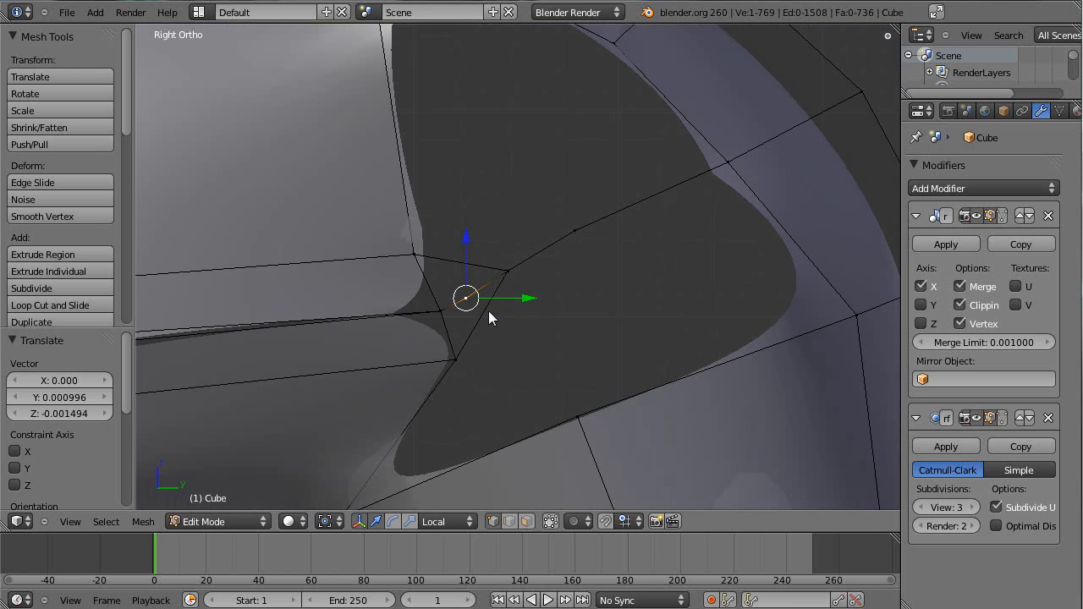
# Try filling faces between the five vertices around the mouth corner, then undo the fill
pyautogui.press('a')
pyautogui.press('b')
pyautogui.moveTo(373, 204); pyautogui.dragTo(526, 375)
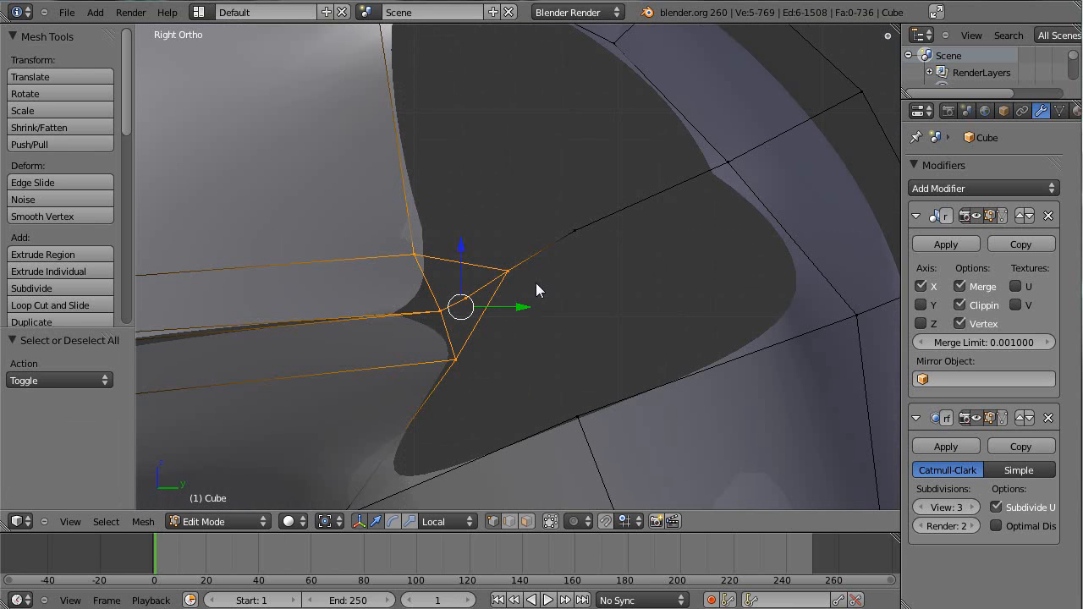
pyautogui.press('f')
pyautogui.press('a')
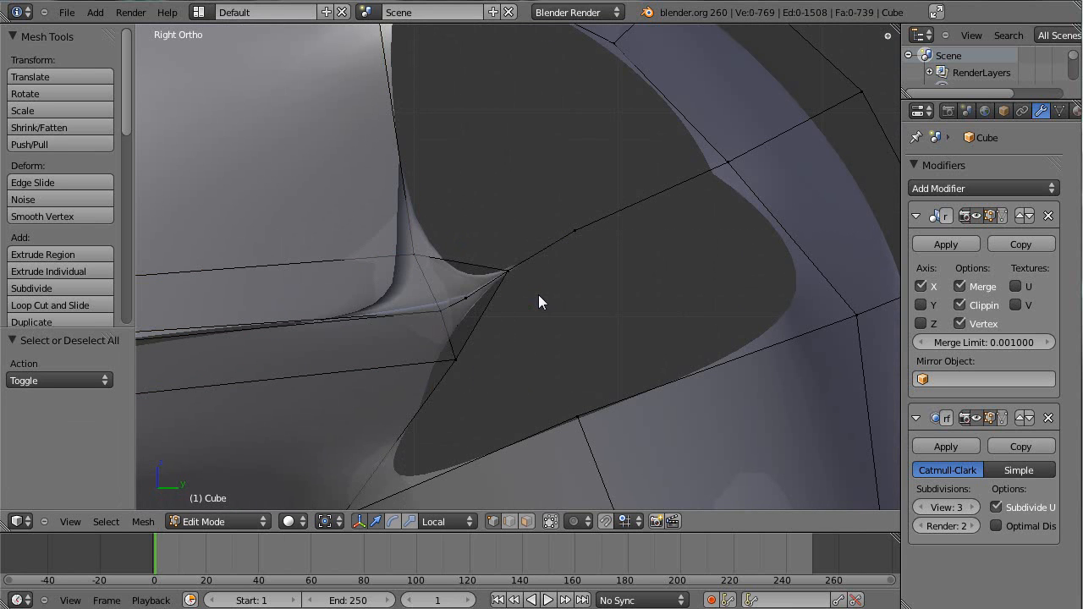
pyautogui.hotkey('ctrl', 'z')
pyautogui.hotkey('ctrl', 'z')
pyautogui.hotkey('ctrl', 'z')
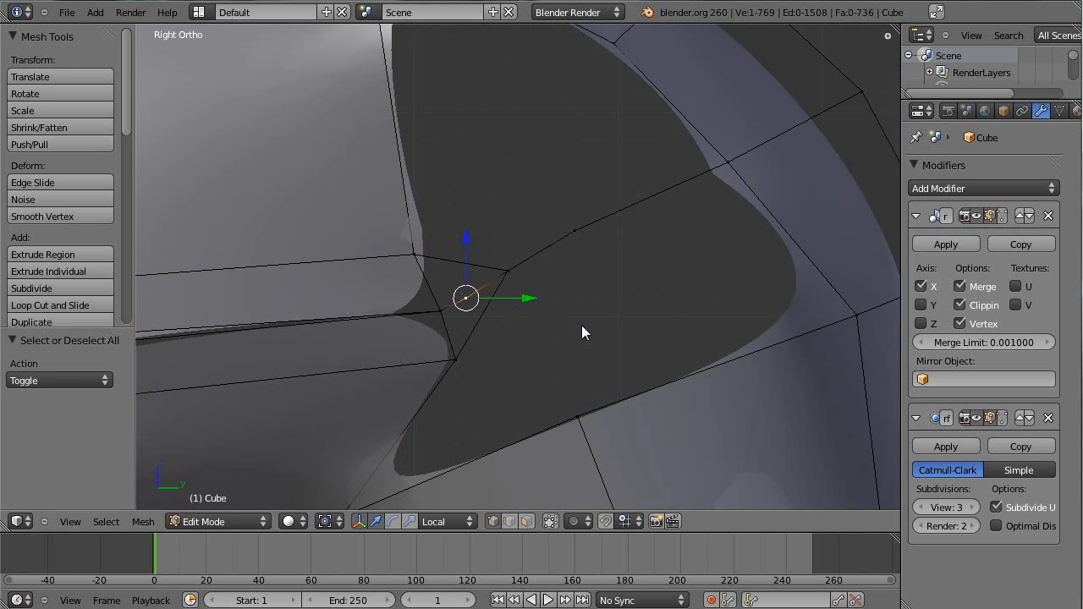
# Delete the small vertex inside the triangle behind the mouth corner
pyautogui.scroll(-3, 582, 325)
pyautogui.press('a')
pyautogui.scroll(4, 500, 284)
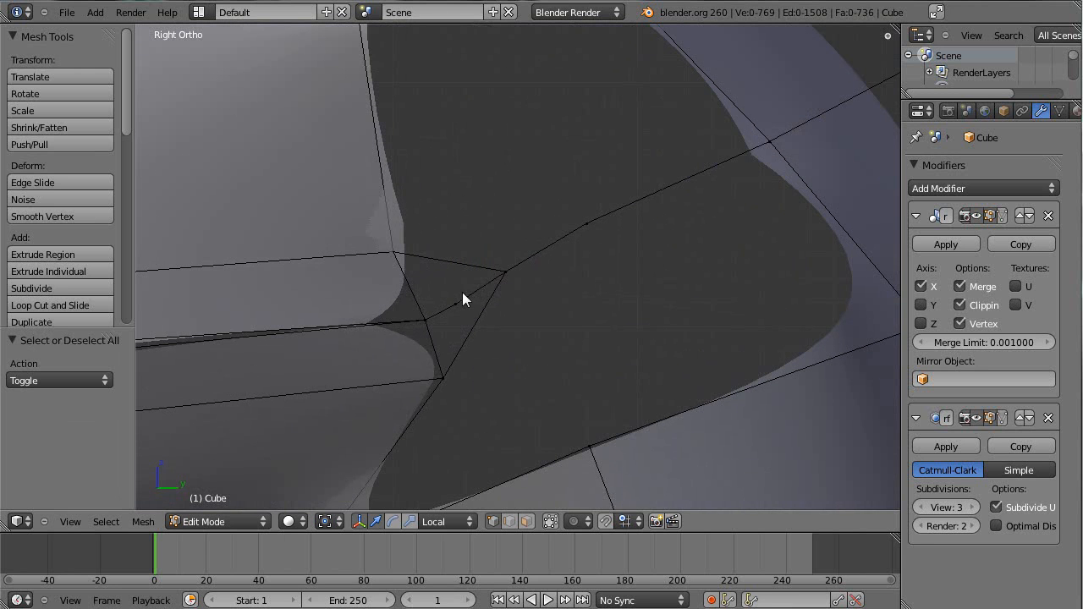
pyautogui.rightClick(455, 306)
pyautogui.press('x')
pyautogui.click(470, 312)
pyautogui.press('a')
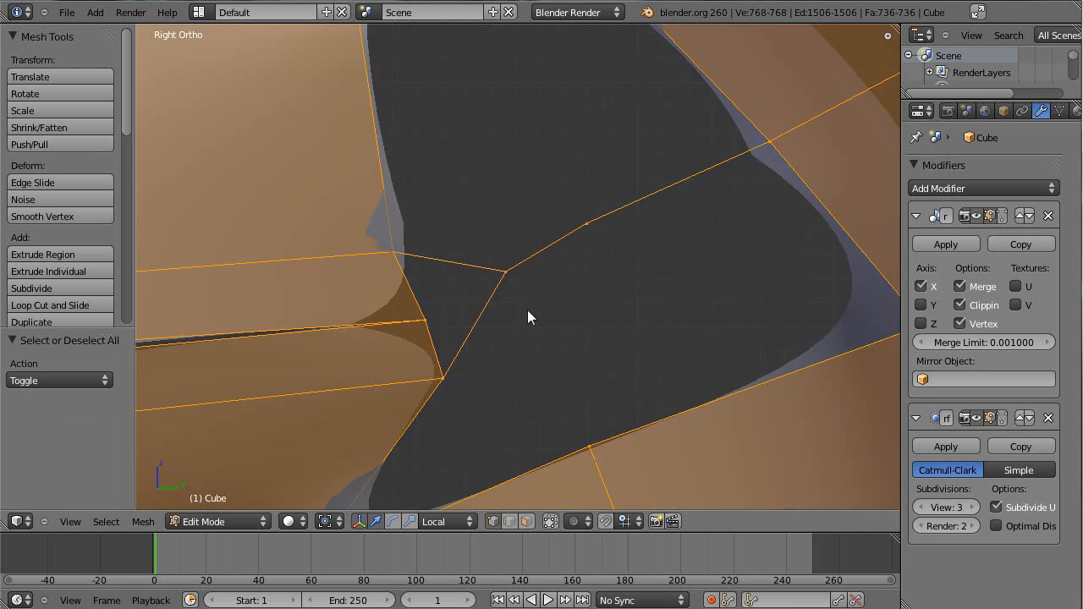
# Move the mouth corner vertex forward toward the snout
pyautogui.scroll(-2, 527, 310)
pyautogui.scroll(5, 575, 256)
pyautogui.rightClick(404, 330)
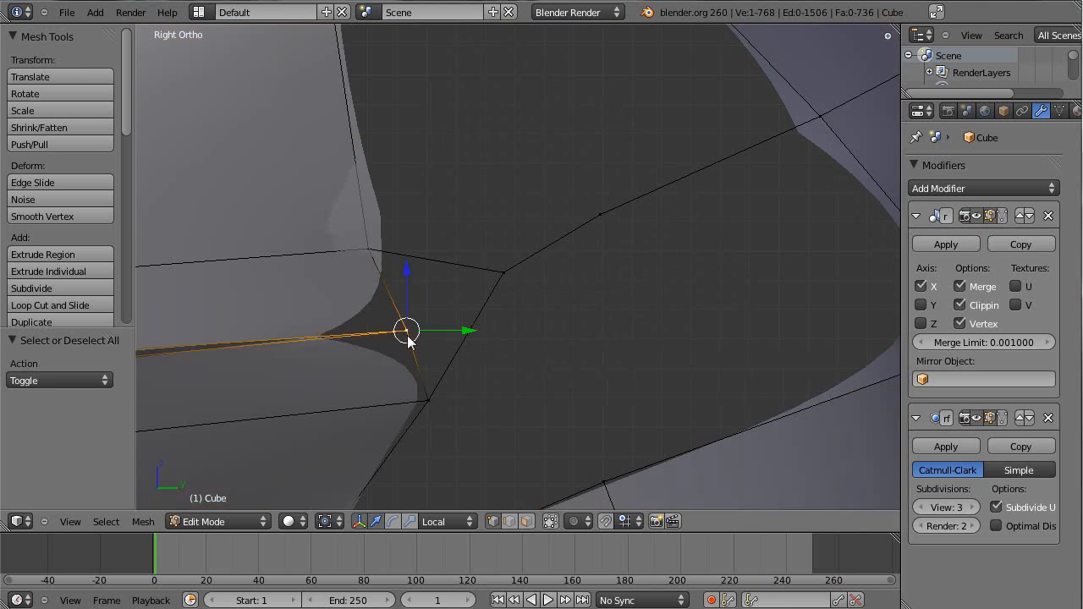
pyautogui.press('g')
pyautogui.click(340, 335)
pyautogui.scroll(-3, 409, 299)
pyautogui.press('a')
pyautogui.scroll(3, 471, 304)
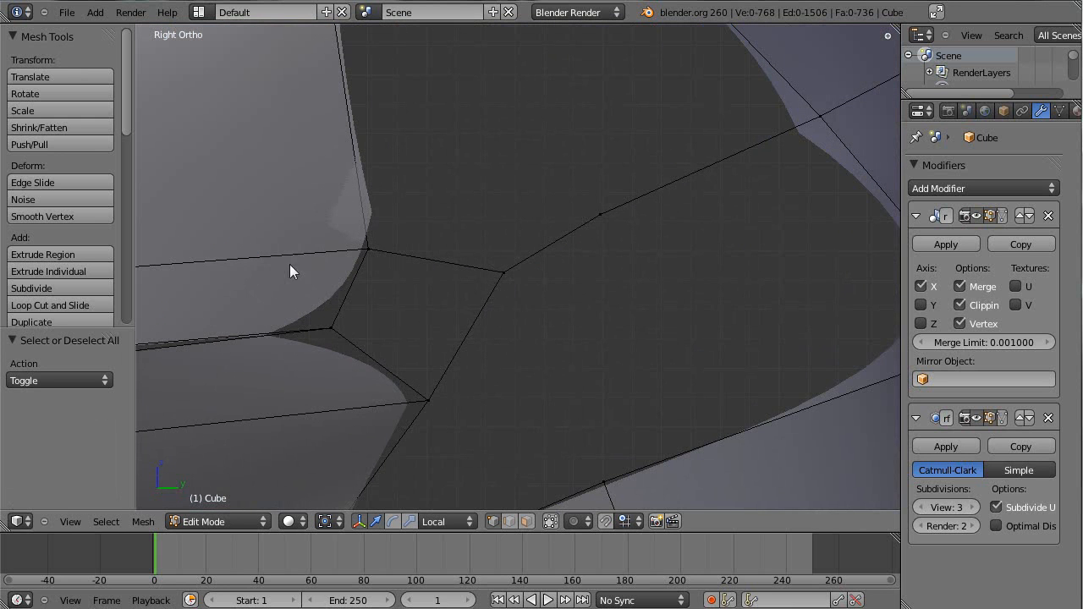
# Delete the vertex that joins the upper and lower lip edges behind the mouth corner
pyautogui.keyDown('shift'); pyautogui.moveTo(172, 351); pyautogui.dragTo(418, 274, button='middle'); pyautogui.keyUp('shift')
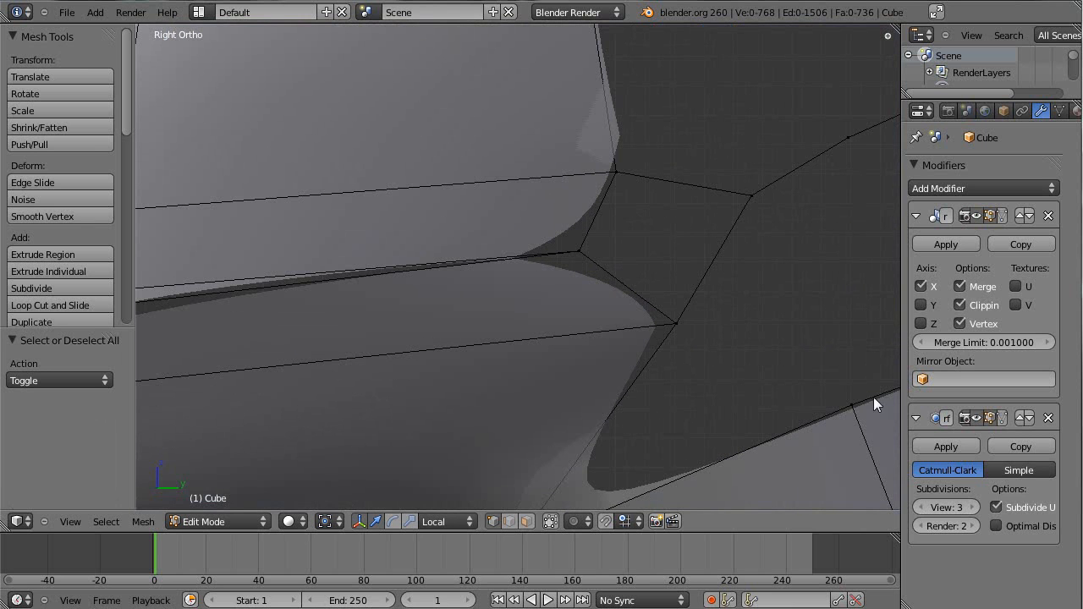
pyautogui.keyDown('shift'); pyautogui.moveTo(706, 177); pyautogui.dragTo(621, 274, button='middle'); pyautogui.keyUp('shift')
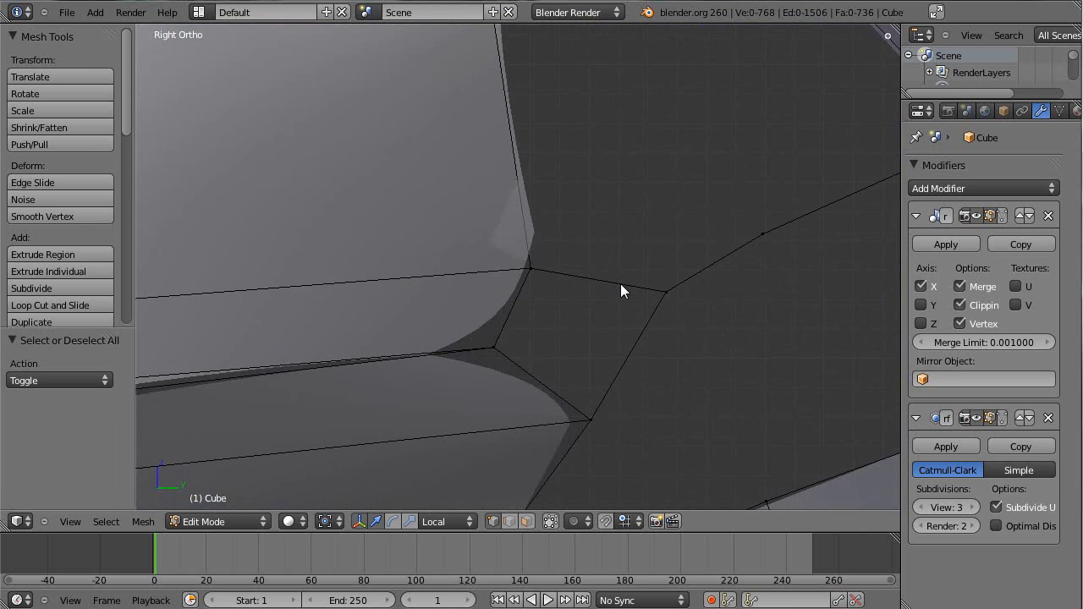
pyautogui.scroll(-2, 625, 285)
pyautogui.scroll(1, 508, 423)
pyautogui.rightClick(652, 291)
pyautogui.press('x')
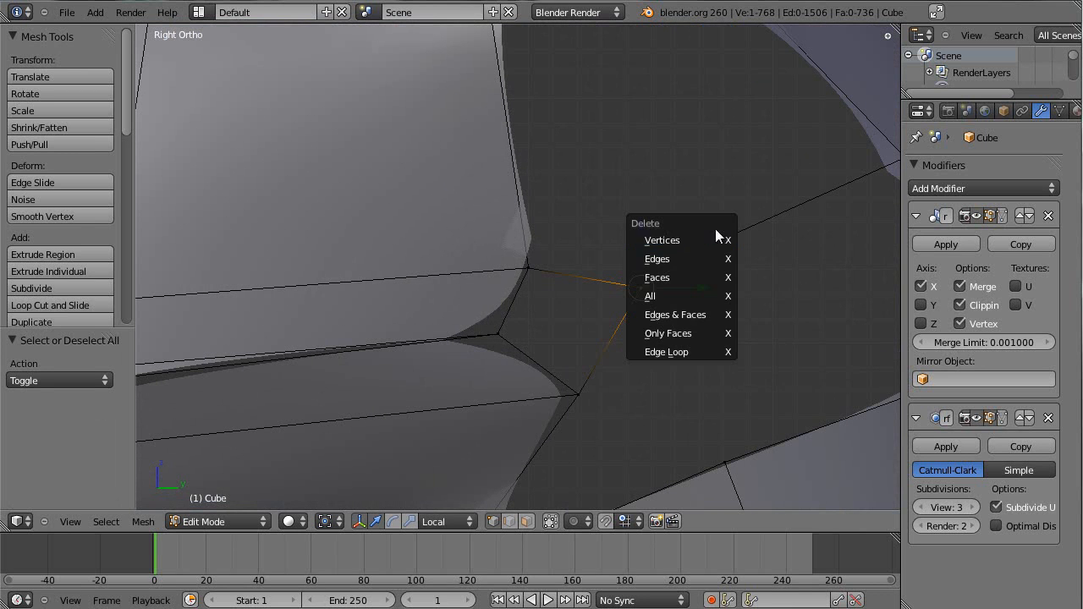
pyautogui.click(677, 238)
pyautogui.scroll(-6, 564, 320)
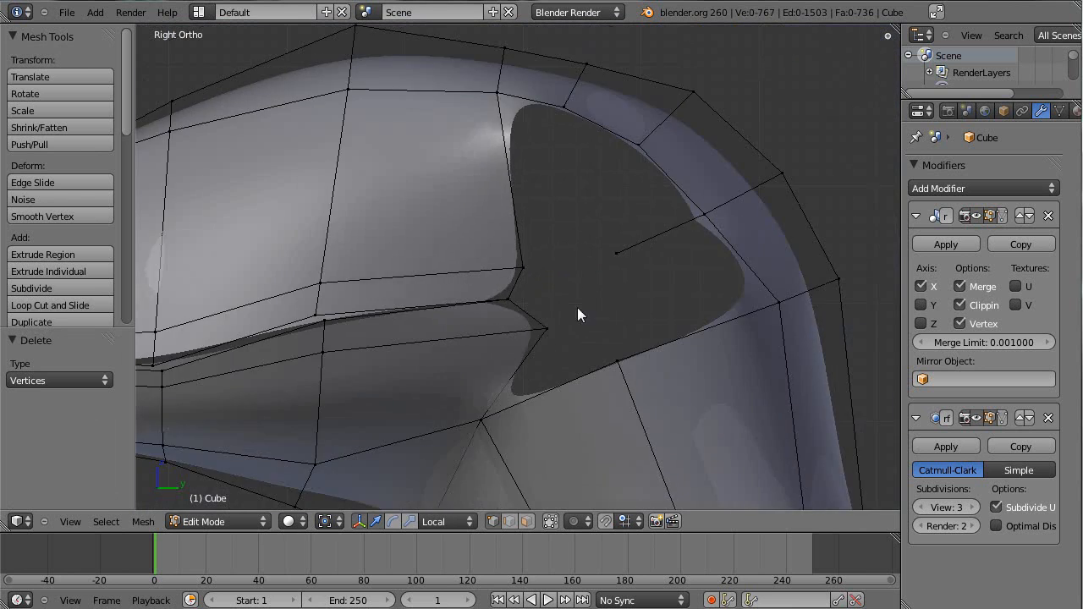
# Extrude the mouth corner vertex and the vertices above and below it backward into the hole
pyautogui.scroll(2, 592, 309)
pyautogui.rightClick(514, 298)
pyautogui.keyDown('shift'); pyautogui.rightClick(549, 327); pyautogui.keyUp('shift')
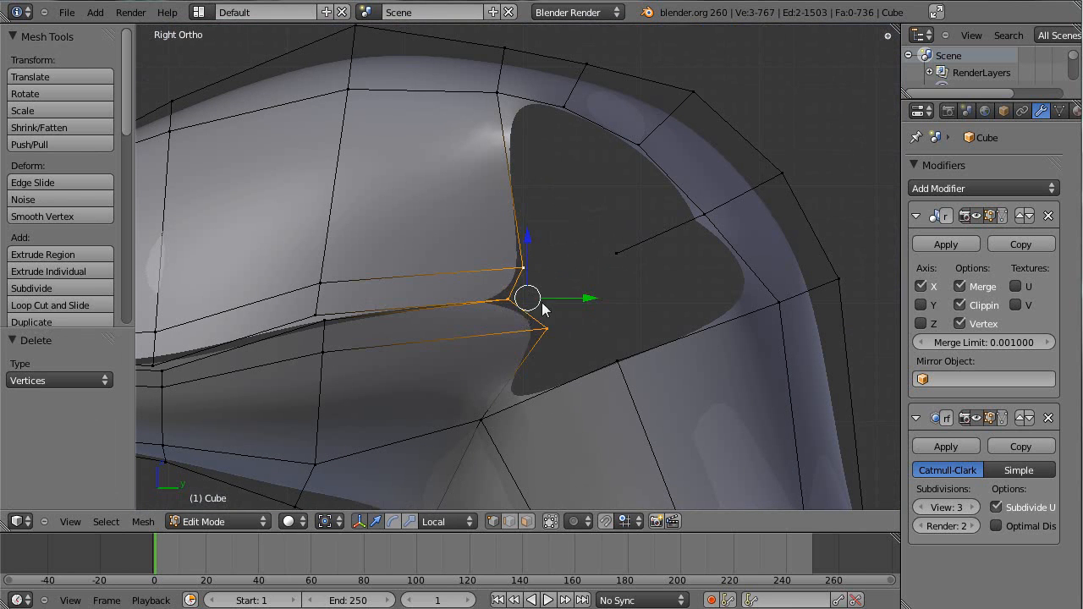
pyautogui.press('e')
pyautogui.click(609, 296)
pyautogui.press('a')
# Shift the original mouth corner vertex slightly backward
pyautogui.scroll(3, 611, 313)
pyautogui.rightClick(498, 333)
pyautogui.press('g')
pyautogui.click(552, 321)
# Reposition the lower extruded vertex, finishing with a move of about 0.015 on Y and 0.008 on Z
pyautogui.rightClick(650, 366)
pyautogui.press('g')
pyautogui.click(599, 387)
pyautogui.press('g')
pyautogui.click(654, 347)
# Merge the upper and lower extruded vertices at their center
pyautogui.keyDown('shift'); pyautogui.rightClick(636, 245); pyautogui.keyUp('shift')
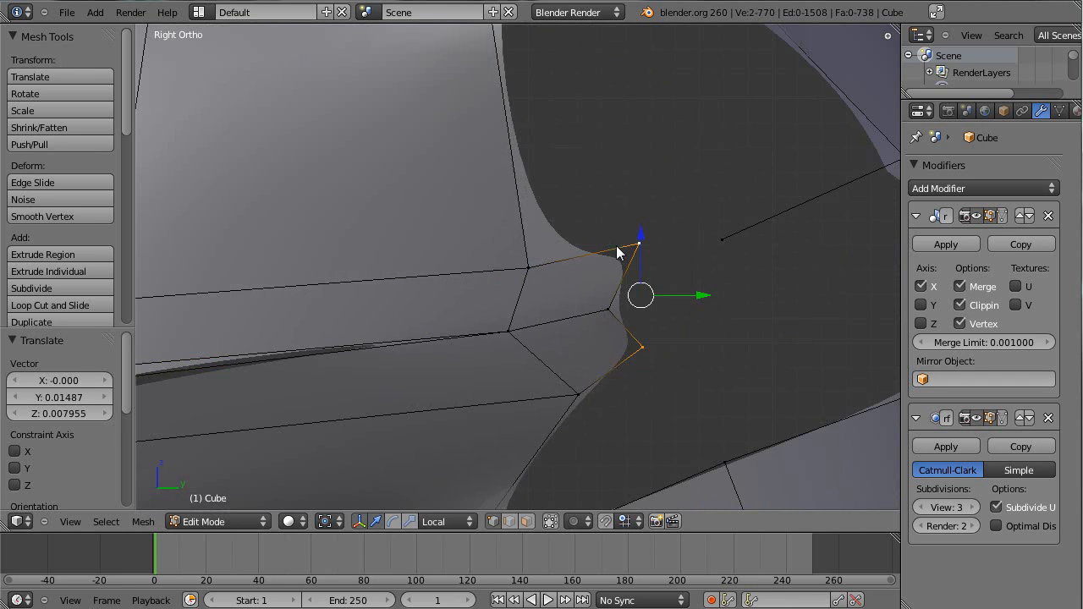
pyautogui.hotkey('alt', 'm')
pyautogui.click(671, 353)
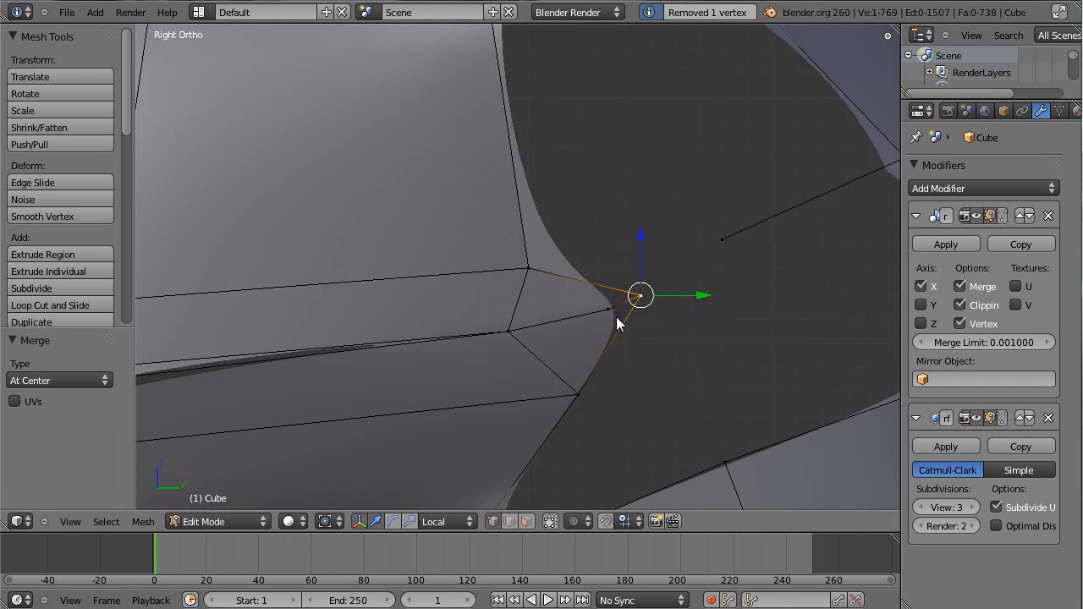
# Move the middle extruded vertex forward toward the mouth corner
pyautogui.press('g')
pyautogui.click(577, 331)
pyautogui.press('a')
pyautogui.hotkey('ctrl', 'r')
pyautogui.press('Escape')
pyautogui.scroll(-4, 643, 365)
pyautogui.scroll(-4, 630, 338)
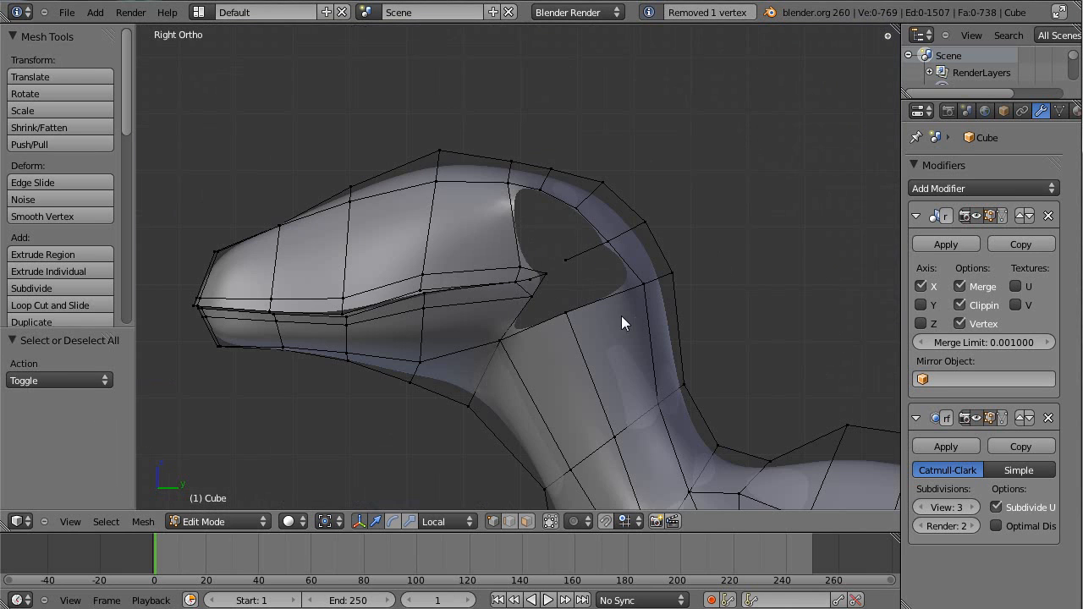
pyautogui.scroll(5, 575, 406)
pyautogui.scroll(3, 575, 403)
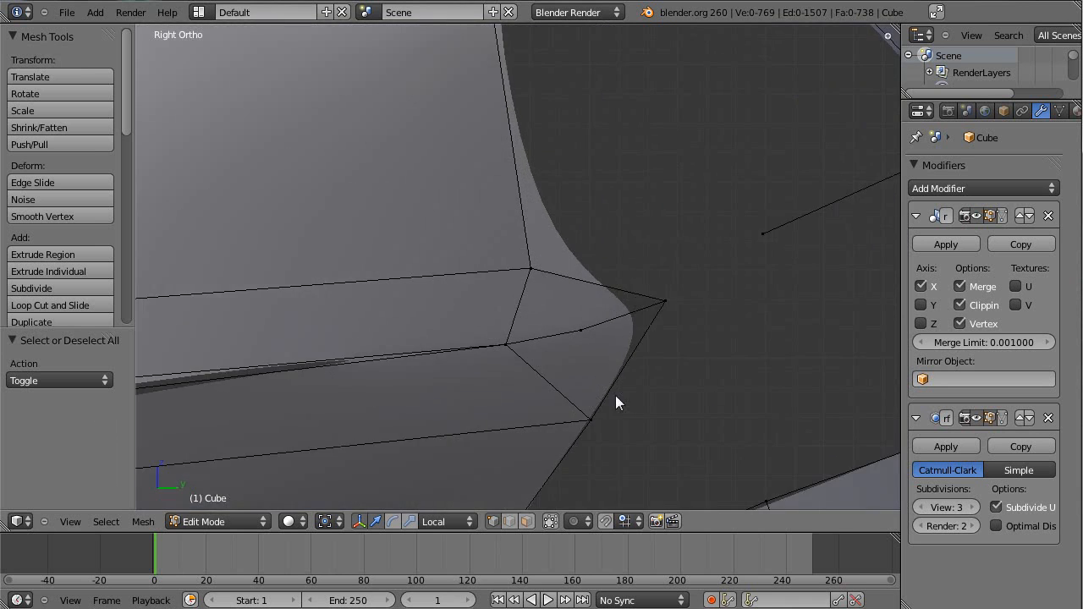
# Try merging the extruded tip with the free end of the loose edge at center, then undo it
pyautogui.scroll(-4, 587, 367)
pyautogui.rightClick(582, 288)
pyautogui.keyDown('shift'); pyautogui.rightClick(622, 258); pyautogui.keyUp('shift')
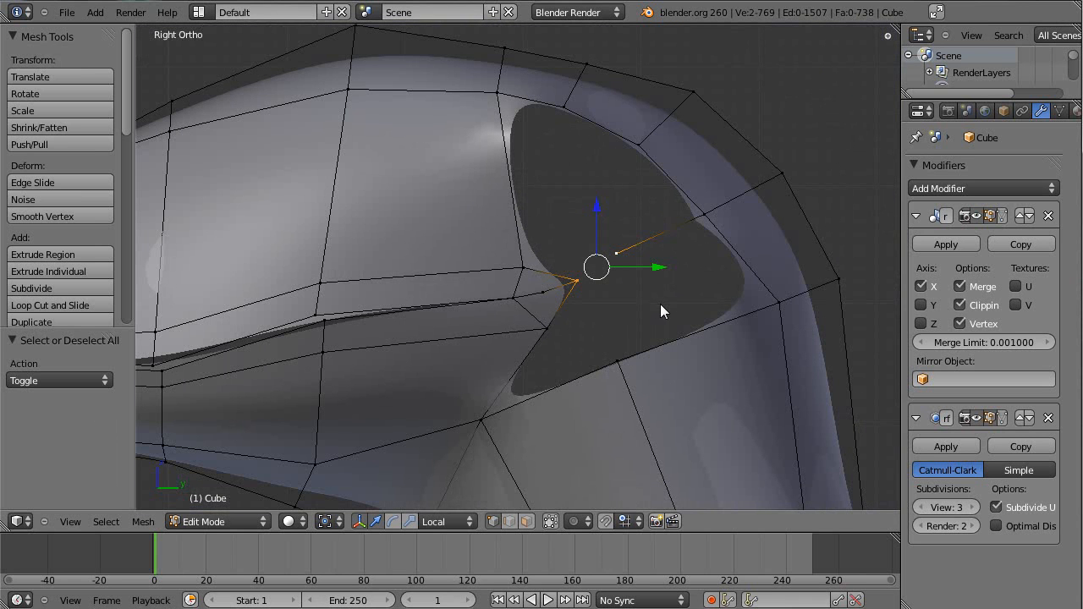
pyautogui.hotkey('alt', 'm')
pyautogui.click(586, 285)
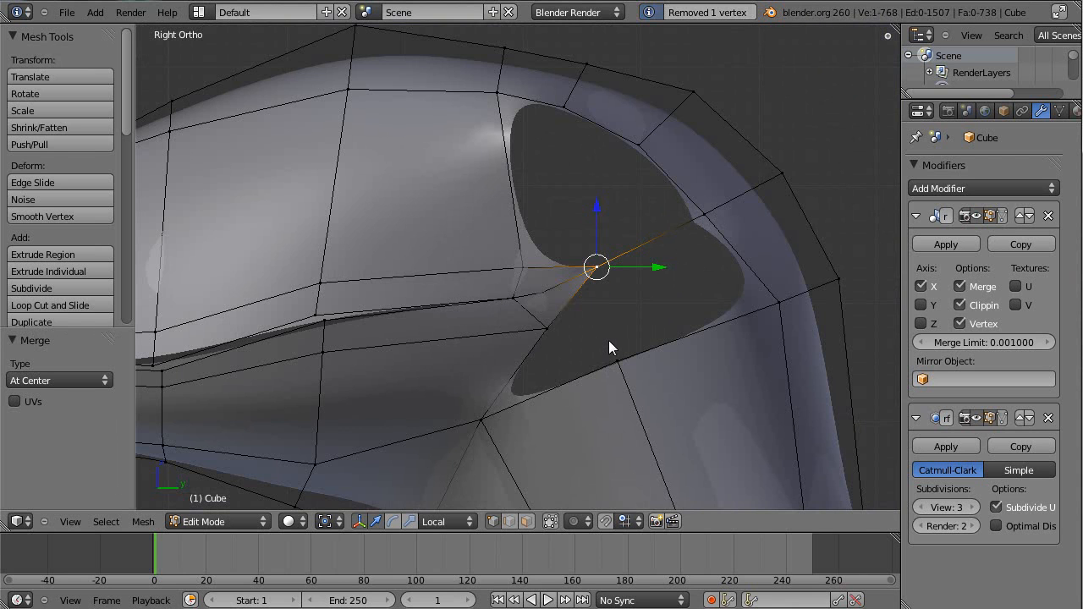
pyautogui.hotkey('ctrl', 'z')
# Create an edge from the free end of the loose edge down to the neck vertex on the hole's lower border
pyautogui.rightClick(634, 287)
pyautogui.keyDown('shift'); pyautogui.rightClick(631, 369); pyautogui.keyUp('shift')
pyautogui.press('f')
pyautogui.press('a')
# Move the vertex below the mouth corner about -0.0215 on Y and 0.0007 on Z
pyautogui.rightClick(553, 333)
pyautogui.press('g')
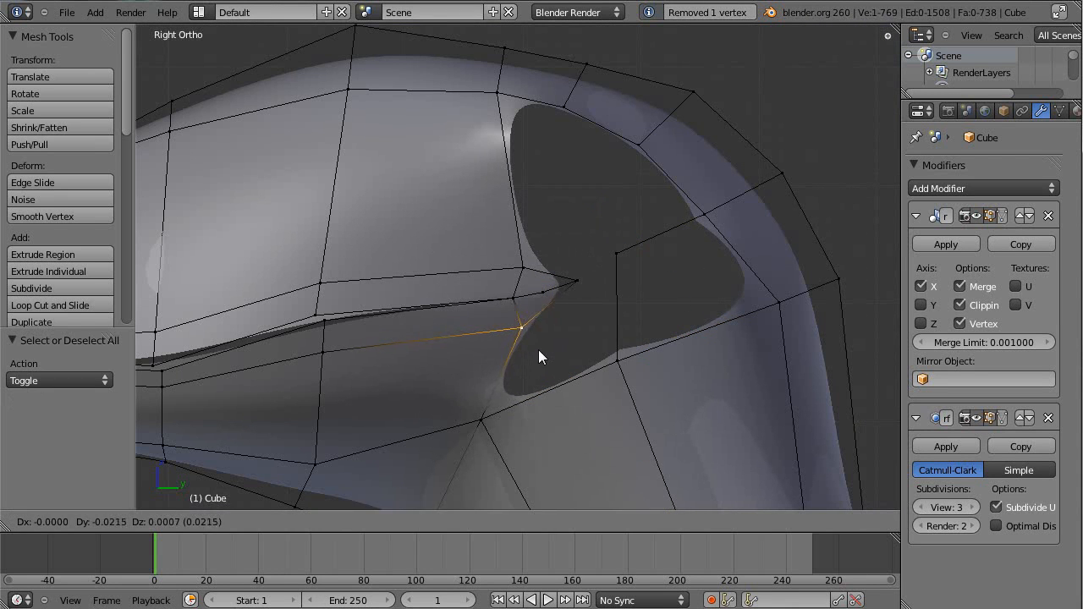
pyautogui.click(537, 350)
# Create an edge from the free end of the loose edge up to the second vertex on the hole's upper border
pyautogui.rightClick(578, 289)
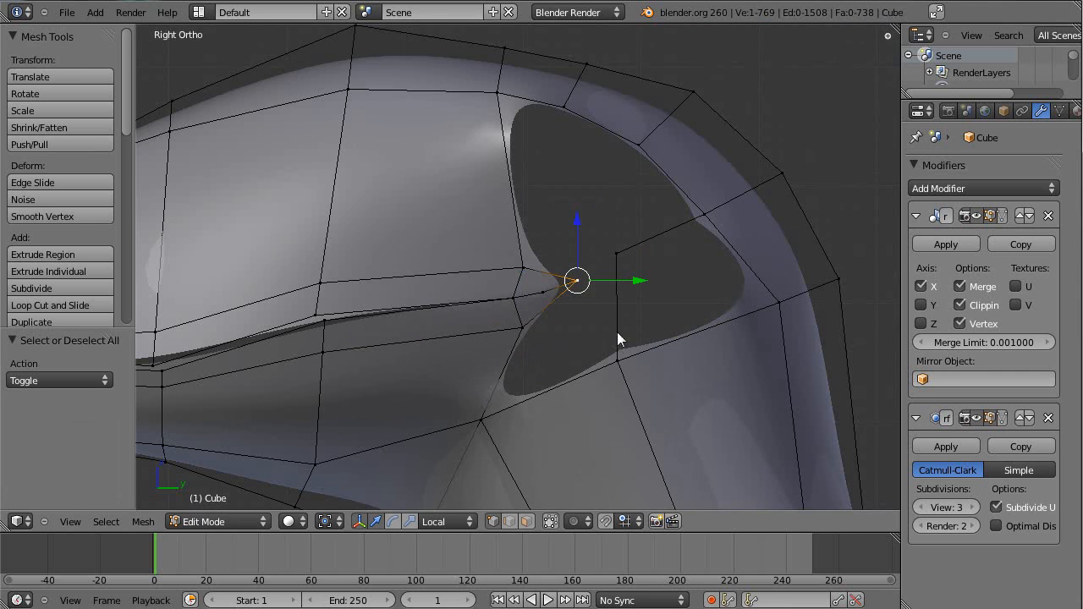
pyautogui.press('a')
pyautogui.rightClick(631, 261)
pyautogui.keyDown('shift'); pyautogui.rightClick(577, 121); pyautogui.keyUp('shift')
pyautogui.press('f')
pyautogui.press('a')
# Merge the extruded tip behind the mouth corner with the junction of the new edges at center
pyautogui.rightClick(584, 285)
pyautogui.keyDown('shift'); pyautogui.rightClick(630, 256); pyautogui.keyUp('shift')
pyautogui.hotkey('alt', 'space')
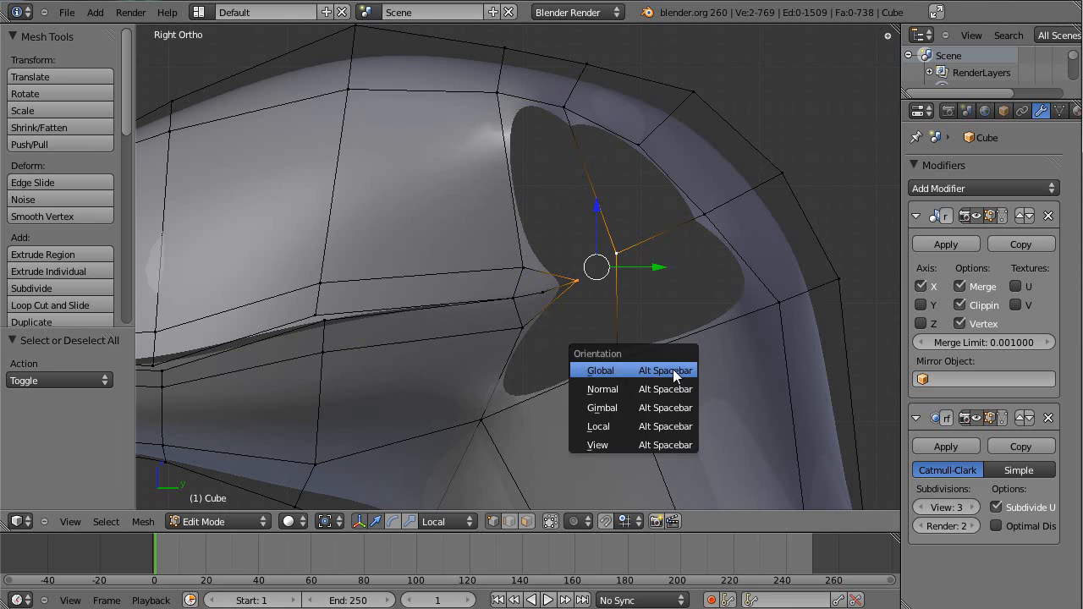
pyautogui.hotkey('alt', 'm')
pyautogui.click(750, 282)
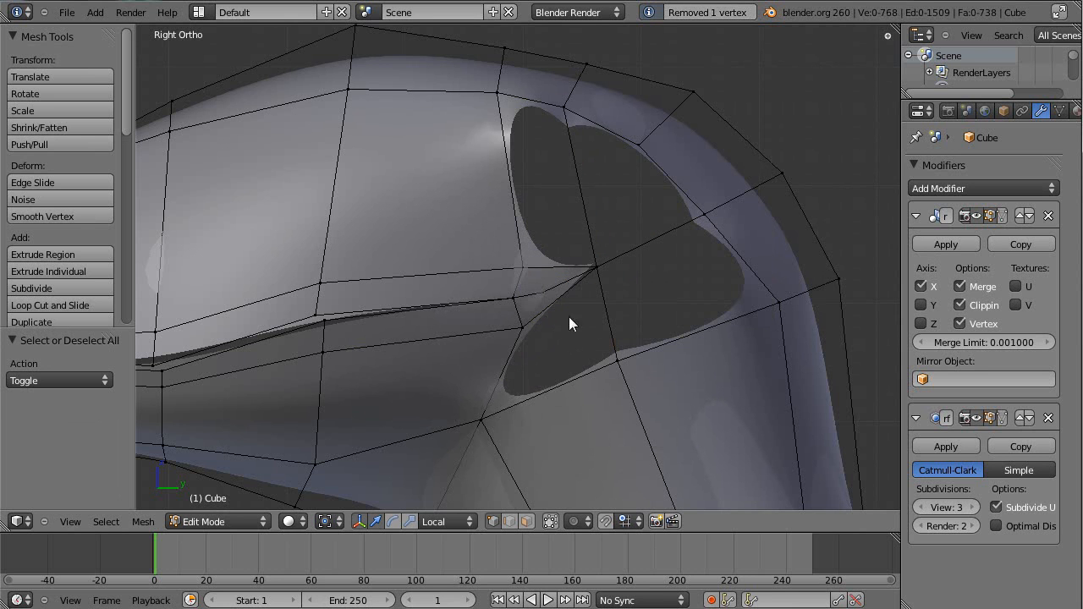
# Fill the hole behind the mouth corner with four faces built around the merged vertex
pyautogui.rightClick(603, 271)
pyautogui.keyDown('shift'); pyautogui.rightClick(526, 323); pyautogui.keyUp('shift')
pyautogui.keyDown('shift'); pyautogui.rightClick(495, 413); pyautogui.keyUp('shift')
pyautogui.keyDown('shift'); pyautogui.rightClick(617, 358); pyautogui.keyUp('shift')
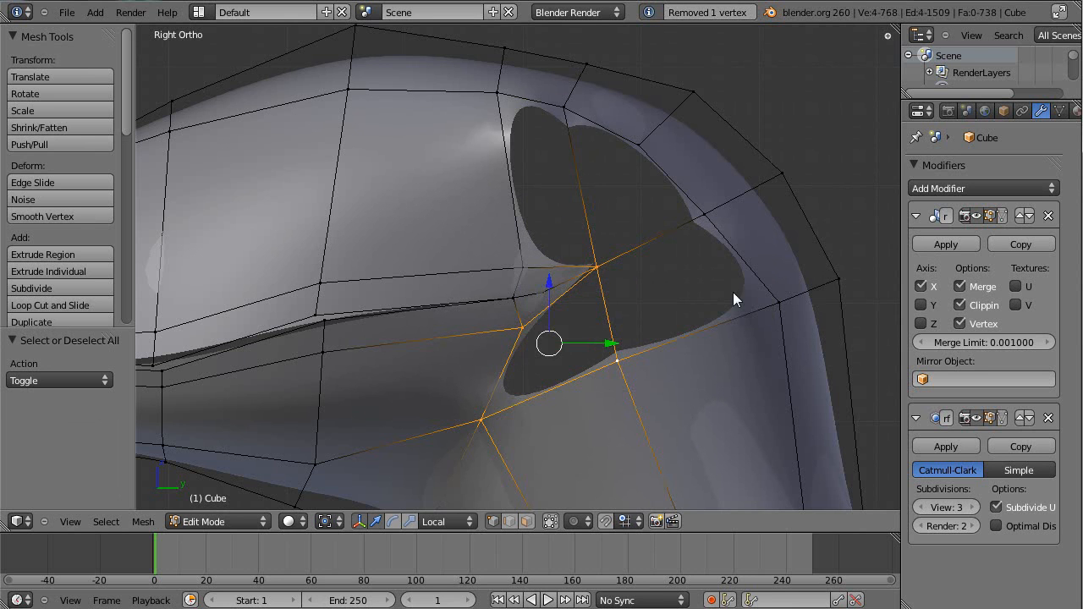
pyautogui.keyDown('shift'); pyautogui.rightClick(704, 215); pyautogui.keyUp('shift')
pyautogui.keyDown('shift'); pyautogui.rightClick(777, 301); pyautogui.keyUp('shift')
pyautogui.keyDown('shift'); pyautogui.rightClick(643, 151); pyautogui.keyUp('shift')
pyautogui.keyDown('shift'); pyautogui.rightClick(562, 120); pyautogui.keyUp('shift')
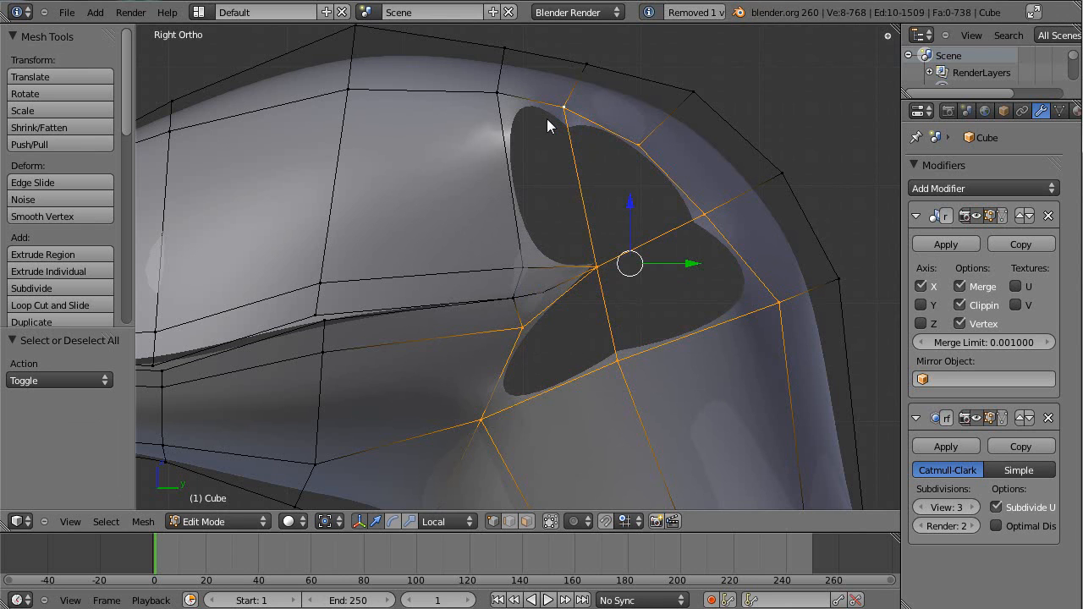
pyautogui.keyDown('shift'); pyautogui.rightClick(538, 151); pyautogui.keyUp('shift')
pyautogui.keyDown('shift'); pyautogui.rightClick(523, 254); pyautogui.keyUp('shift')
pyautogui.keyDown('shift'); pyautogui.rightClick(560, 118); pyautogui.keyUp('shift')
pyautogui.keyDown('shift'); pyautogui.rightClick(491, 97); pyautogui.keyUp('shift')
pyautogui.press('a')
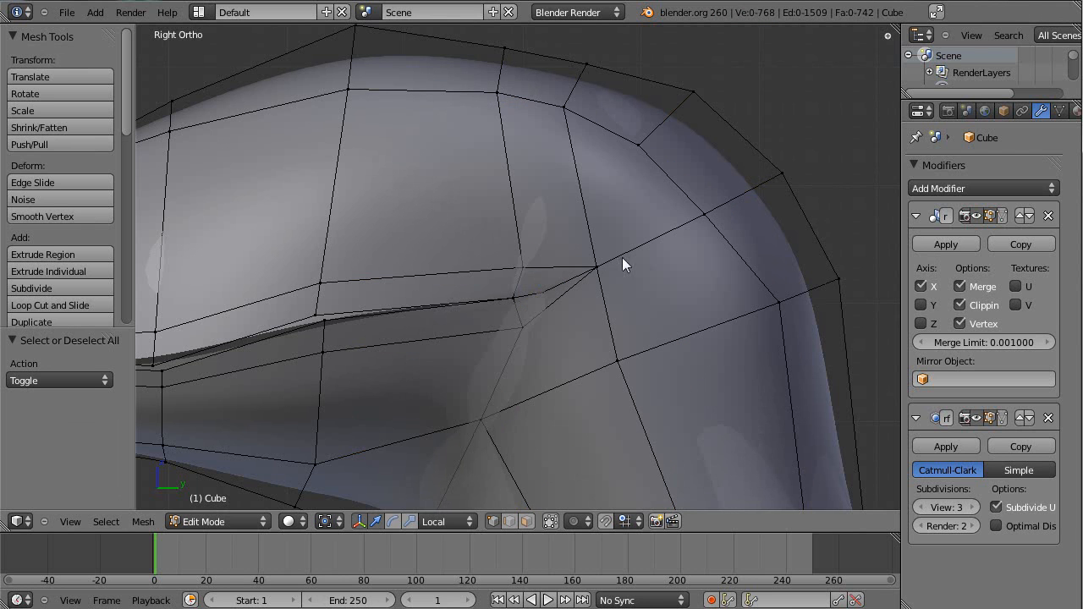
# Examine the filled area behind the mouth corner and the lip line along the whole head
pyautogui.moveTo(566, 245); pyautogui.dragTo(641, 295, button='middle')
pyautogui.scroll(-2, 507, 292)
pyautogui.scroll(6, 507, 292)
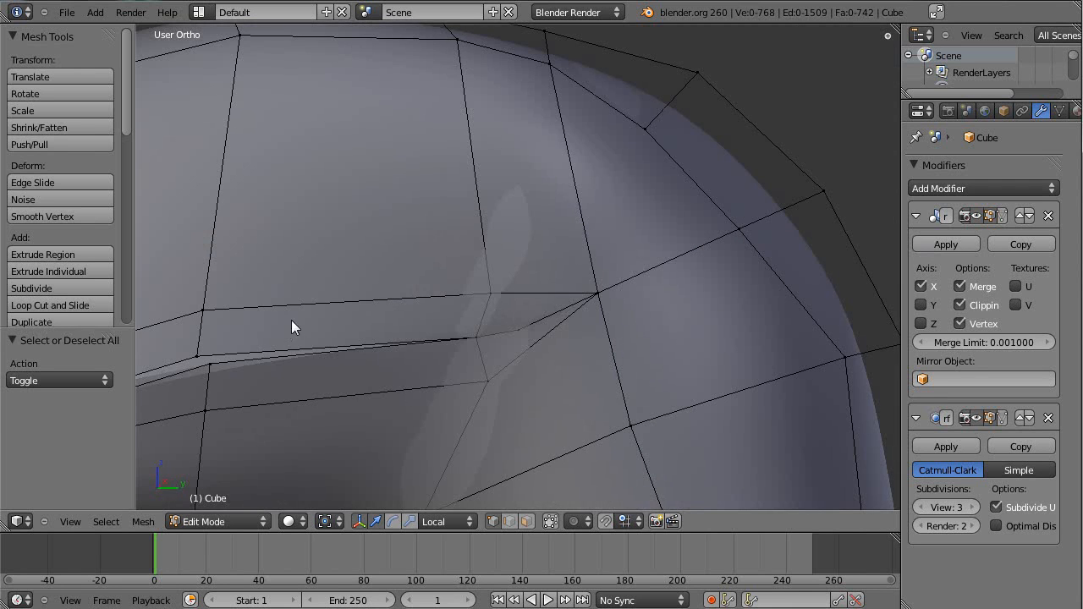
pyautogui.keyDown('shift'); pyautogui.moveTo(291, 320); pyautogui.dragTo(800, 181, button='middle'); pyautogui.keyUp('shift')
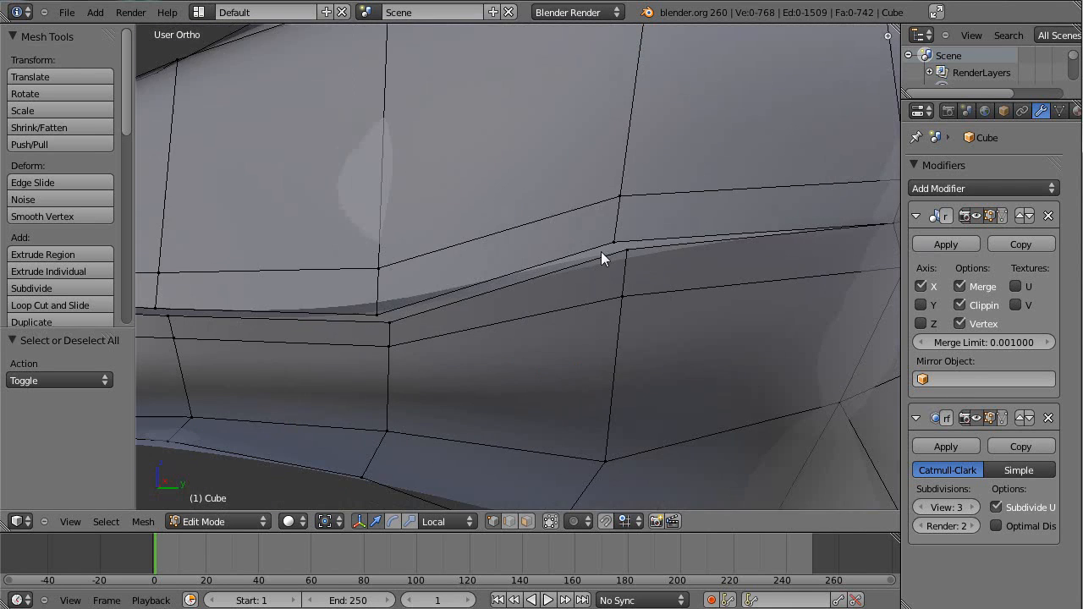
pyautogui.scroll(-3, 465, 290)
pyautogui.scroll(-1, 496, 310)
pyautogui.scroll(4, 756, 327)
pyautogui.scroll(-3, 708, 361)
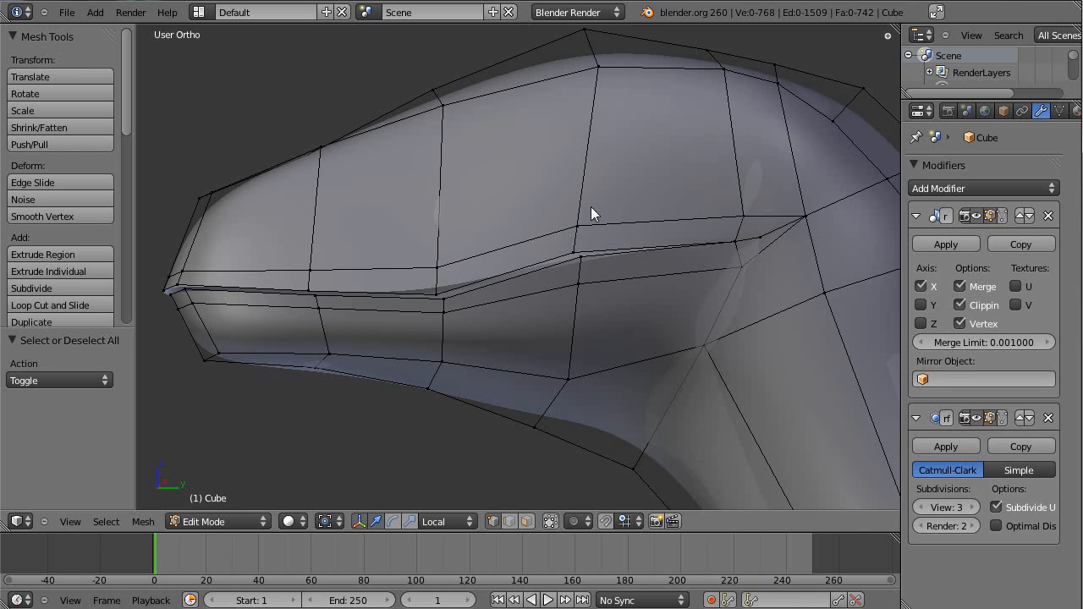
pyautogui.scroll(-5, 476, 285)
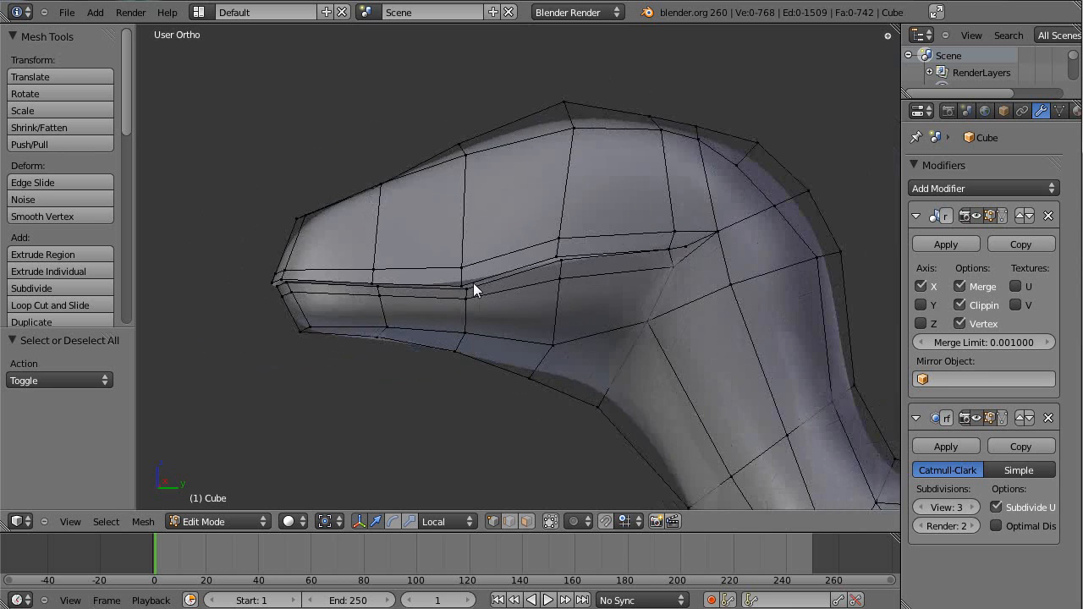
# Examine the smoothed head in side view and compare the eye region with the reference drawing
pyautogui.moveTo(440, 280); pyautogui.dragTo(541, 265, button='middle')
pyautogui.press('KP_3')
pyautogui.scroll(3, 418, 186)
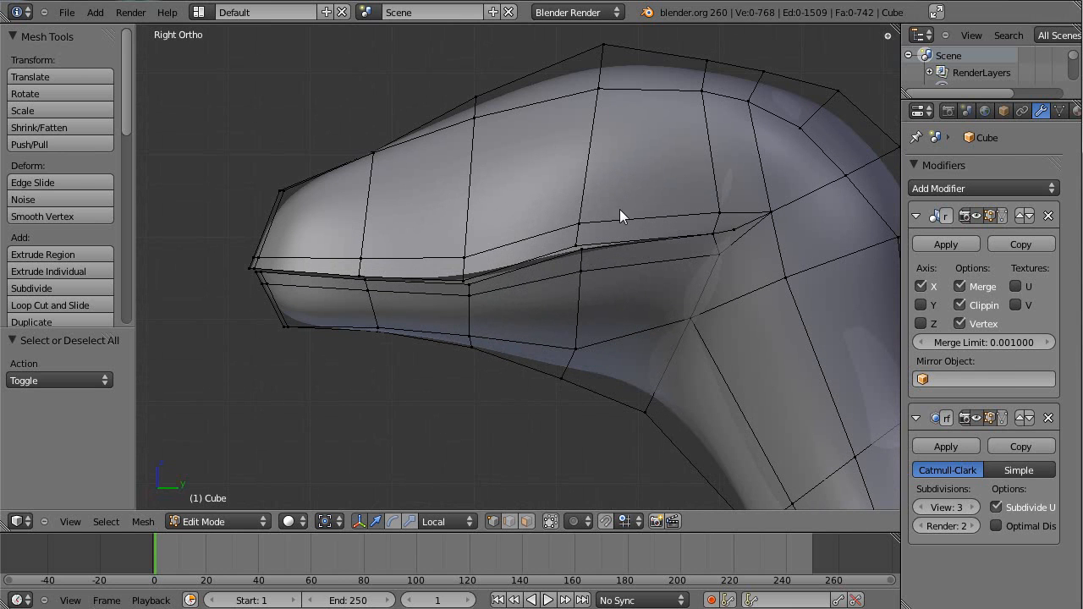
pyautogui.press('Tab')
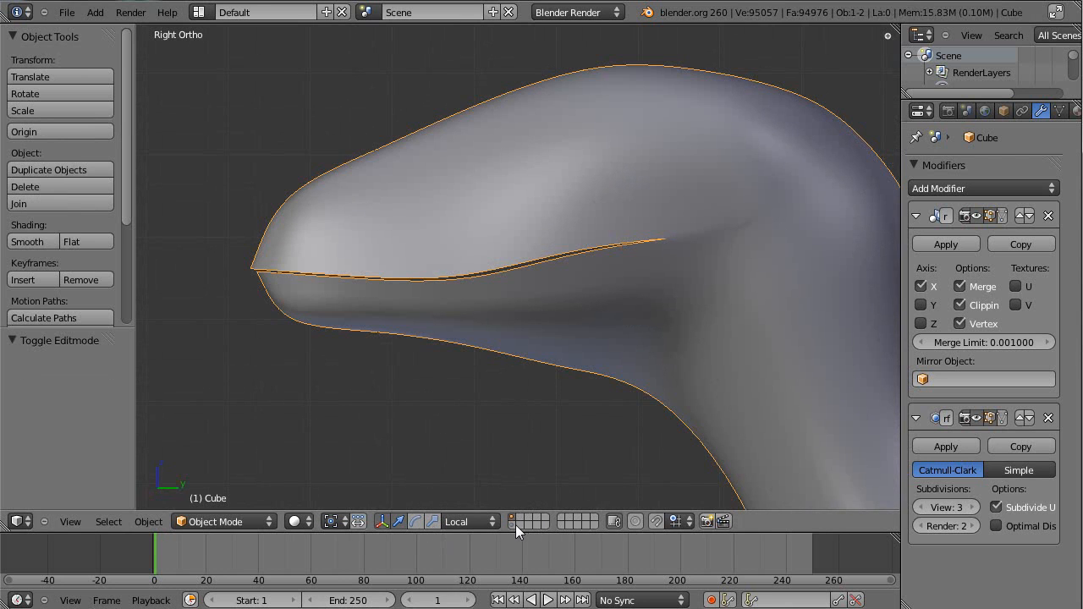
pyautogui.press('Tab')
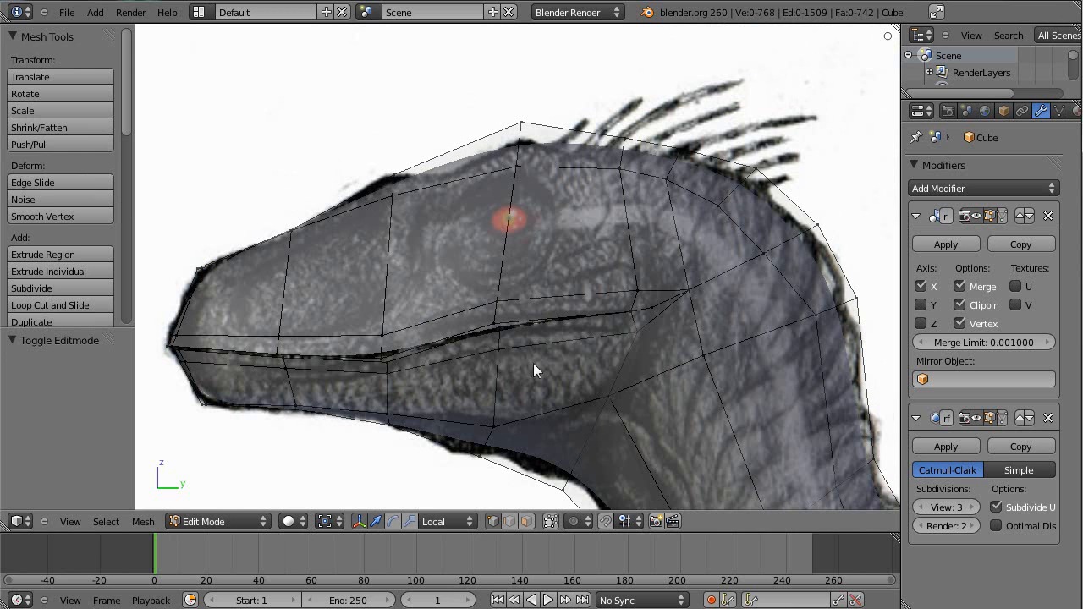
pyautogui.scroll(4, 465, 216)
pyautogui.keyDown('shift'); pyautogui.moveTo(427, 253); pyautogui.dragTo(476, 207, button='middle'); pyautogui.keyUp('shift')
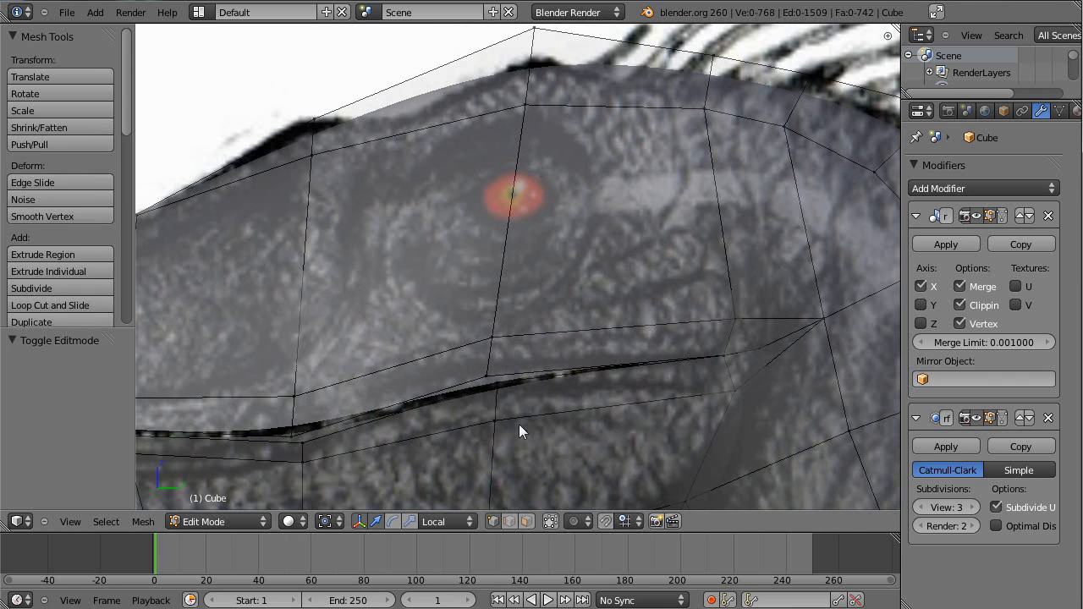
pyautogui.keyDown('shift'); pyautogui.moveTo(661, 268); pyautogui.dragTo(675, 286, button='middle'); pyautogui.keyUp('shift')
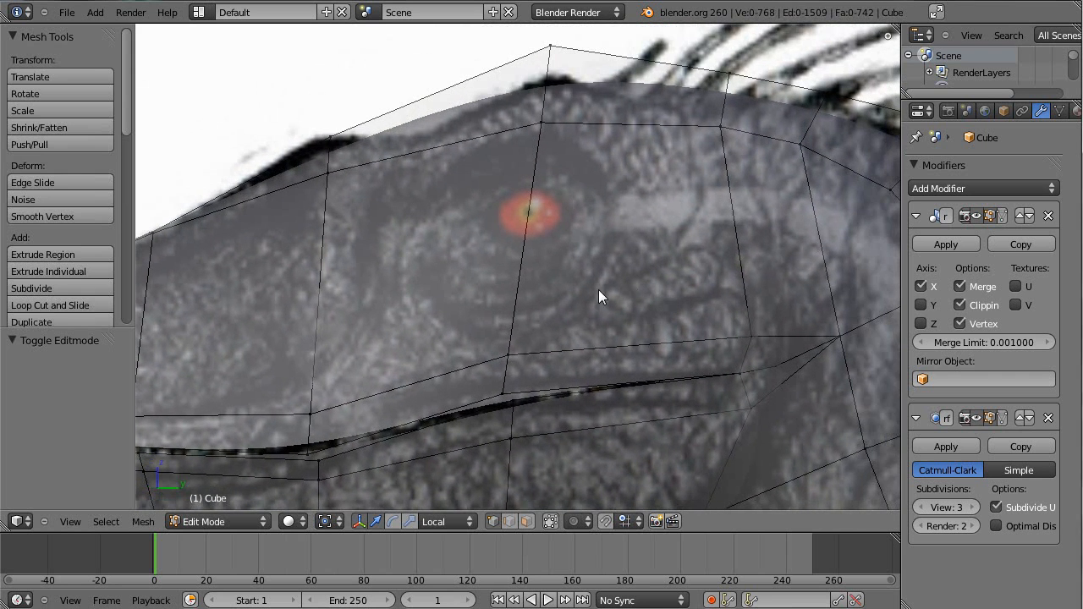
# Add two vertical edge loops through the upper head, one in front of the eye and one behind it
pyautogui.hotkey('ctrl', 'r')
pyautogui.click(428, 218)
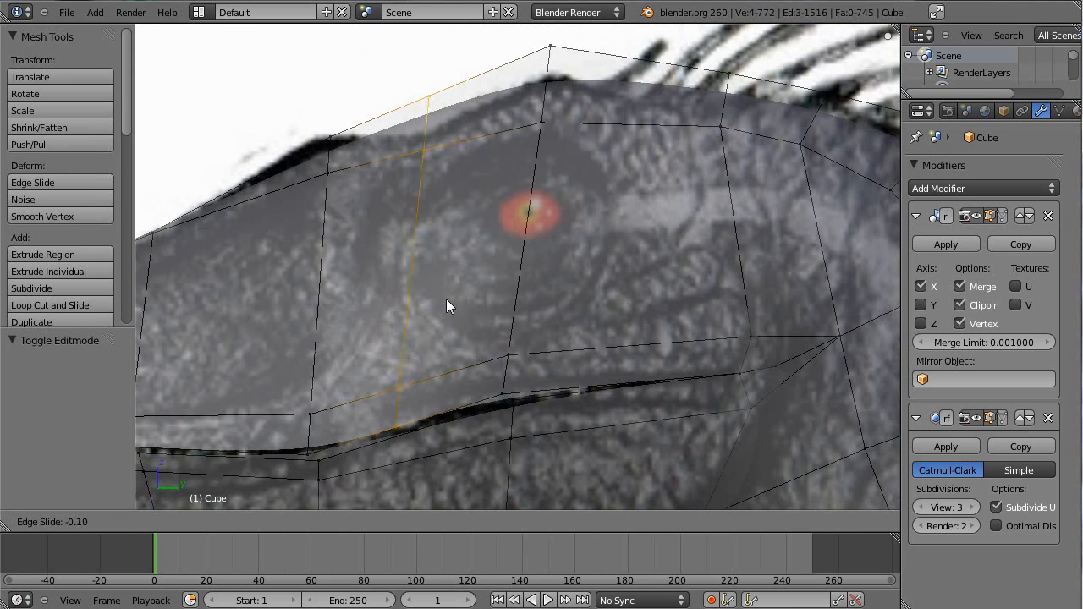
pyautogui.click(432, 317)
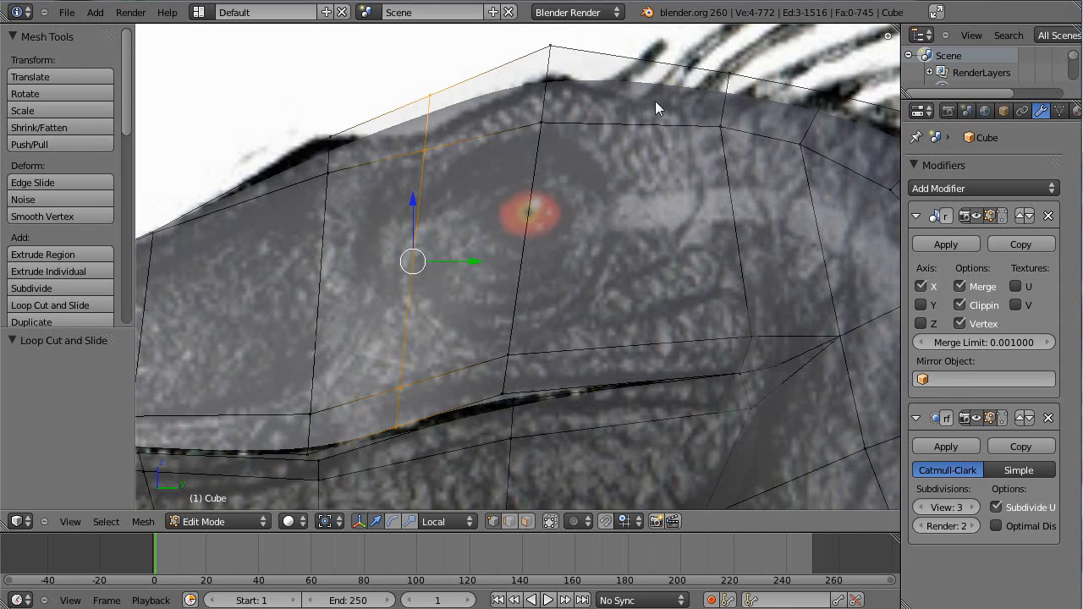
pyautogui.hotkey('ctrl', 'r')
pyautogui.click(647, 128)
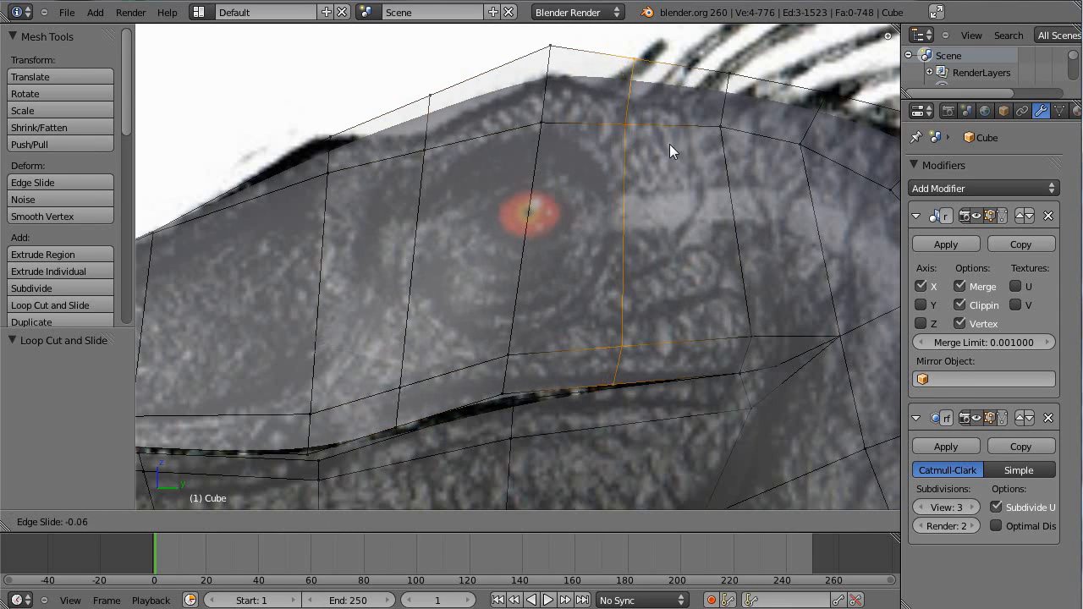
pyautogui.click(632, 174)
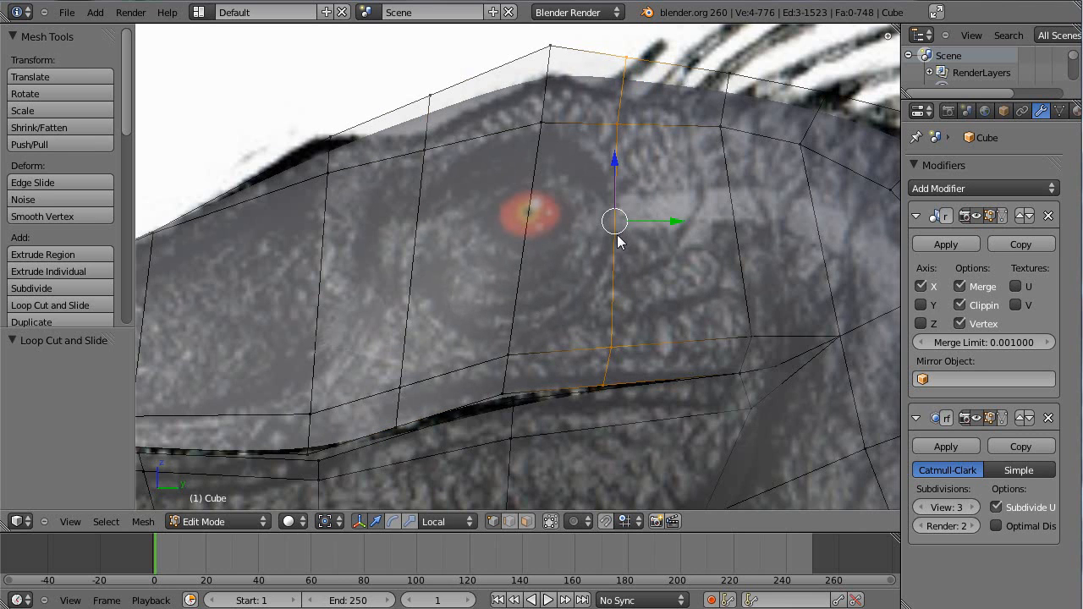
# Reshape the mesh above the eye by lowering the vertices in front and behind and raising the middle one
pyautogui.keyDown('shift'); pyautogui.moveTo(505, 236); pyautogui.dragTo(488, 275, button='middle'); pyautogui.keyUp('shift')
pyautogui.rightClick(406, 183)
pyautogui.press('g')
pyautogui.click(407, 202)
pyautogui.rightClick(603, 159)
pyautogui.press('g')
pyautogui.click(599, 210)
pyautogui.rightClick(525, 159)
pyautogui.press('g')
pyautogui.click(599, 381)
# Raise the lower vertices in front of and behind the eye to form a rounded outline around the socket
pyautogui.rightClick(599, 380)
pyautogui.press('g')
pyautogui.click(589, 335)
pyautogui.rightClick(382, 425)
pyautogui.press('g')
pyautogui.click(411, 348)
pyautogui.press('a')
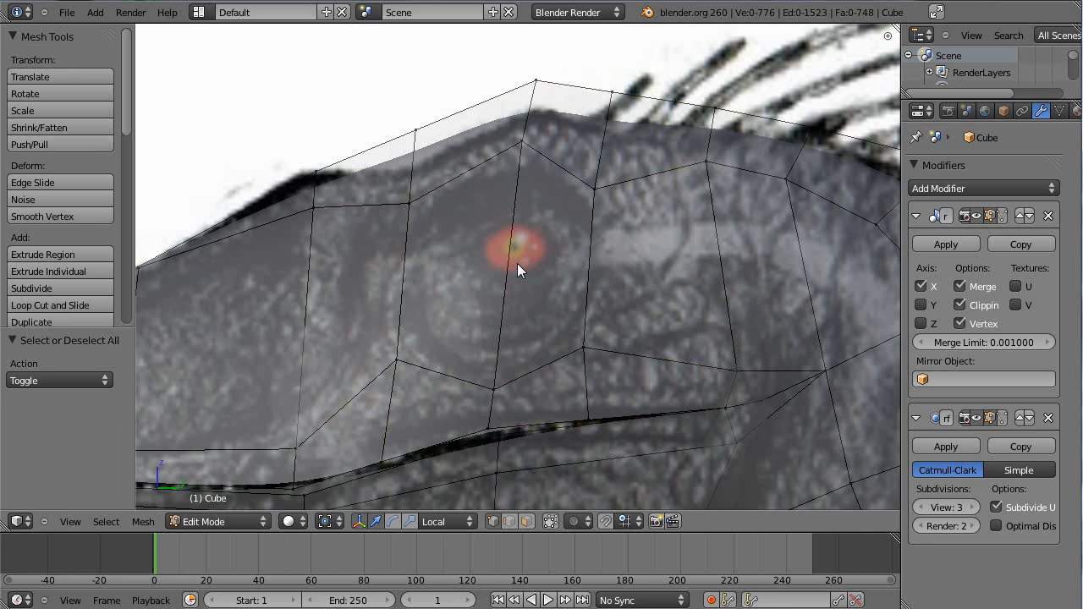
# Add a centred horizontal edge loop along the upper head at eye level, without sliding it
pyautogui.scroll(-3, 517, 263)
pyautogui.hotkey('ctrl', 'r')
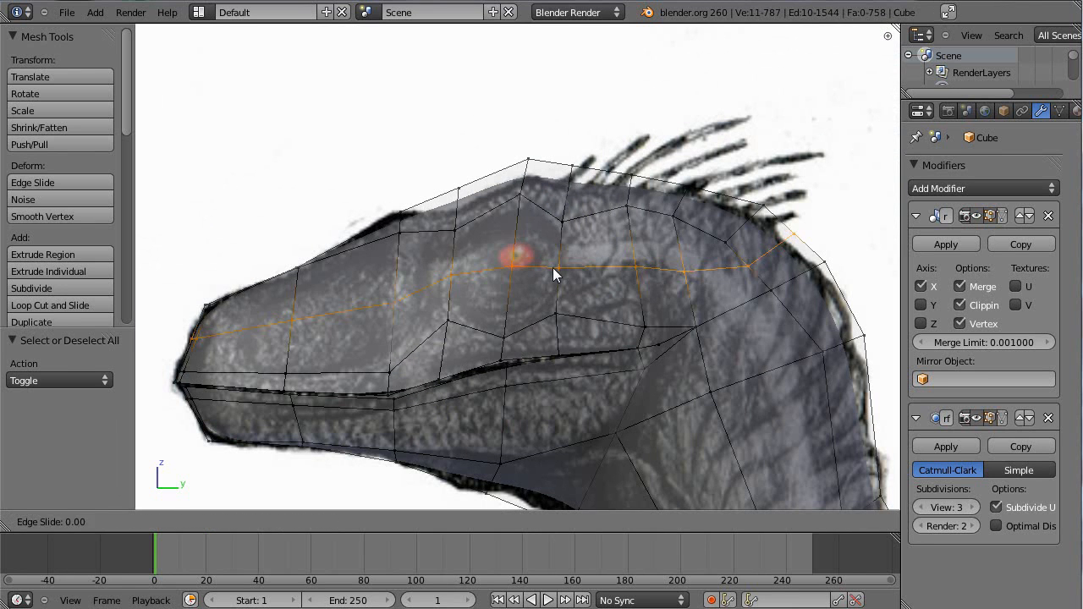
pyautogui.click(552, 267)
pyautogui.rightClick(553, 267)
pyautogui.scroll(5, 596, 323)
pyautogui.press('a')
# Move the eye-level vertices behind and in front of the eye outward to round the socket outline
pyautogui.rightClick(623, 283)
pyautogui.press('g')
pyautogui.click(706, 268)
pyautogui.press('g')
pyautogui.click(650, 263)
pyautogui.rightClick(391, 285)
pyautogui.press('g')
pyautogui.click(368, 280)
# Adjust the socket outline's upper front vertex and lower its top vertex toward the eye
pyautogui.rightClick(403, 180)
pyautogui.press('g')
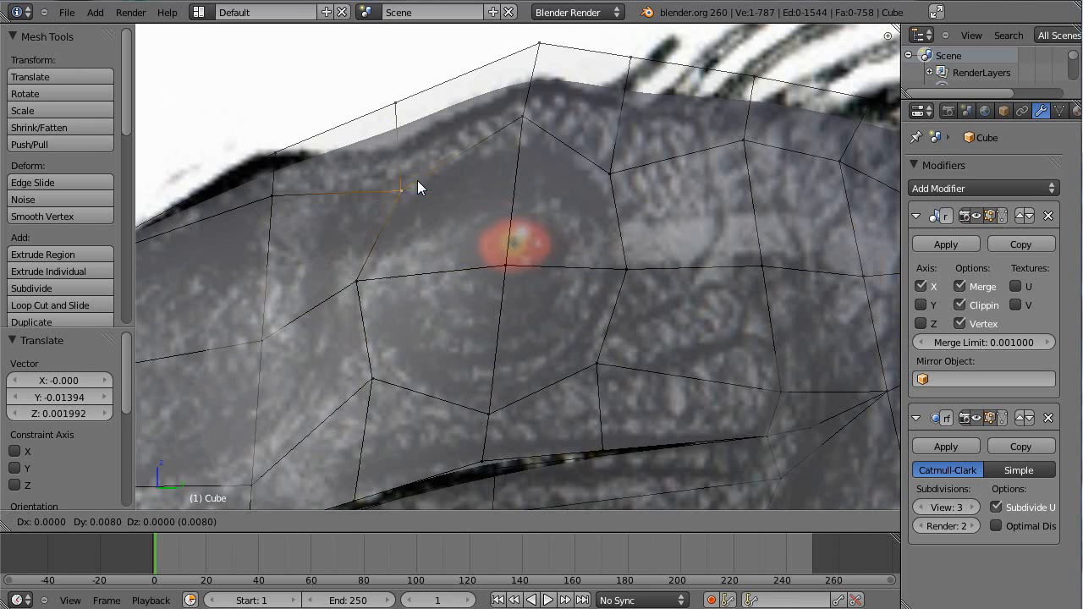
pyautogui.click(420, 179)
pyautogui.rightClick(604, 155)
pyautogui.rightClick(511, 118)
pyautogui.press('g')
pyautogui.click(502, 144)
pyautogui.press('a')
# Select the four faces covering the eye in face mode and extrude them in place
pyautogui.scroll(-2, 691, 253)
pyautogui.keyDown('shift'); pyautogui.moveTo(513, 270); pyautogui.dragTo(509, 265, button='middle'); pyautogui.keyUp('shift')
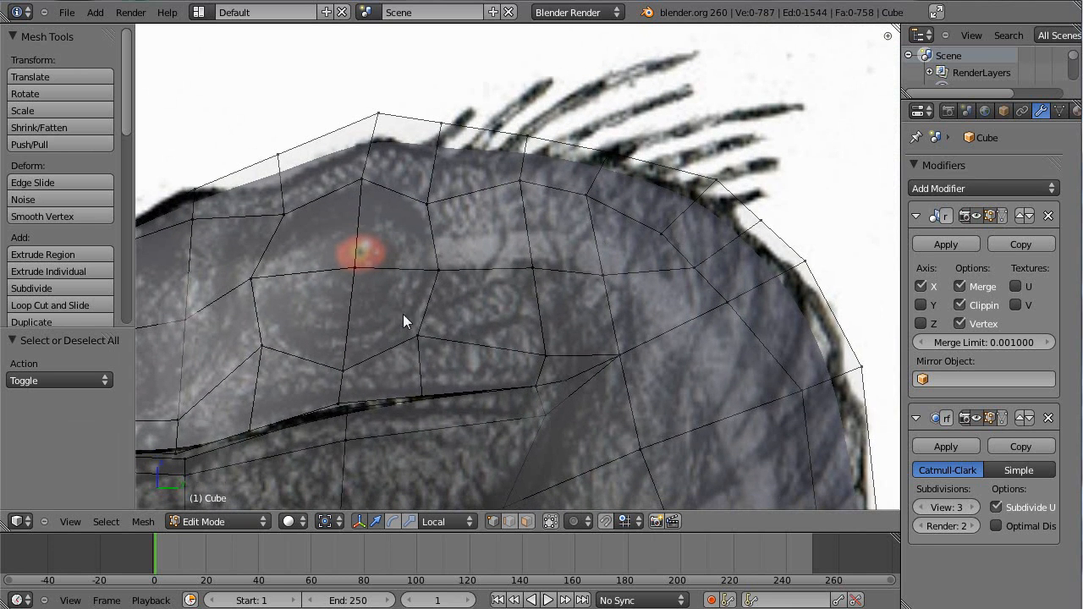
pyautogui.keyDown('shift'); pyautogui.moveTo(539, 303); pyautogui.dragTo(764, 286, button='middle'); pyautogui.keyUp('shift')
pyautogui.keyDown('shift'); pyautogui.moveTo(548, 260); pyautogui.dragTo(509, 272, button='middle'); pyautogui.keyUp('shift')
pyautogui.scroll(1, 562, 247)
pyautogui.scroll(1, 562, 247)
pyautogui.hotkey('ctrl', 'Tab')
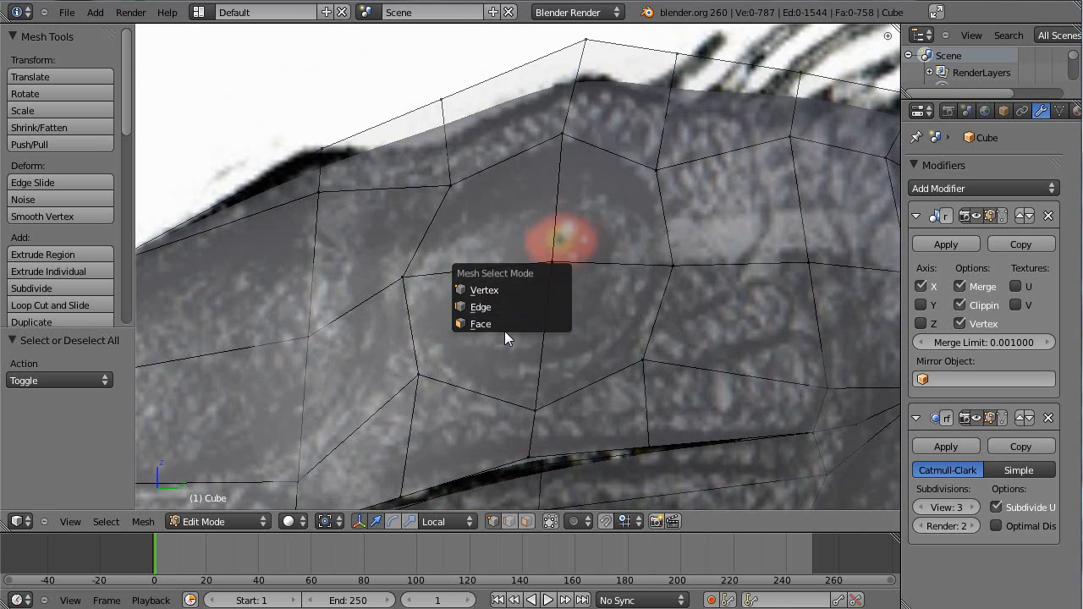
pyautogui.click(505, 326)
pyautogui.click(603, 238)
pyautogui.keyDown('shift'); pyautogui.click(474, 214); pyautogui.keyUp('shift')
pyautogui.keyDown('shift'); pyautogui.click(485, 299); pyautogui.keyUp('shift')
pyautogui.keyDown('shift'); pyautogui.click(640, 352); pyautogui.keyUp('shift')
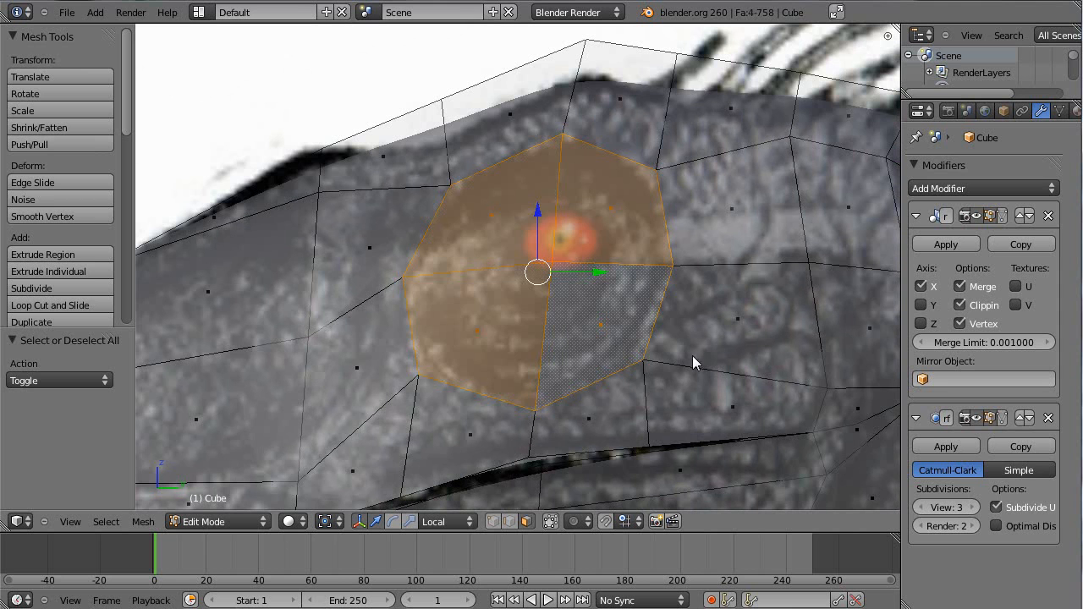
pyautogui.press('e')
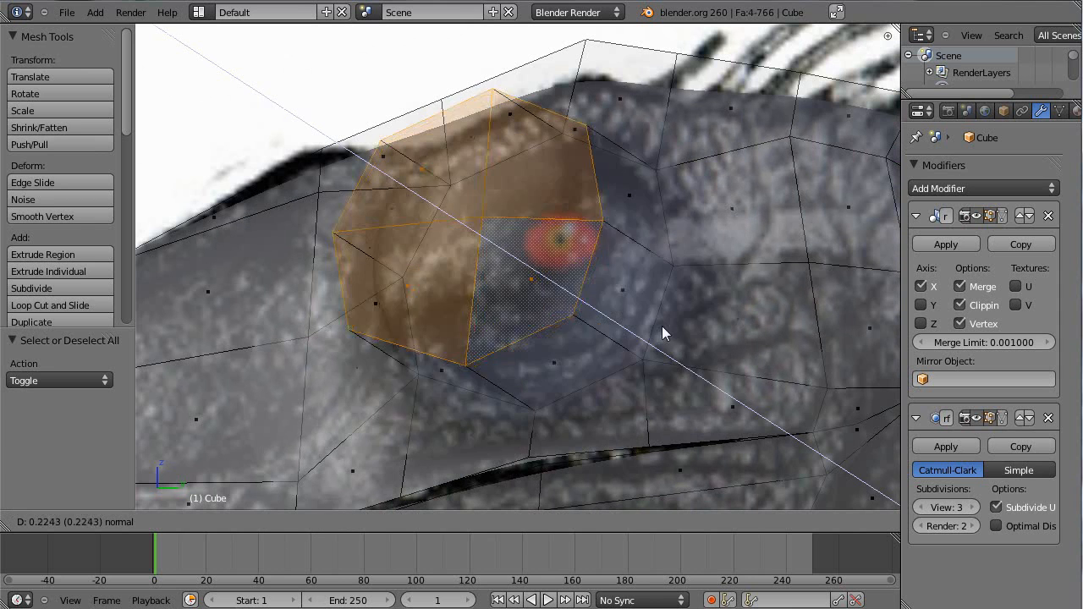
pyautogui.click(819, 260)
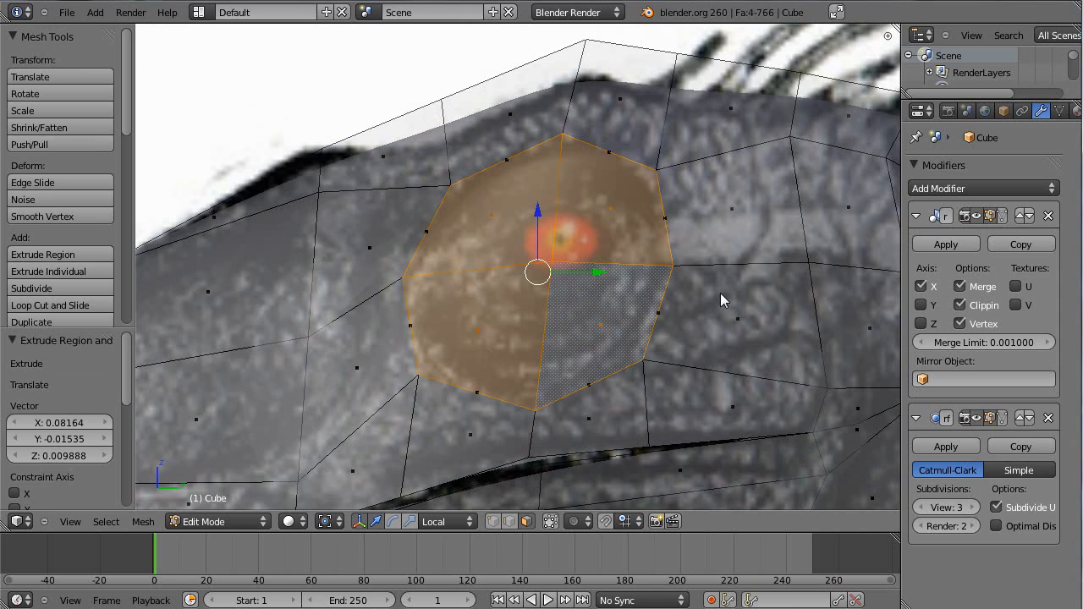
# Scale the extruded faces by 0.42 and again by 0.705, positioning them over the red eye in the drawing
pyautogui.press('s')
pyautogui.click(631, 295)
pyautogui.press('g')
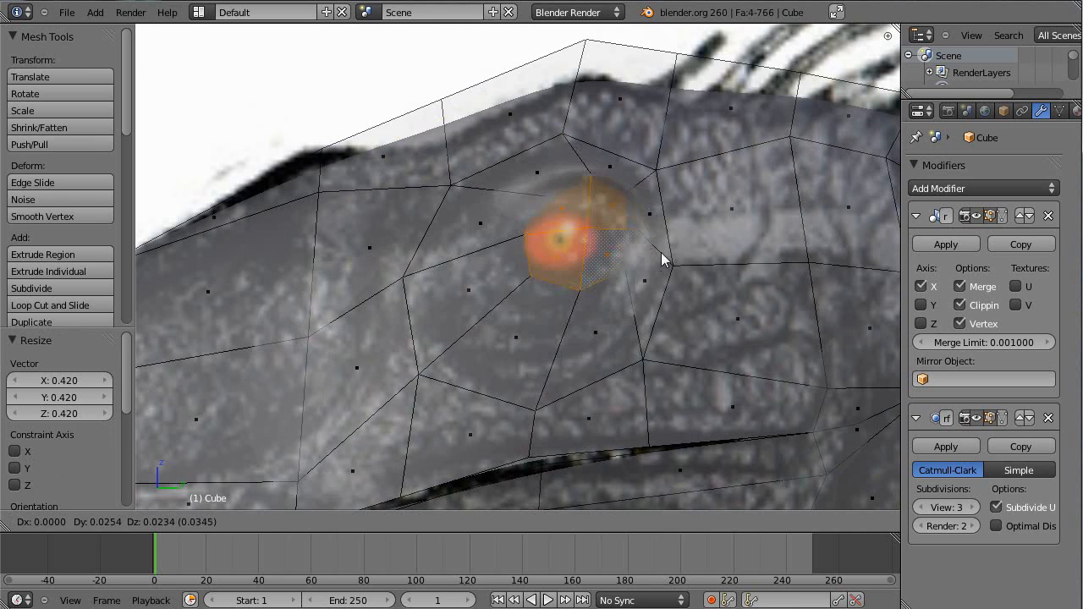
pyautogui.click(653, 270)
pyautogui.press('s')
pyautogui.click(703, 269)
pyautogui.press('g')
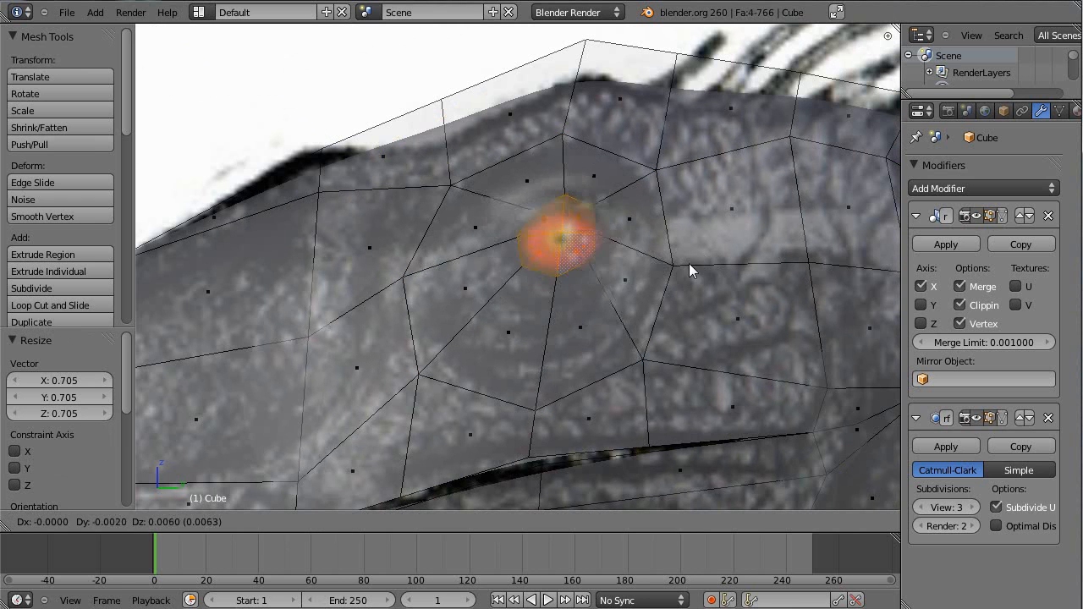
pyautogui.click(696, 263)
# In vertex mode, move the top and rear vertices of the inner ring to follow the eye's round outline
pyautogui.moveTo(696, 263); pyautogui.dragTo(545, 353, button='middle')
pyautogui.hotkey('ctrl', 'Tab')
pyautogui.click(544, 352)
pyautogui.scroll(6, 531, 334)
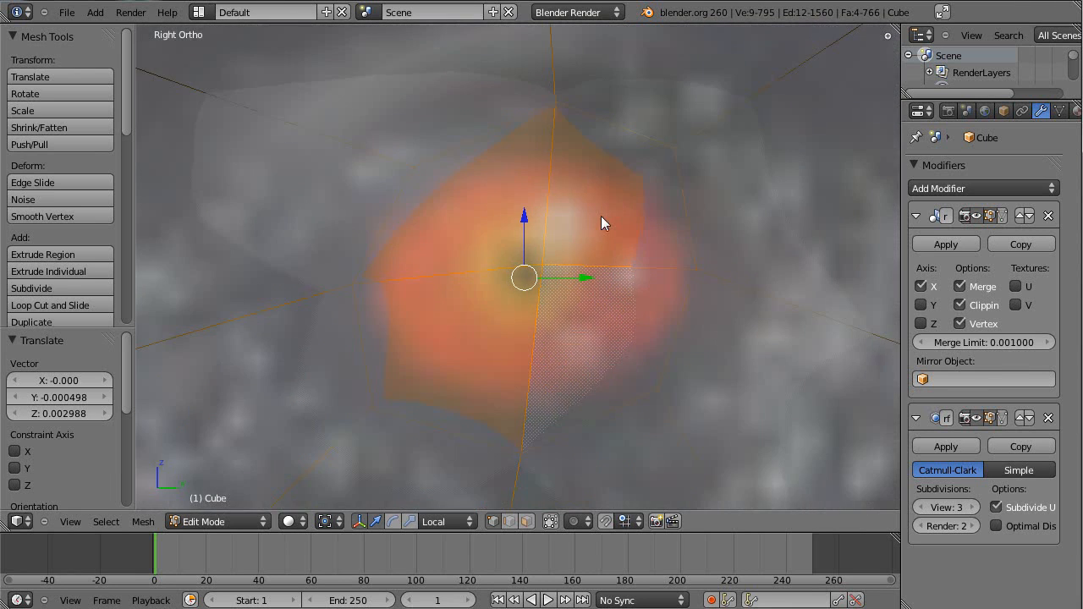
pyautogui.press('a')
pyautogui.press('g')
pyautogui.click(533, 276)
pyautogui.rightClick(585, 214)
pyautogui.rightClick(534, 194)
pyautogui.press('g')
pyautogui.click(520, 213)
pyautogui.rightClick(593, 212)
pyautogui.press('g')
pyautogui.click(579, 254)
pyautogui.rightClick(624, 266)
pyautogui.press('g')
pyautogui.click(613, 296)
pyautogui.press('g')
pyautogui.click(569, 318)
# Move the bottom and front vertices of the inner ring onto the eye's round outline
pyautogui.rightClick(520, 336)
pyautogui.press('g')
pyautogui.click(518, 318)
pyautogui.rightClick(441, 326)
pyautogui.press('g')
pyautogui.click(457, 311)
pyautogui.rightClick(442, 279)
pyautogui.press('g')
pyautogui.click(450, 282)
pyautogui.rightClick(450, 203)
pyautogui.press('g')
pyautogui.click(472, 222)
# Delete the vertex at the centre of the inner ring to open a hole for the eye
pyautogui.press('a')
pyautogui.rightClick(531, 268)
pyautogui.press('x')
pyautogui.click(575, 261)
# Examine the eye opening against the reference drawing at several zoom levels and viewing angles
pyautogui.scroll(-5, 709, 311)
pyautogui.scroll(10, 620, 352)
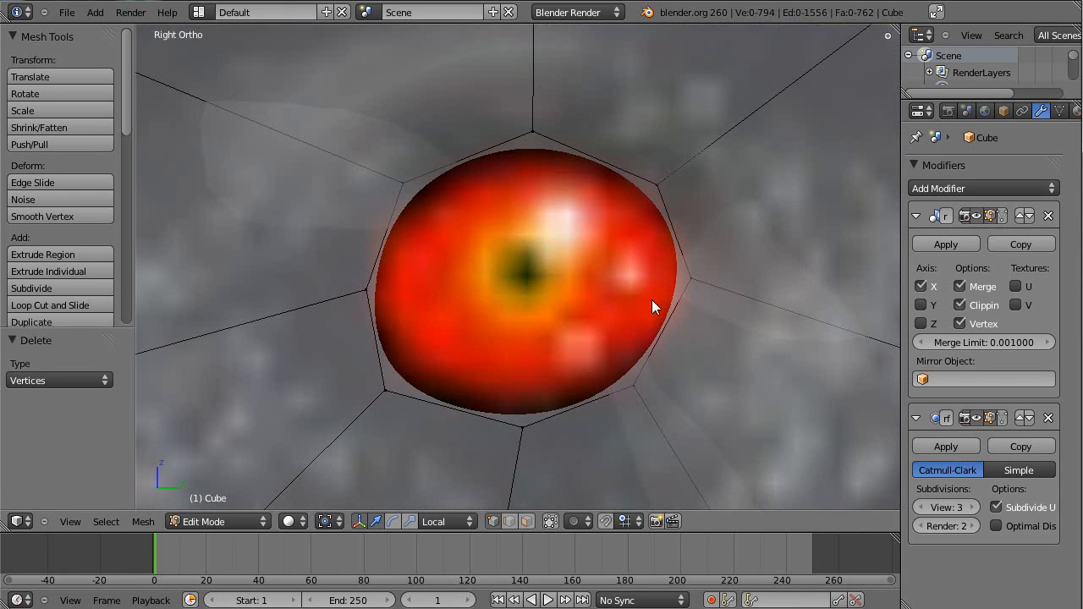
pyautogui.scroll(-7, 571, 254)
pyautogui.scroll(4, 560, 305)
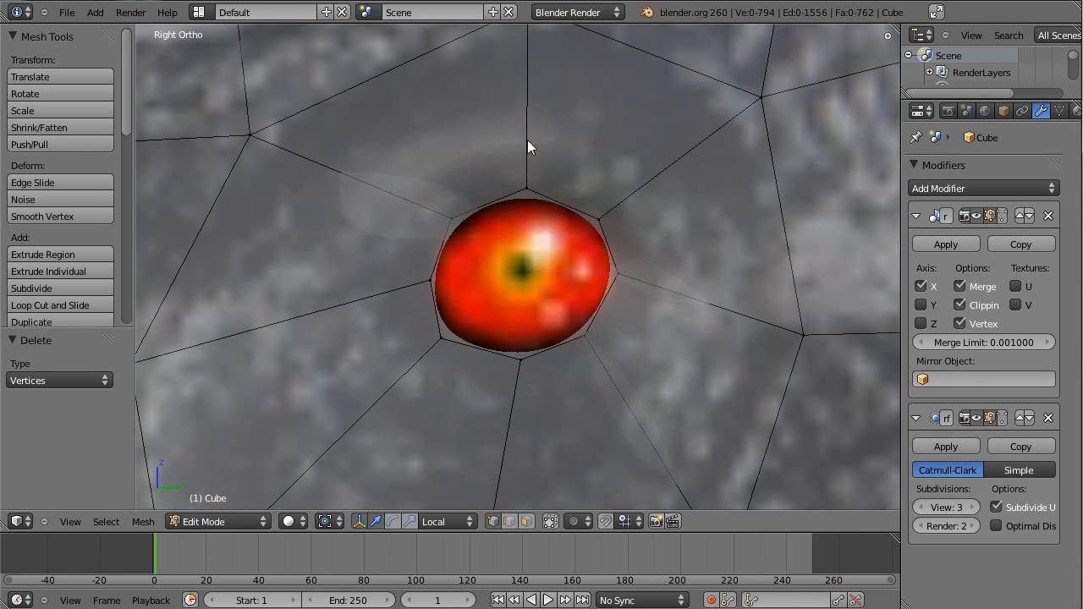
pyautogui.scroll(-4, 516, 274)
pyautogui.press('KP_1')
pyautogui.moveTo(535, 289); pyautogui.dragTo(526, 297, button='middle')
pyautogui.press('KP_3')
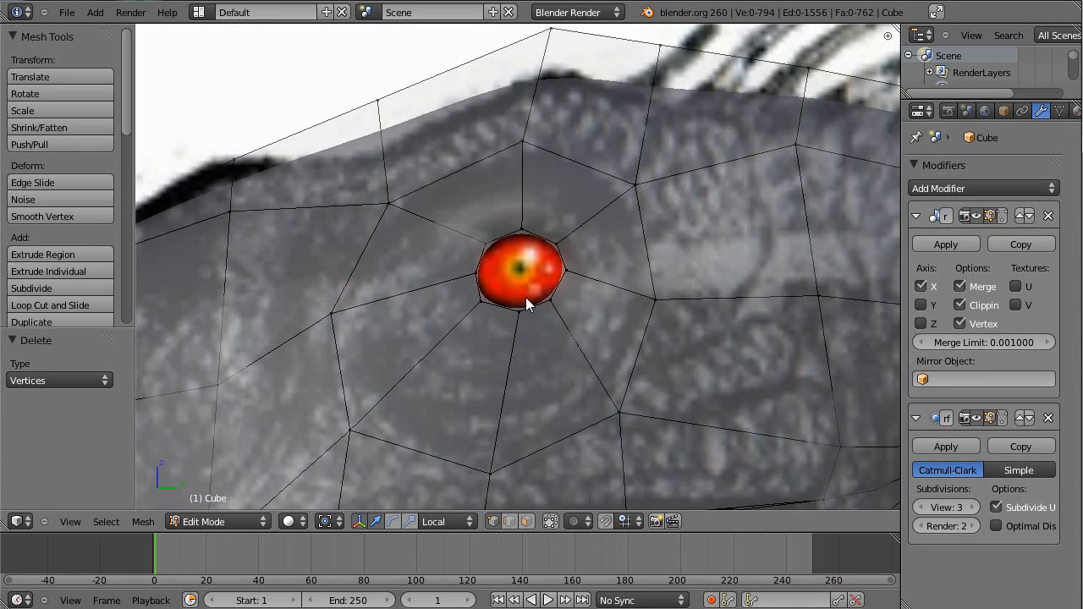
# Add an edge loop around the eye opening and slide it close to the opening's edge
pyautogui.scroll(5, 525, 297)
pyautogui.hotkey('ctrl', 'r')
pyautogui.click(531, 130)
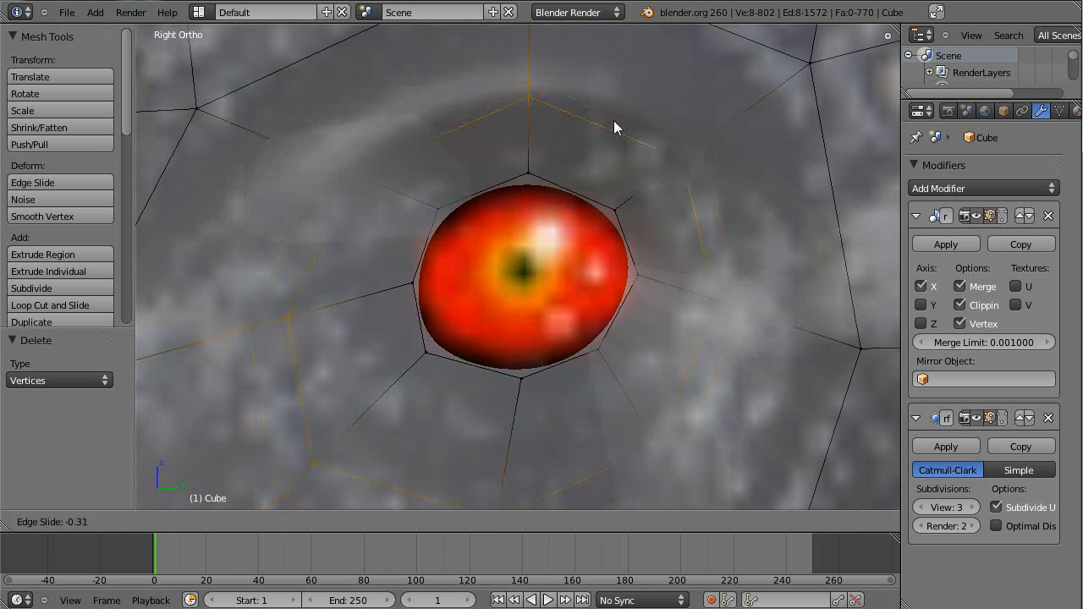
pyautogui.click(761, 100)
pyautogui.keyDown('shift'); pyautogui.moveTo(647, 299); pyautogui.dragTo(587, 292, button='middle'); pyautogui.keyUp('shift')
pyautogui.scroll(-4, 674, 319)
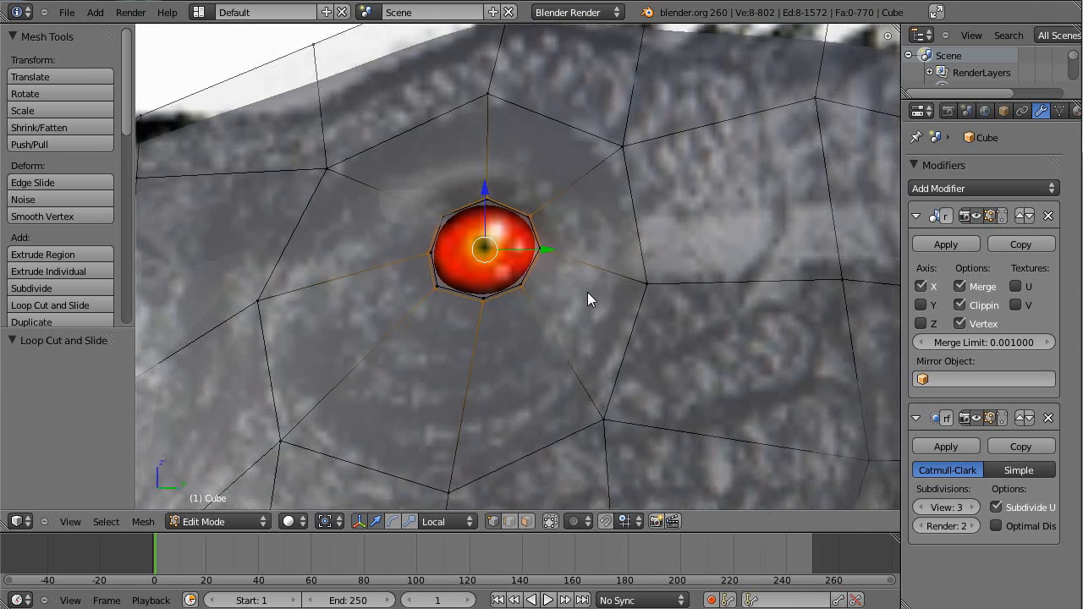
# Enlarge the new loop around the eye by 1.538, then stretch it by 1.188 along Y
pyautogui.scroll(1, 544, 236)
pyautogui.press('s')
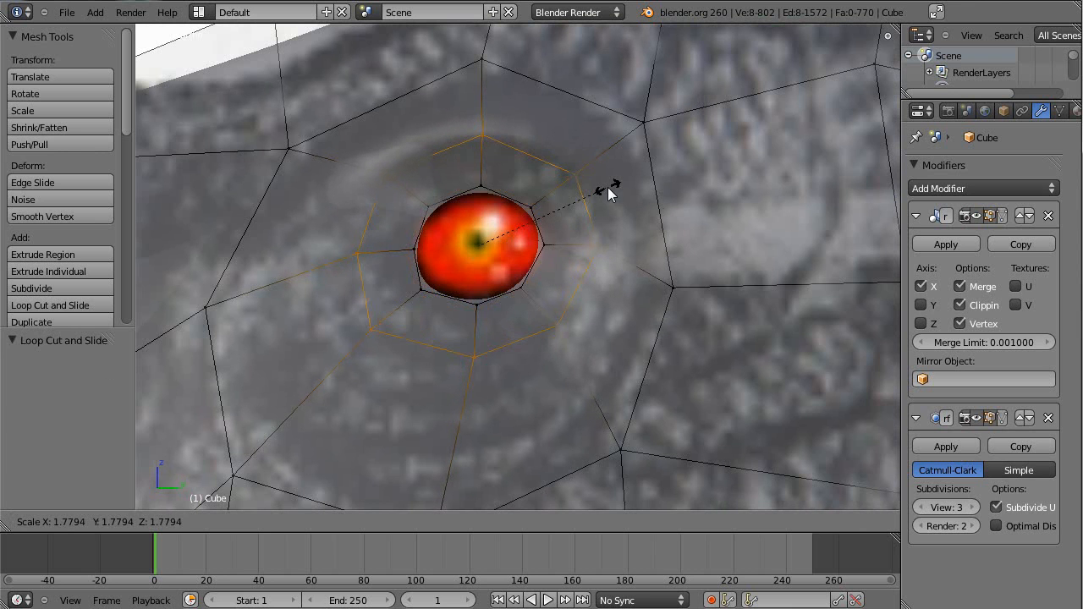
pyautogui.click(590, 195)
pyautogui.press('s')
pyautogui.press('y')
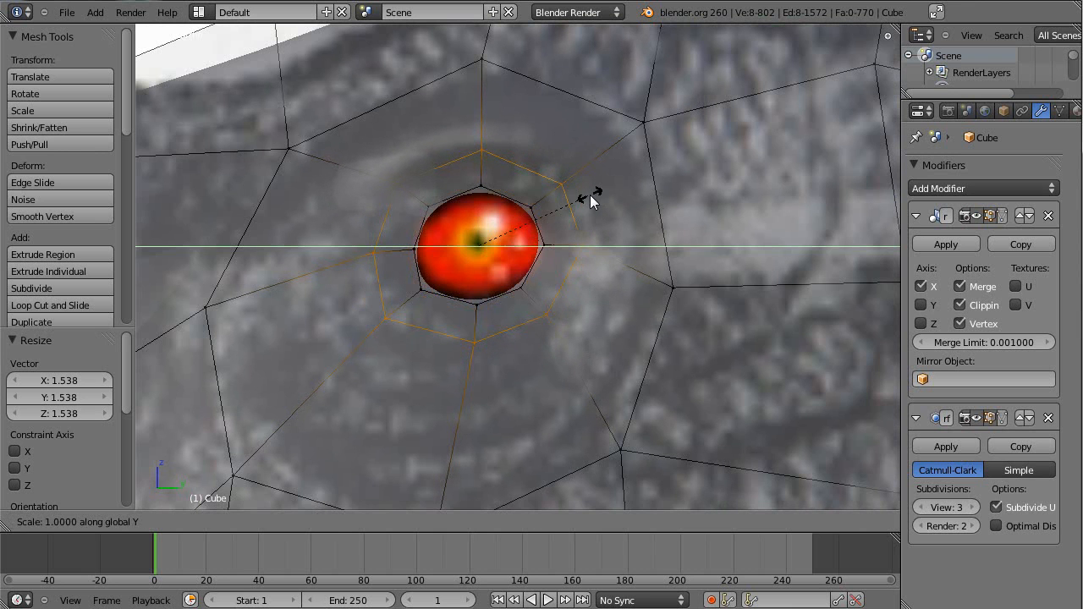
pyautogui.click(617, 199)
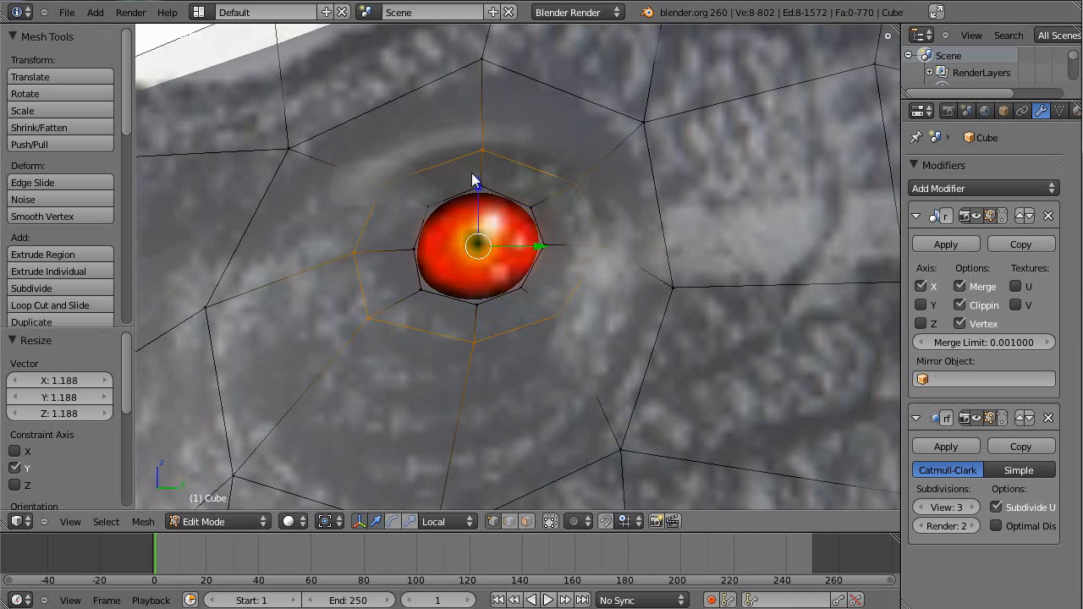
# Push the eye loop into the head along X, then move it and the opening's edge inward about 0.022
pyautogui.scroll(-3, 481, 188)
pyautogui.moveTo(467, 231); pyautogui.dragTo(361, 282, button='middle')
pyautogui.moveTo(358, 283); pyautogui.dragTo(327, 284)
pyautogui.keyDown('alt'); pyautogui.keyDown('shift'); pyautogui.rightClick(326, 207); pyautogui.keyUp('shift'); pyautogui.keyUp('alt')
pyautogui.scroll(-4, 453, 290)
pyautogui.moveTo(461, 272); pyautogui.dragTo(416, 292)
pyautogui.scroll(-5, 410, 293)
pyautogui.moveTo(464, 319)
pyautogui.mouseDown(button='middle')
pyautogui.moveTo(355, 335)
pyautogui.moveTo(358, 312)
pyautogui.moveTo(477, 357)
pyautogui.moveTo(458, 263)
pyautogui.moveTo(526, 245)
pyautogui.moveTo(560, 208)
pyautogui.moveTo(413, 227)
pyautogui.moveTo(433, 235)
pyautogui.moveTo(396, 231)
pyautogui.moveTo(392, 254)
pyautogui.mouseUp(button='middle')
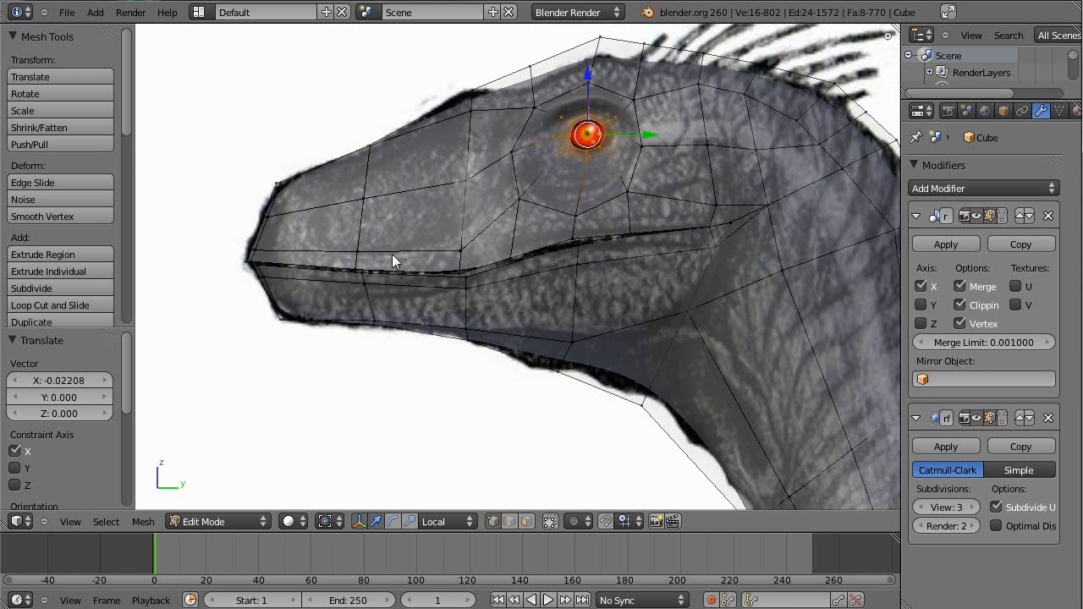
# Add an edge loop midway between the inset eye loop and the outer socket outline
pyautogui.press('a')
pyautogui.scroll(6, 545, 230)
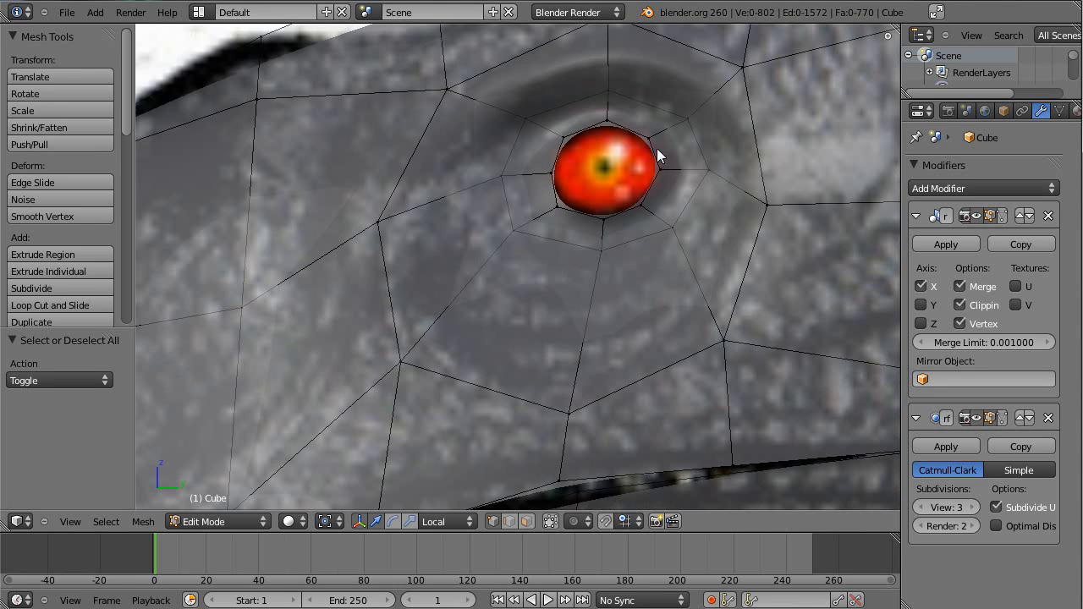
pyautogui.scroll(-2, 655, 163)
pyautogui.scroll(1, 621, 157)
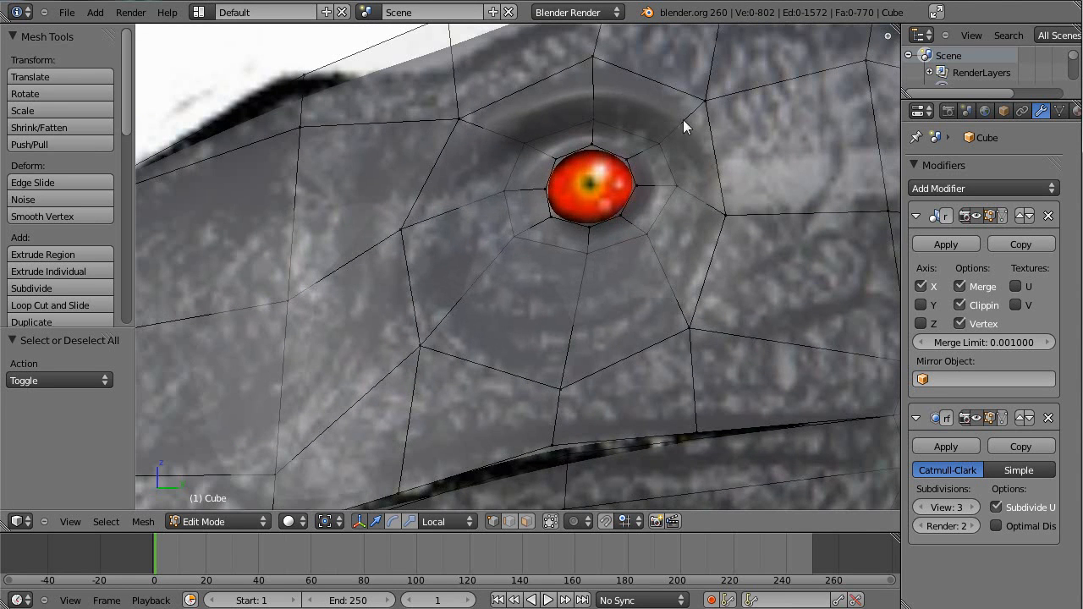
pyautogui.scroll(-2, 667, 169)
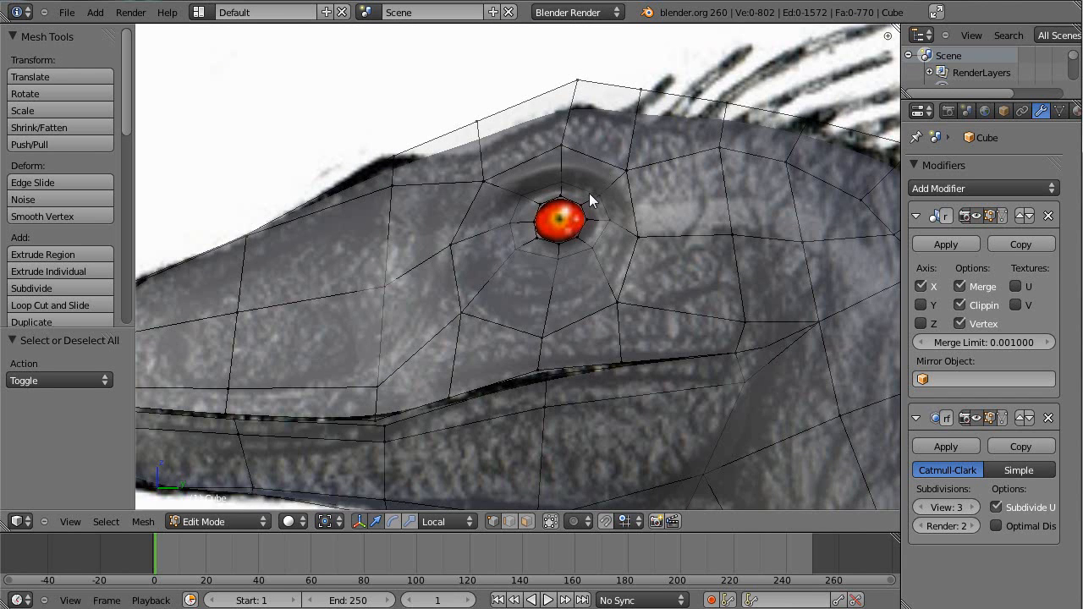
pyautogui.scroll(3, 603, 195)
pyautogui.hotkey('ctrl', 'r')
pyautogui.click(598, 102)
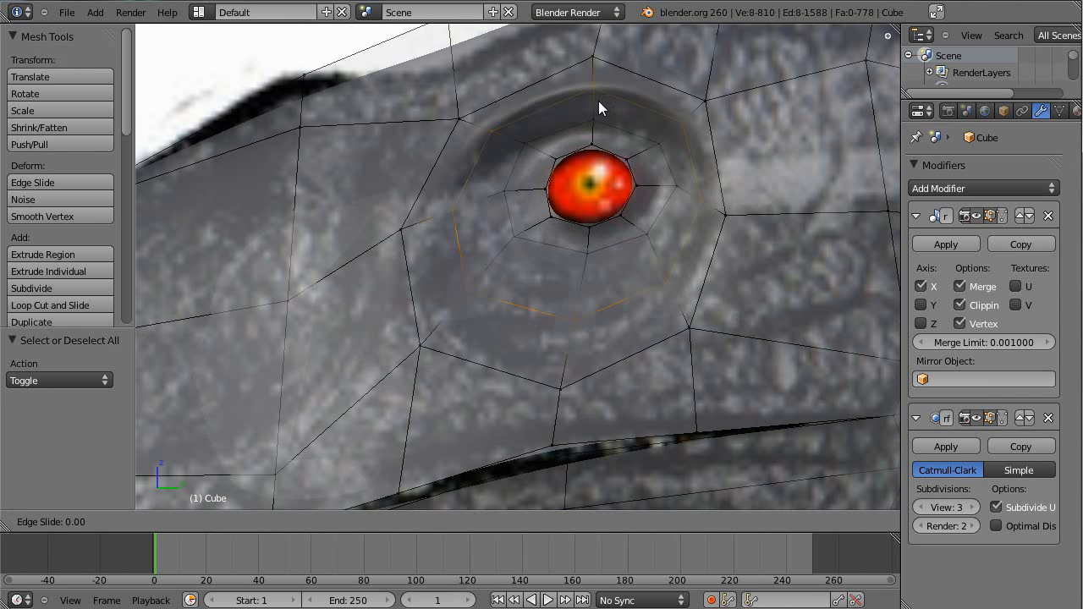
pyautogui.click(594, 118)
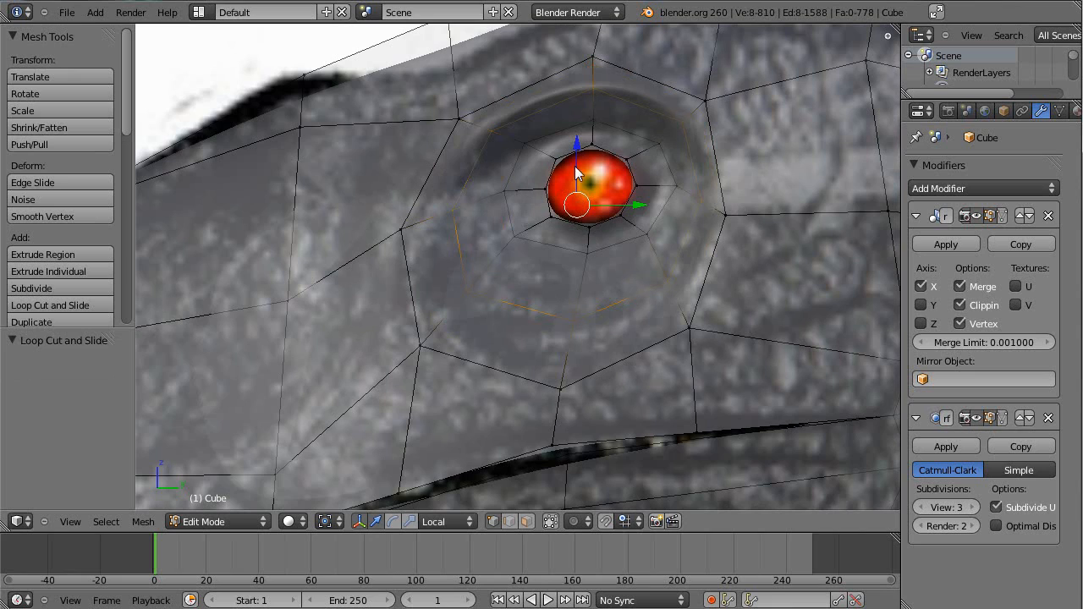
# Shift the new middle socket loop sideways to shape the depth of the eye socket
pyautogui.scroll(-4, 638, 192)
pyautogui.moveTo(587, 243); pyautogui.dragTo(706, 234, button='middle')
pyautogui.scroll(5, 624, 214)
pyautogui.moveTo(622, 213); pyautogui.dragTo(556, 192, button='middle')
pyautogui.moveTo(561, 183)
pyautogui.mouseDown()
pyautogui.moveTo(597, 184)
pyautogui.moveTo(573, 190)
pyautogui.mouseUp()
pyautogui.scroll(-3, 570, 193)
pyautogui.moveTo(570, 200); pyautogui.dragTo(471, 260, button='middle')
pyautogui.moveTo(539, 199); pyautogui.dragTo(457, 170, button='middle')
pyautogui.press('a')
pyautogui.rightClick(471, 227)
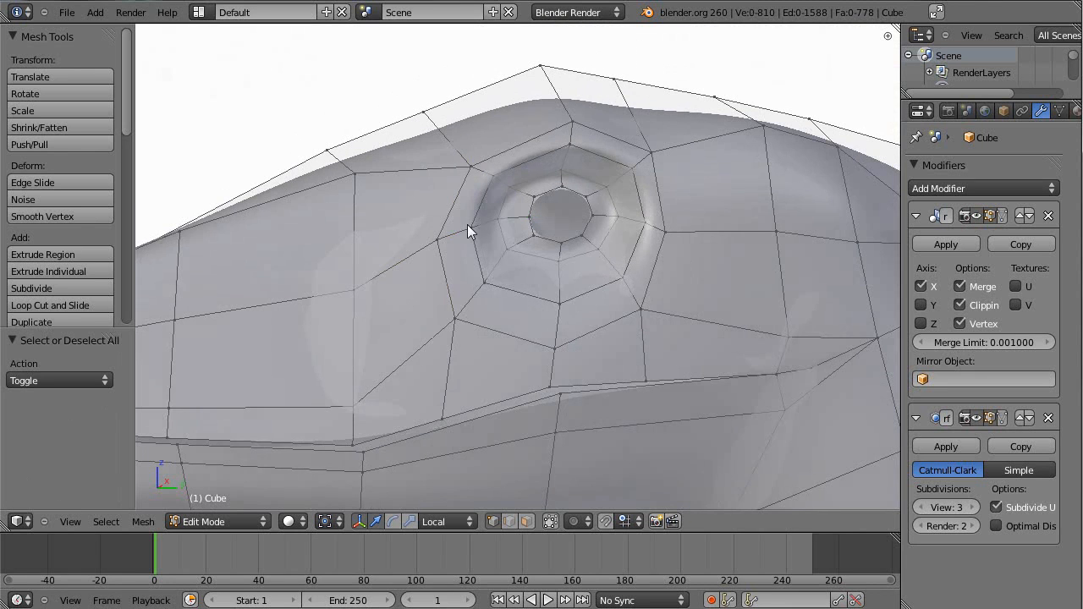
# Select the vertices along the front of the outer eye socket outline and move them about 0.022 inward along X
pyautogui.keyDown('shift'); pyautogui.rightClick(493, 173); pyautogui.keyUp('shift')
pyautogui.keyDown('shift'); pyautogui.rightClick(435, 240); pyautogui.keyUp('shift')
pyautogui.keyDown('shift'); pyautogui.rightClick(465, 167); pyautogui.keyUp('shift')
pyautogui.moveTo(467, 169); pyautogui.dragTo(554, 258, button='middle')
pyautogui.moveTo(554, 253); pyautogui.dragTo(522, 256)
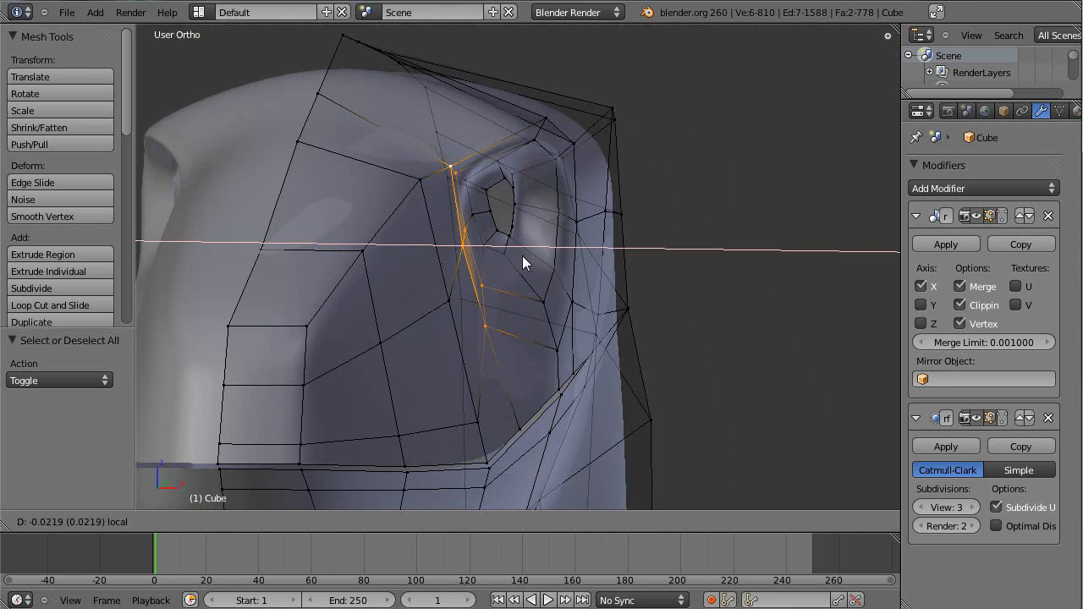
pyautogui.click(521, 256)
# Nudge the single snout vertex just ahead of the eye socket slightly sideways
pyautogui.moveTo(517, 164); pyautogui.dragTo(451, 247, button='middle')
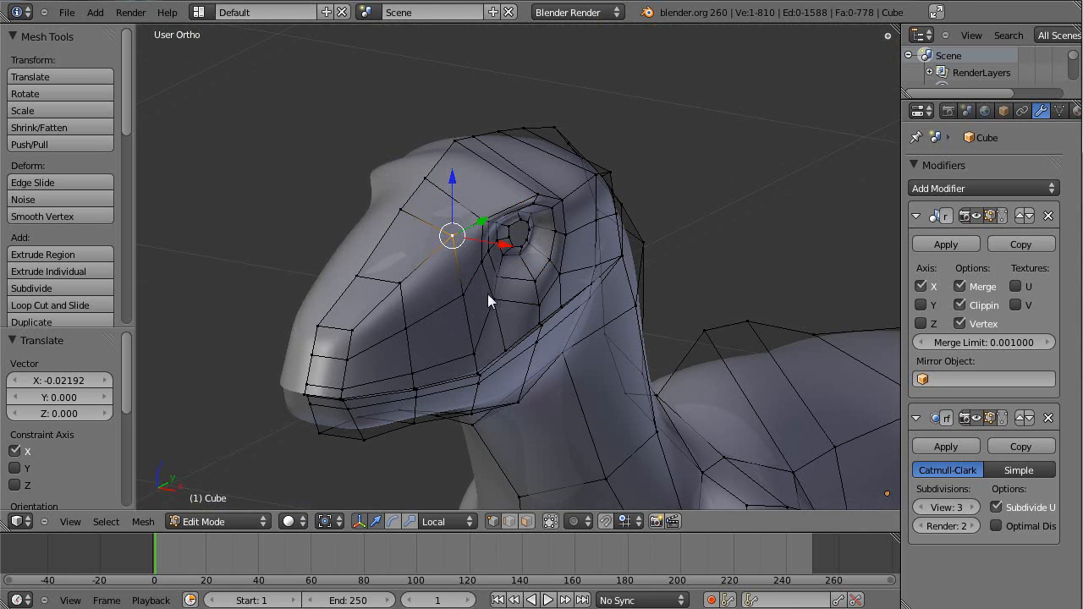
pyautogui.moveTo(514, 306); pyautogui.dragTo(509, 306)
pyautogui.press('a')
# Select the edge loop around the eye opening, shift it slightly, and check the smoothed head in object mode
pyautogui.press('KP_3')
pyautogui.scroll(5, 545, 192)
pyautogui.moveTo(545, 192); pyautogui.dragTo(526, 249, button='middle')
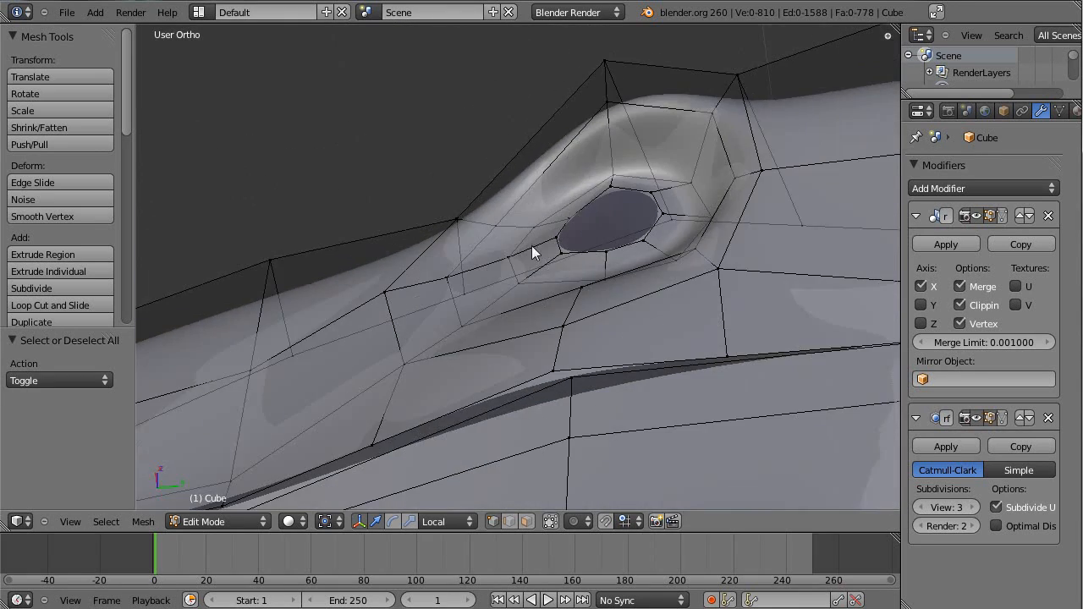
pyautogui.keyDown('alt'); pyautogui.rightClick(585, 249); pyautogui.keyUp('alt')
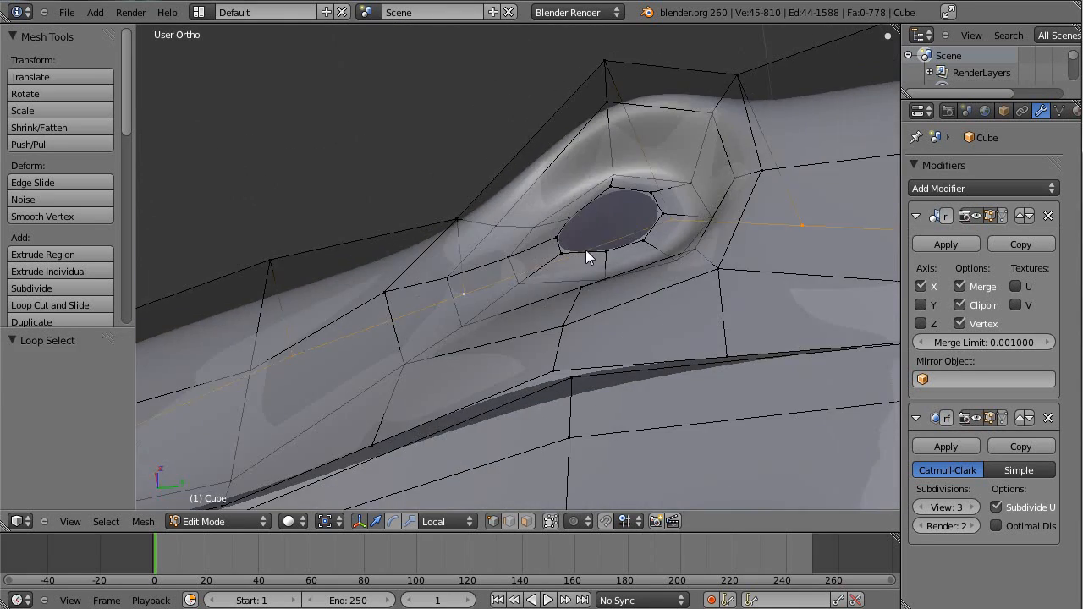
pyautogui.keyDown('alt'); pyautogui.rightClick(510, 273); pyautogui.keyUp('alt')
pyautogui.moveTo(607, 201); pyautogui.dragTo(602, 207)
pyautogui.press('a')
pyautogui.moveTo(593, 235); pyautogui.dragTo(613, 196, button='middle')
pyautogui.press('Tab')
pyautogui.scroll(-3, 696, 286)
pyautogui.press('KP_3')
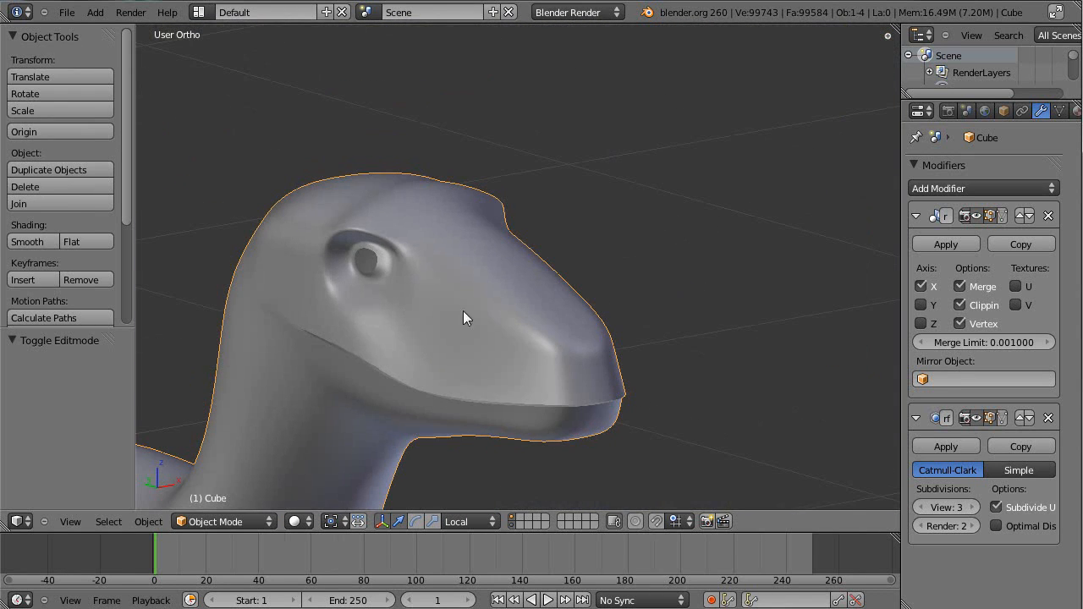
# Move the brow vertex above the front of the eye about 0.021 inward along X and 0.021 up
pyautogui.scroll(2, 497, 218)
pyautogui.moveTo(495, 225); pyautogui.dragTo(371, 225, button='middle')
pyautogui.scroll(5, 510, 136)
pyautogui.press('Tab')
pyautogui.keyDown('shift'); pyautogui.moveTo(510, 137); pyautogui.dragTo(506, 302, button='middle'); pyautogui.keyUp('shift')
pyautogui.rightClick(551, 188)
pyautogui.press('g')
pyautogui.click(490, 154)
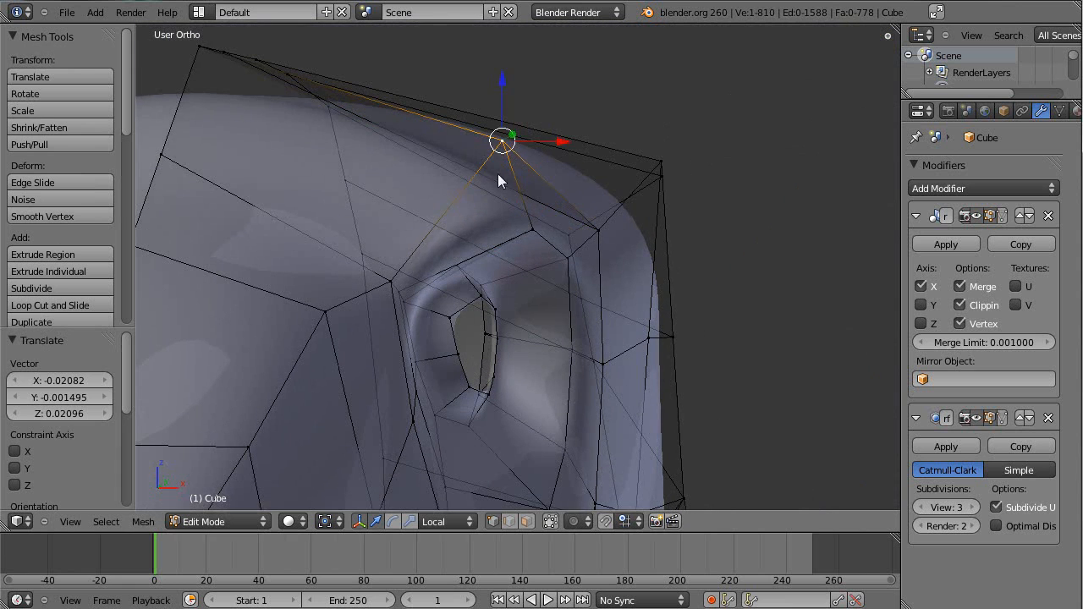
# Shift the socket's upper rear vertex about 0.024 back and up, and its upper front vertex about 0.010 forward and 0.015 up
pyautogui.scroll(-4, 475, 278)
pyautogui.moveTo(636, 230); pyautogui.dragTo(475, 252, button='middle')
pyautogui.press('KP_3')
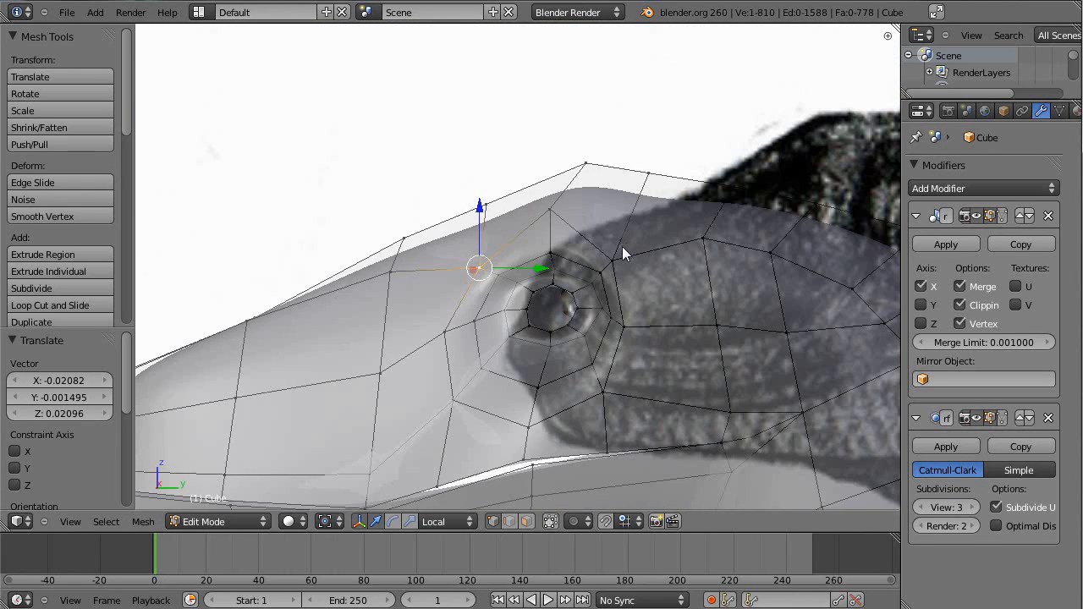
pyautogui.rightClick(624, 244)
pyautogui.press('g')
pyautogui.click(650, 225)
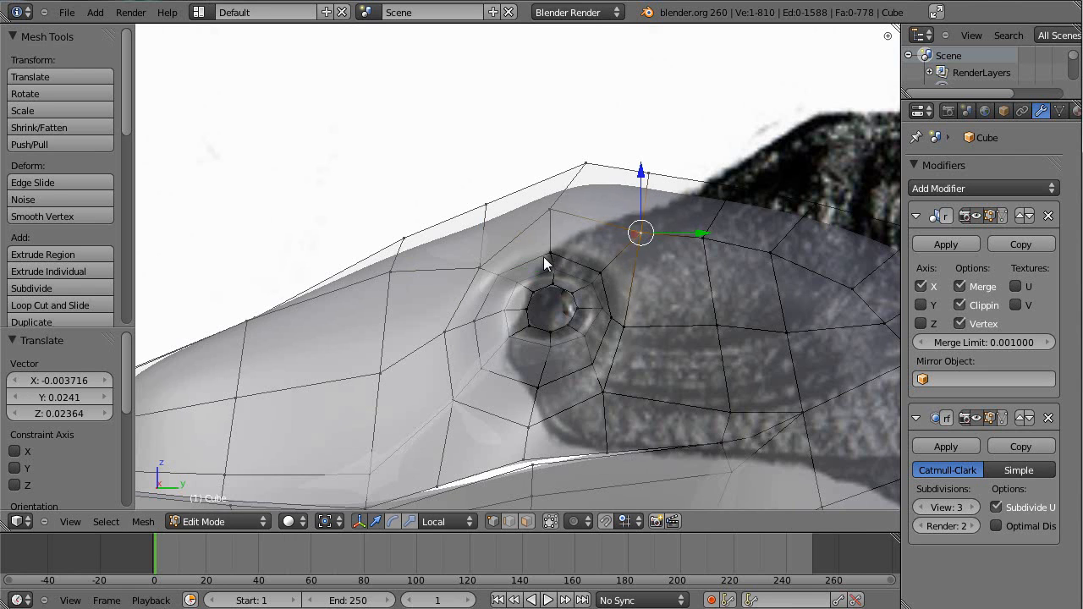
pyautogui.moveTo(543, 256); pyautogui.dragTo(598, 263, button='middle')
pyautogui.rightClick(464, 257)
pyautogui.press('g')
pyautogui.click(448, 235)
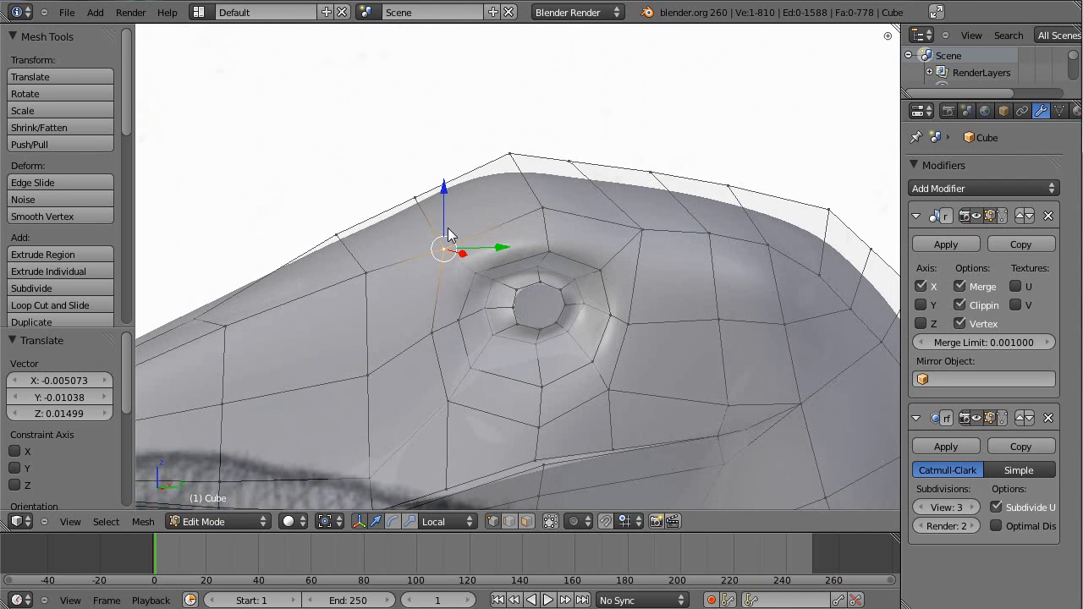
# Examine the smoothed head from the front and side, comparing the eye and skull outline with the reference drawing
pyautogui.moveTo(483, 232); pyautogui.dragTo(354, 302, button='middle')
pyautogui.moveTo(506, 258); pyautogui.dragTo(354, 264, button='middle')
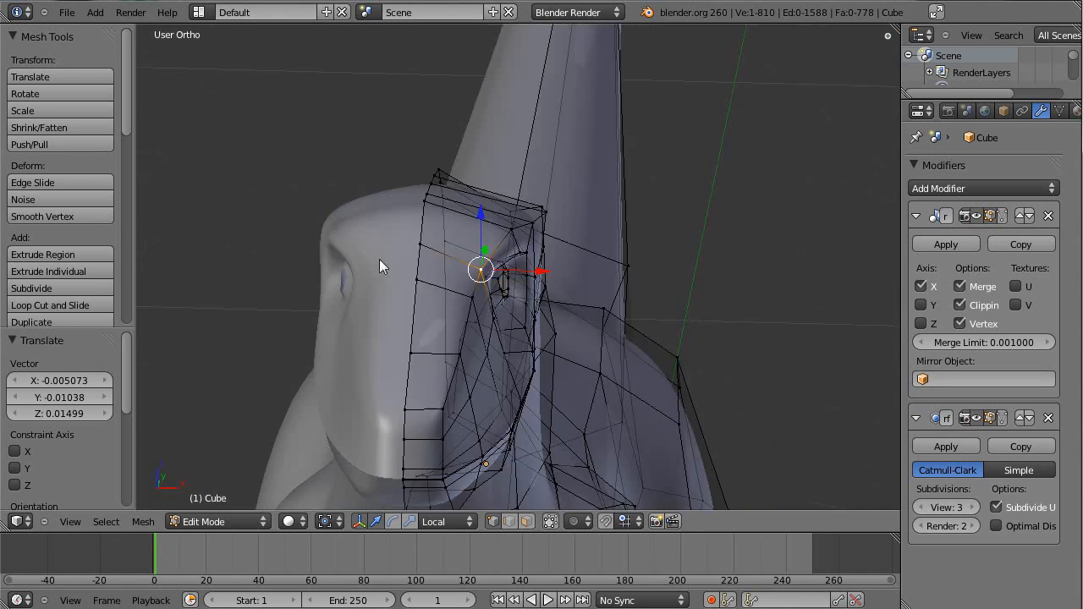
pyautogui.press('Tab')
pyautogui.moveTo(534, 265); pyautogui.dragTo(573, 264, button='middle')
pyautogui.scroll(-5, 644, 224)
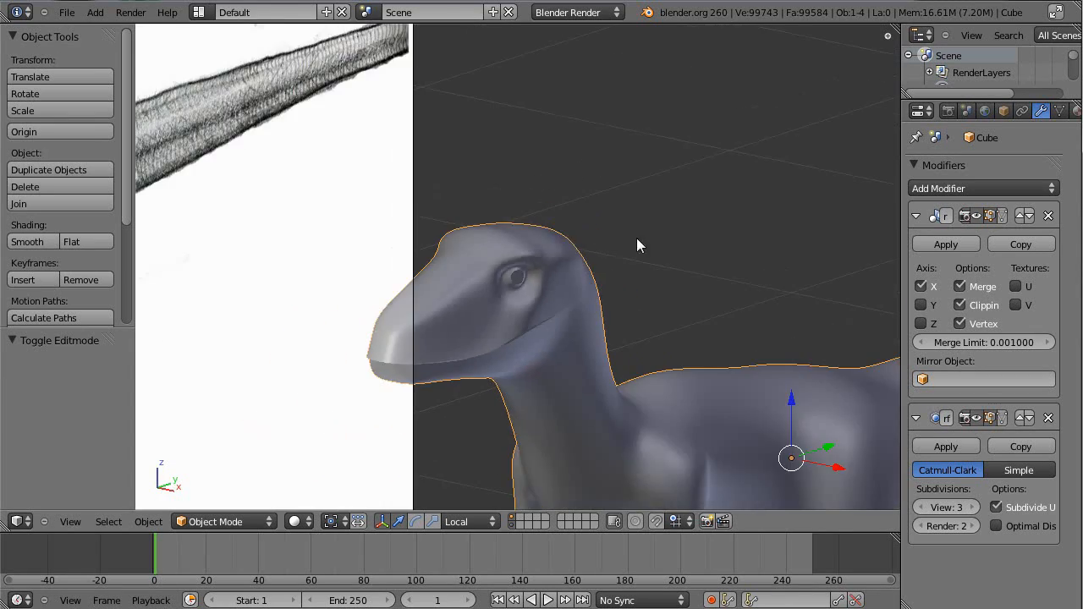
pyautogui.moveTo(626, 242)
pyautogui.mouseDown(button='middle')
pyautogui.moveTo(458, 230)
pyautogui.moveTo(470, 227)
pyautogui.mouseUp(button='middle')
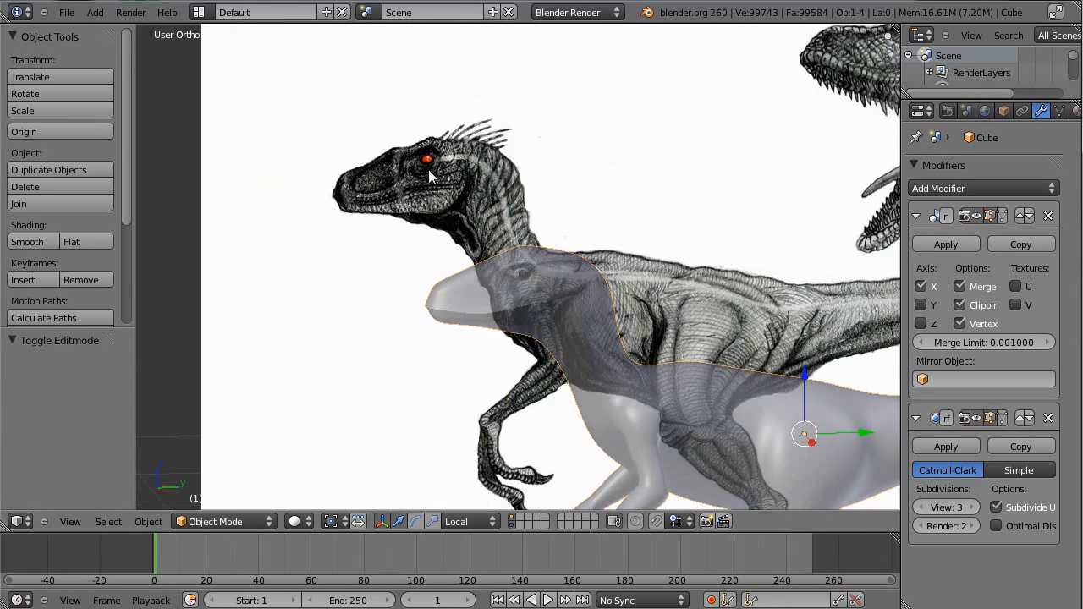
pyautogui.press('KP_3')
pyautogui.scroll(10, 535, 172)
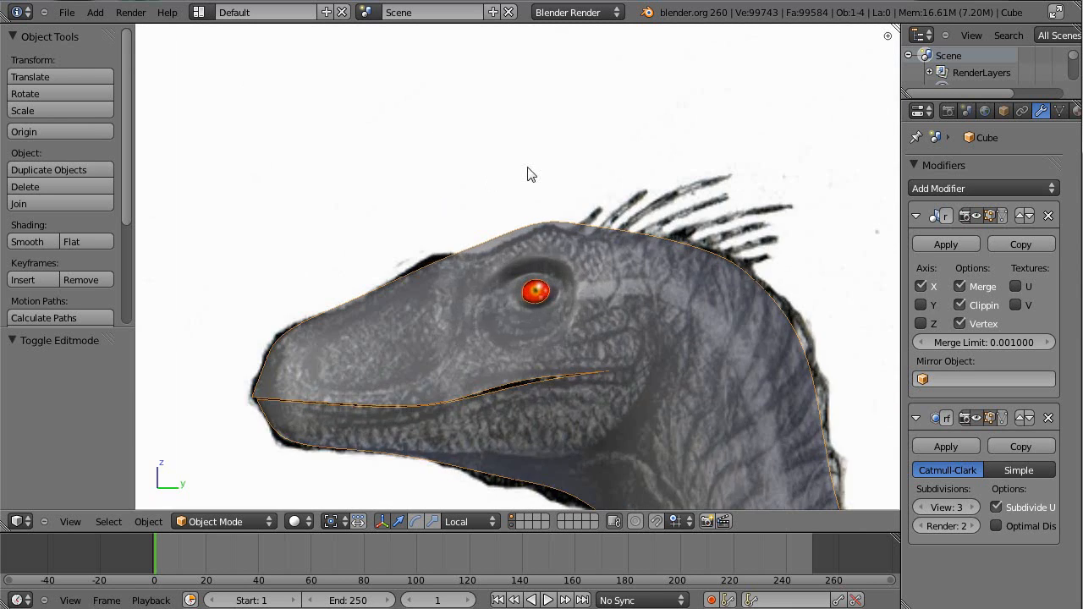
pyautogui.keyDown('shift'); pyautogui.moveTo(664, 231); pyautogui.dragTo(539, 225, button='middle'); pyautogui.keyUp('shift')
pyautogui.scroll(-5, 592, 266)
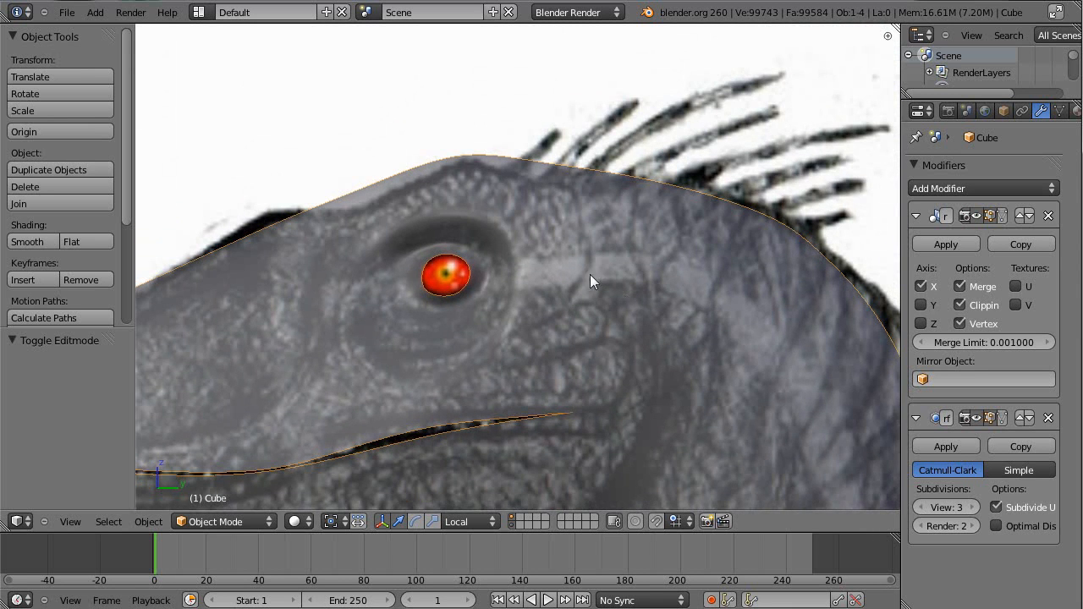
pyautogui.scroll(-4, 483, 293)
pyautogui.moveTo(484, 292); pyautogui.dragTo(564, 203, button='middle')
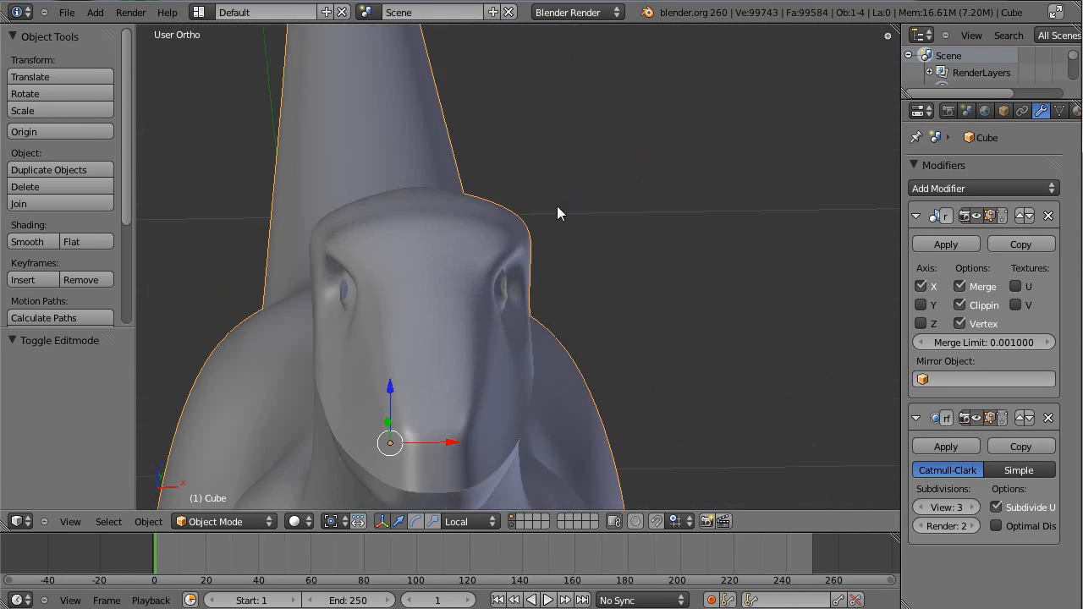
# Shift the brow vertex above the eye sideways along X to refine the head's width
pyautogui.press('Tab')
pyautogui.moveTo(498, 230); pyautogui.dragTo(550, 279, button='middle')
pyautogui.moveTo(580, 217); pyautogui.dragTo(622, 218, button='middle')
pyautogui.press('g')
pyautogui.press('x')
pyautogui.click(539, 211)
pyautogui.moveTo(588, 219); pyautogui.dragTo(559, 228)
pyautogui.rightClick(536, 232)
pyautogui.press('a')
# Raise the two crown outline vertices behind the eye, moving the second about 0.026 back and 0.029 up
pyautogui.press('KP_3')
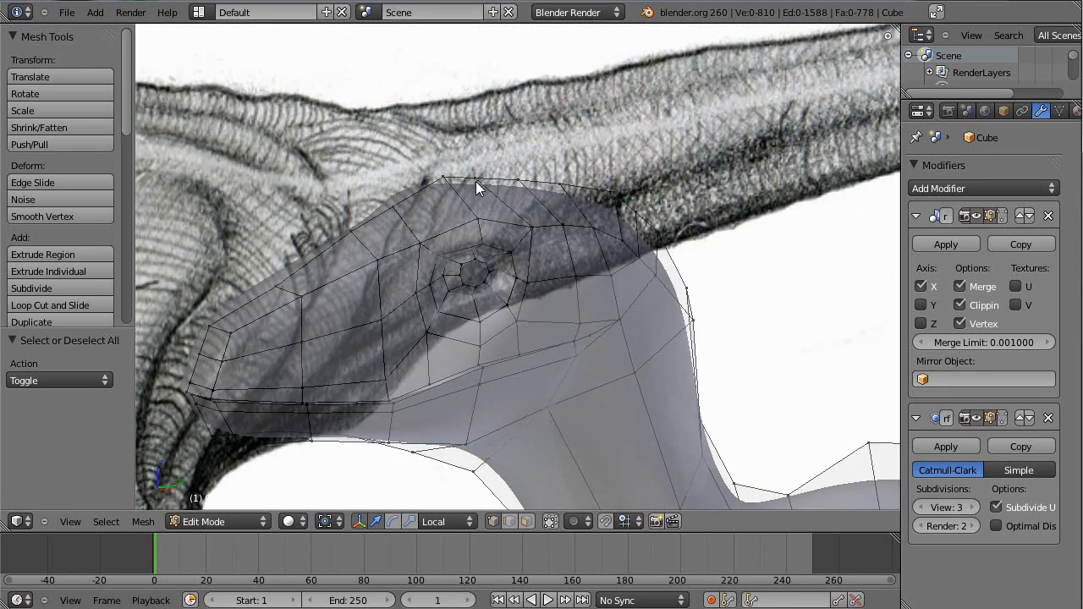
pyautogui.scroll(3, 545, 224)
pyautogui.keyDown('shift'); pyautogui.moveTo(544, 224); pyautogui.dragTo(440, 254, button='middle'); pyautogui.keyUp('shift')
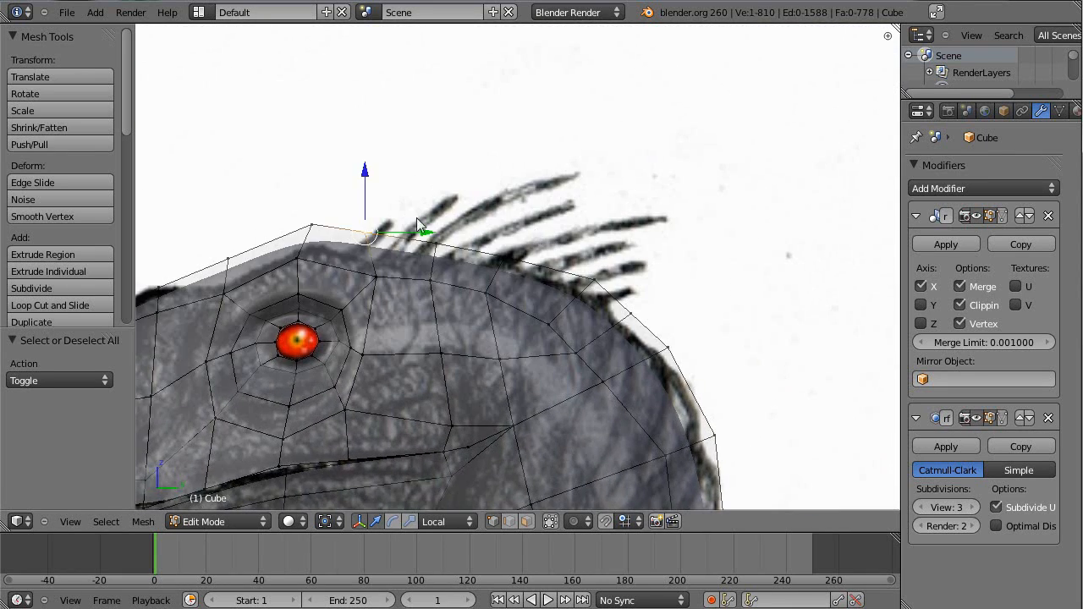
pyautogui.press('g')
pyautogui.click(423, 201)
pyautogui.rightClick(449, 213)
pyautogui.press('g')
pyautogui.click(481, 196)
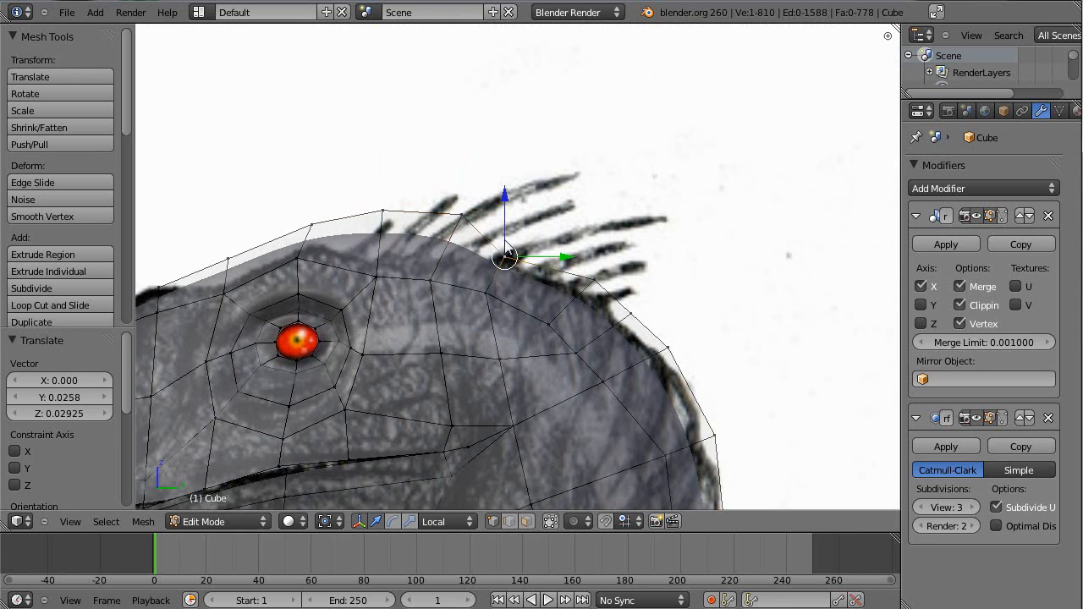
# Pull the following outline vertices around the back of the head outward to round the skull's profile
pyautogui.press('g')
pyautogui.click(545, 215)
pyautogui.press('a')
pyautogui.click(591, 263)
pyautogui.rightClick(635, 305)
pyautogui.press('g')
pyautogui.click(680, 298)
pyautogui.press('a')
pyautogui.scroll(-3, 678, 310)
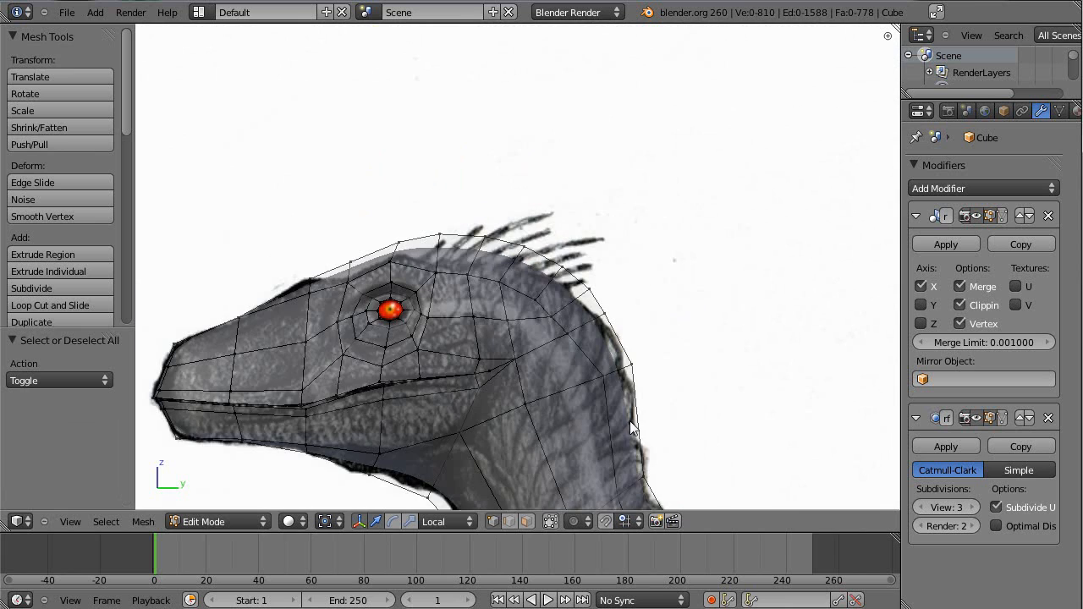
# Move the side vertex at the top of the neck about 0.030 forward and 0.030 down
pyautogui.scroll(3, 645, 317)
pyautogui.press('g')
pyautogui.click(652, 356)
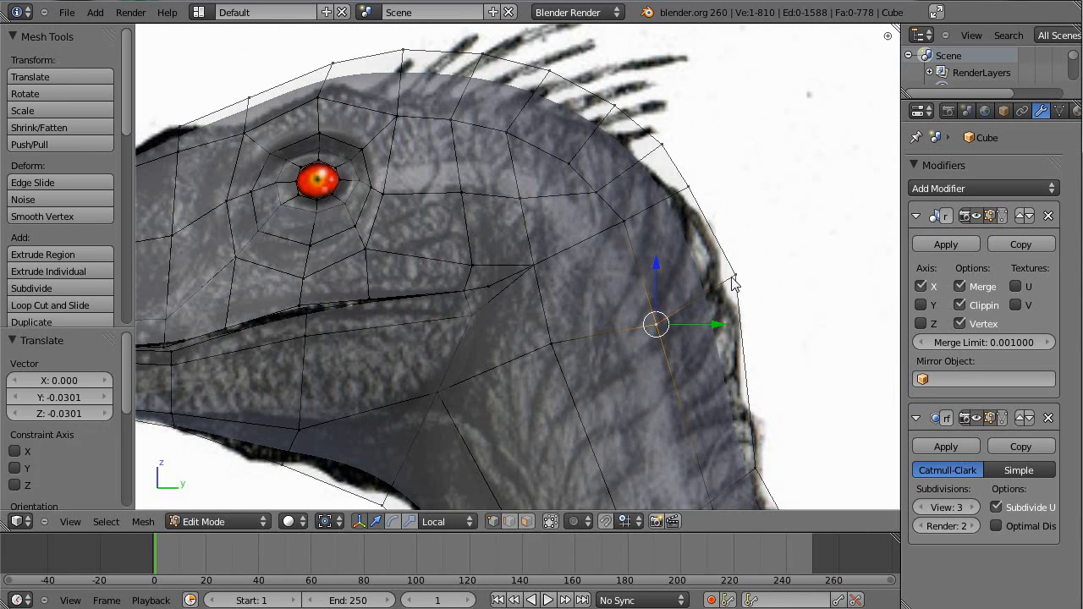
pyautogui.press('Tab')
pyautogui.scroll(-3, 420, 265)
pyautogui.moveTo(420, 265); pyautogui.dragTo(848, 248, button='middle')
pyautogui.press('Tab')
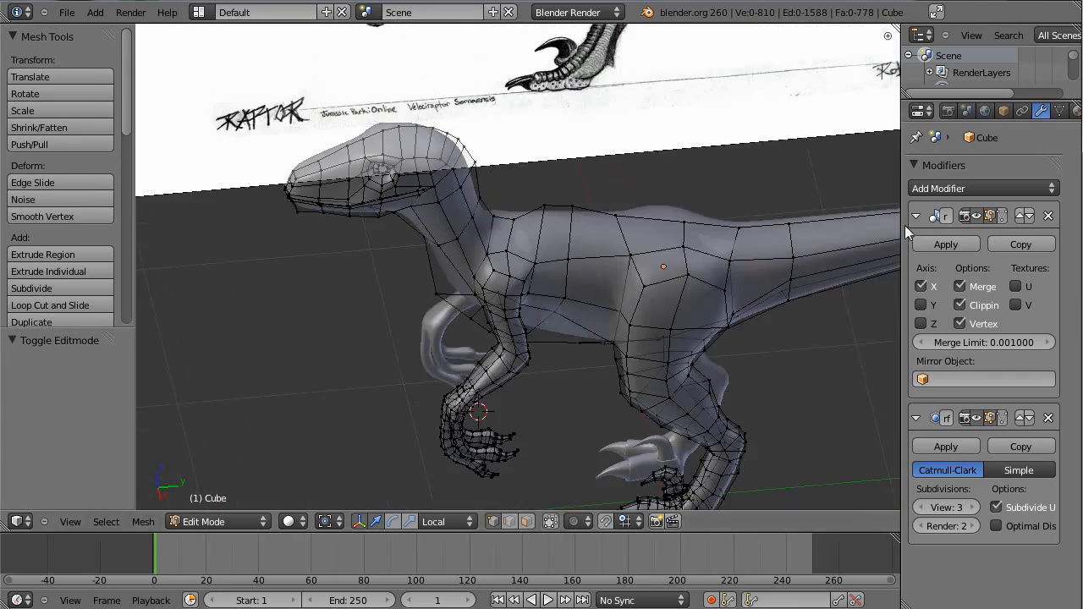
# Add a lengthwise edge loop beside the centre line, running over the head, neck, back and tail
pyautogui.moveTo(262, 222); pyautogui.dragTo(374, 205, button='middle')
pyautogui.scroll(4, 375, 206)
pyautogui.hotkey('ctrl', 'r')
pyautogui.click(446, 180)
pyautogui.click(427, 197)
pyautogui.moveTo(582, 205); pyautogui.dragTo(447, 218, button='middle')
pyautogui.press('KP_3')
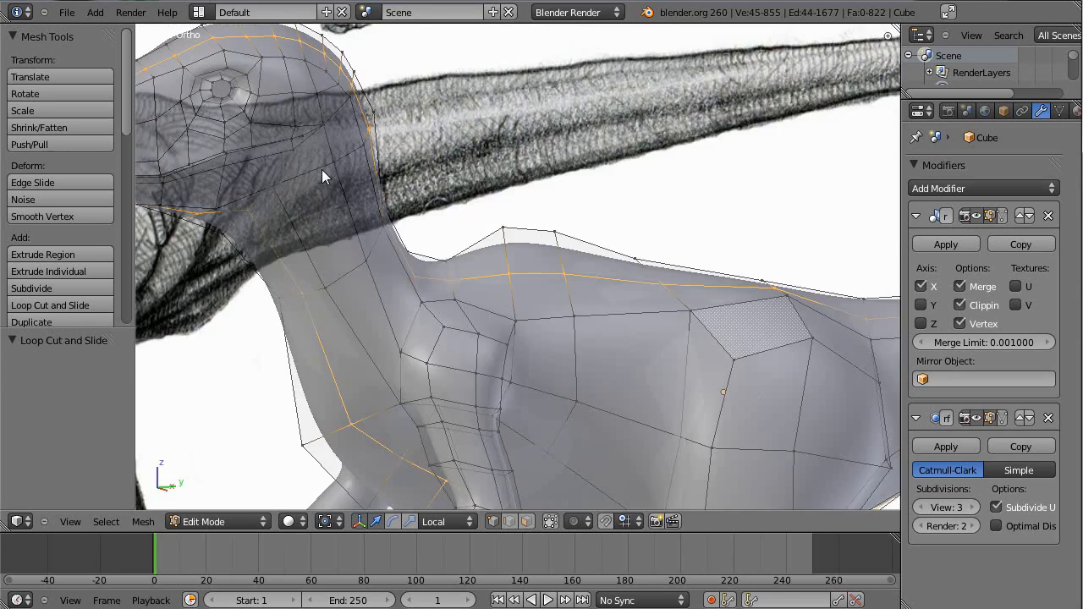
# Deselect the new loop's head and neck vertices and adjust its remaining body and tail part with Shrink/Fatten
pyautogui.keyDown('shift'); pyautogui.moveTo(359, 159); pyautogui.dragTo(532, 176, button='middle'); pyautogui.keyUp('shift')
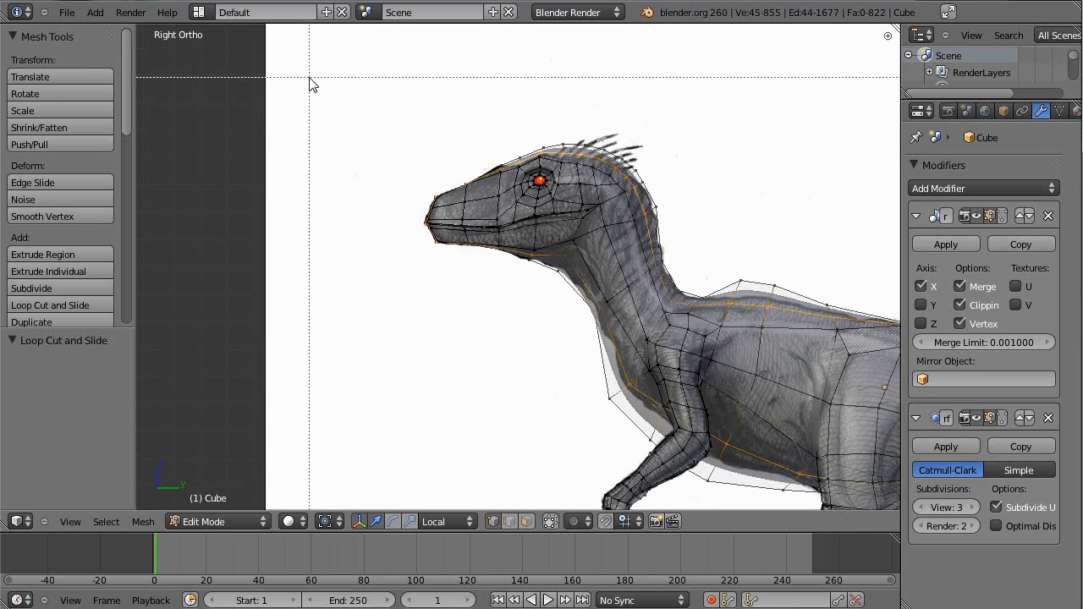
pyautogui.moveTo(438, 165); pyautogui.dragTo(650, 324)
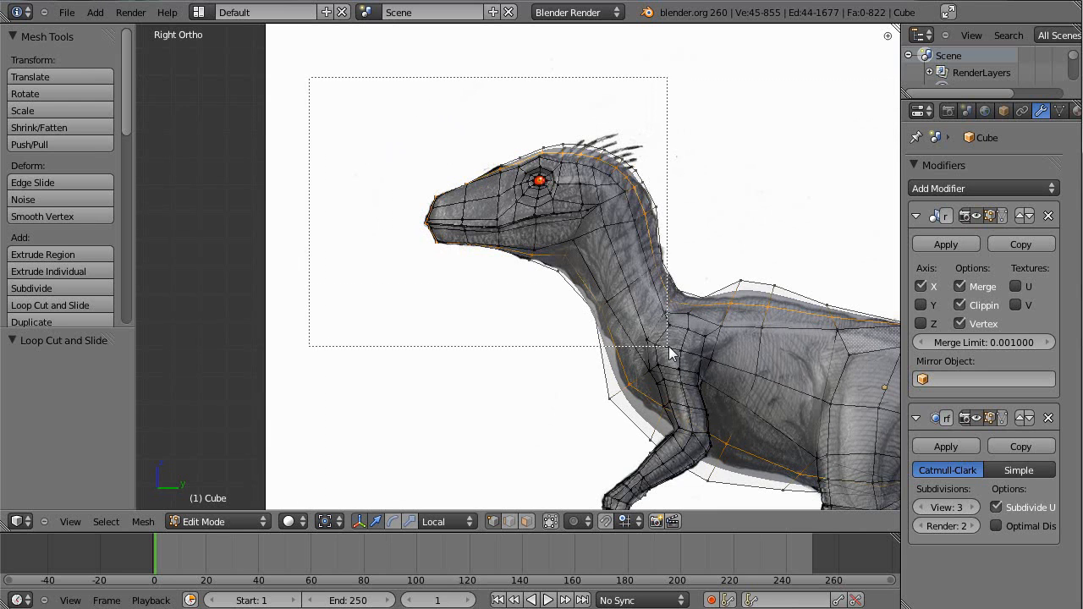
pyautogui.moveTo(663, 342); pyautogui.dragTo(721, 316, button='middle')
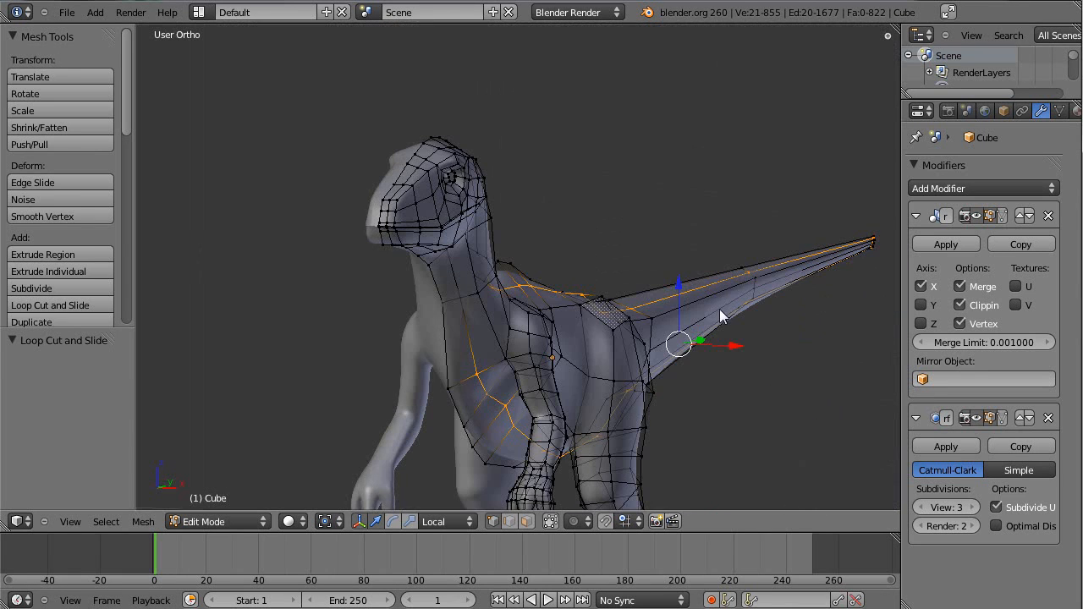
pyautogui.hotkey('alt', 's')
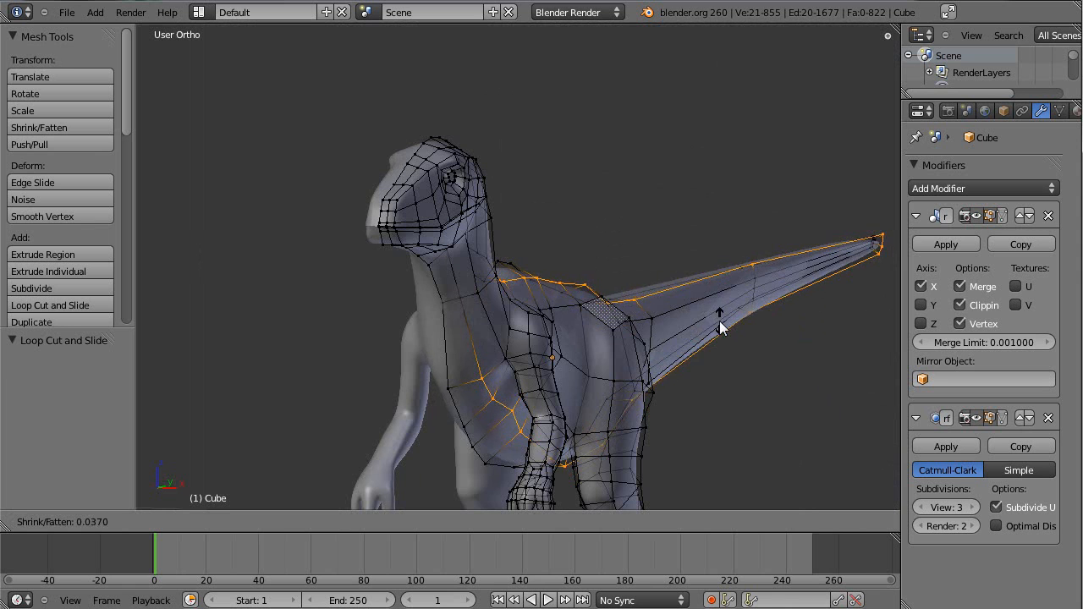
pyautogui.click(718, 319)
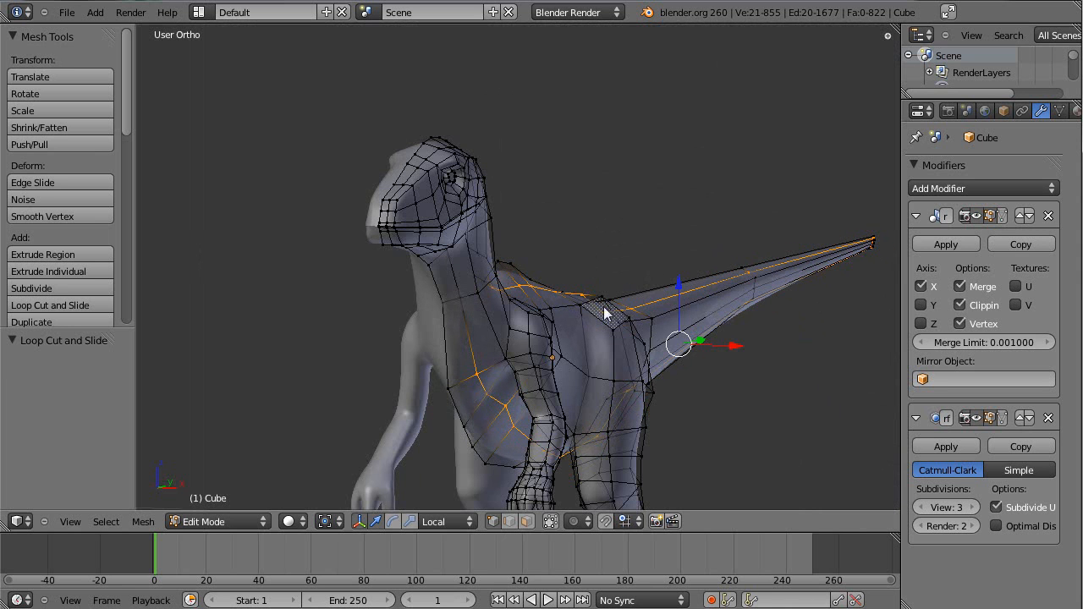
pyautogui.hotkey('alt', 's')
pyautogui.click(639, 326)
pyautogui.moveTo(640, 326); pyautogui.dragTo(380, 247, button='middle')
pyautogui.press('Tab')
pyautogui.scroll(3, 509, 289)
pyautogui.press('Tab')
pyautogui.press('KP_3')
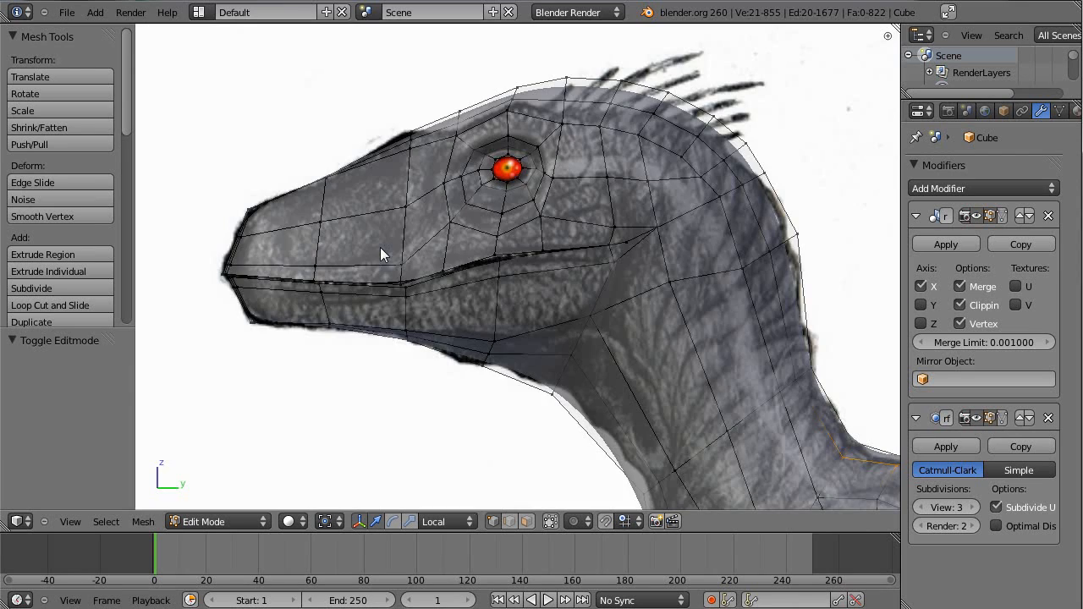
# Select the new loop's vertices over the crown and back of the head and shift them to round the skull
pyautogui.scroll(5, 446, 234)
pyautogui.scroll(-5, 411, 356)
pyautogui.moveTo(604, 296)
pyautogui.mouseDown(button='middle')
pyautogui.moveTo(452, 321)
pyautogui.moveTo(715, 259)
pyautogui.moveTo(554, 268)
pyautogui.moveTo(570, 258)
pyautogui.mouseUp(button='middle')
pyautogui.scroll(2, 570, 258)
pyautogui.rightClick(640, 197)
pyautogui.keyDown('shift'); pyautogui.rightClick(662, 241); pyautogui.keyUp('shift')
pyautogui.keyDown('shift'); pyautogui.rightClick(673, 277); pyautogui.keyUp('shift')
pyautogui.keyDown('shift'); pyautogui.rightClick(582, 171); pyautogui.keyUp('shift')
pyautogui.keyDown('shift'); pyautogui.rightClick(530, 131); pyautogui.keyUp('shift')
pyautogui.rightClick(533, 151)
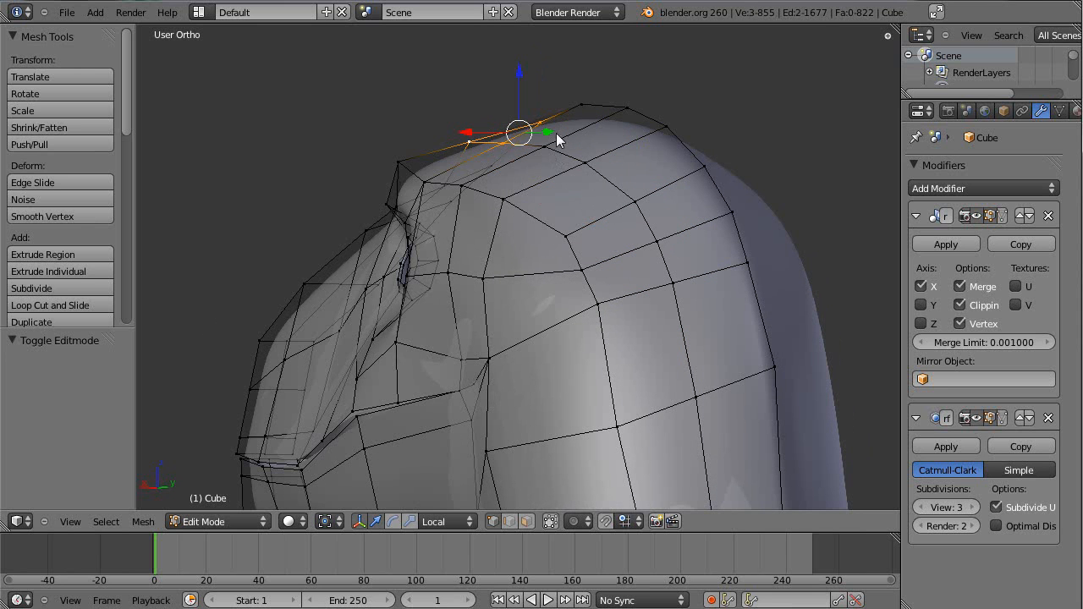
pyautogui.keyDown('shift'); pyautogui.rightClick(492, 146); pyautogui.keyUp('shift')
pyautogui.keyDown('shift'); pyautogui.rightClick(583, 160); pyautogui.keyUp('shift')
pyautogui.keyDown('shift'); pyautogui.rightClick(631, 198); pyautogui.keyUp('shift')
pyautogui.keyDown('shift'); pyautogui.rightClick(657, 243); pyautogui.keyUp('shift')
pyautogui.keyDown('shift'); pyautogui.rightClick(672, 299); pyautogui.keyUp('shift')
pyautogui.moveTo(673, 300); pyautogui.dragTo(582, 306, button='middle')
pyautogui.moveTo(611, 155); pyautogui.dragTo(614, 142)
pyautogui.moveTo(542, 202); pyautogui.dragTo(532, 201)
pyautogui.press('a')
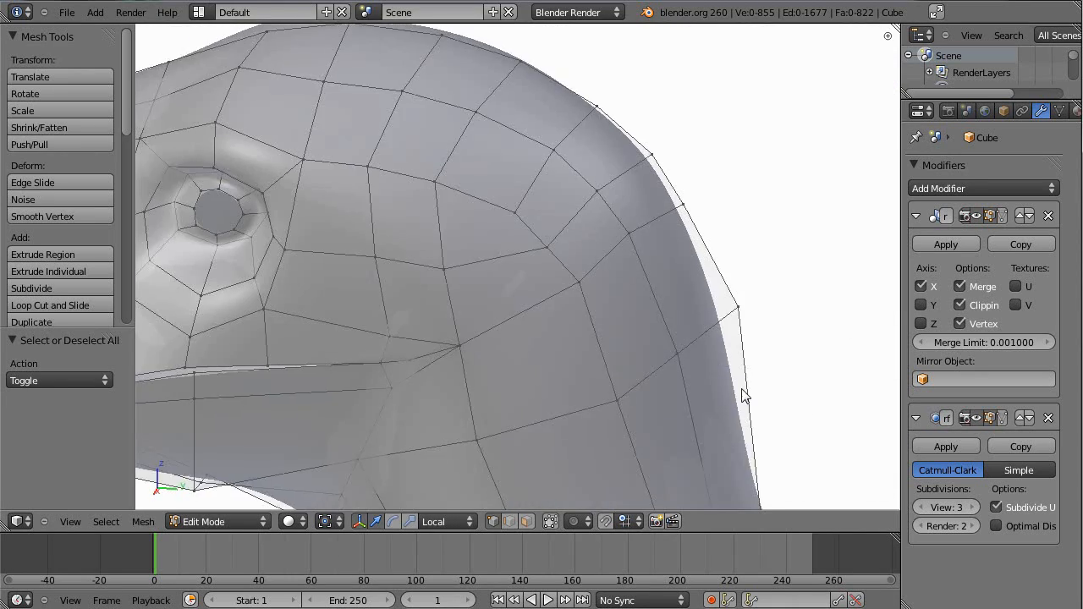
# Move the new loop's vertex on the upper nape about 0.012 back along Y
pyautogui.keyDown('shift'); pyautogui.moveTo(742, 392); pyautogui.dragTo(596, 291, button='middle'); pyautogui.keyUp('shift')
pyautogui.rightClick(597, 290)
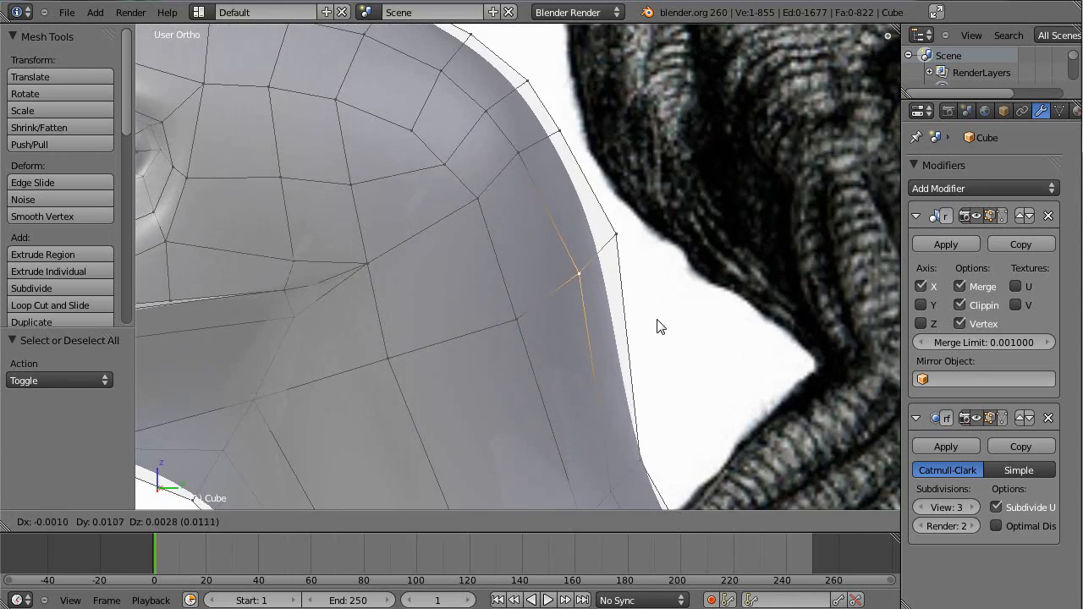
pyautogui.click(657, 322)
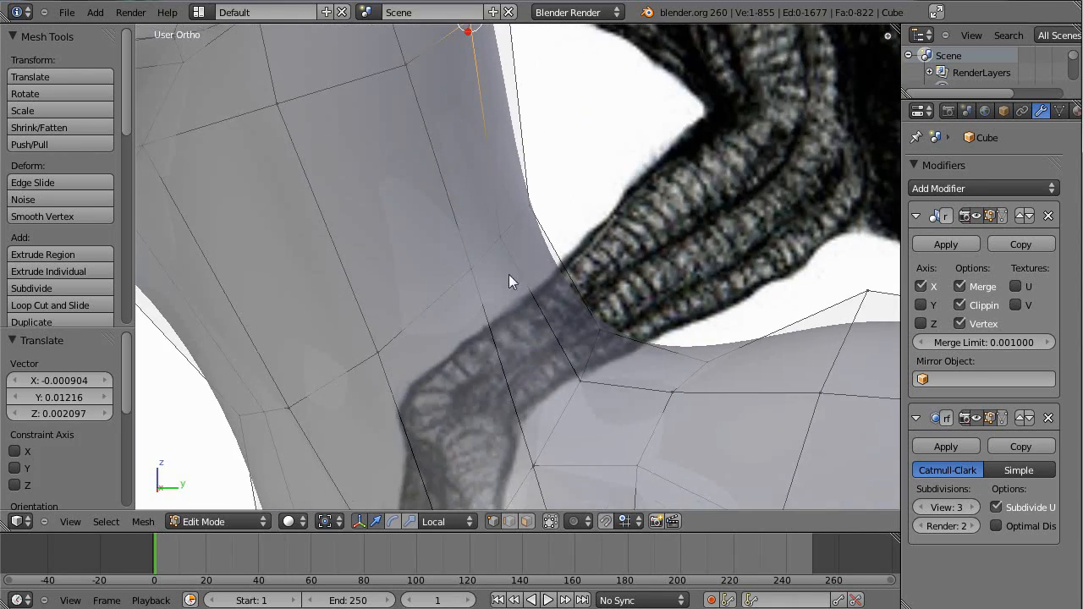
# Move the next two loop vertices down the nape backward to even out the neck's rear contour
pyautogui.rightClick(506, 242)
pyautogui.press('g')
pyautogui.click(538, 240)
pyautogui.press('g')
pyautogui.click(524, 243)
pyautogui.rightClick(590, 377)
pyautogui.press('g')
pyautogui.click(623, 378)
pyautogui.press('a')
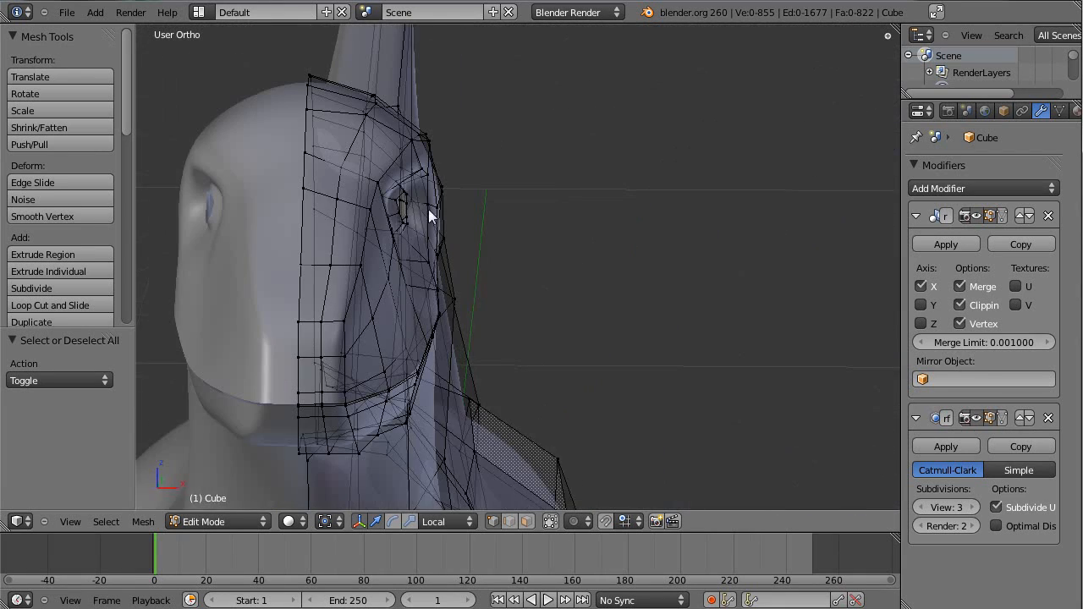
# Examine the head mesh from several angles and the head in the reference drawing up close
pyautogui.moveTo(428, 212); pyautogui.dragTo(342, 236, button='middle')
pyautogui.moveTo(281, 215); pyautogui.dragTo(526, 247, button='middle')
pyautogui.scroll(-5, 525, 247)
pyautogui.moveTo(604, 267); pyautogui.dragTo(764, 322, button='middle')
pyautogui.scroll(2, 472, 291)
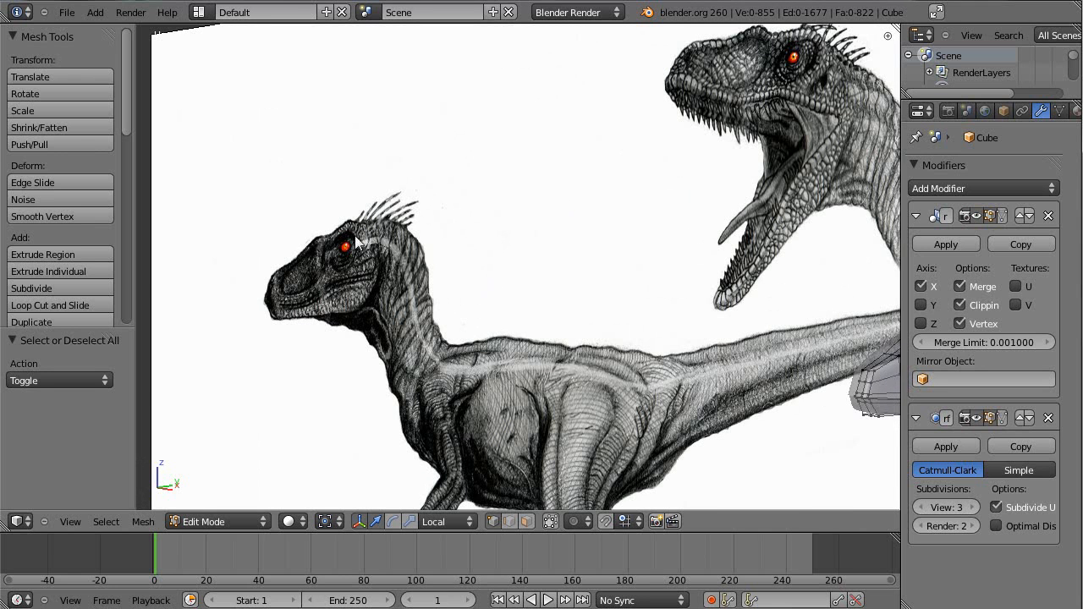
pyautogui.keyDown('shift'); pyautogui.moveTo(458, 239); pyautogui.dragTo(391, 202, button='middle'); pyautogui.keyUp('shift')
pyautogui.scroll(4, 611, 200)
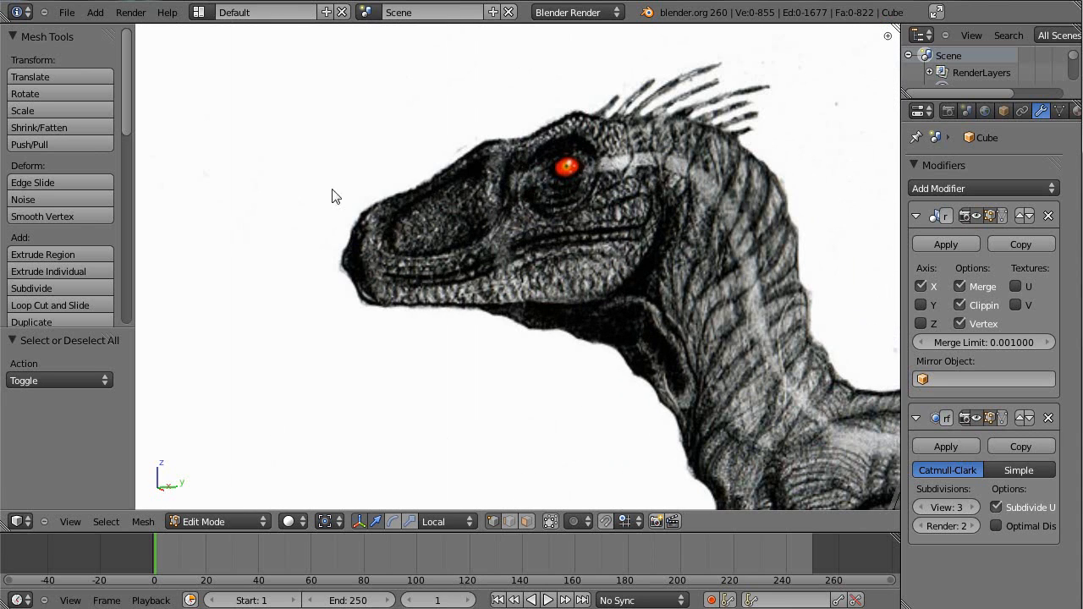
# Examine the head and body in the reference drawings and compare them with the raptor mesh from several angles
pyautogui.scroll(-6, 655, 188)
pyautogui.keyDown('shift'); pyautogui.moveTo(751, 147); pyautogui.dragTo(502, 221, button='middle'); pyautogui.keyUp('shift')
pyautogui.keyDown('shift'); pyautogui.moveTo(628, 217); pyautogui.dragTo(578, 179, button='middle'); pyautogui.keyUp('shift')
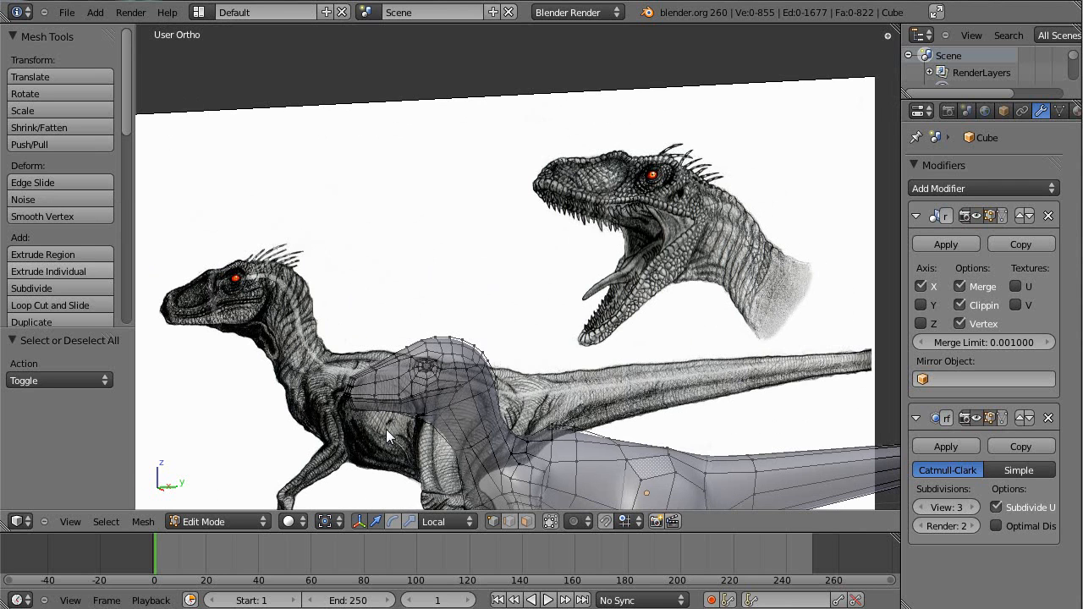
pyautogui.moveTo(429, 392); pyautogui.dragTo(575, 371, button='middle')
pyautogui.moveTo(659, 328); pyautogui.dragTo(773, 247, button='middle')
pyautogui.press('KP_3')
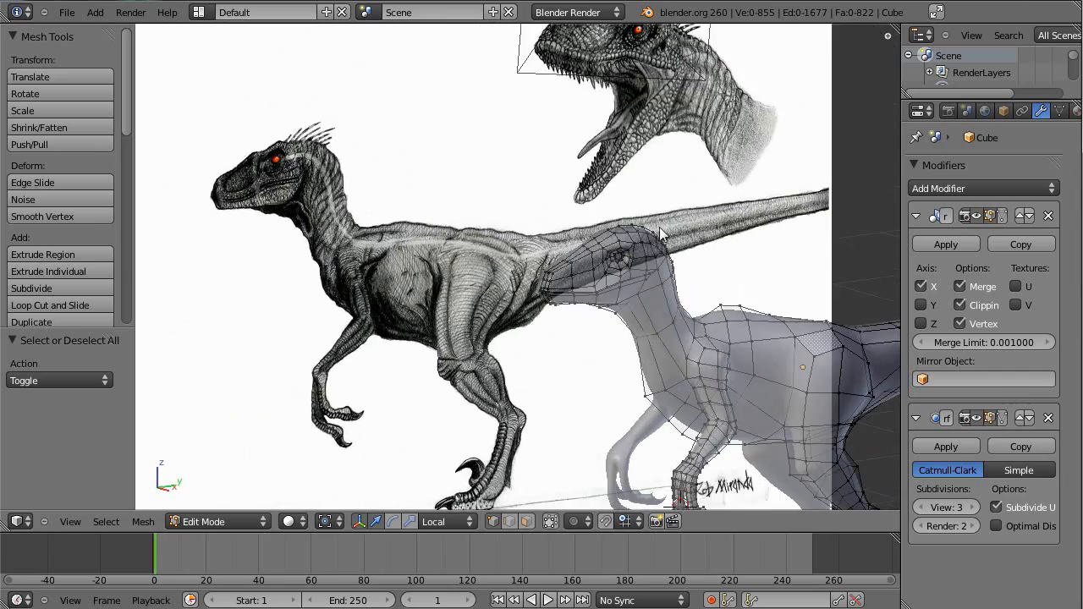
pyautogui.scroll(8, 668, 211)
pyautogui.keyDown('shift'); pyautogui.moveTo(775, 189); pyautogui.dragTo(553, 274, button='middle'); pyautogui.keyUp('shift')
pyautogui.scroll(-4, 553, 275)
pyautogui.scroll(-5, 372, 212)
pyautogui.moveTo(373, 212); pyautogui.dragTo(331, 182, button='middle')
pyautogui.scroll(10, 573, 243)
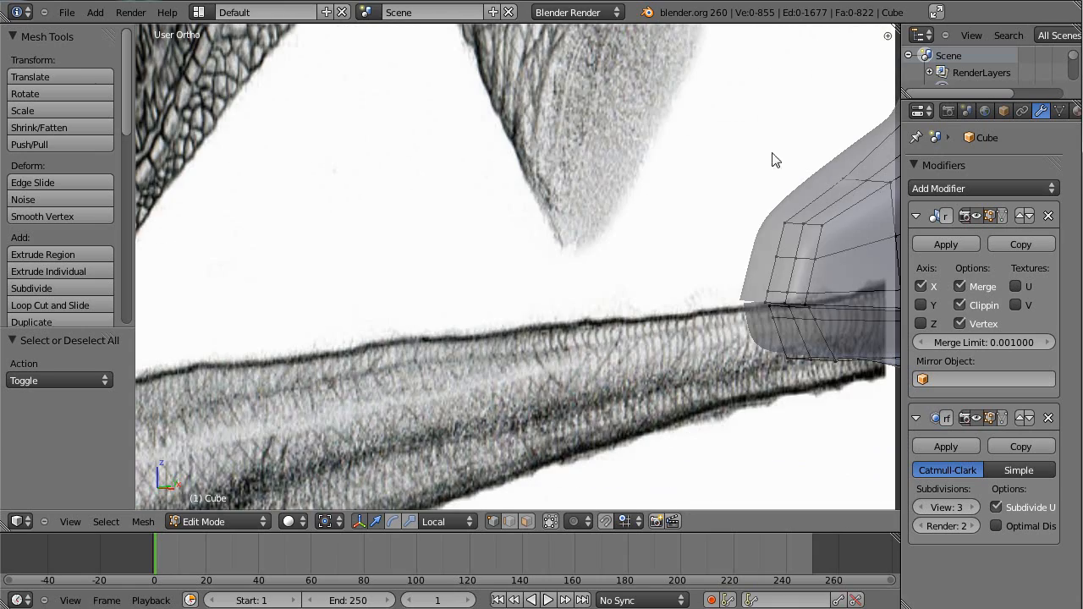
pyautogui.scroll(-10, 859, 208)
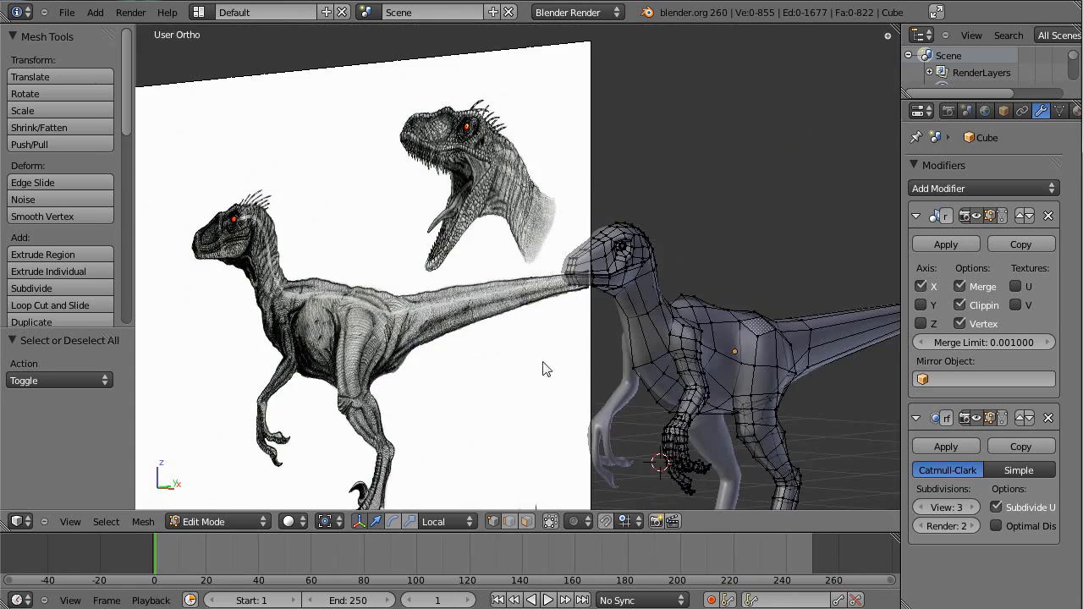
pyautogui.scroll(5, 605, 392)
pyautogui.scroll(-2, 685, 275)
pyautogui.scroll(-2, 676, 285)
pyautogui.scroll(3, 477, 256)
pyautogui.scroll(2, 686, 229)
pyautogui.scroll(-1, 737, 246)
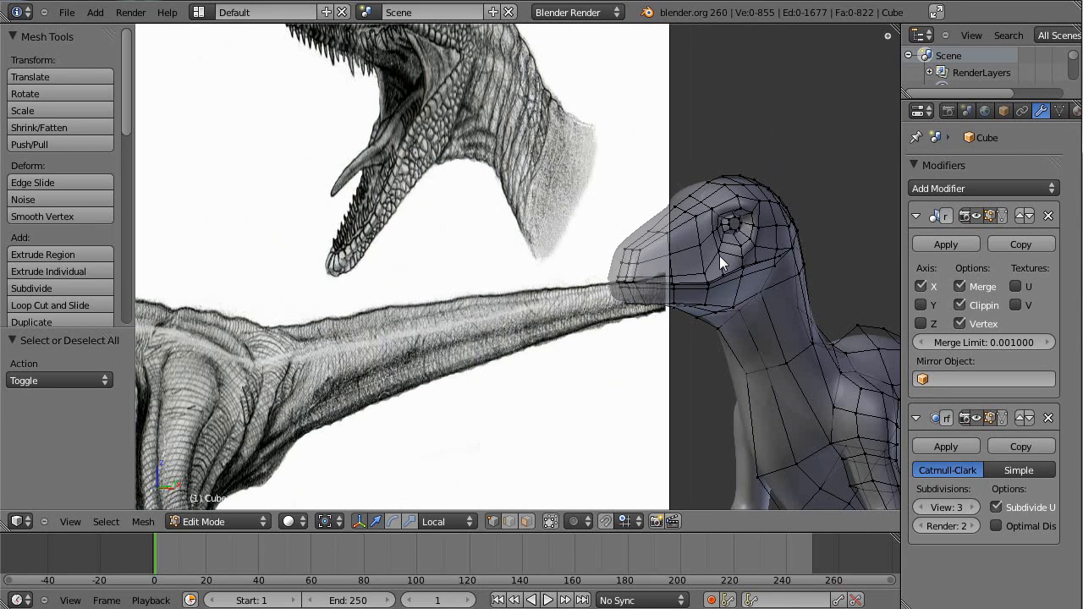
# Select the ten faces covering the top of the snout and the forehead above the eye in face select mode
pyautogui.scroll(5, 719, 255)
pyautogui.keyDown('shift'); pyautogui.moveTo(719, 241); pyautogui.dragTo(440, 359, button='middle'); pyautogui.keyUp('shift')
pyautogui.moveTo(592, 334); pyautogui.dragTo(644, 330, button='middle')
pyautogui.hotkey('ctrl', 'Tab')
pyautogui.click(612, 364)
pyautogui.scroll(4, 584, 370)
pyautogui.rightClick(550, 371)
pyautogui.moveTo(686, 295); pyautogui.dragTo(581, 269, button='middle')
pyautogui.keyDown('shift'); pyautogui.rightClick(700, 273); pyautogui.keyUp('shift')
pyautogui.keyDown('shift'); pyautogui.rightClick(670, 270); pyautogui.keyUp('shift')
pyautogui.keyDown('shift'); pyautogui.rightClick(720, 227); pyautogui.keyUp('shift')
pyautogui.keyDown('shift'); pyautogui.rightClick(688, 209); pyautogui.keyUp('shift')
pyautogui.keyDown('shift'); pyautogui.rightClick(753, 182); pyautogui.keyUp('shift')
pyautogui.keyDown('shift'); pyautogui.rightClick(739, 182); pyautogui.keyUp('shift')
pyautogui.keyDown('shift'); pyautogui.rightClick(719, 169); pyautogui.keyUp('shift')
pyautogui.keyDown('shift'); pyautogui.rightClick(766, 177); pyautogui.keyUp('shift')
pyautogui.moveTo(766, 176); pyautogui.dragTo(389, 148, button='middle')
pyautogui.keyDown('shift'); pyautogui.moveTo(570, 195); pyautogui.dragTo(721, 213, button='middle'); pyautogui.keyUp('shift')
pyautogui.keyDown('shift'); pyautogui.rightClick(582, 160); pyautogui.keyUp('shift')
pyautogui.keyDown('shift'); pyautogui.rightClick(516, 126); pyautogui.keyUp('shift')
# Try extruding the snout-top and forehead faces slightly, moving them about 0.017 inward along local X
pyautogui.moveTo(620, 253); pyautogui.dragTo(475, 312, button='middle')
pyautogui.press('e')
pyautogui.click(787, 200)
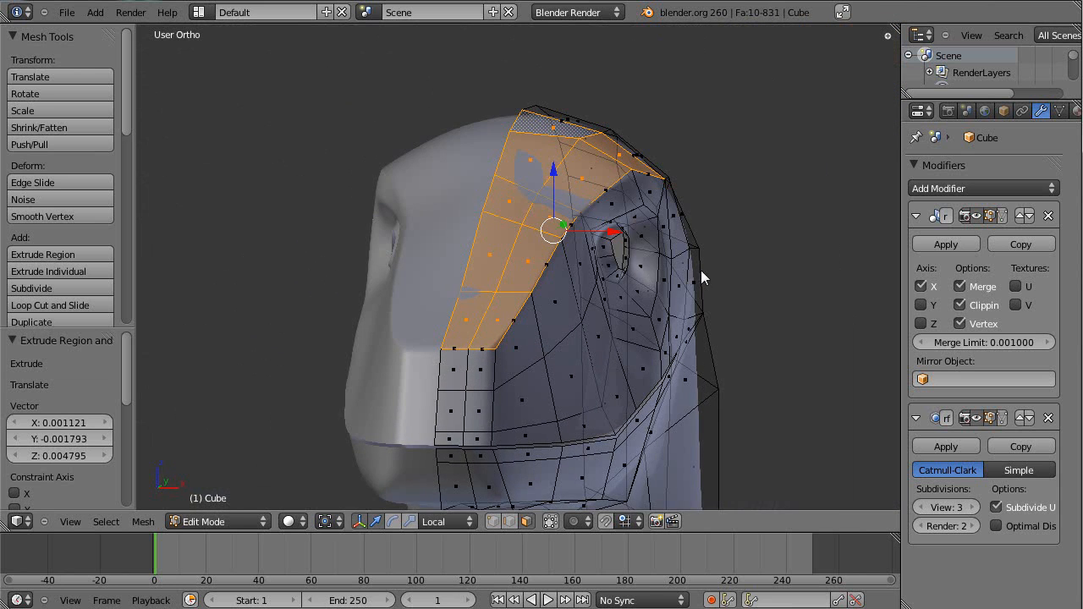
pyautogui.scroll(2, 677, 275)
pyautogui.press('g')
pyautogui.press('x')
pyautogui.press('x')
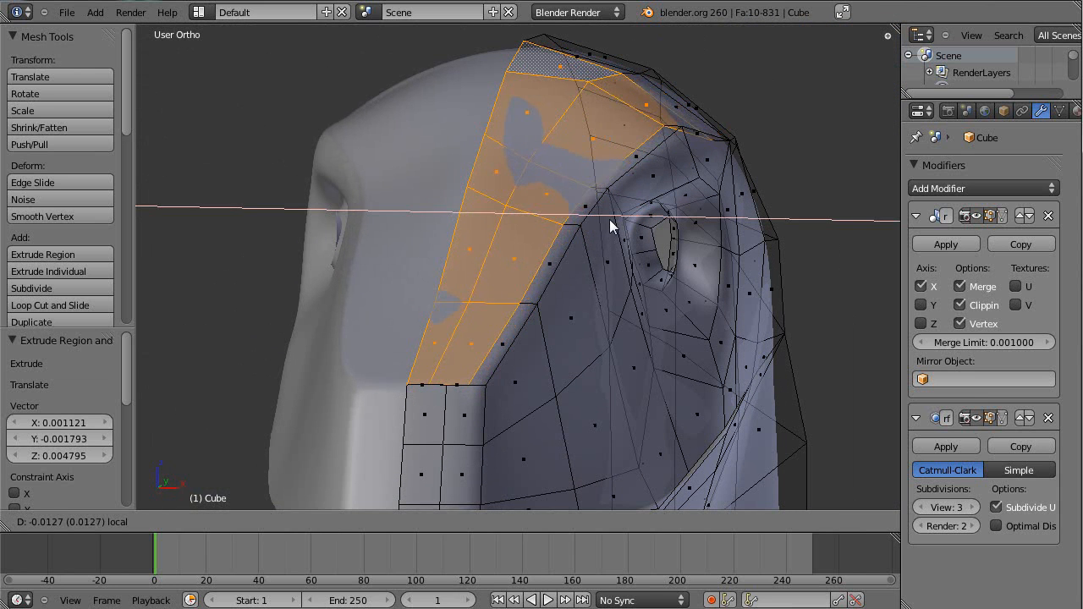
pyautogui.click(603, 218)
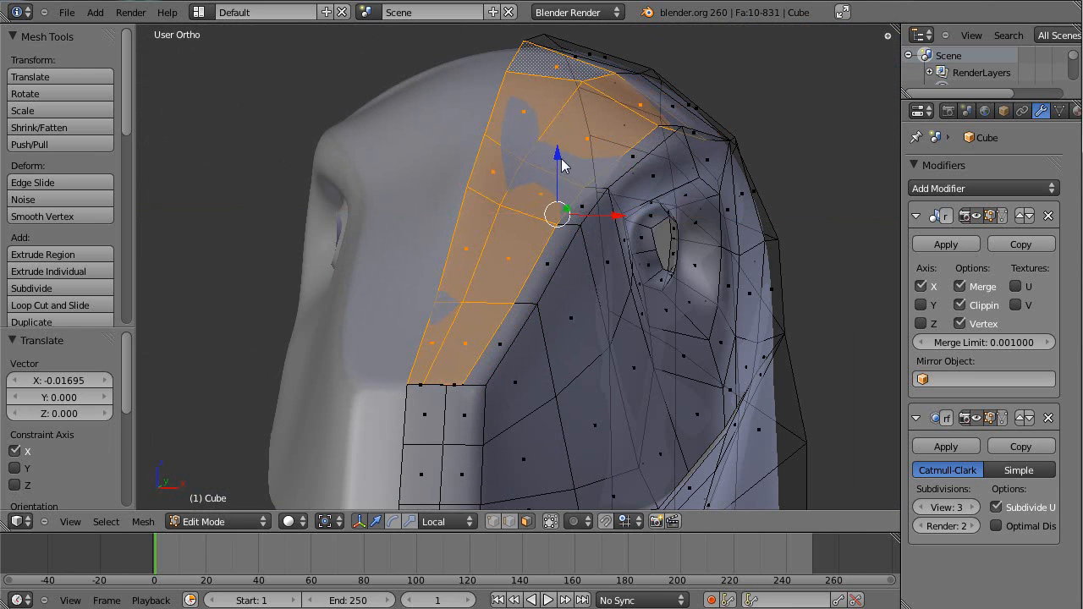
# Lower the extruded snout-top faces about 0.010 along local Z and scale them to about 0.87 along Y
pyautogui.press('g')
pyautogui.press('z')
pyautogui.press('z')
pyautogui.click(670, 224)
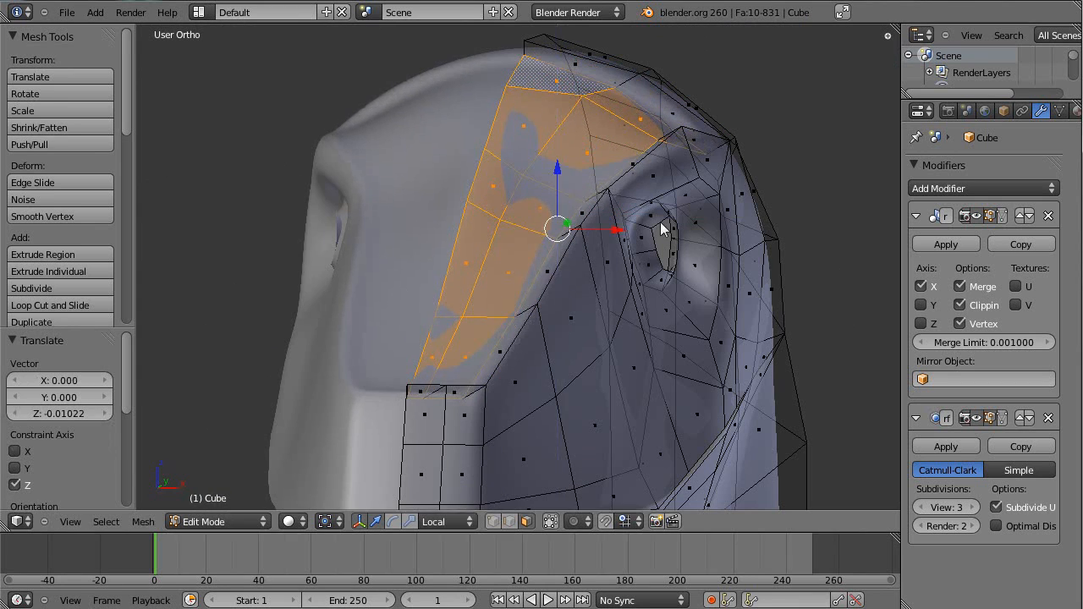
pyautogui.moveTo(670, 220); pyautogui.dragTo(575, 231, button='middle')
pyautogui.scroll(-9, 615, 277)
pyautogui.scroll(4, 620, 289)
pyautogui.keyDown('shift'); pyautogui.moveTo(478, 318); pyautogui.dragTo(622, 358, button='middle'); pyautogui.keyUp('shift')
pyautogui.press('s')
pyautogui.press('y')
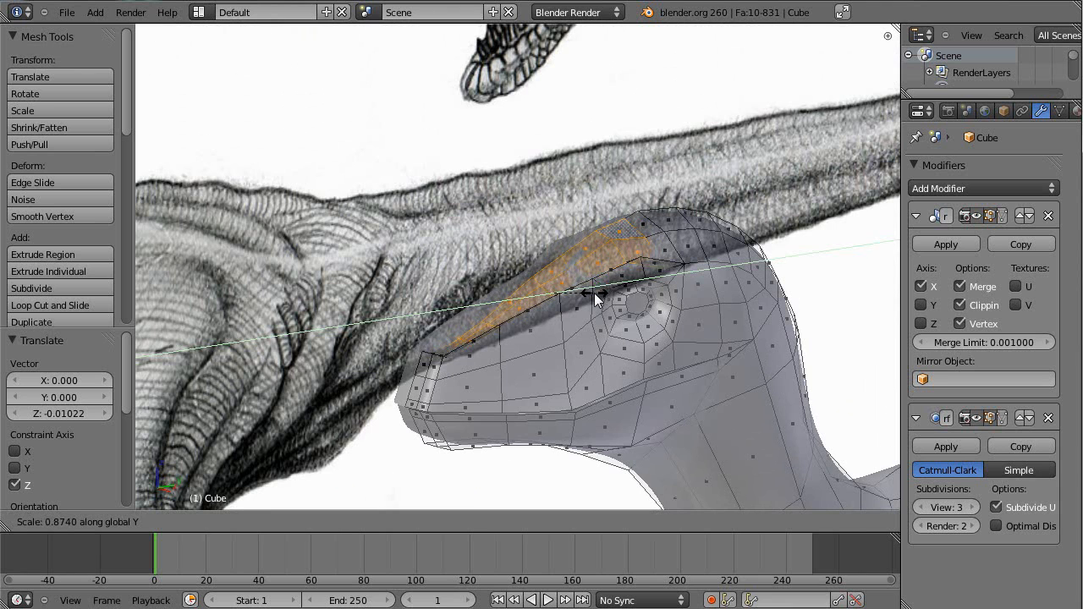
pyautogui.click(594, 293)
# Examine the smoothed head in Object Mode from the side and front to judge the raised snout ridge
pyautogui.moveTo(593, 292); pyautogui.dragTo(631, 295, button='middle')
pyautogui.press('Tab')
pyautogui.scroll(4, 577, 305)
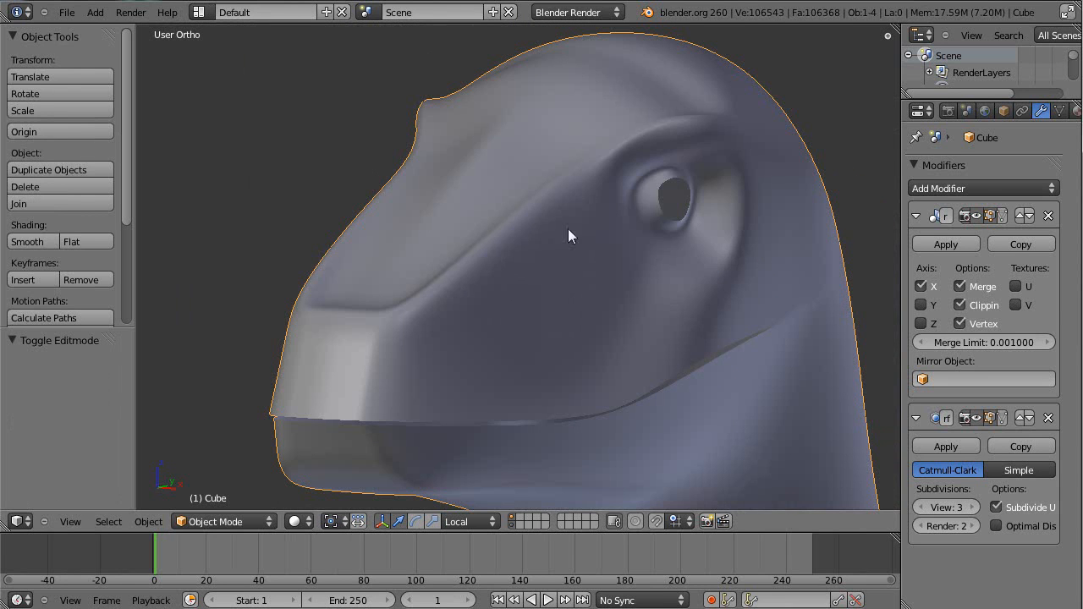
pyautogui.moveTo(843, 225); pyautogui.dragTo(555, 256, button='middle')
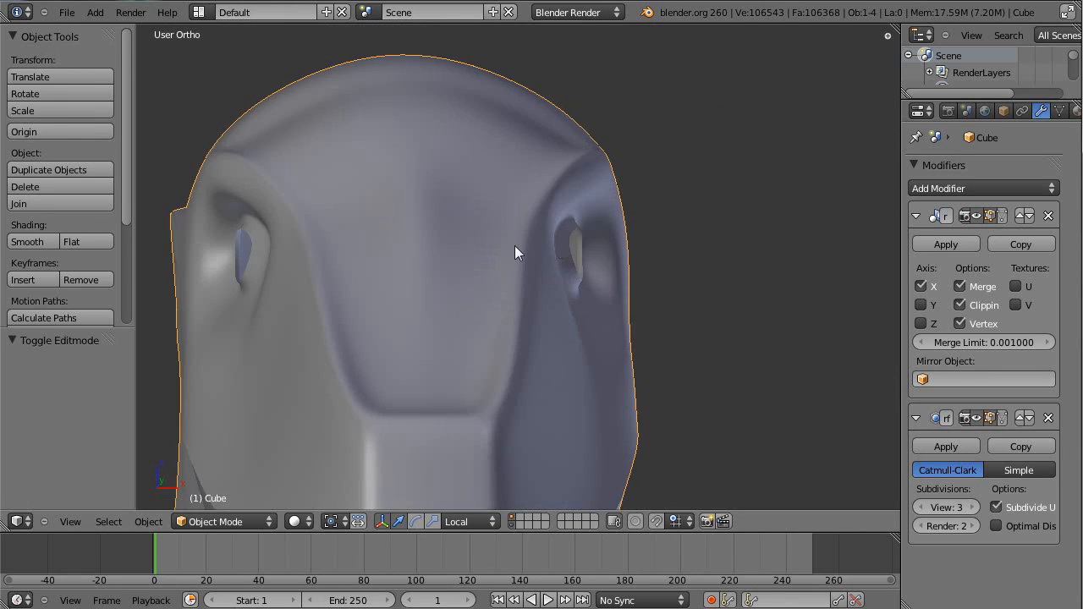
pyautogui.press('Tab')
pyautogui.scroll(-3, 512, 250)
pyautogui.moveTo(476, 259); pyautogui.dragTo(617, 313, button='middle')
pyautogui.press('Tab')
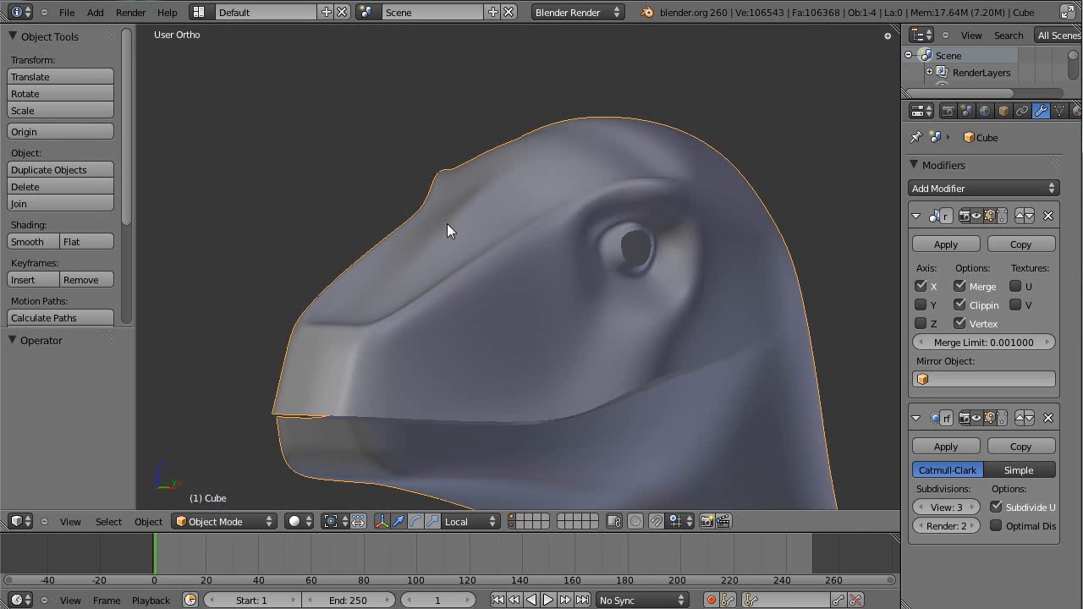
pyautogui.press('Tab')
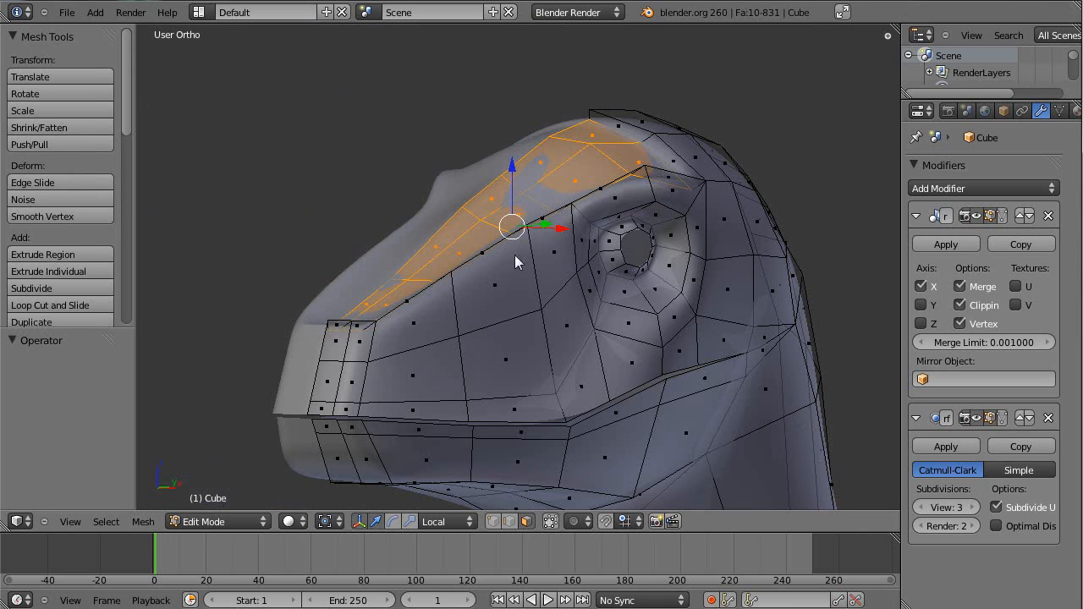
# Undo the extrusion of the snout-top and forehead faces along with its moves and scaling
pyautogui.hotkey('ctrl', 'z')
pyautogui.hotkey('ctrl', 'z')
pyautogui.hotkey('ctrl', 'z')
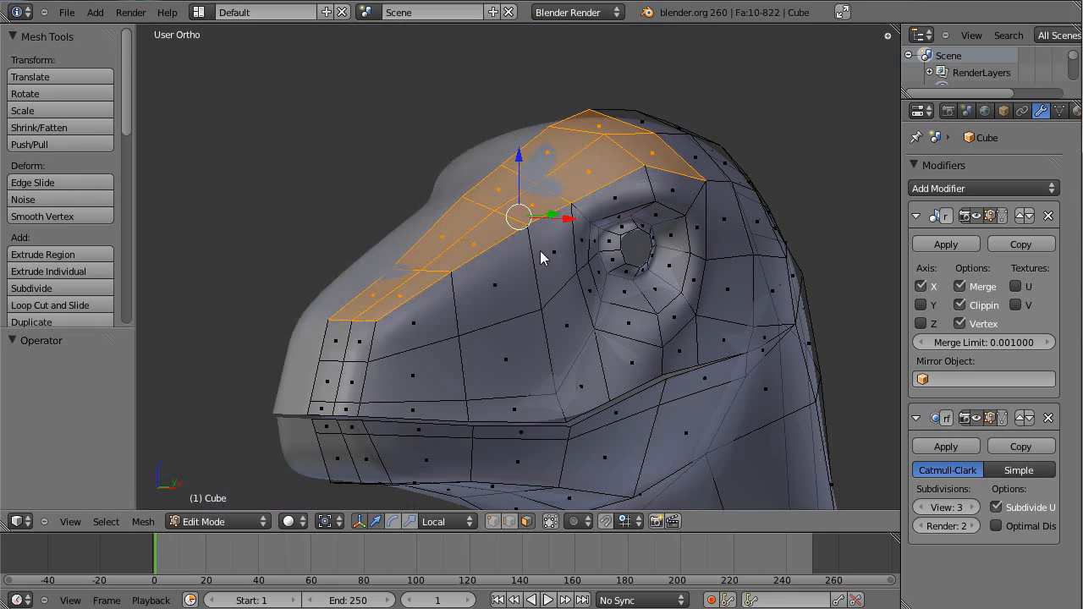
# Select the seven vertices of the edge loop just behind the snout tip, across the upper and lower jaw, in vertex mode
pyautogui.press('KP_3')
pyautogui.press('KP_3')
pyautogui.scroll(4, 435, 272)
pyautogui.keyDown('shift'); pyautogui.moveTo(258, 267); pyautogui.dragTo(849, 236, button='middle'); pyautogui.keyUp('shift')
pyautogui.scroll(2, 529, 265)
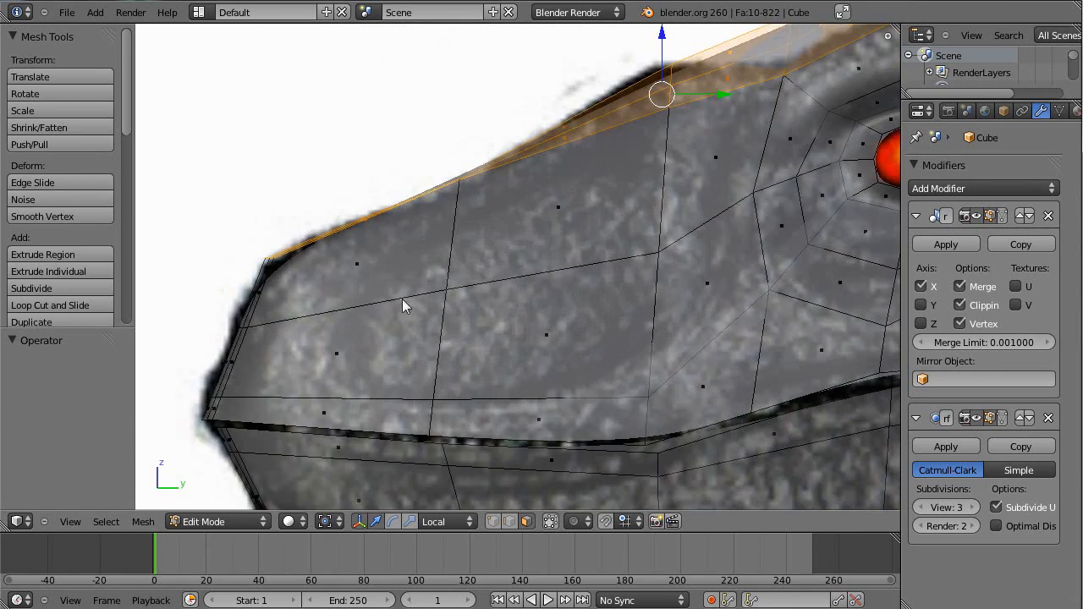
pyautogui.scroll(-4, 403, 311)
pyautogui.moveTo(368, 275); pyautogui.dragTo(545, 280, button='middle')
pyautogui.hotkey('ctrl', 'Tab')
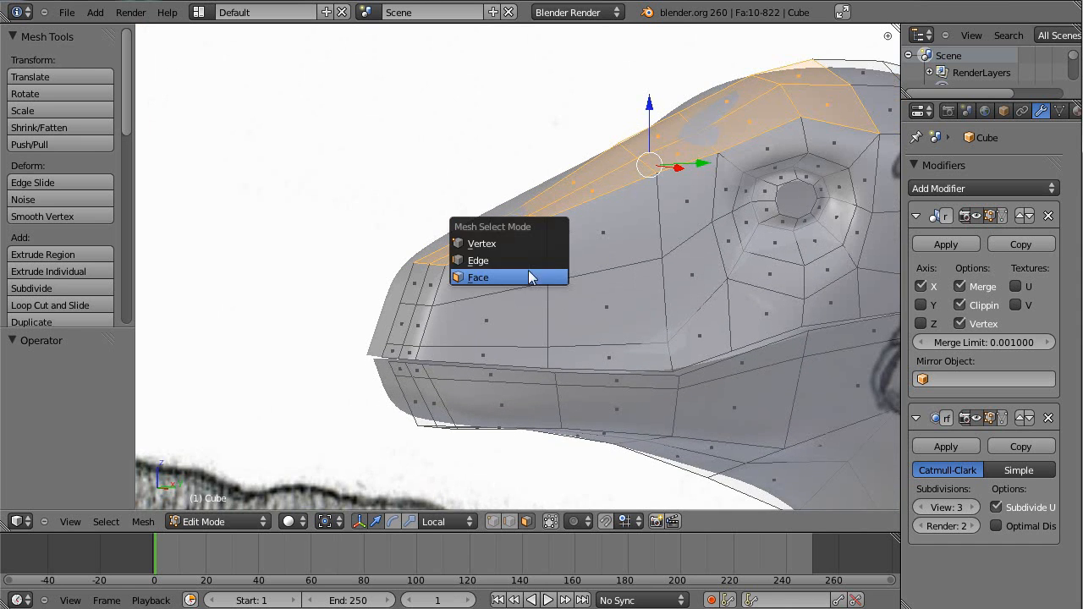
pyautogui.click(531, 245)
pyautogui.scroll(3, 437, 350)
pyautogui.rightClick(340, 430)
pyautogui.keyDown('shift'); pyautogui.rightClick(352, 402); pyautogui.keyUp('shift')
pyautogui.keyDown('shift'); pyautogui.rightClick(373, 334); pyautogui.keyUp('shift')
pyautogui.keyDown('shift'); pyautogui.rightClick(395, 258); pyautogui.keyUp('shift')
pyautogui.keyDown('shift'); pyautogui.moveTo(404, 441); pyautogui.dragTo(365, 245, button='middle'); pyautogui.keyUp('shift')
pyautogui.keyDown('shift'); pyautogui.rightClick(318, 243); pyautogui.keyUp('shift')
pyautogui.keyDown('shift'); pyautogui.rightClick(327, 269); pyautogui.keyUp('shift')
pyautogui.keyDown('shift'); pyautogui.rightClick(367, 356); pyautogui.keyUp('shift')
# Move the selected snout loop about 0.021 back along Y
pyautogui.press('KP_3')
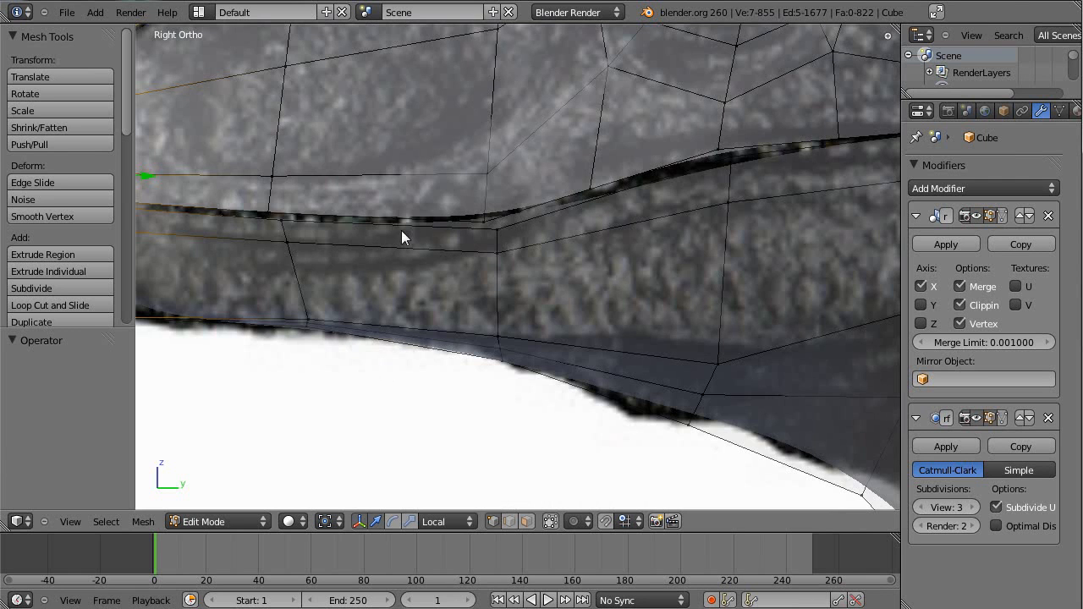
pyautogui.scroll(-5, 520, 302)
pyautogui.scroll(3, 442, 325)
pyautogui.scroll(-1, 442, 326)
pyautogui.moveTo(434, 307); pyautogui.dragTo(498, 304)
pyautogui.scroll(-3, 516, 301)
pyautogui.keyDown('shift'); pyautogui.moveTo(575, 325); pyautogui.dragTo(523, 314, button='middle'); pyautogui.keyUp('shift')
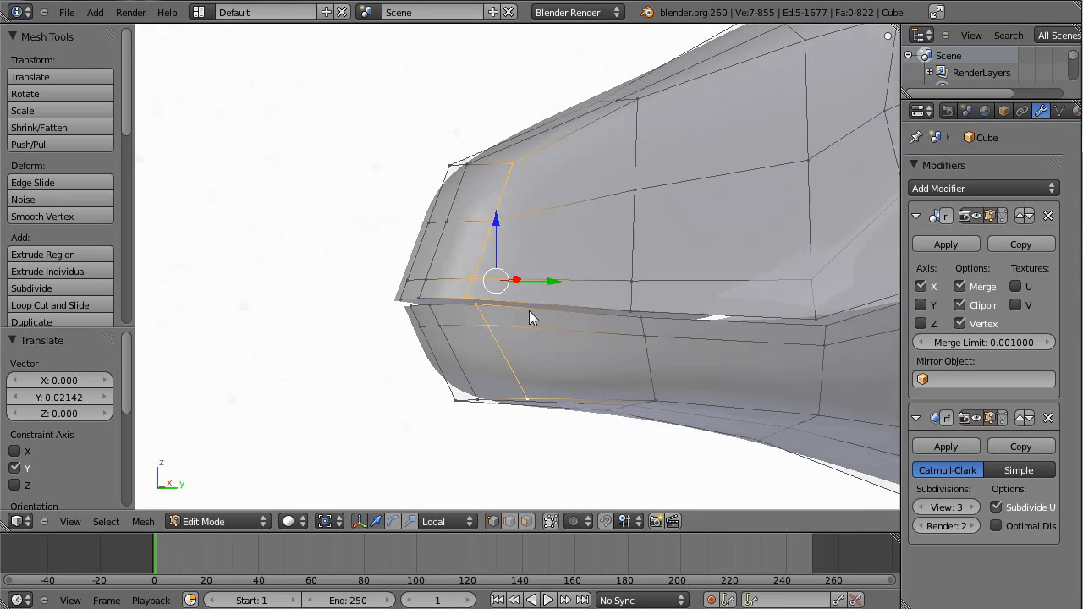
# Reposition the snout loop's top vertex and the one below it, shifting the latter about 0.003 along Y and 0.005 up
pyautogui.scroll(-3, 523, 314)
pyautogui.press('KP_3')
pyautogui.scroll(4, 528, 226)
pyautogui.rightClick(384, 152)
pyautogui.press('g')
pyautogui.click(386, 135)
pyautogui.rightClick(357, 214)
pyautogui.press('g')
pyautogui.click(364, 205)
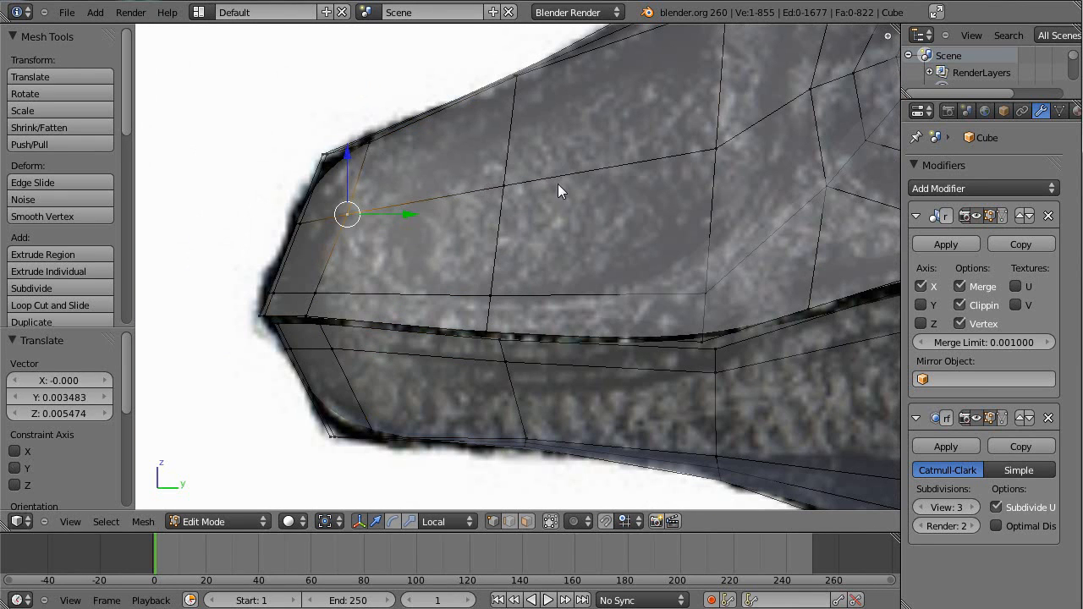
# Move the middle vertex of the next loop back on the side of the snout slightly forward
pyautogui.rightClick(502, 186)
pyautogui.press('g')
pyautogui.click(482, 189)
pyautogui.press('a')
pyautogui.scroll(-2, 516, 277)
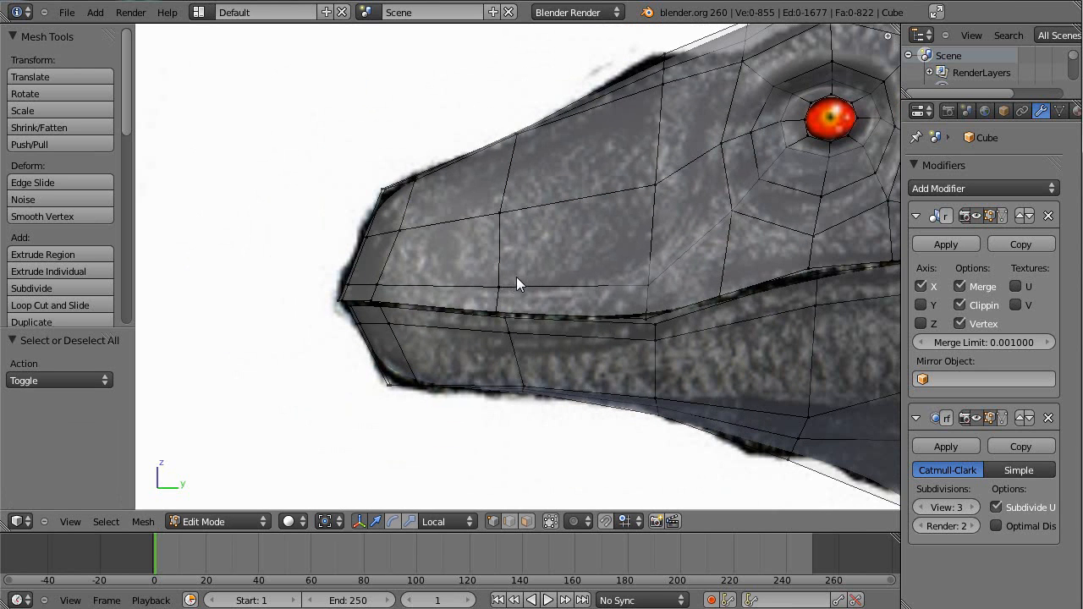
# Lower the snout loop's second vertex about 0.013 along Z, then shift it slightly forward and up
pyautogui.rightClick(392, 226)
pyautogui.press('g')
pyautogui.click(399, 241)
pyautogui.press('g')
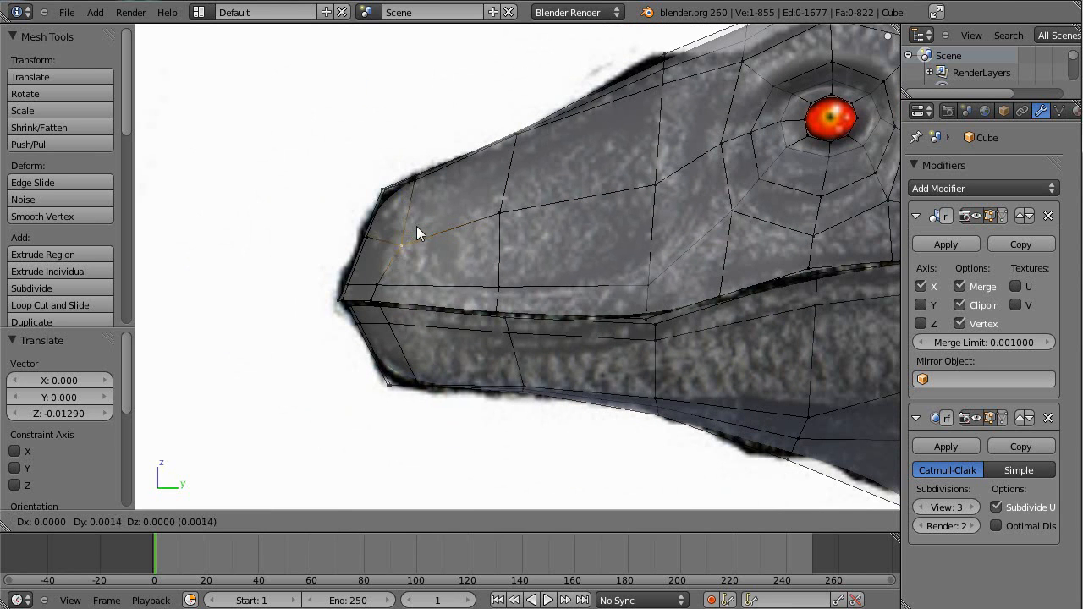
pyautogui.click(396, 215)
pyautogui.press('a')
# Select the row of vertices at mid-height of the snout tip and move them slightly forward to round the nose
pyautogui.scroll(2, 363, 217)
pyautogui.press('b')
pyautogui.moveTo(271, 197); pyautogui.dragTo(370, 231)
pyautogui.press('g')
pyautogui.click(337, 223)
pyautogui.press('a')
# Reselect the seven vertices of the loop behind the snout tip on both jaws and turn on proportional editing
pyautogui.press('b')
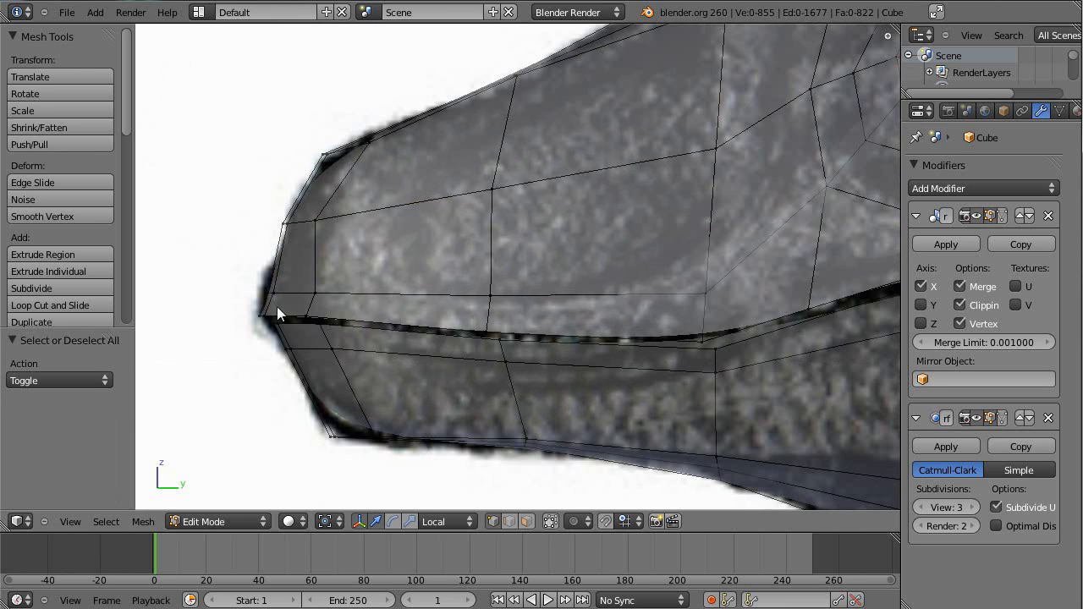
pyautogui.moveTo(247, 300); pyautogui.dragTo(339, 308)
pyautogui.press('b')
pyautogui.press('a')
pyautogui.moveTo(445, 425); pyautogui.dragTo(475, 322, button='middle')
pyautogui.moveTo(463, 220); pyautogui.dragTo(527, 161, button='middle')
pyautogui.rightClick(618, 274)
pyautogui.press('b')
pyautogui.moveTo(425, 97); pyautogui.dragTo(500, 254)
pyautogui.moveTo(491, 133); pyautogui.dragTo(525, 245, button='middle')
pyautogui.press('b')
pyautogui.moveTo(383, 143); pyautogui.dragTo(458, 227, button='middle')
pyautogui.press('b')
pyautogui.moveTo(494, 167); pyautogui.dragTo(546, 198, button='middle')
pyautogui.press('o')
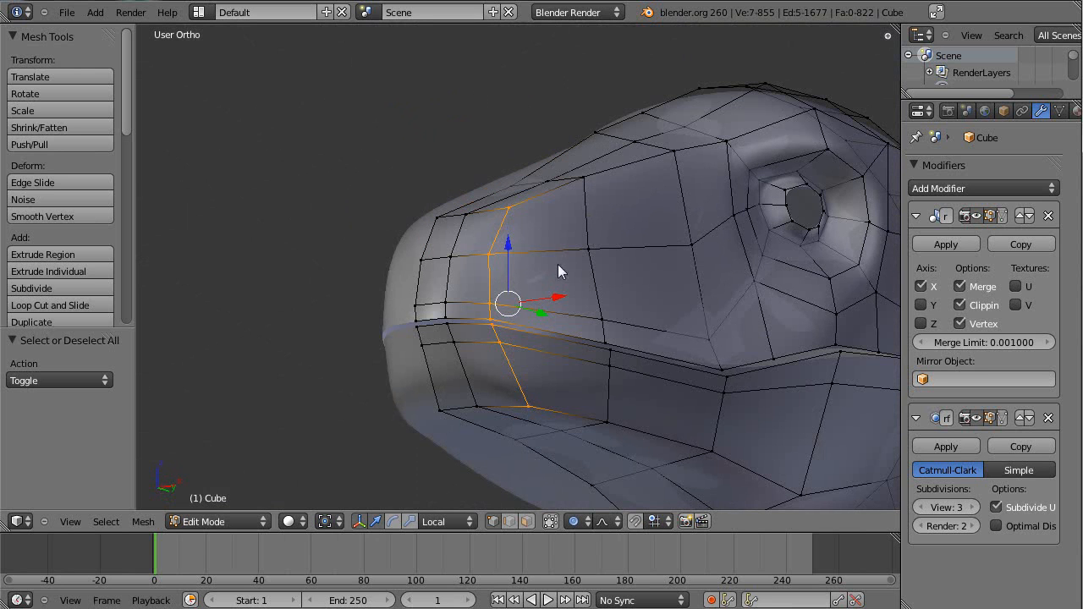
# Move the selected snout loop about 0.012 inward along X with proportional editing
pyautogui.moveTo(568, 290); pyautogui.dragTo(595, 299, button='middle')
pyautogui.moveTo(612, 317); pyautogui.dragTo(599, 305)
pyautogui.scroll(-10, 619, 313)
pyautogui.moveTo(600, 307); pyautogui.dragTo(682, 350, button='middle')
pyautogui.press('KP_3')
pyautogui.moveTo(548, 329); pyautogui.dragTo(488, 344, button='middle')
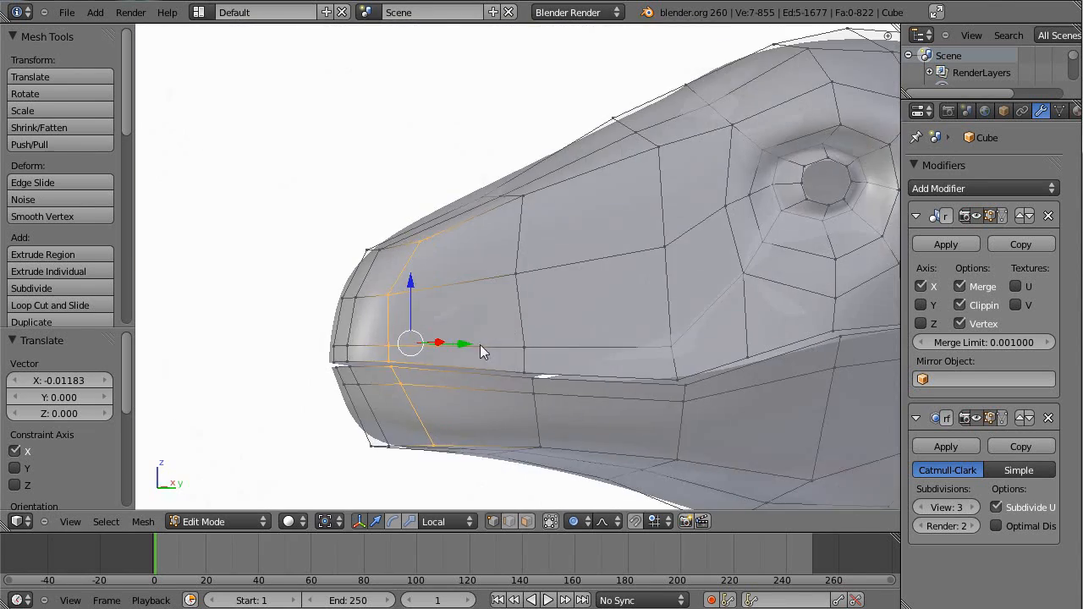
# Shift the snout loop slightly along Y, then fine-tune it along X by about 0.003 inward and 0.004 outward
pyautogui.press('KP_3')
pyautogui.press('g')
pyautogui.press('y')
pyautogui.click(472, 383)
pyautogui.moveTo(485, 358); pyautogui.dragTo(537, 384, button='middle')
pyautogui.press('g')
pyautogui.press('x')
pyautogui.click(534, 384)
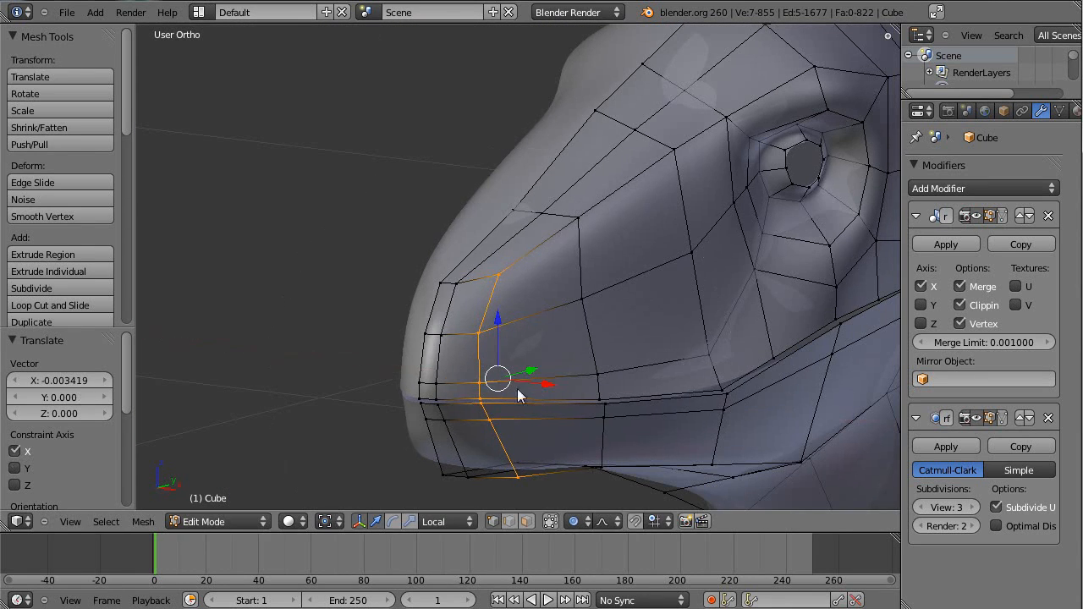
pyautogui.moveTo(535, 385); pyautogui.dragTo(539, 385)
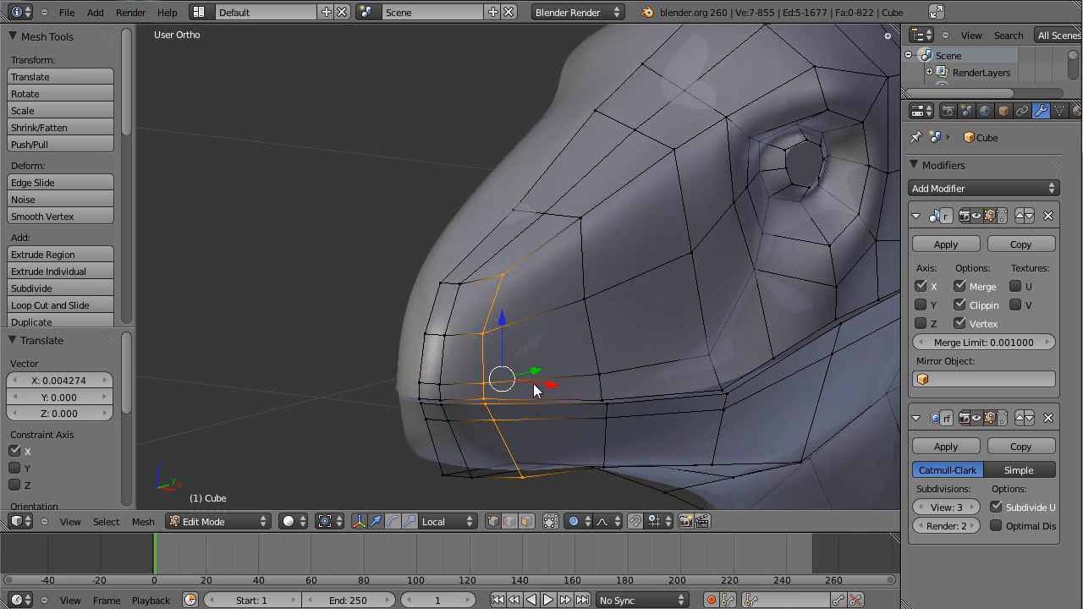
# Select the column of vertices beside the midline at the snout tip across both jaws and nudge it slightly forward
pyautogui.rightClick(435, 288)
pyautogui.keyDown('shift'); pyautogui.rightClick(422, 385); pyautogui.keyUp('shift')
pyautogui.keyDown('shift'); pyautogui.rightClick(423, 398); pyautogui.keyUp('shift')
pyautogui.keyDown('shift'); pyautogui.rightClick(422, 417); pyautogui.keyUp('shift')
pyautogui.keyDown('shift'); pyautogui.rightClick(442, 476); pyautogui.keyUp('shift')
pyautogui.moveTo(462, 374); pyautogui.dragTo(452, 380)
pyautogui.scroll(-4, 550, 296)
pyautogui.press('a')
# From the side, lower the mid-snout vertex just beneath the top edge by about 0.011 and shift it slightly forward
pyautogui.moveTo(557, 301); pyautogui.dragTo(429, 263, button='middle')
pyautogui.scroll(4, 427, 263)
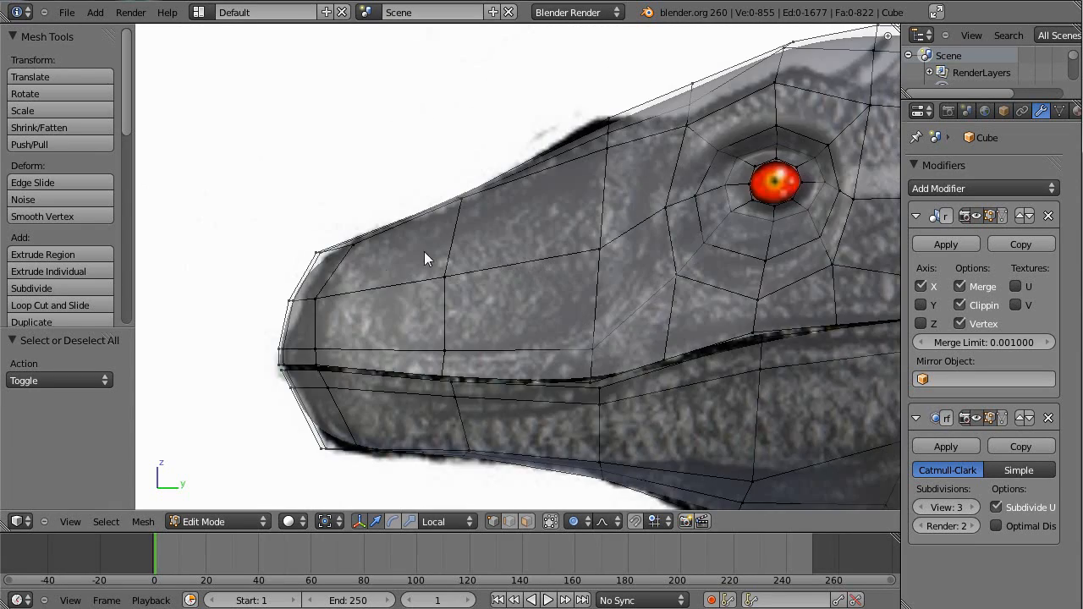
pyautogui.scroll(4, 446, 223)
pyautogui.scroll(-4, 387, 273)
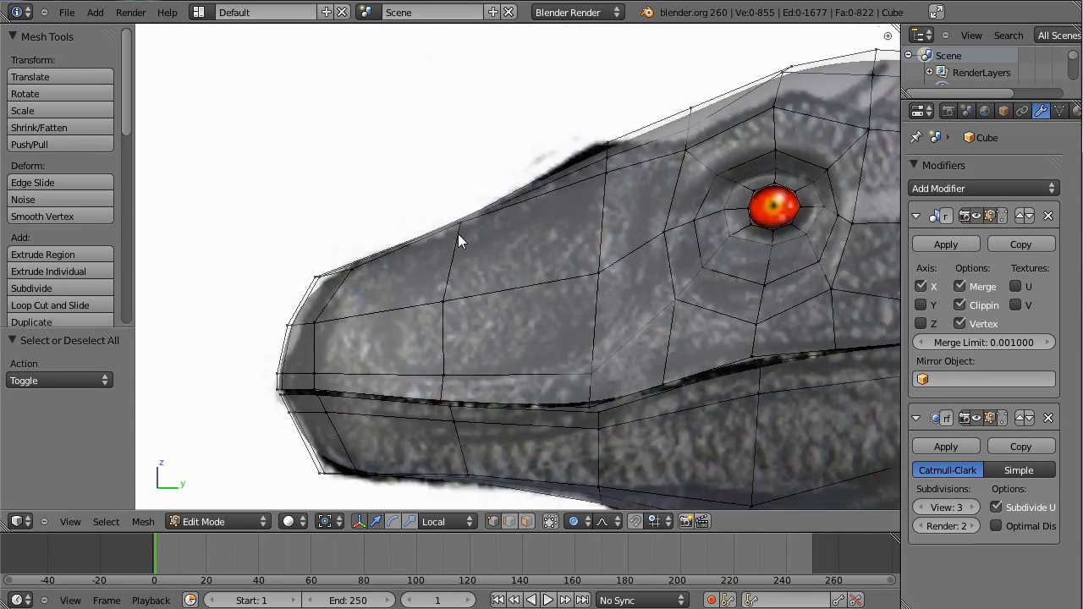
pyautogui.press('Tab')
pyautogui.press('Tab')
pyautogui.scroll(3, 412, 206)
pyautogui.rightClick(412, 201)
pyautogui.rightClick(420, 210)
pyautogui.press('g')
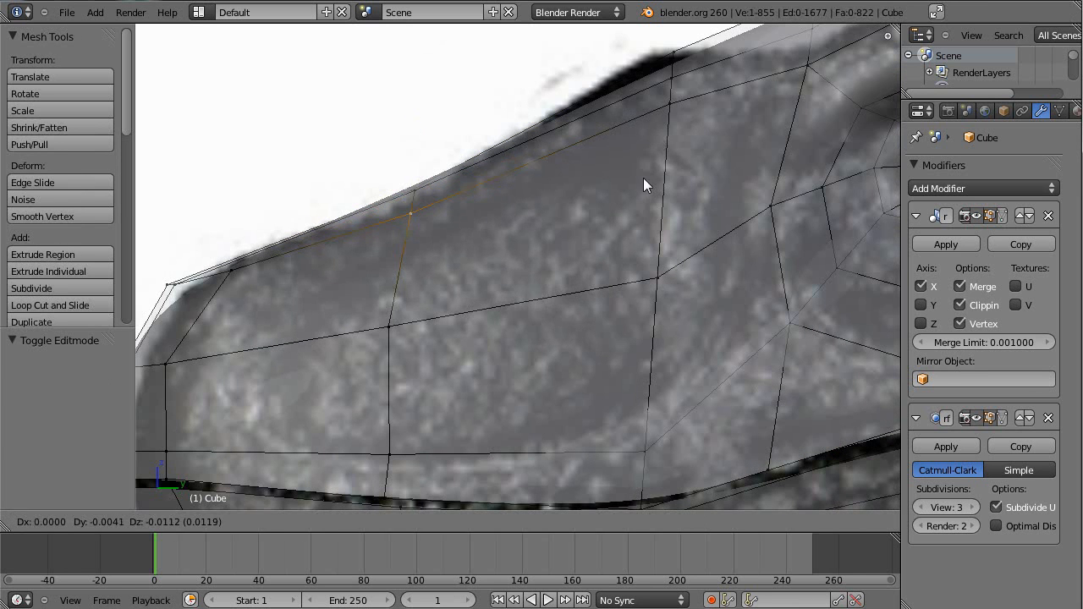
pyautogui.click(643, 179)
# Lower the rear snout vertex beneath the top edge by about 0.004 and shift the one near the tip forward and down
pyautogui.rightClick(659, 124)
pyautogui.press('g')
pyautogui.click(450, 243)
pyautogui.rightClick(249, 286)
pyautogui.press('g')
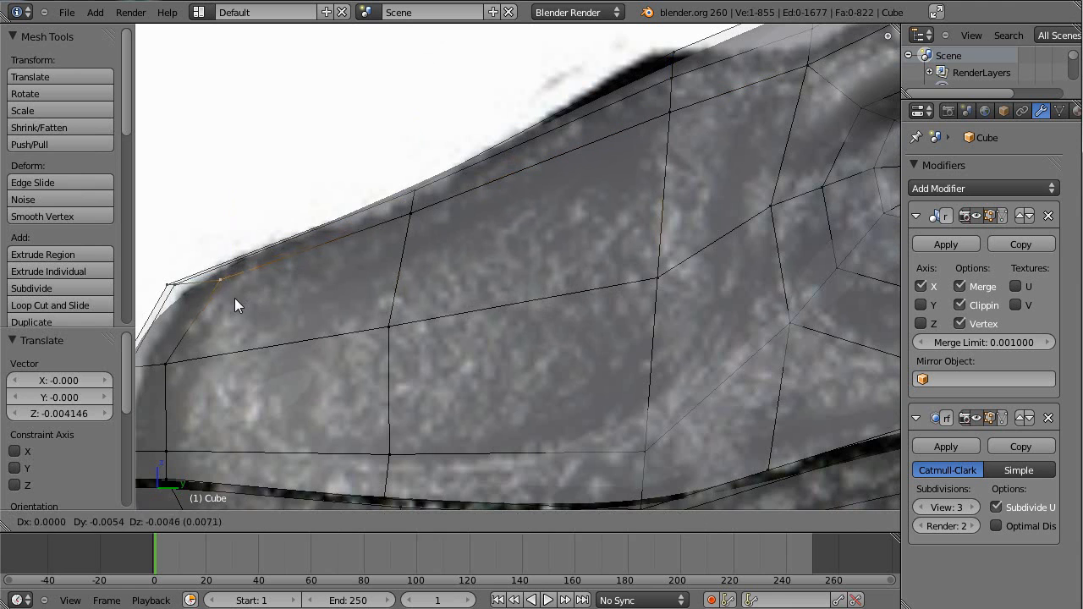
pyautogui.click(234, 298)
pyautogui.press('a')
# Try moving the top vertex at the snout tip, then slightly adjust the mid-snout vertex on the top edge
pyautogui.rightClick(175, 289)
pyautogui.press('g')
pyautogui.rightClick(185, 297)
pyautogui.rightClick(406, 193)
pyautogui.press('g')
pyautogui.click(407, 195)
# From the front, raise vertices along the top of the snout, including the one beside the midline near the tip by about 0.007
pyautogui.moveTo(408, 200); pyautogui.dragTo(605, 205, button='middle')
pyautogui.press('g')
pyautogui.click(609, 170)
pyautogui.rightClick(603, 186)
pyautogui.press('g')
pyautogui.click(608, 159)
pyautogui.rightClick(549, 206)
pyautogui.scroll(-3, 663, 224)
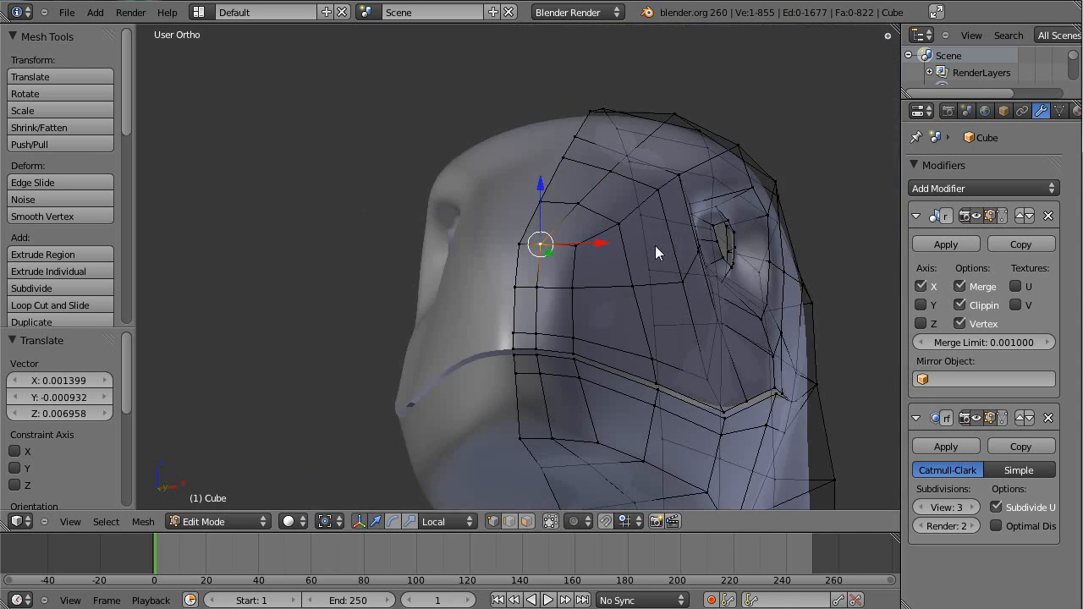
# In side view, slide the upper jaw's mid-snout edge loop toward the tip with an Edge Slide factor of -0.641
pyautogui.press('KP_3')
pyautogui.scroll(2, 615, 311)
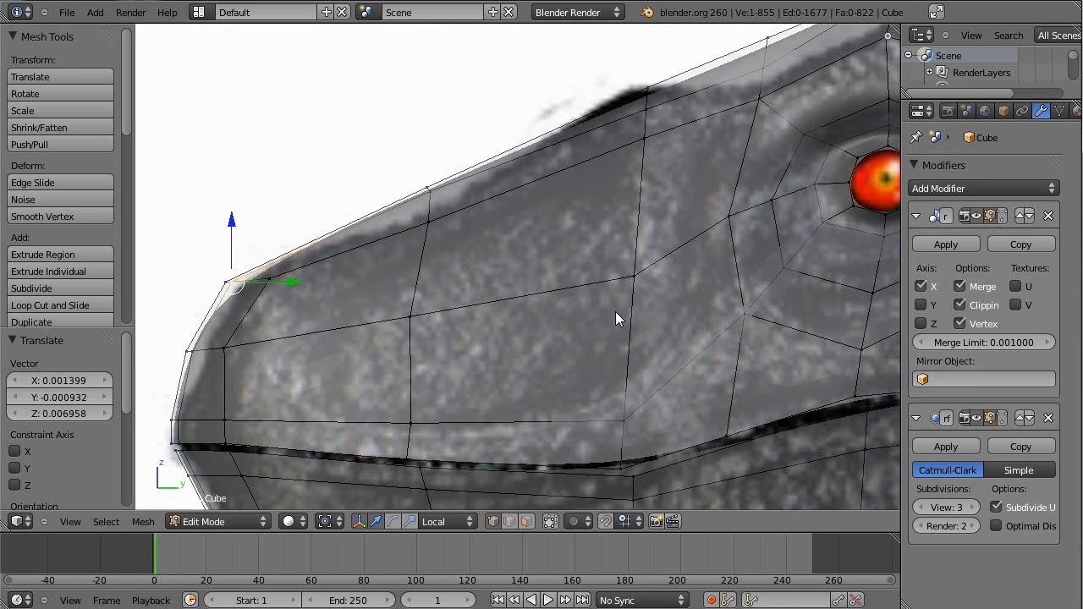
pyautogui.keyDown('shift'); pyautogui.moveTo(623, 307); pyautogui.dragTo(566, 343, button='middle'); pyautogui.keyUp('shift')
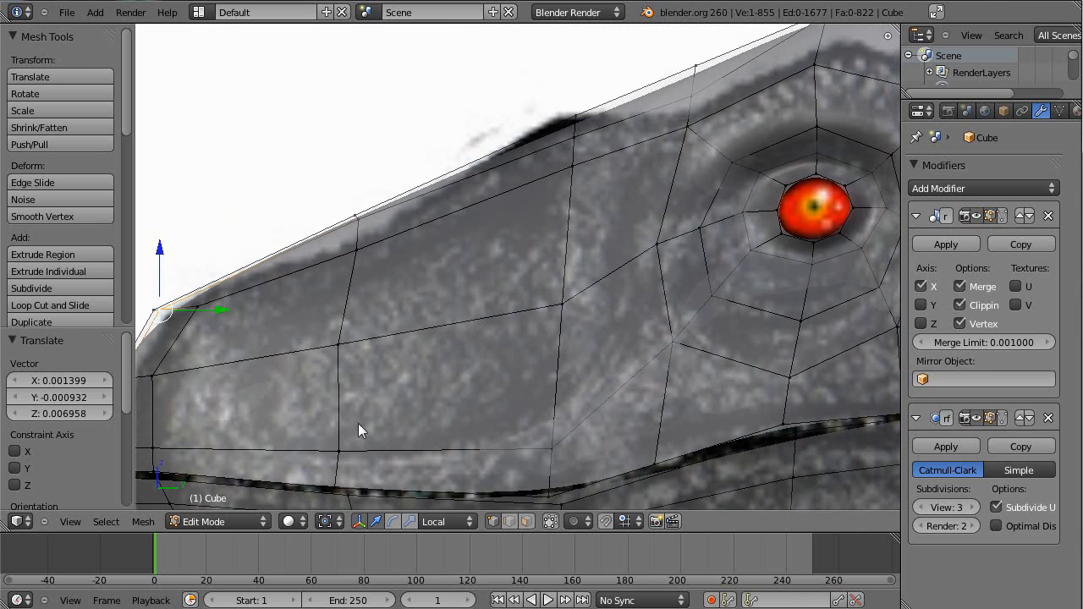
pyautogui.scroll(-3, 418, 331)
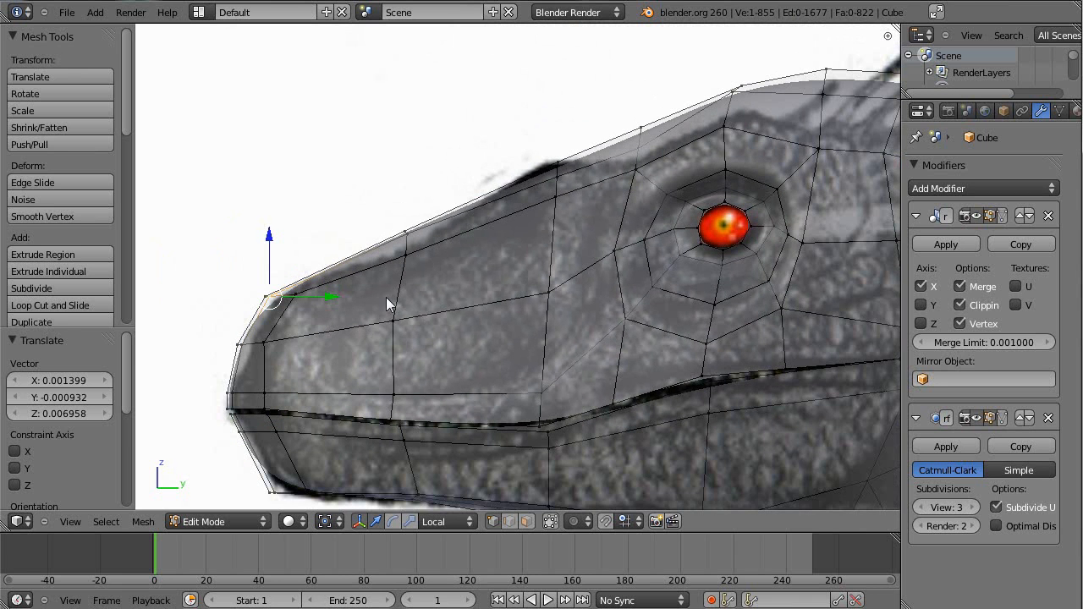
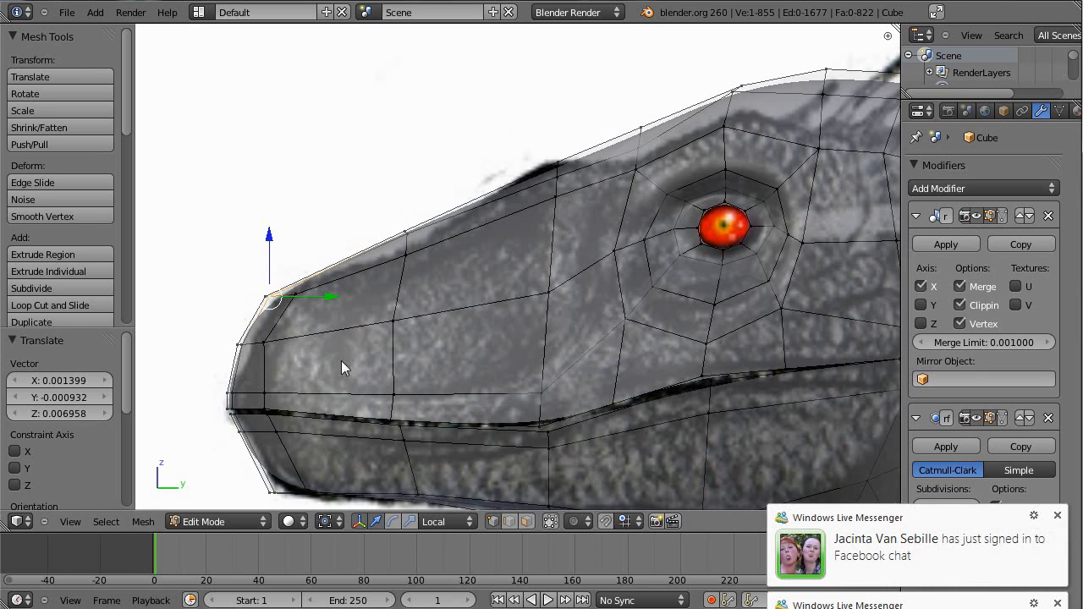
pyautogui.scroll(1, 435, 395)
pyautogui.scroll(2, 435, 396)
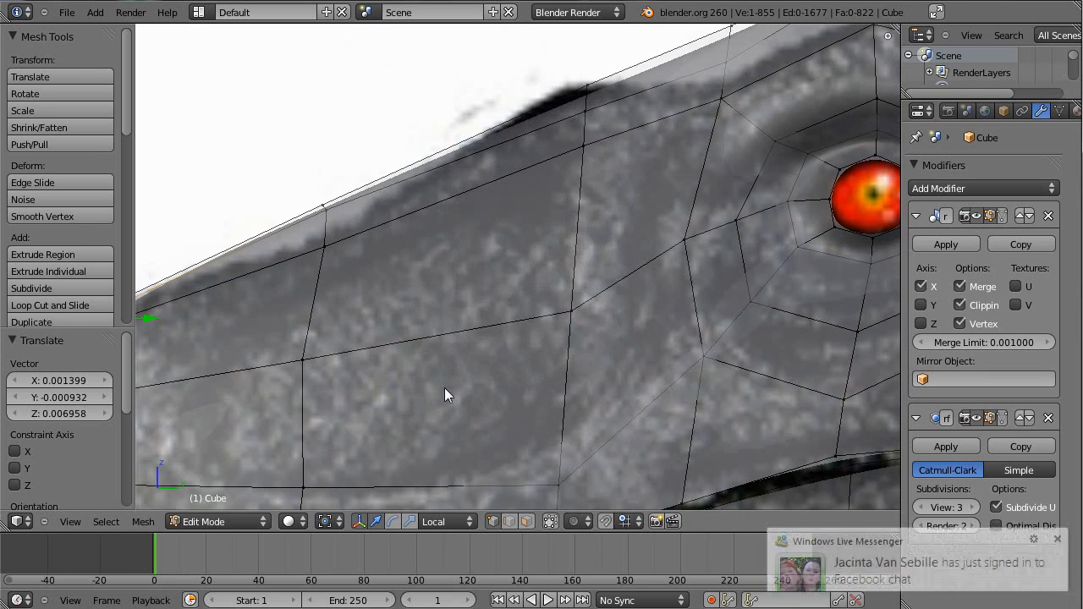
pyautogui.scroll(-3, 444, 386)
pyautogui.hotkey('ctrl', 'Tab')
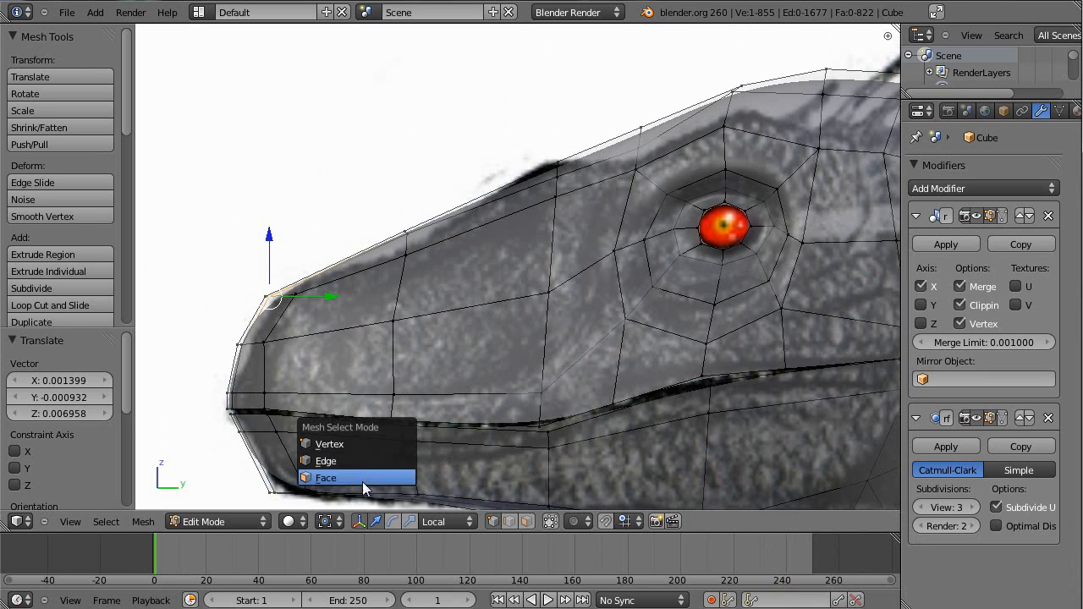
pyautogui.keyDown('alt'); pyautogui.rightClick(397, 348); pyautogui.keyUp('alt')
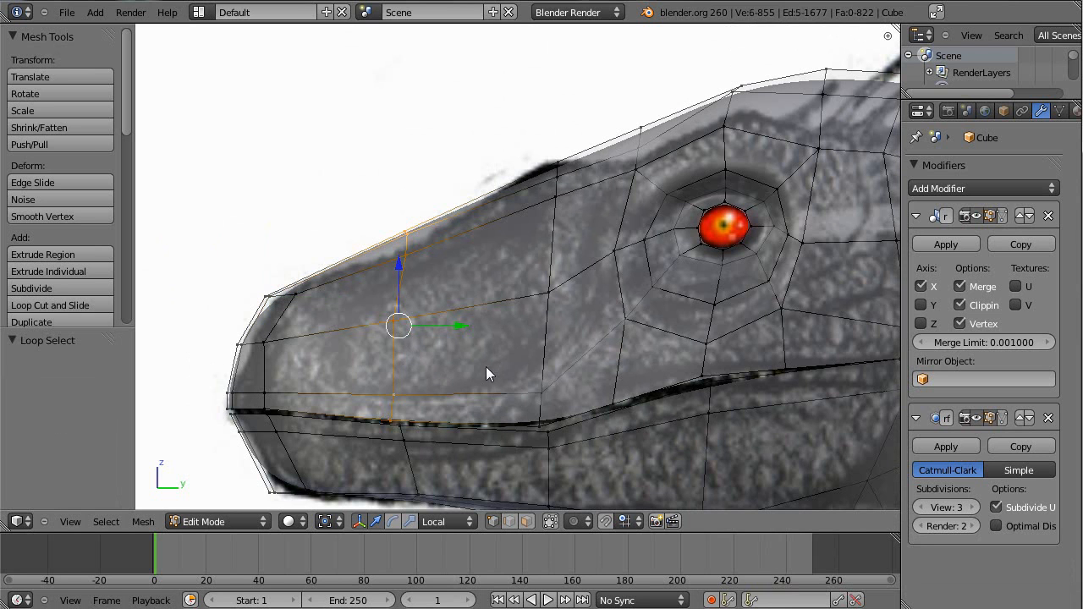
pyautogui.keyDown('shift'); pyautogui.moveTo(494, 288); pyautogui.dragTo(489, 243, button='middle'); pyautogui.keyUp('shift')
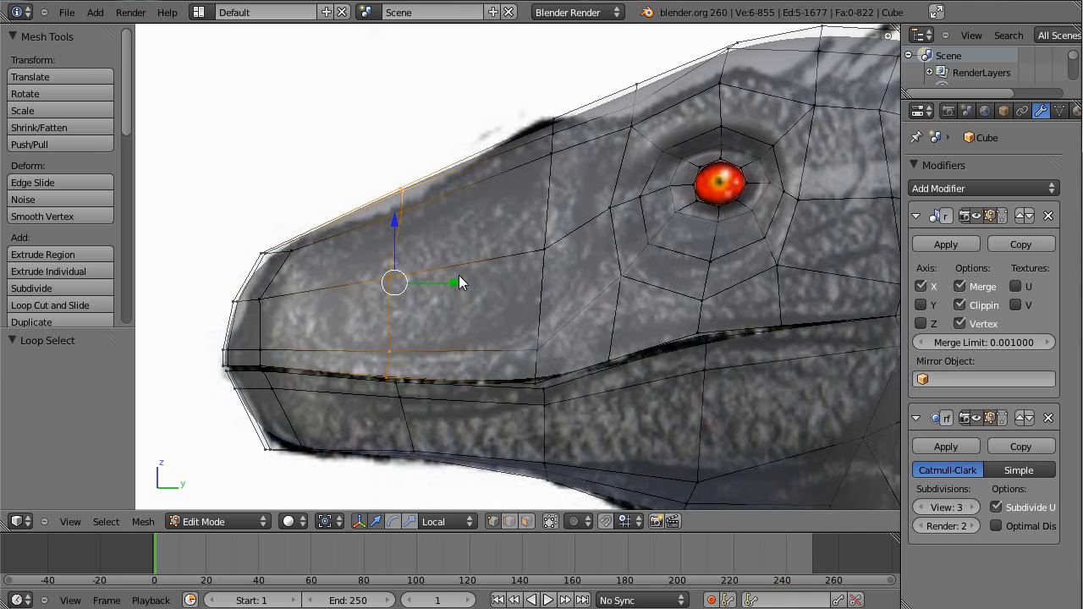
pyautogui.hotkey('ctrl', 'e')
pyautogui.click(426, 430)
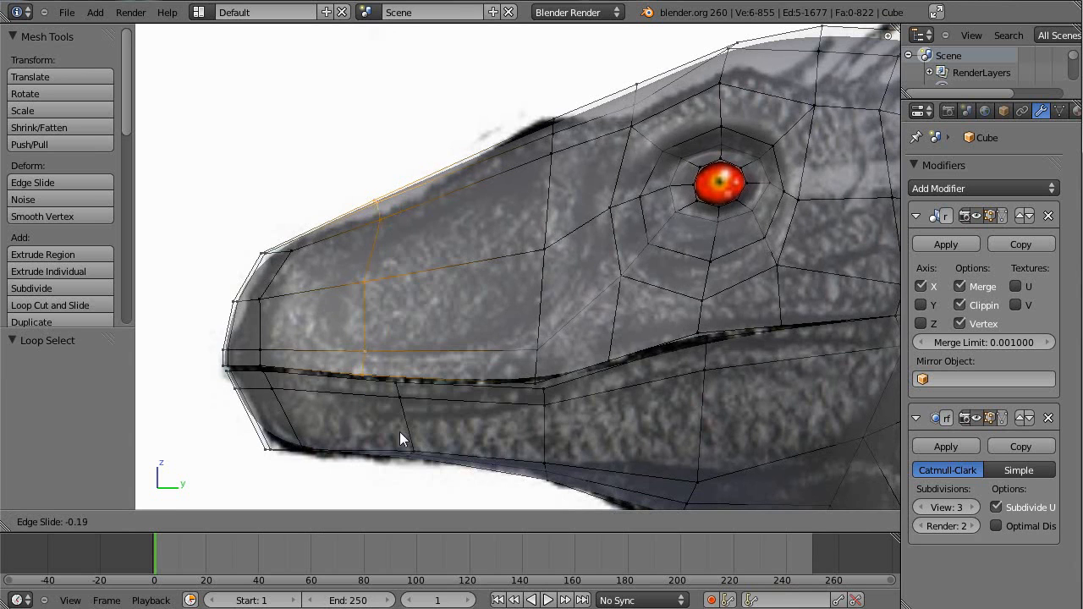
pyautogui.click(334, 421)
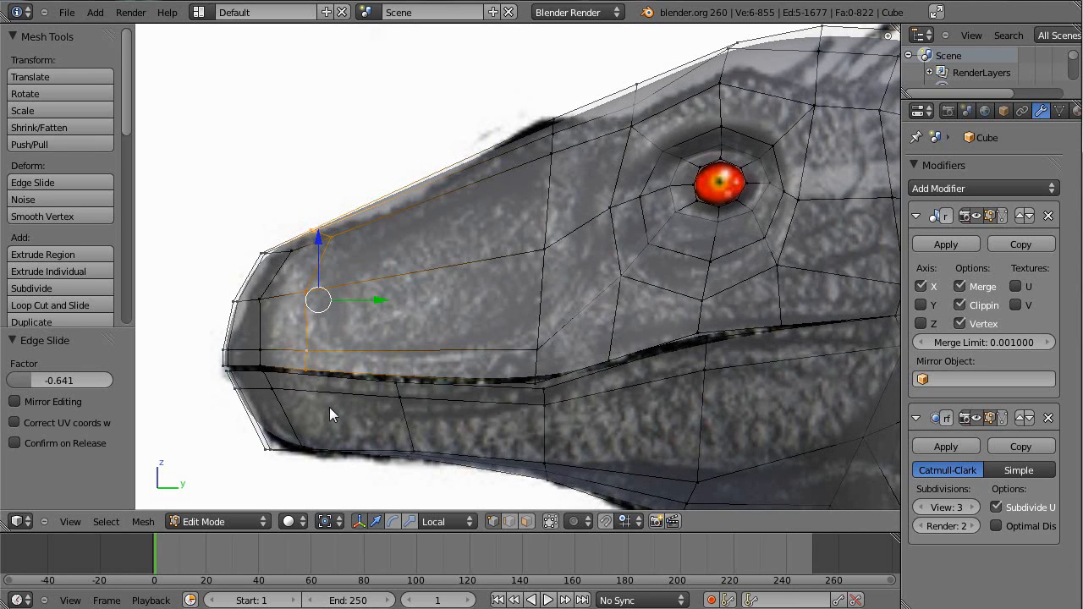
# Edge-slide the upper jaw loop at the rear of the snout back toward the eye and deselect it
pyautogui.scroll(1, 519, 306)
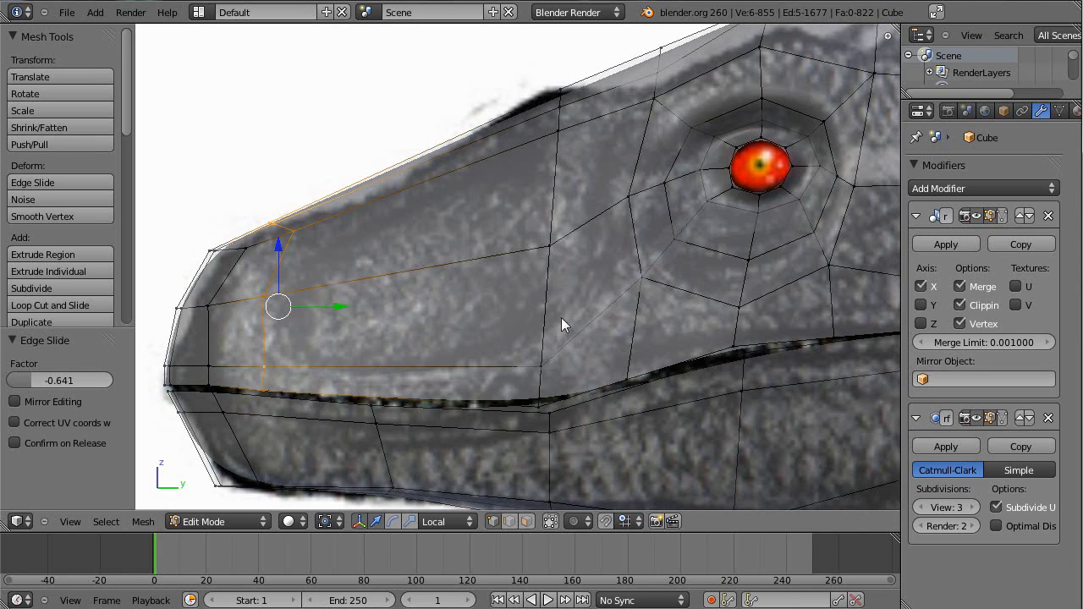
pyautogui.keyDown('alt'); pyautogui.rightClick(546, 277); pyautogui.keyUp('alt')
pyautogui.hotkey('ctrl', 'e')
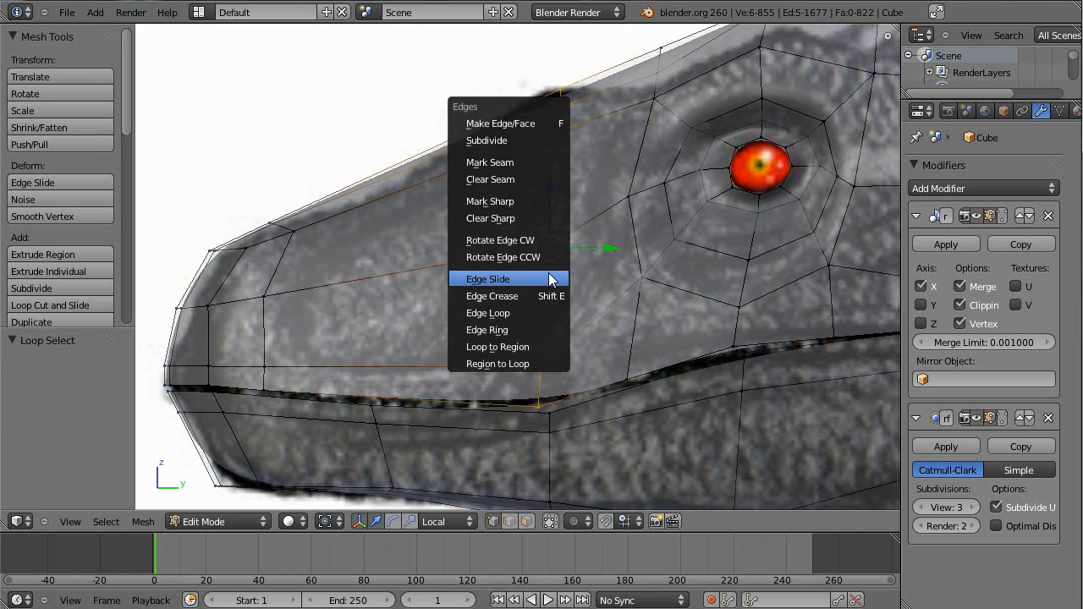
pyautogui.click(550, 279)
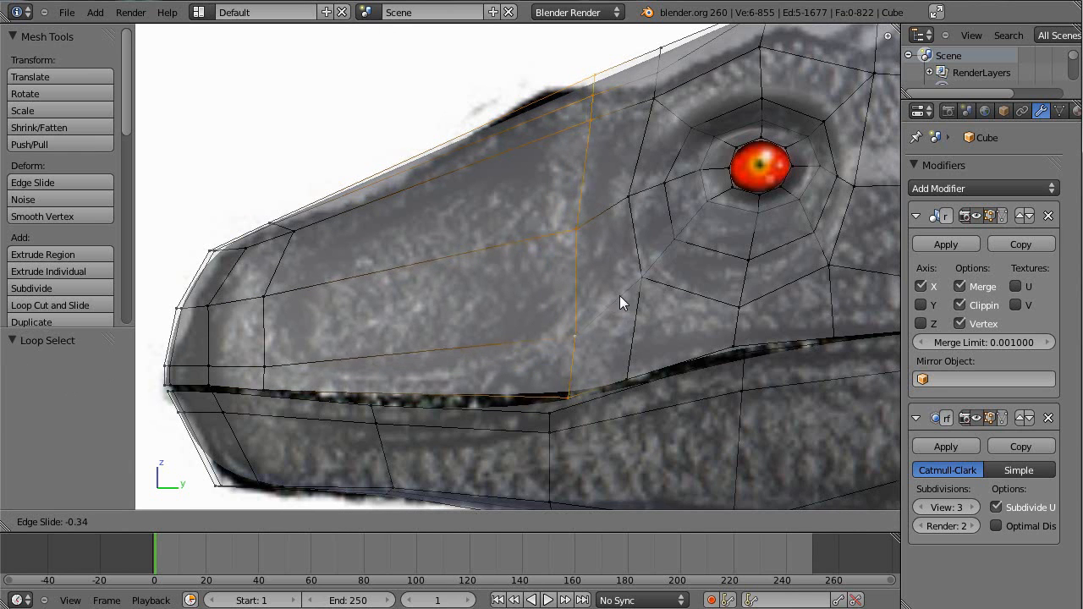
pyautogui.click(646, 289)
pyautogui.press('a')
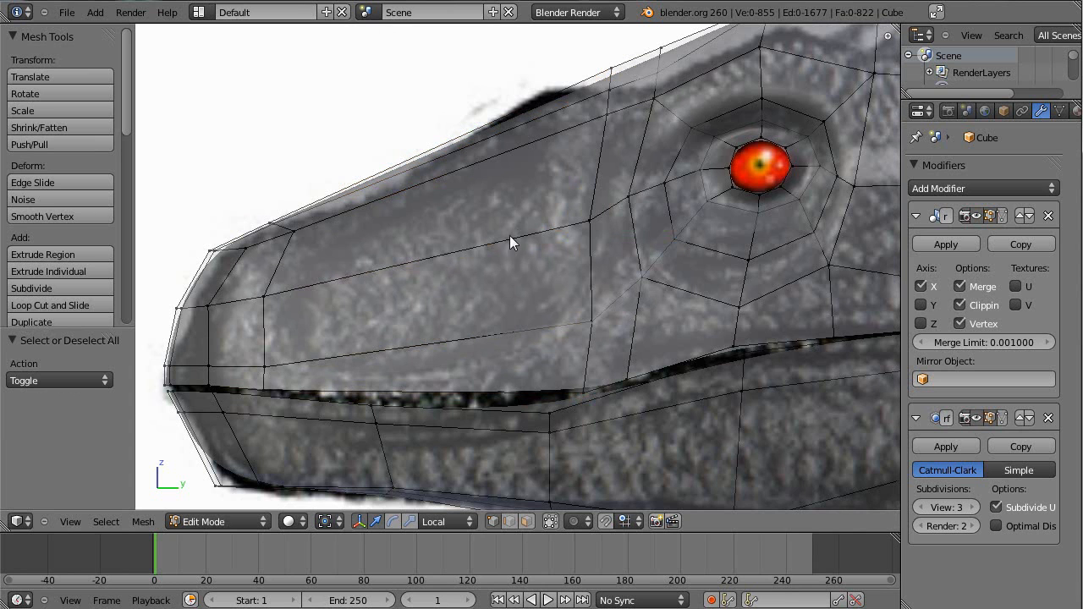
# Extrude the two large faces on the side of the snout and scale the extruded faces to 0.902 as an inset
pyautogui.hotkey('ctrl', 'Tab')
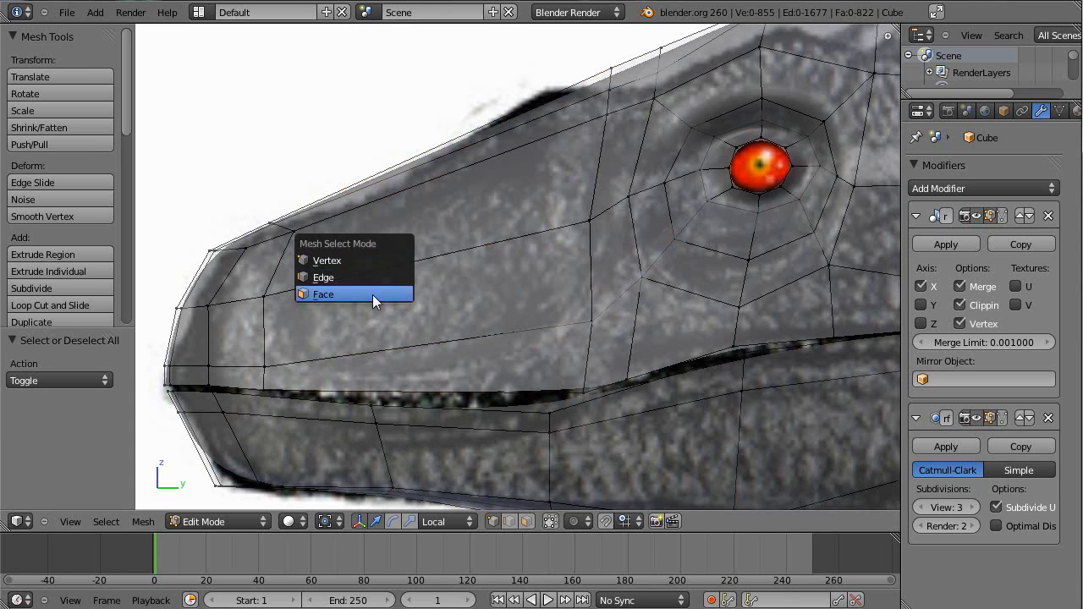
pyautogui.click(372, 294)
pyautogui.rightClick(447, 209)
pyautogui.keyDown('shift'); pyautogui.rightClick(427, 298); pyautogui.keyUp('shift')
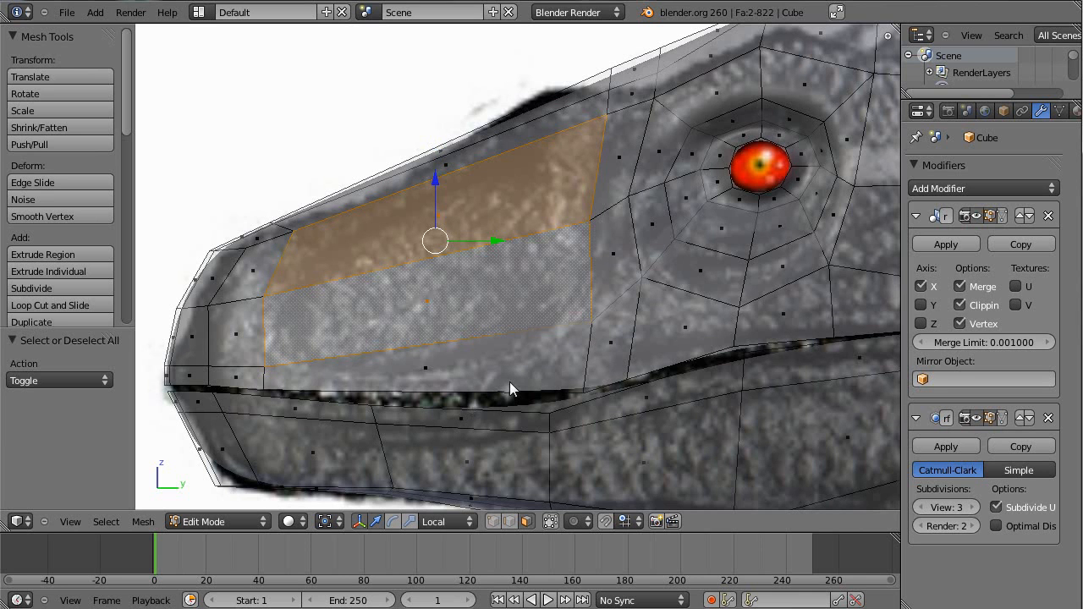
pyautogui.press('e')
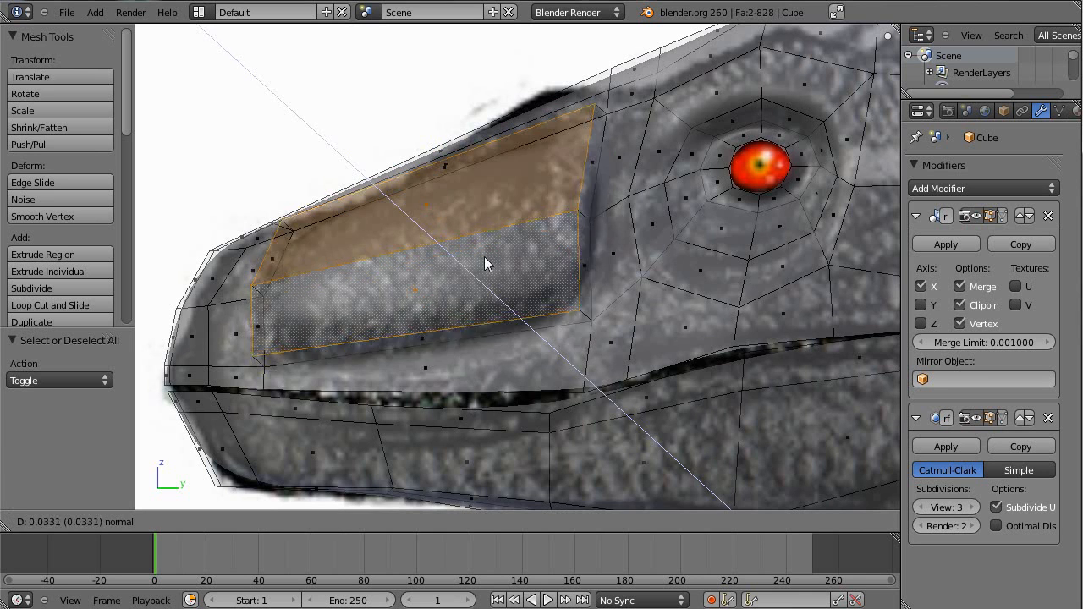
pyautogui.click(486, 256)
pyautogui.press('s')
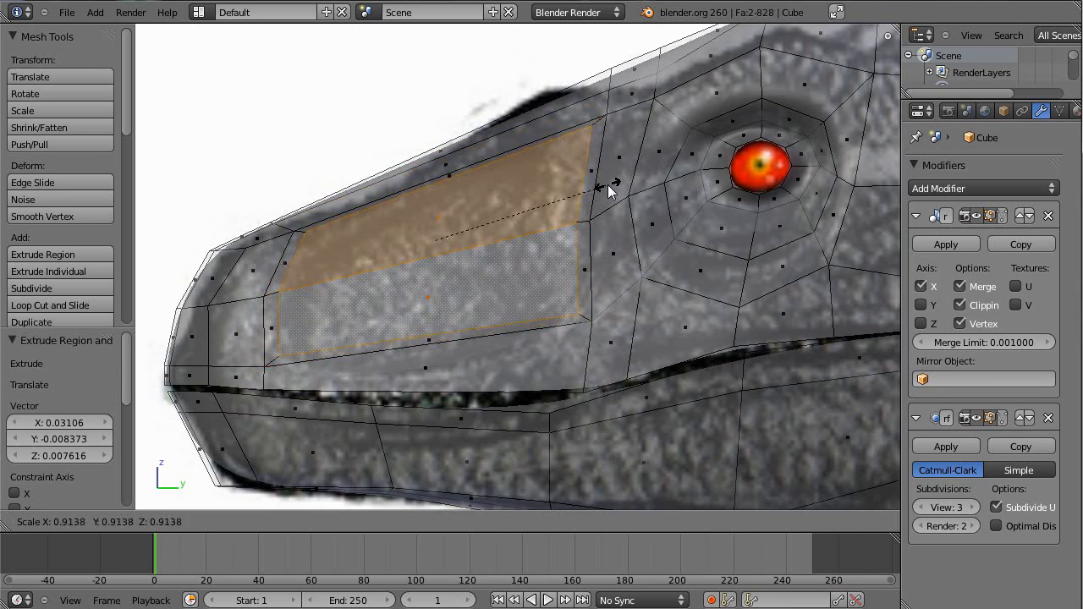
pyautogui.click(605, 185)
pyautogui.scroll(1, 465, 355)
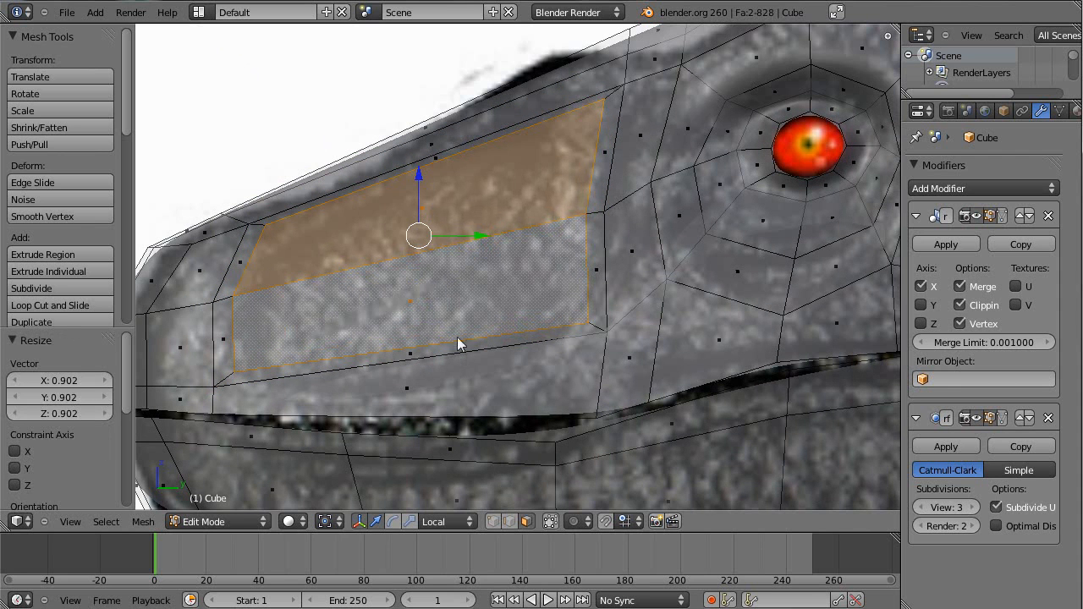
pyautogui.press('a')
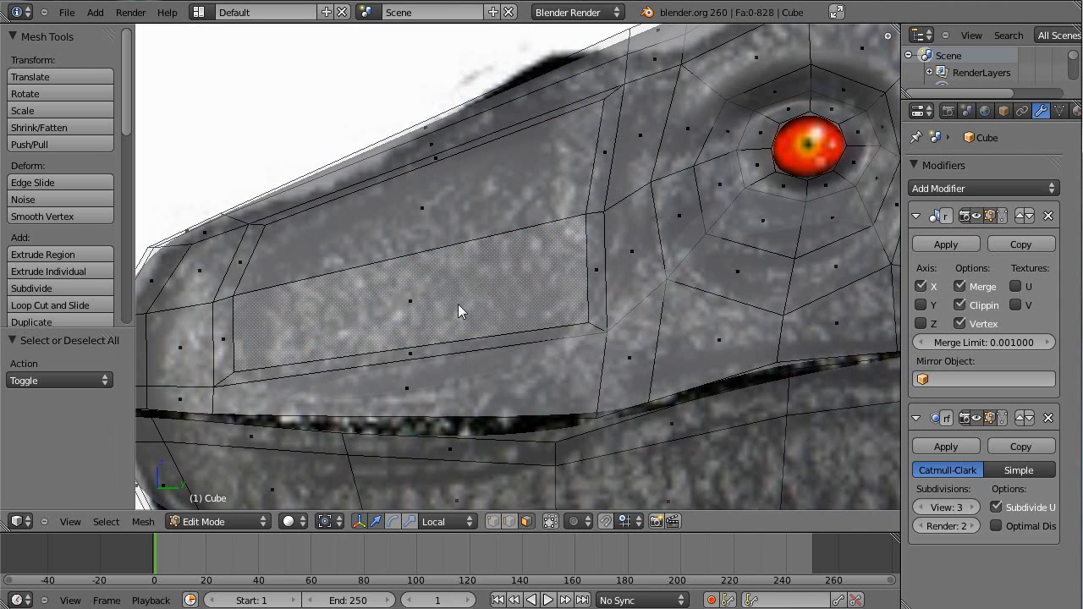
# Reselect the two inset snout faces and push them inward along X by about 0.008
pyautogui.keyDown('alt'); pyautogui.rightClick(420, 217); pyautogui.keyUp('alt')
pyautogui.rightClick(417, 197)
pyautogui.keyDown('shift'); pyautogui.rightClick(410, 305); pyautogui.keyUp('shift')
pyautogui.scroll(-3, 410, 305)
pyautogui.moveTo(478, 334); pyautogui.dragTo(773, 240, button='middle')
pyautogui.moveTo(773, 239); pyautogui.dragTo(759, 242)
pyautogui.moveTo(777, 277); pyautogui.dragTo(313, 275, button='middle')
# Add three evenly spaced vertical loop cuts across the inset area on the side of the snout
pyautogui.press('KP_3')
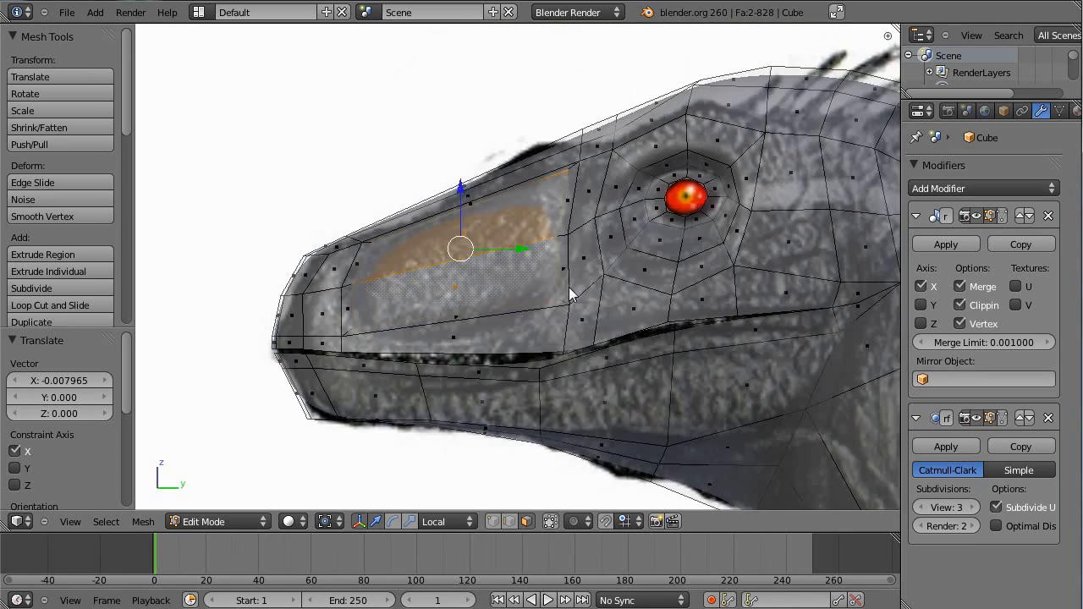
pyautogui.scroll(1, 569, 288)
pyautogui.scroll(1, 569, 295)
pyautogui.press('a')
pyautogui.scroll(-1, 578, 199)
pyautogui.scroll(1, 474, 216)
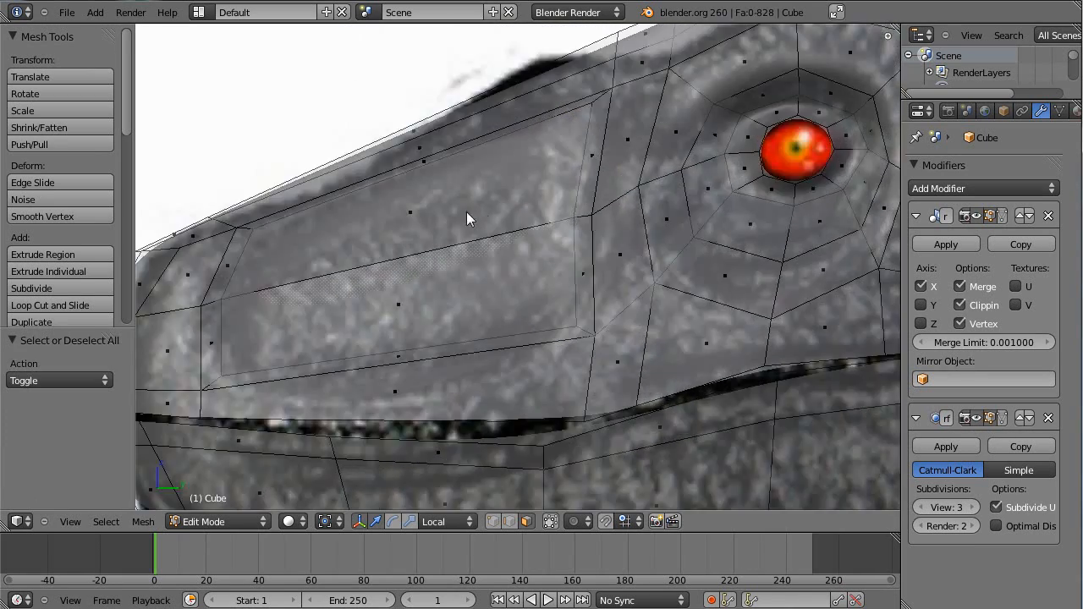
pyautogui.hotkey('ctrl', 'r')
pyautogui.scroll(2, 411, 180)
pyautogui.click(412, 180)
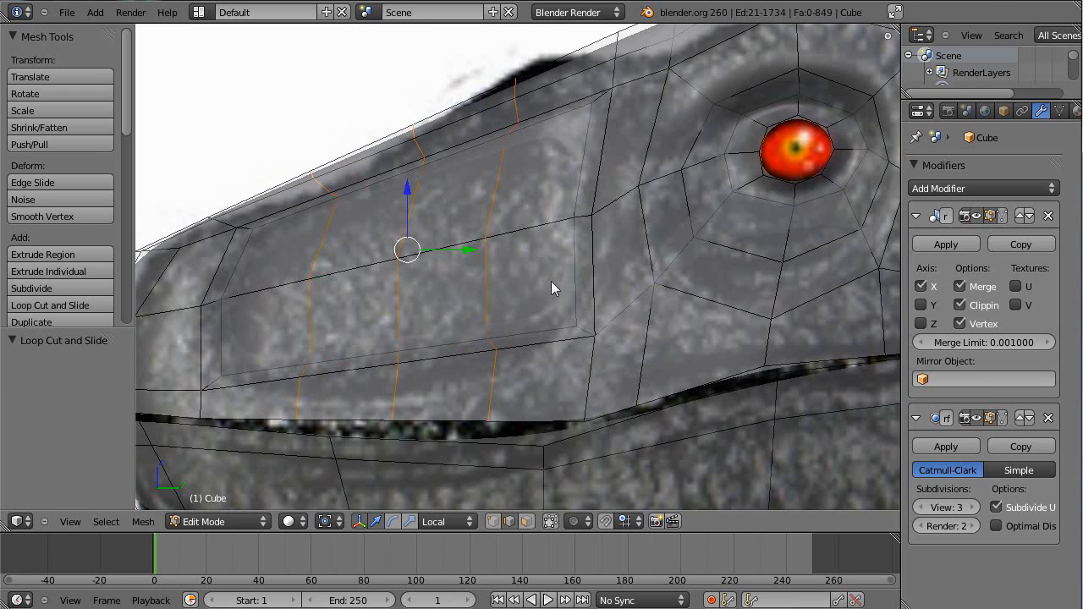
# Lower the middle and rear of the three new snout loops along Z to curve the lip line like the reference
pyautogui.keyDown('shift'); pyautogui.moveTo(440, 305); pyautogui.dragTo(466, 203, button='middle'); pyautogui.keyUp('shift')
pyautogui.keyDown('shift'); pyautogui.scroll(2, 491, 262); pyautogui.keyUp('shift')
pyautogui.scroll(1, 506, 247)
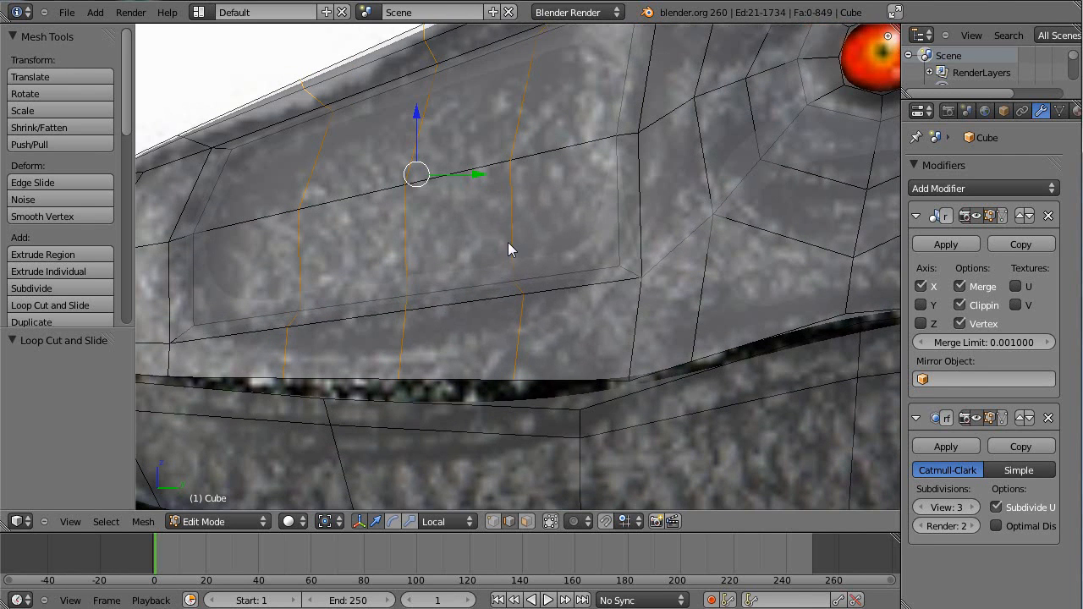
pyautogui.keyDown('alt'); pyautogui.rightClick(410, 218); pyautogui.keyUp('alt')
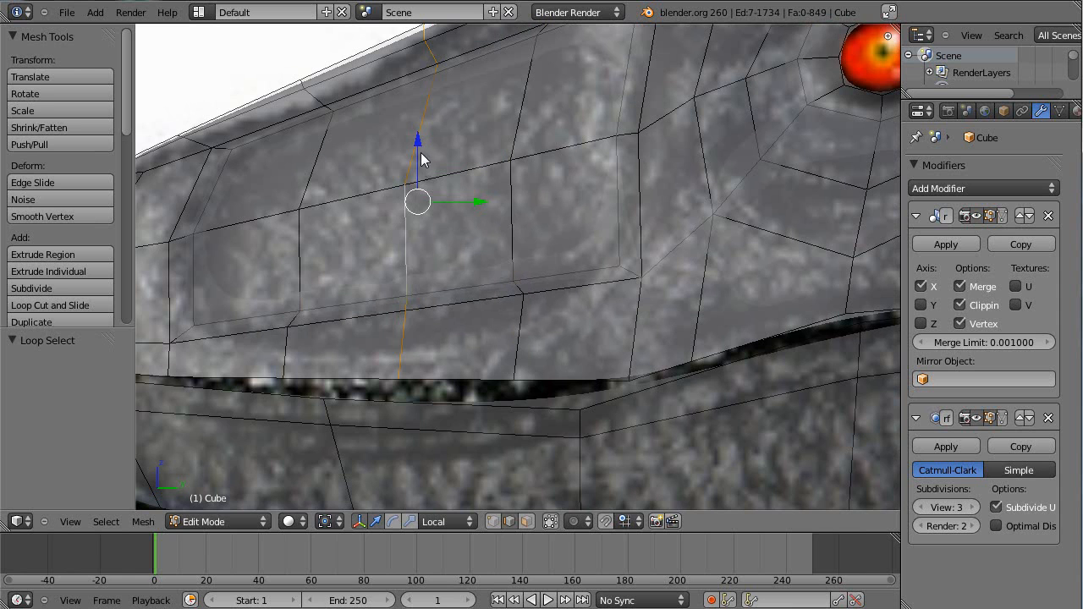
pyautogui.moveTo(418, 155); pyautogui.dragTo(416, 174)
pyautogui.keyDown('alt'); pyautogui.rightClick(496, 182); pyautogui.keyUp('alt')
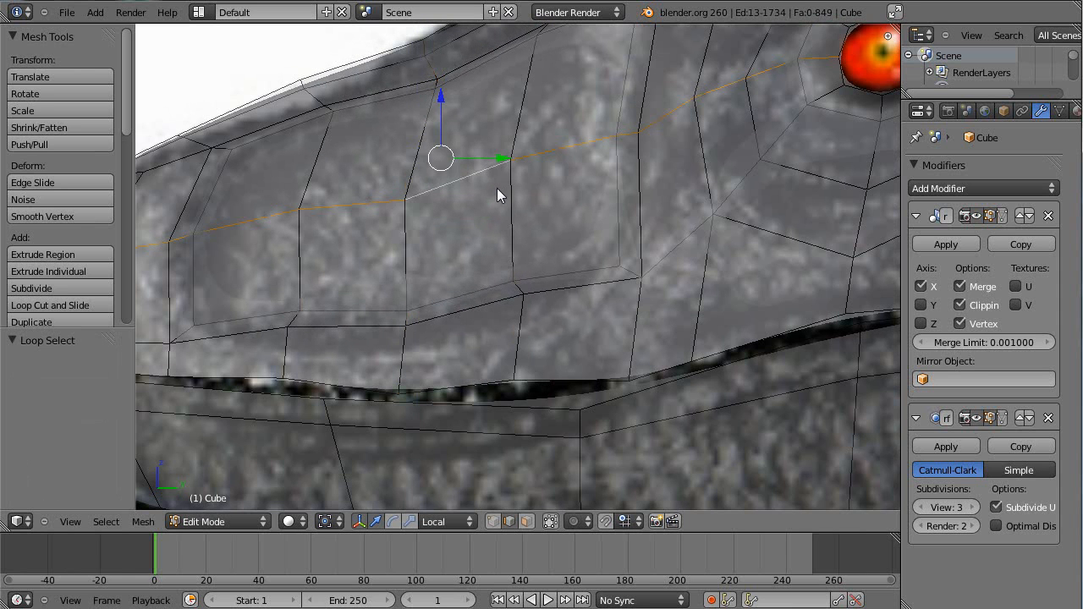
pyautogui.keyDown('alt'); pyautogui.rightClick(512, 212); pyautogui.keyUp('alt')
pyautogui.moveTo(531, 135); pyautogui.dragTo(533, 151)
# Lower the front one of the three new snout loops by about 0.0054 along Z
pyautogui.keyDown('shift'); pyautogui.moveTo(395, 218); pyautogui.dragTo(498, 237, button='middle'); pyautogui.keyUp('shift')
pyautogui.keyDown('alt'); pyautogui.rightClick(442, 168); pyautogui.keyUp('alt')
pyautogui.click(415, 168)
pyautogui.moveTo(415, 194); pyautogui.dragTo(415, 207)
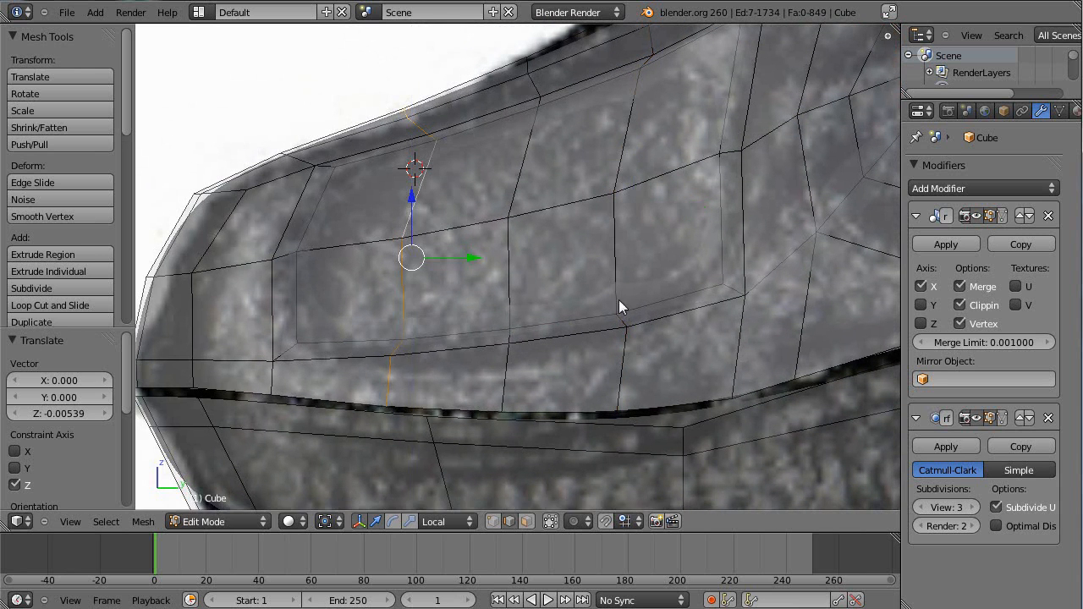
# Switch to vertex selection and move the inset area's upper rear corner forward and down to round it
pyautogui.keyDown('shift'); pyautogui.moveTo(523, 278); pyautogui.dragTo(491, 322, button='middle'); pyautogui.keyUp('shift')
pyautogui.hotkey('ctrl', 'Tab')
pyautogui.click(382, 172)
pyautogui.rightClick(571, 73)
pyautogui.press('g')
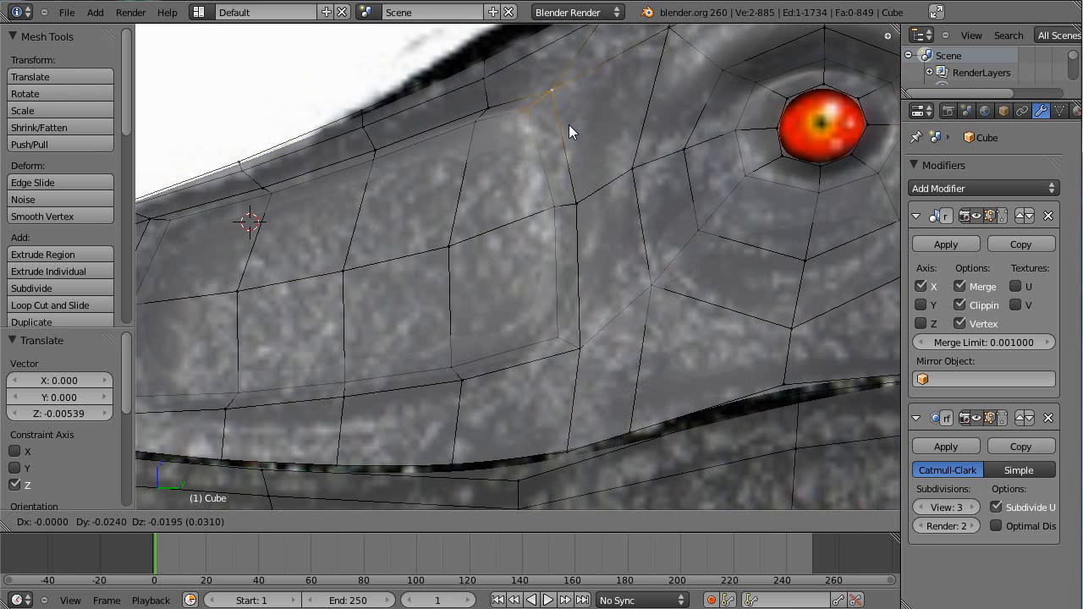
pyautogui.click(548, 137)
# Shift the vertices ahead of the inset's upper rear corner forward and nudge the lower rear corner vertex forward and up
pyautogui.press('a')
pyautogui.press('b')
pyautogui.moveTo(442, 93); pyautogui.dragTo(488, 143)
pyautogui.press('g')
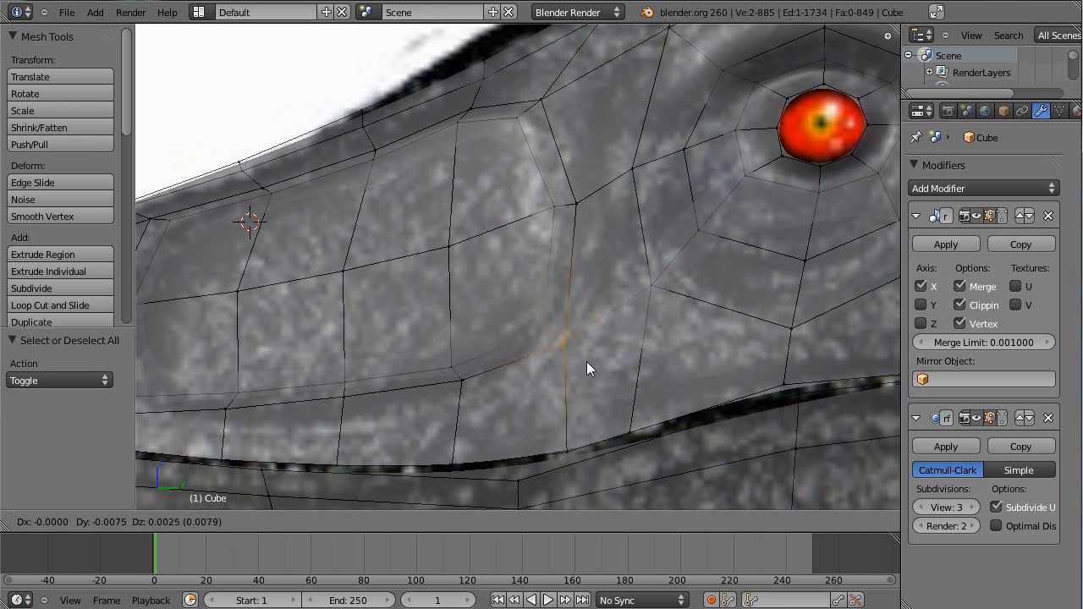
pyautogui.click(589, 365)
pyautogui.press('a')
# Select the vertices at the inset's lower front corner and move them slightly backward and up
pyautogui.keyDown('shift'); pyautogui.moveTo(557, 348); pyautogui.dragTo(842, 294, button='middle'); pyautogui.keyUp('shift')
pyautogui.press('a')
pyautogui.press('a')
pyautogui.press('b')
pyautogui.moveTo(370, 327); pyautogui.dragTo(445, 370)
pyautogui.press('g')
pyautogui.click(459, 364)
# Move the mid-height vertices at the inset's front edge forward to round its outline
pyautogui.press('a')
pyautogui.press('b')
pyautogui.moveTo(375, 230); pyautogui.dragTo(451, 279)
pyautogui.press('g')
pyautogui.click(435, 300)
# Select the vertices at the inset's lower front corner, move them forward and down, and clear the selection
pyautogui.press('b')
pyautogui.moveTo(374, 316); pyautogui.dragTo(448, 362)
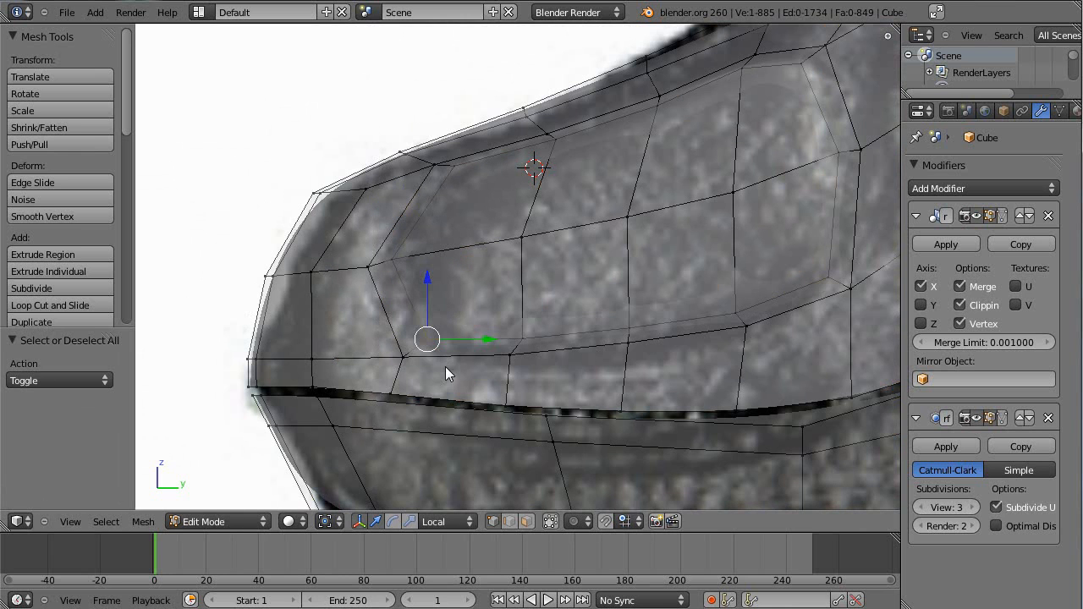
pyautogui.press('g')
pyautogui.click(436, 375)
pyautogui.press('a')
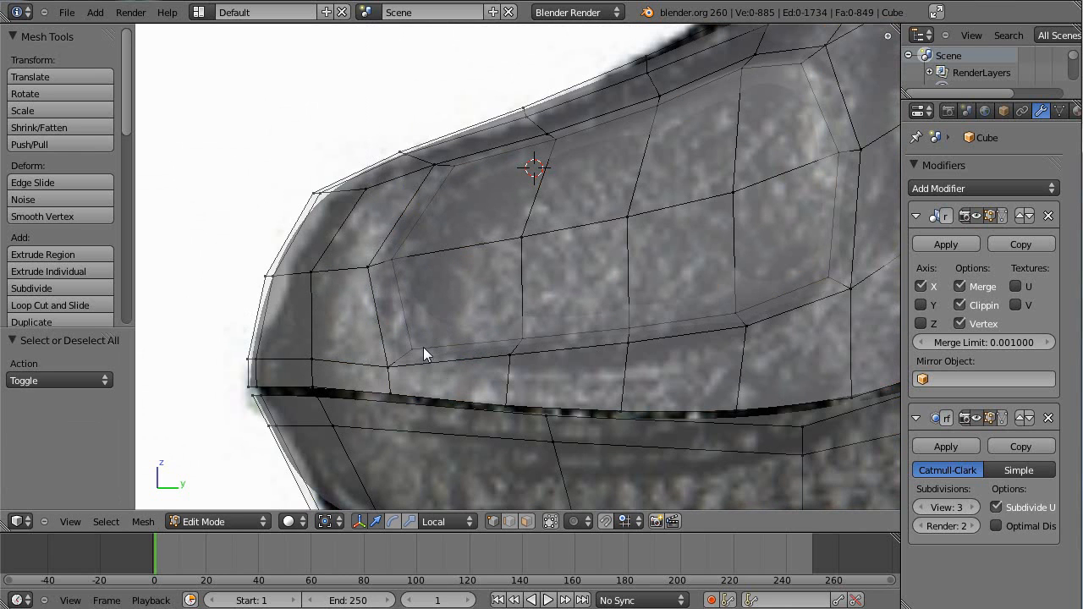
# Switch to face selection, extrude the inset's lower front face in place, and scale it to 0.530 for a nostril
pyautogui.hotkey('ctrl', 'Tab')
pyautogui.click(415, 379)
pyautogui.rightClick(472, 302)
pyautogui.press('g')
pyautogui.press('Escape')
pyautogui.scroll(2, 364, 294)
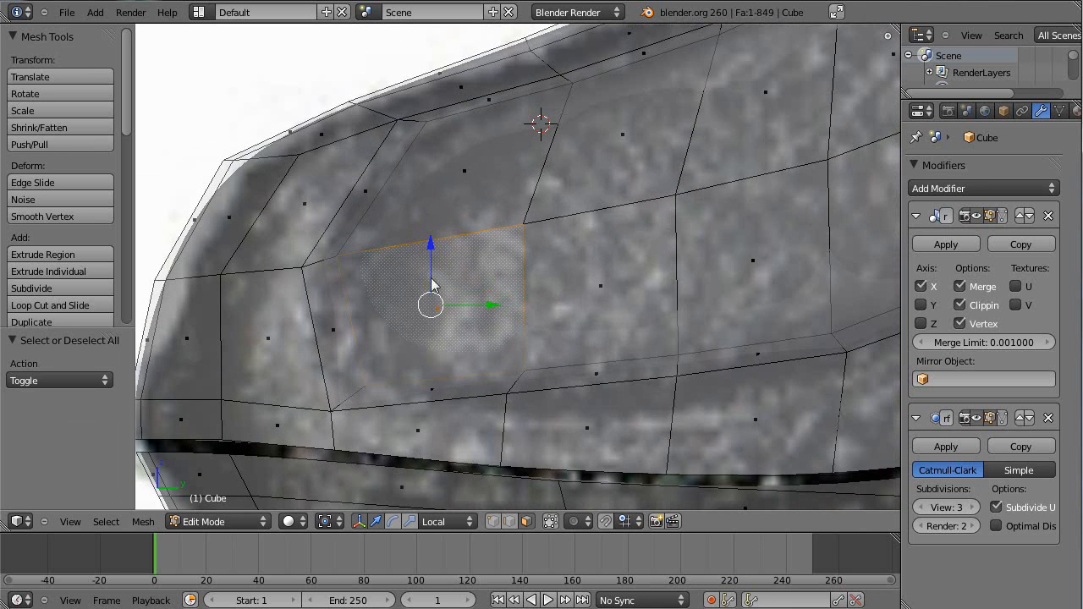
pyautogui.press('e')
pyautogui.click(576, 285)
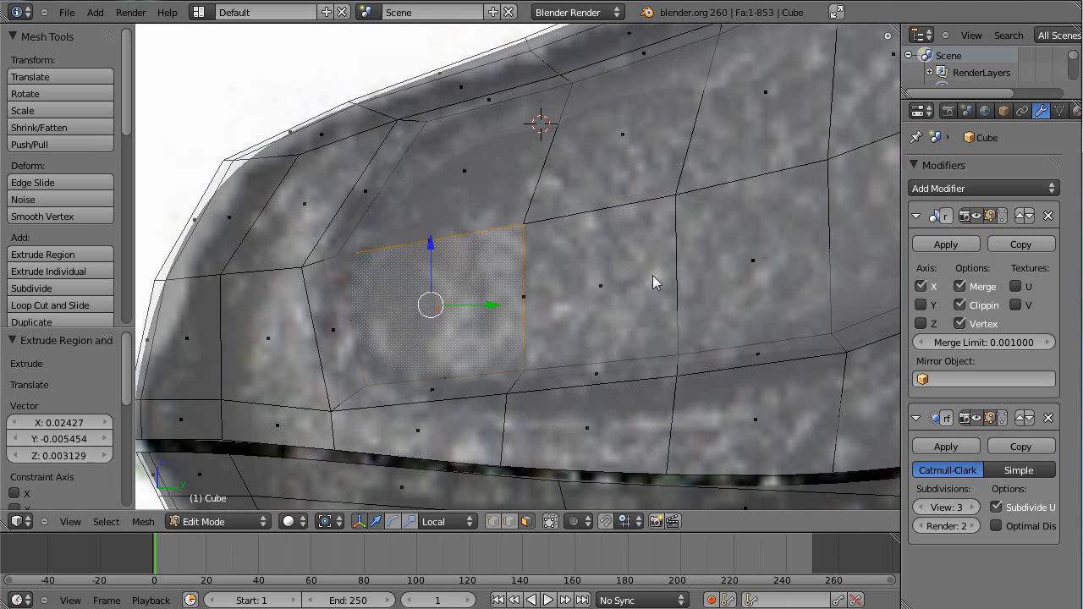
pyautogui.press('s')
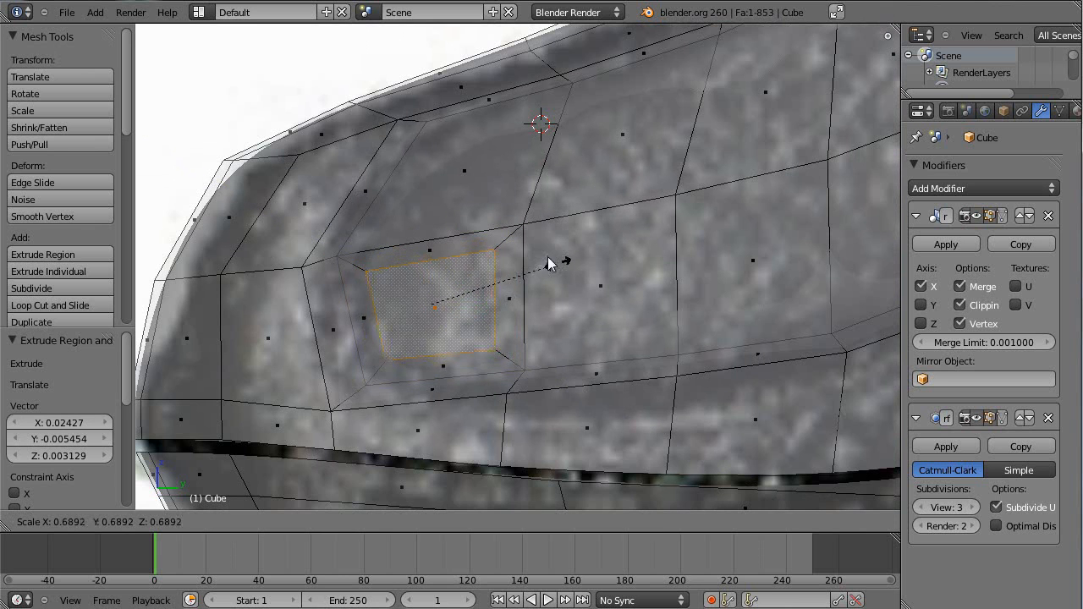
pyautogui.click(525, 300)
# Move the small nostril face 0.01008 forward and 0.004319 down, and shift it inward along X
pyautogui.press('g')
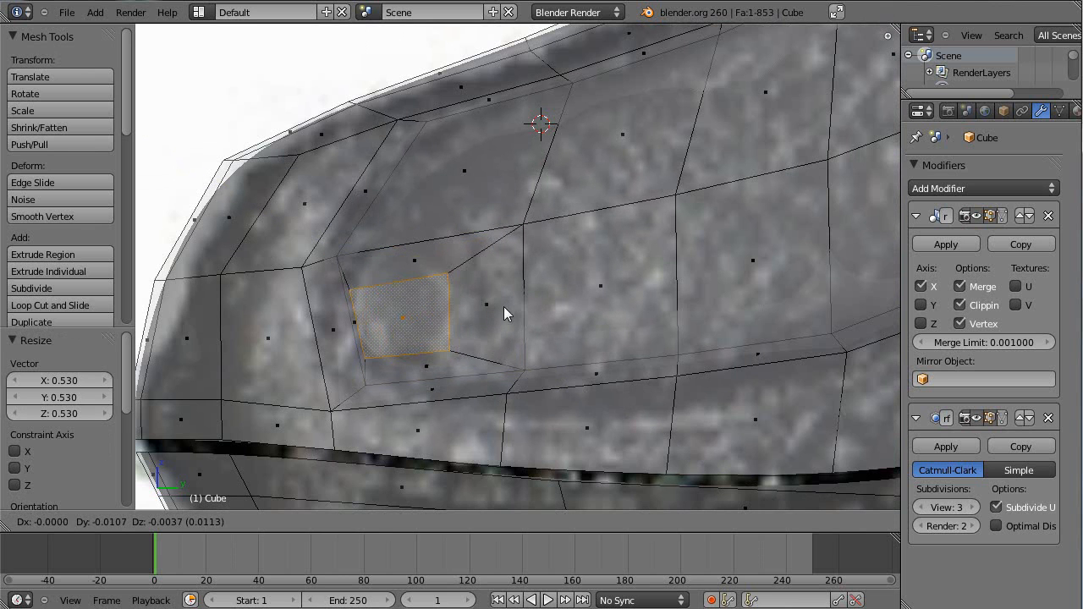
pyautogui.click(508, 309)
pyautogui.moveTo(478, 287); pyautogui.dragTo(519, 365, button='middle')
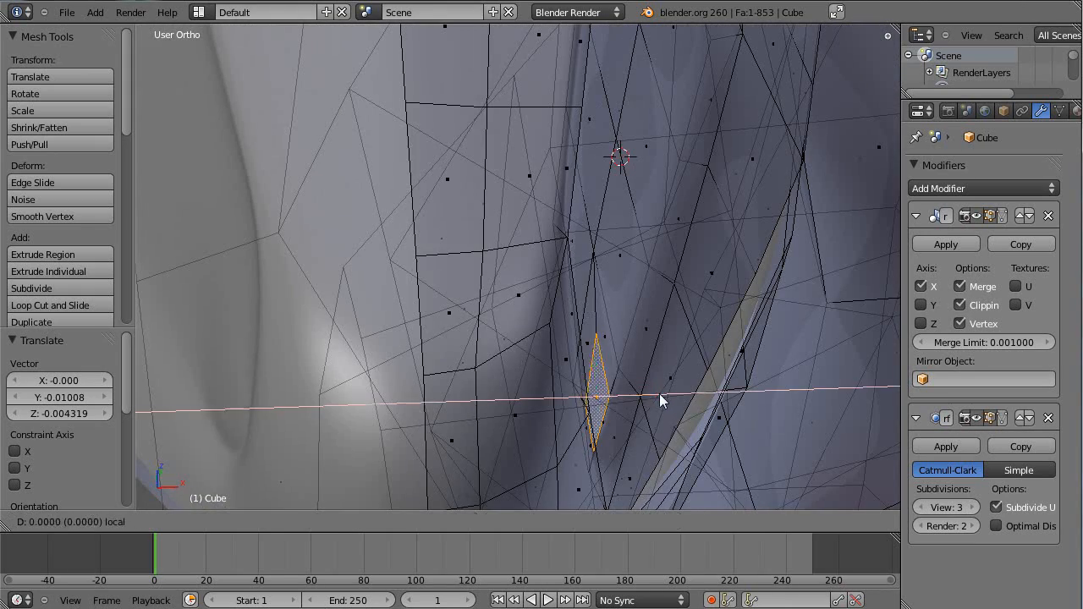
pyautogui.press('g')
pyautogui.press('x')
pyautogui.click(643, 393)
# Rotate the nostril face slightly and move it -0.00299 along X and 0.004921 along Y
pyautogui.moveTo(640, 387)
pyautogui.mouseDown(button='middle')
pyautogui.moveTo(480, 308)
pyautogui.moveTo(375, 350)
pyautogui.moveTo(403, 303)
pyautogui.mouseUp(button='middle')
pyautogui.hotkey('alt', 'z')
pyautogui.hotkey('alt', 'z')
pyautogui.moveTo(469, 329)
pyautogui.mouseDown(button='middle')
pyautogui.moveTo(488, 307)
pyautogui.moveTo(430, 454)
pyautogui.mouseUp(button='middle')
pyautogui.click(375, 521)
pyautogui.moveTo(365, 372); pyautogui.dragTo(372, 367)
pyautogui.moveTo(353, 320); pyautogui.dragTo(527, 335, button='middle')
pyautogui.press('g')
pyautogui.click(386, 304)
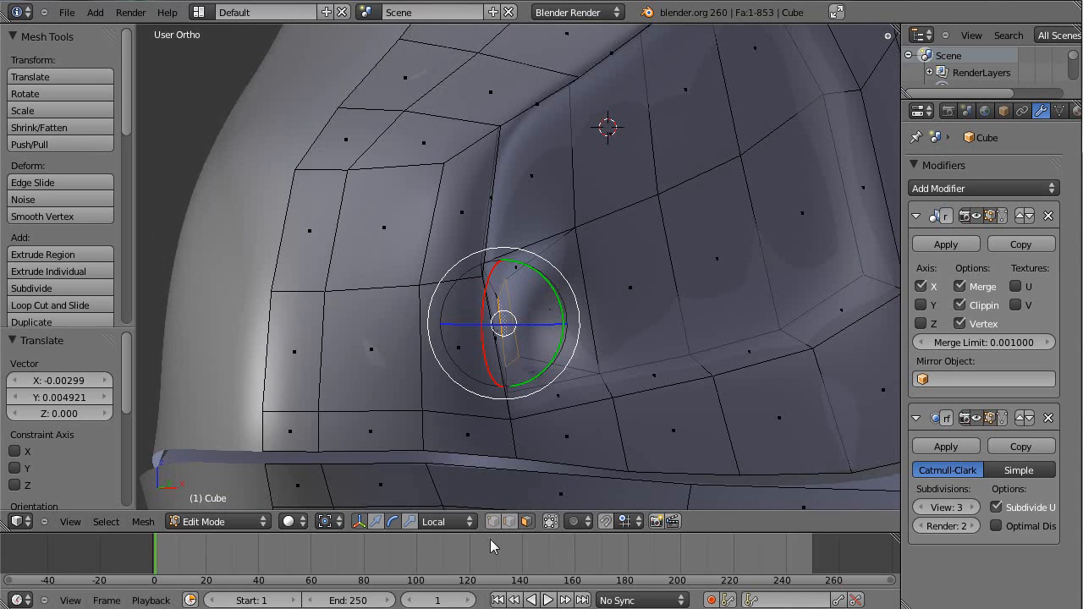
# Extrude the nostril face inward along its normal to form a cavity, and clear the selection
pyautogui.click(359, 521)
pyautogui.moveTo(557, 272); pyautogui.dragTo(703, 251, button='middle')
pyautogui.press('e')
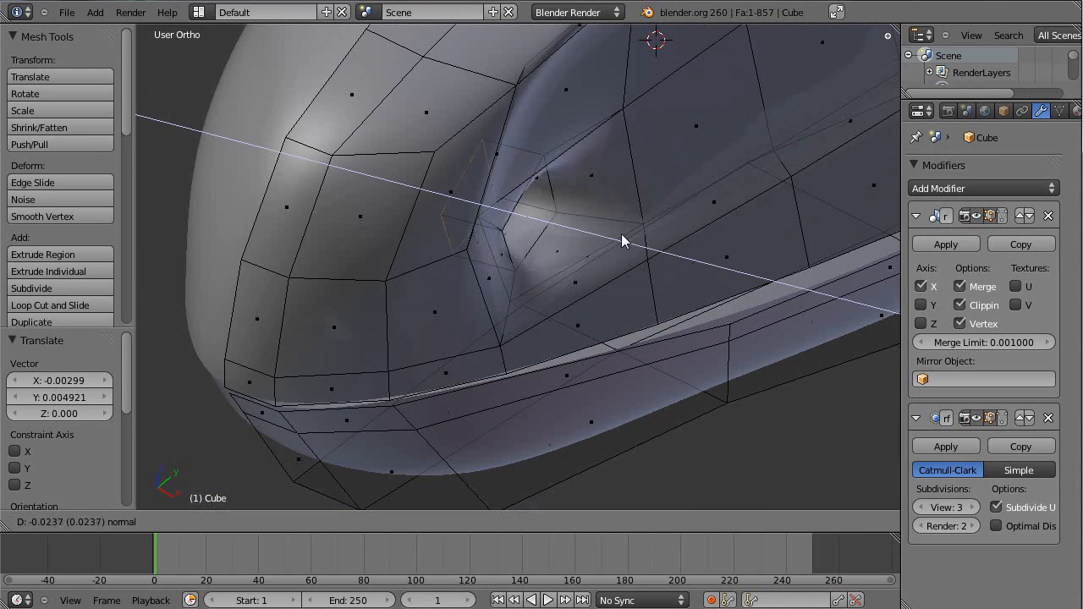
pyautogui.click(619, 234)
pyautogui.press('a')
# Add a loop cut around the nostril cavity's walls and slide it close to the outer rim
pyautogui.scroll(-3, 649, 226)
pyautogui.moveTo(535, 169); pyautogui.dragTo(510, 183, button='middle')
pyautogui.press('Tab')
pyautogui.press('Tab')
pyautogui.hotkey('ctrl', 'r')
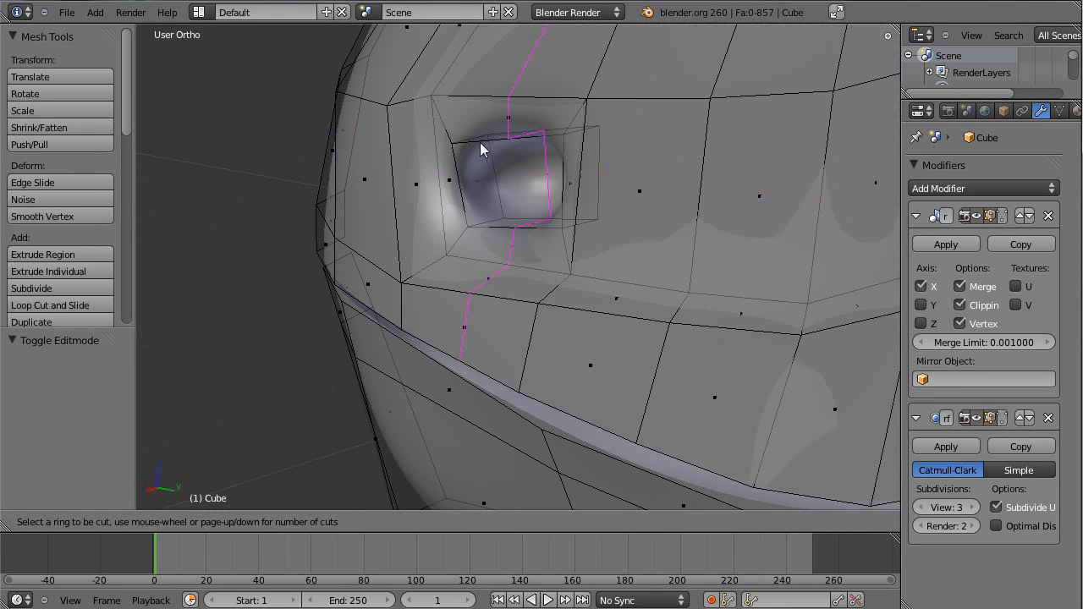
pyautogui.click(491, 217)
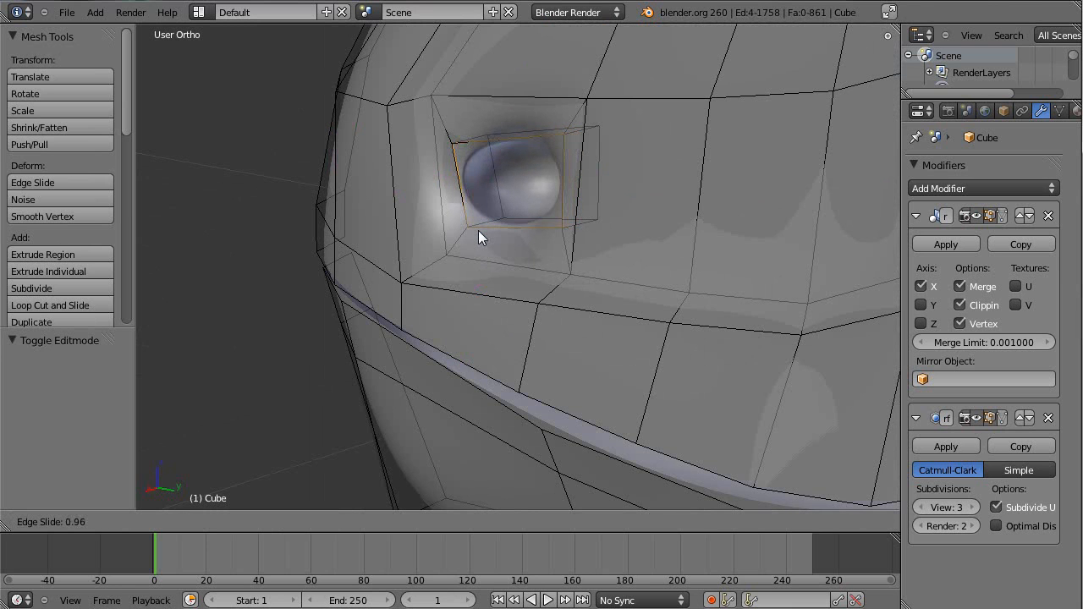
pyautogui.click(476, 232)
# Examine the nostril's shape and position on the snout from several angles and against the side reference drawing
pyautogui.press('Tab')
pyautogui.scroll(-3, 547, 301)
pyautogui.moveTo(570, 306); pyautogui.dragTo(382, 309, button='middle')
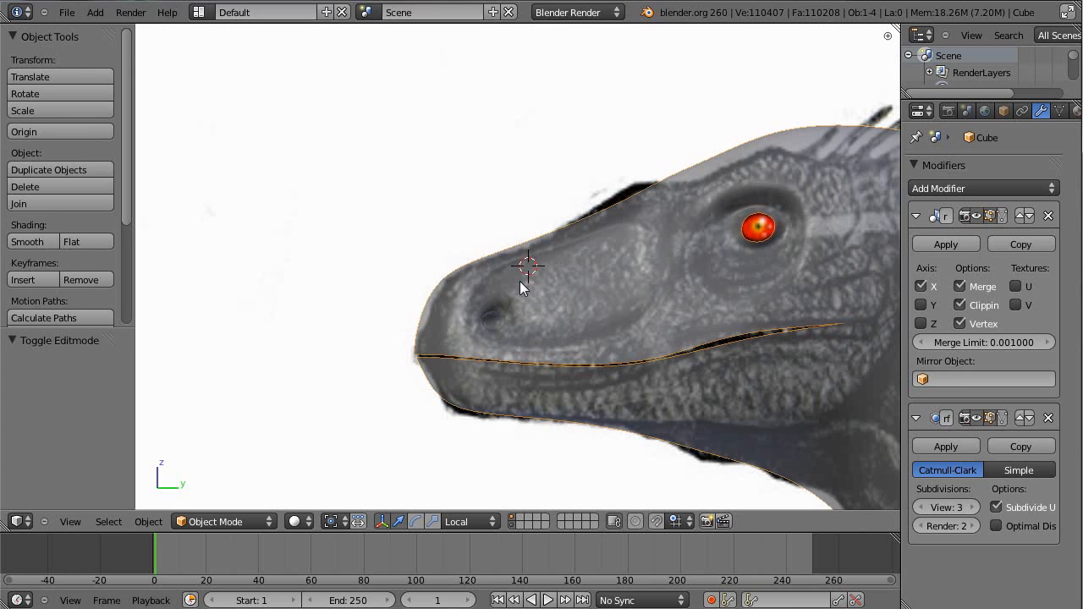
pyautogui.scroll(3, 542, 317)
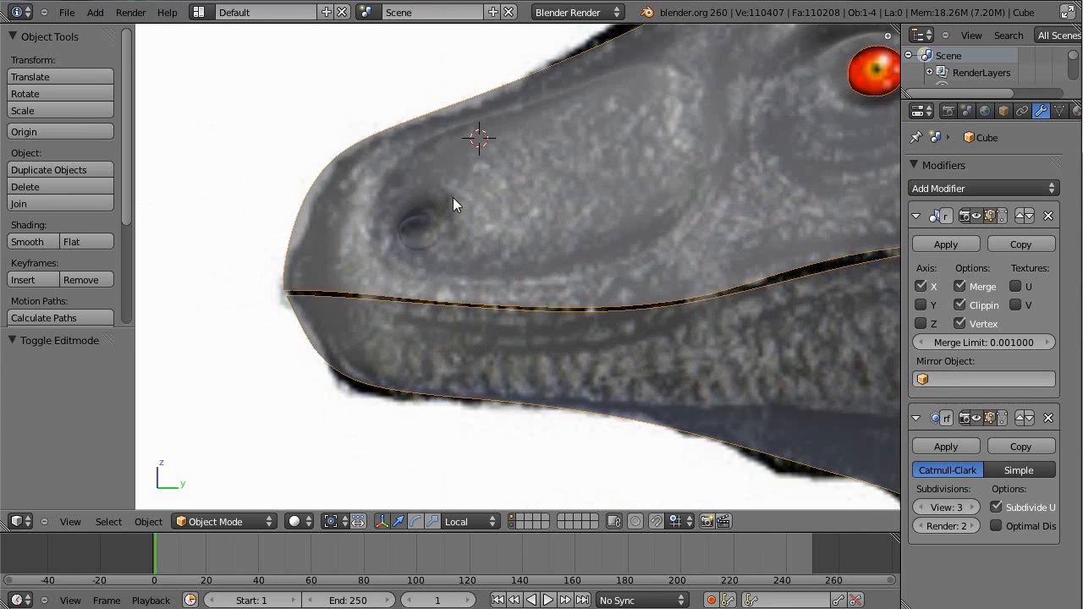
pyautogui.hotkey('ctrl', 'Tab')
pyautogui.hotkey('ctrl', 'Tab')
pyautogui.scroll(5, 474, 253)
pyautogui.press('Tab')
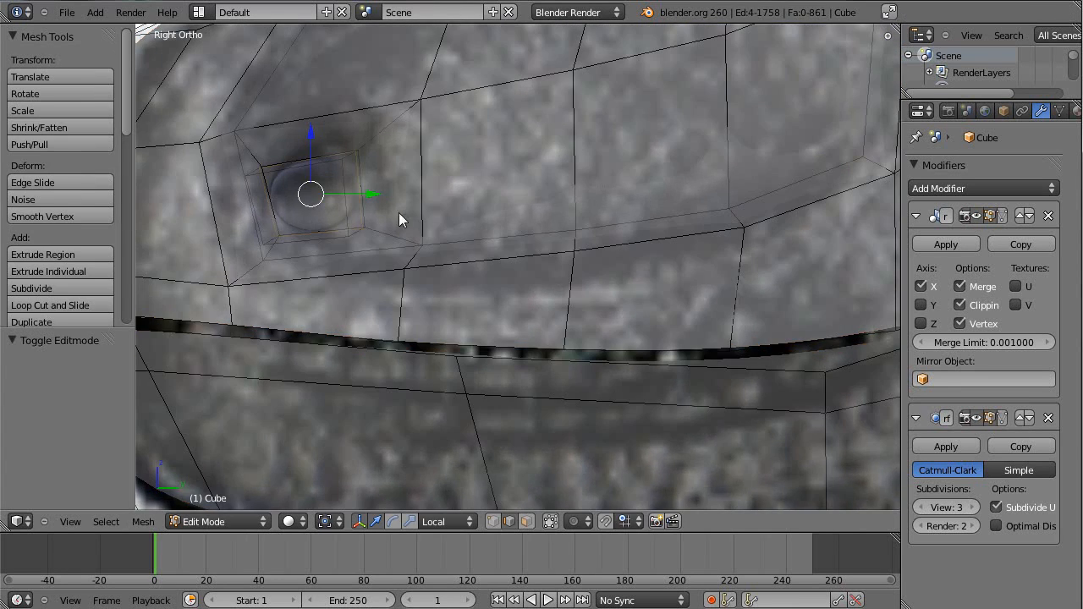
pyautogui.keyDown('shift'); pyautogui.moveTo(395, 244); pyautogui.dragTo(589, 405, button='middle'); pyautogui.keyUp('shift')
pyautogui.moveTo(424, 272); pyautogui.dragTo(543, 287, button='middle')
pyautogui.keyDown('shift'); pyautogui.moveTo(428, 221); pyautogui.dragTo(598, 211, button='middle'); pyautogui.keyUp('shift')
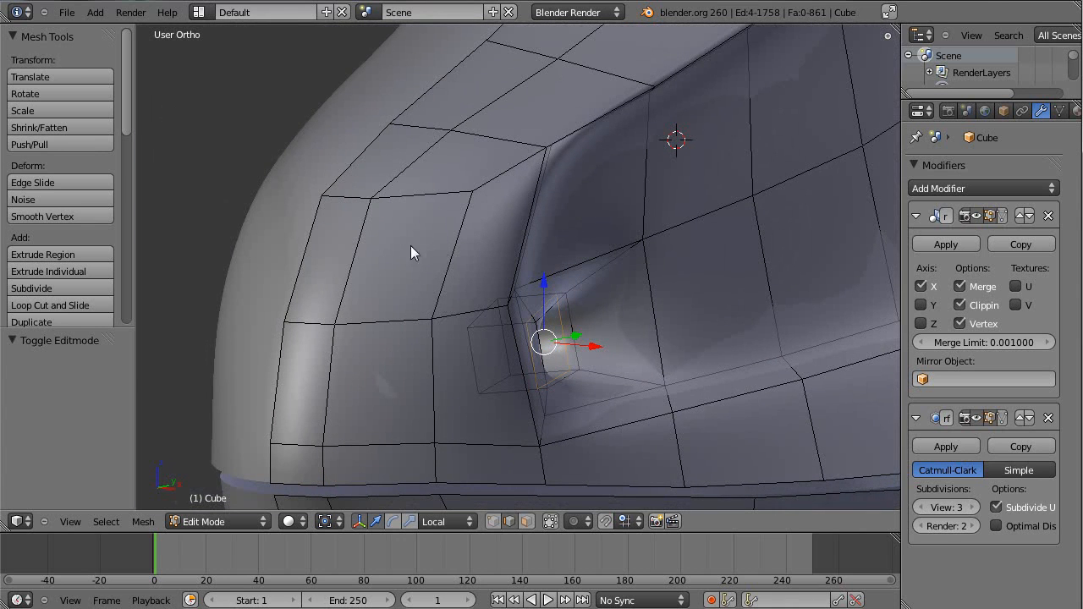
pyautogui.keyDown('shift'); pyautogui.moveTo(559, 247); pyautogui.dragTo(406, 161, button='middle'); pyautogui.keyUp('shift')
pyautogui.moveTo(425, 201); pyautogui.dragTo(363, 208, button='middle')
pyautogui.scroll(-1, 401, 241)
pyautogui.keyDown('shift'); pyautogui.moveTo(401, 241); pyautogui.dragTo(368, 189, button='middle'); pyautogui.keyUp('shift')
pyautogui.press('KP_3')
pyautogui.scroll(2, 370, 194)
pyautogui.keyDown('shift'); pyautogui.moveTo(667, 166); pyautogui.dragTo(610, 200, button='middle'); pyautogui.keyUp('shift')
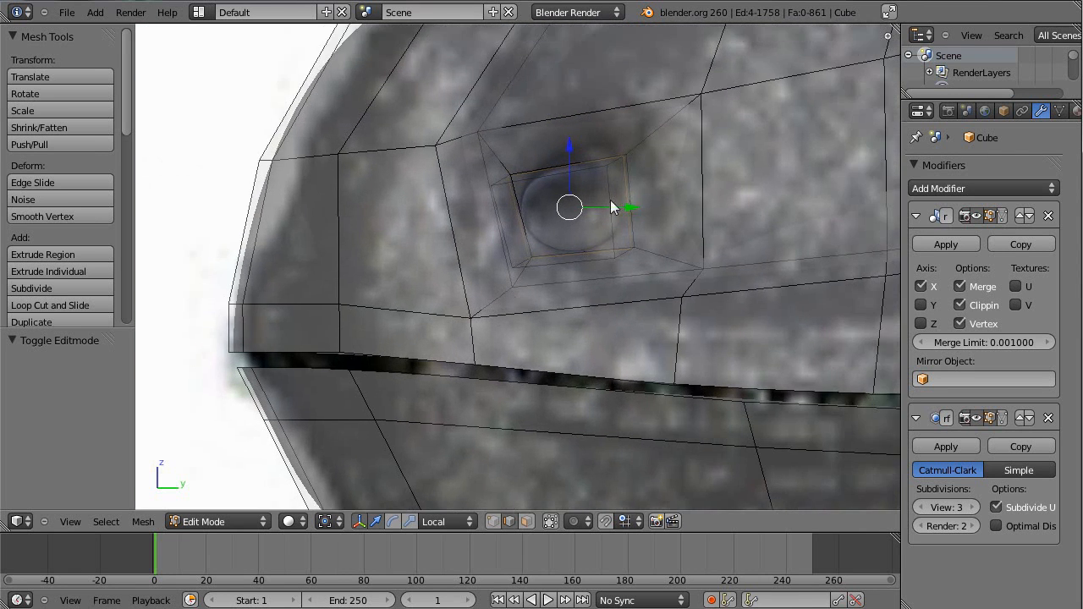
# Expand the selection to the whole nostril cavity and shift it forward, and move it with its surrounding vertices forward and down
pyautogui.scroll(3, 559, 211)
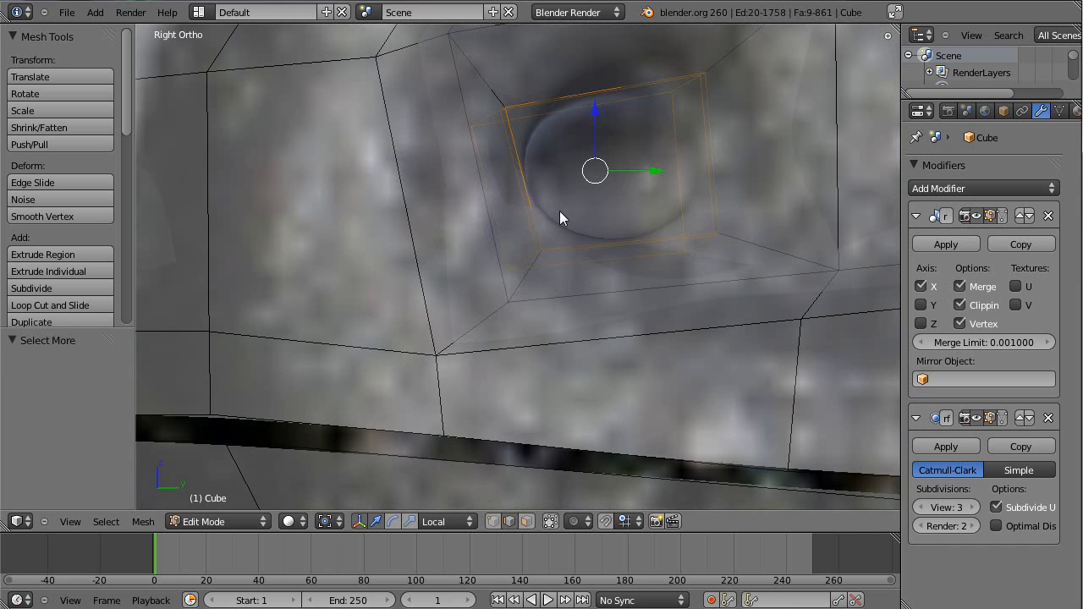
pyautogui.press('ctrl+KP_Add')
pyautogui.keyDown('shift'); pyautogui.moveTo(559, 211); pyautogui.dragTo(358, 366, button='middle'); pyautogui.keyUp('shift')
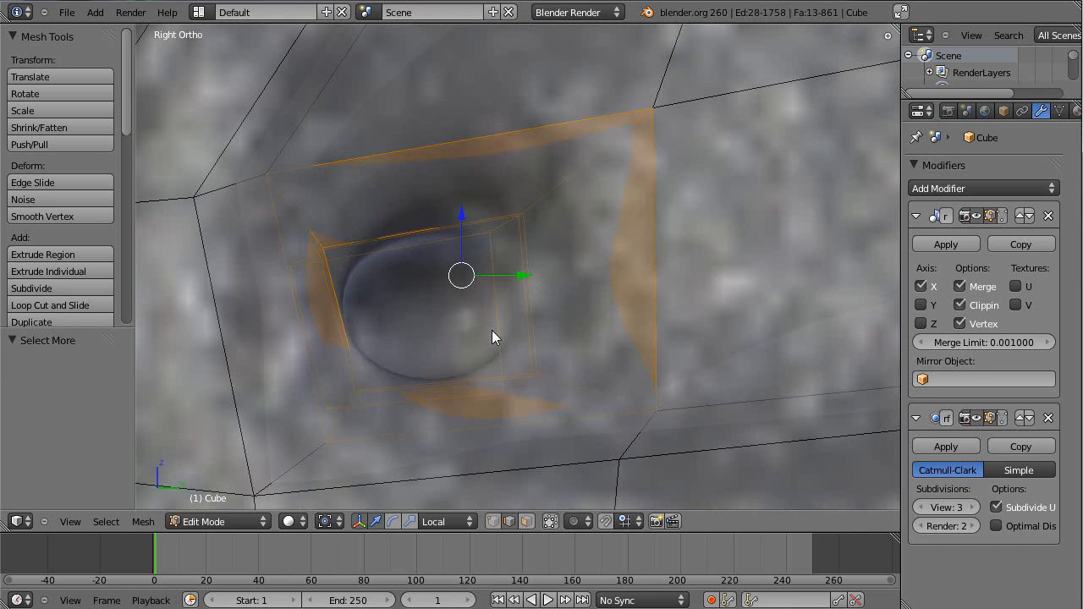
pyautogui.press('ctrl+KP_Subtract')
pyautogui.moveTo(472, 320); pyautogui.dragTo(442, 323)
pyautogui.press('ctrl+KP_Add')
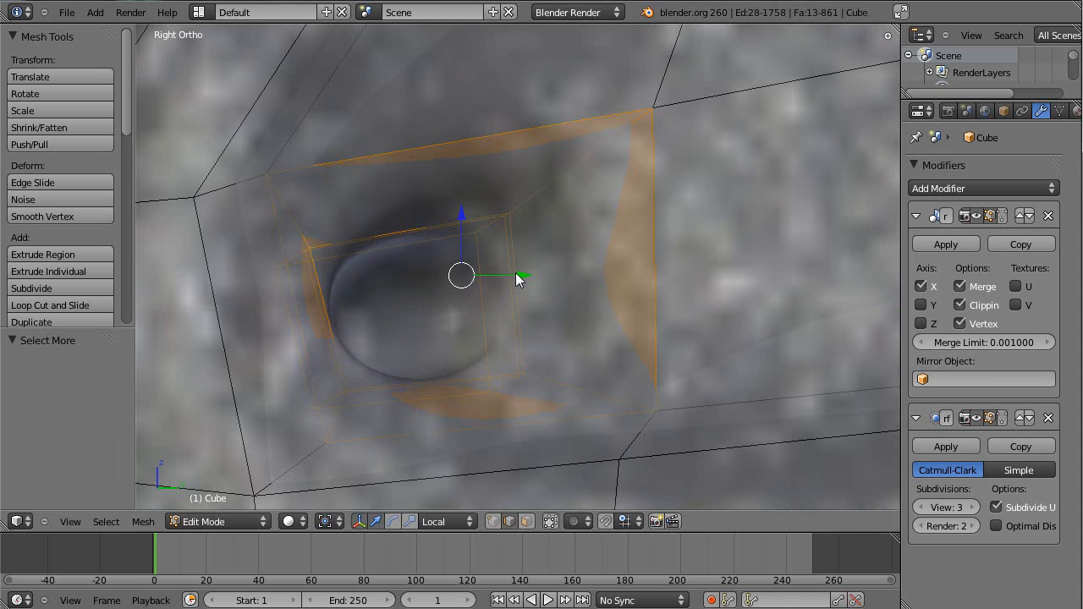
pyautogui.moveTo(518, 276); pyautogui.dragTo(440, 295)
pyautogui.moveTo(435, 222); pyautogui.dragTo(423, 238)
# Scale the nostril and its surroundings down, finishing with a factor of 0.922, and move them forward and down in side view
pyautogui.scroll(-4, 420, 243)
pyautogui.moveTo(419, 243); pyautogui.dragTo(681, 272, button='middle')
pyautogui.press('s')
pyautogui.click(672, 268)
pyautogui.press('s')
pyautogui.click(658, 265)
pyautogui.press('KP_3')
pyautogui.press('g')
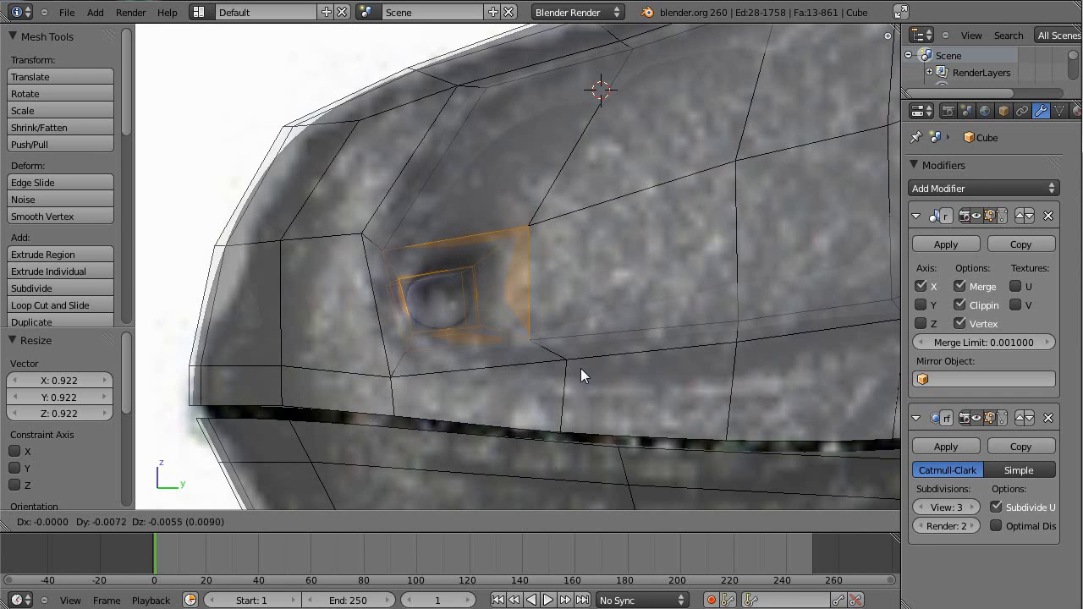
pyautogui.click(577, 368)
pyautogui.press('a')
# Switch to vertex selection and inspect the smoothed nostril and snout from the front and the side
pyautogui.hotkey('ctrl', 'Tab')
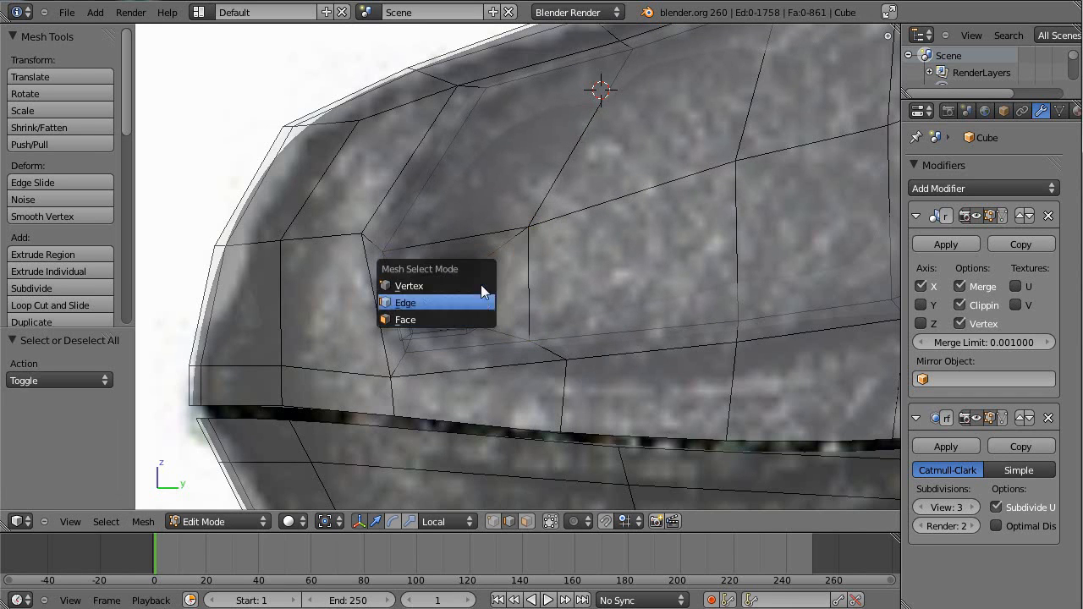
pyautogui.click(478, 283)
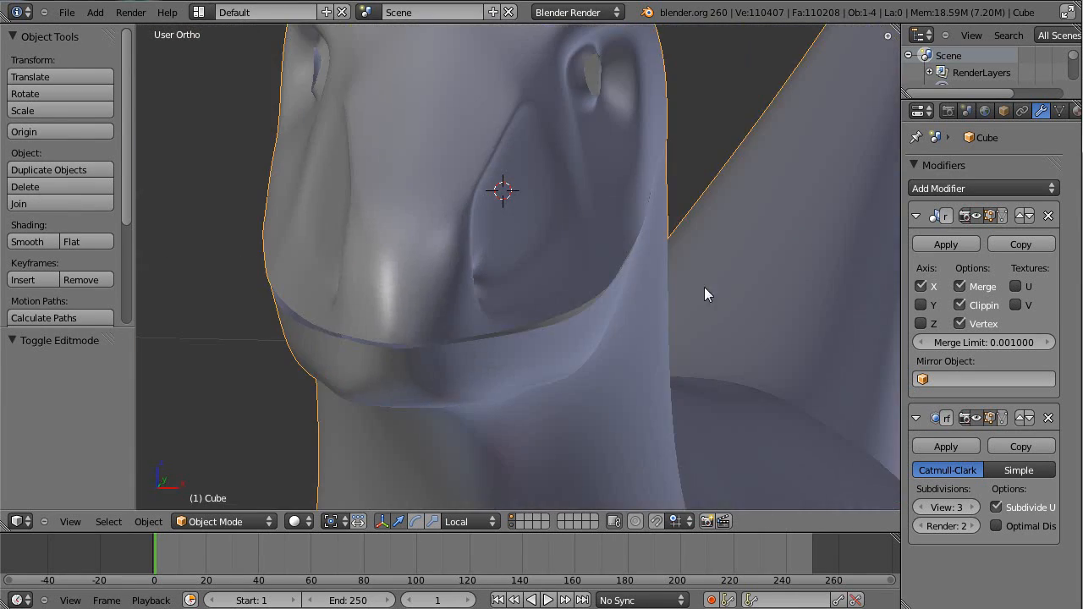
pyautogui.moveTo(704, 289); pyautogui.dragTo(826, 263, button='middle')
pyautogui.scroll(-4, 744, 254)
pyautogui.moveTo(667, 247); pyautogui.dragTo(529, 146, button='middle')
pyautogui.press('KP_3')
pyautogui.scroll(4, 446, 254)
pyautogui.press('Tab')
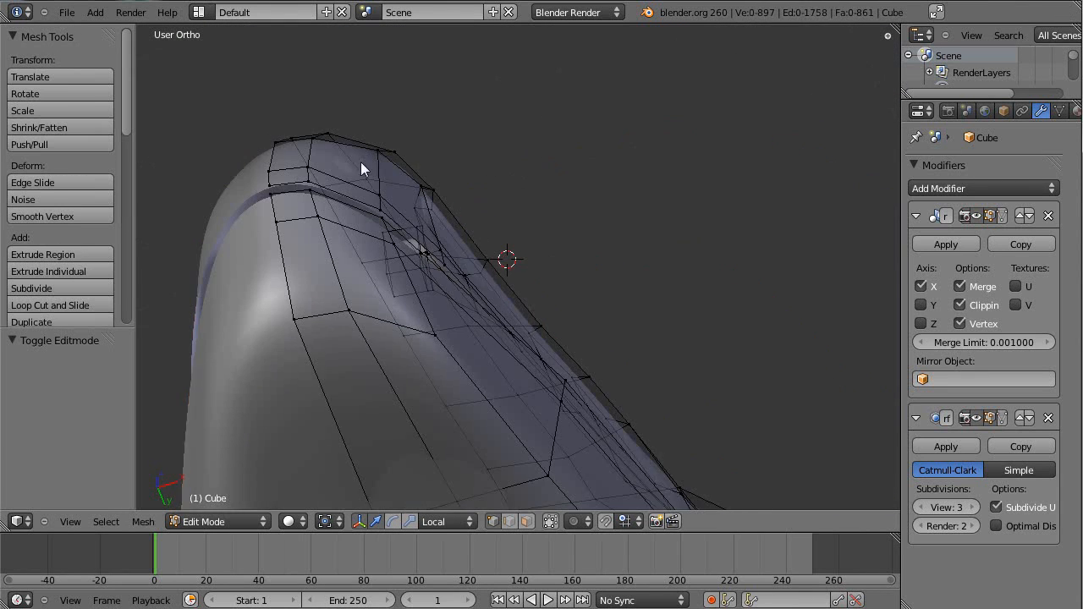
# Select the seven vertices of the column beside the snout tip's centreline and move them 0.006206 outward along X
pyautogui.moveTo(378, 160); pyautogui.dragTo(415, 216, button='middle')
pyautogui.keyDown('alt'); pyautogui.rightClick(388, 188); pyautogui.keyUp('alt')
pyautogui.moveTo(483, 212); pyautogui.dragTo(426, 225, button='middle')
pyautogui.press('a')
pyautogui.rightClick(428, 252)
pyautogui.keyDown('shift'); pyautogui.rightClick(428, 261); pyautogui.keyUp('shift')
pyautogui.keyDown('shift'); pyautogui.rightClick(431, 229); pyautogui.keyUp('shift')
pyautogui.keyDown('shift'); pyautogui.rightClick(440, 218); pyautogui.keyUp('shift')
pyautogui.keyDown('shift'); pyautogui.rightClick(430, 269); pyautogui.keyUp('shift')
pyautogui.keyDown('shift'); pyautogui.rightClick(434, 282); pyautogui.keyUp('shift')
pyautogui.keyDown('shift'); pyautogui.rightClick(455, 338); pyautogui.keyUp('shift')
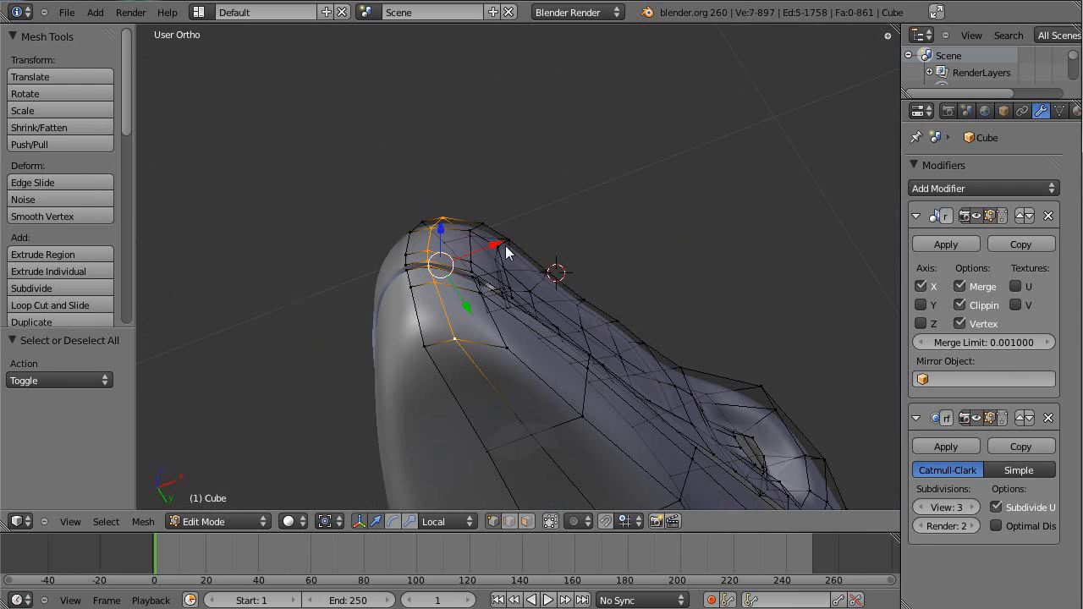
pyautogui.moveTo(495, 244); pyautogui.dragTo(501, 240)
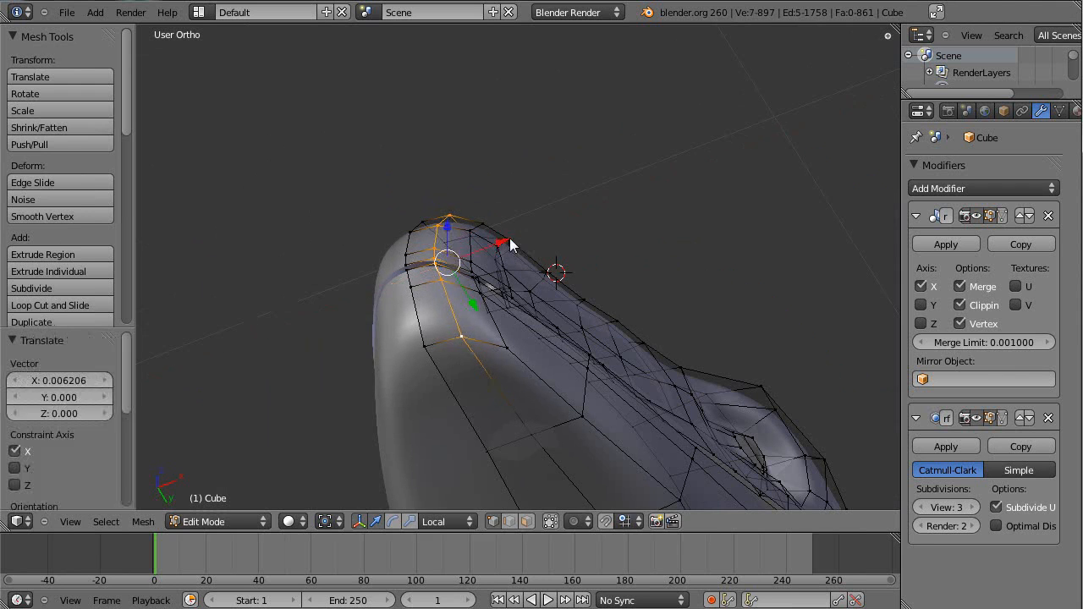
pyautogui.press('Tab')
pyautogui.moveTo(537, 228); pyautogui.dragTo(361, 314, button='middle')
# Select the five vertices along the inset's upper inner edge in side view and move them down
pyautogui.press('KP_3')
pyautogui.scroll(3, 516, 230)
pyautogui.press('Tab')
pyautogui.scroll(2, 613, 310)
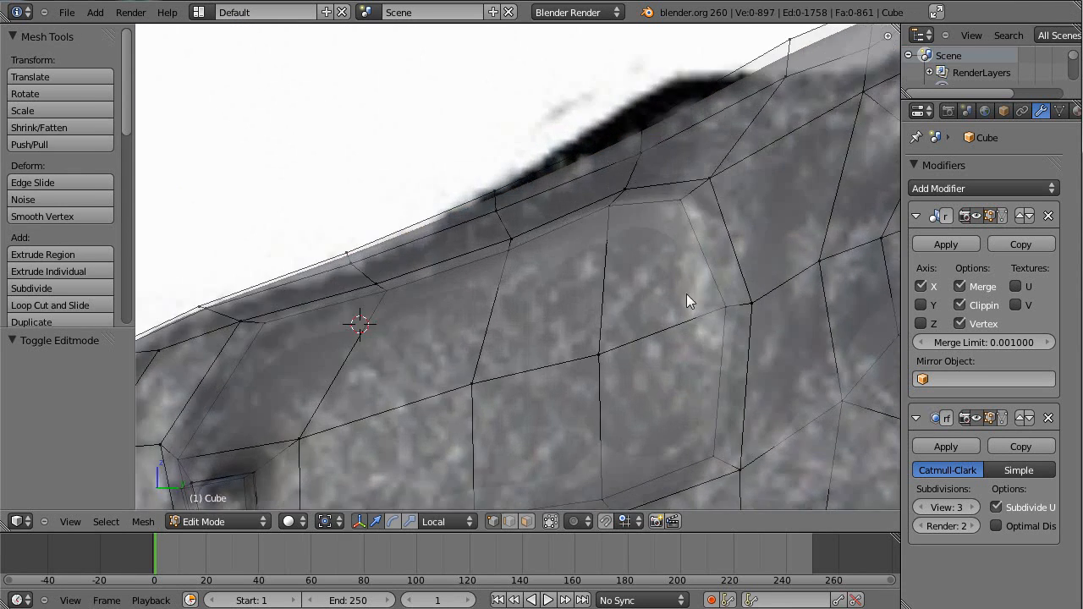
pyautogui.scroll(1, 618, 310)
pyautogui.rightClick(628, 208)
pyautogui.keyDown('shift'); pyautogui.rightClick(712, 203); pyautogui.keyUp('shift')
pyautogui.keyDown('shift'); pyautogui.rightClick(500, 267); pyautogui.keyUp('shift')
pyautogui.keyDown('shift'); pyautogui.rightClick(381, 290); pyautogui.keyUp('shift')
pyautogui.keyDown('shift'); pyautogui.moveTo(444, 263); pyautogui.dragTo(548, 191, button='middle'); pyautogui.keyUp('shift')
pyautogui.keyDown('shift'); pyautogui.rightClick(320, 263); pyautogui.keyUp('shift')
pyautogui.moveTo(571, 146); pyautogui.dragTo(548, 184)
# Inspect the smoothed snout recess and its mesh from several angles
pyautogui.press('Tab')
pyautogui.scroll(-1, 337, 258)
pyautogui.moveTo(338, 258)
pyautogui.mouseDown(button='middle')
pyautogui.moveTo(470, 296)
pyautogui.moveTo(555, 301)
pyautogui.moveTo(599, 269)
pyautogui.moveTo(521, 258)
pyautogui.mouseUp(button='middle')
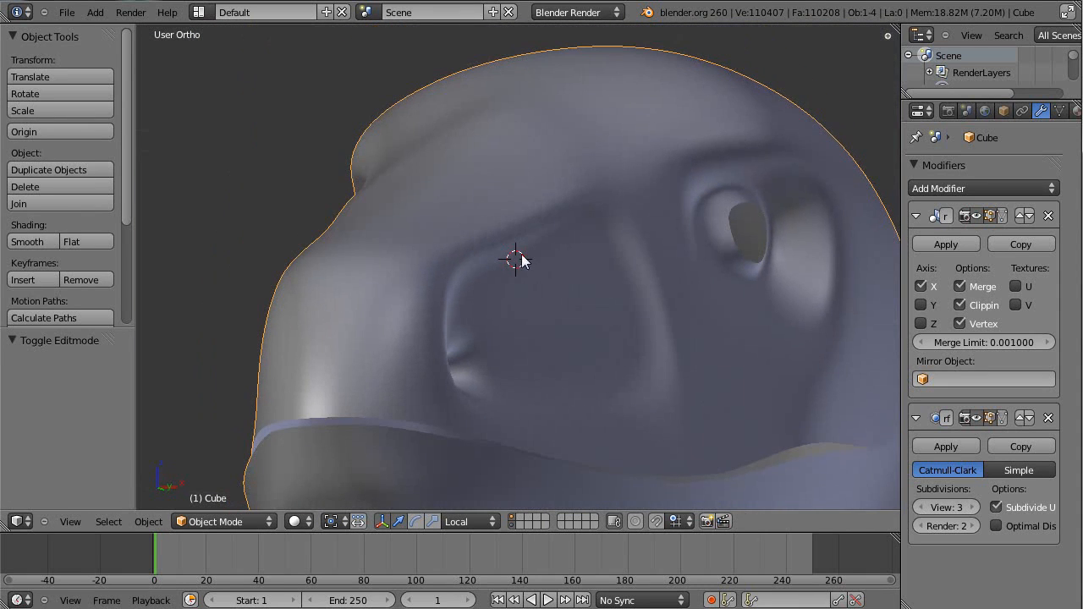
pyautogui.moveTo(631, 293); pyautogui.dragTo(607, 363, button='middle')
pyautogui.press('Tab')
pyautogui.moveTo(623, 310); pyautogui.dragTo(553, 297, button='middle')
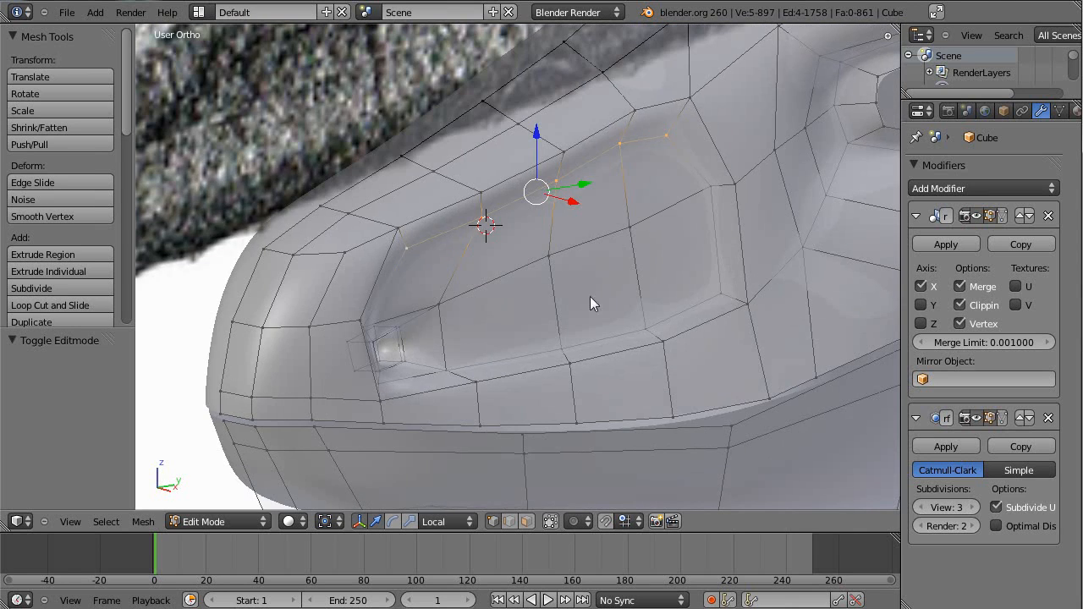
# Select the vertices along the recess's lower inner edge in side view and move them down
pyautogui.press('KP_3')
pyautogui.scroll(2, 657, 357)
pyautogui.press('b')
pyautogui.moveTo(503, 335); pyautogui.dragTo(729, 433)
pyautogui.press('a')
pyautogui.press('b')
pyautogui.moveTo(526, 343); pyautogui.dragTo(737, 439)
pyautogui.keyDown('shift'); pyautogui.moveTo(687, 448); pyautogui.dragTo(676, 359, button='middle'); pyautogui.keyUp('shift')
pyautogui.press('g')
pyautogui.click(706, 382)
# Move the front and rear end vertices of the recess's lower inner edge slightly down
pyautogui.press('a')
pyautogui.press('b')
pyautogui.moveTo(368, 292); pyautogui.dragTo(443, 347)
pyautogui.press('g')
pyautogui.click(440, 355)
pyautogui.press('a')
pyautogui.press('b')
pyautogui.moveTo(745, 213); pyautogui.dragTo(826, 287)
pyautogui.press('g')
pyautogui.click(824, 298)
# Reposition individual vertices in the middle and front part of the recess floor in side view
pyautogui.press('a')
pyautogui.keyDown('shift'); pyautogui.moveTo(769, 226); pyautogui.dragTo(658, 340, button='middle'); pyautogui.keyUp('shift')
pyautogui.rightClick(594, 317)
pyautogui.press('g')
pyautogui.click(451, 302)
pyautogui.press('g')
pyautogui.click(460, 347)
pyautogui.rightClick(306, 395)
pyautogui.press('g')
pyautogui.click(306, 391)
# Select the vertex in the rear part of the recess and fine-tune its position in side view
pyautogui.rightClick(718, 265)
pyautogui.press('g')
pyautogui.click(712, 304)
pyautogui.press('g')
pyautogui.click(725, 263)
# Select two neighbouring vertices in the middle of the recess floor and move them 0.005014 along local X
pyautogui.press('a')
pyautogui.moveTo(588, 336); pyautogui.dragTo(562, 356, button='middle')
pyautogui.rightClick(556, 357)
pyautogui.keyDown('shift'); pyautogui.rightClick(597, 336); pyautogui.keyUp('shift')
pyautogui.press('g')
pyautogui.rightClick(595, 352)
pyautogui.moveTo(626, 345); pyautogui.dragTo(657, 339)
pyautogui.moveTo(657, 339); pyautogui.dragTo(619, 312, button='middle')
pyautogui.press('g')
pyautogui.press('x')
pyautogui.press('x')
pyautogui.click(602, 312)
# Move the two recess floor vertices -0.03295 along local X and readjust their depth on the same axis
pyautogui.press('g')
pyautogui.press('x')
pyautogui.press('x')
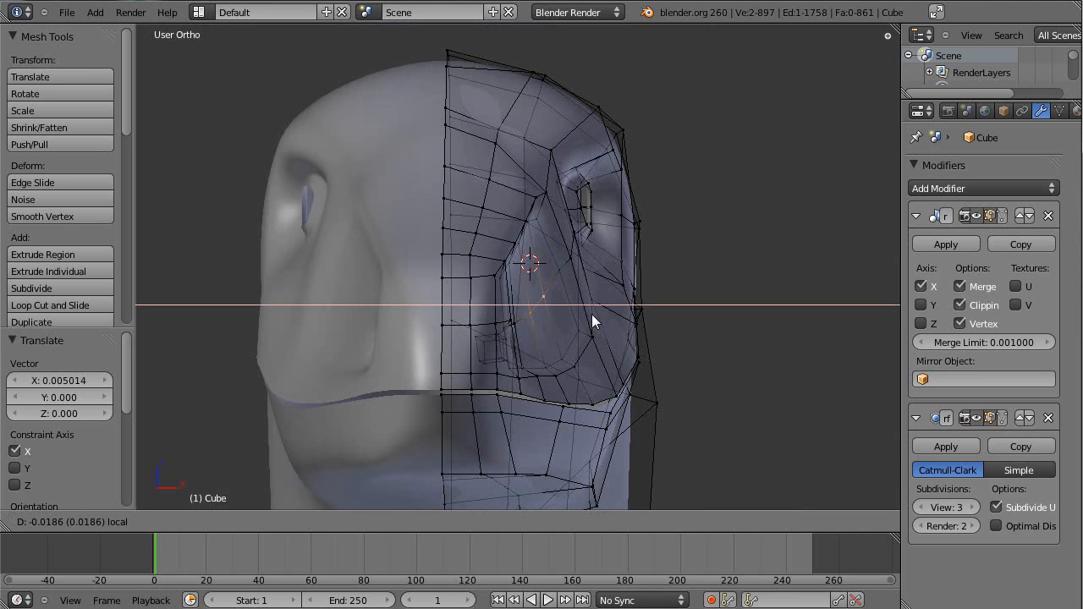
pyautogui.click(583, 321)
pyautogui.moveTo(620, 322); pyautogui.dragTo(592, 321, button='middle')
pyautogui.moveTo(391, 305); pyautogui.dragTo(577, 309, button='middle')
pyautogui.press('g')
pyautogui.press('x')
pyautogui.press('x')
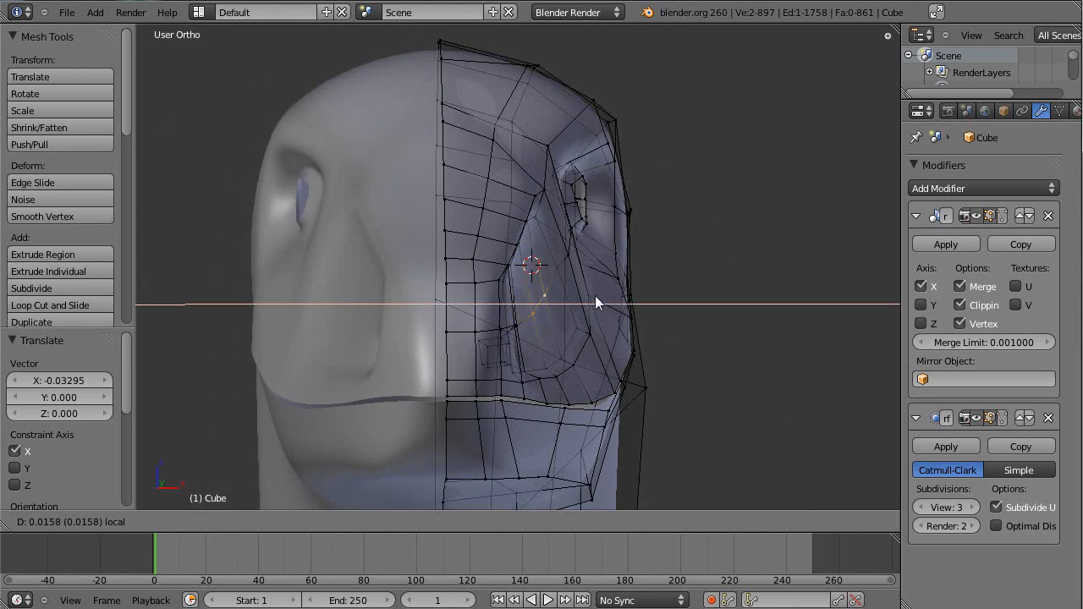
pyautogui.click(595, 295)
# Inspect the recess and nostril in the smoothed view and in the mesh, from the side and close up
pyautogui.press('a')
pyautogui.press('KP_3')
pyautogui.moveTo(494, 292); pyautogui.dragTo(475, 272, button='middle')
pyautogui.press('Tab')
pyautogui.scroll(4, 540, 269)
pyautogui.press('Tab')
pyautogui.scroll(4, 554, 239)
pyautogui.press('KP_3')
pyautogui.scroll(-3, 475, 272)
pyautogui.scroll(-1, 572, 276)
pyautogui.keyDown('shift'); pyautogui.moveTo(571, 333); pyautogui.dragTo(646, 181, button='middle'); pyautogui.keyUp('shift')
pyautogui.scroll(5, 646, 181)
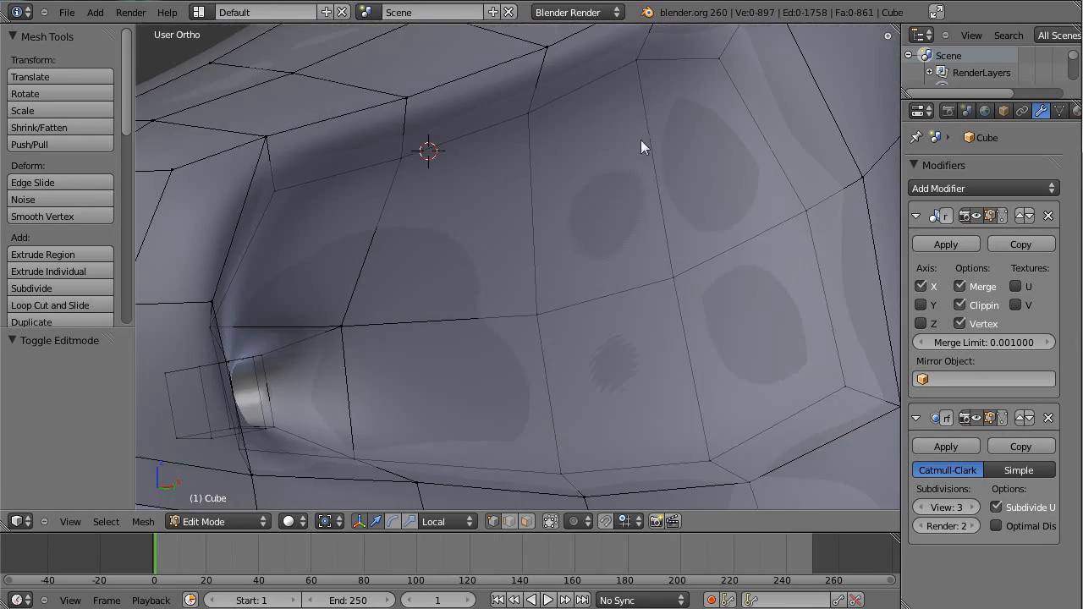
# Try a loop cut around the side wall of the snout recess
pyautogui.scroll(-2, 590, 250)
pyautogui.moveTo(590, 251); pyautogui.dragTo(655, 145, button='middle')
pyautogui.hotkey('ctrl', 'r')
pyautogui.click(655, 144)
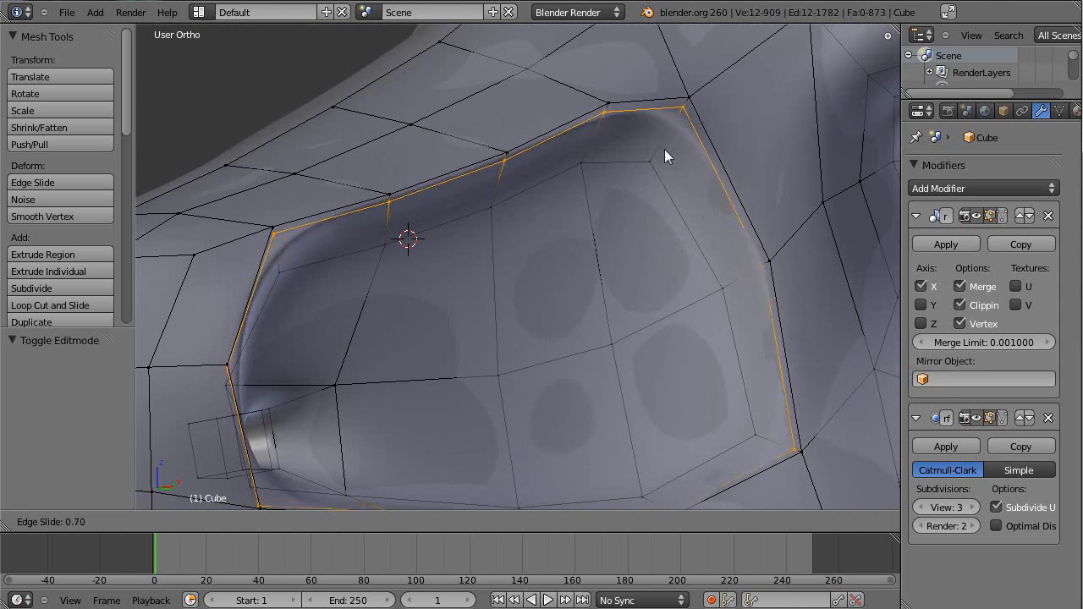
pyautogui.click(651, 164)
pyautogui.hotkey('ctrl', 'z')
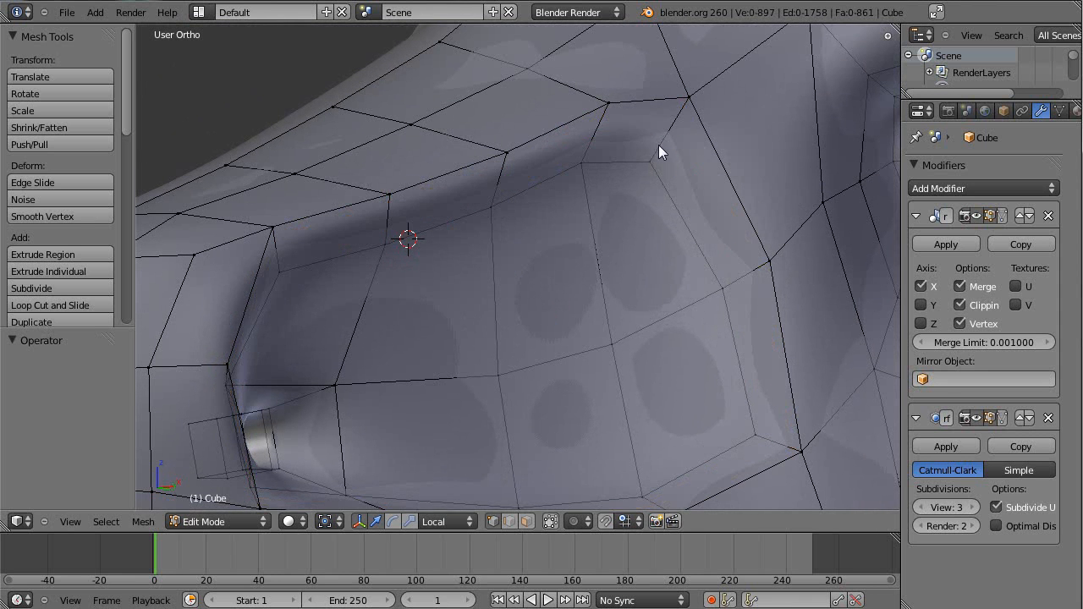
# Add a loop cut around the recess wall, slid toward the recess floor, and scale it slightly inward
pyautogui.hotkey('ctrl', 'r')
pyautogui.click(658, 144)
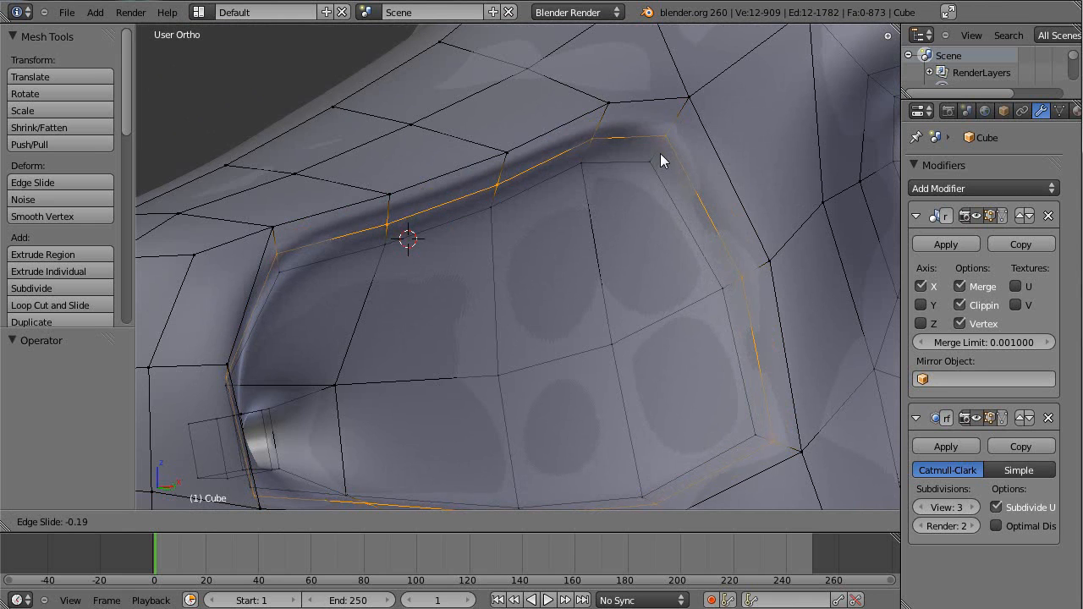
pyautogui.click(653, 165)
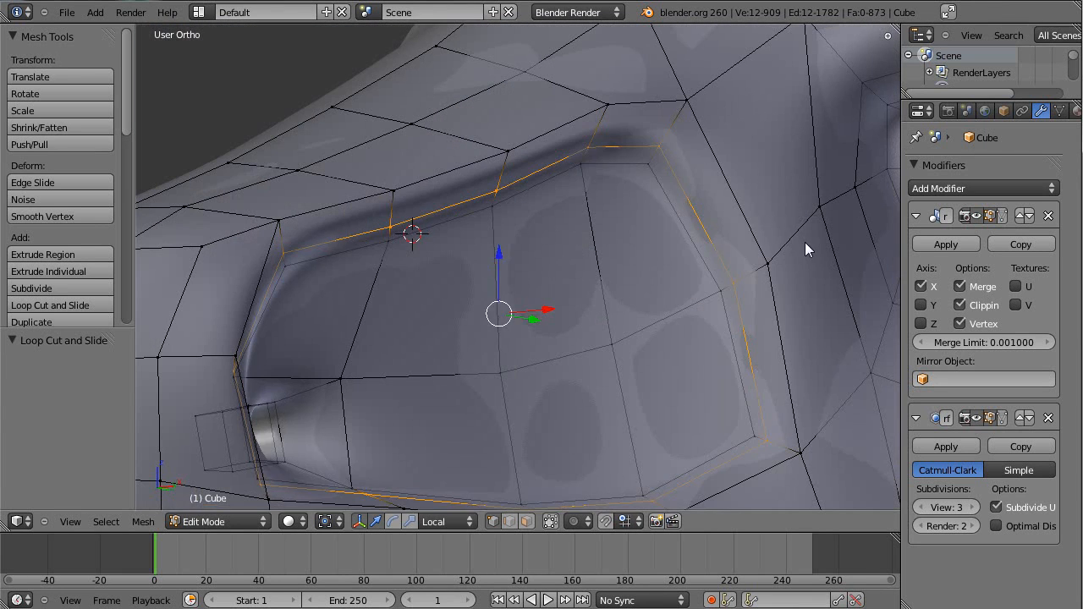
pyautogui.press('s')
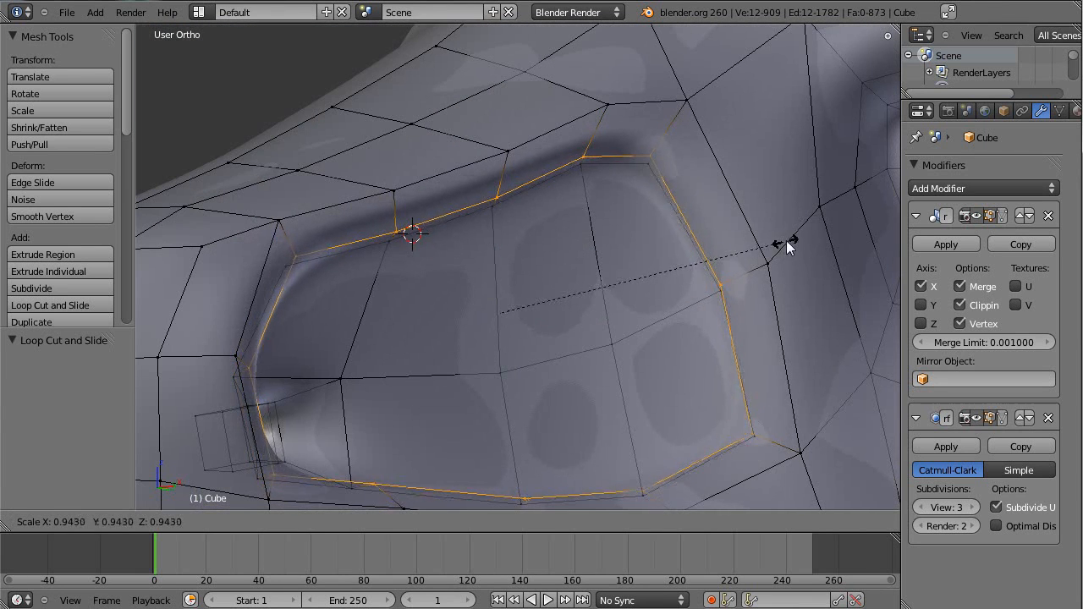
pyautogui.click(771, 247)
# Examine the recess's rim and the snout in the smoothed object view from both sides
pyautogui.moveTo(627, 283); pyautogui.dragTo(719, 280, button='middle')
pyautogui.moveTo(634, 290); pyautogui.dragTo(638, 287)
pyautogui.moveTo(638, 288); pyautogui.dragTo(613, 350, button='middle')
pyautogui.scroll(-5, 556, 305)
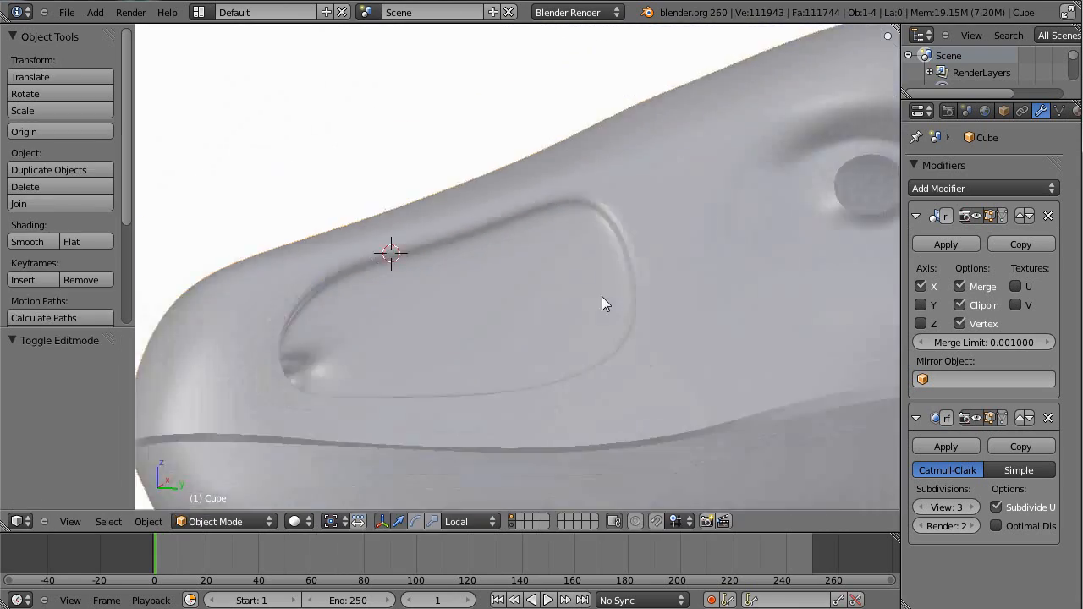
pyautogui.scroll(-2, 601, 298)
pyautogui.moveTo(756, 343); pyautogui.dragTo(664, 343, button='middle')
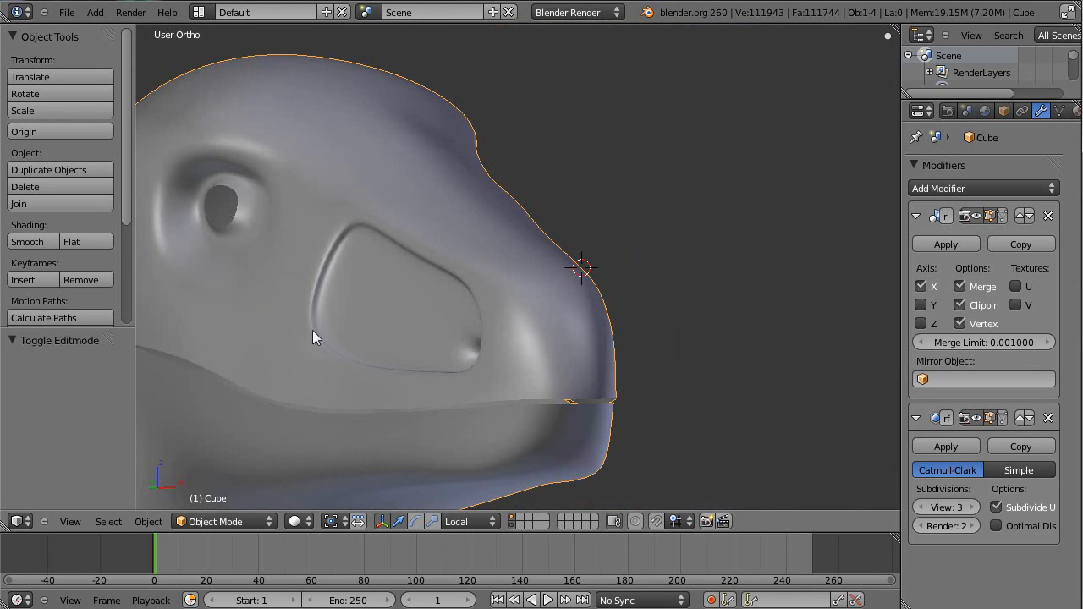
pyautogui.moveTo(596, 377); pyautogui.dragTo(575, 334, button='middle')
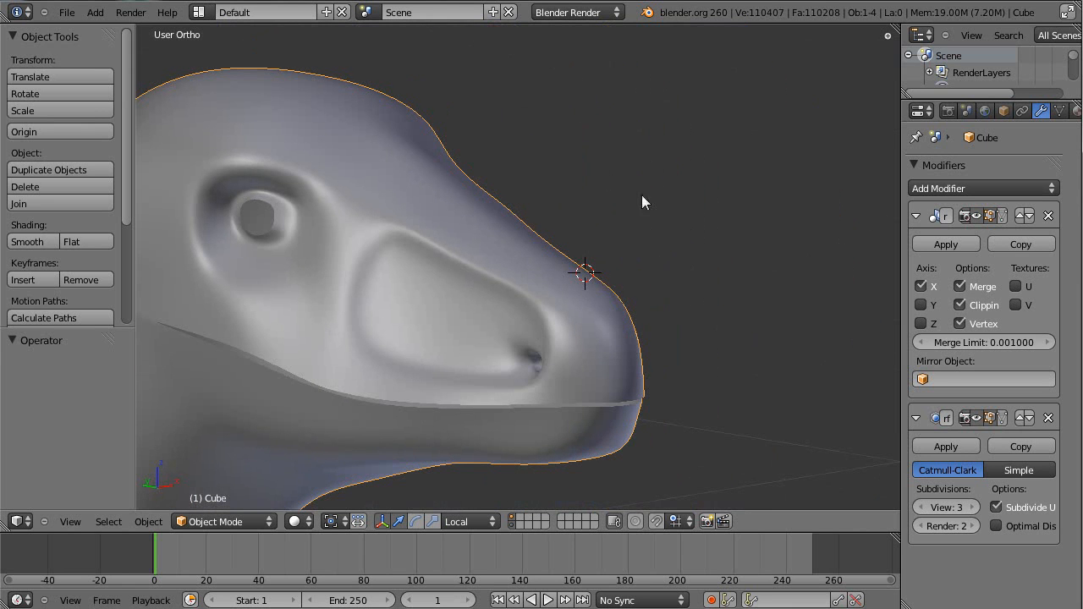
pyautogui.moveTo(603, 178); pyautogui.dragTo(621, 237, button='middle')
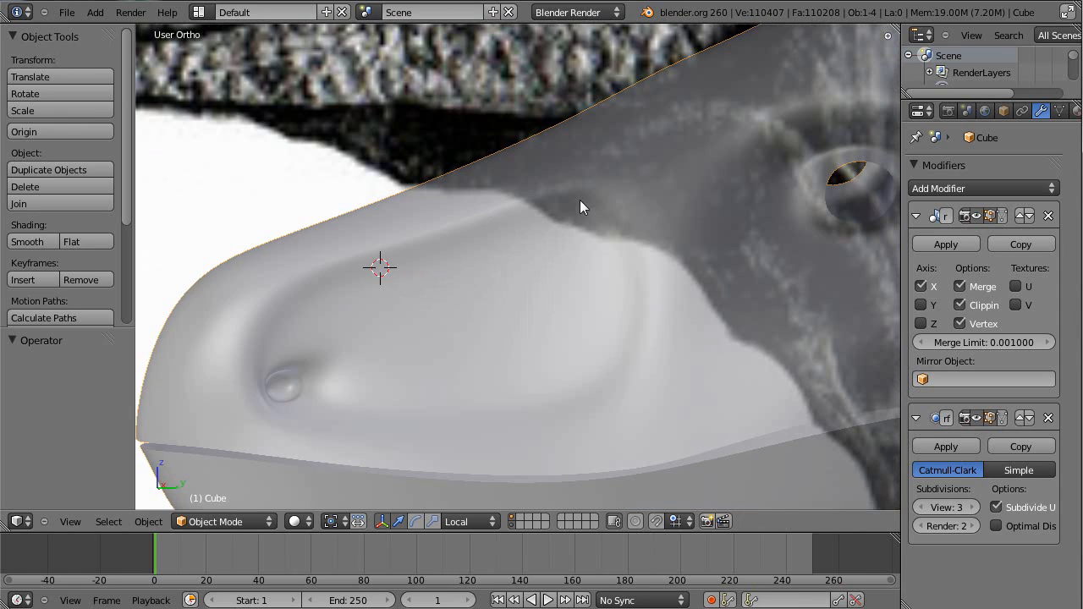
# Compare the head mesh with the reference image in side view, from the snout to the eye
pyautogui.moveTo(580, 199); pyautogui.dragTo(619, 202, button='middle')
pyautogui.press('KP_3')
pyautogui.scroll(2, 619, 202)
pyautogui.keyDown('shift'); pyautogui.moveTo(736, 228); pyautogui.dragTo(619, 224, button='middle'); pyautogui.keyUp('shift')
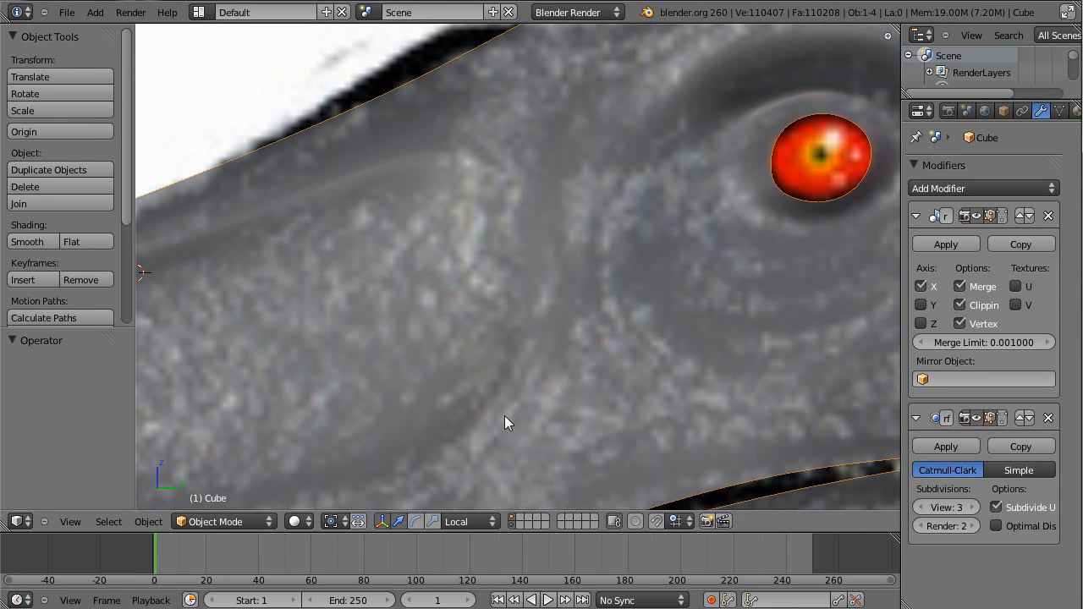
pyautogui.scroll(-3, 547, 299)
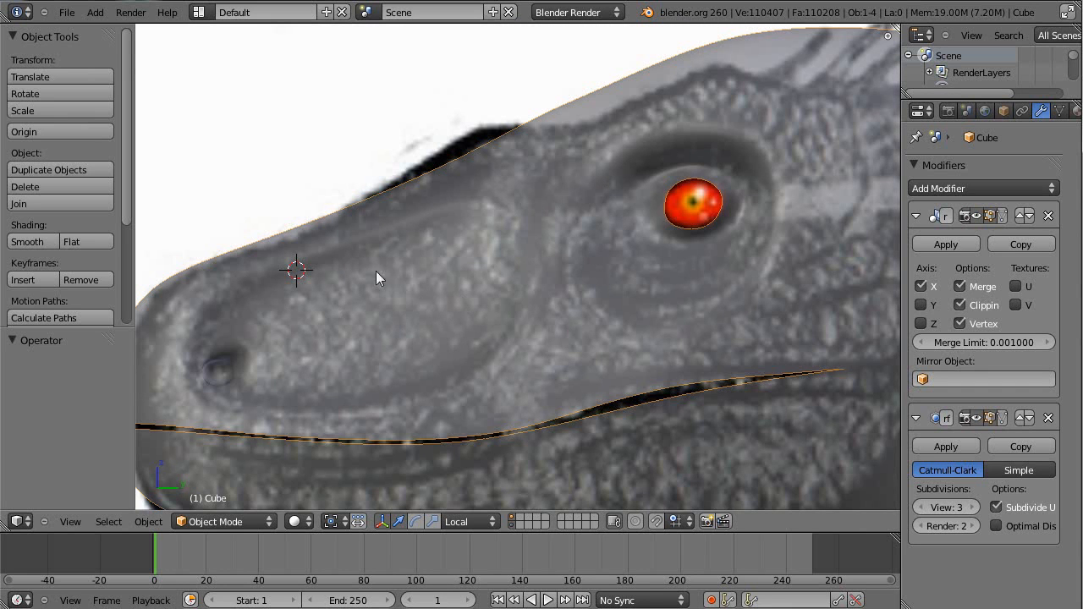
pyautogui.keyDown('shift'); pyautogui.moveTo(599, 231); pyautogui.dragTo(527, 249, button='middle'); pyautogui.keyUp('shift')
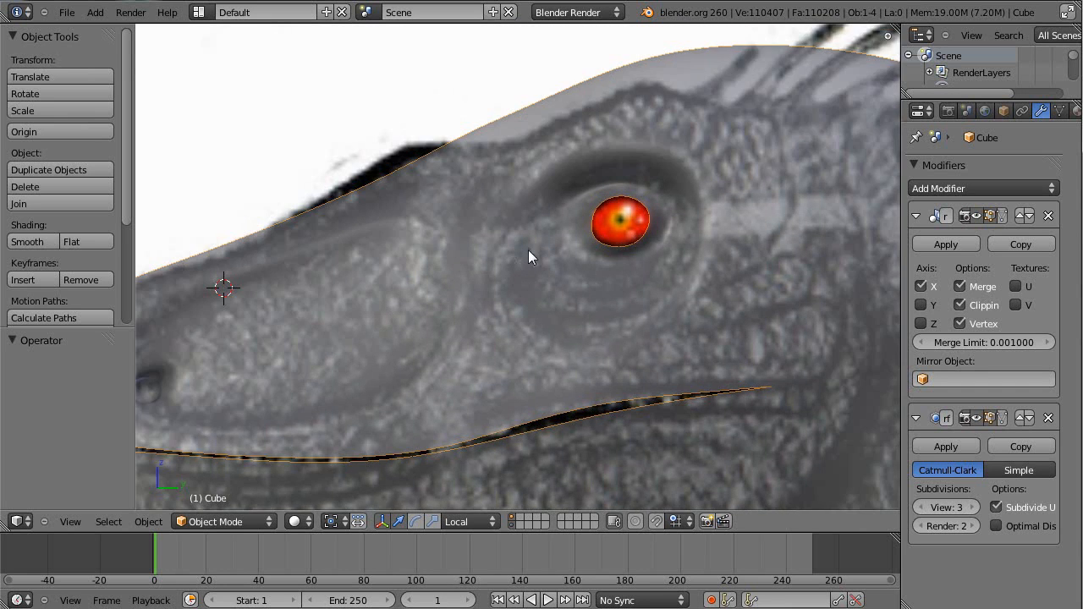
pyautogui.scroll(3, 400, 265)
# In Edit Mode, move a group of vertices on the snout's upper edge ahead of the eye
pyautogui.press('Tab')
pyautogui.scroll(-1, 486, 249)
pyautogui.scroll(1, 495, 251)
pyautogui.scroll(1, 496, 251)
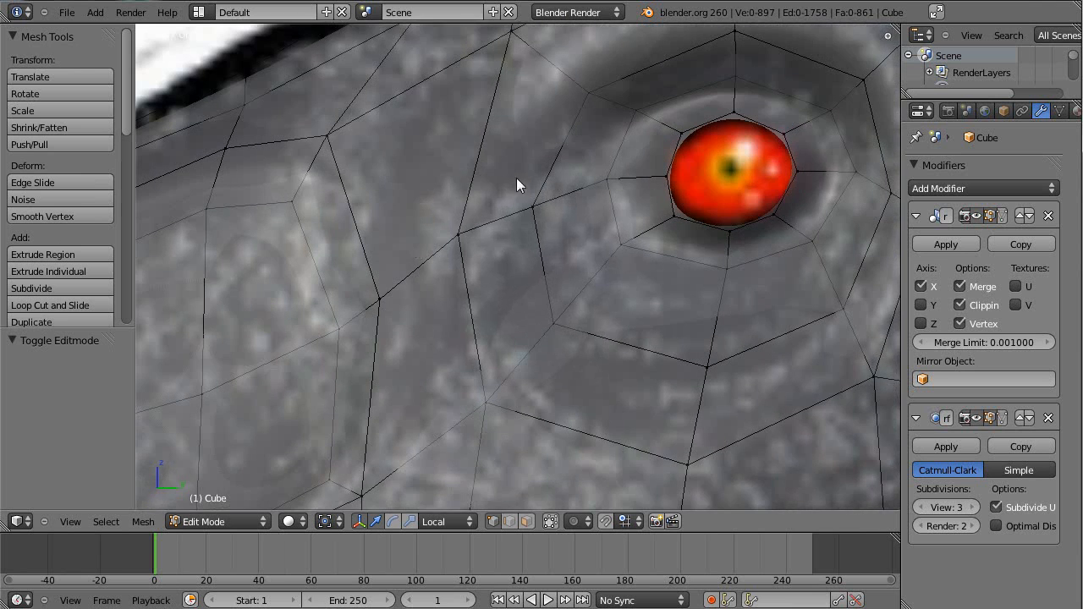
pyautogui.scroll(-2, 517, 177)
pyautogui.press('b')
pyautogui.moveTo(428, 35); pyautogui.dragTo(480, 113)
pyautogui.press('g')
pyautogui.click(399, 152)
pyautogui.press('a')
# Reposition individual vertices in front of and below the eye socket to follow the reference image
pyautogui.rightClick(487, 244)
pyautogui.press('g')
pyautogui.click(507, 272)
pyautogui.press('g')
pyautogui.click(521, 342)
pyautogui.rightClick(647, 337)
pyautogui.press('g')
pyautogui.click(622, 372)
pyautogui.press('a')
pyautogui.scroll(-4, 668, 288)
pyautogui.press('Tab')
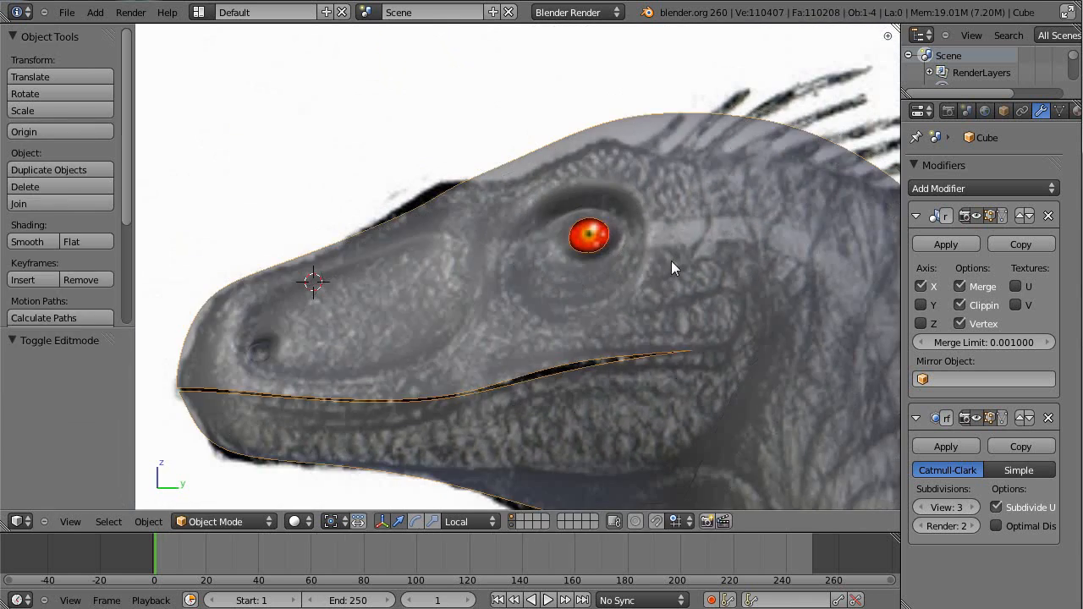
# Move two vertices between the snout hollow and the eye socket about -0.014 along X
pyautogui.moveTo(602, 283); pyautogui.dragTo(635, 344, button='middle')
pyautogui.scroll(5, 687, 268)
pyautogui.press('Tab')
pyautogui.rightClick(605, 336)
pyautogui.keyDown('shift'); pyautogui.rightClick(586, 261); pyautogui.keyUp('shift')
pyautogui.moveTo(626, 306); pyautogui.dragTo(628, 312, button='middle')
pyautogui.moveTo(629, 312); pyautogui.dragTo(609, 314)
# Select the four corner vertices of the face between the snout hollow and the eye socket and move them along X
pyautogui.moveTo(609, 314); pyautogui.dragTo(544, 191, button='middle')
pyautogui.rightClick(467, 271)
pyautogui.rightClick(461, 254)
pyautogui.moveTo(481, 236); pyautogui.dragTo(500, 246, button='middle')
pyautogui.keyDown('shift'); pyautogui.rightClick(467, 206); pyautogui.keyUp('shift')
pyautogui.keyDown('shift'); pyautogui.rightClick(499, 196); pyautogui.keyUp('shift')
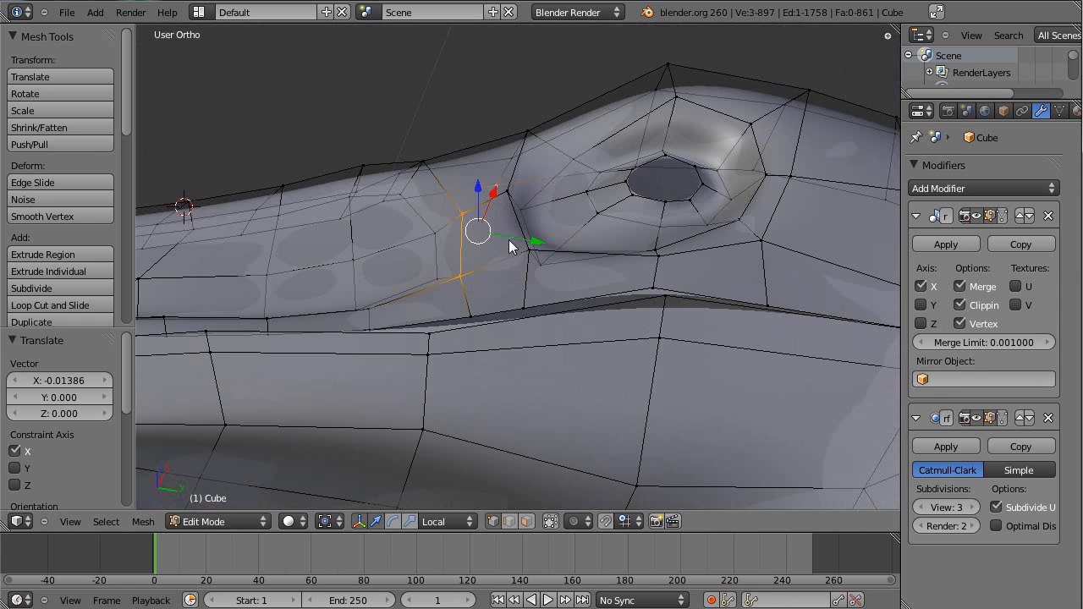
pyautogui.rightClick(511, 195)
pyautogui.keyDown('shift'); pyautogui.rightClick(467, 224); pyautogui.keyUp('shift')
pyautogui.keyDown('shift'); pyautogui.rightClick(469, 288); pyautogui.keyUp('shift')
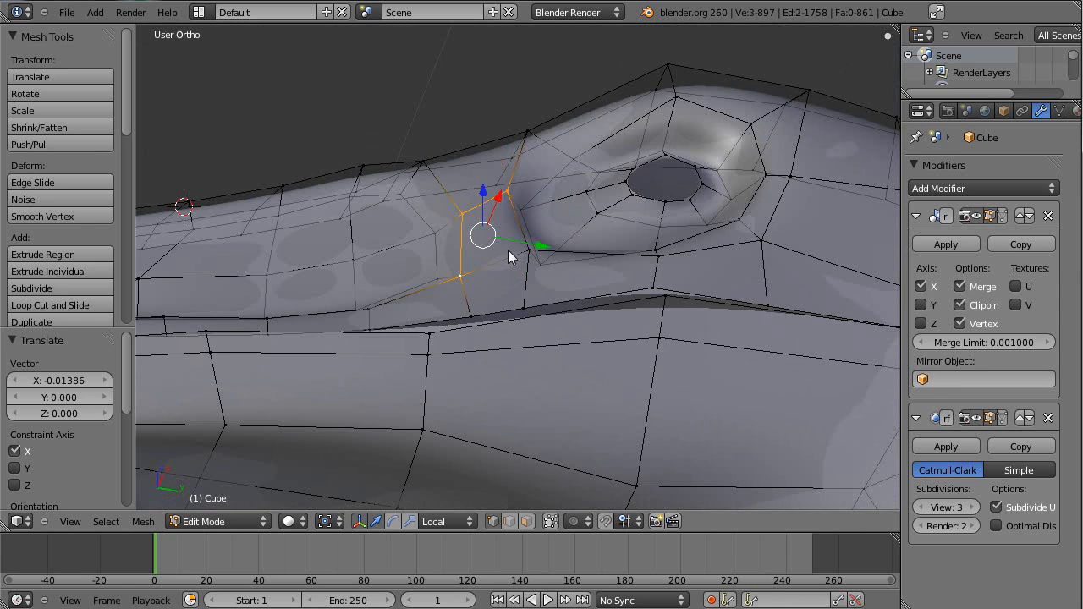
pyautogui.keyDown('shift'); pyautogui.rightClick(503, 256); pyautogui.keyUp('shift')
pyautogui.moveTo(500, 263); pyautogui.dragTo(602, 237, button='middle')
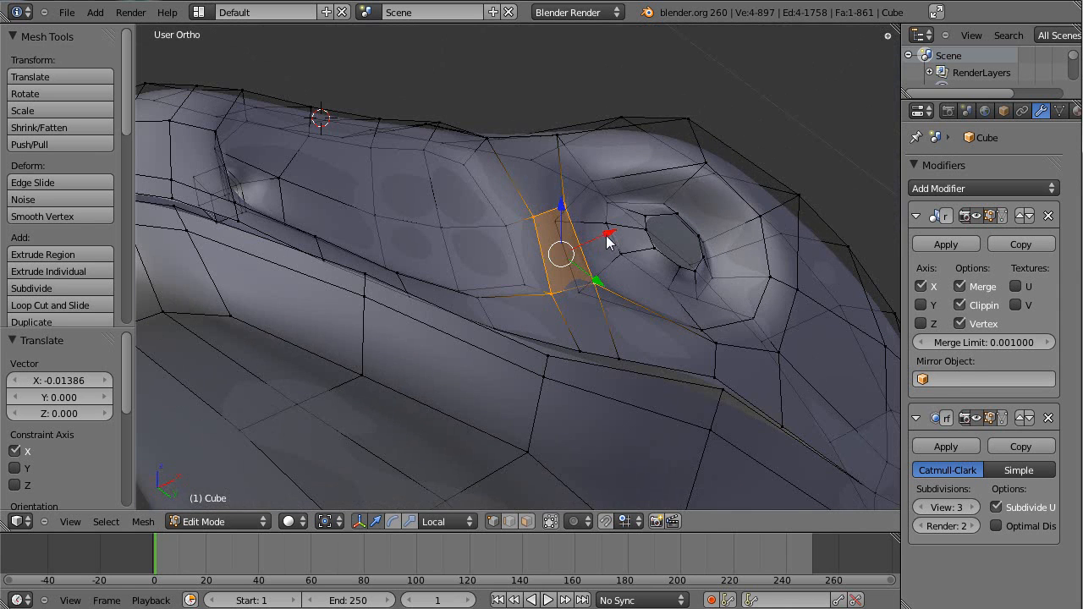
pyautogui.press('g')
pyautogui.press('x')
pyautogui.press('x')
pyautogui.click(620, 230)
# Add one centred edge loop through the strip between the snout hollow and the eye socket
pyautogui.moveTo(653, 197); pyautogui.dragTo(517, 222, button='middle')
pyautogui.press('Tab')
pyautogui.press('Tab')
pyautogui.hotkey('ctrl', 'r')
pyautogui.click(485, 194)
pyautogui.rightClick(486, 194)
pyautogui.press('a')
pyautogui.moveTo(526, 324)
pyautogui.mouseDown(button='middle')
pyautogui.moveTo(589, 333)
pyautogui.moveTo(597, 324)
pyautogui.moveTo(529, 376)
pyautogui.mouseUp(button='middle')
pyautogui.press('Tab')
# Select three vertices of the new edge loop in front of the eye and move them along X
pyautogui.moveTo(554, 329)
pyautogui.mouseDown(button='middle')
pyautogui.moveTo(577, 337)
pyautogui.moveTo(635, 294)
pyautogui.moveTo(553, 214)
pyautogui.mouseUp(button='middle')
pyautogui.press('z')
pyautogui.press('z')
pyautogui.press('Tab')
pyautogui.rightClick(554, 203)
pyautogui.keyDown('shift'); pyautogui.rightClick(561, 269); pyautogui.keyUp('shift')
pyautogui.keyDown('shift'); pyautogui.rightClick(575, 384); pyautogui.keyUp('shift')
pyautogui.moveTo(616, 306); pyautogui.dragTo(625, 292, button='middle')
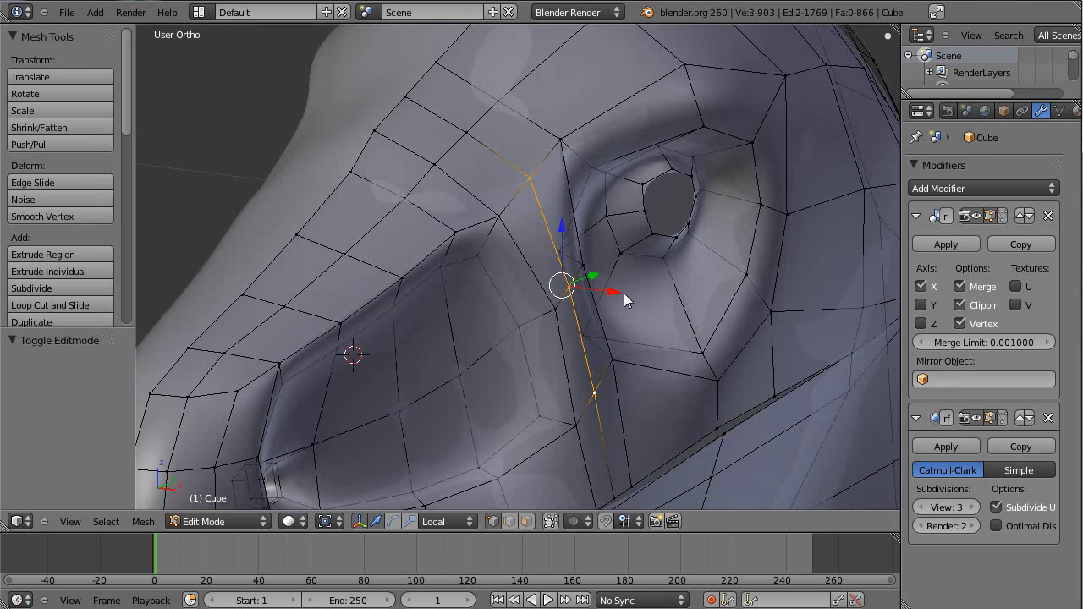
pyautogui.press('g')
pyautogui.press('x')
pyautogui.press('x')
pyautogui.click(621, 295)
pyautogui.press('a')
# In side view, align the vertex column on the snout ridge behind the nose with the reference outline
pyautogui.rightClick(477, 142)
pyautogui.keyDown('shift'); pyautogui.rightClick(437, 107); pyautogui.keyUp('shift')
pyautogui.press('KP_3')
pyautogui.keyDown('shift'); pyautogui.moveTo(493, 144); pyautogui.dragTo(504, 291, button='middle'); pyautogui.keyUp('shift')
pyautogui.scroll(1, 499, 283)
pyautogui.keyDown('shift'); pyautogui.moveTo(359, 288); pyautogui.dragTo(479, 185, button='middle'); pyautogui.keyUp('shift')
pyautogui.scroll(2, 479, 193)
pyautogui.press('a')
pyautogui.press('b')
pyautogui.moveTo(379, 107); pyautogui.dragTo(472, 232)
pyautogui.press('g')
pyautogui.click(442, 199)
pyautogui.press('a')
# Move the vertex column at the snout crest ahead of the eye onto the reference bump
pyautogui.press('b')
pyautogui.moveTo(473, 102); pyautogui.dragTo(548, 215)
pyautogui.press('g')
pyautogui.click(520, 187)
pyautogui.press('a')
# Reposition the vertex column in the dip between the snout crest and the brow to match the reference
pyautogui.keyDown('shift'); pyautogui.moveTo(512, 199); pyautogui.dragTo(416, 262, button='middle'); pyautogui.keyUp('shift')
pyautogui.press('b')
pyautogui.moveTo(522, 92); pyautogui.dragTo(566, 203)
pyautogui.press('g')
pyautogui.click(572, 262)
pyautogui.press('g')
pyautogui.click(590, 194)
# Lower the three vertices at the front of the brow by about 0.018 to match the reference outline
pyautogui.keyDown('shift'); pyautogui.moveTo(577, 202); pyautogui.dragTo(442, 317, button='middle'); pyautogui.keyUp('shift')
pyautogui.press('b')
pyautogui.rightClick(499, 176)
pyautogui.press('a')
pyautogui.press('b')
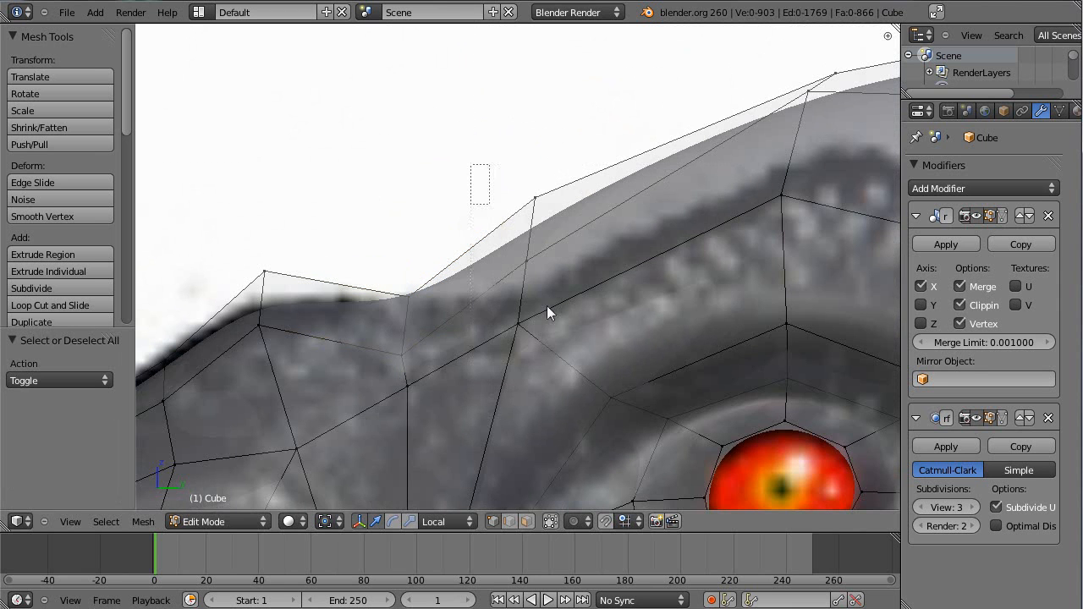
pyautogui.moveTo(480, 187); pyautogui.dragTo(558, 346)
pyautogui.press('g')
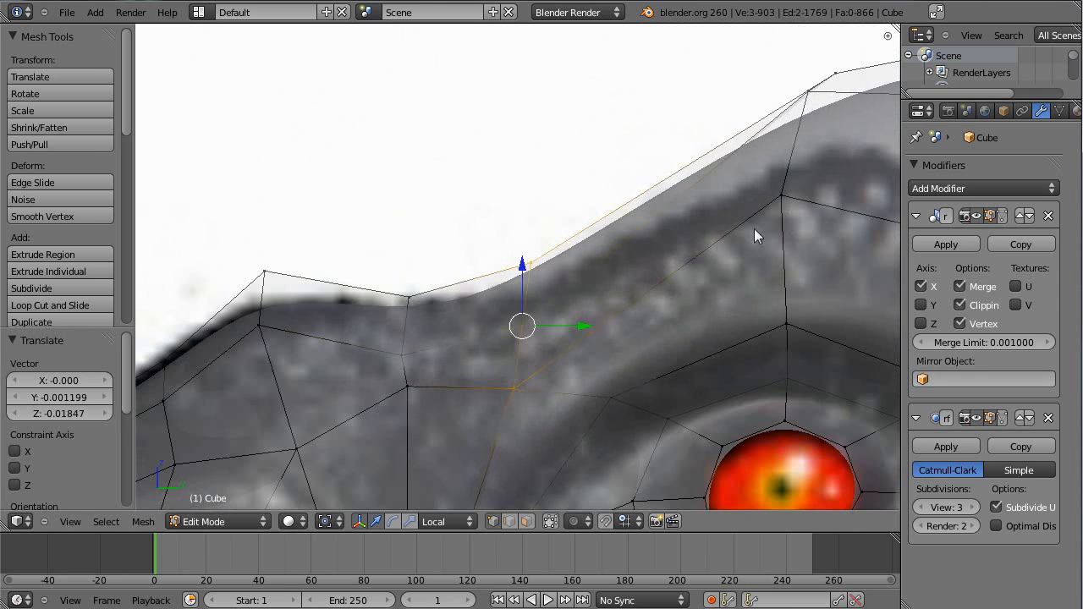
# Select the vertices over the crown of the head and lower them about 0.015 along Z
pyautogui.keyDown('shift'); pyautogui.moveTo(855, 258); pyautogui.dragTo(477, 295, button='middle'); pyautogui.keyUp('shift')
pyautogui.scroll(-7, 558, 300)
pyautogui.keyDown('shift'); pyautogui.moveTo(625, 196); pyautogui.dragTo(576, 130, button='middle'); pyautogui.keyUp('shift')
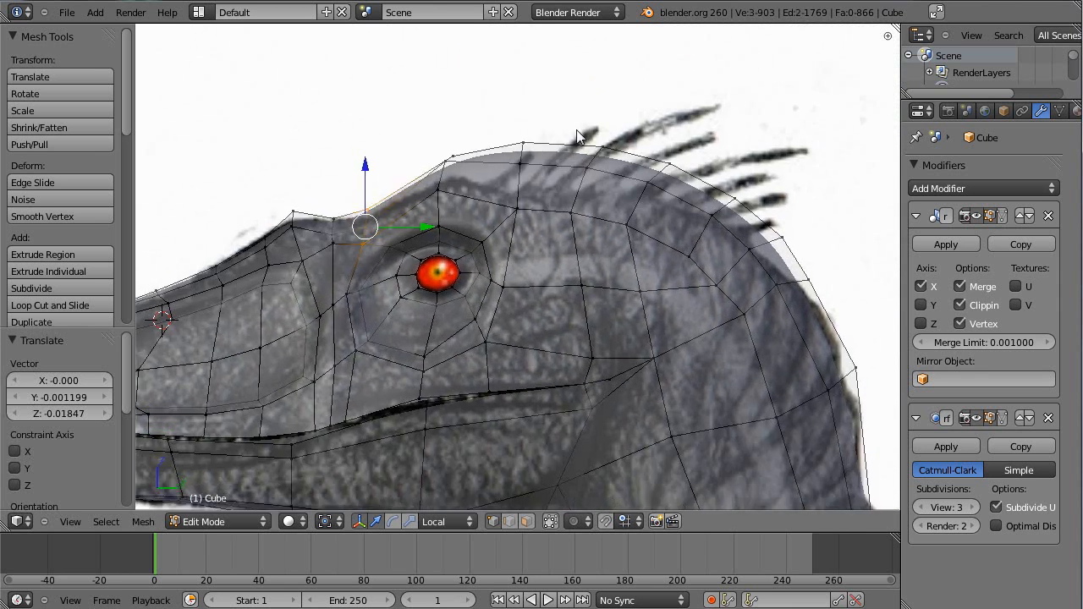
pyautogui.scroll(2, 576, 129)
pyautogui.press('a')
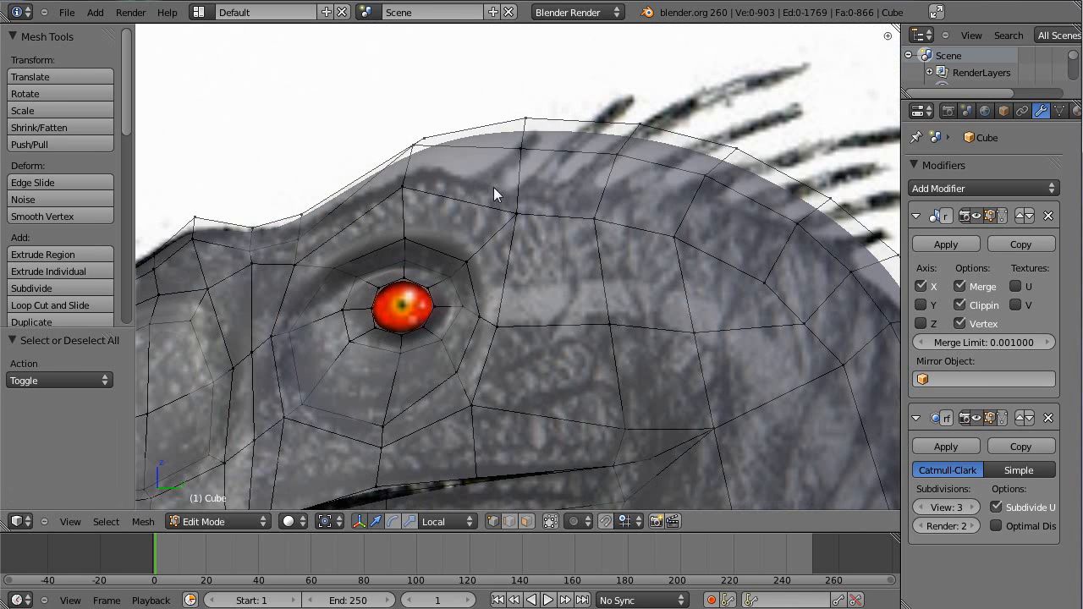
pyautogui.scroll(1, 493, 187)
pyautogui.keyDown('shift'); pyautogui.moveTo(483, 158); pyautogui.dragTo(456, 222, button='middle'); pyautogui.keyUp('shift')
pyautogui.press('b')
pyautogui.moveTo(300, 105); pyautogui.dragTo(865, 290)
pyautogui.press('b')
pyautogui.moveTo(598, 213); pyautogui.dragTo(841, 377)
pyautogui.press('g')
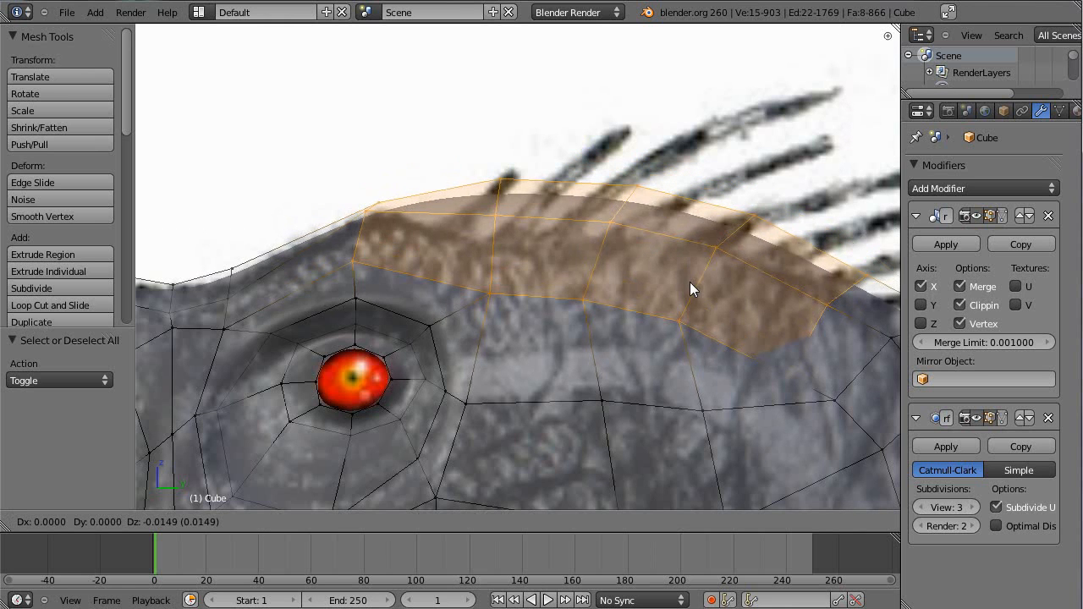
pyautogui.click(690, 289)
# Examine the reshaped crown, brow and snout from the side and from angled views
pyautogui.keyDown('shift'); pyautogui.moveTo(474, 322); pyautogui.dragTo(574, 239, button='middle'); pyautogui.keyUp('shift')
pyautogui.press('Tab')
pyautogui.scroll(-3, 564, 295)
pyautogui.press('Tab')
pyautogui.scroll(2, 626, 190)
pyautogui.keyDown('shift'); pyautogui.moveTo(691, 156); pyautogui.dragTo(751, 253, button='middle'); pyautogui.keyUp('shift')
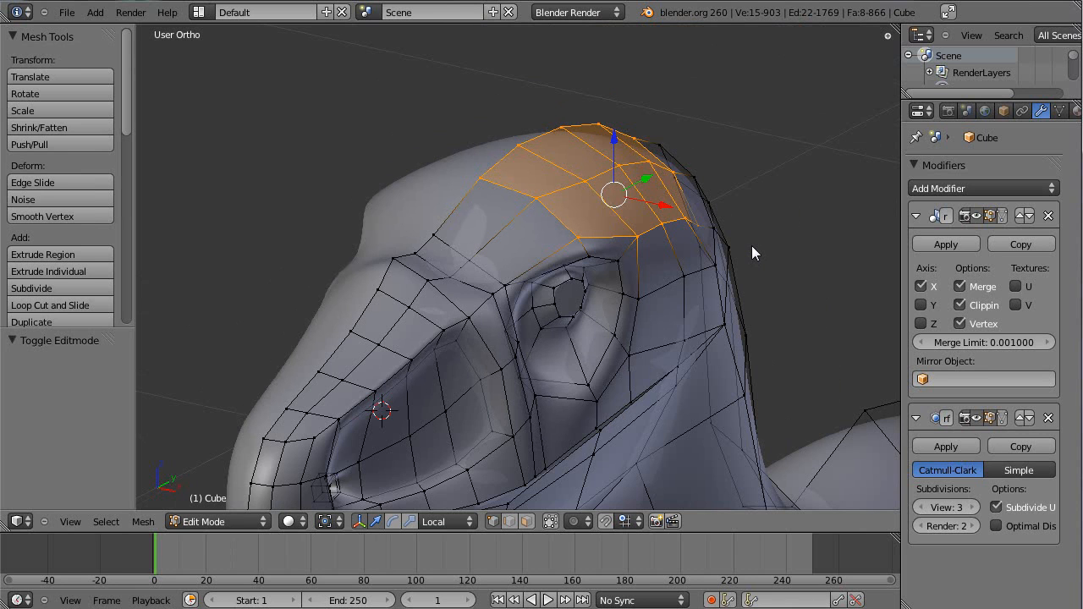
pyautogui.moveTo(667, 242); pyautogui.dragTo(687, 245, button='middle')
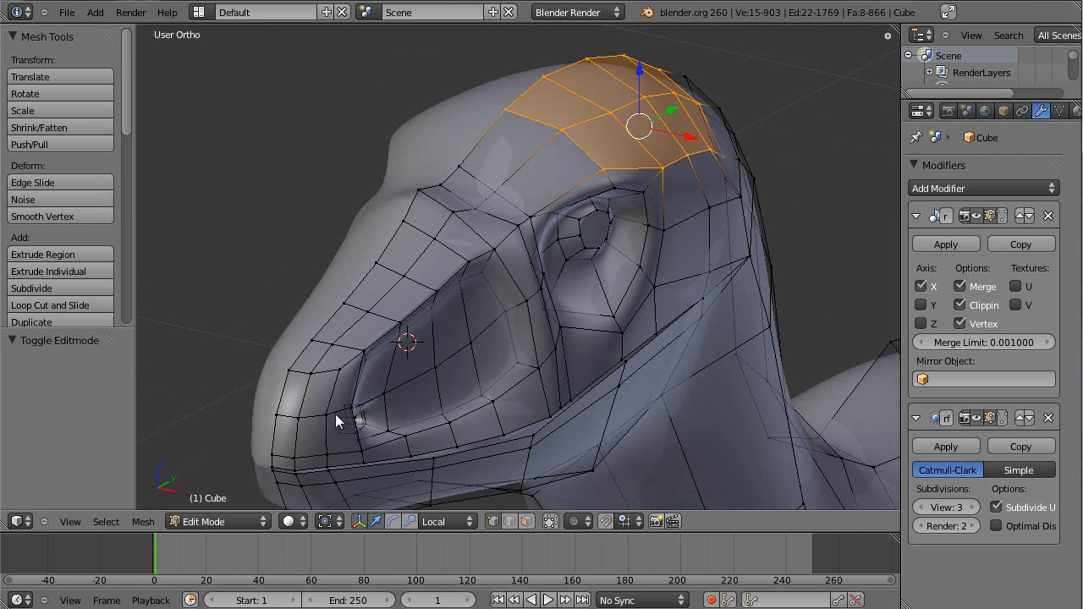
pyautogui.moveTo(636, 173); pyautogui.dragTo(707, 209, button='middle')
pyautogui.scroll(-1, 626, 201)
pyautogui.keyDown('shift'); pyautogui.moveTo(421, 237); pyautogui.dragTo(458, 224, button='middle'); pyautogui.keyUp('shift')
pyautogui.scroll(3, 647, 270)
# In face select mode, select the four brow faces above the eye and extrude them about 0.013
pyautogui.hotkey('ctrl', 'Tab')
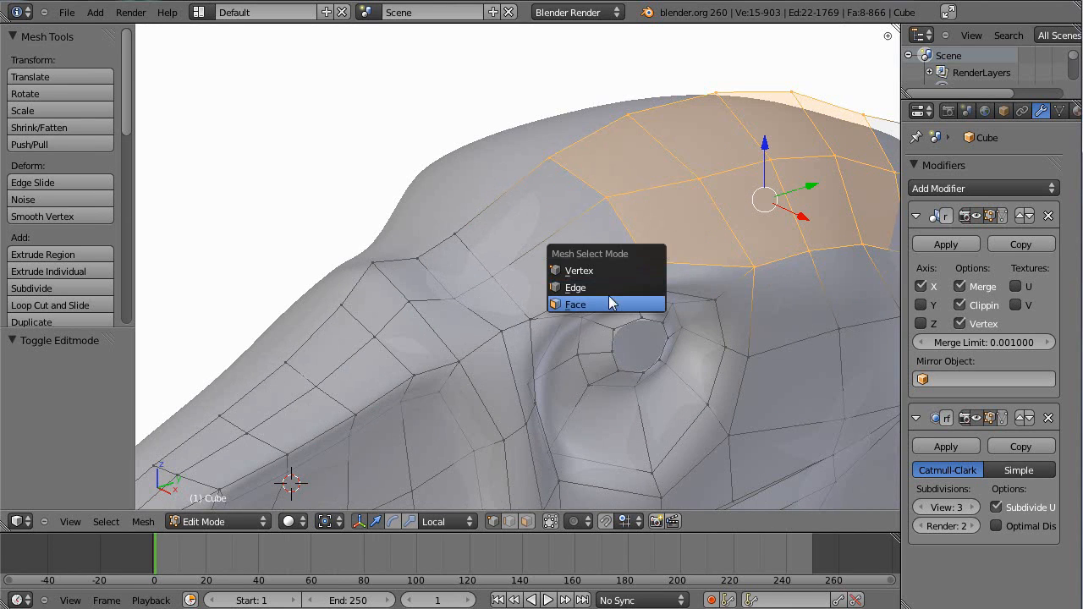
pyautogui.click(611, 302)
pyautogui.rightClick(592, 203)
pyautogui.keyDown('shift'); pyautogui.rightClick(688, 242); pyautogui.keyUp('shift')
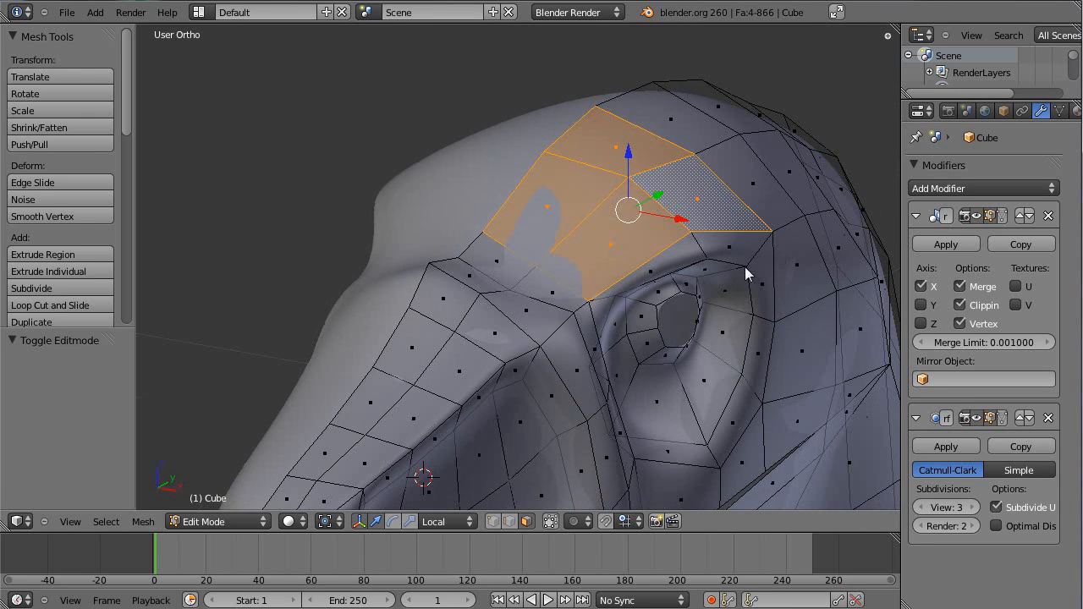
pyautogui.press('e')
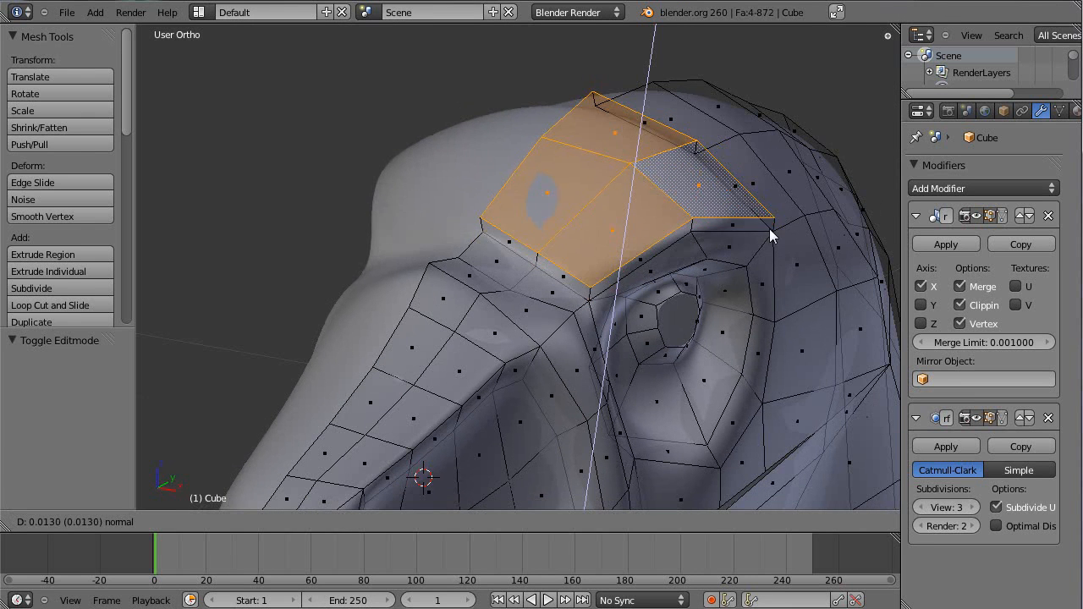
pyautogui.click(769, 229)
# Scale the extruded brow faces uniformly to 0.726
pyautogui.press('s')
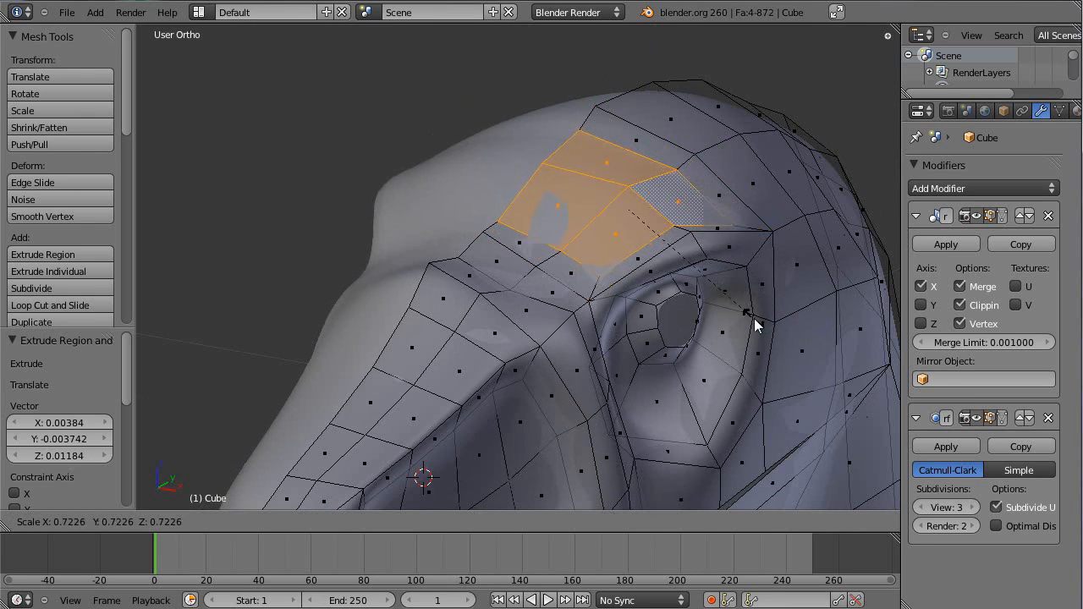
pyautogui.click(756, 324)
pyautogui.moveTo(747, 295); pyautogui.dragTo(669, 249, button='middle')
pyautogui.press('a')
pyautogui.hotkey('ctrl', 'r')
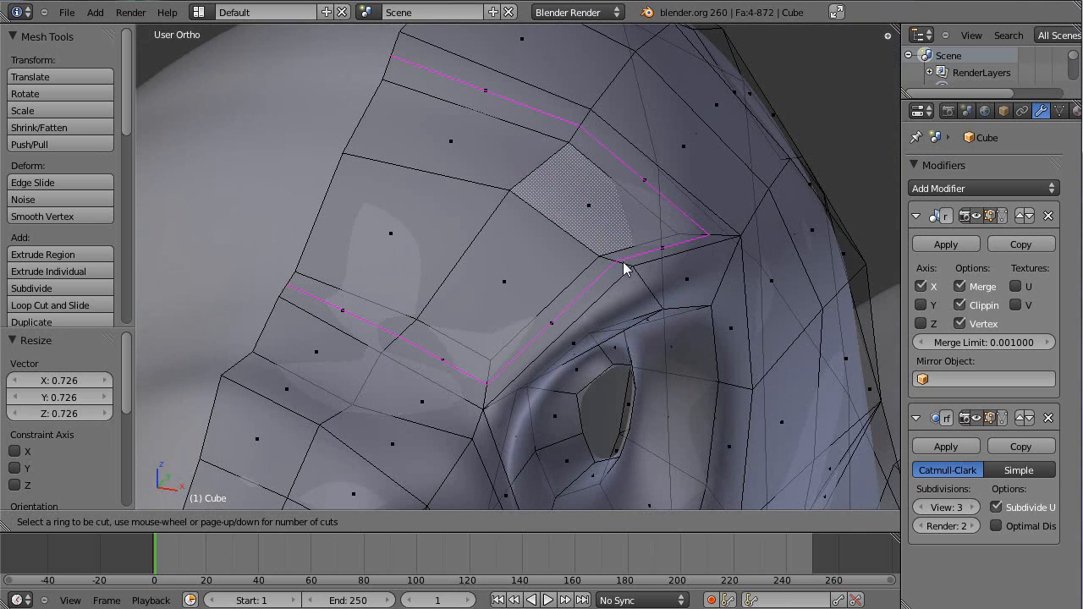
pyautogui.press('Escape')
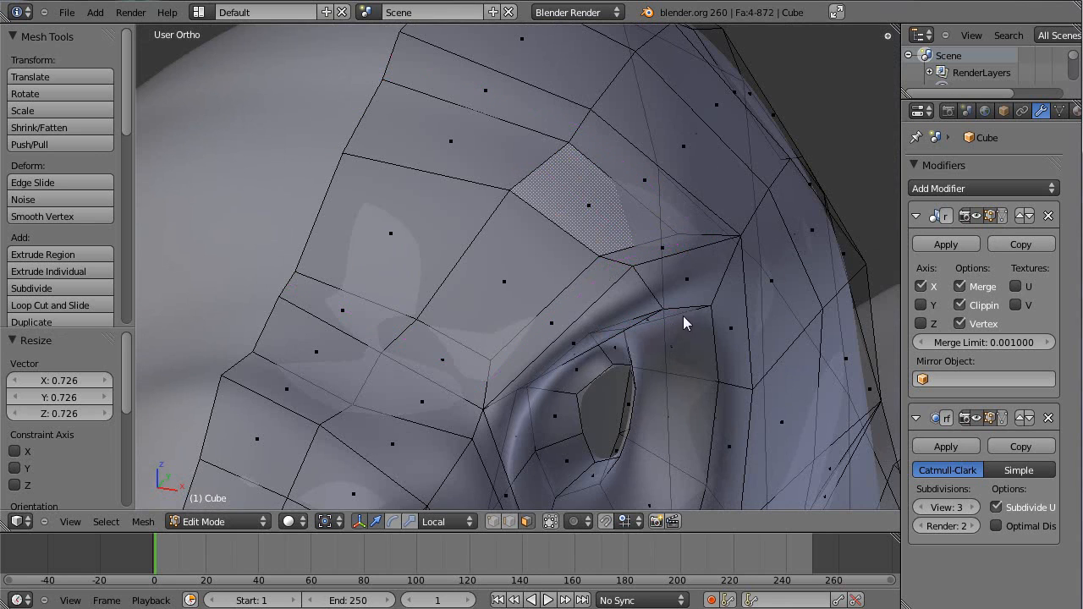
# Switch to vertex select mode and move one vertex of the extruded brow along the global and local Z axes
pyautogui.moveTo(683, 316); pyautogui.dragTo(726, 301, button='middle')
pyautogui.hotkey('ctrl', 'Tab')
pyautogui.click(712, 270)
pyautogui.moveTo(665, 288); pyautogui.dragTo(557, 211, button='middle')
pyautogui.rightClick(554, 207)
pyautogui.moveTo(731, 256); pyautogui.dragTo(677, 154, button='middle')
pyautogui.press('g')
pyautogui.press('z')
pyautogui.click(694, 100)
pyautogui.press('g')
pyautogui.press('z')
pyautogui.press('z')
pyautogui.click(772, 141)
# Shift one vertex of the extruded brow inward and up by about 0.005, and adjust its height again from the front
pyautogui.moveTo(748, 126); pyautogui.dragTo(684, 245, button='middle')
pyautogui.press('Tab')
pyautogui.press('Tab')
pyautogui.moveTo(551, 261); pyautogui.dragTo(559, 301, button='middle')
pyautogui.press('g')
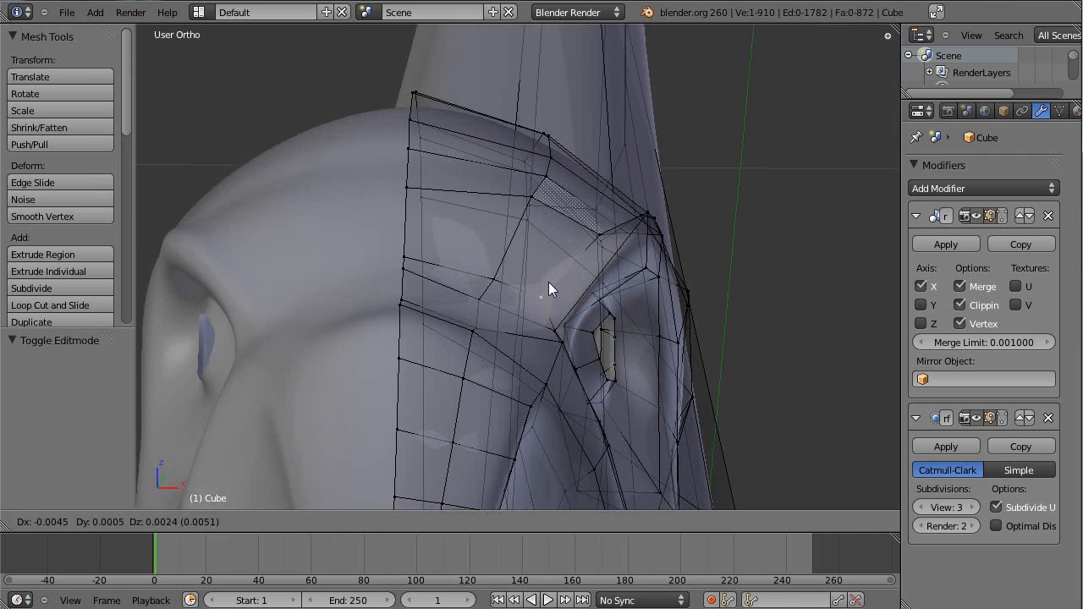
pyautogui.click(548, 283)
pyautogui.moveTo(650, 301); pyautogui.dragTo(634, 237, button='middle')
pyautogui.press('g')
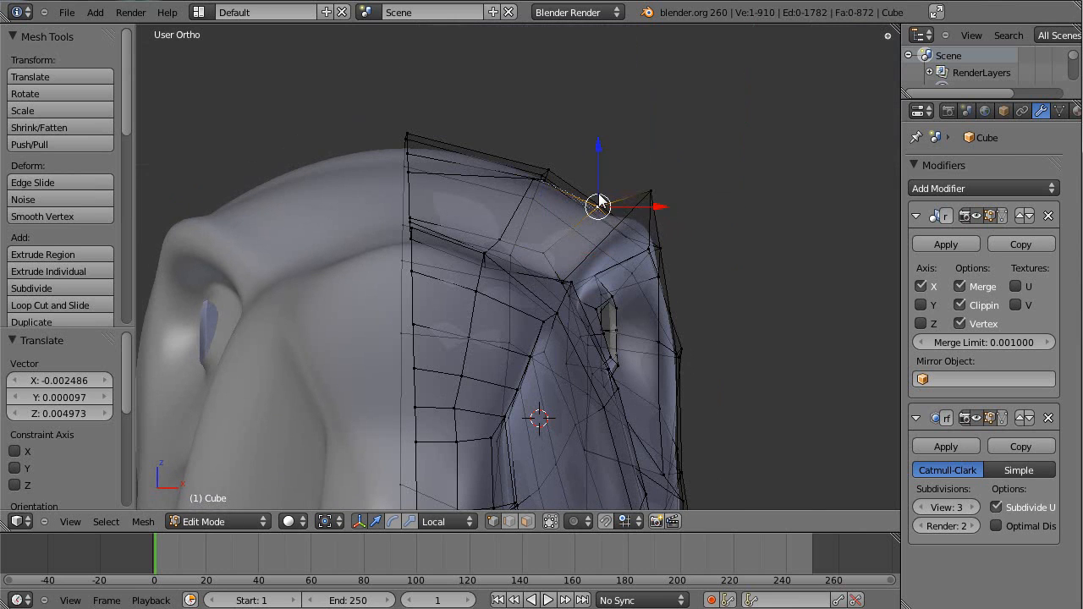
pyautogui.click(599, 196)
# Nudge one forehead vertex between the brow and the mirror centre line slightly, and check the smoothed head in Object Mode
pyautogui.press('a')
pyautogui.press('KP_3')
pyautogui.moveTo(702, 209); pyautogui.dragTo(738, 255, button='middle')
pyautogui.rightClick(505, 241)
pyautogui.press('g')
pyautogui.click(509, 237)
pyautogui.press('a')
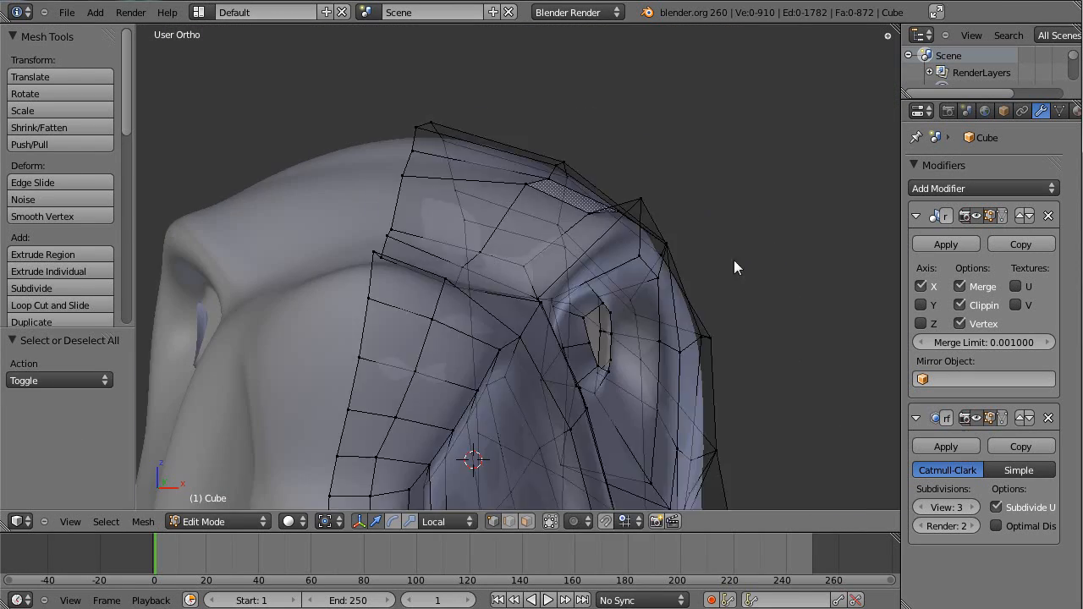
pyautogui.press('Tab')
pyautogui.moveTo(627, 252); pyautogui.dragTo(779, 244, button='middle')
pyautogui.scroll(-4, 664, 258)
pyautogui.moveTo(664, 257); pyautogui.dragTo(541, 253, button='middle')
# In the right side view, lower three vertices of the snout bump in front of the eye towards the reference outline
pyautogui.press('Tab')
pyautogui.scroll(3, 467, 357)
pyautogui.moveTo(466, 358); pyautogui.dragTo(762, 356, button='middle')
pyautogui.press('KP_3')
pyautogui.rightClick(445, 300)
pyautogui.press('g')
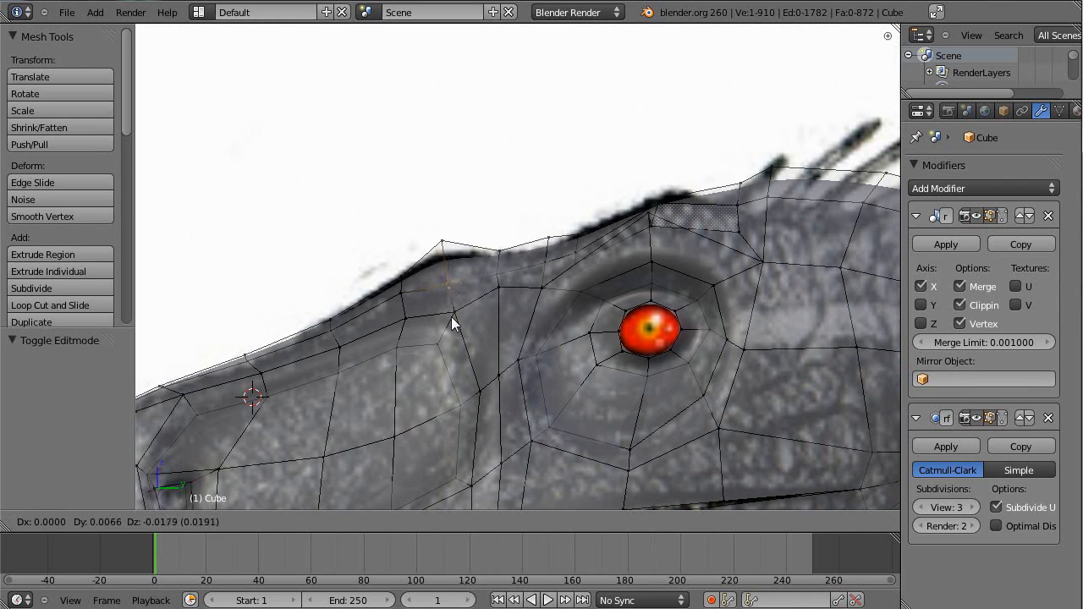
pyautogui.click(452, 316)
pyautogui.rightClick(406, 298)
pyautogui.press('g')
pyautogui.click(409, 313)
pyautogui.rightClick(440, 238)
pyautogui.press('g')
pyautogui.click(450, 271)
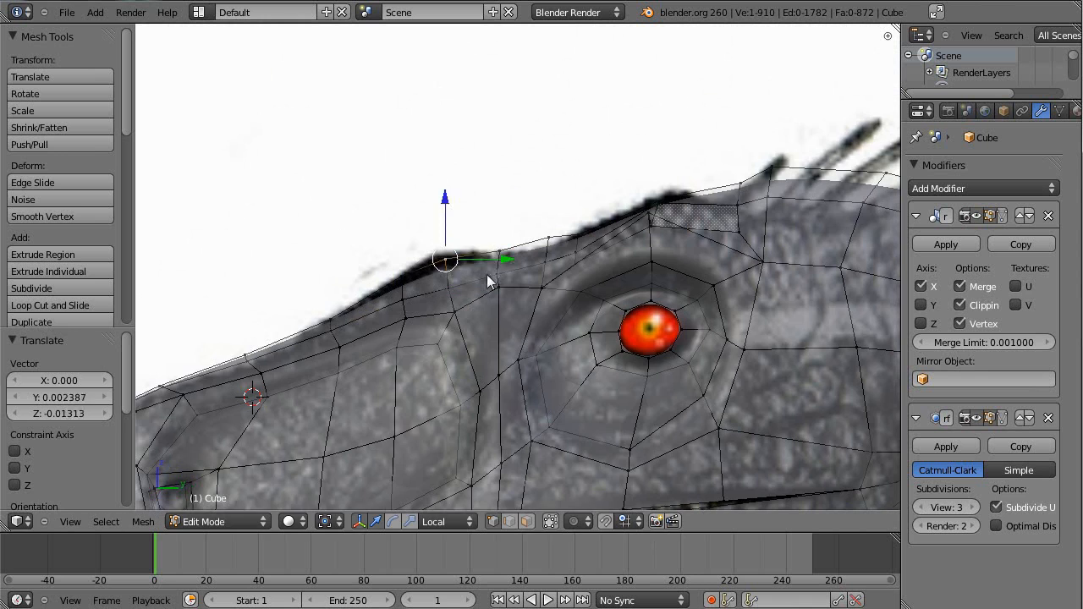
# Move the top profile vertices between the snout bump and the eye backwards along the reference outline
pyautogui.scroll(2, 473, 245)
pyautogui.press('a')
pyautogui.rightClick(491, 220)
pyautogui.press('g')
pyautogui.click(590, 208)
pyautogui.press('g')
pyautogui.click(592, 179)
pyautogui.rightClick(643, 196)
pyautogui.press('g')
pyautogui.click(679, 136)
pyautogui.keyDown('shift'); pyautogui.moveTo(725, 192); pyautogui.dragTo(524, 234, button='middle'); pyautogui.keyUp('shift')
pyautogui.press('g')
pyautogui.click(615, 215)
# Reposition three top profile vertices above and behind the eye, up to the base of the crest spikes
pyautogui.scroll(-3, 491, 331)
pyautogui.scroll(4, 474, 345)
pyautogui.rightClick(471, 280)
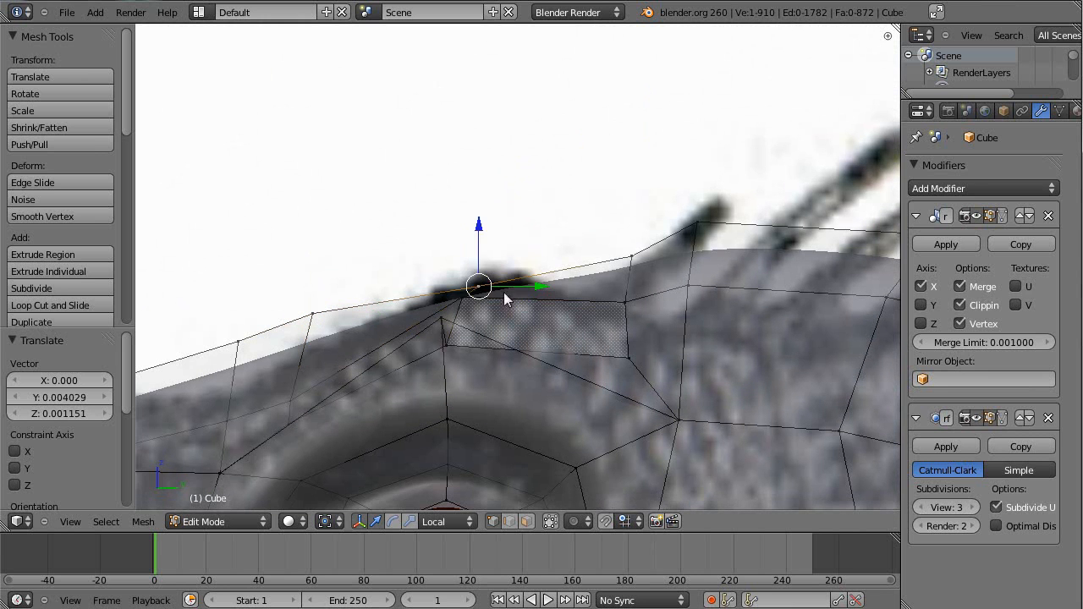
pyautogui.press('g')
pyautogui.click(537, 282)
pyautogui.rightClick(631, 239)
pyautogui.press('g')
pyautogui.click(631, 221)
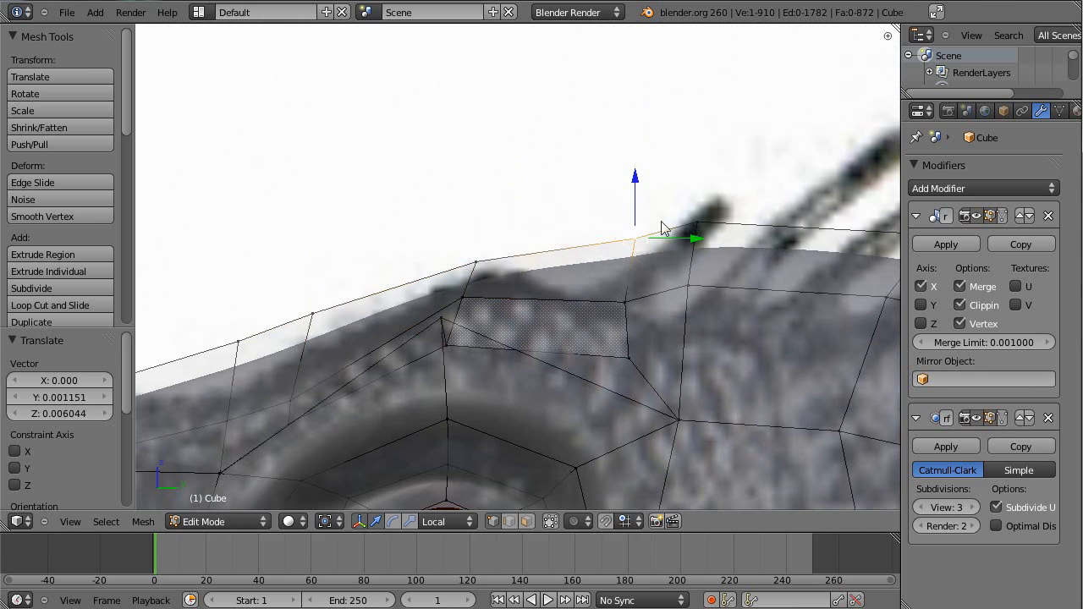
pyautogui.rightClick(707, 223)
pyautogui.press('g')
pyautogui.click(744, 229)
# Examine the smoothed head in Object Mode from both sides and from angled views
pyautogui.scroll(-2, 708, 246)
pyautogui.press('Tab')
pyautogui.scroll(-6, 643, 258)
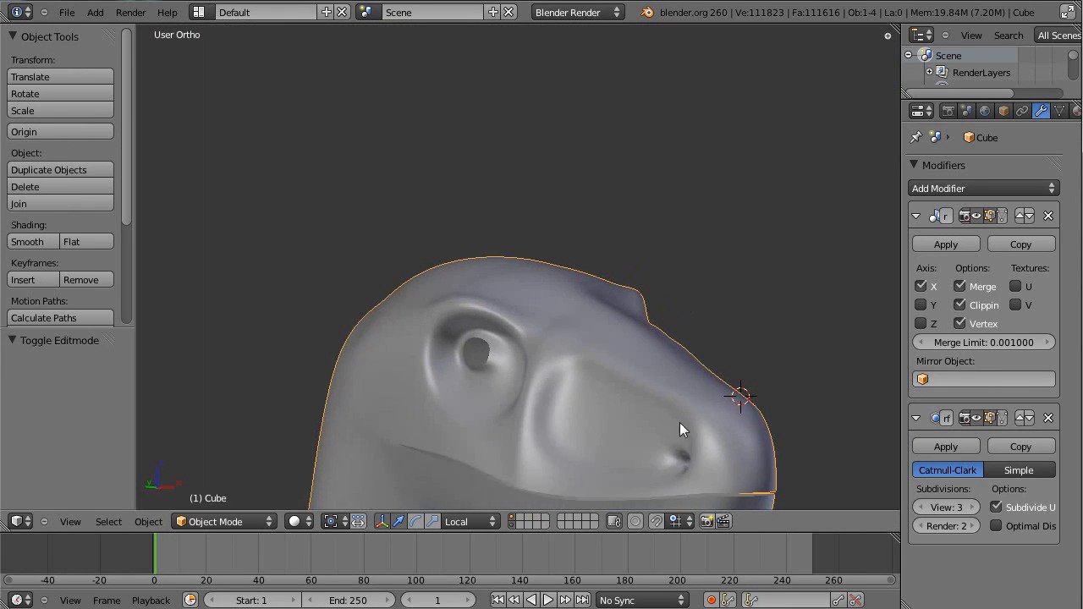
pyautogui.keyDown('shift'); pyautogui.moveTo(680, 422); pyautogui.dragTo(567, 195, button='middle'); pyautogui.keyUp('shift')
pyautogui.moveTo(614, 224); pyautogui.dragTo(781, 405, button='middle')
pyautogui.scroll(-3, 689, 274)
pyautogui.moveTo(689, 274); pyautogui.dragTo(589, 271, button='middle')
pyautogui.keyDown('shift'); pyautogui.moveTo(537, 299); pyautogui.dragTo(482, 268, button='middle'); pyautogui.keyUp('shift')
pyautogui.moveTo(620, 276); pyautogui.dragTo(576, 290, button='middle')
# In Edit Mode, move a single vertex of the brow area near the eye slightly
pyautogui.press('Tab')
pyautogui.scroll(4, 577, 290)
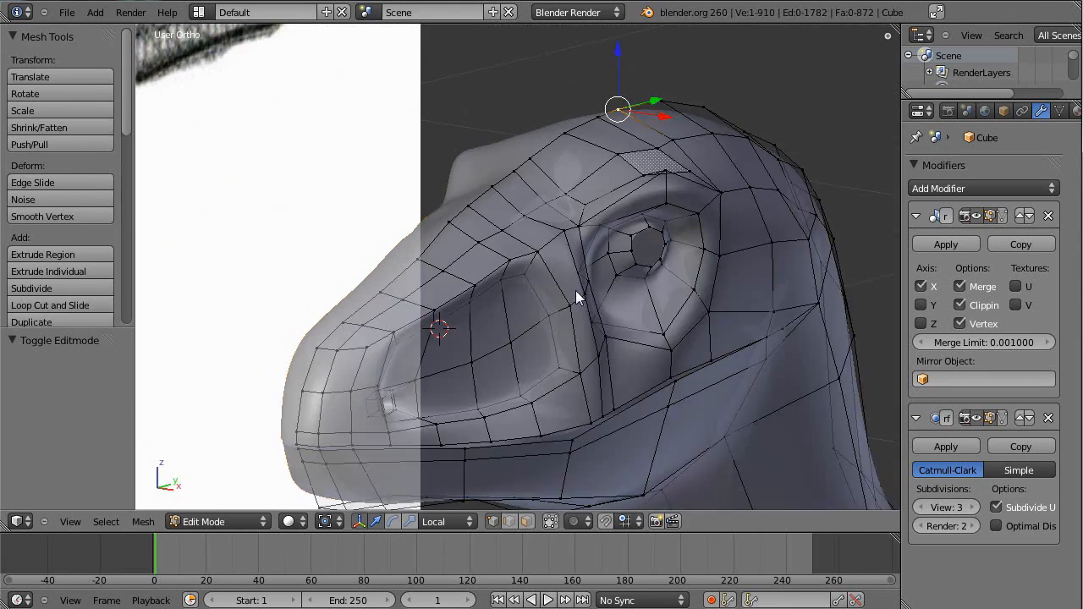
pyautogui.keyDown('shift'); pyautogui.moveTo(581, 198); pyautogui.dragTo(582, 283, button='middle'); pyautogui.keyUp('shift')
pyautogui.moveTo(582, 283); pyautogui.dragTo(654, 234, button='middle')
pyautogui.rightClick(683, 246)
pyautogui.press('g')
pyautogui.click(671, 263)
# Select four neighbouring vertices along the brow and move them together, leaving nothing selected
pyautogui.rightClick(611, 213)
pyautogui.keyDown('shift'); pyautogui.rightClick(590, 232); pyautogui.keyUp('shift')
pyautogui.keyDown('shift'); pyautogui.rightClick(632, 194); pyautogui.keyUp('shift')
pyautogui.keyDown('shift'); pyautogui.rightClick(656, 180); pyautogui.keyUp('shift')
pyautogui.moveTo(670, 222); pyautogui.dragTo(691, 237, button='middle')
pyautogui.press('g')
pyautogui.click(712, 221)
pyautogui.press('a')
# Examine the smoothed head from several angles and compare its mouth line and lower jaw with the side-view reference
pyautogui.press('Tab')
pyautogui.scroll(-3, 785, 187)
pyautogui.moveTo(784, 187); pyautogui.dragTo(674, 38, button='middle')
pyautogui.scroll(-4, 727, 189)
pyautogui.moveTo(727, 190); pyautogui.dragTo(736, 225, button='middle')
pyautogui.moveTo(477, 213); pyautogui.dragTo(593, 192, button='middle')
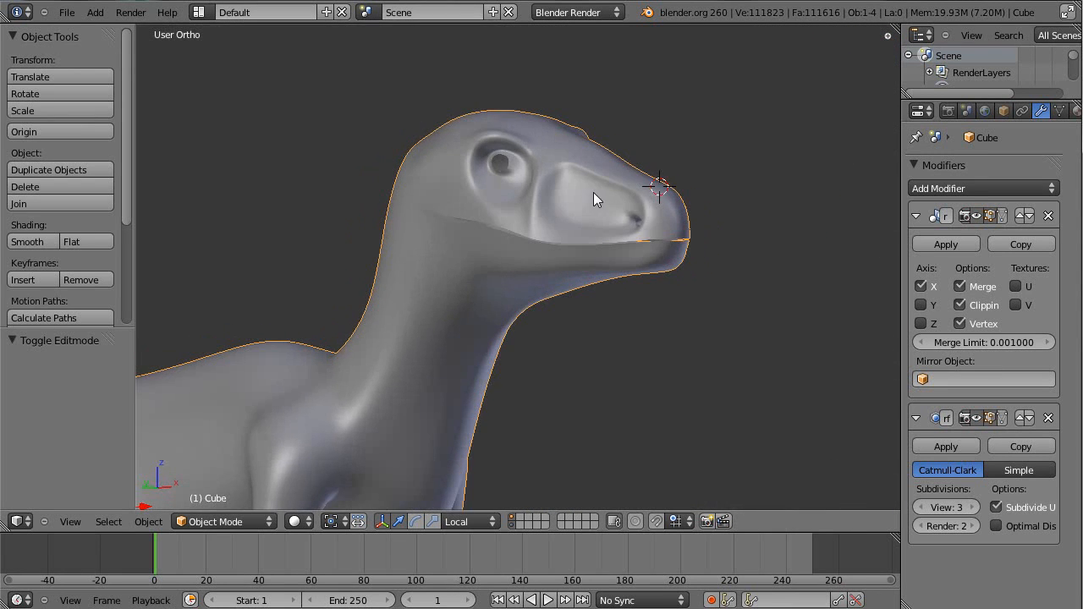
pyautogui.moveTo(725, 174); pyautogui.dragTo(642, 154, button='middle')
pyautogui.press('KP_3')
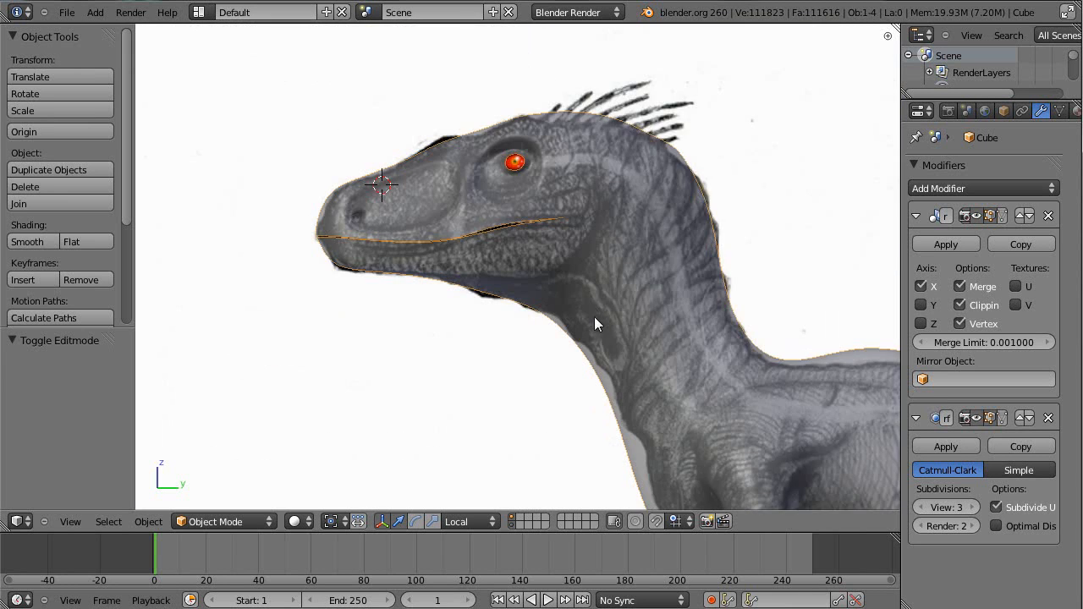
pyautogui.scroll(4, 630, 211)
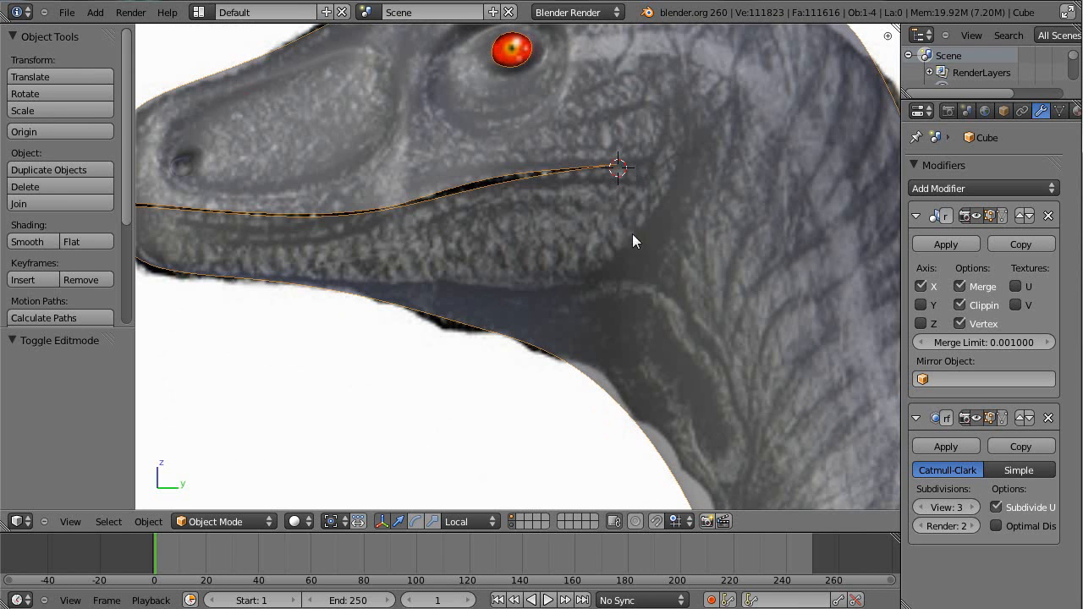
pyautogui.keyDown('shift'); pyautogui.moveTo(512, 222); pyautogui.dragTo(600, 228, button='middle'); pyautogui.keyUp('shift')
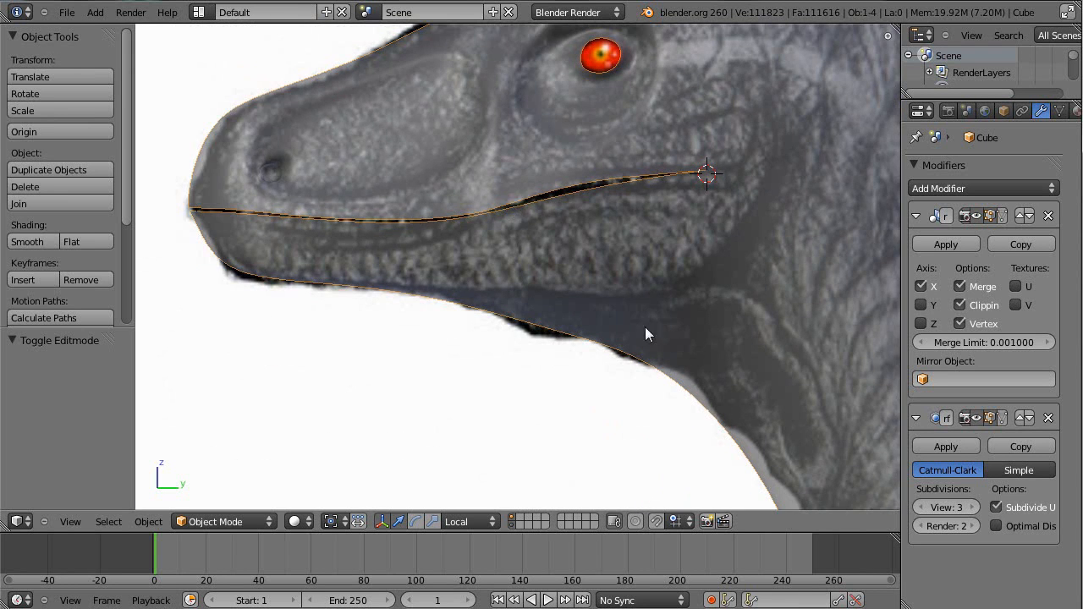
pyautogui.scroll(-3, 685, 283)
pyautogui.scroll(4, 719, 220)
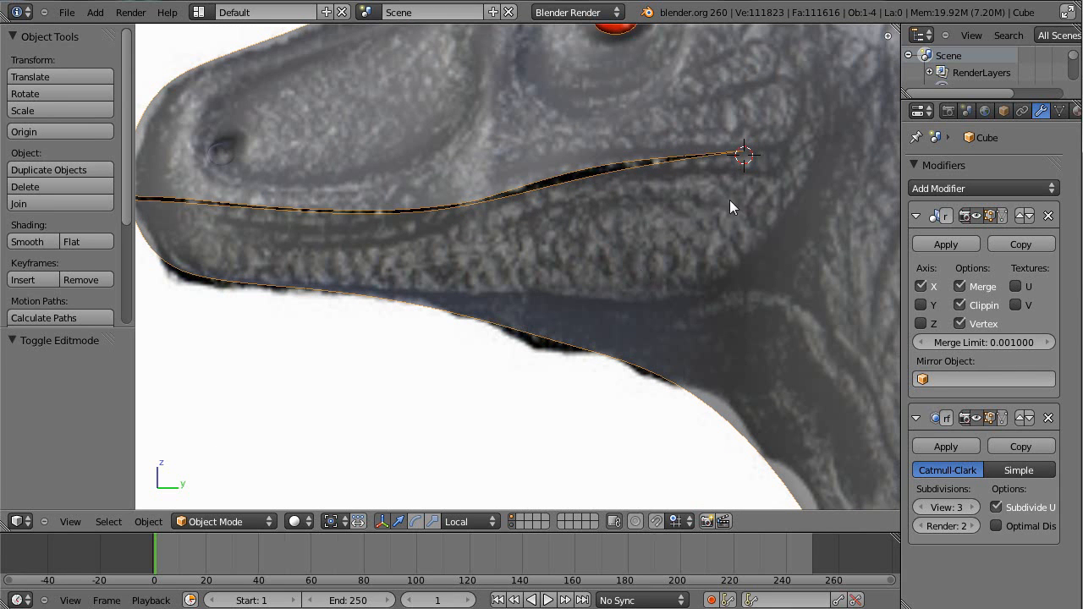
# Place the 3D cursor at the corner of the mouth, with the mesh in Edit Mode
pyautogui.click(745, 152)
pyautogui.press('Tab')
pyautogui.scroll(-2, 562, 234)
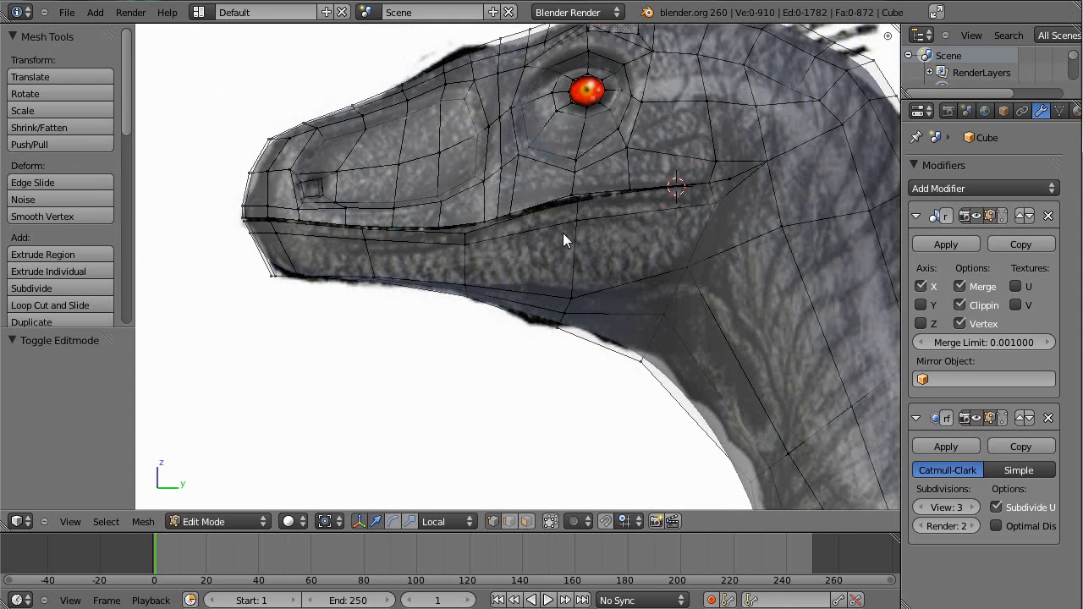
pyautogui.scroll(3, 562, 234)
pyautogui.keyDown('shift'); pyautogui.moveTo(810, 177); pyautogui.dragTo(719, 219, button='middle'); pyautogui.keyUp('shift')
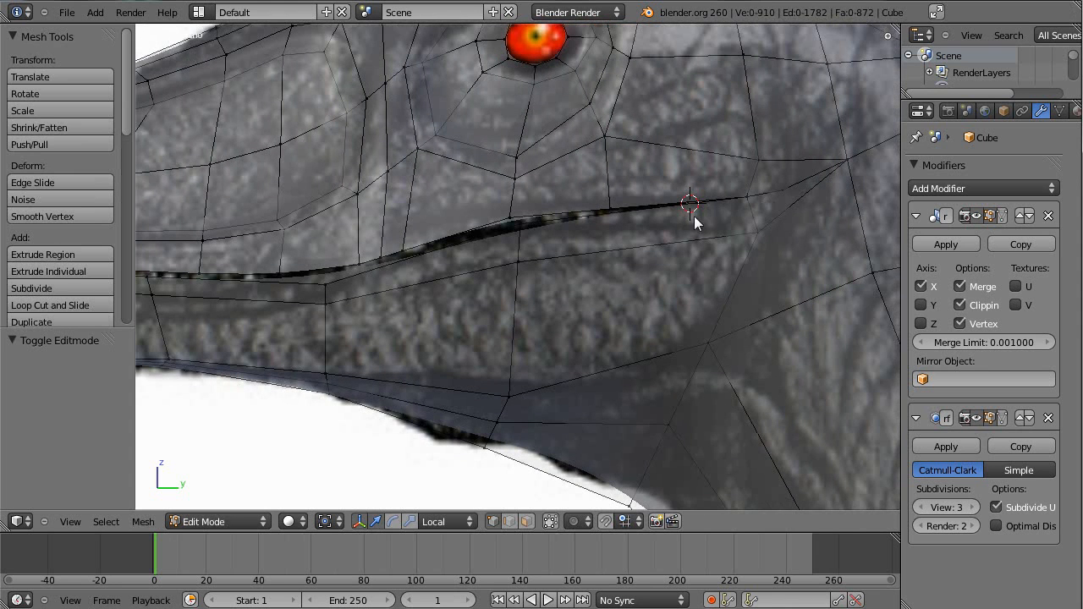
pyautogui.click(750, 196)
pyautogui.keyDown('shift'); pyautogui.moveTo(643, 243); pyautogui.dragTo(785, 196, button='middle'); pyautogui.keyUp('shift')
pyautogui.scroll(-2, 294, 319)
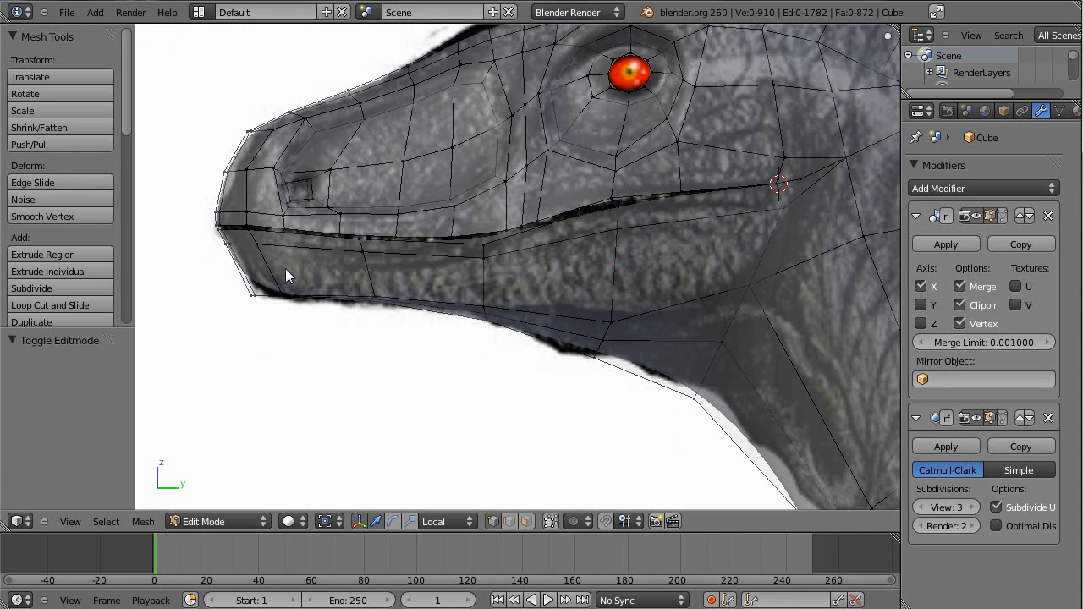
# Select an edge loop at the chin, grow the selection three times along the lower jaw and add the vertices beneath it
pyautogui.keyDown('alt'); pyautogui.rightClick(277, 264); pyautogui.keyUp('alt')
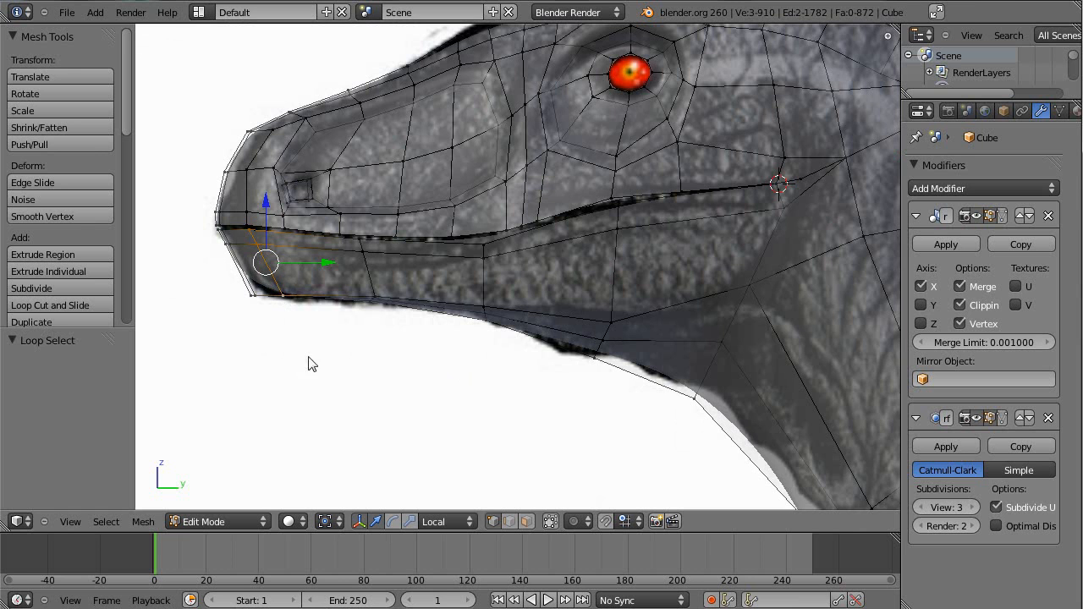
pyautogui.press('ctrl+KP_Add')
pyautogui.press('ctrl+KP_Add')
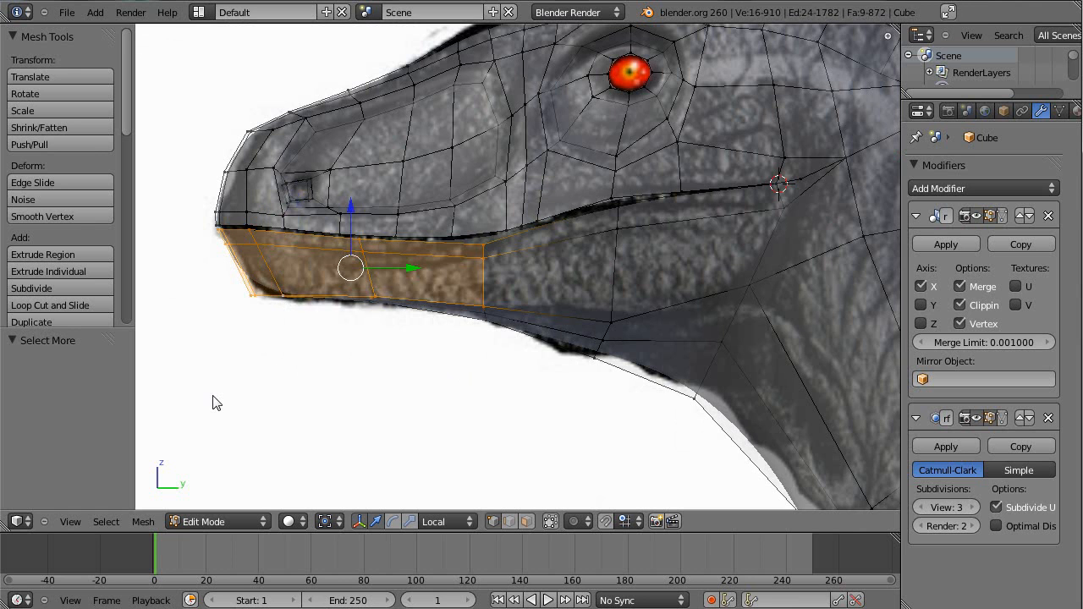
pyautogui.press('ctrl+KP_Add')
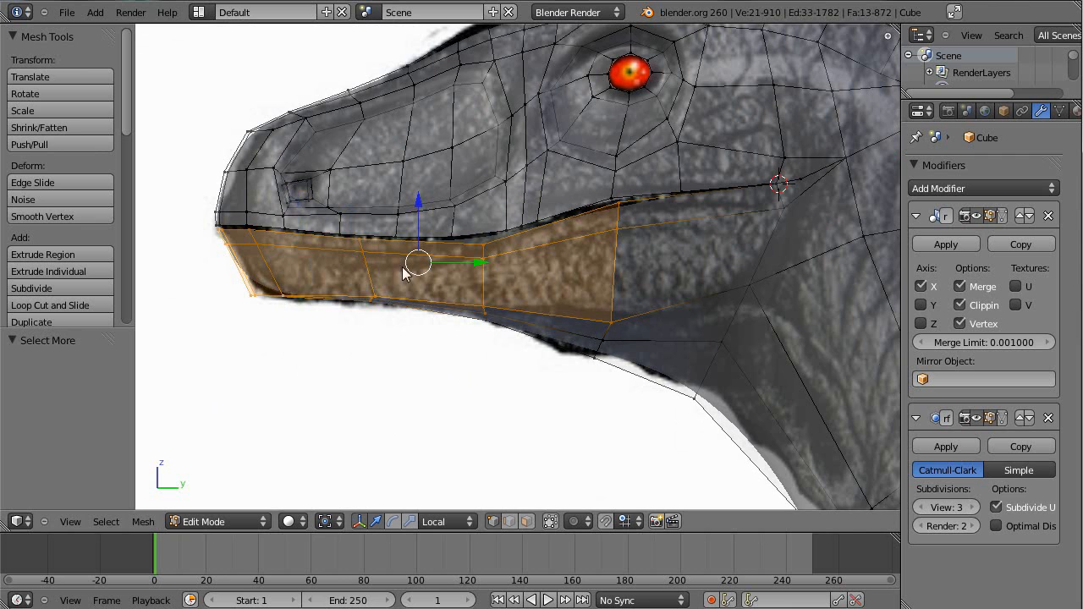
pyautogui.keyDown('shift'); pyautogui.moveTo(533, 351); pyautogui.dragTo(369, 258, button='middle'); pyautogui.keyUp('shift')
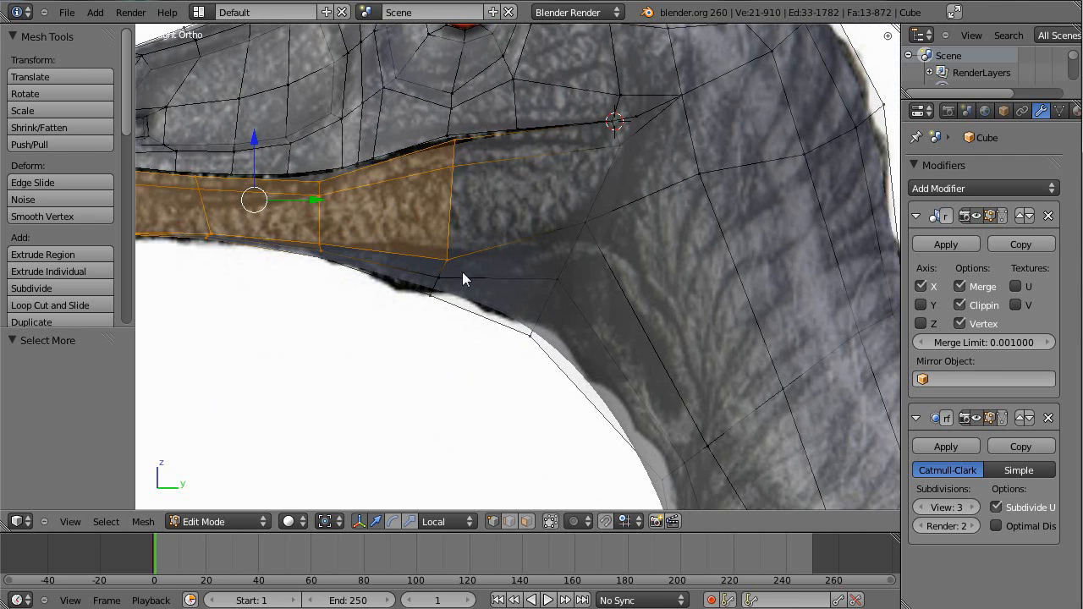
pyautogui.press('c')
pyautogui.click(431, 296)
pyautogui.click(307, 261)
pyautogui.press('Escape')
pyautogui.press('b')
pyautogui.press('Escape')
pyautogui.keyDown('shift'); pyautogui.moveTo(501, 174); pyautogui.dragTo(505, 226, button='middle'); pyautogui.keyUp('shift')
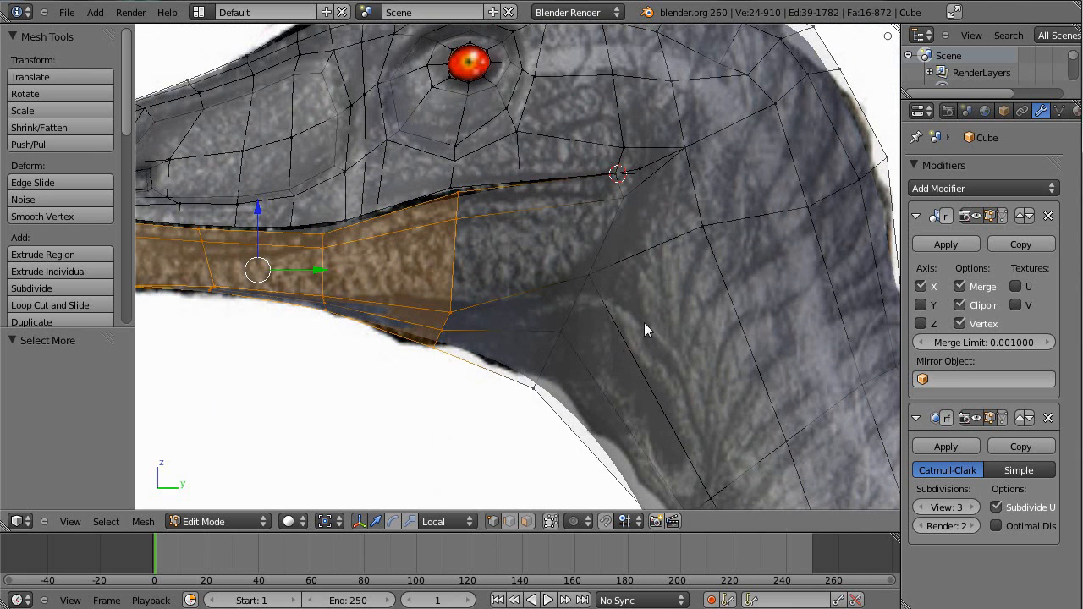
# Set the pivot point to the 3D cursor and rotate the selected lower jaw downward to open the mouth
pyautogui.press('.')
pyautogui.keyDown('shift'); pyautogui.moveTo(569, 282); pyautogui.dragTo(657, 310, button='middle'); pyautogui.keyUp('shift')
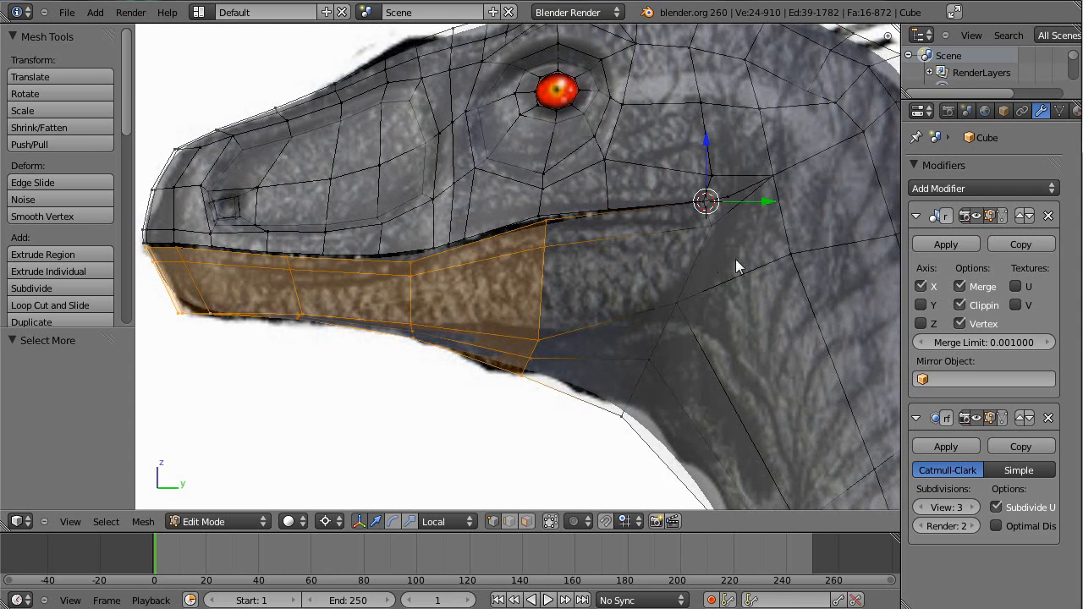
pyautogui.press('r')
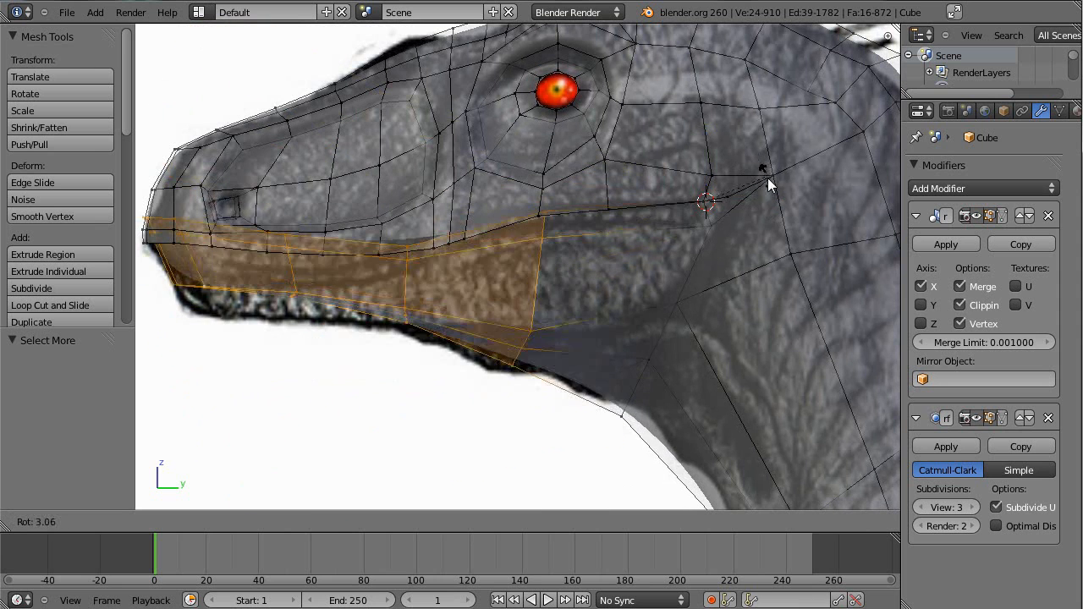
pyautogui.click(804, 146)
pyautogui.press('a')
pyautogui.press('b')
pyautogui.moveTo(585, 259); pyautogui.dragTo(589, 344)
pyautogui.hotkey('ctrl', 'z')
pyautogui.hotkey('ctrl', 'z')
# Add the vertices at the rear of the lower jaw and two at the mouth corner to the jaw selection
pyautogui.press('b')
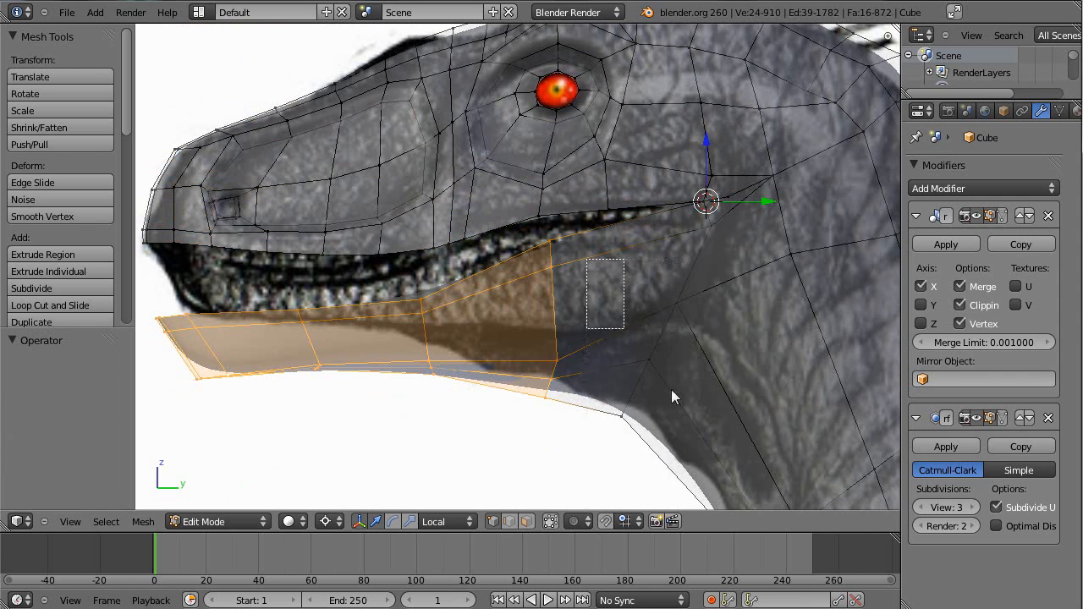
pyautogui.moveTo(587, 259); pyautogui.dragTo(678, 373)
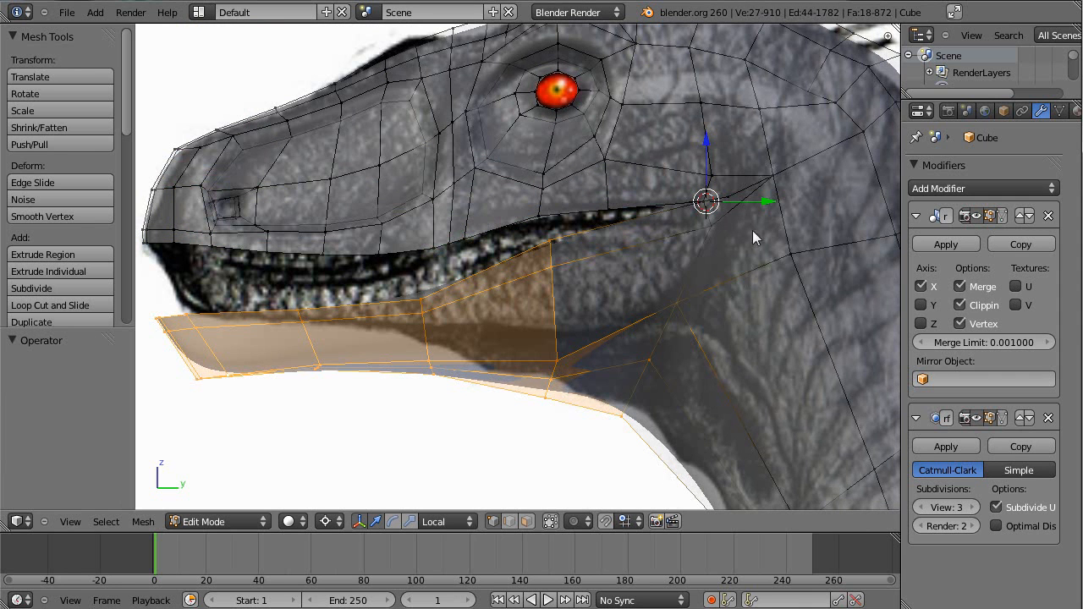
pyautogui.keyDown('shift'); pyautogui.rightClick(714, 229); pyautogui.keyUp('shift')
pyautogui.keyDown('shift'); pyautogui.rightClick(709, 220); pyautogui.keyUp('shift')
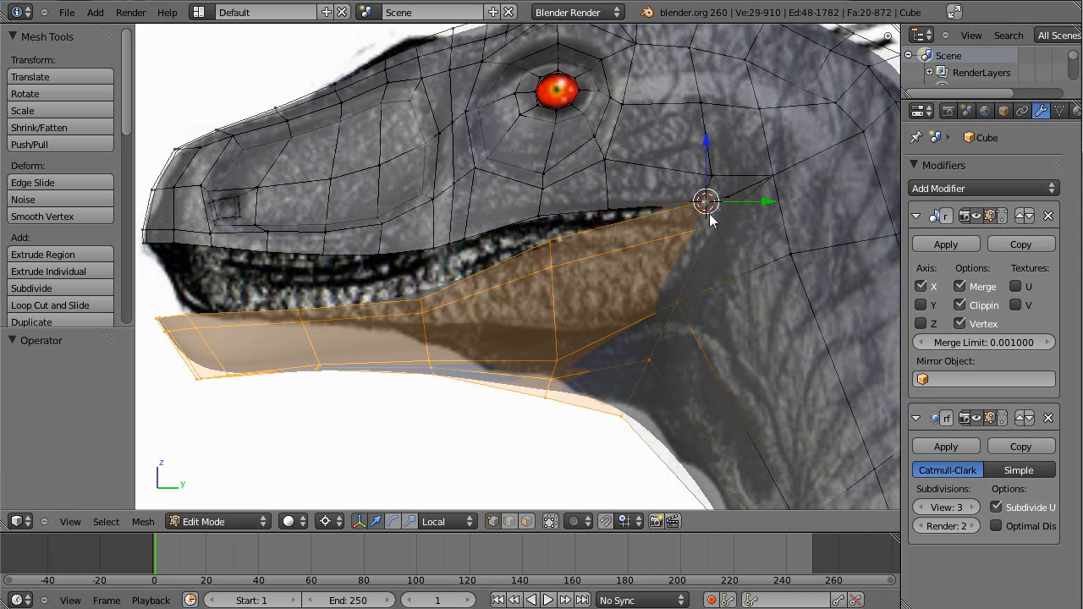
pyautogui.scroll(2, 782, 245)
pyautogui.scroll(-2, 833, 165)
# Rotate the enlarged jaw selection further open about the 3D cursor, by about -9.5° and again by -2.805°
pyautogui.press('r')
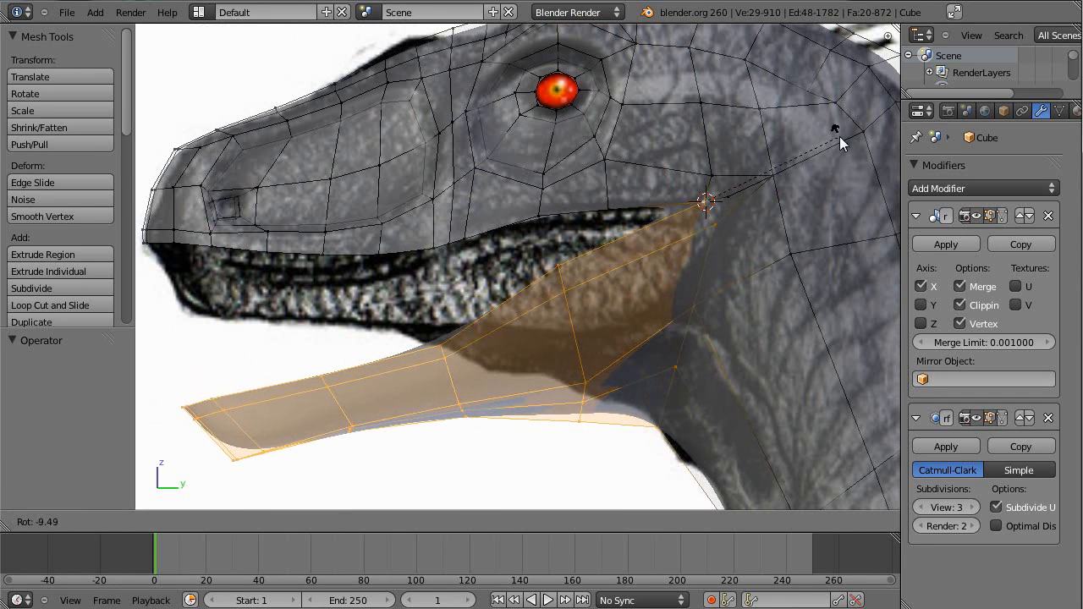
pyautogui.click(839, 136)
pyautogui.press('r')
pyautogui.click(830, 146)
# Examine the open-mouthed raptor head in the reference image, including its jaw, teeth and tongue, and compare it with the mesh
pyautogui.scroll(-3, 761, 174)
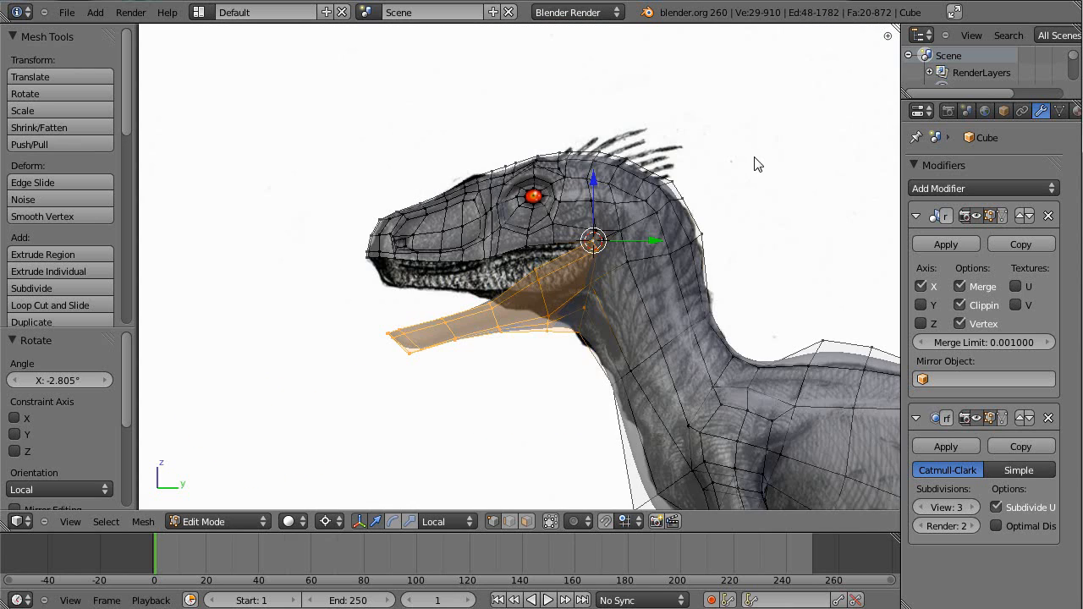
pyautogui.keyDown('shift'); pyautogui.moveTo(771, 181); pyautogui.dragTo(503, 319, button='middle'); pyautogui.keyUp('shift')
pyautogui.keyDown('shift'); pyautogui.moveTo(751, 292); pyautogui.dragTo(488, 237, button='middle'); pyautogui.keyUp('shift')
pyautogui.scroll(-3, 406, 262)
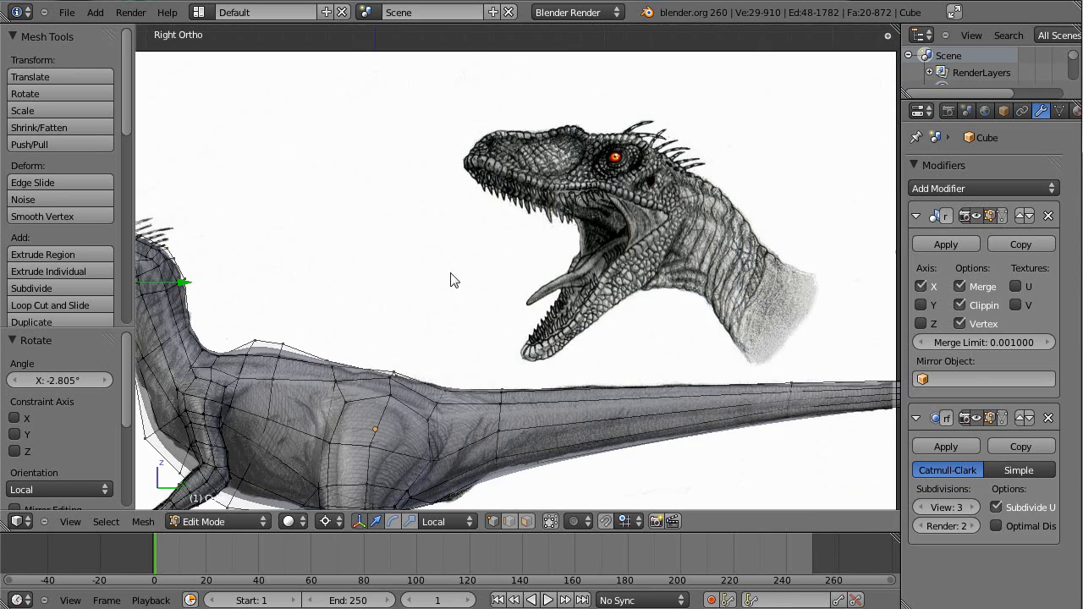
pyautogui.scroll(6, 583, 411)
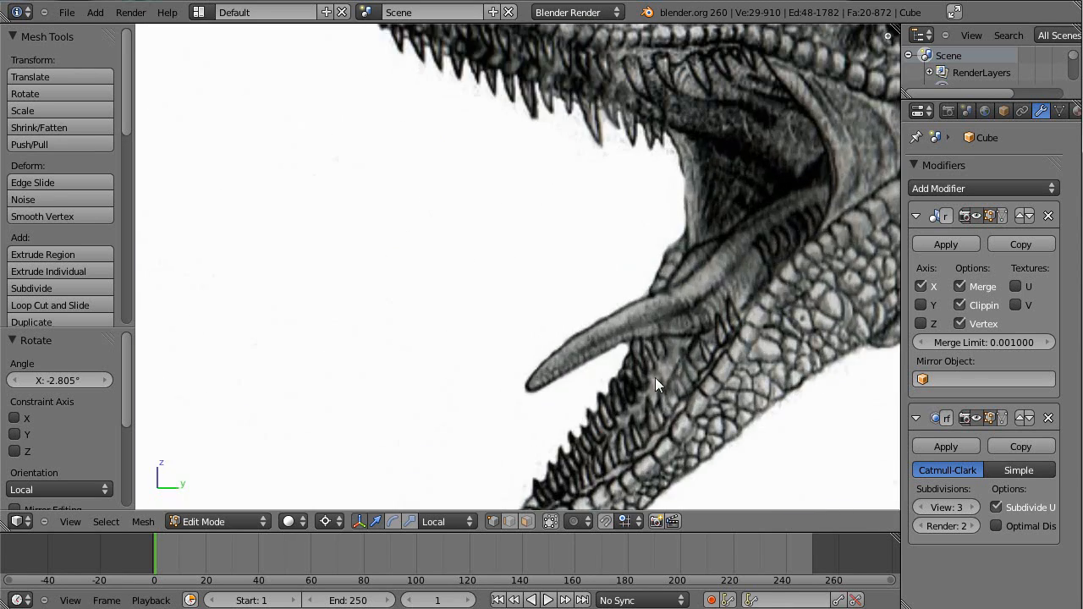
pyautogui.keyDown('shift'); pyautogui.moveTo(769, 271); pyautogui.dragTo(794, 202, button='middle'); pyautogui.keyUp('shift')
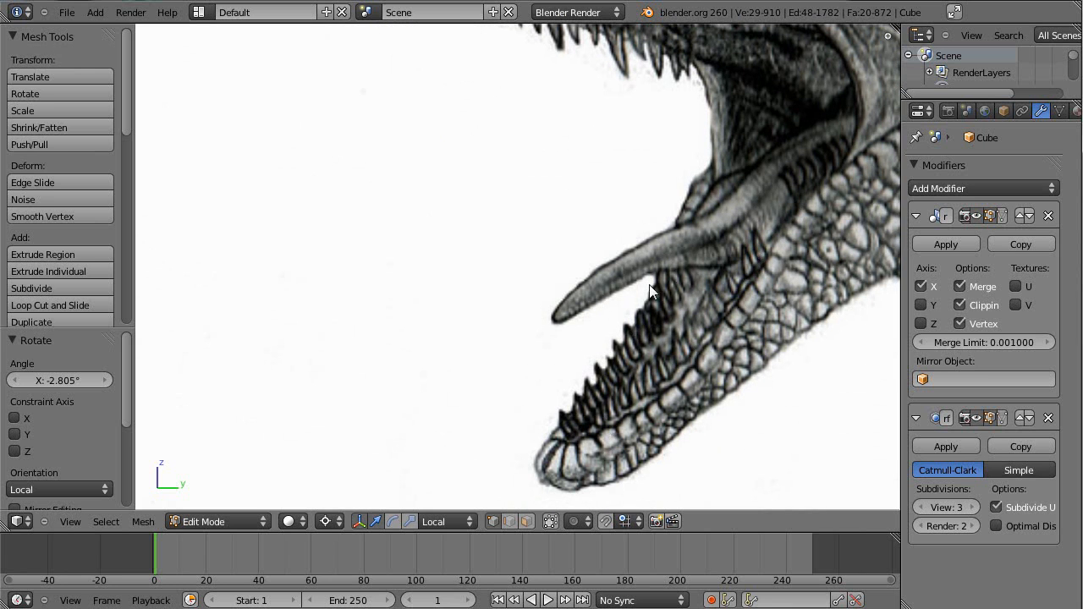
pyautogui.scroll(-3, 756, 244)
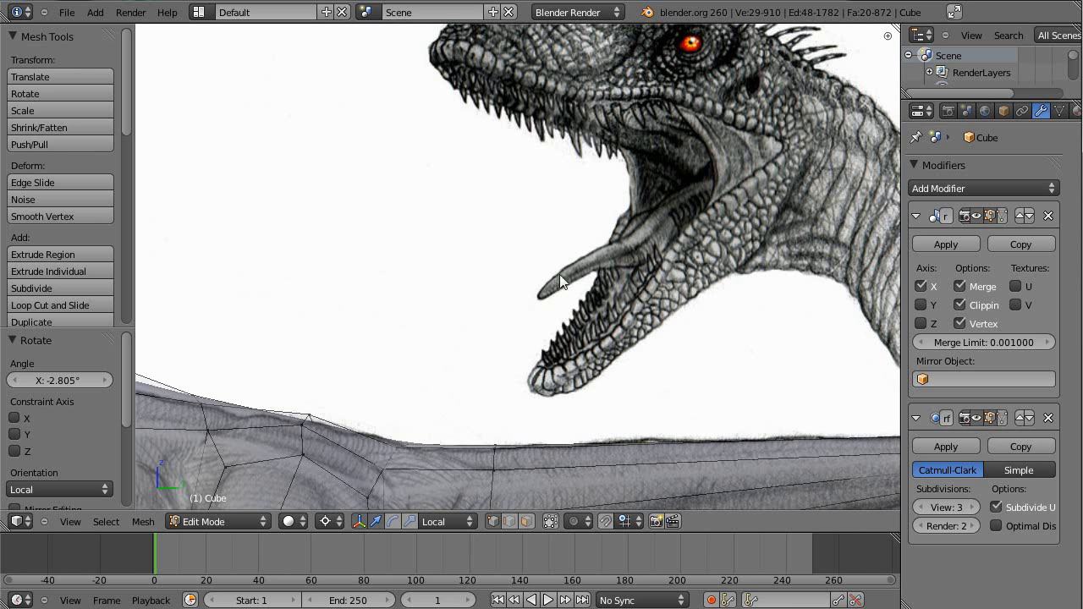
pyautogui.keyDown('shift'); pyautogui.moveTo(378, 312); pyautogui.dragTo(880, 159, button='middle'); pyautogui.keyUp('shift')
pyautogui.keyDown('shift'); pyautogui.moveTo(267, 124); pyautogui.dragTo(487, 299, button='middle'); pyautogui.keyUp('shift')
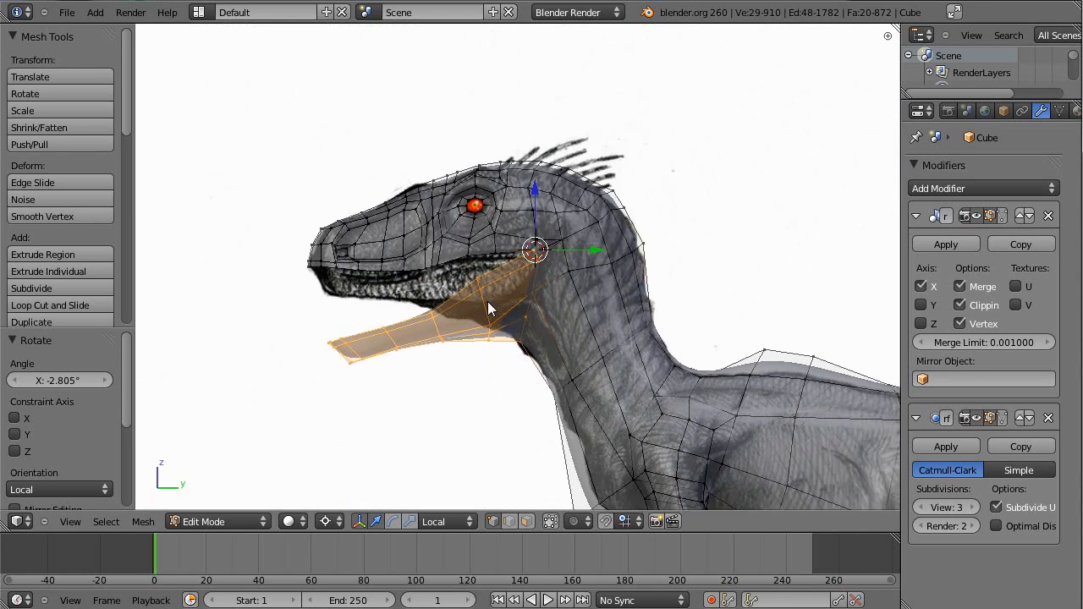
# Clear the selection, add a cube to the mesh just above the front of the lower jaw, and scale it by 0.2
pyautogui.scroll(4, 487, 300)
pyautogui.scroll(2, 488, 299)
pyautogui.press('a')
pyautogui.keyDown('shift'); pyautogui.moveTo(439, 391); pyautogui.dragTo(532, 293, button='middle'); pyautogui.keyUp('shift')
pyautogui.press('KP_3')
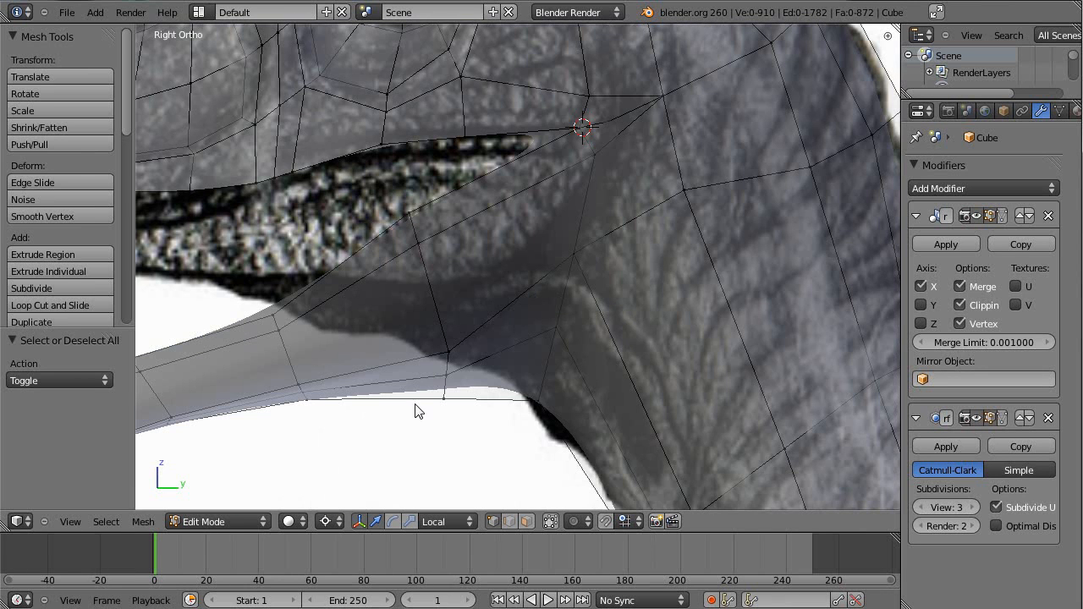
pyautogui.keyDown('shift'); pyautogui.moveTo(359, 359); pyautogui.dragTo(671, 330, button='middle'); pyautogui.keyUp('shift')
pyautogui.click(388, 329)
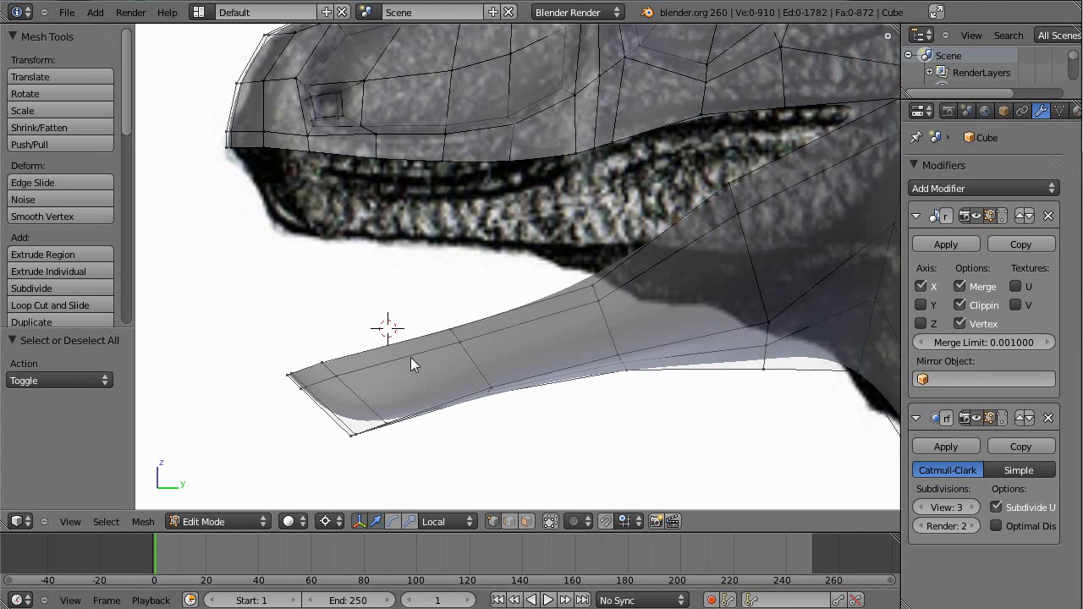
pyautogui.hotkey('shift', 'a')
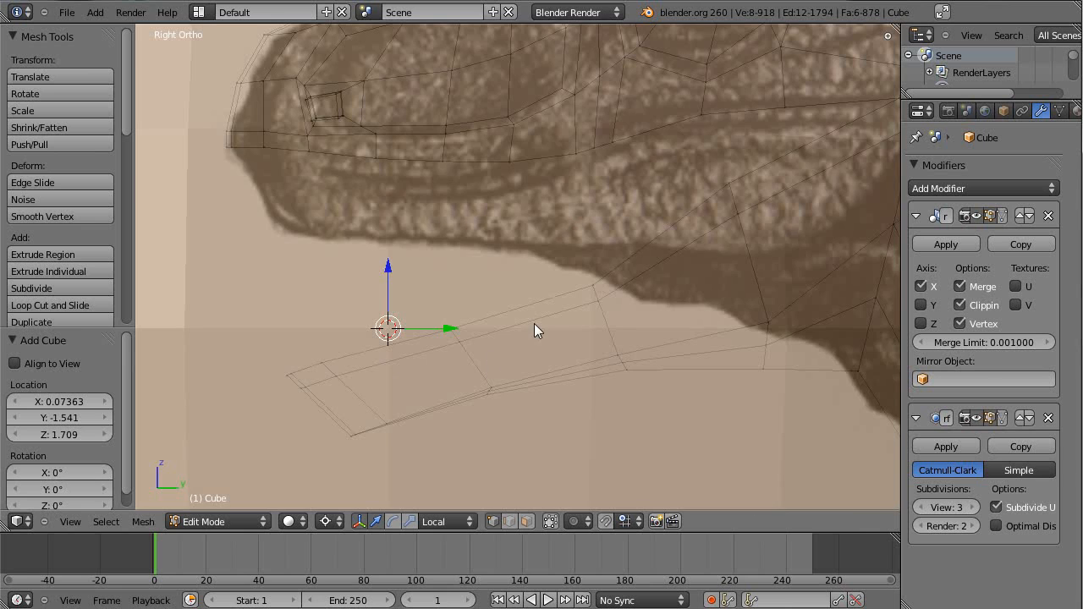
pyautogui.scroll(-6, 542, 335)
pyautogui.write('s.2')
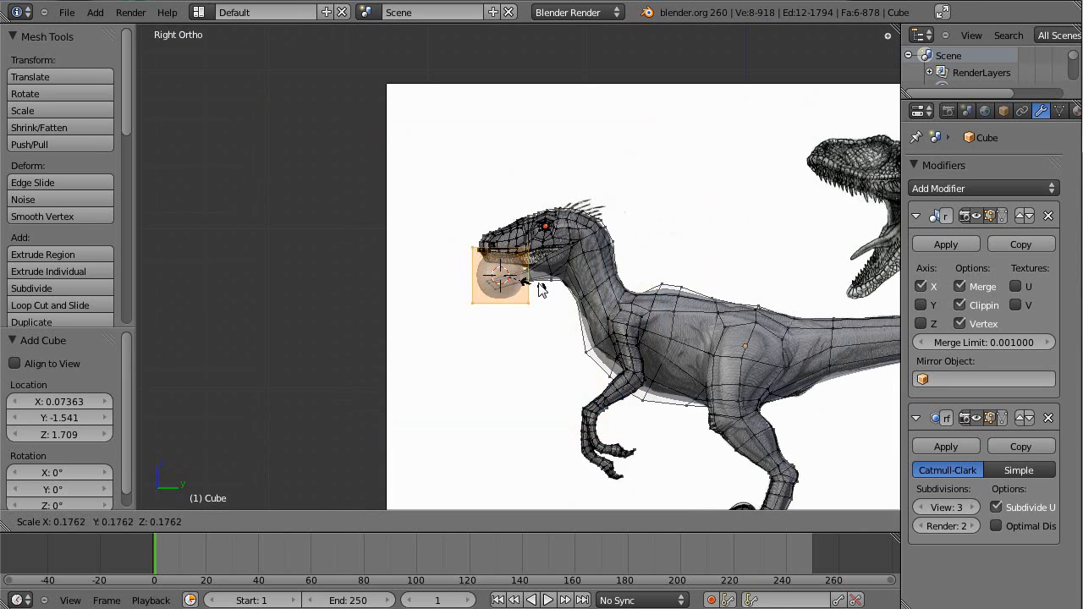
pyautogui.press('Return')
# Scale the new cube down by 0.345 and shift it along X toward the outer side of the jaw
pyautogui.moveTo(479, 298); pyautogui.dragTo(764, 313, button='middle')
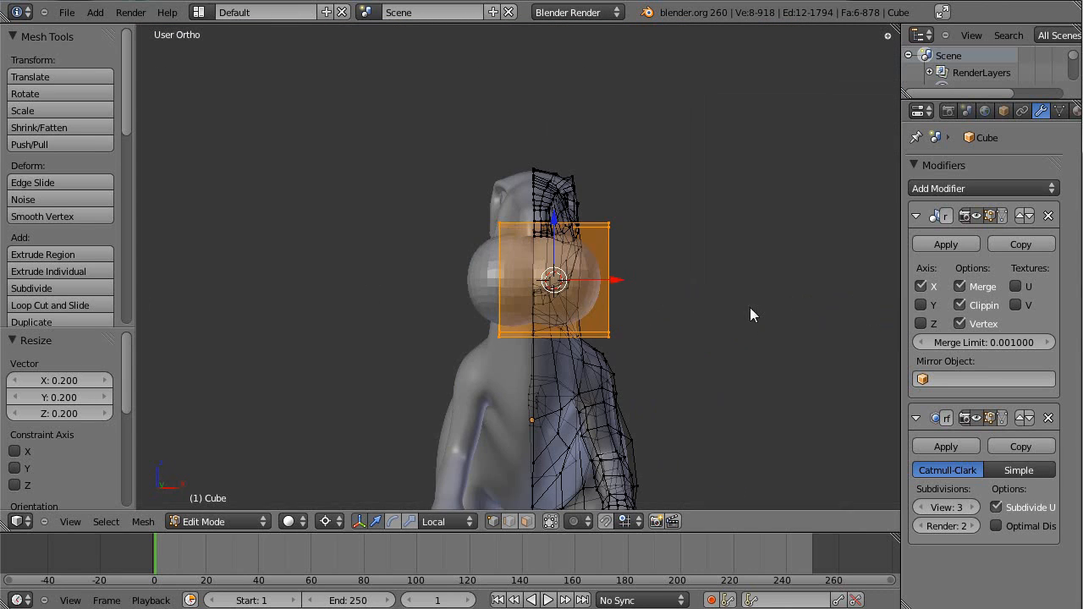
pyautogui.press('s')
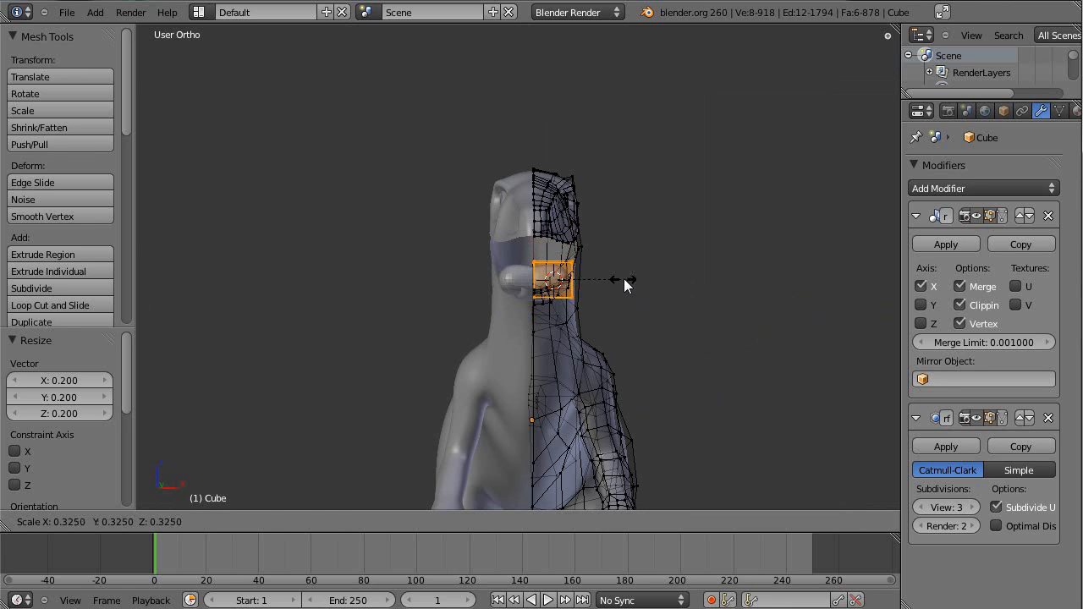
pyautogui.click(626, 277)
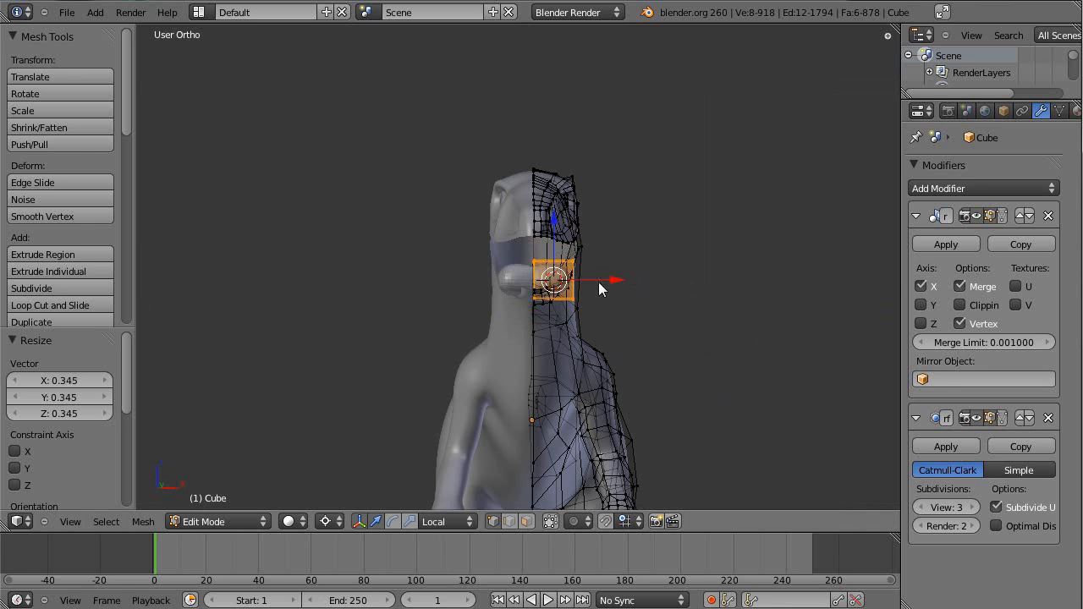
pyautogui.press('g')
pyautogui.press('x')
pyautogui.click(650, 272)
# Shrink the cube to tooth size and set the pivot point to the bounding box center
pyautogui.scroll(3, 616, 321)
pyautogui.moveTo(616, 322); pyautogui.dragTo(761, 314, button='middle')
pyautogui.scroll(3, 761, 314)
pyautogui.press('s')
pyautogui.click(655, 334)
pyautogui.press(',')
pyautogui.moveTo(719, 315); pyautogui.dragTo(795, 283, button='middle')
pyautogui.press('s')
pyautogui.click(792, 281)
pyautogui.keyDown('shift'); pyautogui.moveTo(704, 311); pyautogui.dragTo(506, 271, button='middle'); pyautogui.keyUp('shift')
pyautogui.scroll(5, 501, 271)
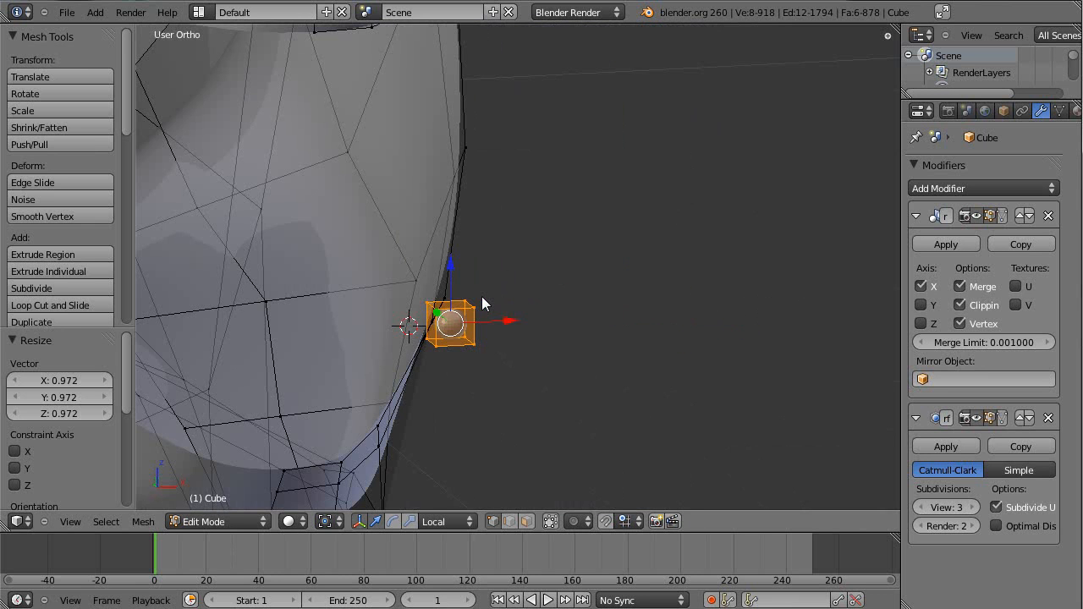
# In the right side view, move the small cube 0.242 along Y and 0.109 along Z toward the rear of the mouth
pyautogui.press('KP_3')
pyautogui.scroll(-3, 483, 298)
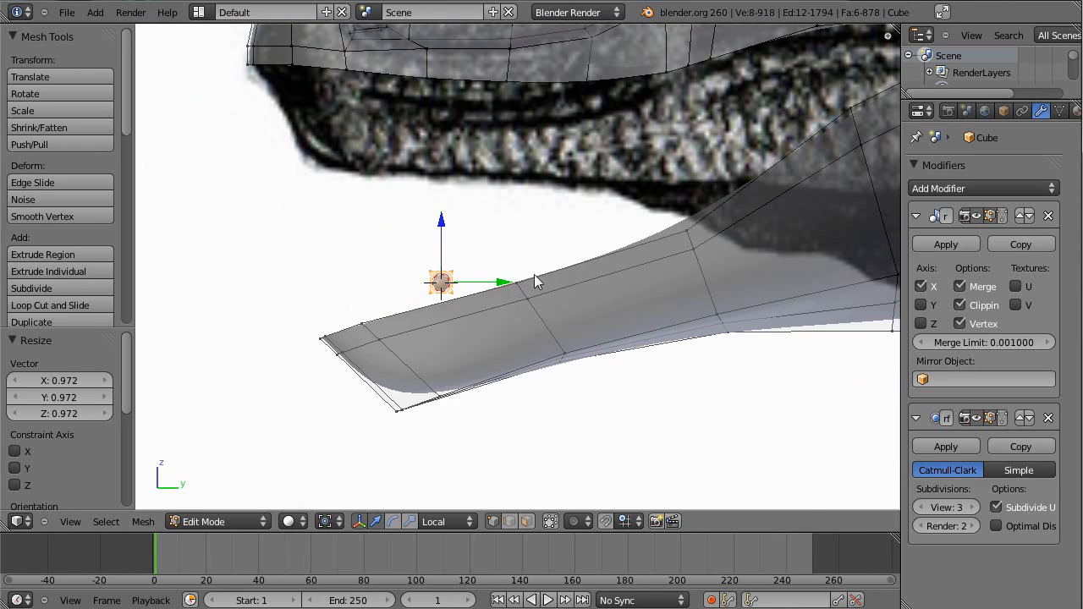
pyautogui.keyDown('shift'); pyautogui.moveTo(614, 287); pyautogui.dragTo(392, 382, button='middle'); pyautogui.keyUp('shift')
pyautogui.press('g')
pyautogui.click(821, 203)
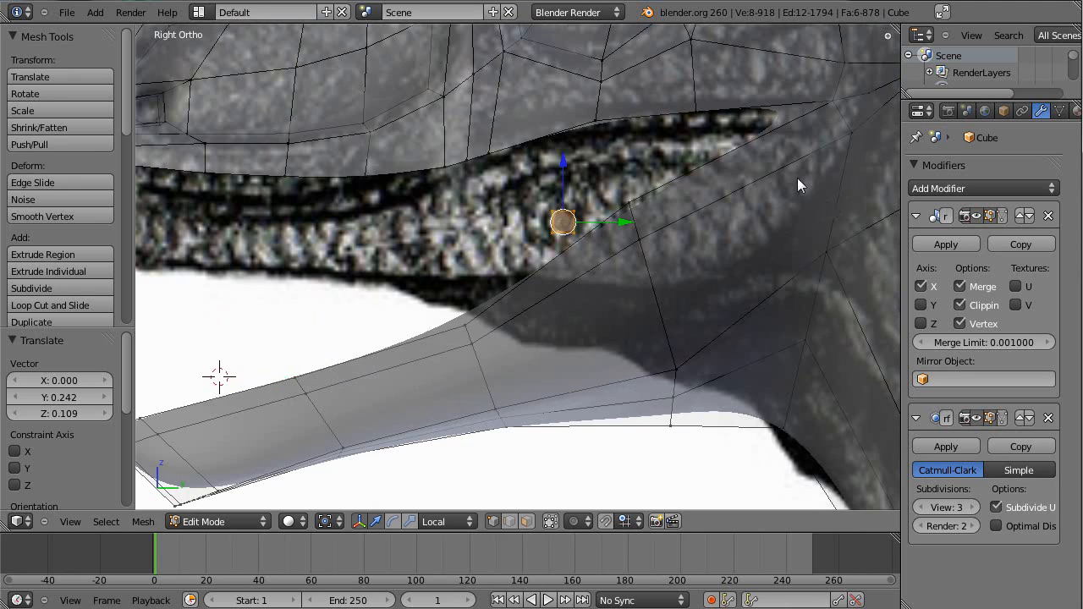
# Examine the size, shape and placement of the teeth in the open-mouthed raptor reference and compare them with the mesh's lower jaw
pyautogui.keyDown('shift'); pyautogui.moveTo(710, 266); pyautogui.dragTo(619, 224, button='middle'); pyautogui.keyUp('shift')
pyautogui.scroll(-6, 665, 310)
pyautogui.scroll(-1, 664, 310)
pyautogui.keyDown('shift'); pyautogui.moveTo(667, 269); pyautogui.dragTo(343, 353, button='middle'); pyautogui.keyUp('shift')
pyautogui.scroll(-4, 343, 353)
pyautogui.scroll(5, 548, 271)
pyautogui.keyDown('shift'); pyautogui.moveTo(808, 253); pyautogui.dragTo(605, 180, button='middle'); pyautogui.keyUp('shift')
pyautogui.scroll(3, 662, 210)
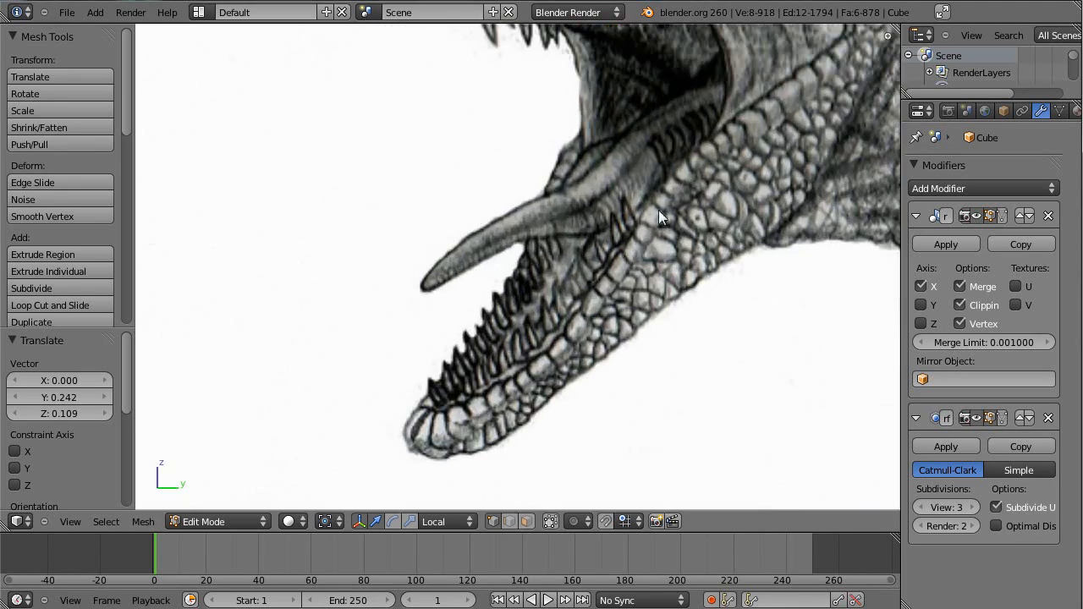
pyautogui.scroll(-4, 635, 226)
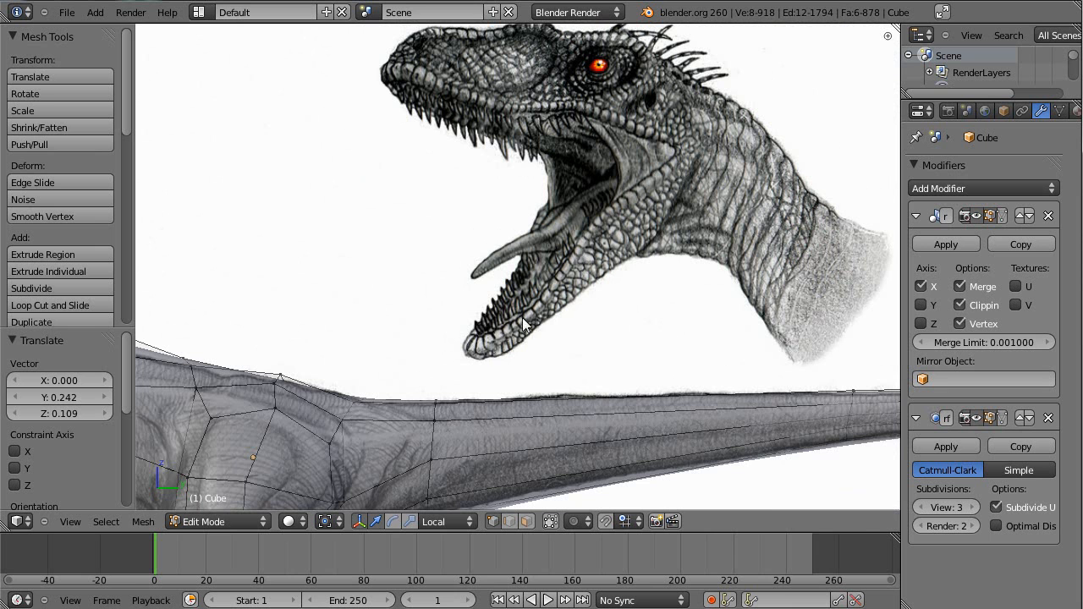
pyautogui.scroll(5, 583, 262)
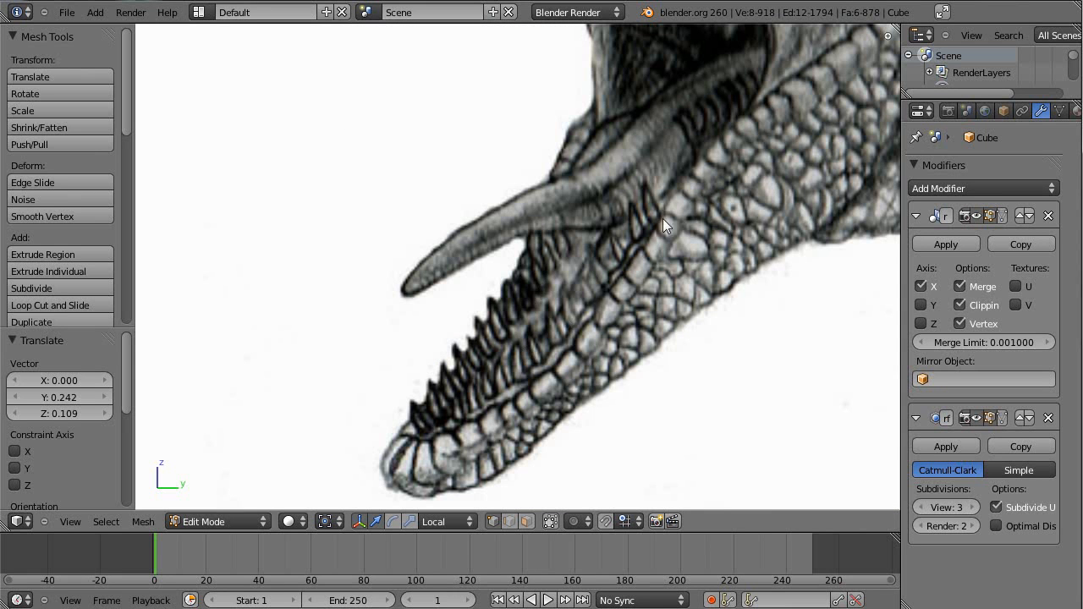
pyautogui.scroll(-3, 643, 197)
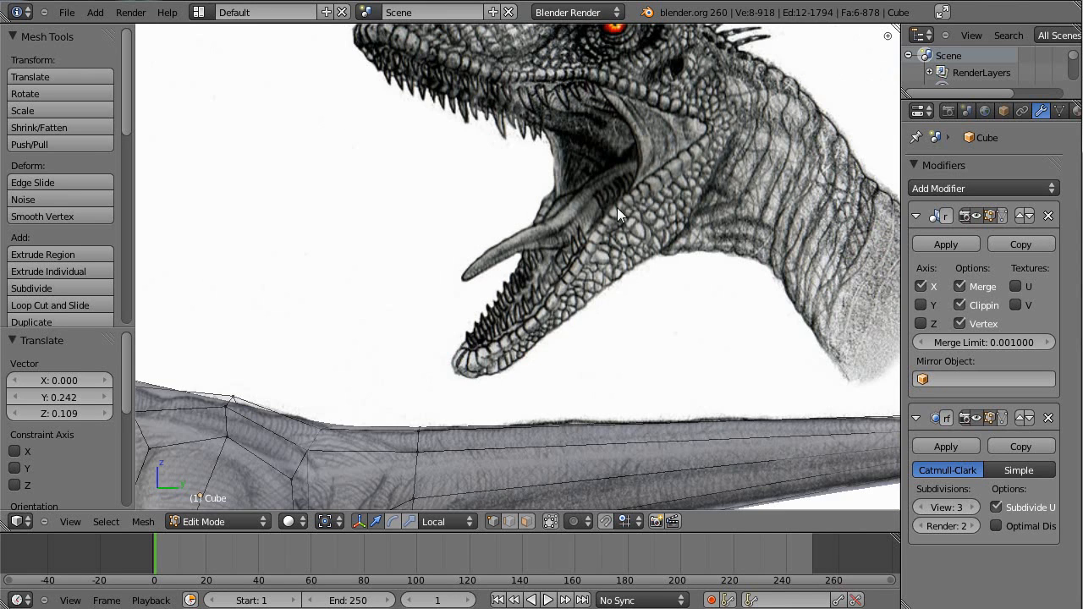
pyautogui.scroll(-2, 524, 253)
pyautogui.scroll(4, 425, 188)
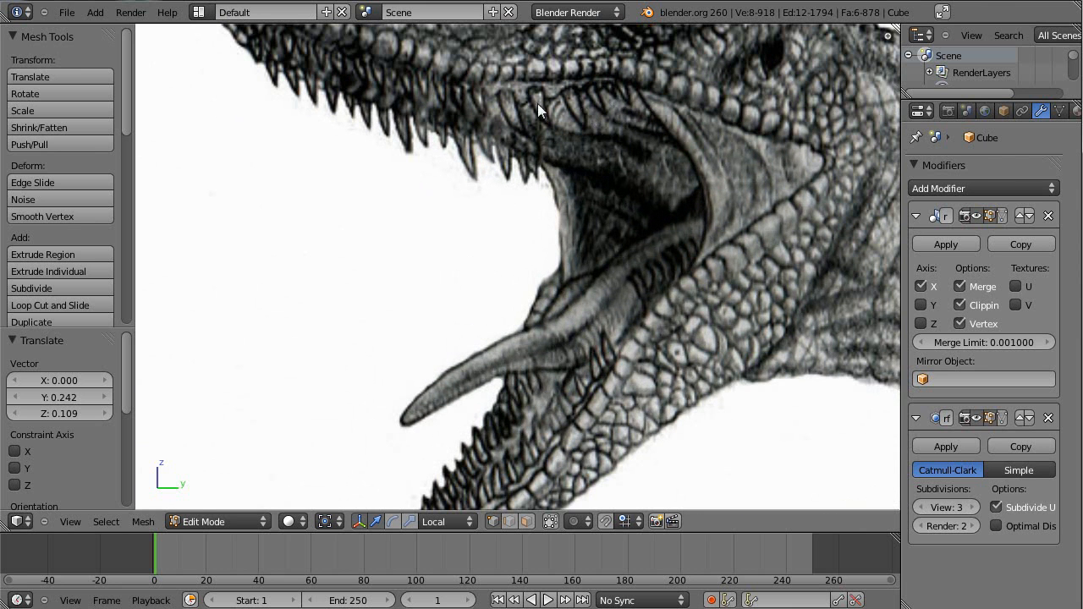
pyautogui.keyDown('shift'); pyautogui.moveTo(618, 127); pyautogui.dragTo(689, 210, button='middle'); pyautogui.keyUp('shift')
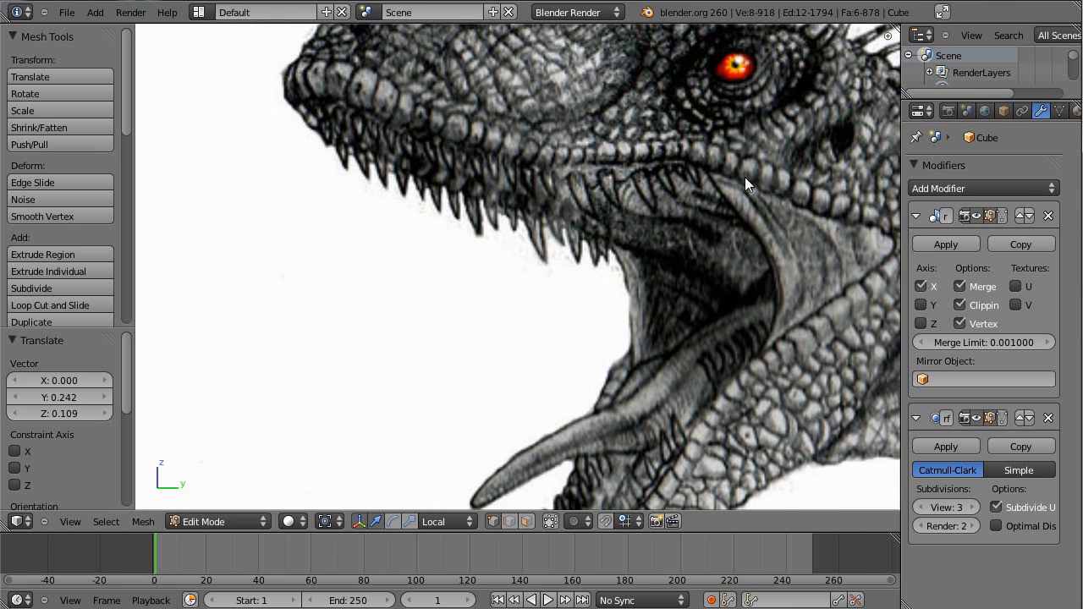
pyautogui.scroll(-3, 741, 179)
pyautogui.keyDown('shift'); pyautogui.moveTo(327, 323); pyautogui.dragTo(743, 83, button='middle'); pyautogui.keyUp('shift')
pyautogui.scroll(2, 551, 152)
pyautogui.keyDown('shift'); pyautogui.moveTo(211, 219); pyautogui.dragTo(369, 268, button='middle'); pyautogui.keyUp('shift')
pyautogui.scroll(5, 363, 221)
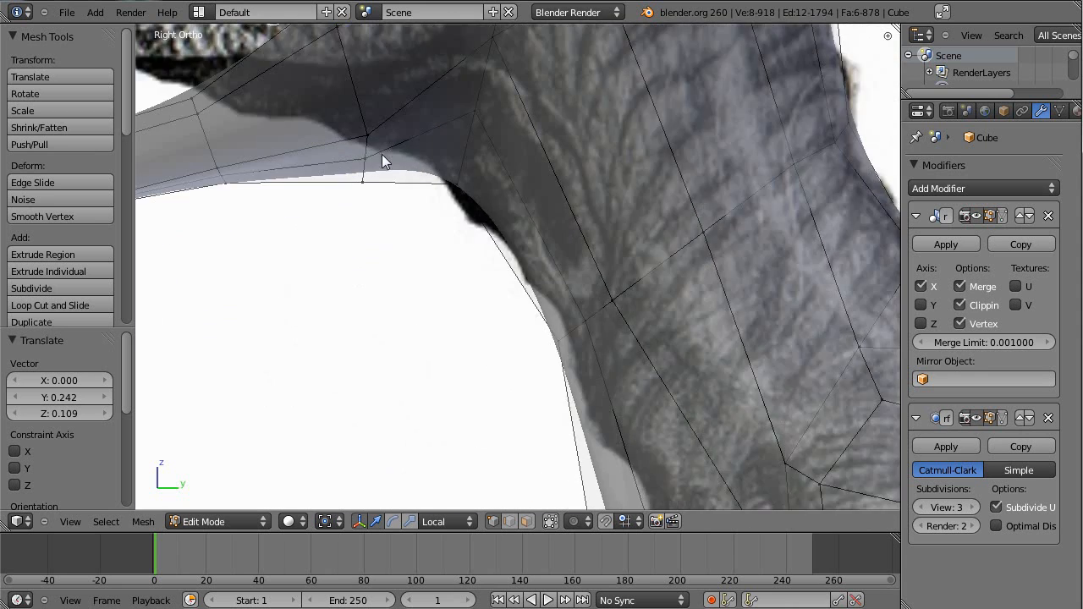
pyautogui.keyDown('shift'); pyautogui.moveTo(364, 222); pyautogui.dragTo(590, 347, button='middle'); pyautogui.keyUp('shift')
pyautogui.keyDown('shift'); pyautogui.moveTo(447, 263); pyautogui.dragTo(612, 257, button='middle'); pyautogui.keyUp('shift')
pyautogui.keyDown('shift'); pyautogui.moveTo(771, 169); pyautogui.dragTo(724, 198, button='middle'); pyautogui.keyUp('shift')
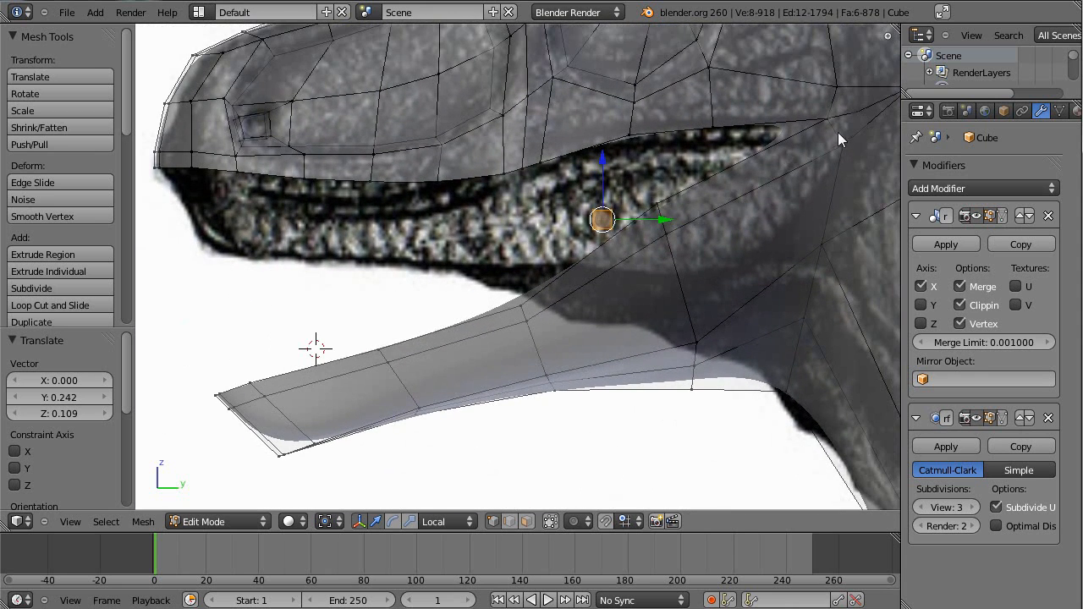
# Move the small cube by -0.06086 along Y and -0.05656 along Z onto the upper edge of the lower jaw
pyautogui.press('g')
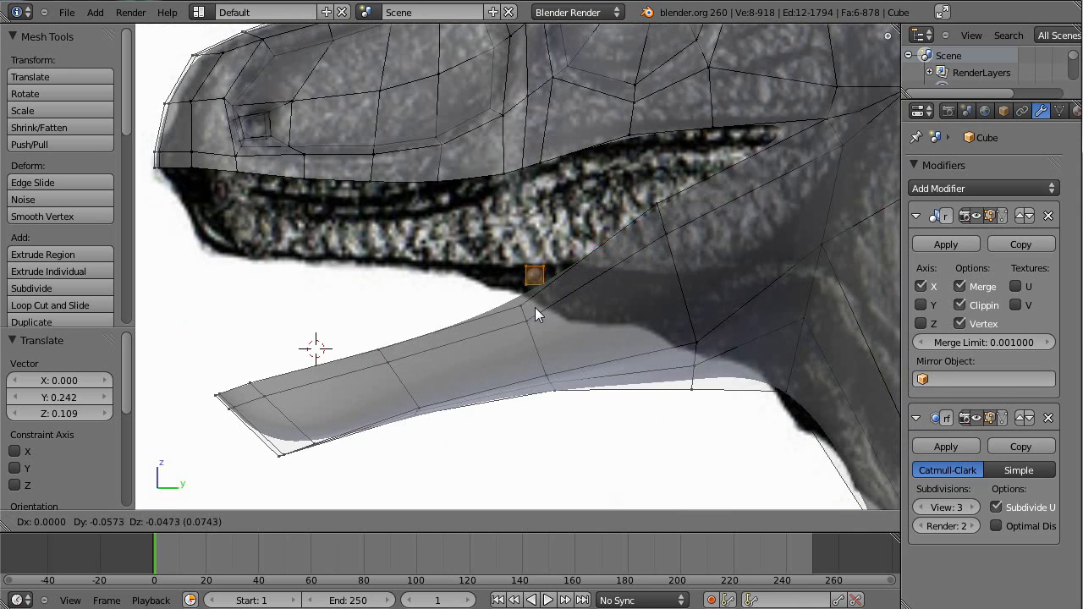
pyautogui.click(533, 319)
pyautogui.press('KP_Decimal')
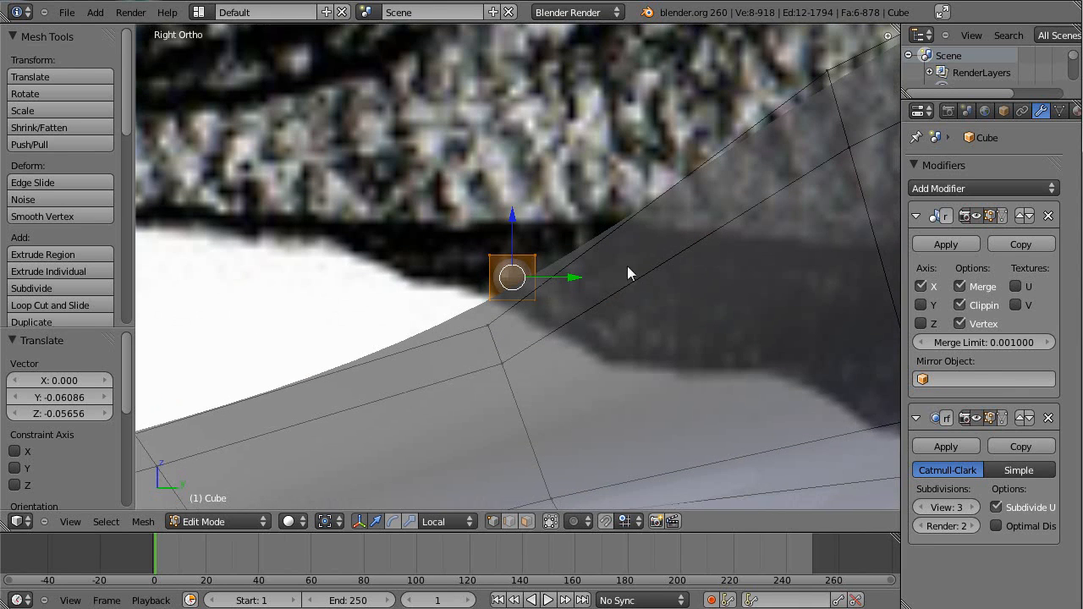
# Compare the small cube with the reference teeth and scale it up slightly
pyautogui.scroll(-6, 550, 311)
pyautogui.keyDown('shift'); pyautogui.moveTo(806, 255); pyautogui.dragTo(390, 258, button='middle'); pyautogui.keyUp('shift')
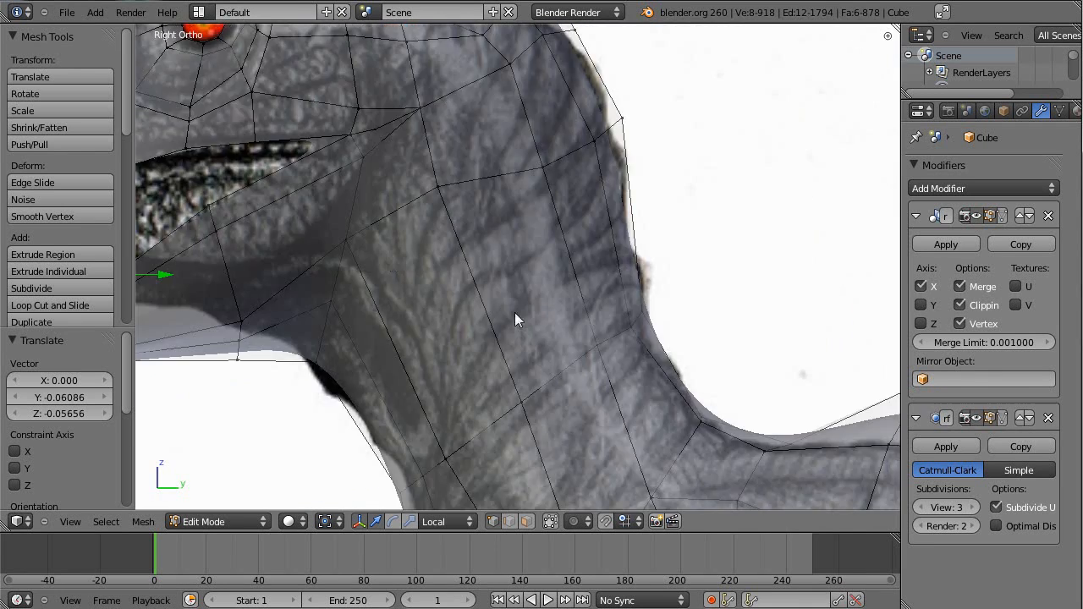
pyautogui.scroll(-4, 506, 275)
pyautogui.keyDown('shift'); pyautogui.moveTo(755, 342); pyautogui.dragTo(242, 350, button='middle'); pyautogui.keyUp('shift')
pyautogui.keyDown('shift'); pyautogui.moveTo(821, 254); pyautogui.dragTo(603, 265, button='middle'); pyautogui.keyUp('shift')
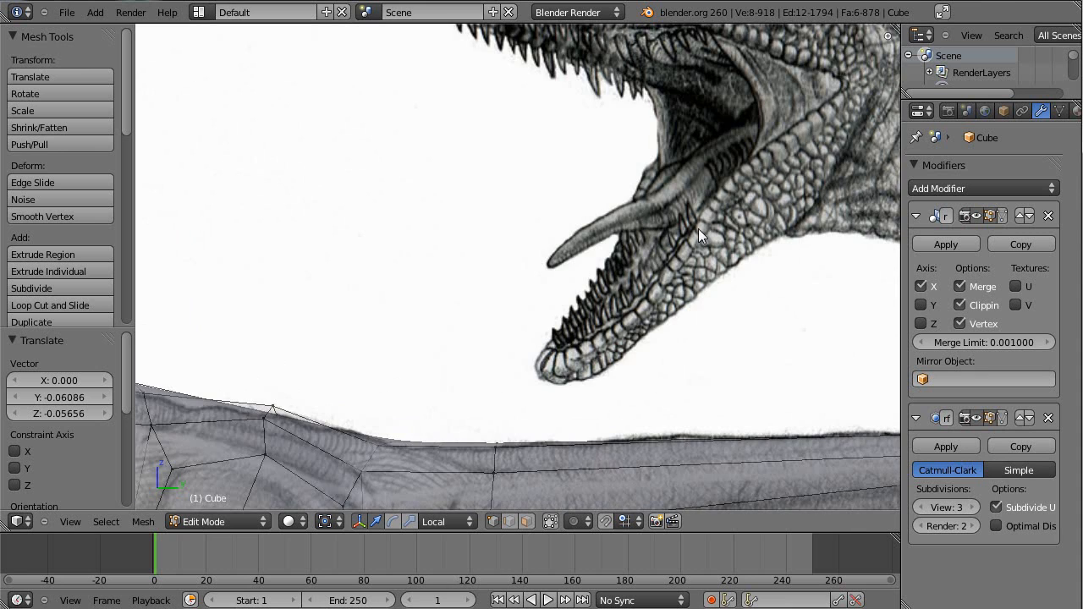
pyautogui.keyDown('shift'); pyautogui.moveTo(264, 296); pyautogui.dragTo(599, 245, button='middle'); pyautogui.keyUp('shift')
pyautogui.keyDown('shift'); pyautogui.moveTo(263, 246); pyautogui.dragTo(522, 217, button='middle'); pyautogui.keyUp('shift')
pyautogui.scroll(4, 522, 217)
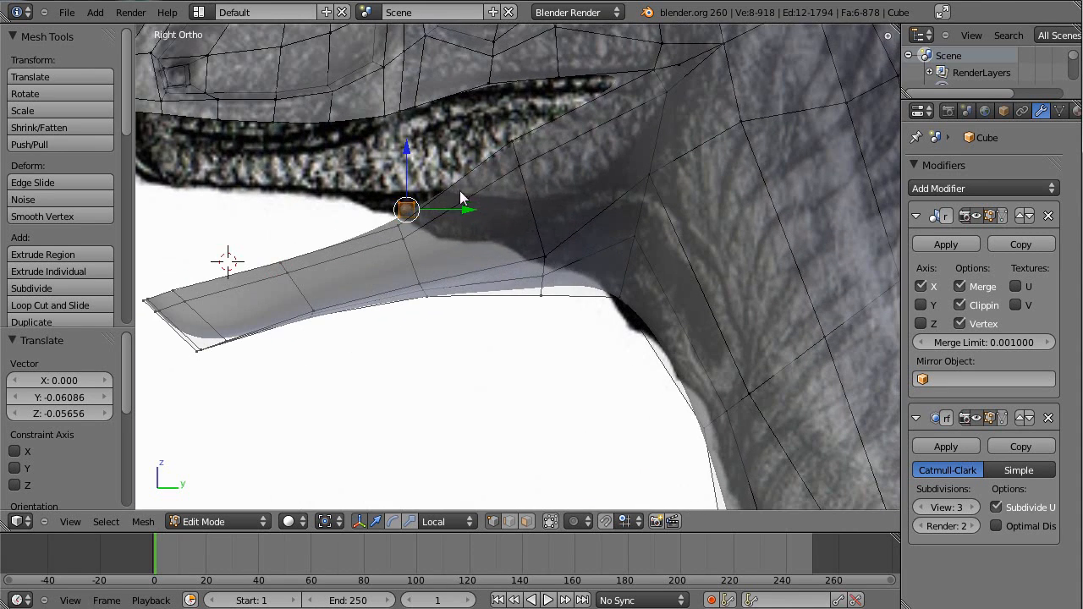
pyautogui.press('s')
pyautogui.click(484, 187)
# Extrude the cube's top face upward and scale it almost to a point to form the tooth tip
pyautogui.scroll(4, 389, 275)
pyautogui.press('a')
pyautogui.press('b')
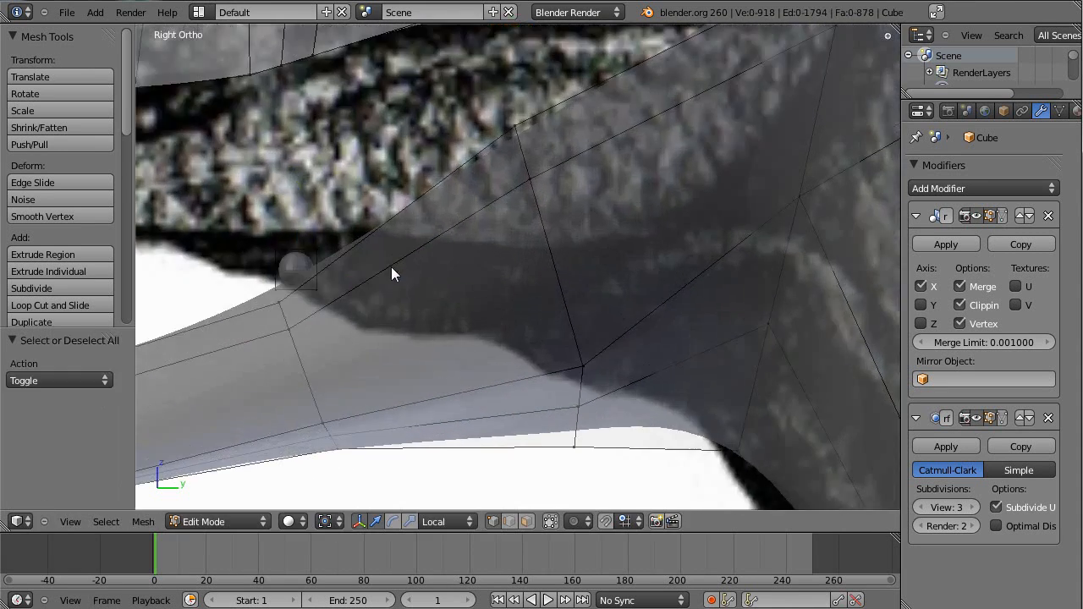
pyautogui.moveTo(233, 229); pyautogui.dragTo(365, 268)
pyautogui.press('e')
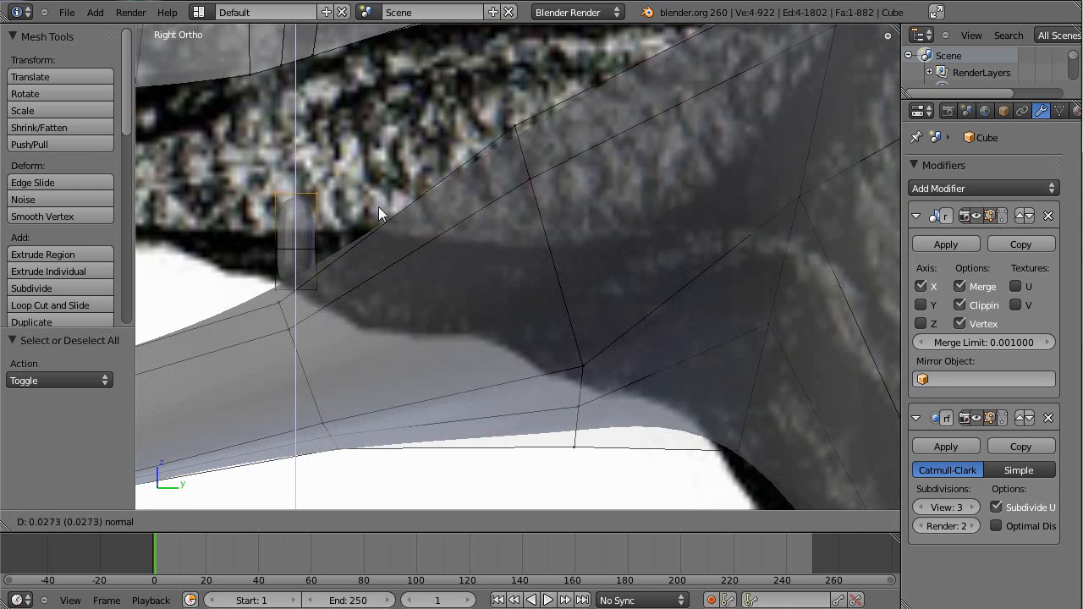
pyautogui.click(375, 211)
pyautogui.press('s')
pyautogui.click(318, 218)
pyautogui.scroll(4, 454, 310)
pyautogui.press('s')
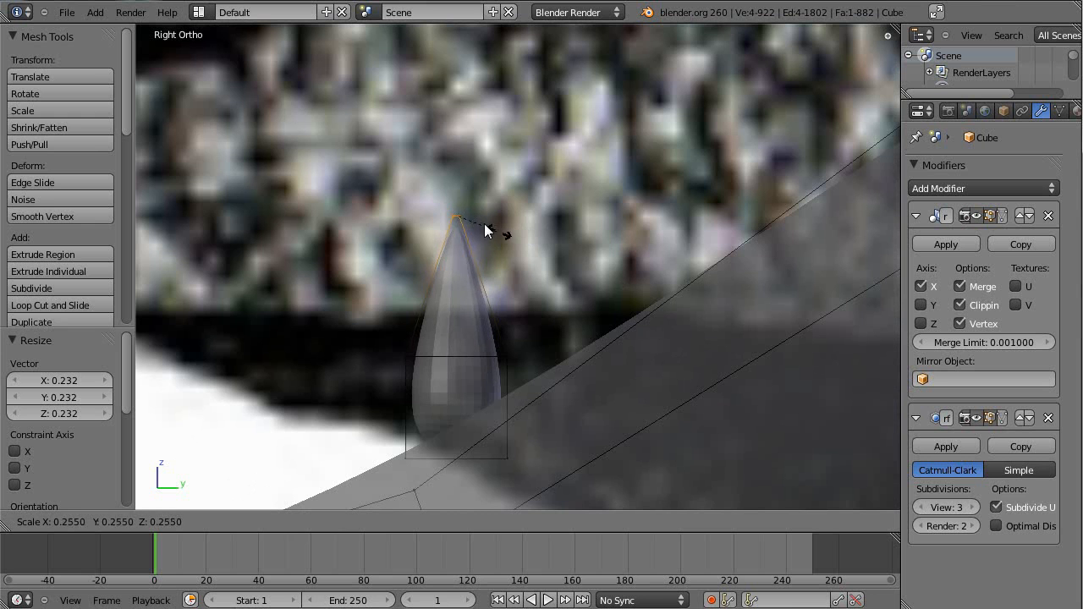
pyautogui.click(516, 249)
pyautogui.keyDown('shift'); pyautogui.moveTo(520, 335); pyautogui.dragTo(639, 263, button='middle'); pyautogui.keyUp('shift')
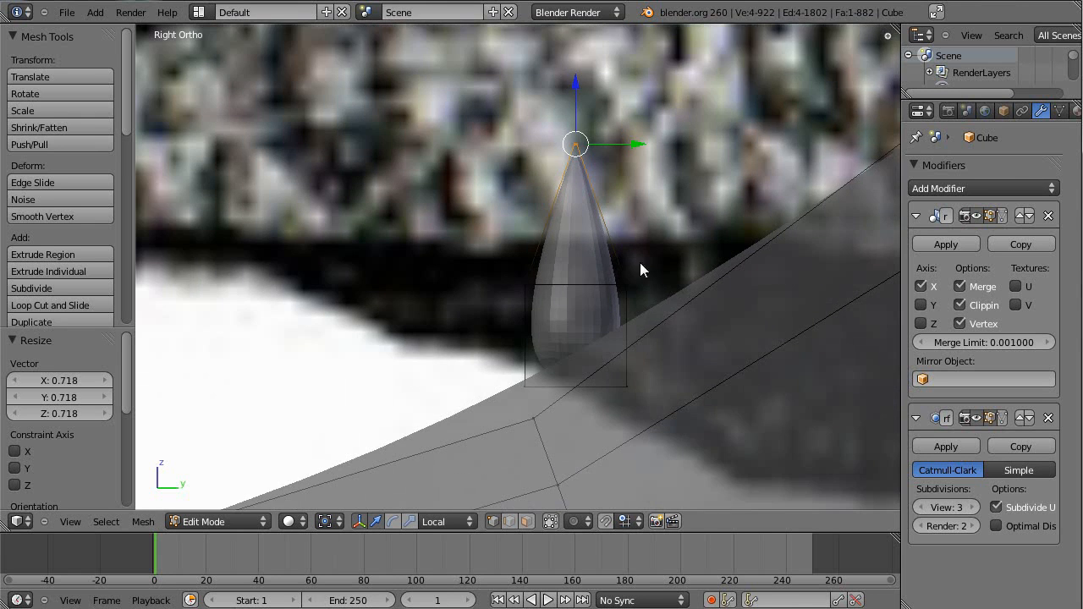
# Lower the tooth's base loop, then shift its middle loop forward and rotate it 12.48° to start the tooth's curve
pyautogui.press('a')
pyautogui.scroll(3, 596, 308)
pyautogui.scroll(-4, 662, 339)
pyautogui.keyDown('alt'); pyautogui.rightClick(584, 367); pyautogui.keyUp('alt')
pyautogui.moveTo(564, 313); pyautogui.dragTo(565, 345)
pyautogui.keyDown('alt'); pyautogui.rightClick(592, 285); pyautogui.keyUp('alt')
pyautogui.moveTo(614, 282); pyautogui.dragTo(594, 285)
pyautogui.press('r')
pyautogui.click(659, 284)
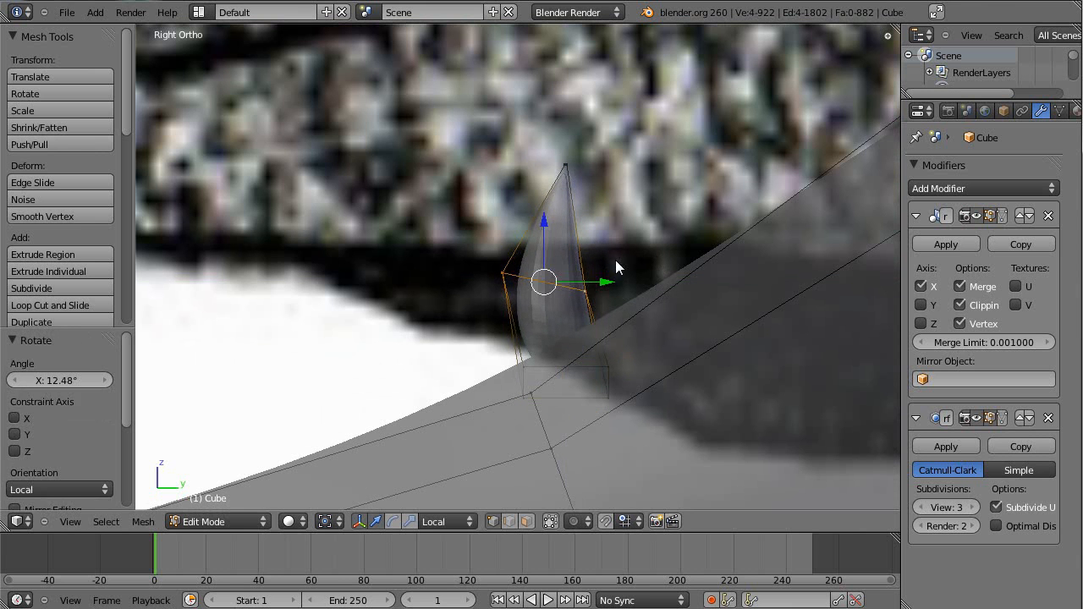
# Select the inner edge of the tooth's base and move it along Z to level the base
pyautogui.press('a')
pyautogui.moveTo(658, 312); pyautogui.dragTo(285, 386, button='middle')
pyautogui.rightClick(299, 405)
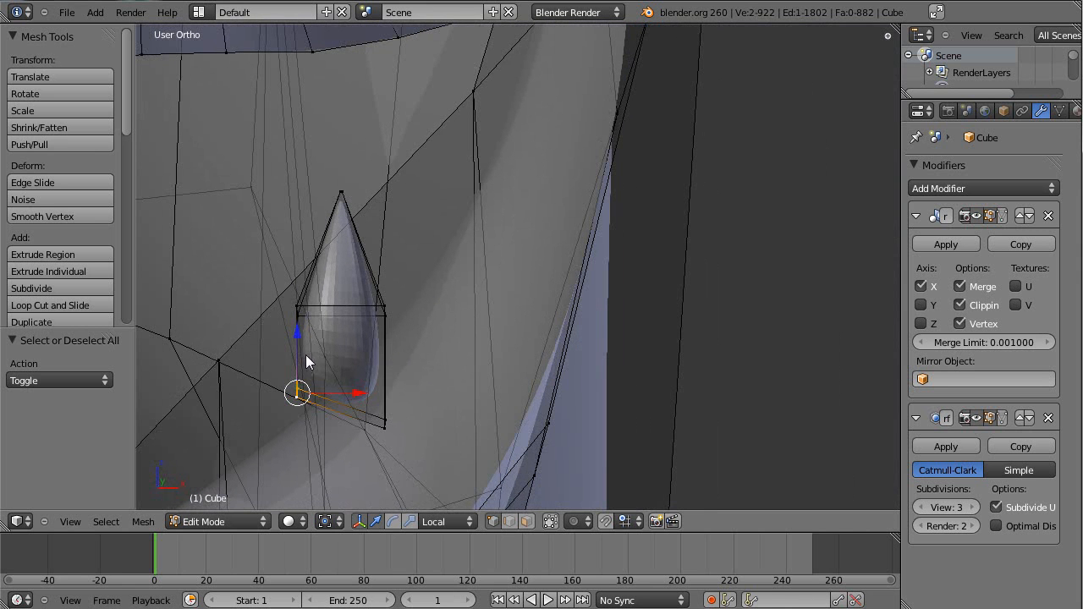
pyautogui.press('g')
pyautogui.press('z')
pyautogui.click(303, 371)
# Box-select the tooth's base and middle vertices and narrow them along X
pyautogui.press('a')
pyautogui.moveTo(303, 370); pyautogui.dragTo(330, 234, button='middle')
pyautogui.press('b')
pyautogui.moveTo(327, 225); pyautogui.dragTo(420, 367)
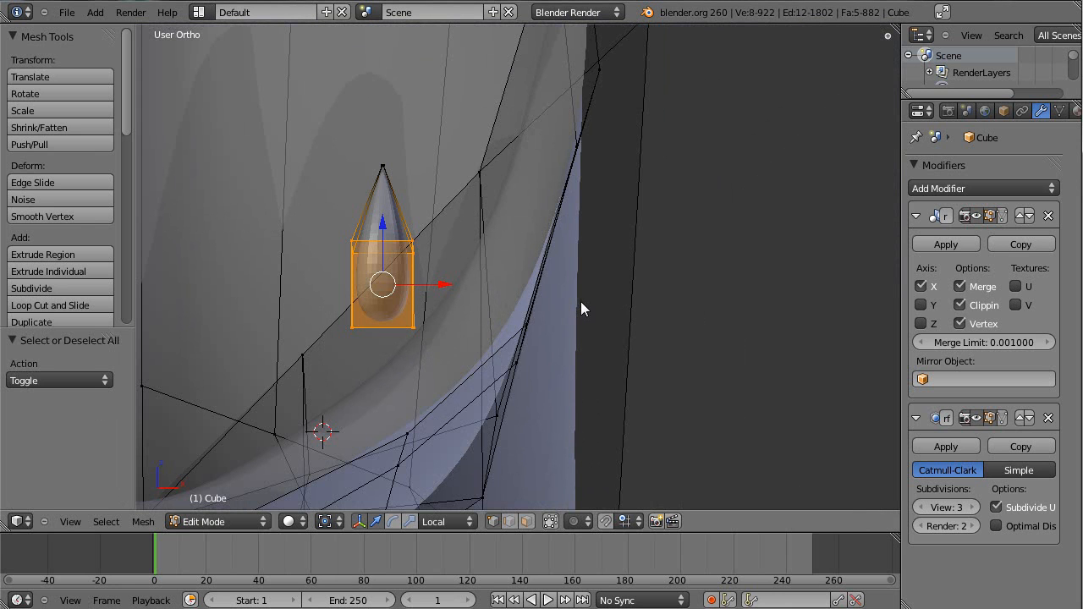
pyautogui.press('s')
pyautogui.press('x')
pyautogui.click(508, 299)
pyautogui.press('a')
pyautogui.moveTo(509, 298); pyautogui.dragTo(388, 215, button='middle')
pyautogui.press('KP_3')
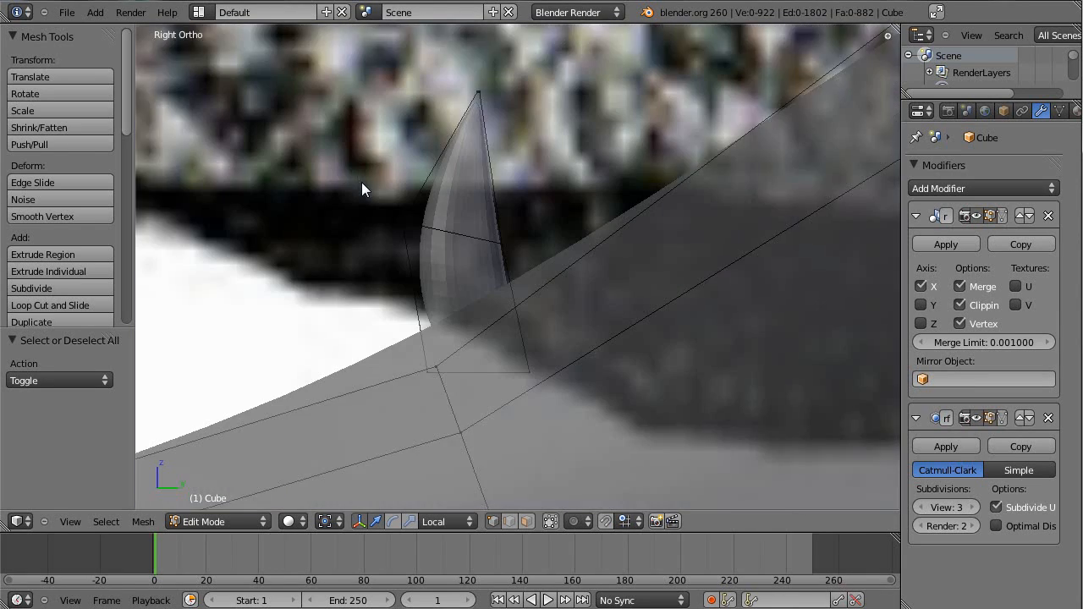
# Cut two edge loops around the tooth, one below the tip and one above the base
pyautogui.scroll(1, 361, 182)
pyautogui.hotkey('ctrl', 'r')
pyautogui.click(429, 152)
pyautogui.click(429, 151)
pyautogui.hotkey('ctrl', 'r')
pyautogui.click(432, 289)
pyautogui.click(431, 290)
# Reposition the loop below the tooth's tip and rotate the loop above its base to follow the curve
pyautogui.press('a')
pyautogui.keyDown('alt'); pyautogui.rightClick(459, 147); pyautogui.keyUp('alt')
pyautogui.press('g')
pyautogui.click(502, 208)
pyautogui.press('a')
pyautogui.keyDown('alt'); pyautogui.rightClick(507, 306); pyautogui.keyUp('alt')
pyautogui.press('r')
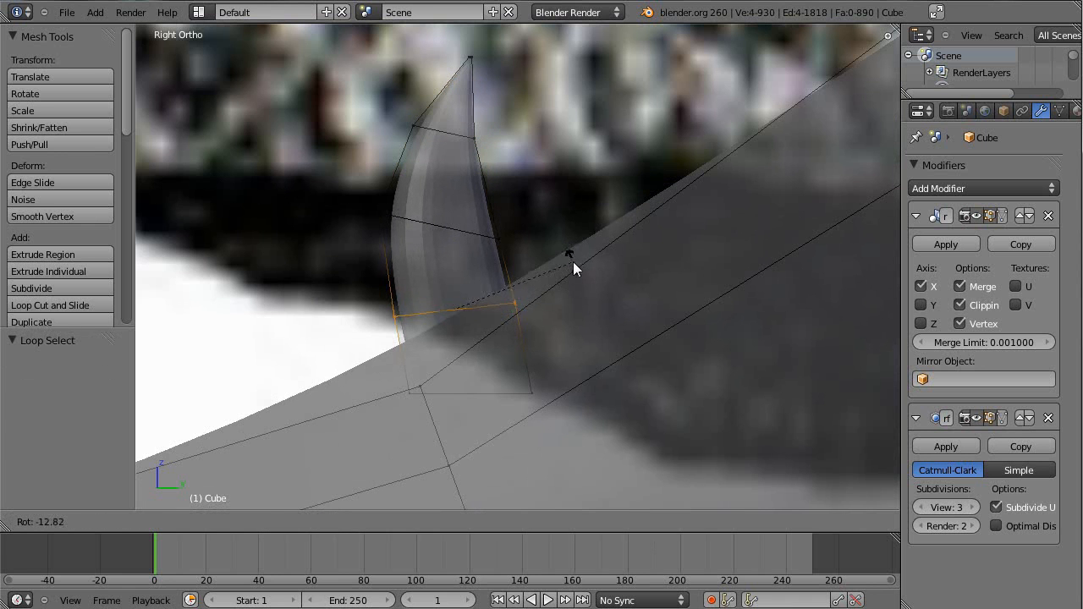
pyautogui.click(573, 262)
# Rotate the tooth's middle loop nearly level and move it by -0.000416 along Y and -0.001665 along Z
pyautogui.press('a')
pyautogui.keyDown('alt'); pyautogui.rightClick(449, 230); pyautogui.keyUp('alt')
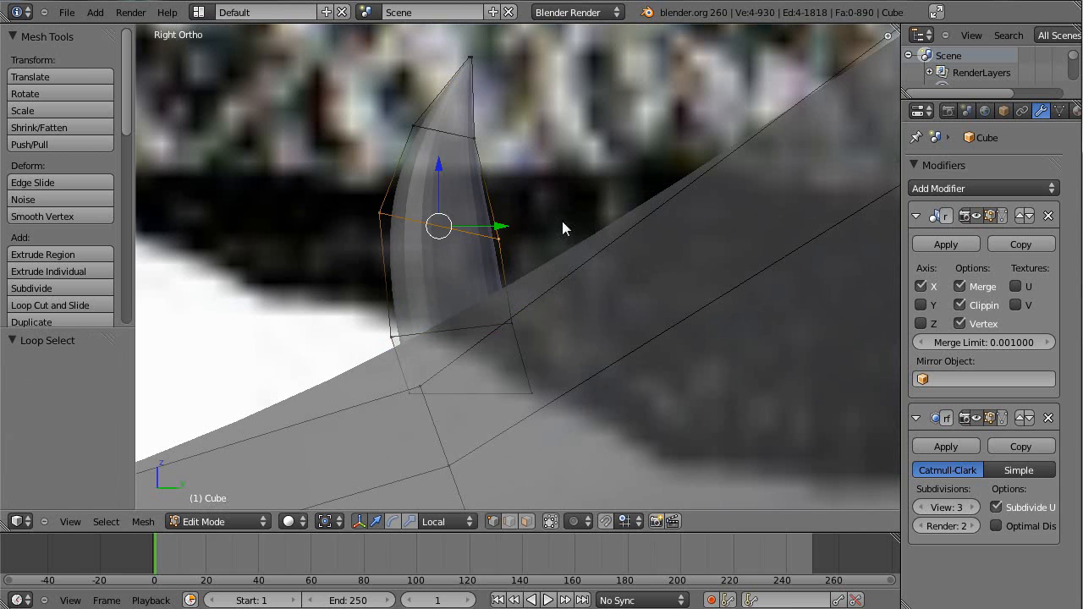
pyautogui.press('r')
pyautogui.click(556, 201)
pyautogui.press('g')
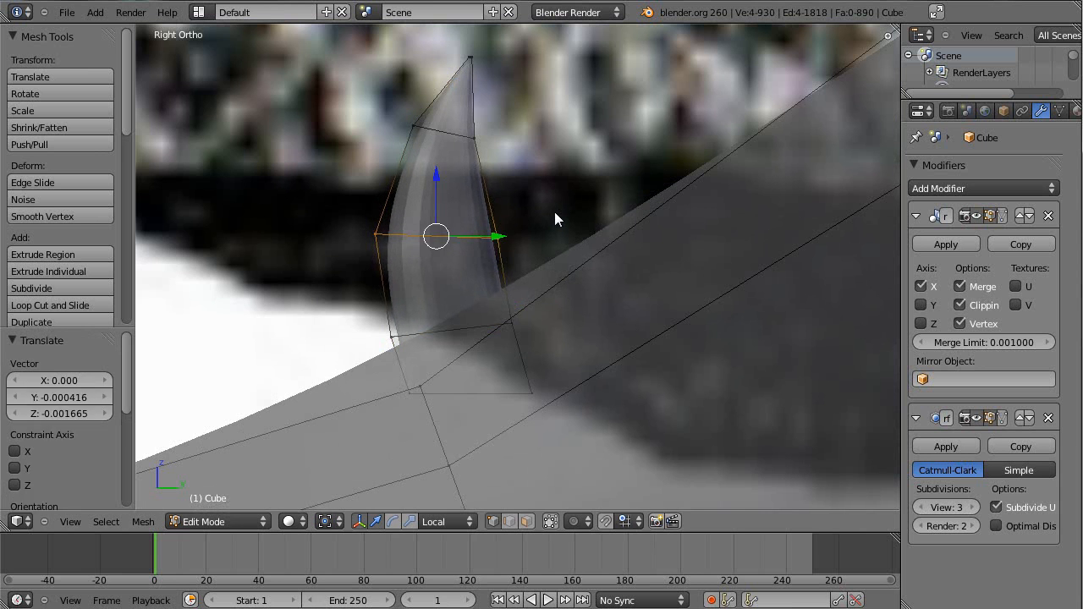
pyautogui.click(555, 213)
# Preview the curved tooth on the jaw in Object Mode, then return to Edit Mode
pyautogui.press('a')
pyautogui.scroll(-4, 534, 279)
pyautogui.press('Tab')
pyautogui.scroll(-9, 564, 284)
pyautogui.scroll(3, 518, 323)
pyautogui.scroll(3, 530, 334)
pyautogui.press('Tab')
pyautogui.scroll(-3, 563, 306)
pyautogui.scroll(4, 503, 266)
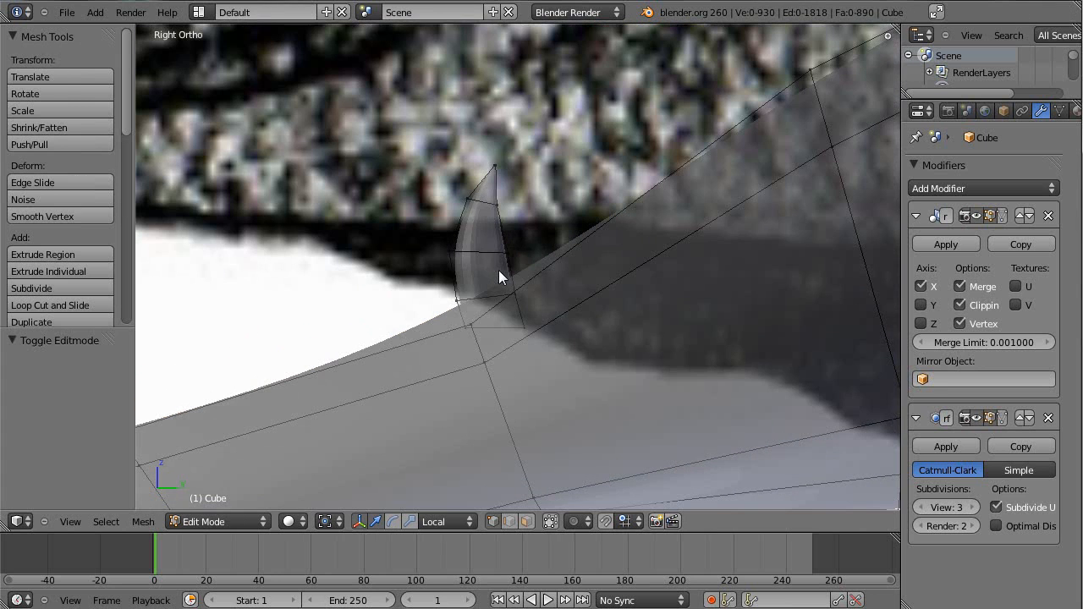
# Duplicate the whole curved tooth six times, spacing the copies along the lower jaw's upper edge toward the front tip
pyautogui.press('l')
pyautogui.scroll(-3, 585, 278)
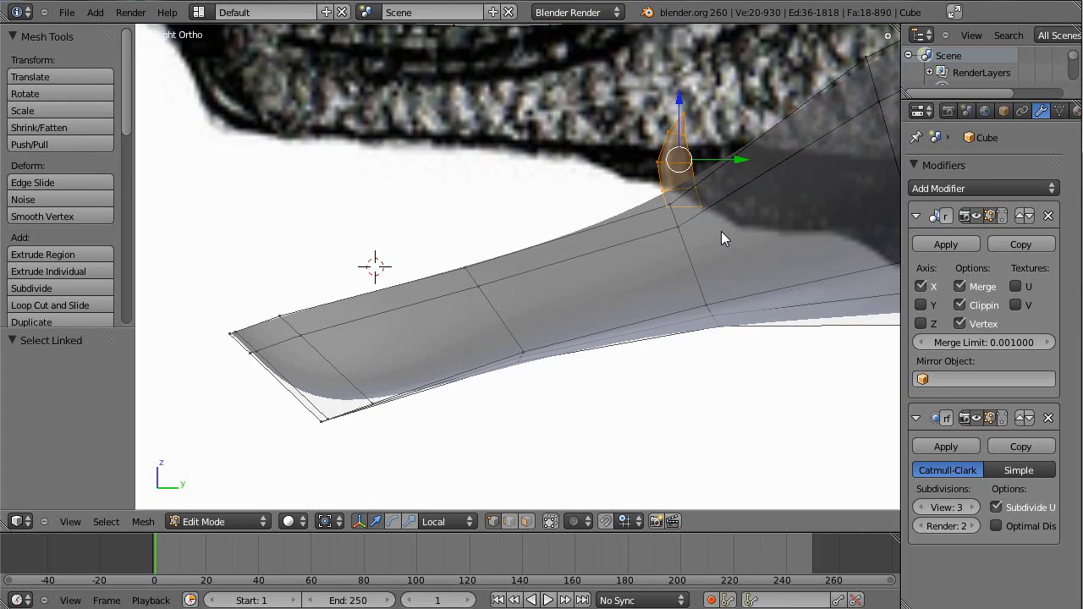
pyautogui.hotkey('shift', 'd')
pyautogui.click(621, 236)
pyautogui.hotkey('shift', 'd')
pyautogui.click(541, 275)
pyautogui.hotkey('shift', 'd')
pyautogui.click(393, 340)
pyautogui.hotkey('shift', 'd')
pyautogui.click(297, 354)
pyautogui.hotkey('shift', 'd')
pyautogui.click(355, 358)
pyautogui.hotkey('shift', 'd')
pyautogui.click(282, 387)
# Move the frontmost tooth by -0.07035 along X, onto the tip of the jaw
pyautogui.moveTo(281, 386); pyautogui.dragTo(471, 428, button='middle')
pyautogui.press('g')
pyautogui.press('x')
pyautogui.click(351, 445)
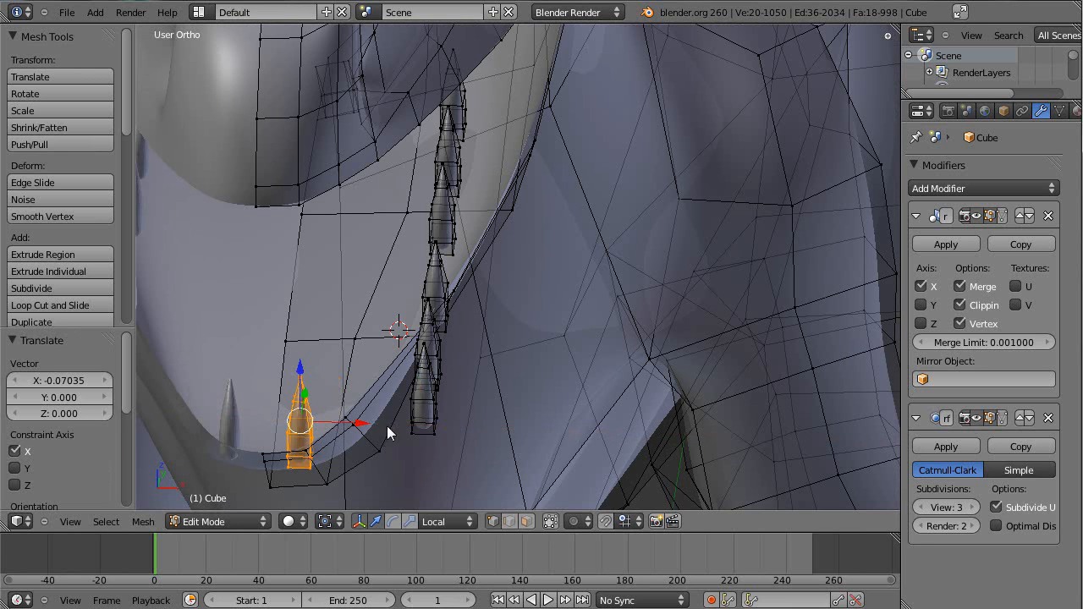
# Move the second tooth from the front about -0.0392 along X, and shift the third tooth inward to follow the jaw rim
pyautogui.rightClick(432, 411)
pyautogui.press('l')
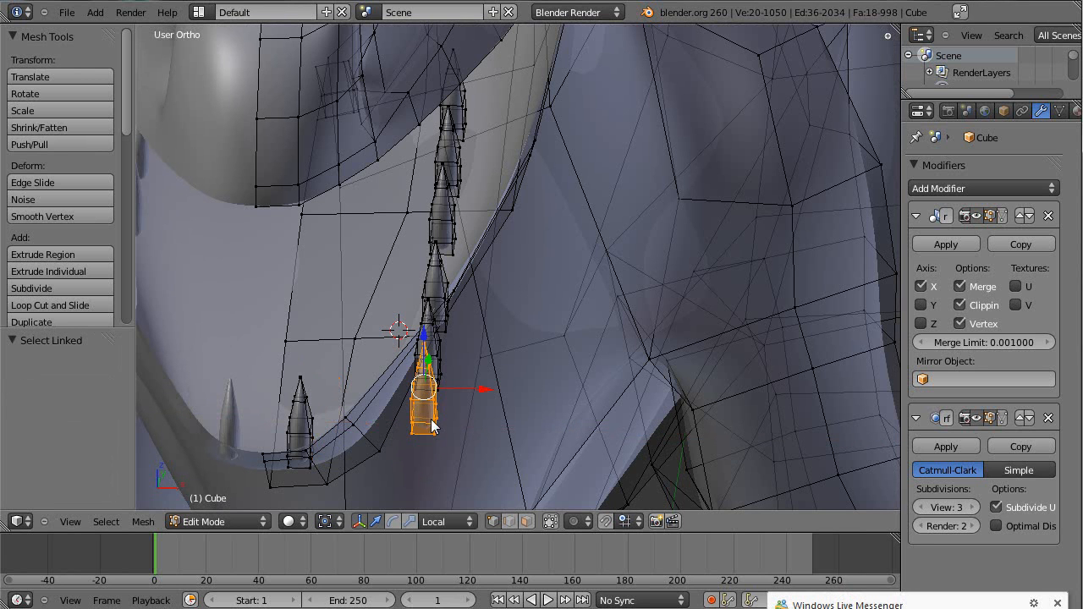
pyautogui.press('g')
pyautogui.press('x')
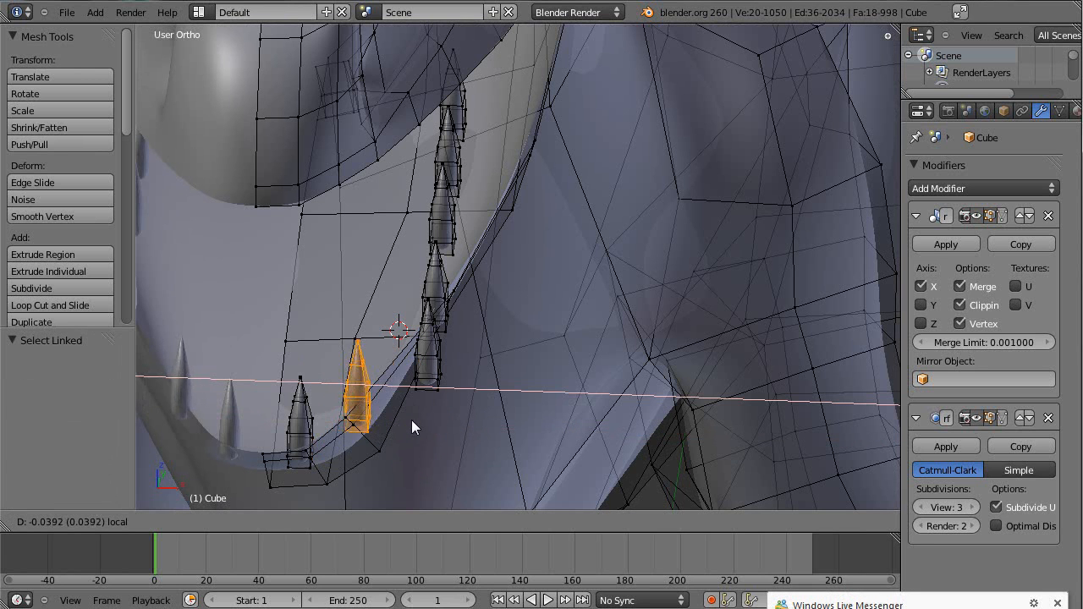
pyautogui.click(411, 419)
pyautogui.rightClick(486, 347)
pyautogui.press('l')
pyautogui.press('g')
pyautogui.press('x')
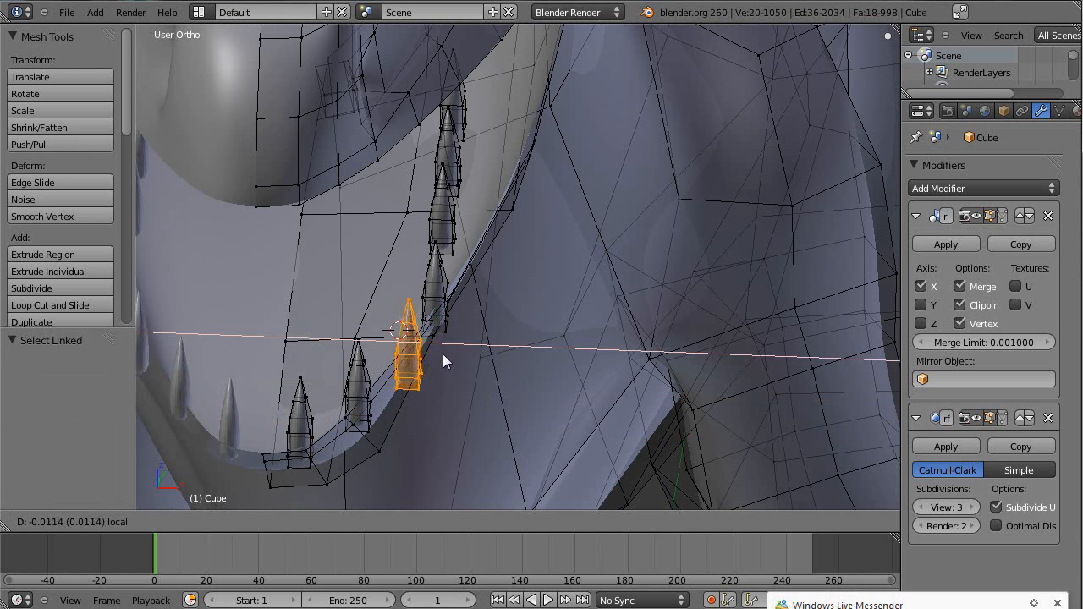
pyautogui.click(435, 363)
pyautogui.press('a')
# Shift the fourth tooth from the front slightly inward along X and the fifth tooth outward to match the jaw's curve
pyautogui.rightClick(442, 306)
pyautogui.press('l')
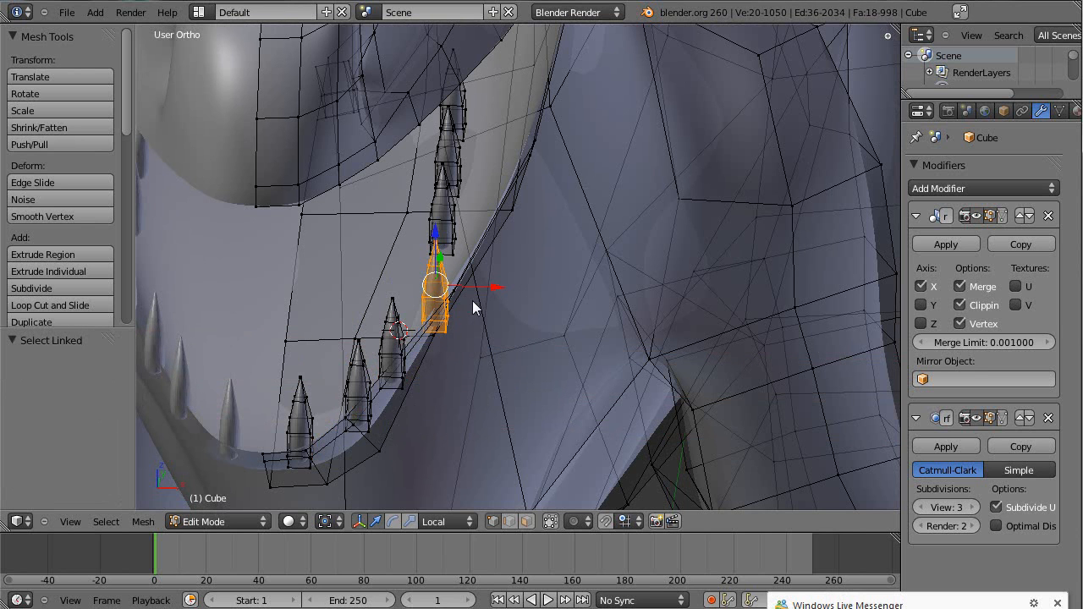
pyautogui.moveTo(492, 291); pyautogui.dragTo(483, 291)
pyautogui.press('a')
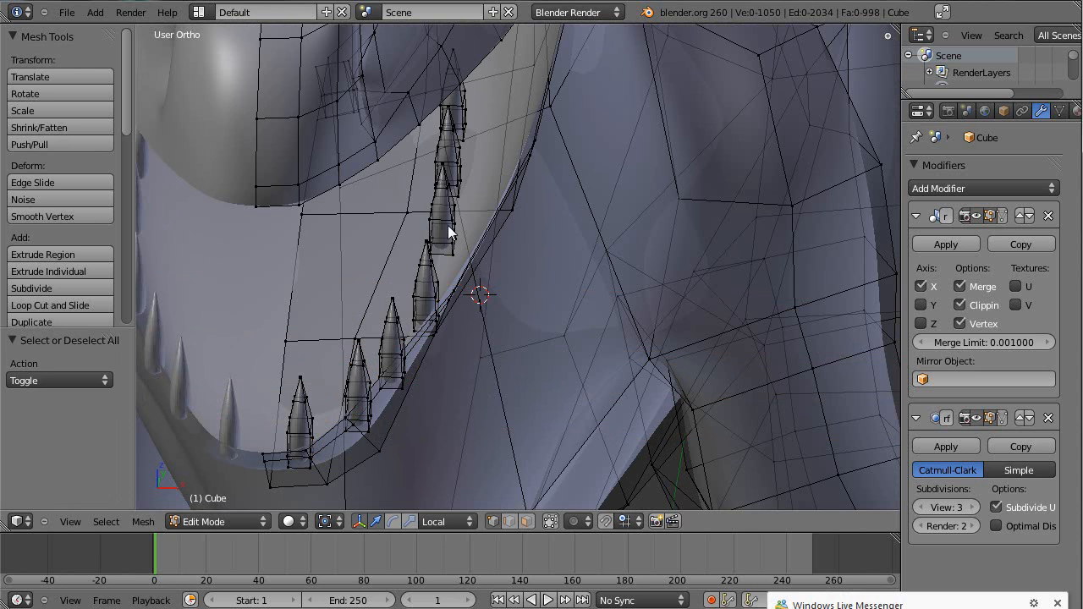
pyautogui.rightClick(447, 227)
pyautogui.press('l')
pyautogui.moveTo(497, 213); pyautogui.dragTo(528, 217)
pyautogui.moveTo(530, 218); pyautogui.dragTo(514, 220)
pyautogui.press('l')
pyautogui.press('a')
pyautogui.press('l')
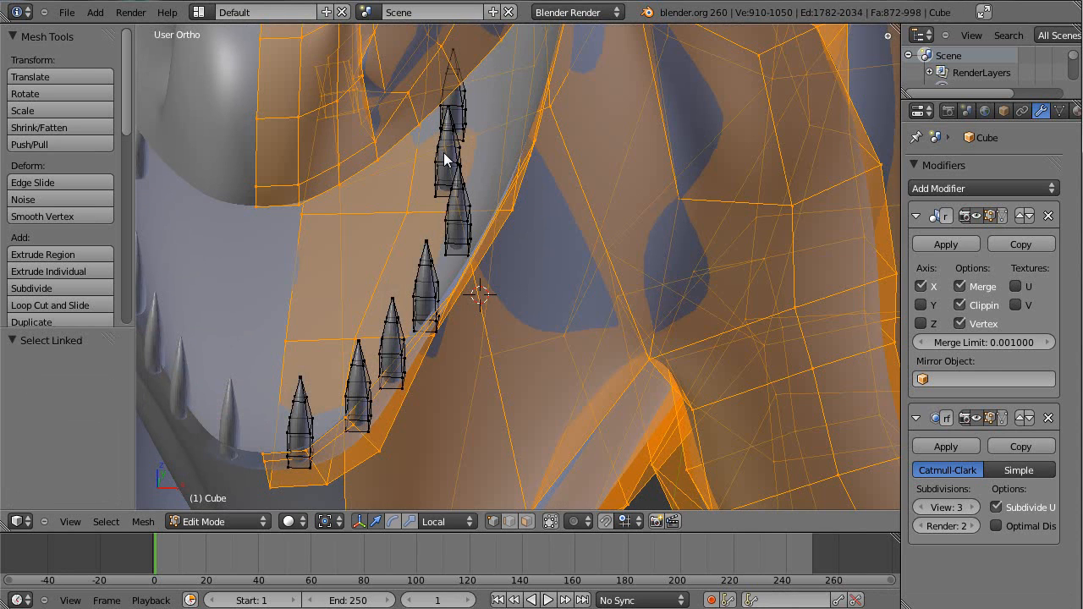
pyautogui.press('a')
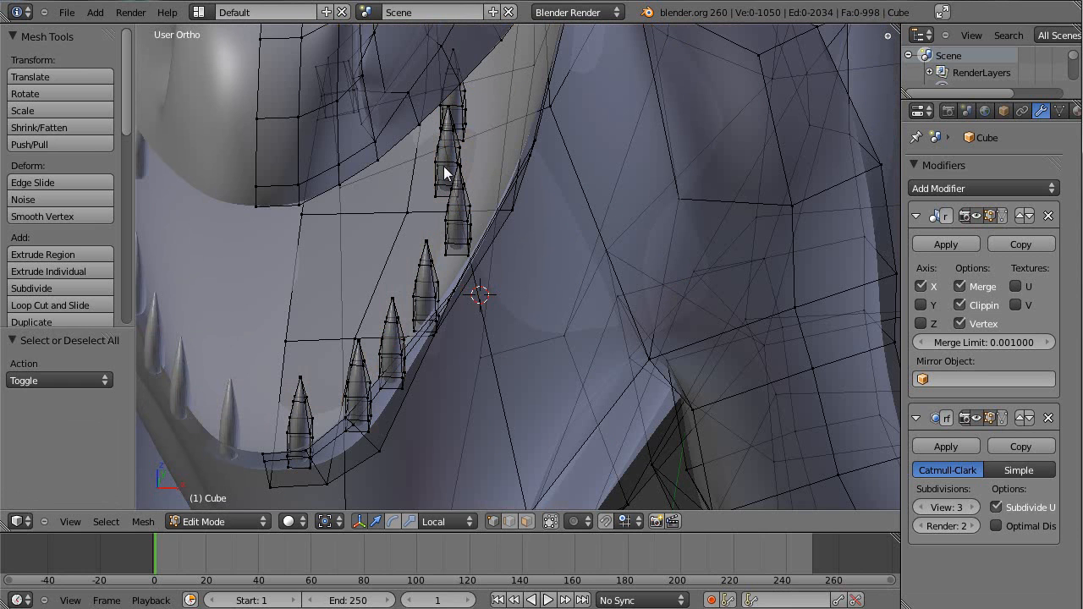
# Move the sixth tooth outward along X and the rearmost tooth outward by about 0.0236, following the jaw rim
pyautogui.press('l')
pyautogui.press('g')
pyautogui.press('x')
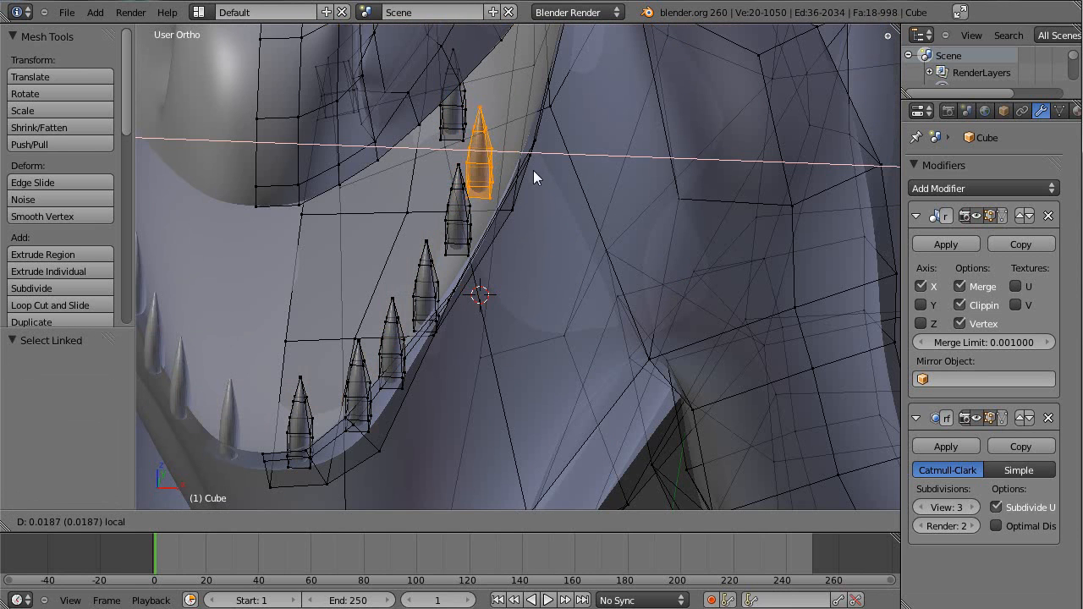
pyautogui.click(536, 170)
pyautogui.press('a')
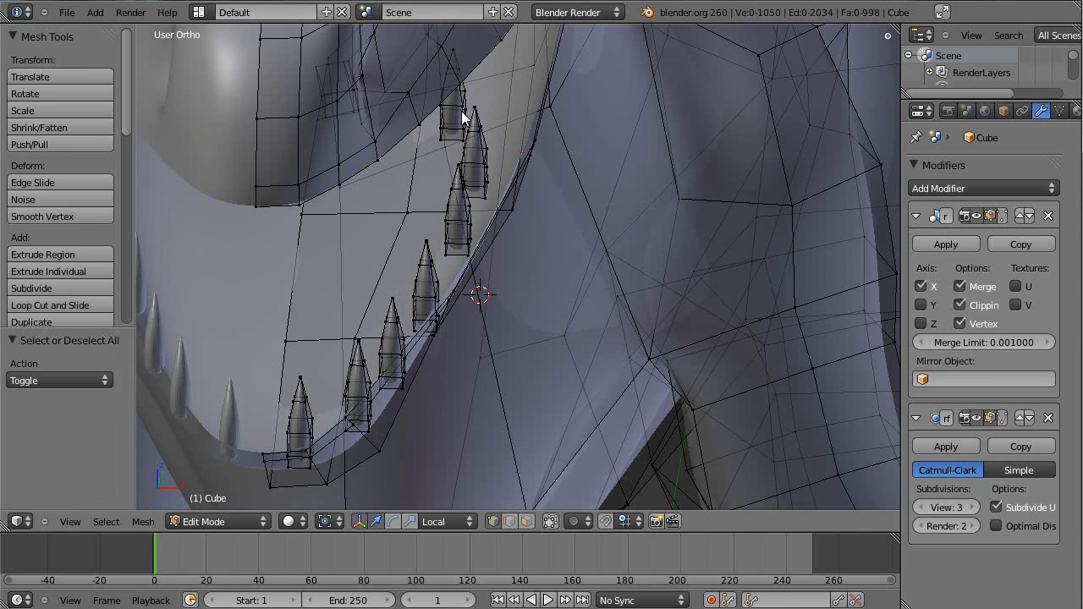
pyautogui.press('l')
pyautogui.press('g')
pyautogui.press('x')
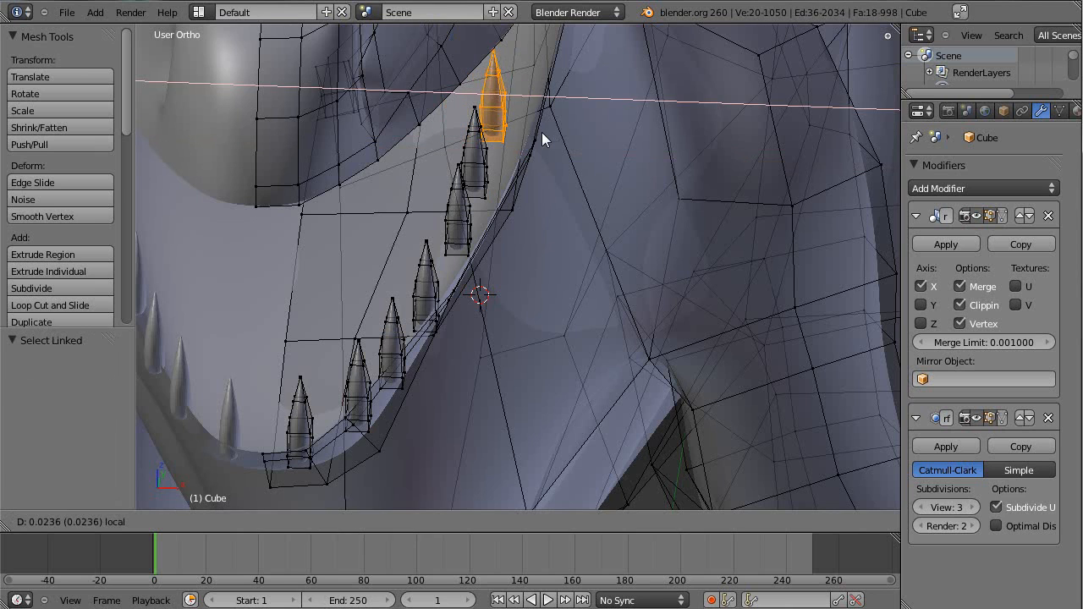
pyautogui.click(541, 132)
pyautogui.press('a')
# Preview the row of lower teeth in Object Mode from the side and front, then return to Edit Mode
pyautogui.press('Tab')
pyautogui.scroll(-4, 517, 341)
pyautogui.moveTo(516, 342); pyautogui.dragTo(486, 273, button='middle')
pyautogui.press('KP_3')
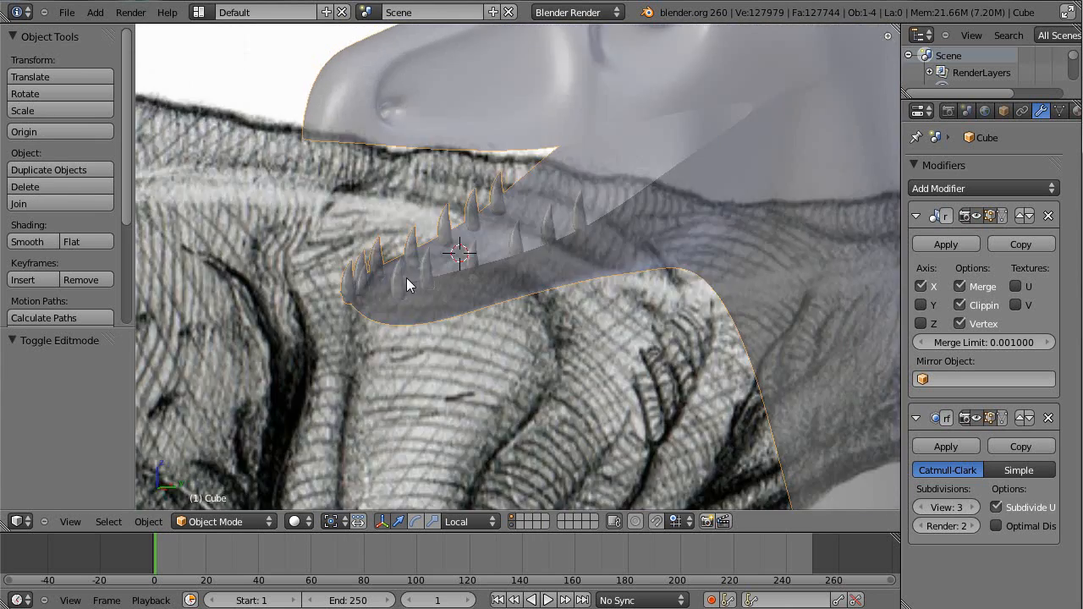
pyautogui.moveTo(395, 293); pyautogui.dragTo(529, 248, button='middle')
pyautogui.scroll(3, 530, 248)
pyautogui.press('Tab')
pyautogui.keyDown('shift'); pyautogui.moveTo(440, 328); pyautogui.dragTo(514, 310, button='middle'); pyautogui.keyUp('shift')
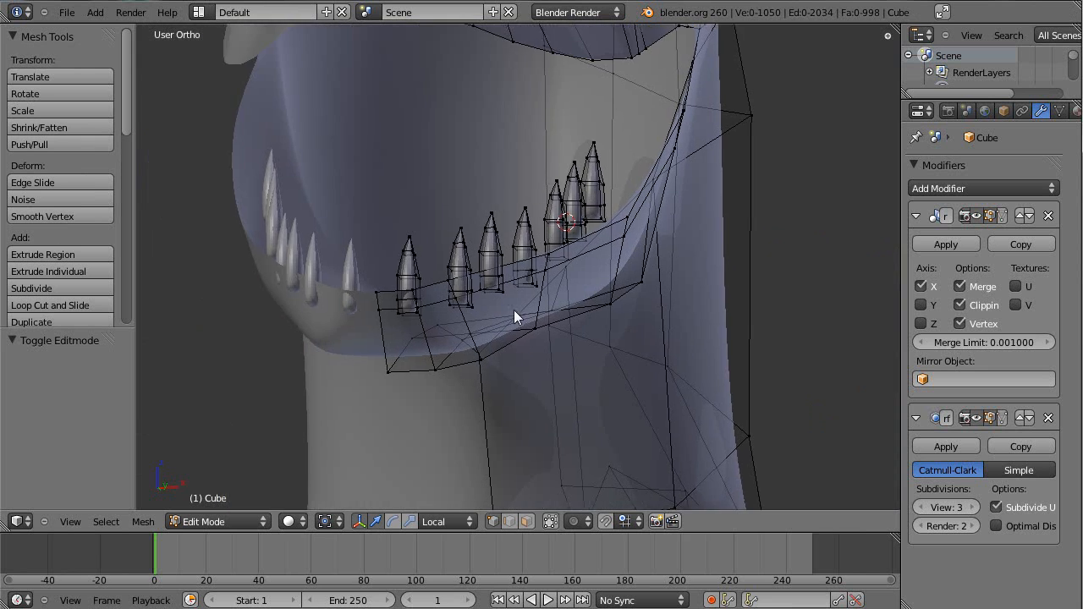
# Select the four front teeth and move them together by -0.005267 along X
pyautogui.scroll(3, 514, 310)
pyautogui.press('l')
pyautogui.press('l')
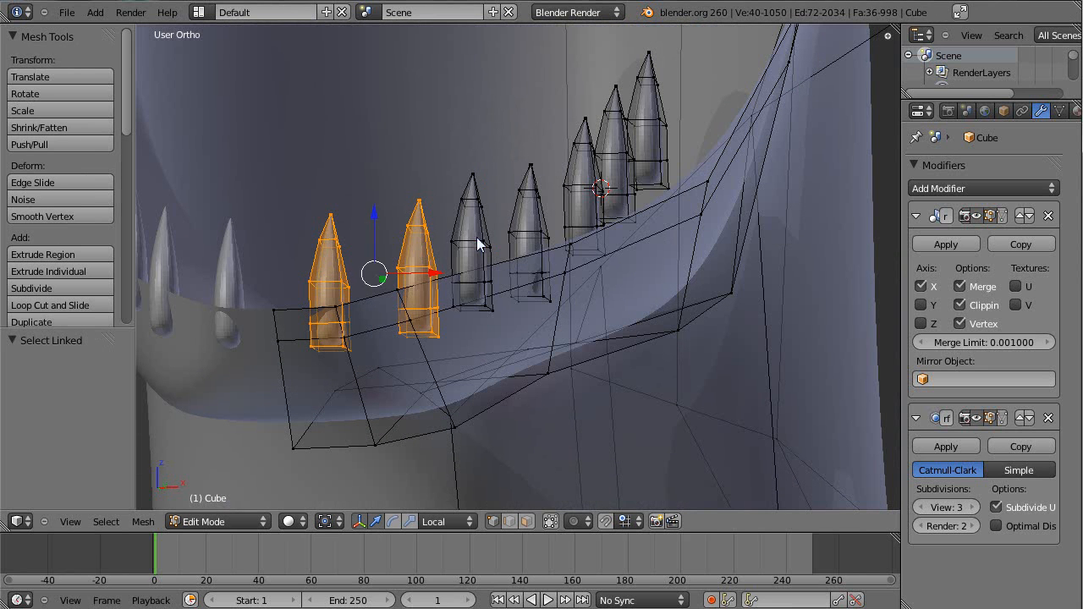
pyautogui.press('l')
pyautogui.press('l')
pyautogui.moveTo(489, 257); pyautogui.dragTo(473, 258)
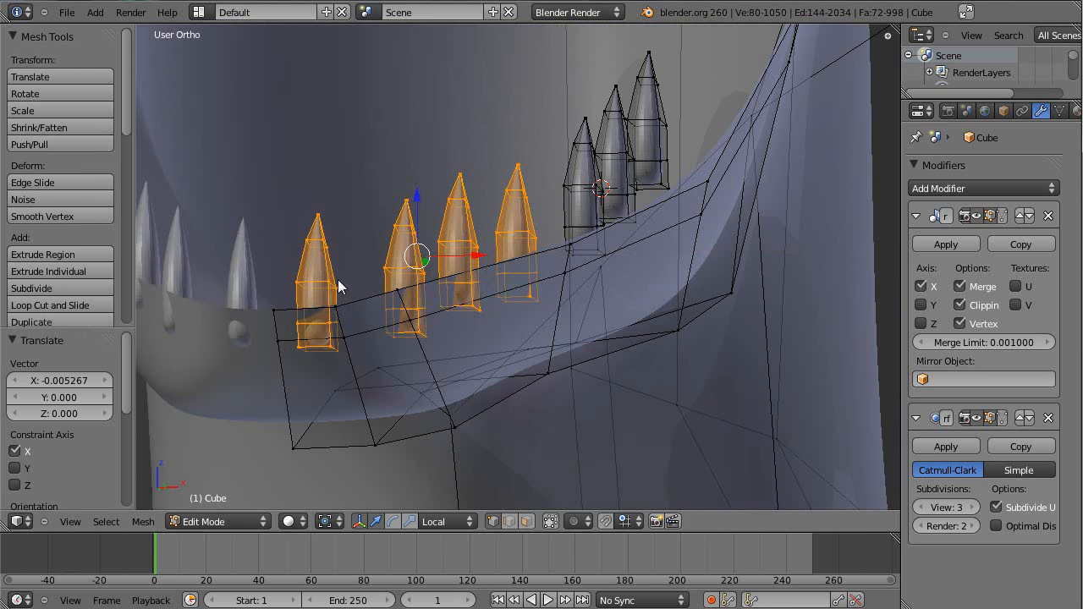
pyautogui.press('a')
# Move the frontmost tooth slightly backward along Y into the jaw rim
pyautogui.press('l')
pyautogui.moveTo(394, 280); pyautogui.dragTo(249, 381, button='middle')
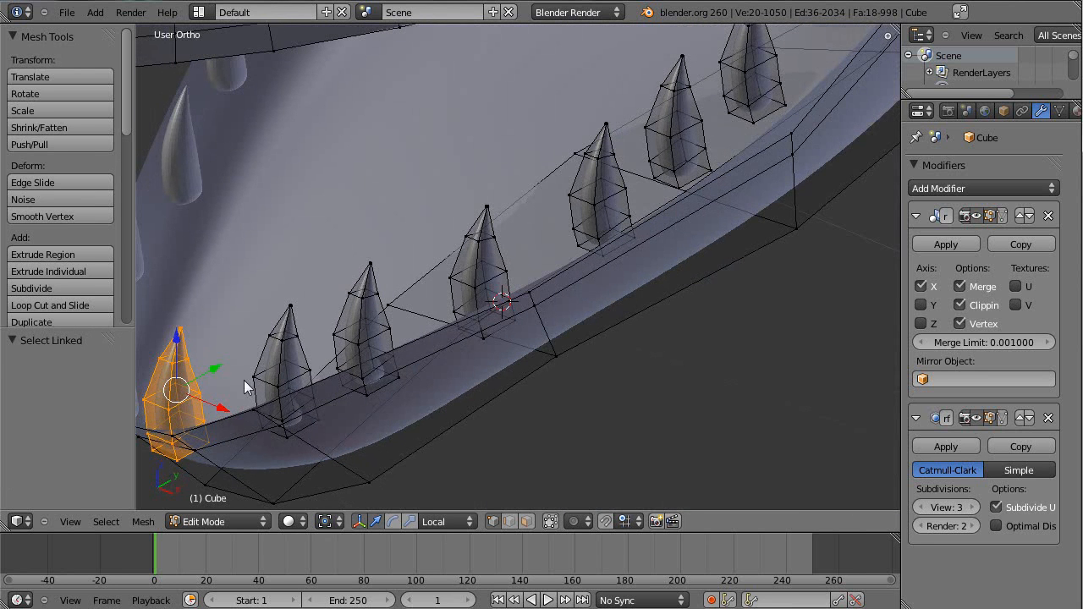
pyautogui.moveTo(218, 373); pyautogui.dragTo(241, 363)
pyautogui.moveTo(240, 364); pyautogui.dragTo(554, 294, button='middle')
pyautogui.press('a')
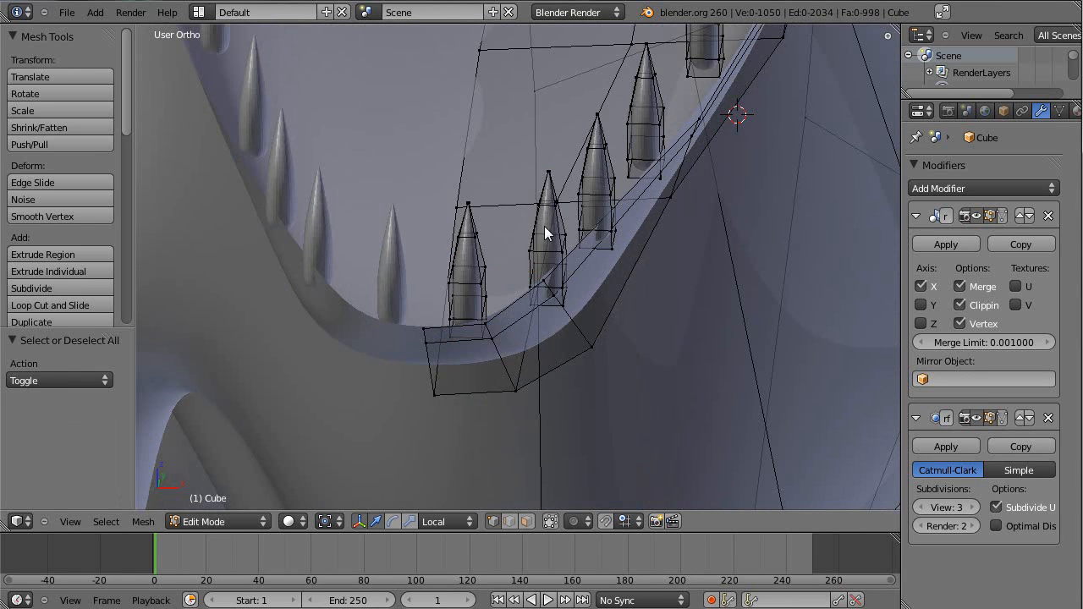
# Move the second, third and fourth teeth from the front inward along X, one at a time, to sit inside the rim
pyautogui.press('l')
pyautogui.moveTo(598, 228); pyautogui.dragTo(575, 236)
pyautogui.press('a')
pyautogui.press('l')
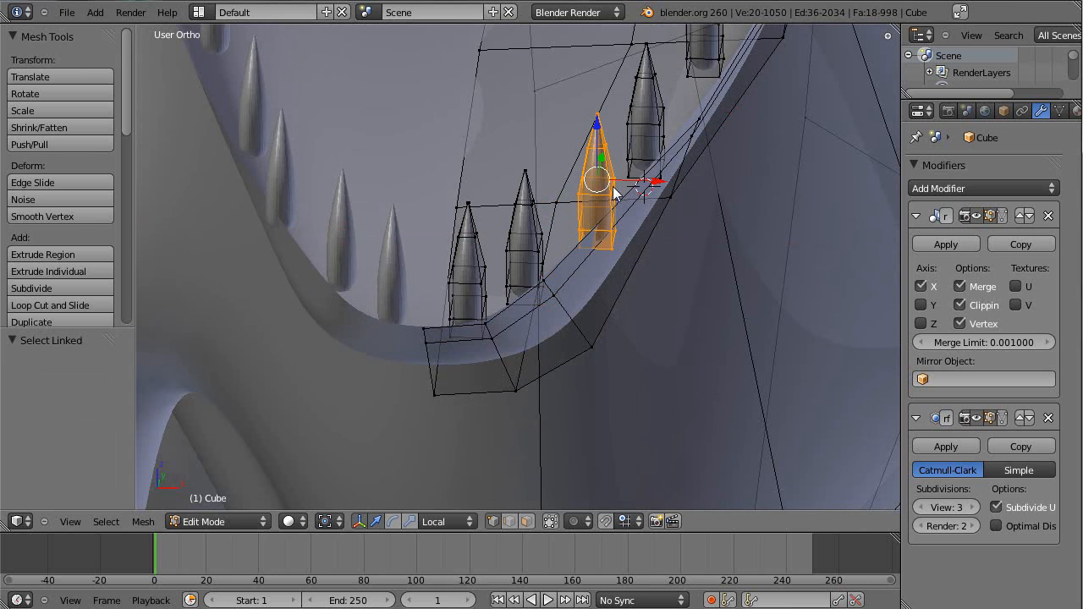
pyautogui.moveTo(648, 181); pyautogui.dragTo(629, 193)
pyautogui.press('a')
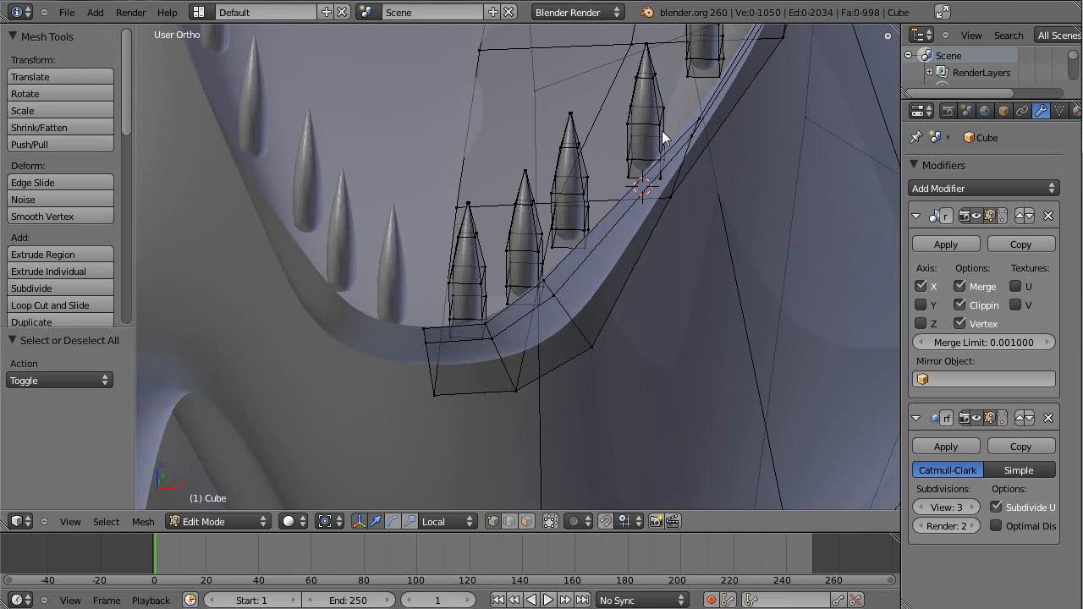
pyautogui.press('l')
pyautogui.moveTo(703, 115); pyautogui.dragTo(693, 116)
pyautogui.press('a')
# Examine the lower teeth's size and spacing on the open-mouthed raptor in the reference drawing
pyautogui.scroll(-5, 661, 146)
pyautogui.moveTo(680, 246); pyautogui.dragTo(699, 182, button='middle')
pyautogui.keyDown('shift'); pyautogui.moveTo(457, 240); pyautogui.dragTo(442, 209, button='middle'); pyautogui.keyUp('shift')
pyautogui.scroll(-5, 551, 337)
pyautogui.press('KP_3')
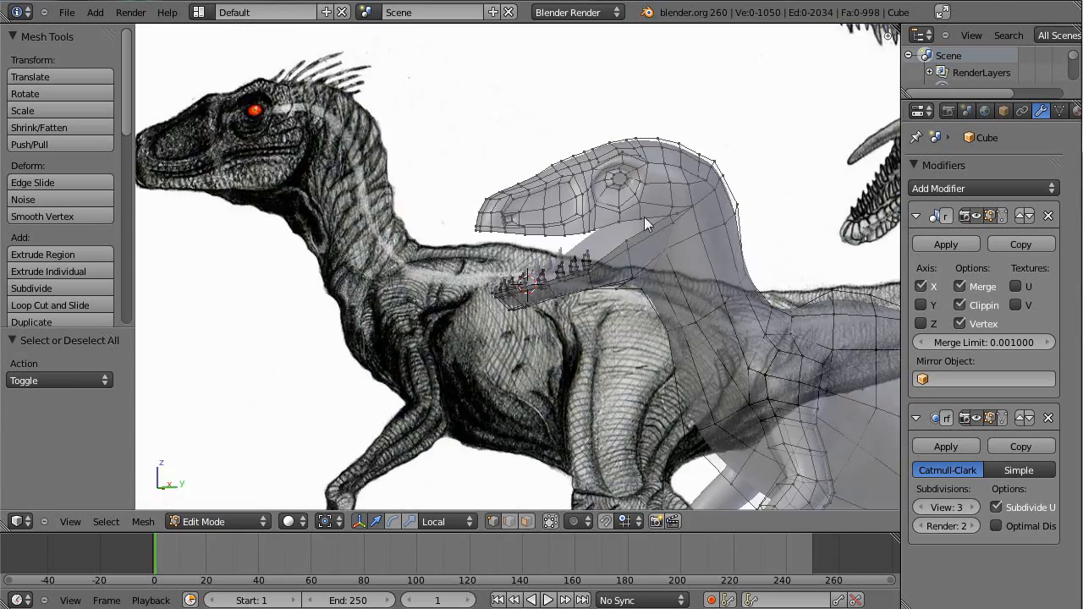
pyautogui.keyDown('shift'); pyautogui.moveTo(762, 209); pyautogui.dragTo(465, 276, button='middle'); pyautogui.keyUp('shift')
pyautogui.scroll(3, 485, 280)
pyautogui.keyDown('shift'); pyautogui.moveTo(724, 196); pyautogui.dragTo(627, 284, button='middle'); pyautogui.keyUp('shift')
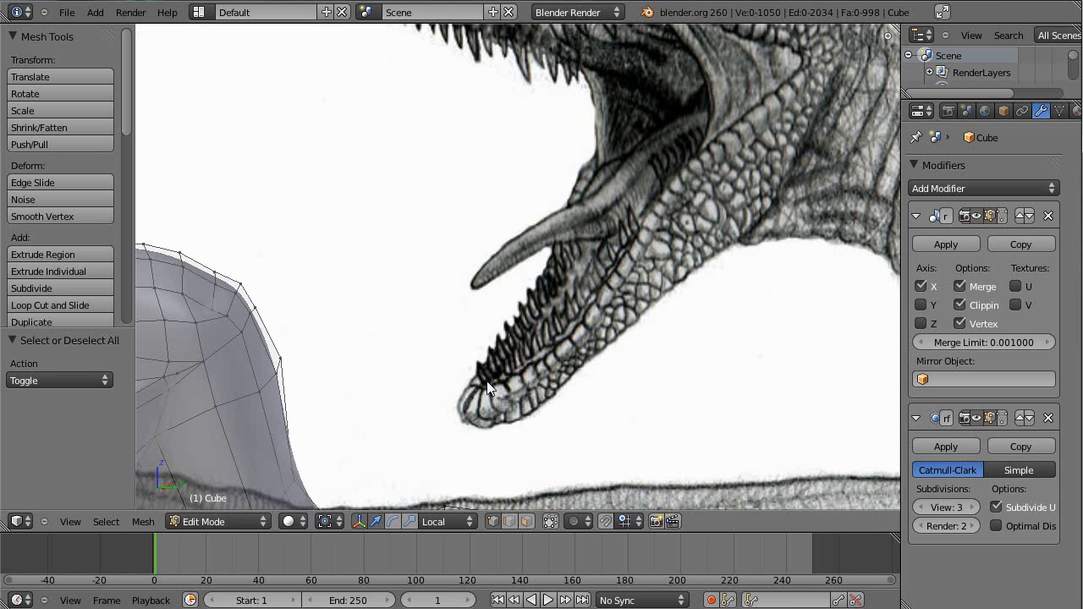
# In the right side view, scale the third tooth from the front slightly smaller
pyautogui.press('KP_3')
pyautogui.scroll(-3, 140, 455)
pyautogui.keyDown('shift'); pyautogui.moveTo(354, 356); pyautogui.dragTo(433, 356, button='middle'); pyautogui.keyUp('shift')
pyautogui.scroll(8, 658, 211)
pyautogui.scroll(2, 457, 338)
pyautogui.keyDown('shift'); pyautogui.moveTo(556, 181); pyautogui.dragTo(661, 264, button='middle'); pyautogui.keyUp('shift')
pyautogui.scroll(-1, 465, 421)
pyautogui.scroll(2, 470, 356)
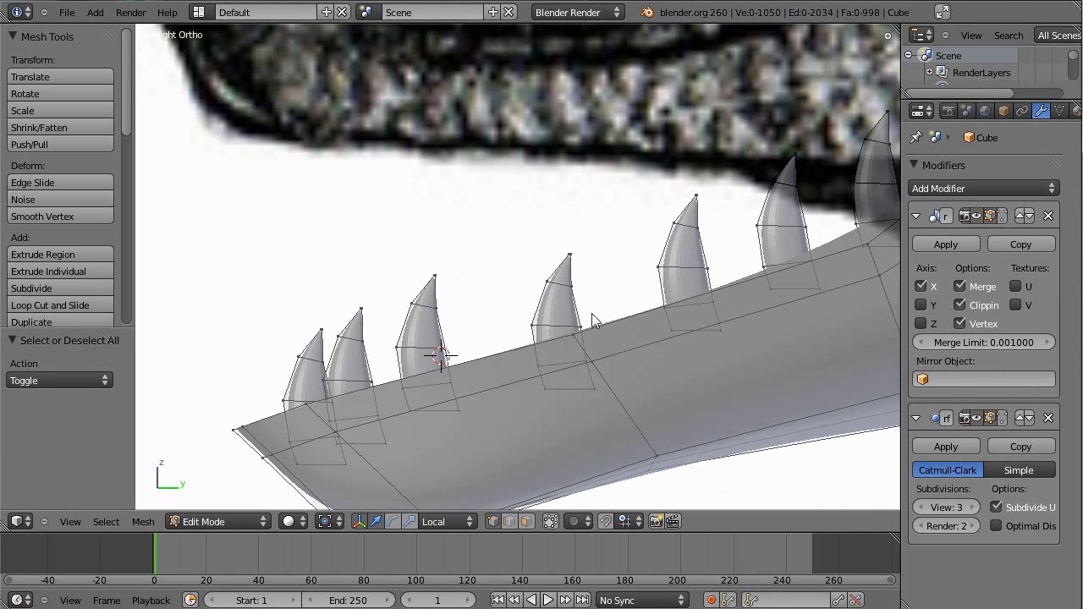
pyautogui.keyDown('shift'); pyautogui.moveTo(725, 274); pyautogui.dragTo(652, 304, button='middle'); pyautogui.keyUp('shift')
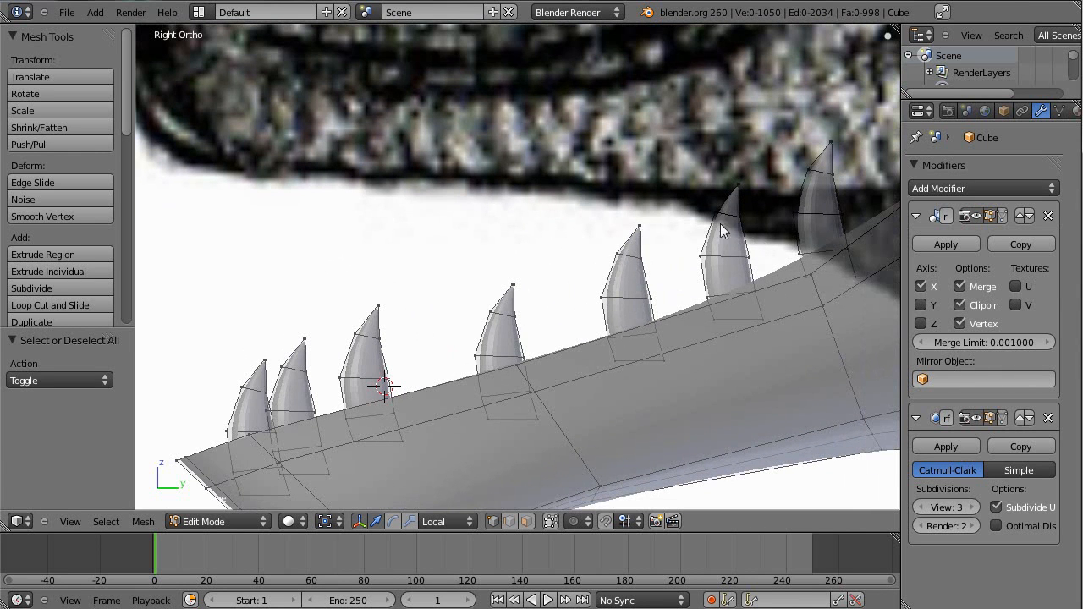
pyautogui.press('l')
pyautogui.press('s')
pyautogui.click(430, 324)
pyautogui.press('a')
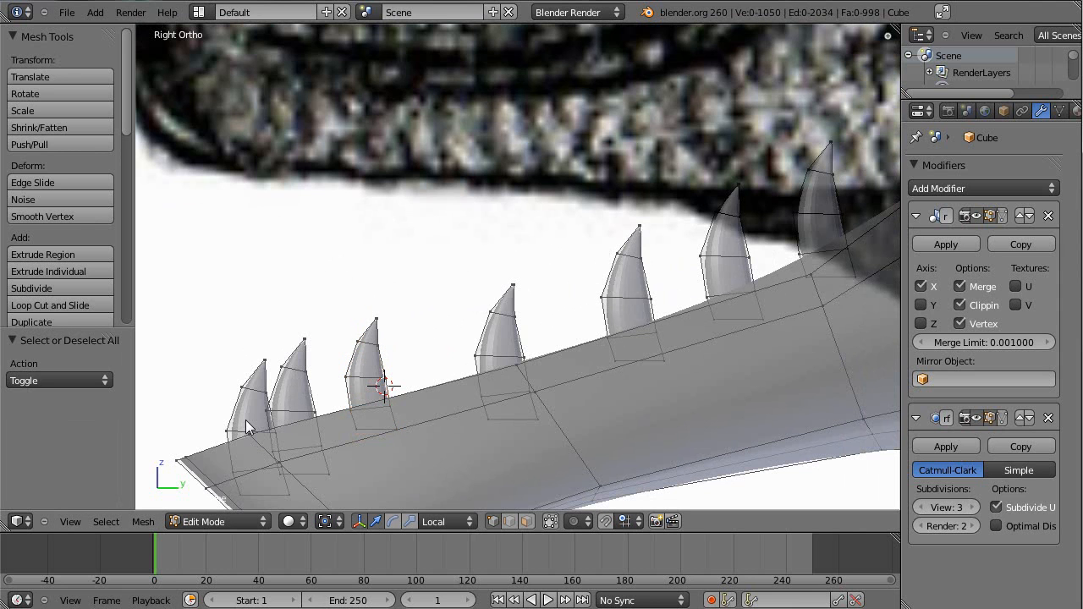
# Scale the second tooth from the front down so it is smaller than the third
pyautogui.press('a')
pyautogui.press('a')
pyautogui.press('l')
pyautogui.press('s')
pyautogui.click(342, 407)
pyautogui.press('a')
# Scale the frontmost tooth to 0.645, then stretch it along Z by a factor of about 1.357
pyautogui.press('l')
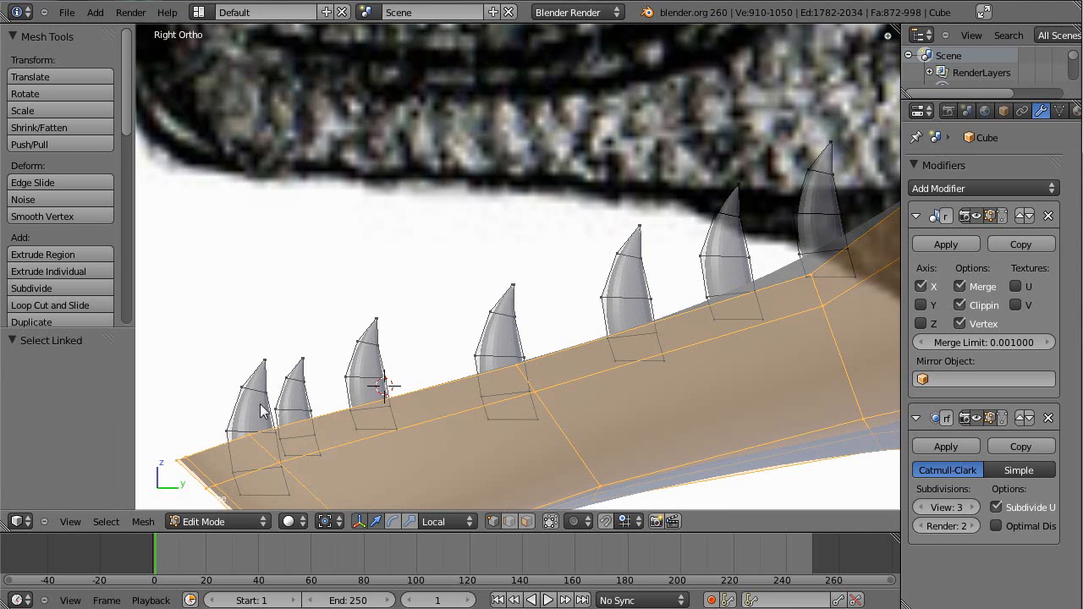
pyautogui.press('a')
pyautogui.press('l')
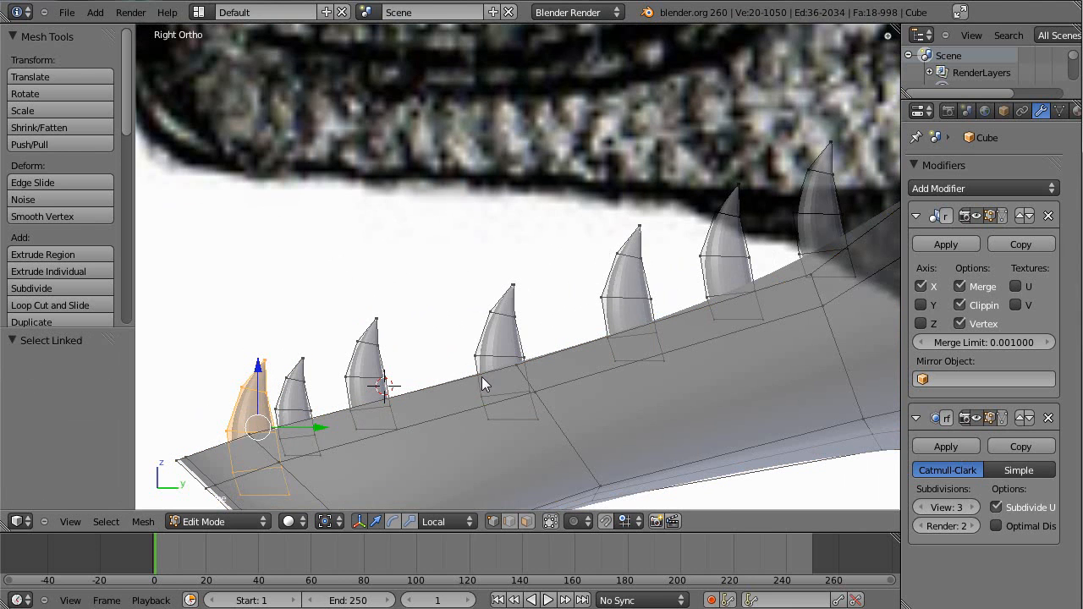
pyautogui.press('s')
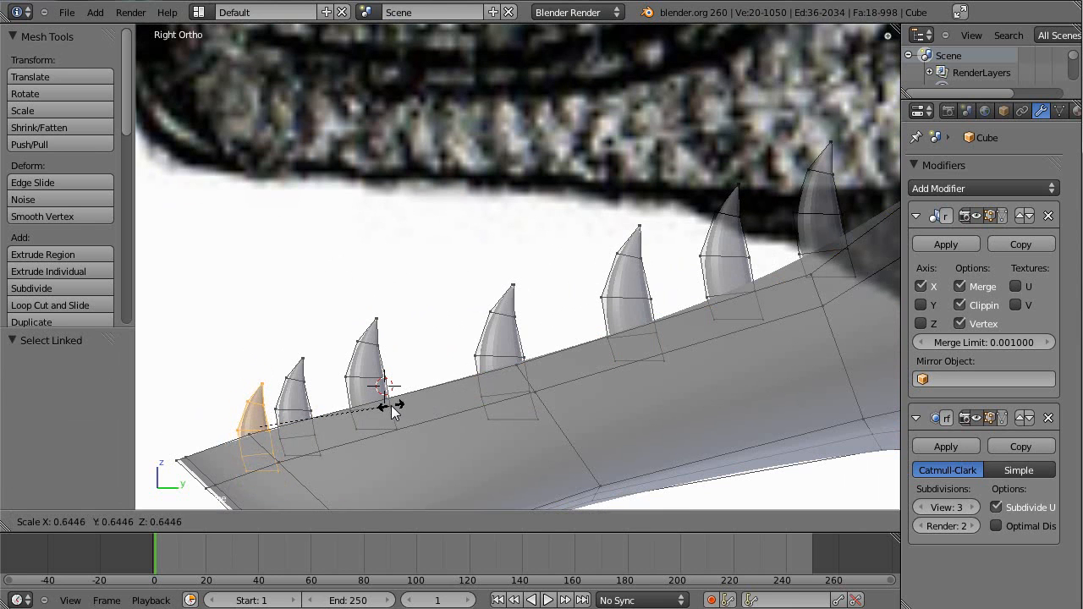
pyautogui.click(391, 405)
pyautogui.press('s')
pyautogui.press('z')
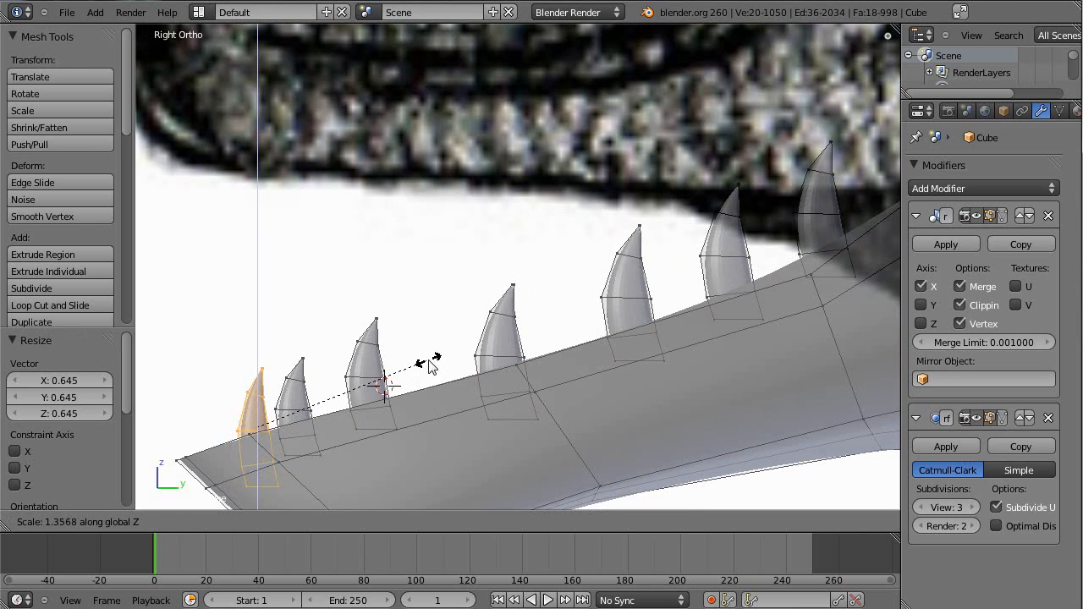
pyautogui.click(429, 362)
pyautogui.press('a')
pyautogui.scroll(-2, 402, 382)
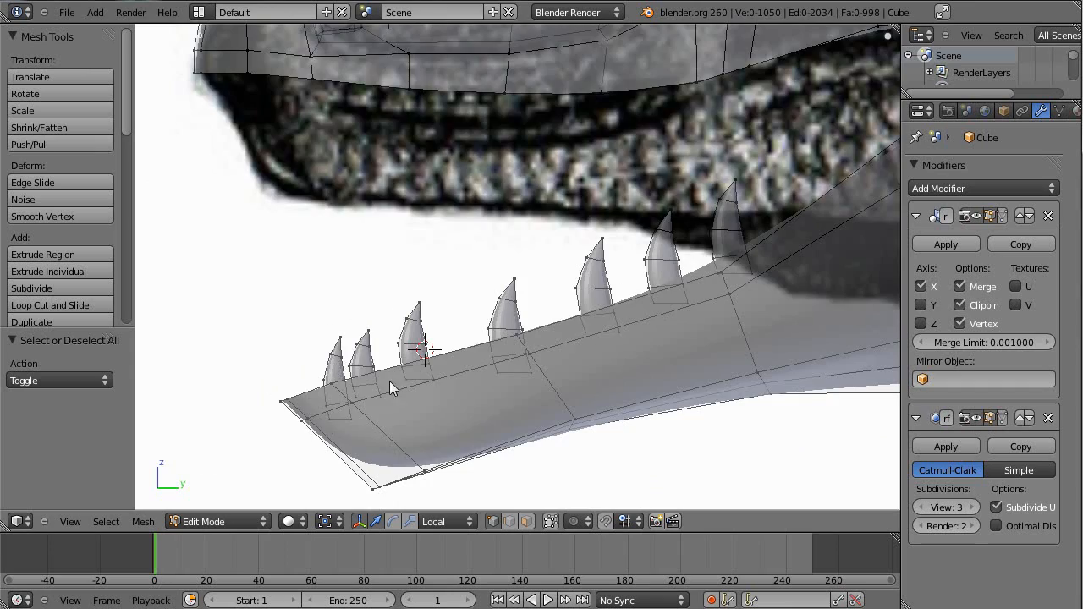
# Switch to the rotate manipulator and turn the frontmost tooth by -37.924° about its local Z axis
pyautogui.keyDown('shift'); pyautogui.moveTo(386, 378); pyautogui.dragTo(237, 193, button='middle'); pyautogui.keyUp('shift')
pyautogui.moveTo(433, 411); pyautogui.dragTo(490, 387, button='middle')
pyautogui.keyDown('shift'); pyautogui.moveTo(370, 227); pyautogui.dragTo(831, 181, button='middle'); pyautogui.keyUp('shift')
pyautogui.scroll(-2, 324, 239)
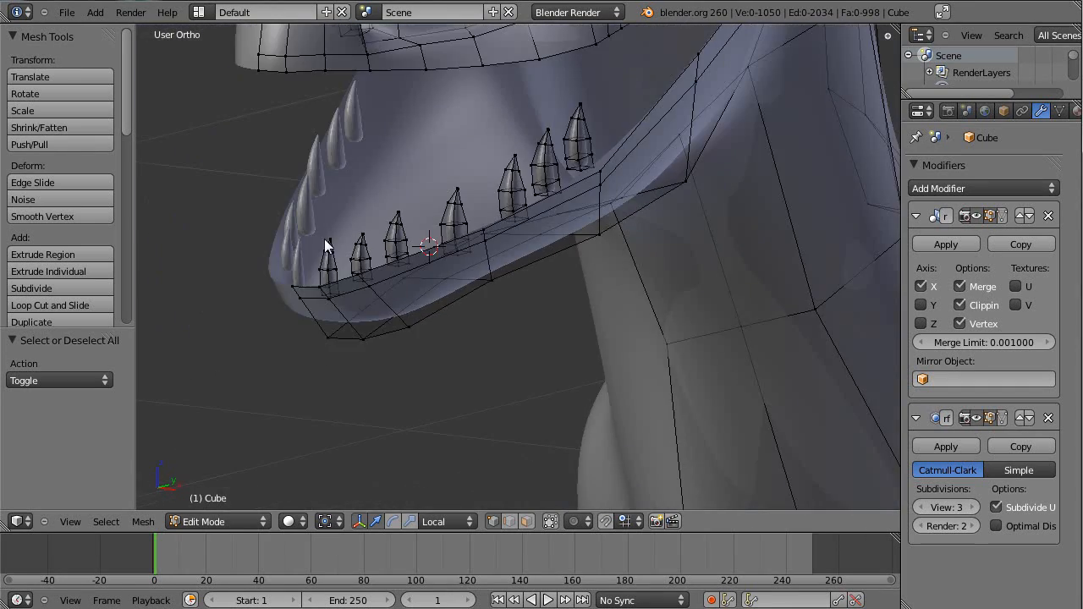
pyautogui.moveTo(344, 295); pyautogui.dragTo(358, 335, button='middle')
pyautogui.scroll(4, 359, 335)
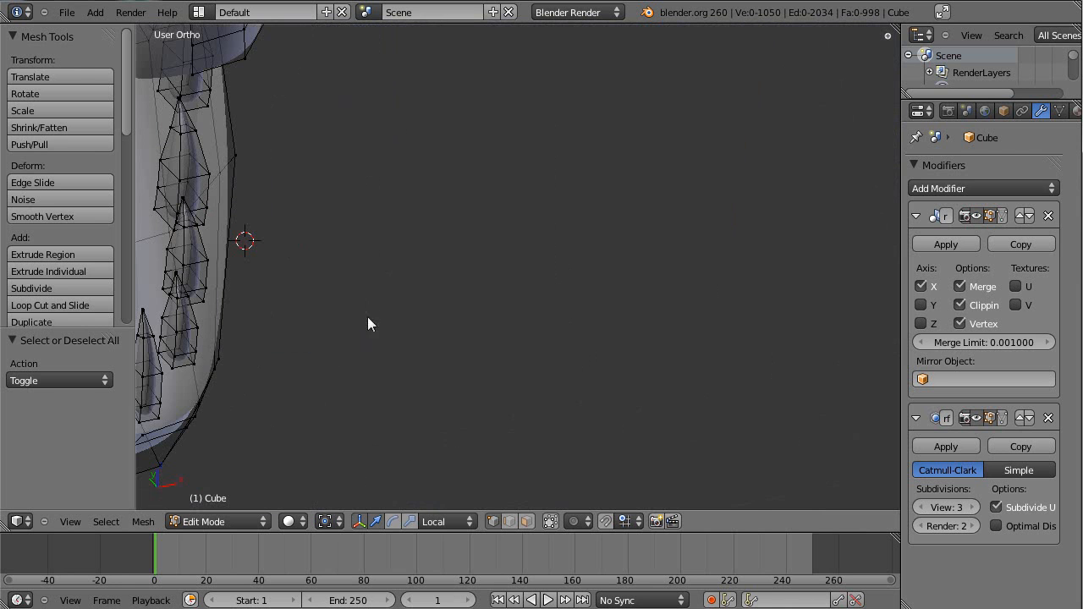
pyautogui.moveTo(265, 252); pyautogui.dragTo(426, 242, button='middle')
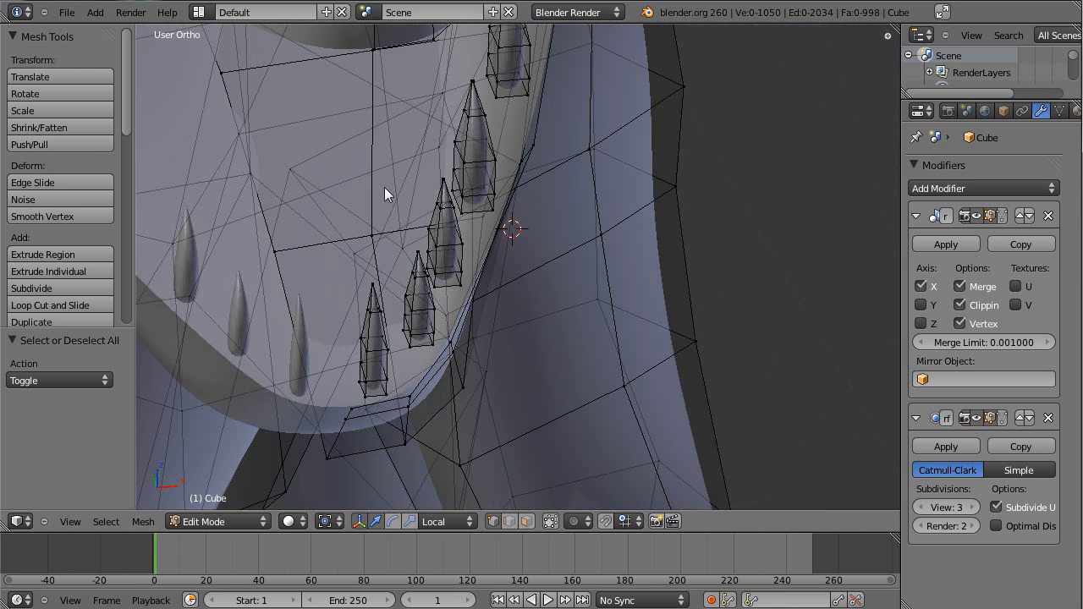
pyautogui.moveTo(480, 197); pyautogui.dragTo(421, 372, button='middle')
pyautogui.press('l')
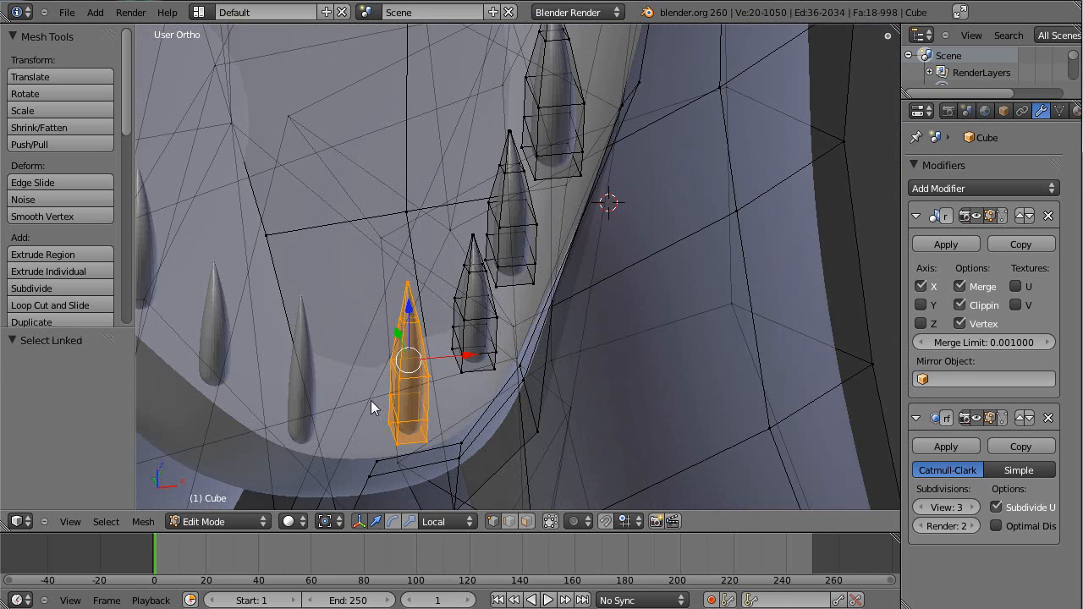
pyautogui.click(391, 521)
pyautogui.moveTo(449, 384); pyautogui.dragTo(416, 379)
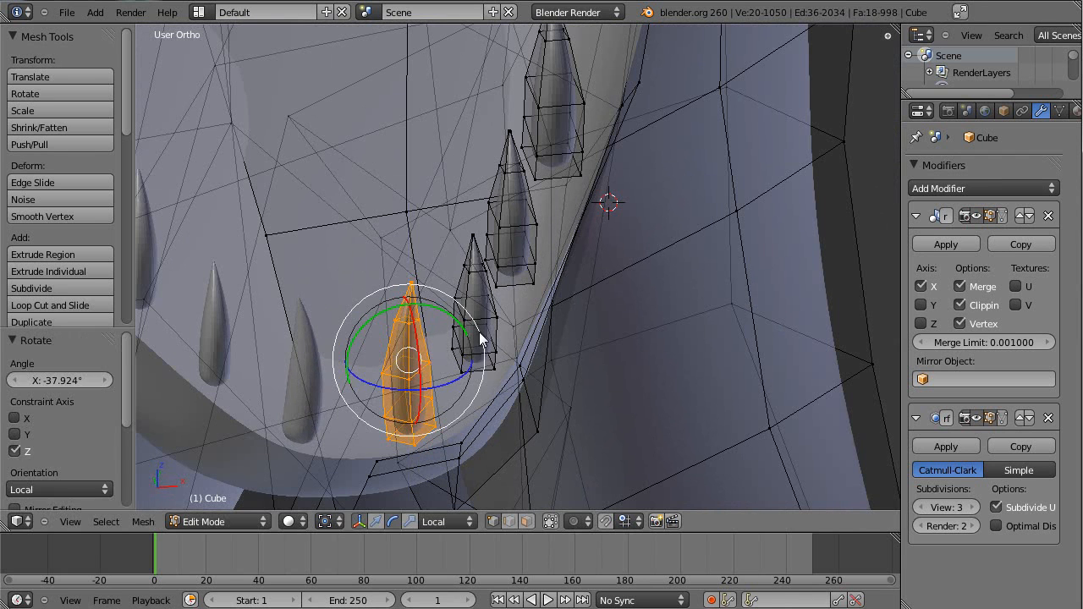
# Rotate the second tooth from the front of the lower jaw slightly about its local Z axis
pyautogui.press('a')
pyautogui.press('l')
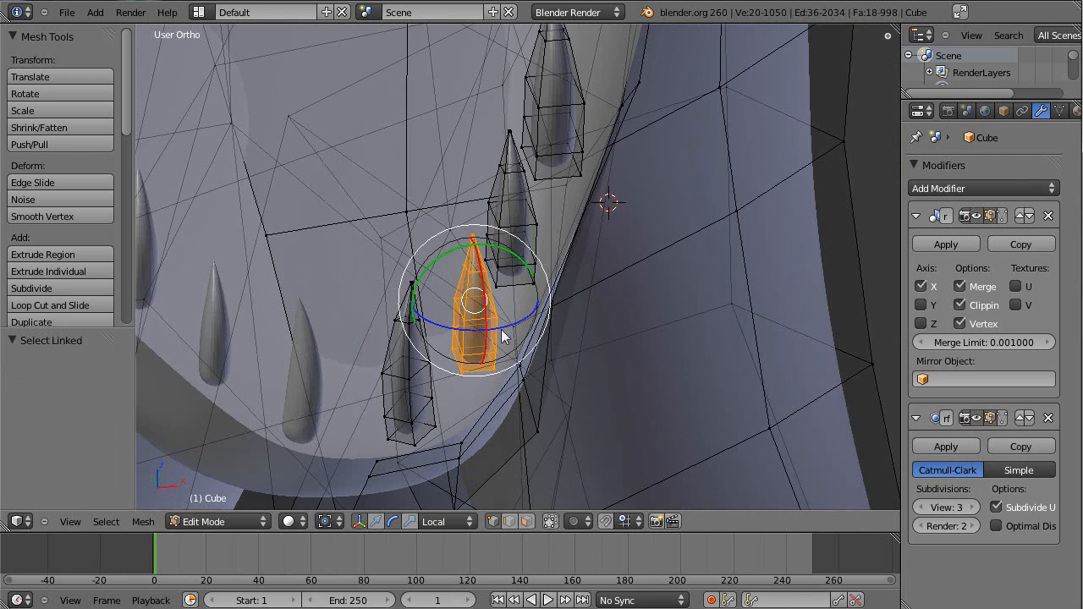
pyautogui.press('r')
pyautogui.press('z')
pyautogui.press('z')
pyautogui.click(489, 330)
pyautogui.press('a')
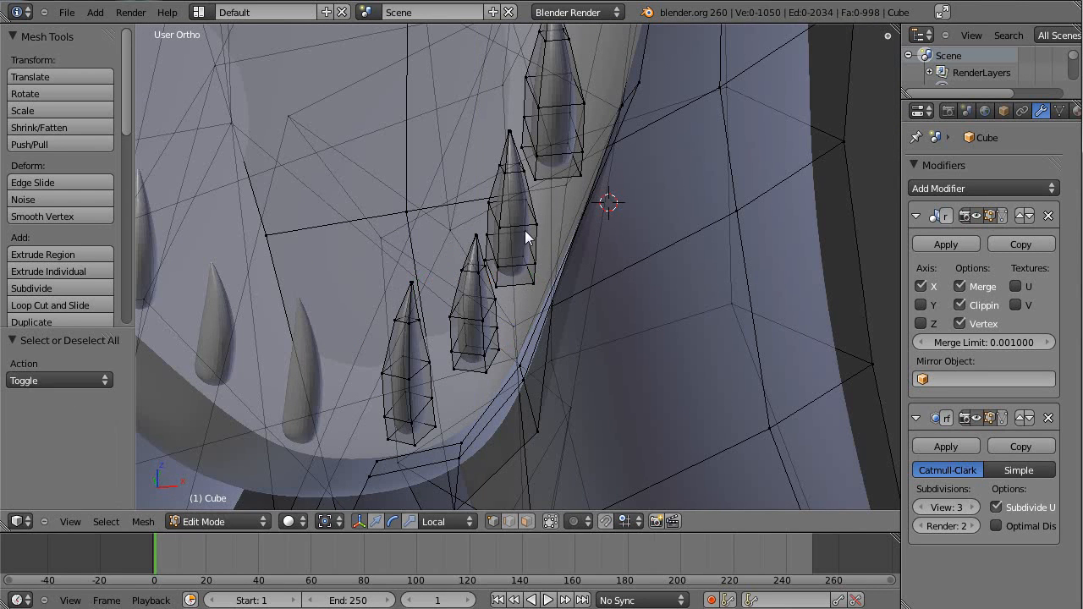
# Rotate the third tooth from the front about its local Z axis to follow the jaw curve
pyautogui.press('l')
pyautogui.press('r')
pyautogui.press('z')
pyautogui.press('z')
pyautogui.click(535, 238)
pyautogui.press('a')
# Rotate the fourth tooth from the front about its local Z axis, then view the whole tooth row in Object Mode
pyautogui.moveTo(592, 159); pyautogui.dragTo(547, 180, button='middle')
pyautogui.press('l')
pyautogui.press('r')
pyautogui.press('z')
pyautogui.press('z')
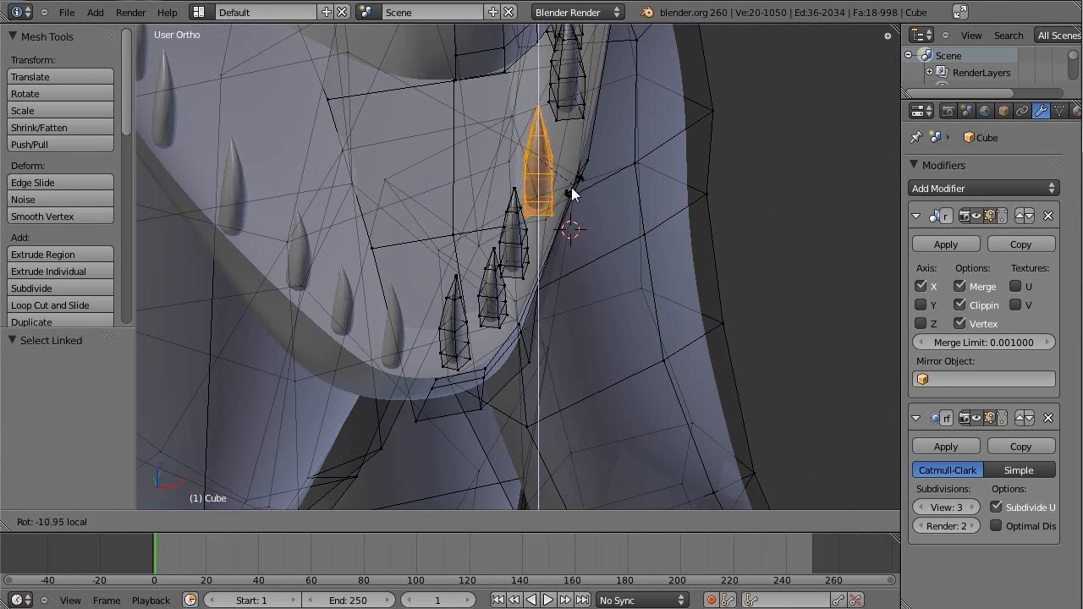
pyautogui.click(565, 197)
pyautogui.press('a')
pyautogui.moveTo(589, 242); pyautogui.dragTo(582, 311, button='middle')
pyautogui.press('Tab')
pyautogui.scroll(1, 650, 214)
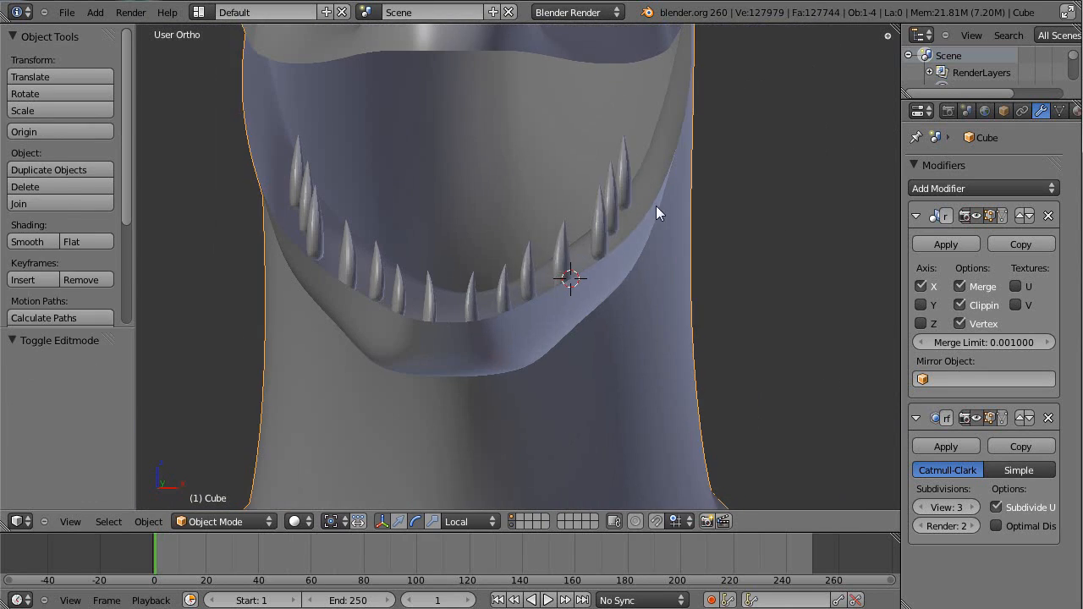
# Extrude the lower jaw's lip edge loop inward by X -0.012, Y 0.00204, Z 0.000705
pyautogui.press('Tab')
pyautogui.keyDown('alt'); pyautogui.click(643, 225); pyautogui.keyUp('alt')
pyautogui.moveTo(696, 193); pyautogui.dragTo(508, 324, button='middle')
pyautogui.press('e')
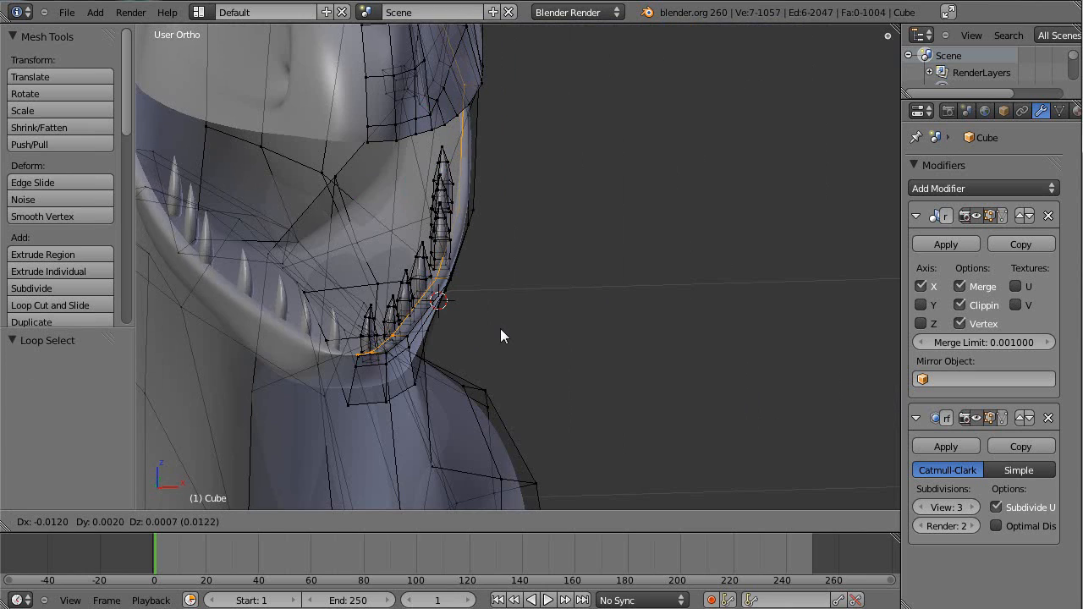
pyautogui.click(500, 329)
# Switch to the translate manipulator and reposition two vertices of the extruded lip at the jaw's front tip
pyautogui.moveTo(533, 329); pyautogui.dragTo(471, 380, button='middle')
pyautogui.rightClick(420, 446)
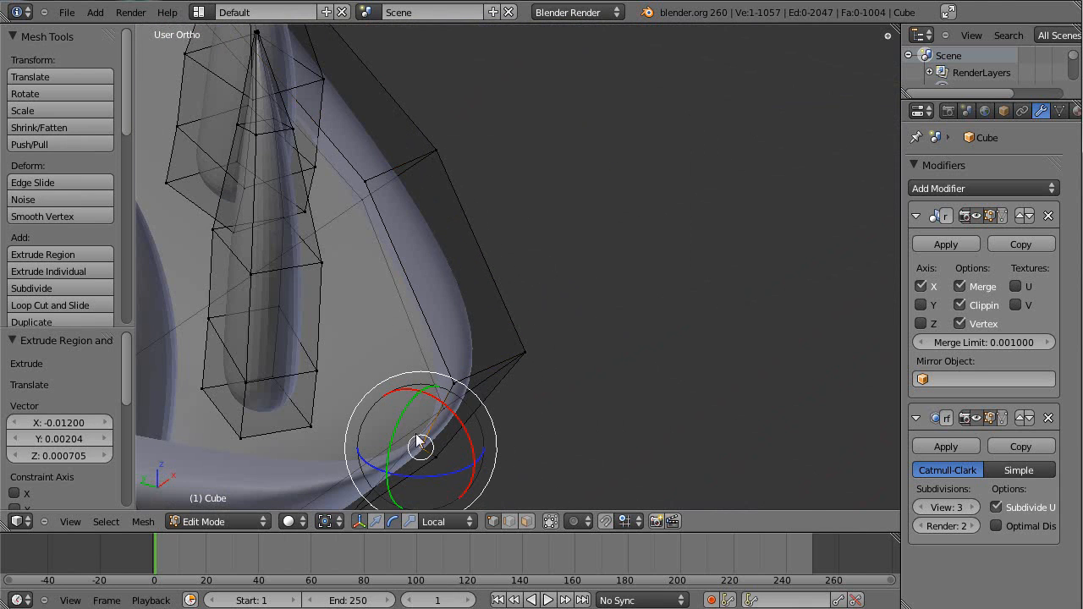
pyautogui.click(375, 522)
pyautogui.moveTo(455, 434); pyautogui.dragTo(546, 430, button='middle')
pyautogui.press('g')
pyautogui.click(705, 370)
pyautogui.rightClick(853, 294)
pyautogui.press('g')
pyautogui.click(826, 290)
# Extrude the inner lip edge loop again by X -0.002185, Y -0.000025, Z -0.003625
pyautogui.moveTo(826, 290); pyautogui.dragTo(585, 235, button='middle')
pyautogui.keyDown('alt'); pyautogui.rightClick(585, 235); pyautogui.keyUp('alt')
pyautogui.press('e')
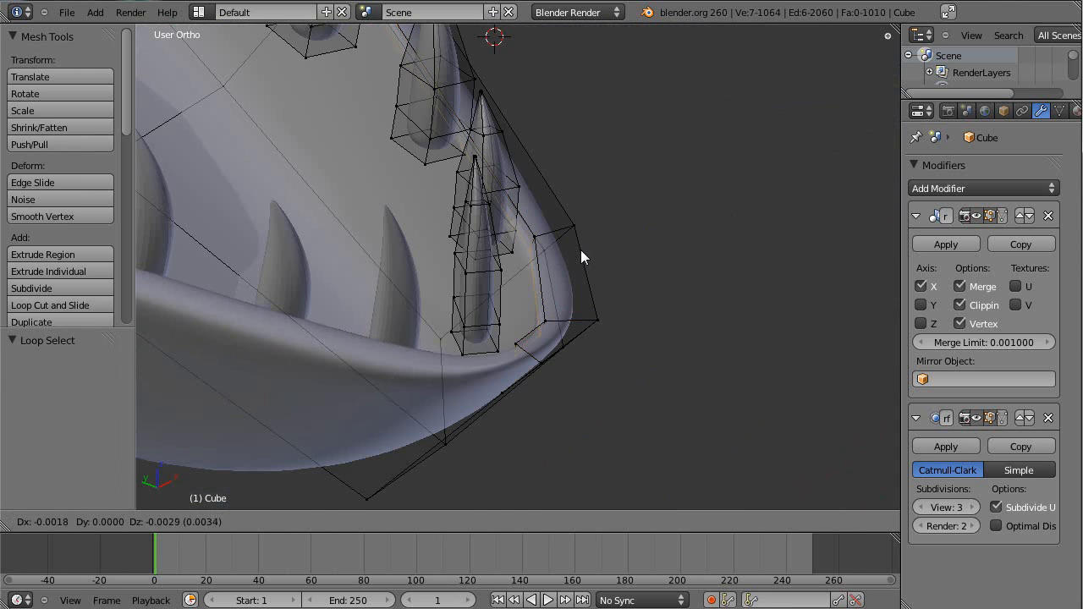
pyautogui.click(525, 285)
# In the right side view, move the new lip loop by Y 0.005317 and Z -0.005664 into the jaw, then nudge it once more
pyautogui.moveTo(544, 299); pyautogui.dragTo(526, 284, button='middle')
pyautogui.press('KP_3')
pyautogui.scroll(-5, 524, 285)
pyautogui.keyDown('shift'); pyautogui.moveTo(623, 223); pyautogui.dragTo(582, 315, button='middle'); pyautogui.keyUp('shift')
pyautogui.scroll(4, 571, 248)
pyautogui.scroll(-5, 572, 247)
pyautogui.keyDown('shift'); pyautogui.moveTo(571, 248); pyautogui.dragTo(668, 212, button='middle'); pyautogui.keyUp('shift')
pyautogui.scroll(9, 668, 212)
pyautogui.press('g')
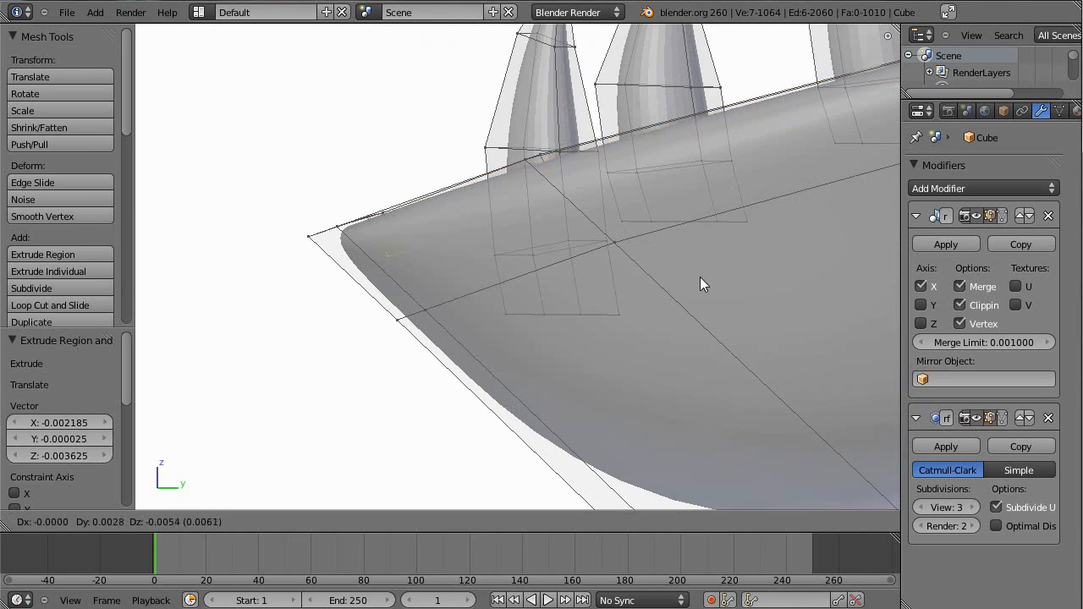
pyautogui.click(715, 275)
pyautogui.scroll(-3, 715, 275)
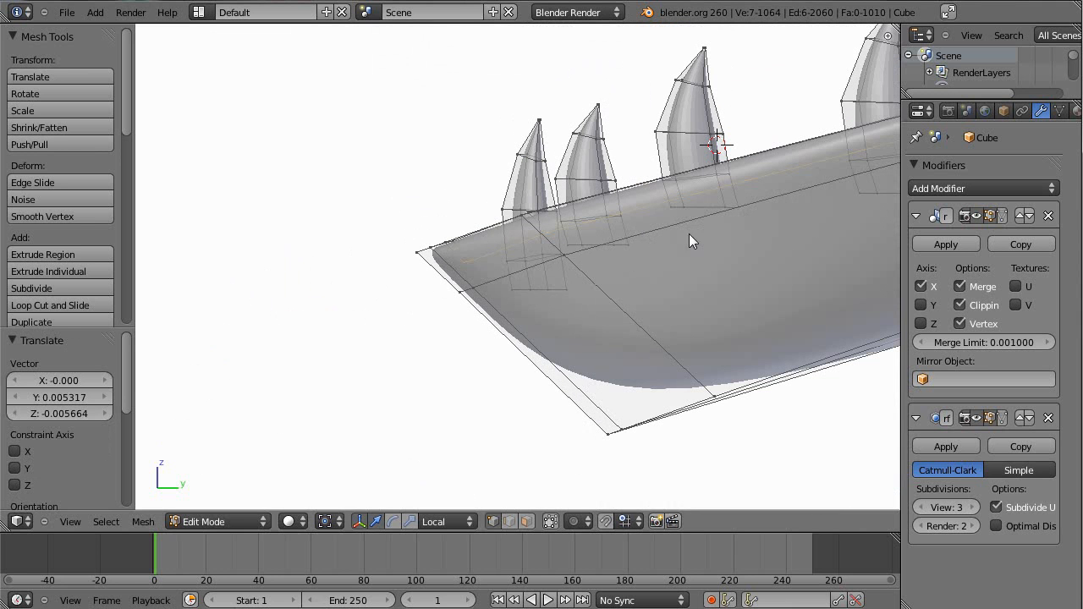
pyautogui.press('g')
pyautogui.click(697, 246)
pyautogui.press('a')
# Shift two inner lip vertices near the jaw's front tip along local Y, then inspect the smoothed lip in Object Mode
pyautogui.scroll(-4, 618, 242)
pyautogui.press('Tab')
pyautogui.moveTo(618, 241); pyautogui.dragTo(606, 267, button='middle')
pyautogui.press('Tab')
pyautogui.keyDown('shift'); pyautogui.rightClick(601, 250); pyautogui.keyUp('shift')
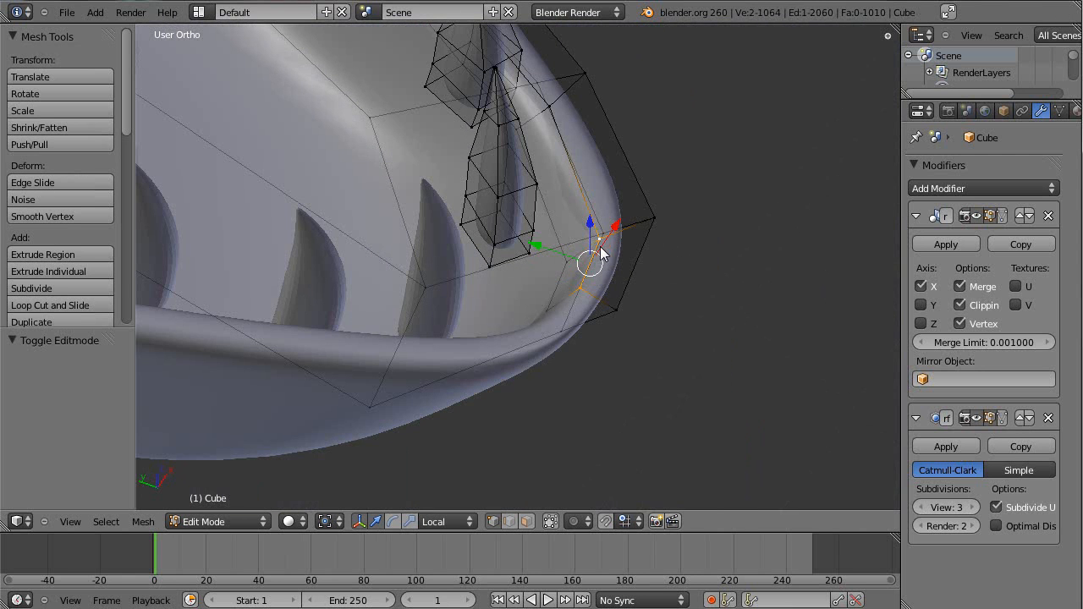
pyautogui.moveTo(537, 247); pyautogui.dragTo(523, 234)
pyautogui.press('a')
pyautogui.scroll(-3, 554, 257)
pyautogui.press('Tab')
pyautogui.moveTo(554, 257); pyautogui.dragTo(542, 184, button='middle')
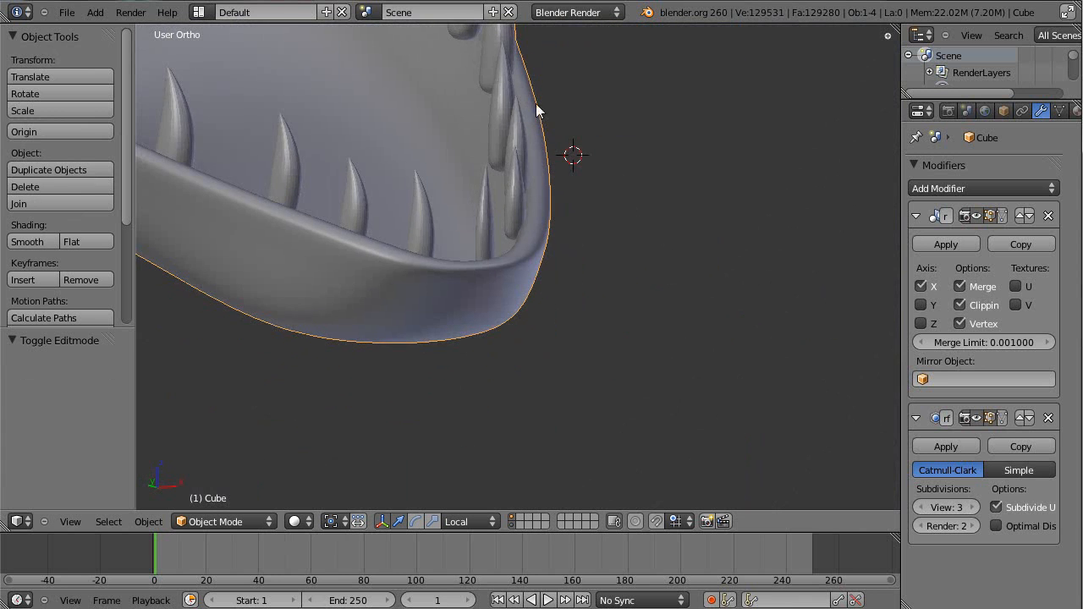
pyautogui.moveTo(536, 91); pyautogui.dragTo(540, 180, button='middle')
pyautogui.scroll(-3, 536, 164)
pyautogui.moveTo(454, 204); pyautogui.dragTo(514, 189, button='middle')
# In front view with face selection, duplicate a snout face and move it X 0.006184, Z -0.272 into the open mouth
pyautogui.press('Tab')
pyautogui.scroll(-4, 519, 230)
pyautogui.press('KP_1')
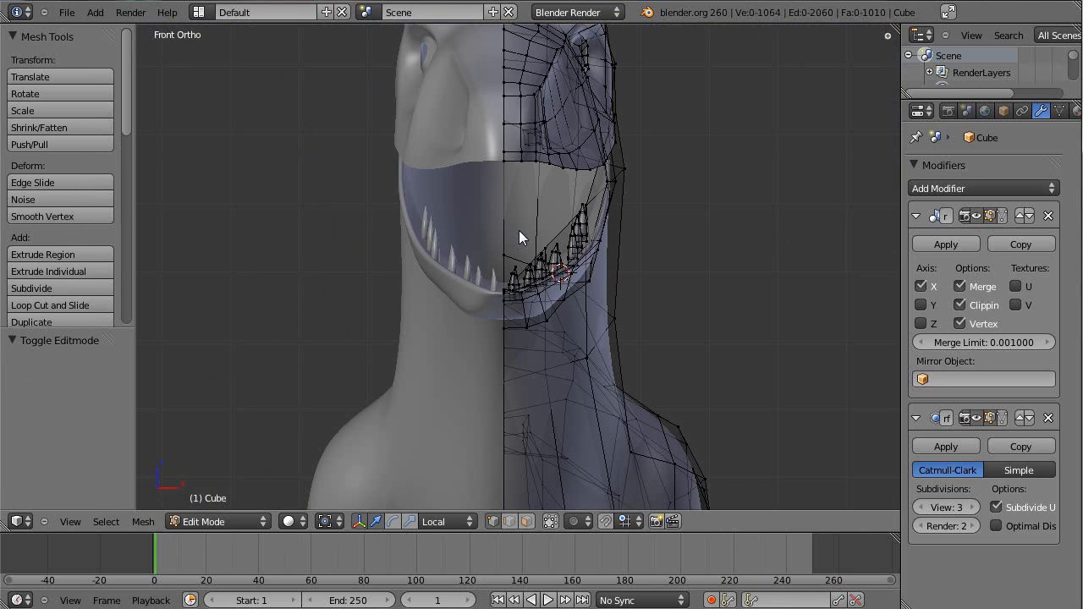
pyautogui.hotkey('ctrl', 'Tab')
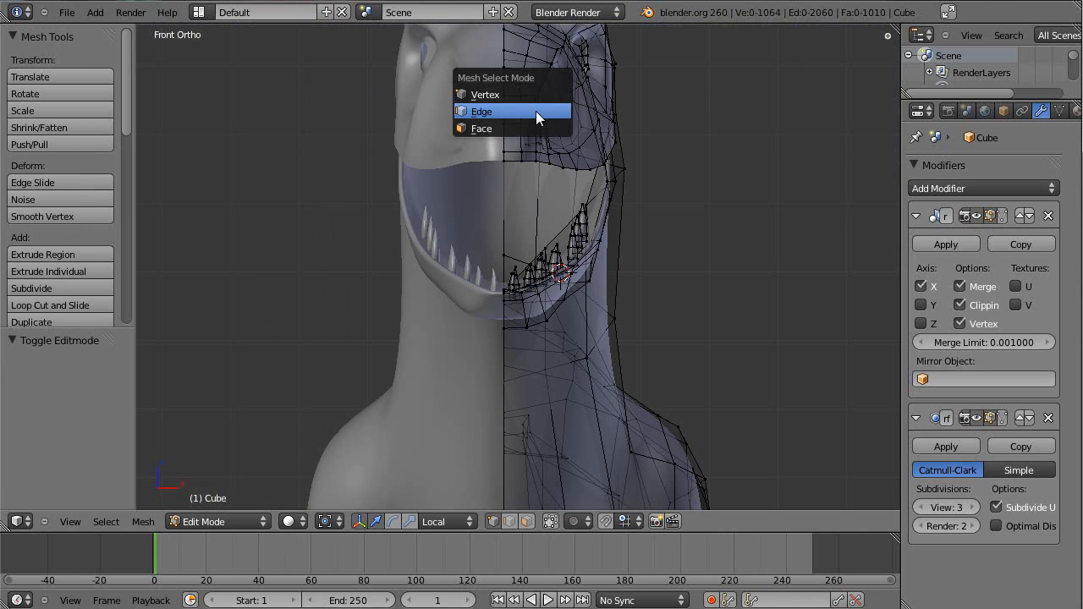
pyautogui.click(523, 126)
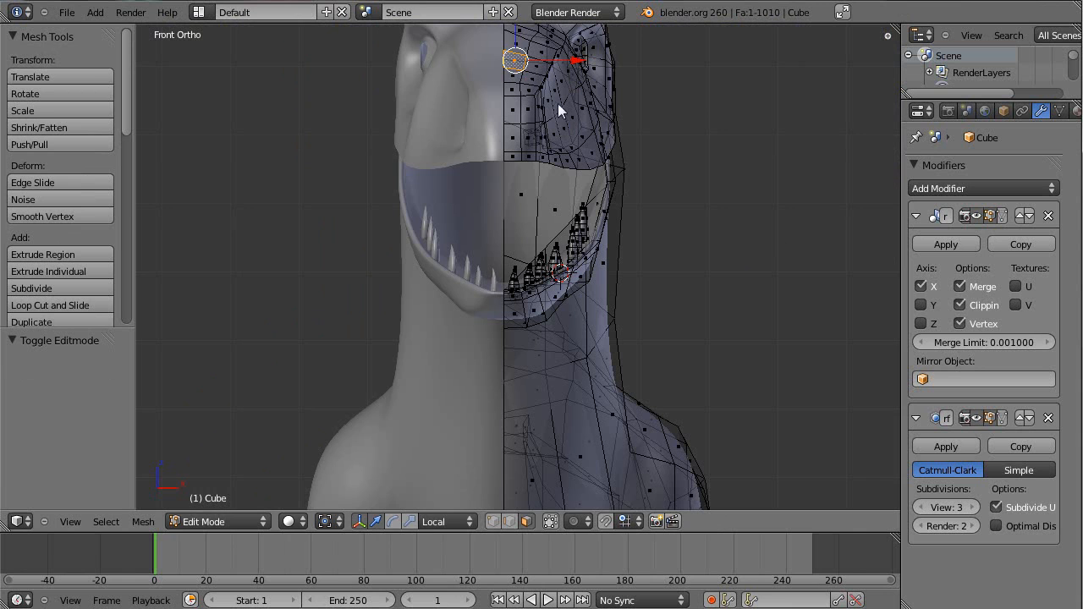
pyautogui.hotkey('shift', 'd')
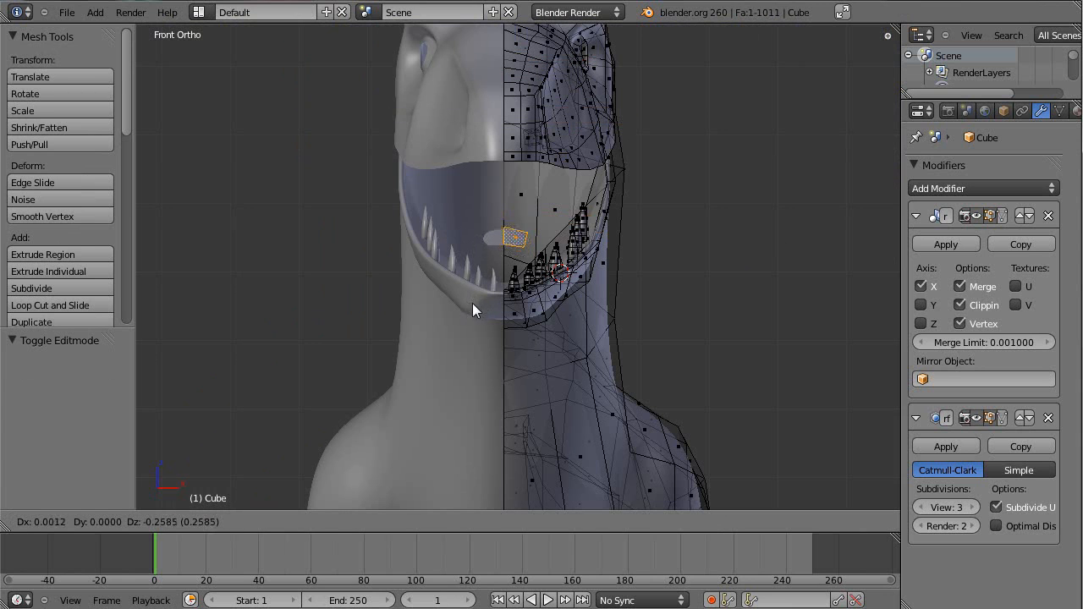
pyautogui.click(475, 304)
# In the right side view, move the duplicated face by Y 0.02624, Z -0.03877 into the lower jaw and scale it up about 3.7 times
pyautogui.scroll(4, 496, 255)
pyautogui.moveTo(580, 237); pyautogui.dragTo(441, 266, button='middle')
pyautogui.press('KP_3')
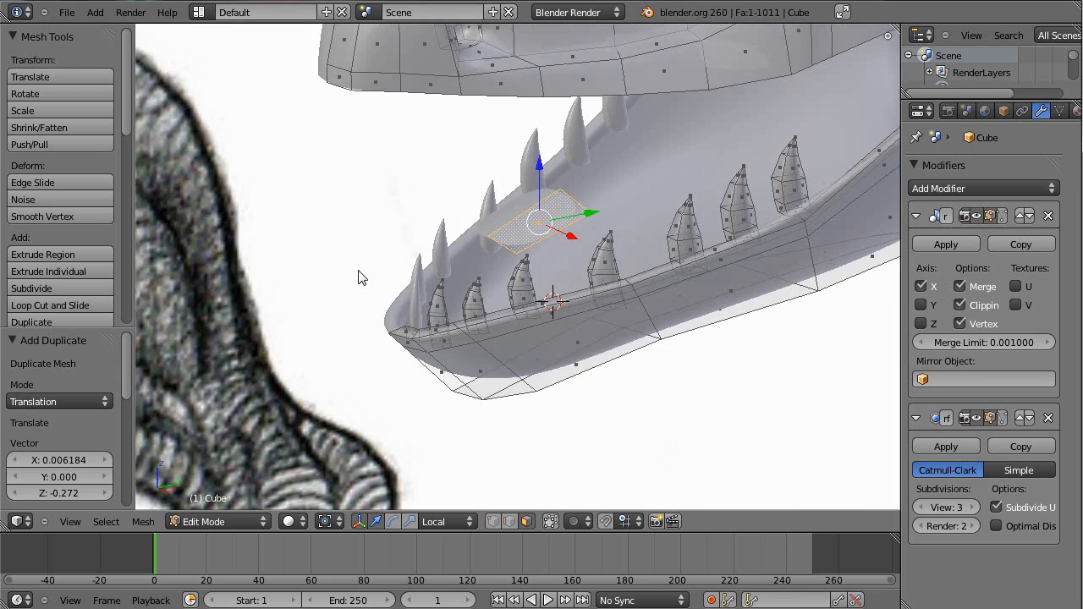
pyautogui.press('g')
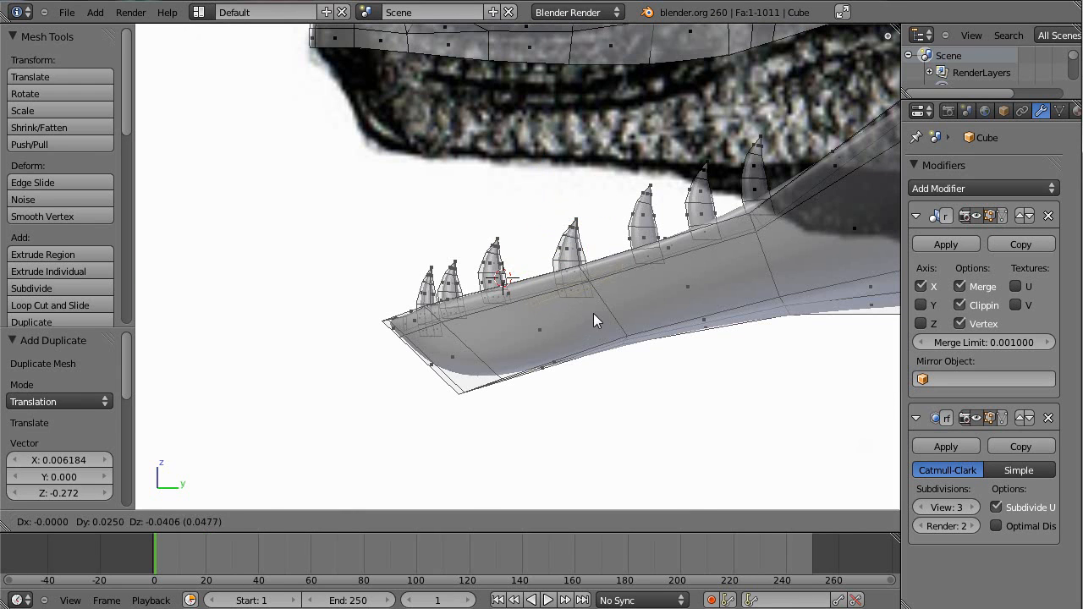
pyautogui.click(593, 315)
pyautogui.press('s')
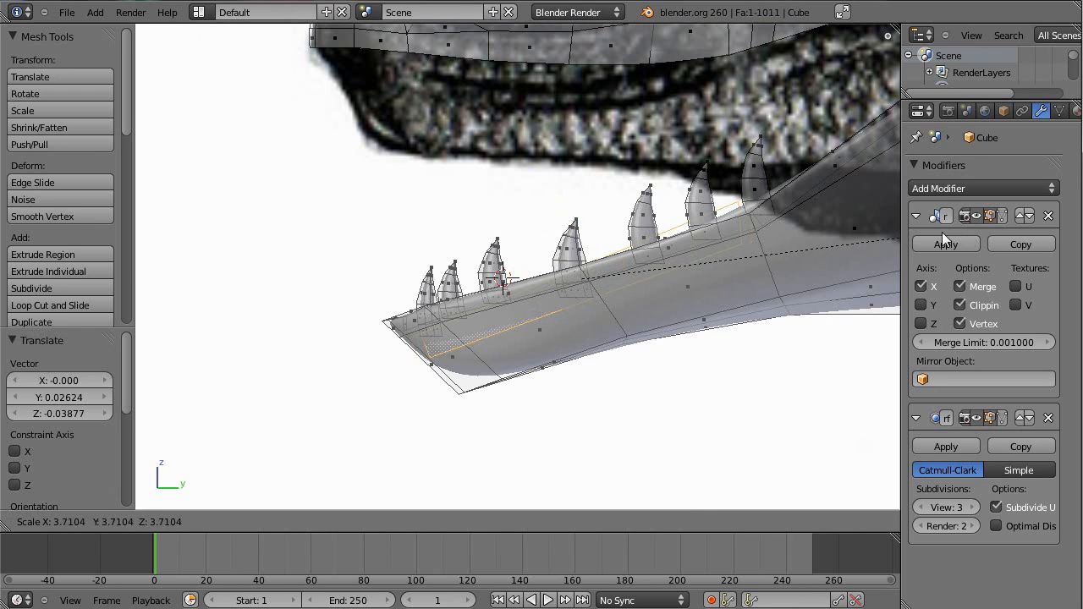
pyautogui.click(942, 231)
# Reposition the enlarged face within the lower jaw, then nudge it by X -0.000595, Y 0.000044, Z 0.004175
pyautogui.keyDown('shift'); pyautogui.moveTo(828, 221); pyautogui.dragTo(744, 281, button='middle'); pyautogui.keyUp('shift')
pyautogui.press('g')
pyautogui.click(799, 277)
pyautogui.moveTo(591, 313); pyautogui.dragTo(740, 294, button='middle')
pyautogui.press('g')
pyautogui.click(741, 293)
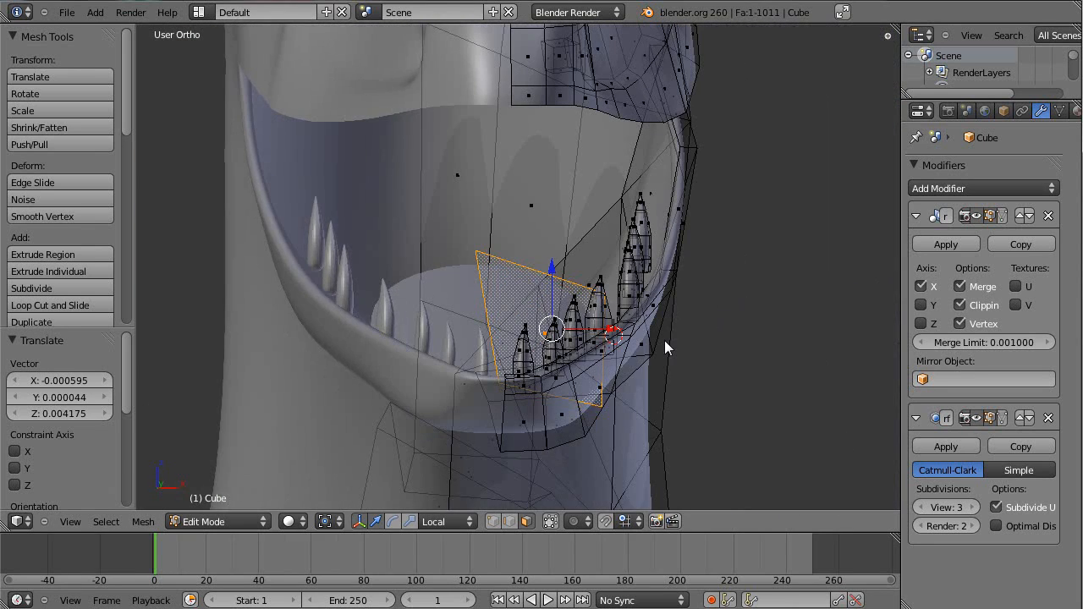
# In front view with vertex selection, move the front outer corner of the enlarged face to fit the jaw
pyautogui.press('KP_1')
pyautogui.hotkey('ctrl', 'Tab')
pyautogui.click(629, 307)
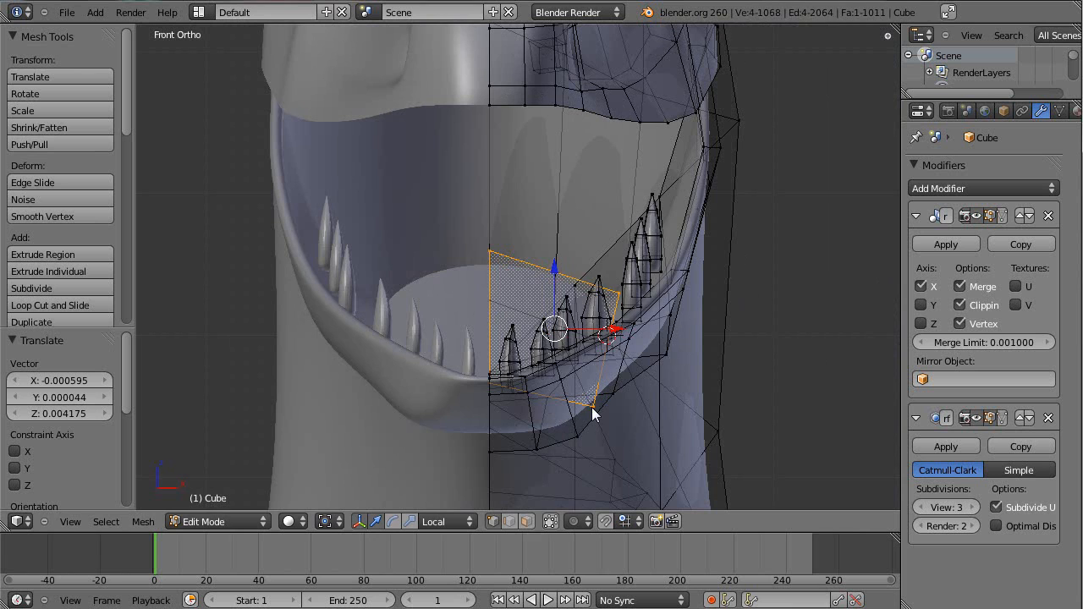
pyautogui.rightClick(592, 406)
pyautogui.press('g')
pyautogui.click(677, 390)
pyautogui.moveTo(628, 310); pyautogui.dragTo(620, 414, button='middle')
pyautogui.press('g')
pyautogui.click(615, 422)
# Try to move a corner vertex of the face by -0.03728 along Y, then undo the move
pyautogui.moveTo(592, 382); pyautogui.dragTo(514, 309, button='middle')
pyautogui.moveTo(561, 371); pyautogui.dragTo(539, 328, button='middle')
pyautogui.moveTo(530, 282); pyautogui.dragTo(519, 360)
pyautogui.moveTo(519, 360); pyautogui.dragTo(638, 190, button='middle')
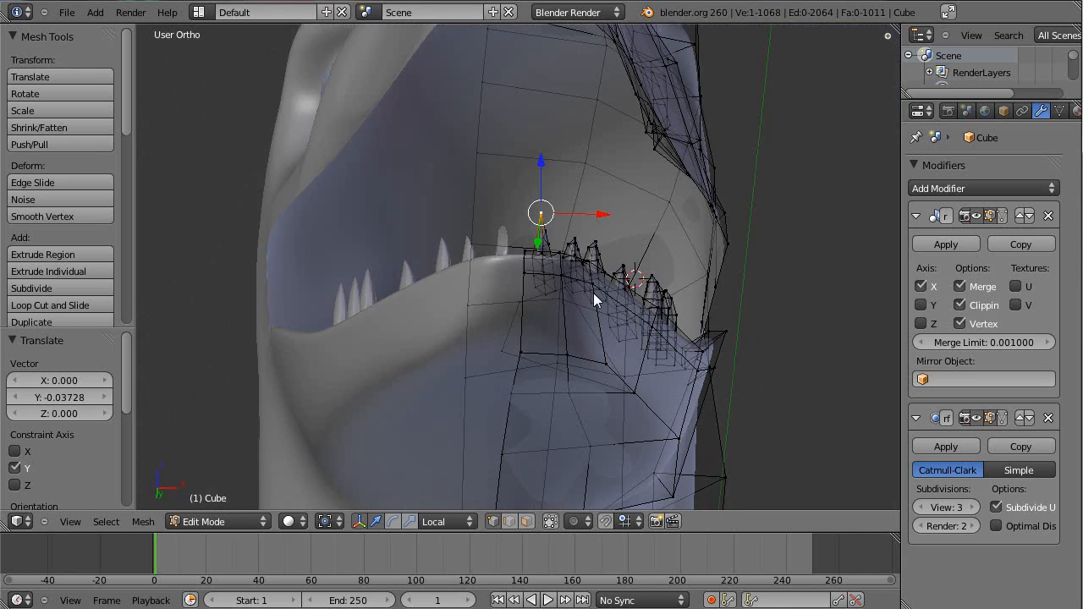
pyautogui.press('KP_3')
pyautogui.scroll(3, 593, 293)
pyautogui.hotkey('ctrl', 'z')
# In the right side view, move the face's front centre vertex by Y -0.05033 and Z -0.00604 toward the jaw tip
pyautogui.moveTo(465, 218); pyautogui.dragTo(669, 294, button='middle')
pyautogui.rightClick(530, 356)
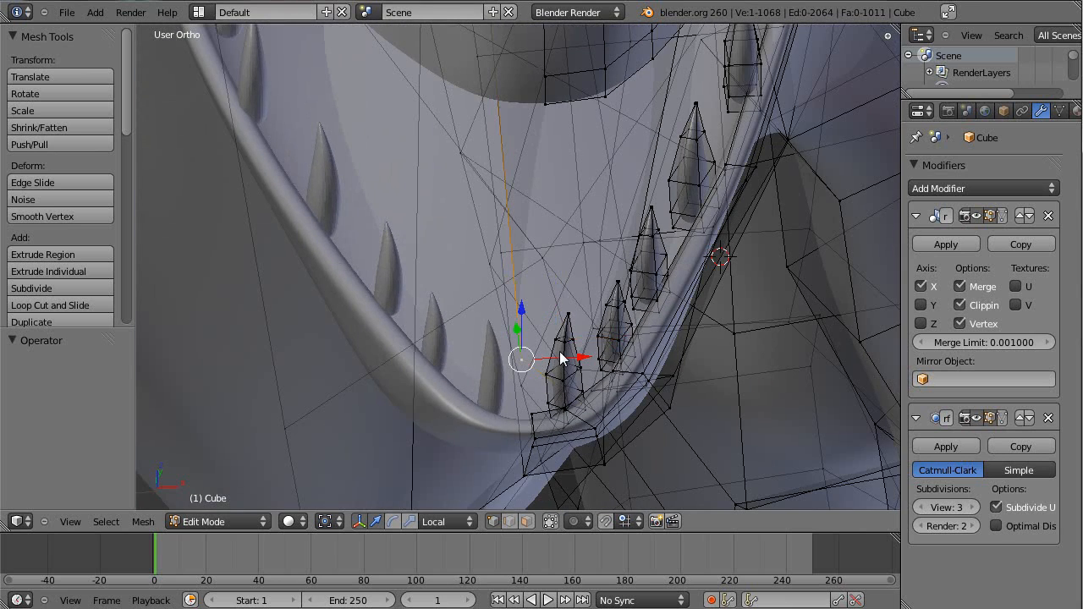
pyautogui.press('KP_3')
pyautogui.scroll(1, 559, 351)
pyautogui.keyDown('shift'); pyautogui.moveTo(557, 317); pyautogui.dragTo(663, 273, button='middle'); pyautogui.keyUp('shift')
pyautogui.press('g')
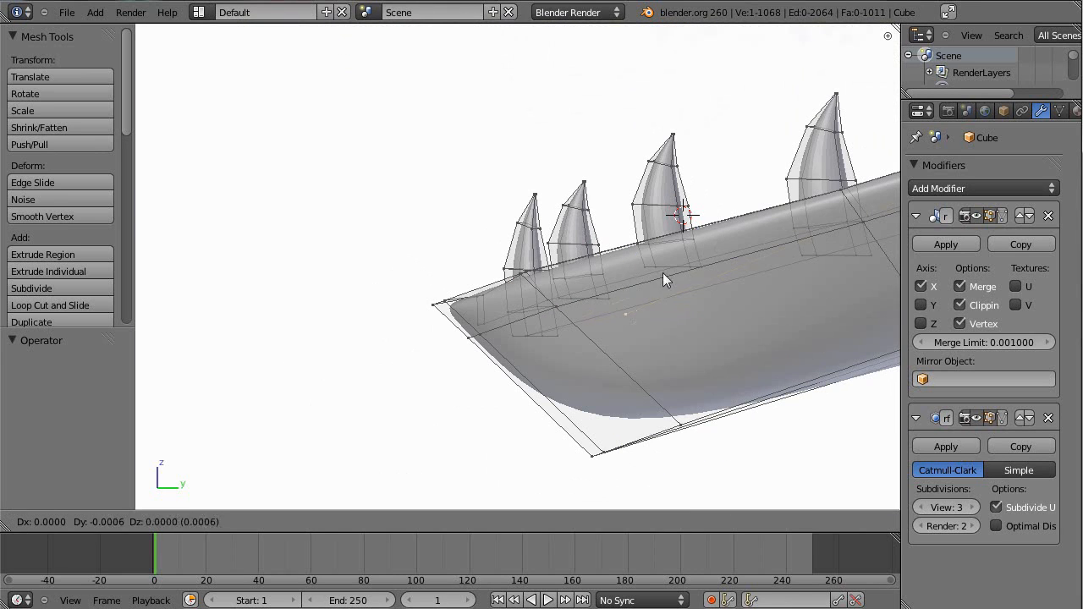
pyautogui.click(554, 284)
pyautogui.moveTo(571, 315); pyautogui.dragTo(537, 262, button='middle')
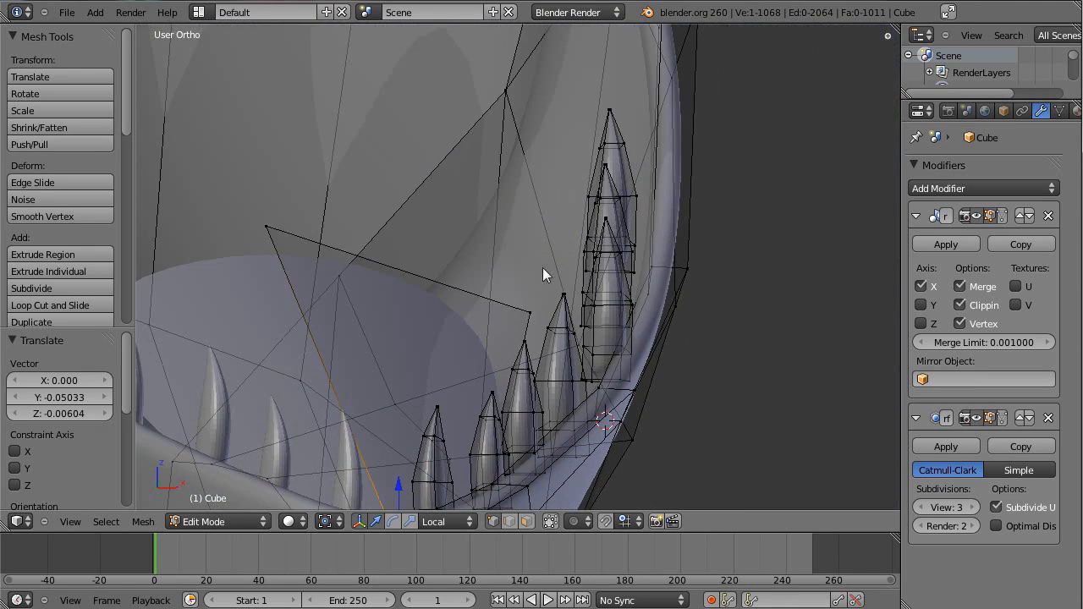
# In the right side view, move the face's rear outer vertex by Y 0.04113 and Z 0.02905 along the rising jaw
pyautogui.press('KP_3')
pyautogui.keyDown('shift'); pyautogui.moveTo(846, 227); pyautogui.dragTo(381, 204, button='middle'); pyautogui.keyUp('shift')
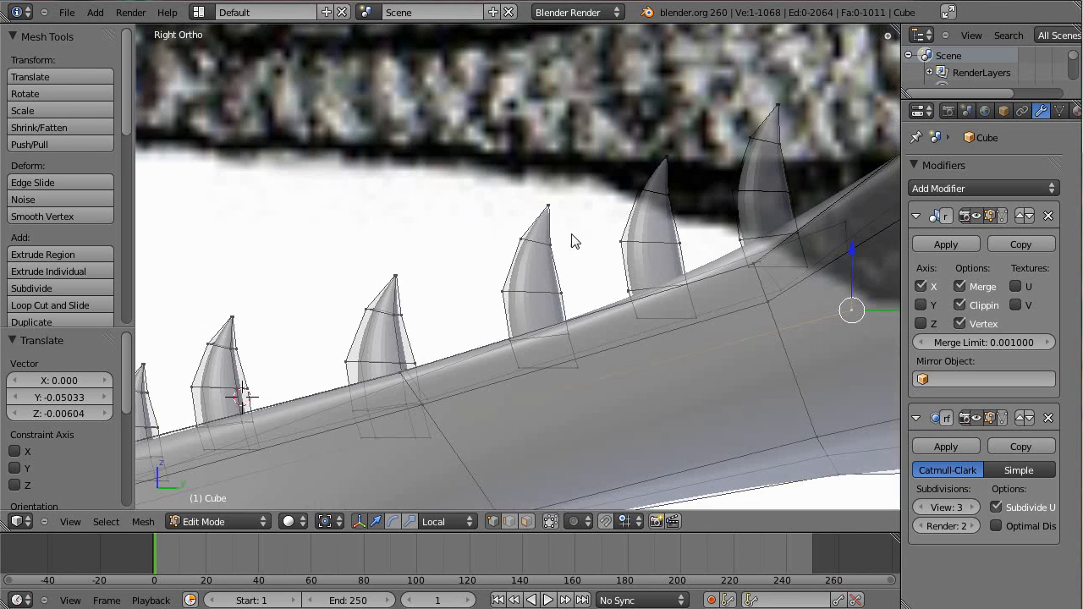
pyautogui.keyDown('shift'); pyautogui.moveTo(832, 256); pyautogui.dragTo(619, 302, button='middle'); pyautogui.keyUp('shift')
pyautogui.press('g')
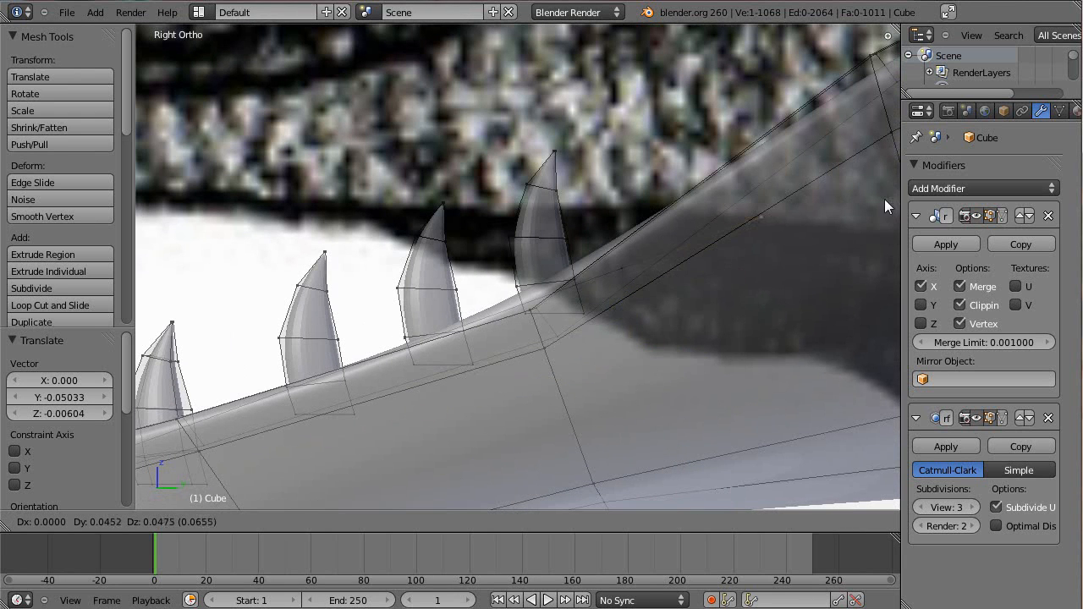
pyautogui.click(872, 254)
# Move the face's rear outer vertex 0.04884 along local X toward the side of the jaw
pyautogui.rightClick(620, 269)
pyautogui.moveTo(545, 346); pyautogui.dragTo(643, 240, button='middle')
pyautogui.press('g')
pyautogui.press('x')
pyautogui.press('x')
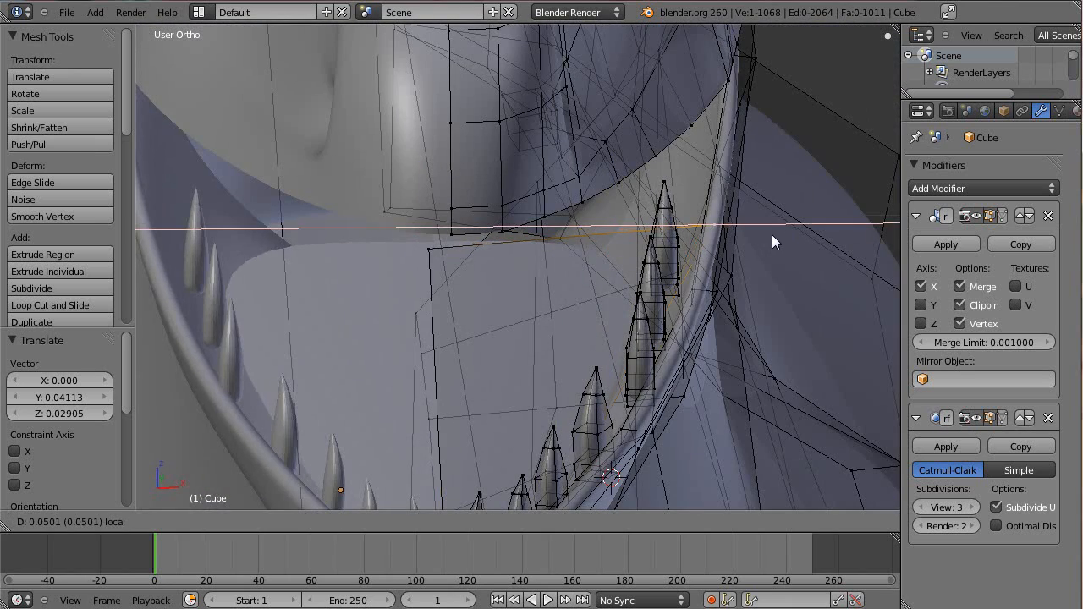
pyautogui.click(769, 237)
pyautogui.moveTo(728, 349); pyautogui.dragTo(459, 107, button='middle')
pyautogui.moveTo(618, 216); pyautogui.dragTo(634, 263, button='middle')
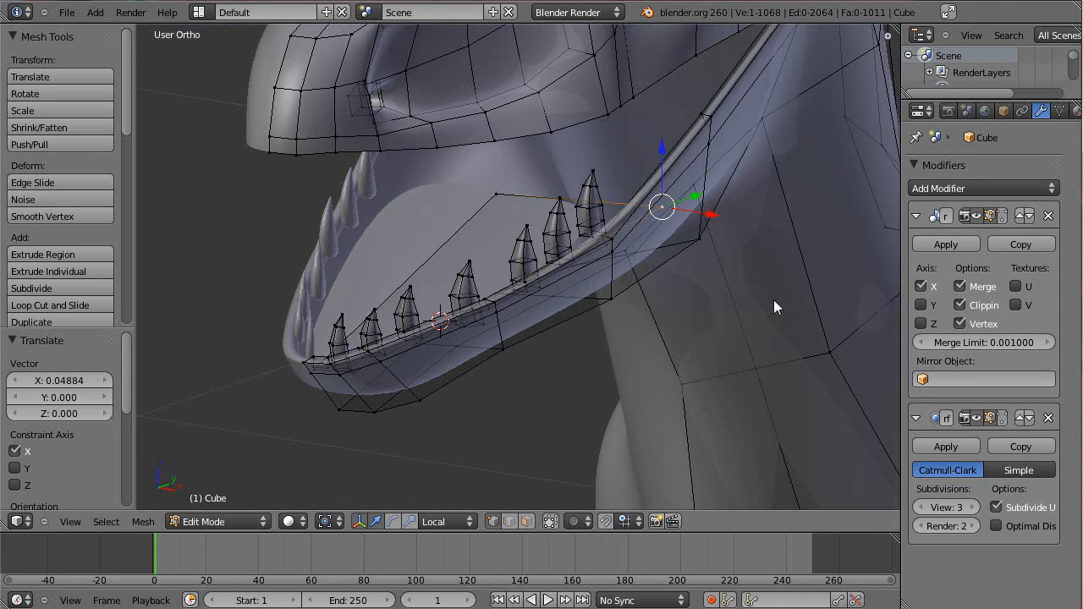
pyautogui.moveTo(450, 203); pyautogui.dragTo(445, 251, button='middle')
pyautogui.press('a')
# Add three loop cuts across the width of the mouth-floor face
pyautogui.hotkey('ctrl', 'r')
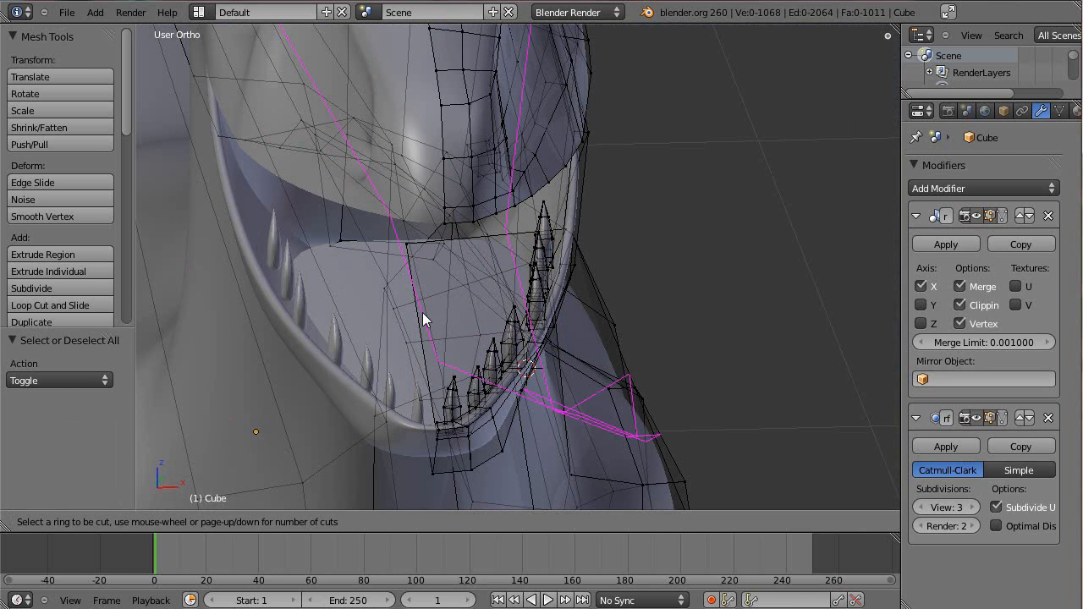
pyautogui.scroll(1, 420, 314)
pyautogui.click(421, 314)
pyautogui.scroll(2, 420, 314)
pyautogui.moveTo(500, 330); pyautogui.dragTo(496, 264, button='middle')
# Move the outer vertex of the middle cut 0.01987 along local X toward the tooth row
pyautogui.rightClick(493, 271)
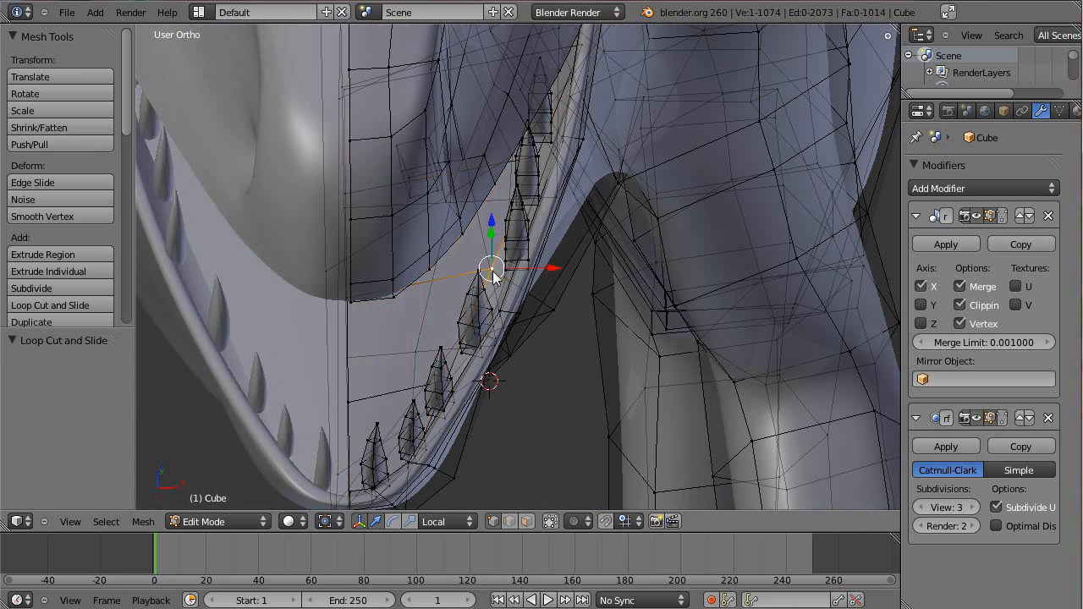
pyautogui.press('g')
pyautogui.press('x')
pyautogui.press('x')
pyautogui.click(568, 269)
# Move the outer vertex of the rearmost cut outward along local X to meet the jaw wall
pyautogui.moveTo(562, 216); pyautogui.dragTo(589, 172, button='middle')
pyautogui.press('g')
pyautogui.press('x')
pyautogui.press('x')
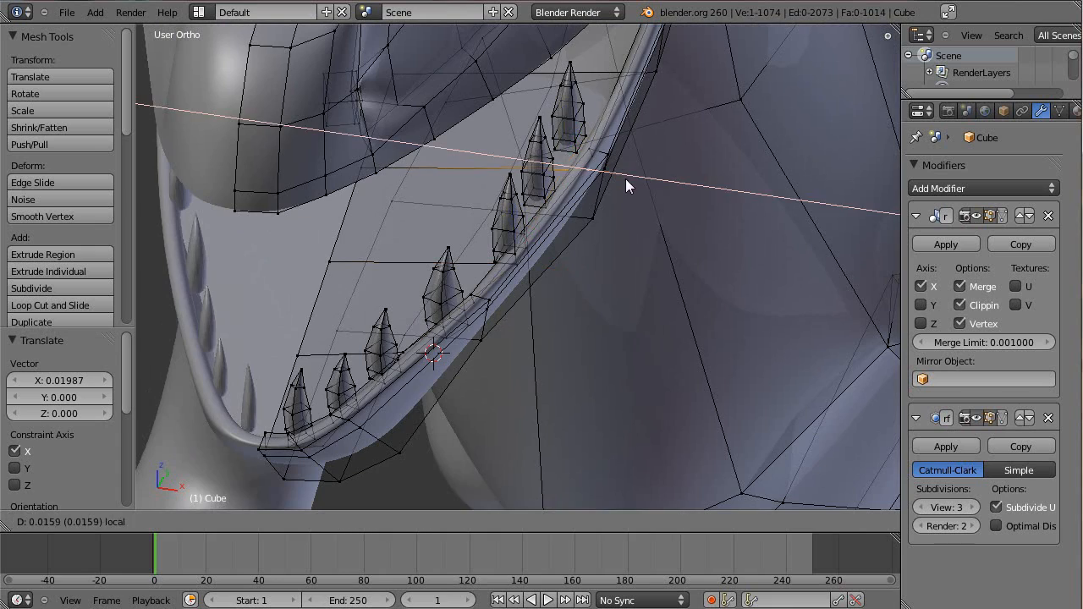
pyautogui.click(620, 183)
pyautogui.press('a')
# Add a lengthwise loop cut to the mouth-floor surface, slide it toward the tooth row and raise it slightly
pyautogui.moveTo(548, 251); pyautogui.dragTo(526, 147, button='middle')
pyautogui.moveTo(594, 258); pyautogui.dragTo(462, 164, button='middle')
pyautogui.hotkey('ctrl', 'r')
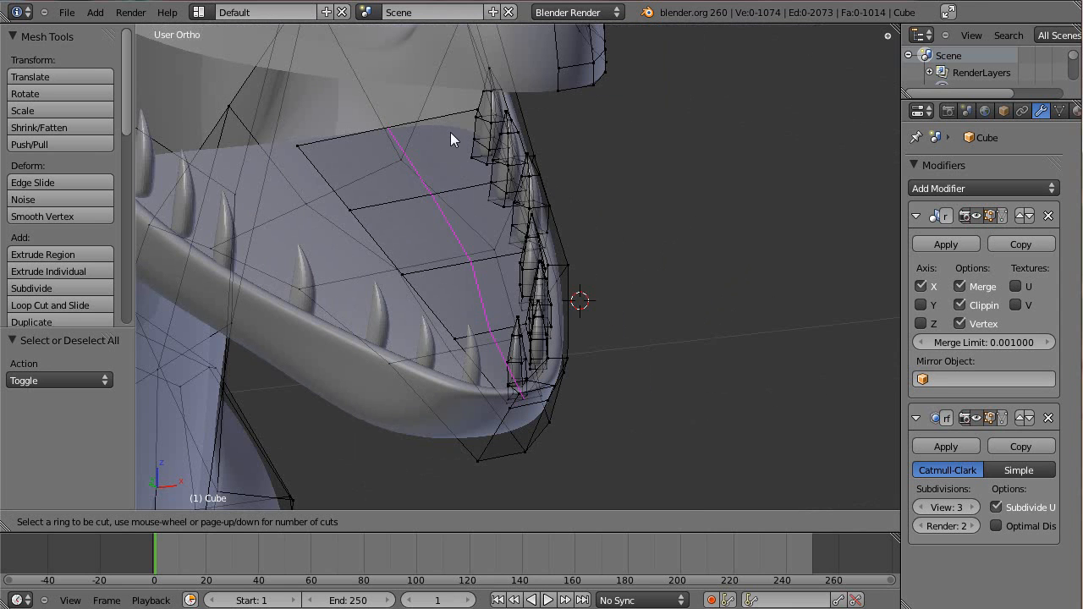
pyautogui.click(435, 141)
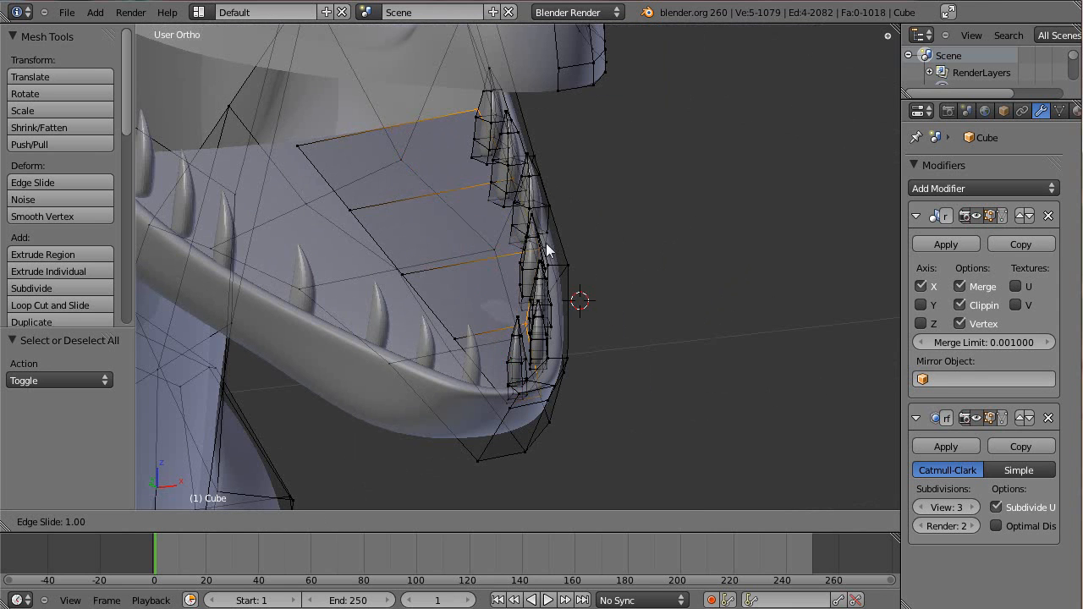
pyautogui.click(499, 286)
pyautogui.moveTo(543, 292); pyautogui.dragTo(478, 229, button='middle')
pyautogui.moveTo(491, 203); pyautogui.dragTo(500, 177)
# Try another loop cut through the mouth area, then undo it
pyautogui.press('a')
pyautogui.moveTo(499, 177); pyautogui.dragTo(446, 228, button='middle')
pyautogui.hotkey('ctrl', 'r')
pyautogui.click(439, 216)
pyautogui.click(434, 194)
pyautogui.hotkey('ctrl', 'z')
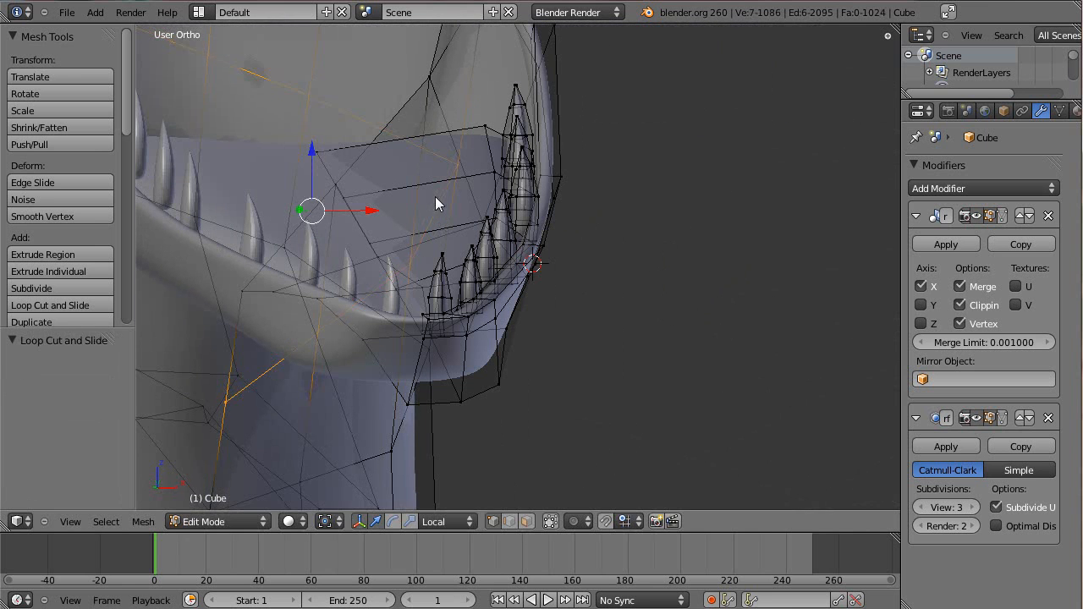
# Add a lengthwise loop cut to the mouth-floor surface, slide it toward the tooth row and lower it slightly
pyautogui.hotkey('ctrl', 'r')
pyautogui.click(385, 153)
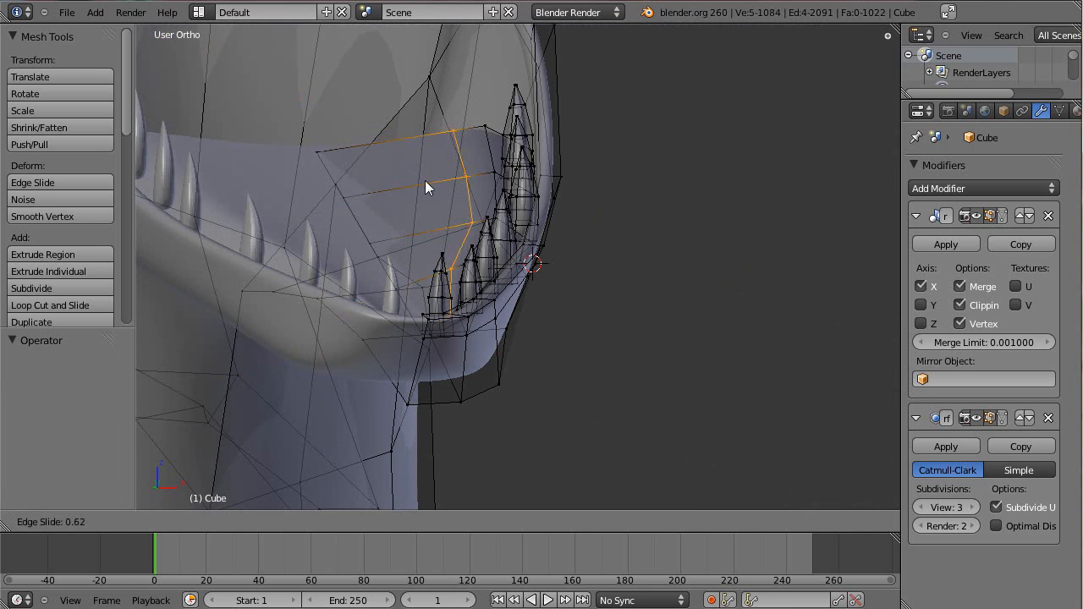
pyautogui.click(425, 186)
pyautogui.moveTo(444, 215); pyautogui.dragTo(452, 186, button='middle')
pyautogui.moveTo(459, 166); pyautogui.dragTo(459, 179)
pyautogui.press('a')
pyautogui.moveTo(510, 179); pyautogui.dragTo(539, 341, button='middle')
pyautogui.press('Tab')
pyautogui.press('Tab')
pyautogui.moveTo(618, 375); pyautogui.dragTo(498, 252, button='middle')
# Move the outer edge loop of the mouth-floor surface 0.04009 along local X past the jaw wall and lower it slightly
pyautogui.keyDown('alt'); pyautogui.rightClick(356, 221); pyautogui.keyUp('alt')
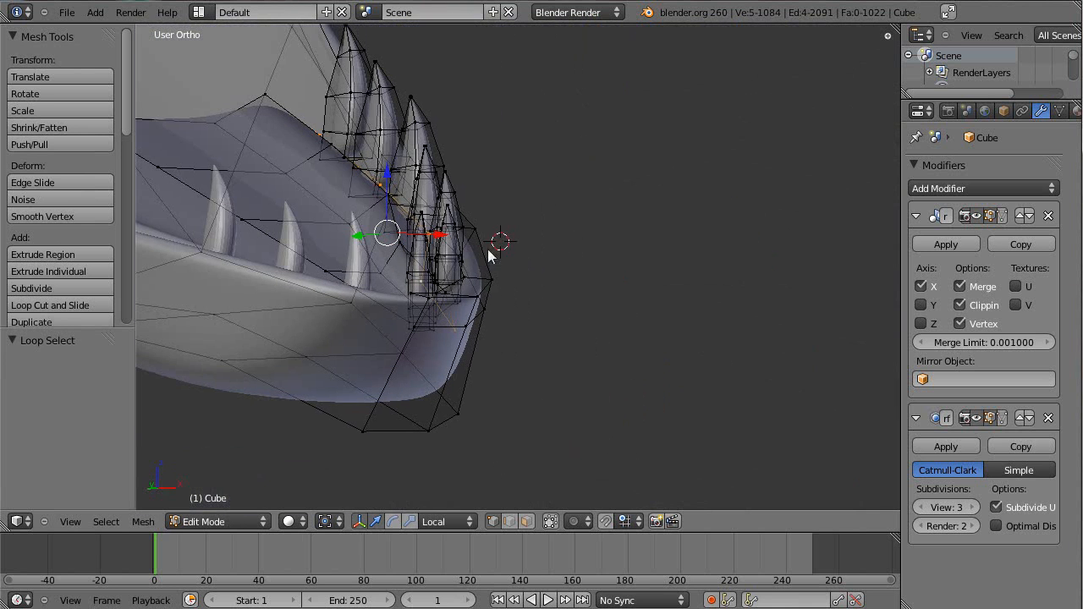
pyautogui.moveTo(446, 241); pyautogui.dragTo(536, 215)
pyautogui.moveTo(537, 214); pyautogui.dragTo(491, 215, button='middle')
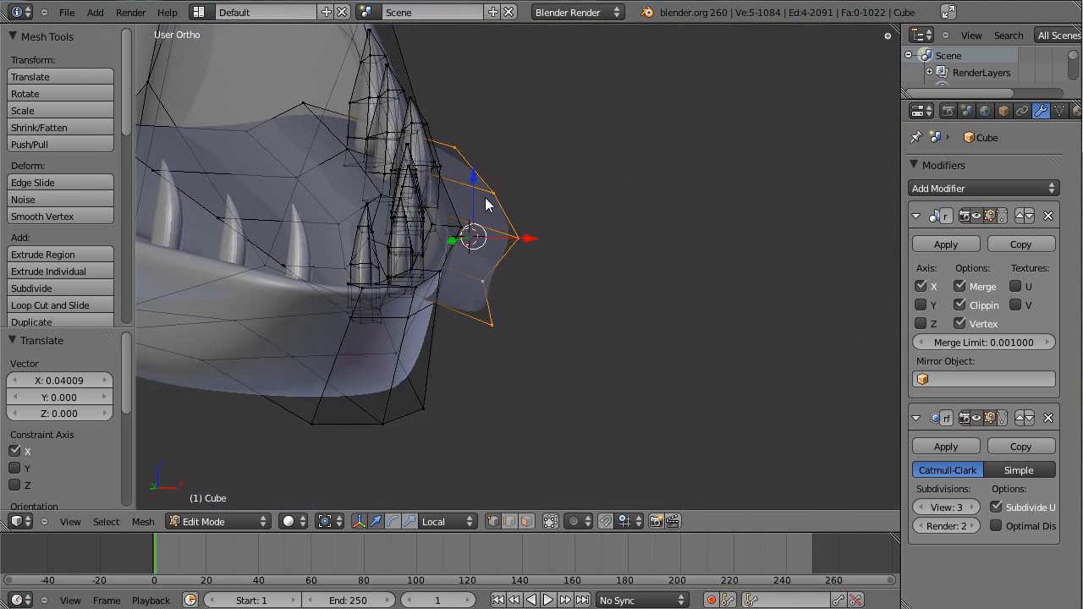
pyautogui.moveTo(474, 181); pyautogui.dragTo(474, 191)
pyautogui.press('a')
pyautogui.scroll(3, 430, 299)
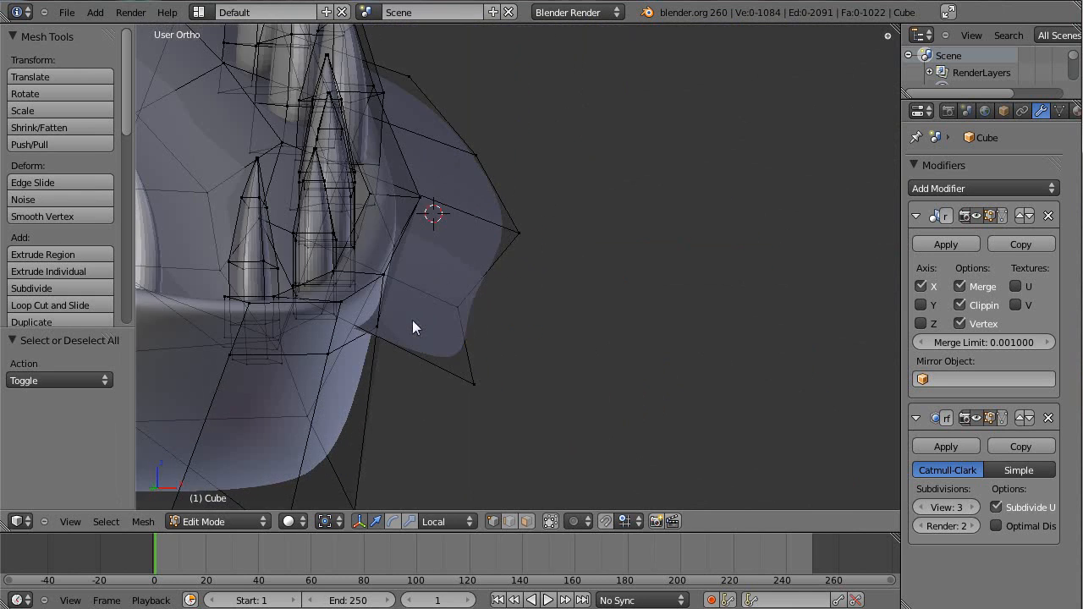
# Try a crosswise loop cut through the mouth-floor surface beside a tooth, then undo it
pyautogui.moveTo(450, 285); pyautogui.dragTo(511, 368, button='middle')
pyautogui.moveTo(354, 255); pyautogui.dragTo(372, 228, button='middle')
pyautogui.scroll(4, 485, 318)
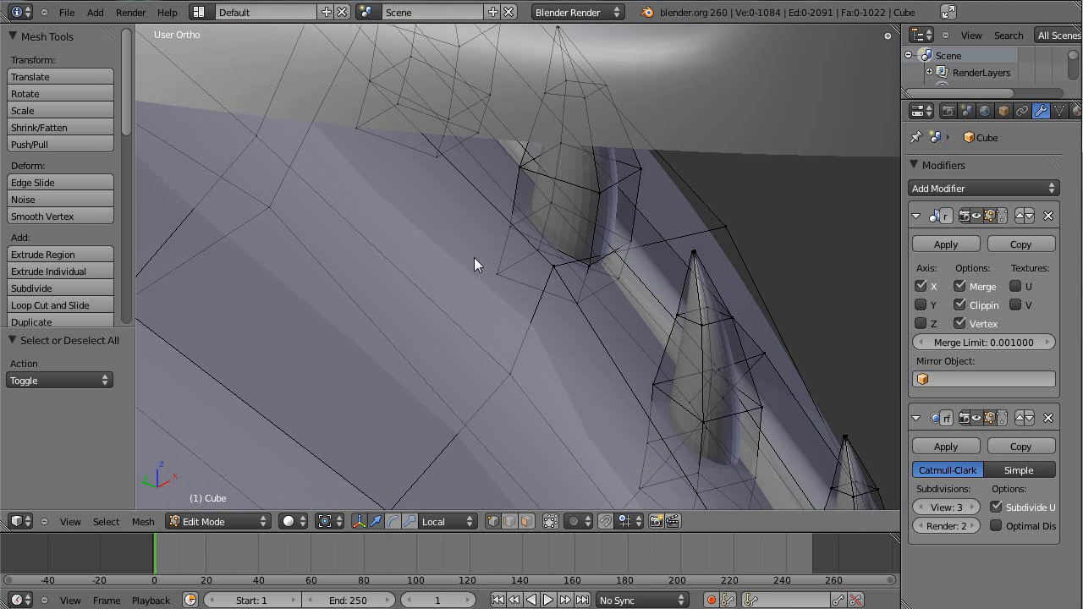
pyautogui.keyDown('shift'); pyautogui.moveTo(512, 228); pyautogui.dragTo(495, 267, button='middle'); pyautogui.keyUp('shift')
pyautogui.hotkey('ctrl', 'r')
pyautogui.click(474, 228)
pyautogui.click(483, 223)
pyautogui.moveTo(660, 278); pyautogui.dragTo(698, 255, button='middle')
pyautogui.hotkey('ctrl', 'r')
pyautogui.click(698, 257)
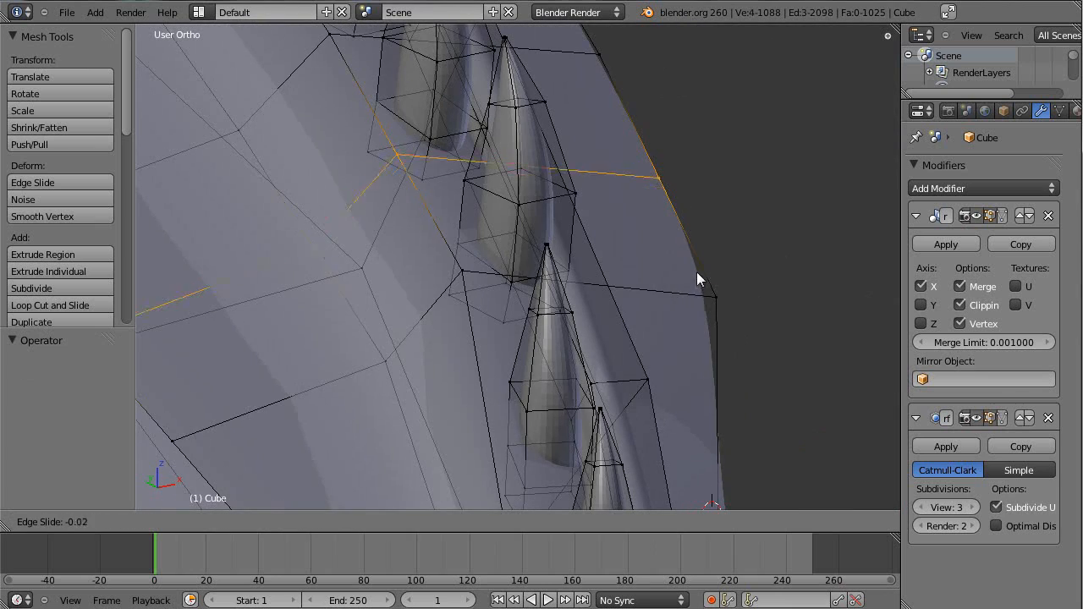
pyautogui.click(701, 294)
pyautogui.moveTo(397, 243); pyautogui.dragTo(463, 246, button='middle')
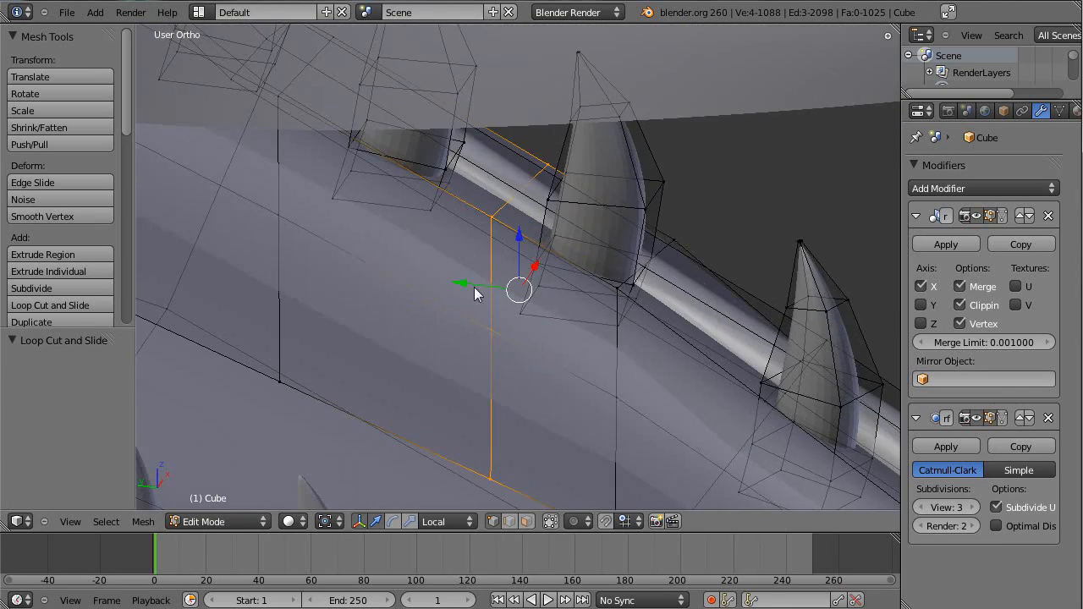
pyautogui.hotkey('ctrl', 'z')
# Add a crosswise loop cut to the mouth-floor surface and slide it forward to the base of the tooth
pyautogui.hotkey('ctrl', 'r')
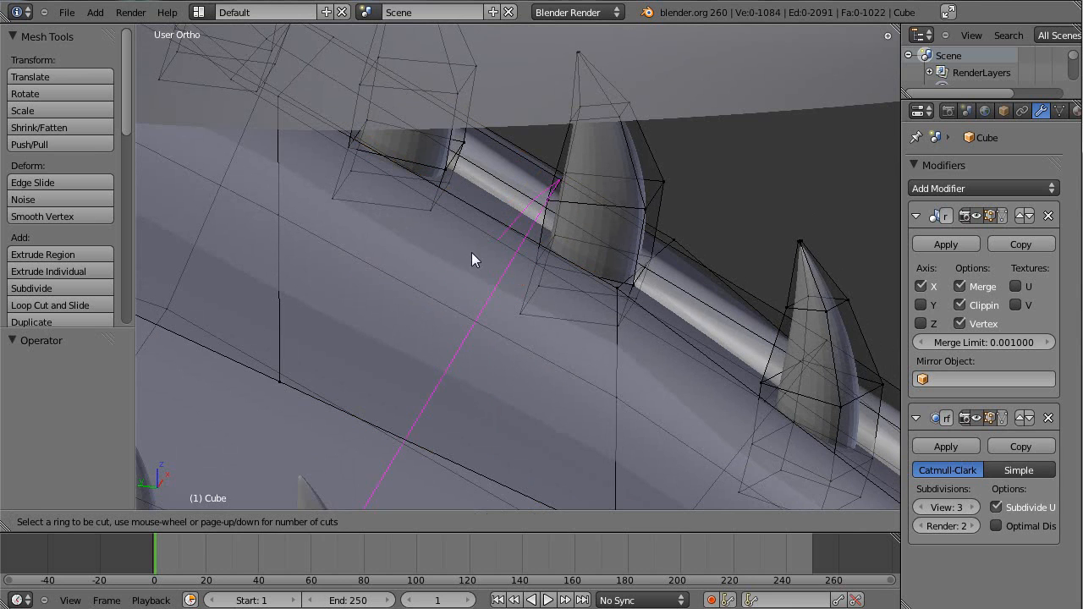
pyautogui.click(511, 222)
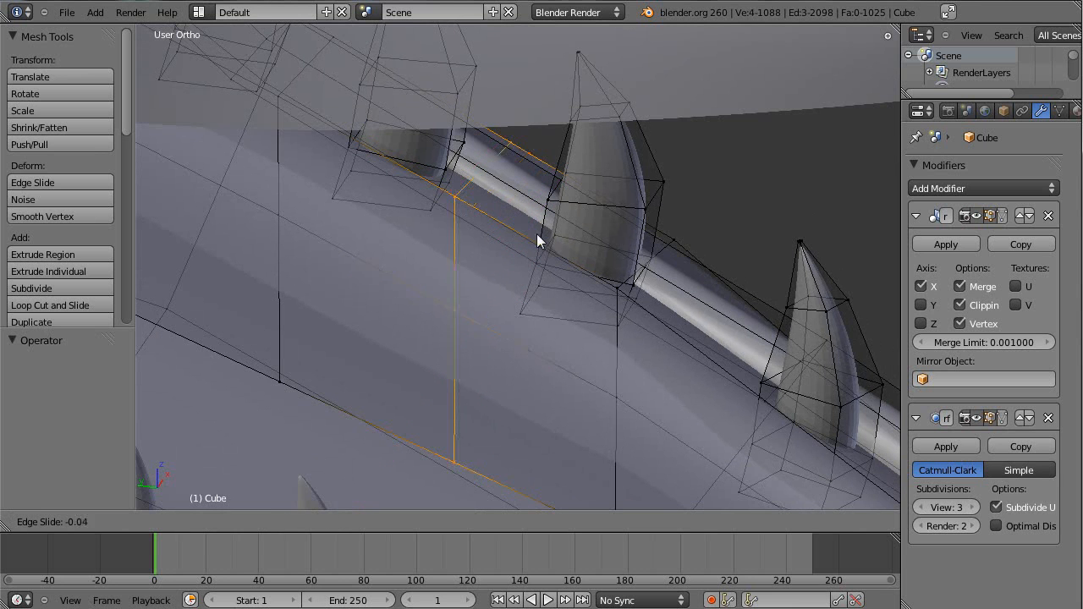
pyautogui.click(583, 277)
pyautogui.hotkey('ctrl', 'Tab')
pyautogui.click(518, 276)
pyautogui.moveTo(517, 277); pyautogui.dragTo(470, 269, button='middle')
pyautogui.scroll(2, 522, 235)
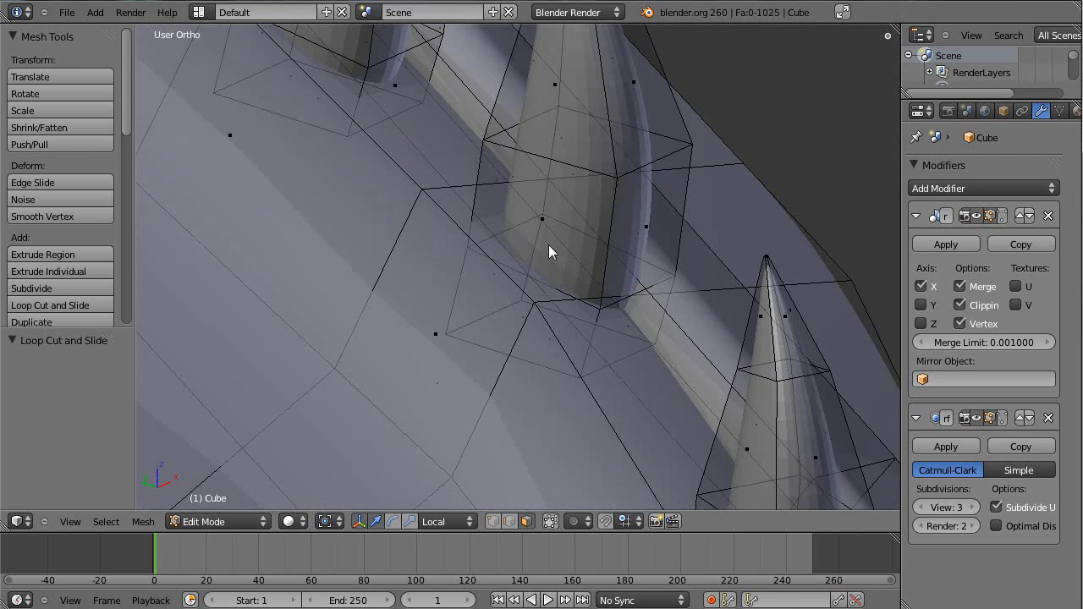
pyautogui.rightClick(523, 241)
pyautogui.rightClick(609, 283)
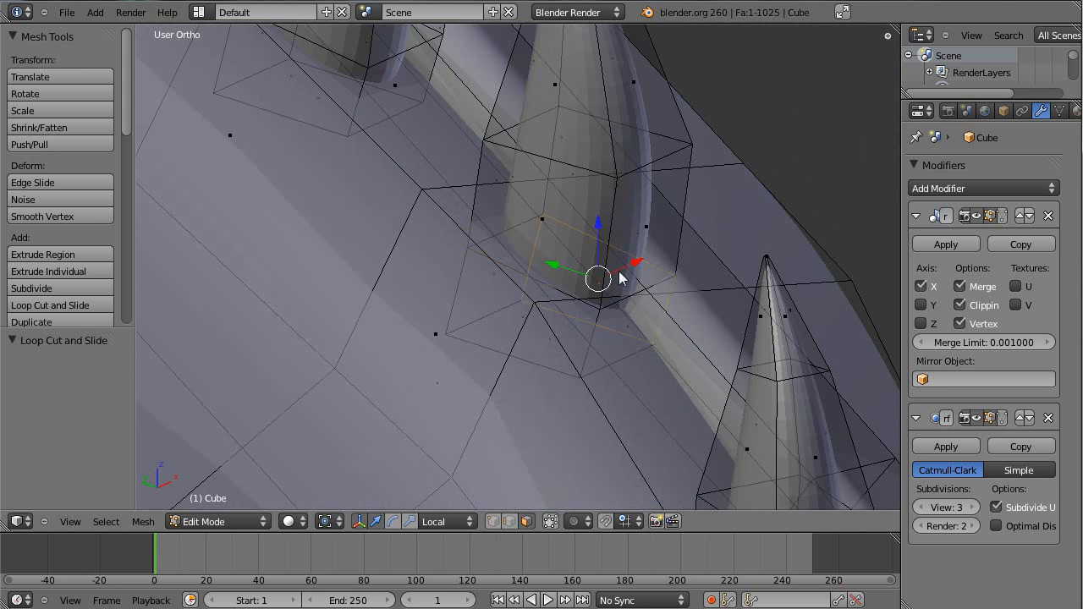
pyautogui.rightClick(648, 232)
pyautogui.moveTo(795, 243); pyautogui.dragTo(694, 233, button='middle')
pyautogui.scroll(-4, 693, 232)
pyautogui.press('a')
# Add a lengthwise loop cut to the protruding outer strip of the mouth-floor surface and slide it inward against the jaw wall
pyautogui.hotkey('ctrl', 'r')
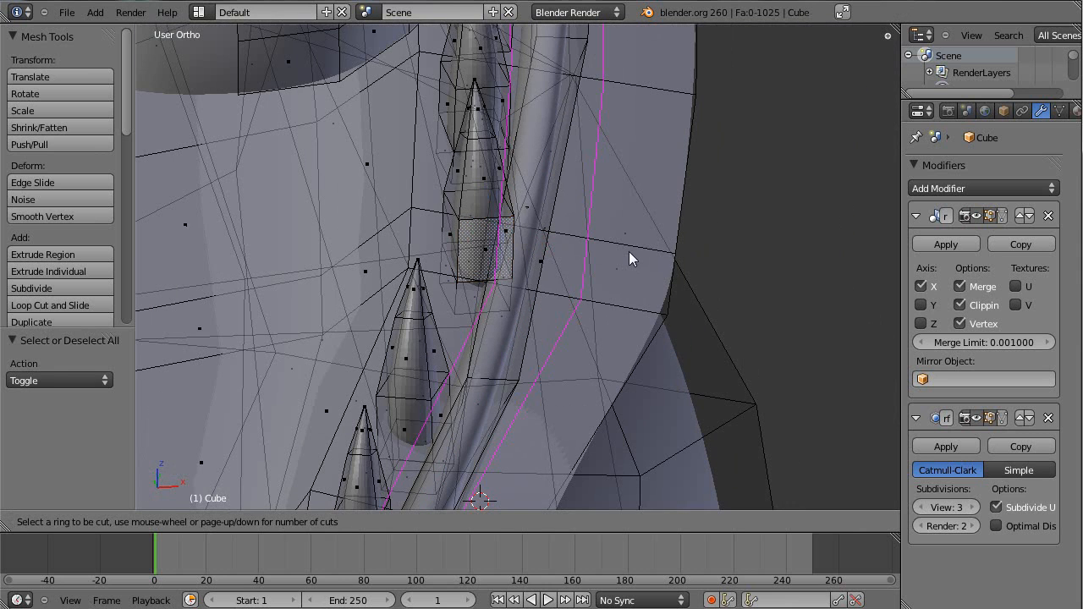
pyautogui.press('Escape')
pyautogui.keyDown('shift'); pyautogui.moveTo(643, 382); pyautogui.dragTo(686, 223, button='middle'); pyautogui.keyUp('shift')
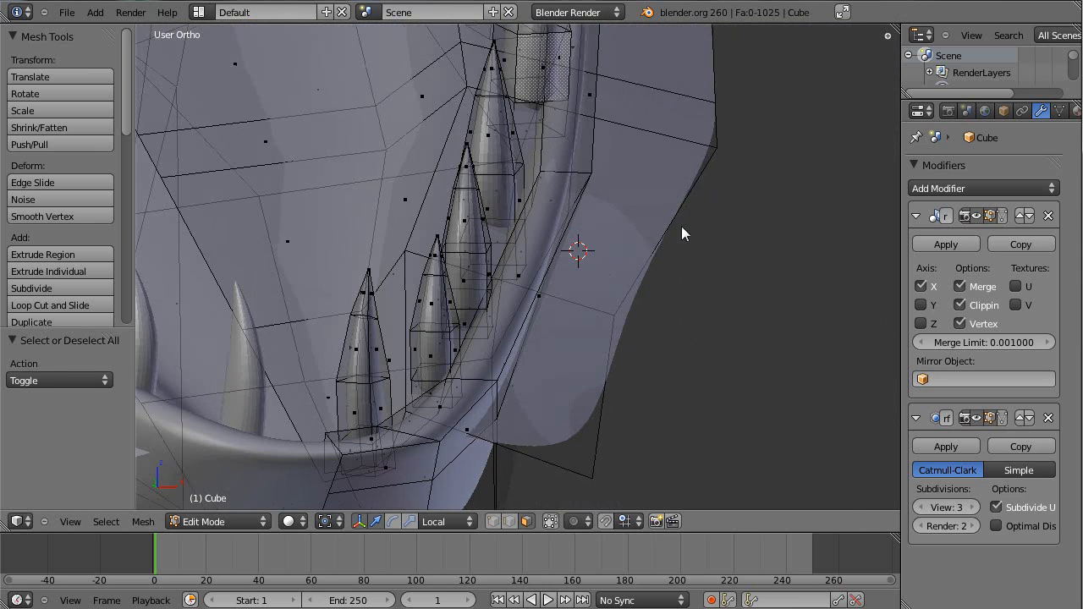
pyautogui.hotkey('ctrl', 'r')
pyautogui.click(562, 473)
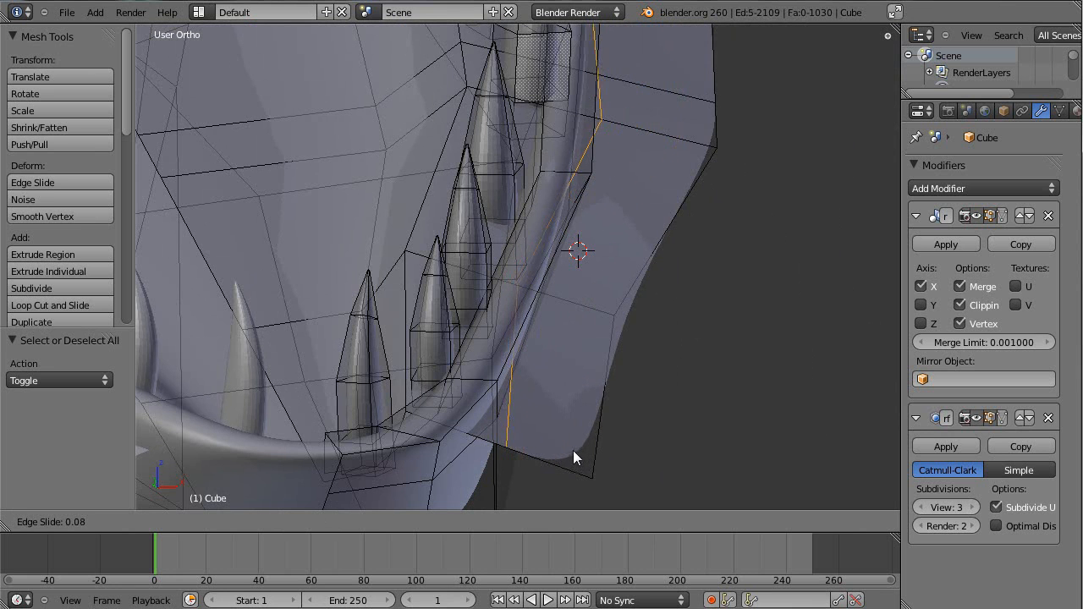
pyautogui.click(496, 454)
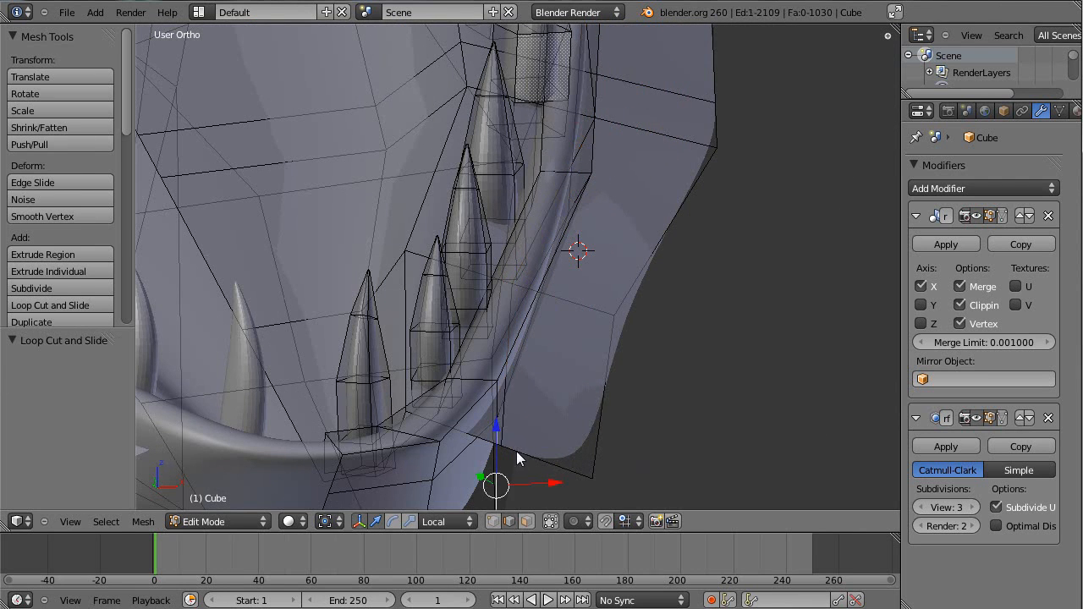
# Switch to vertex selection and move the front end vertex of the new loop inward into the jaw's lip
pyautogui.press('Tab')
pyautogui.hotkey('ctrl', 'Tab')
pyautogui.hotkey('ctrl', 'Tab')
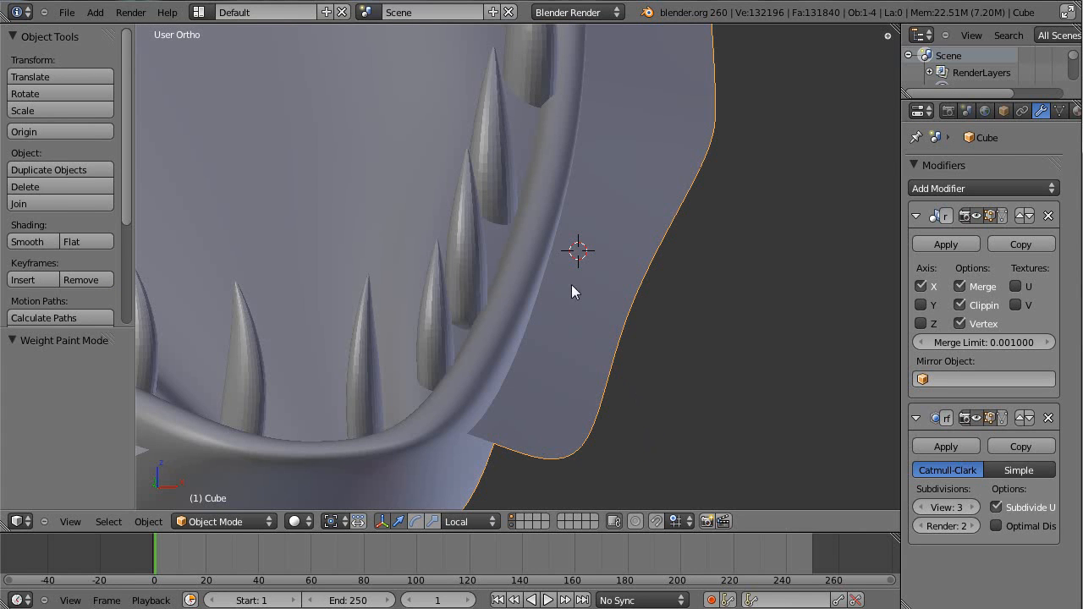
pyautogui.press('Tab')
pyautogui.hotkey('ctrl', 'Tab')
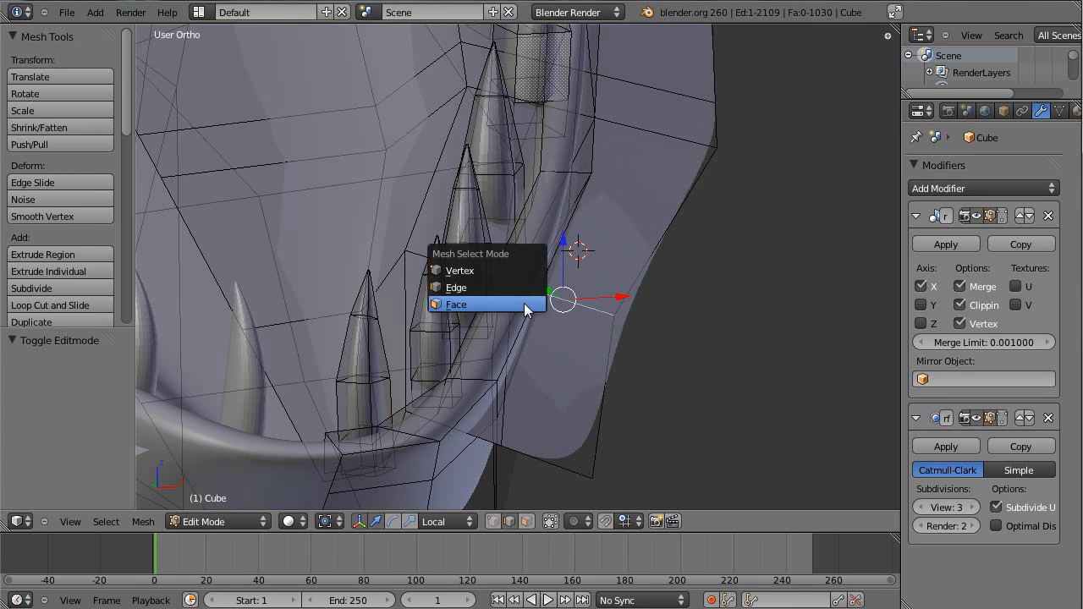
pyautogui.click(507, 273)
pyautogui.rightClick(507, 442)
pyautogui.moveTo(512, 446); pyautogui.dragTo(586, 433, button='middle')
pyautogui.press('g')
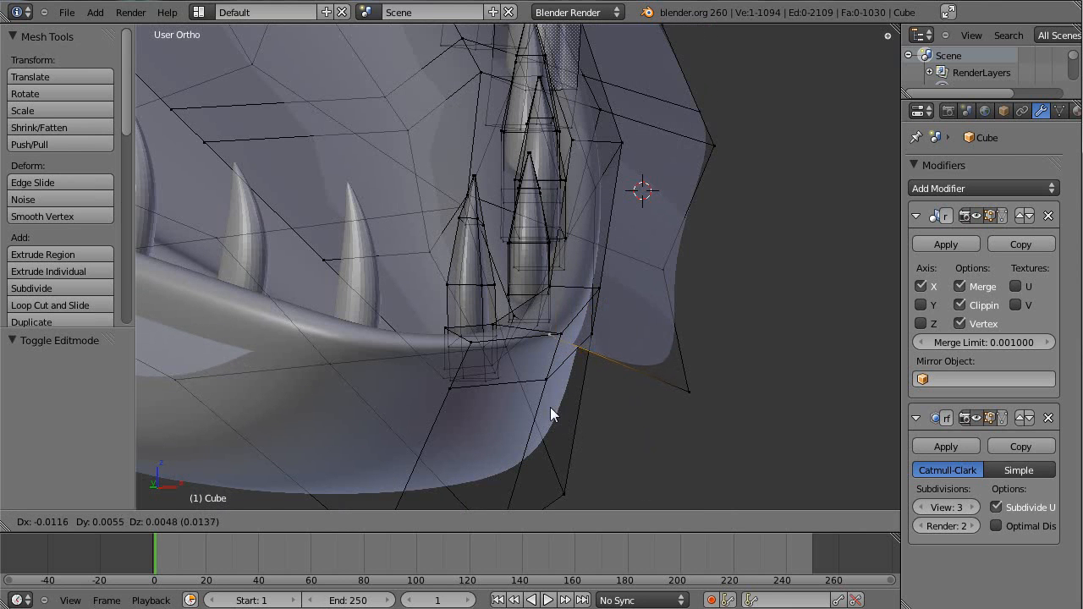
pyautogui.click(552, 408)
# Delete the outermost edge loop of the mouth-floor surface that sticks out beyond the jaw wall
pyautogui.moveTo(564, 357); pyautogui.dragTo(692, 404, button='middle')
pyautogui.keyDown('shift'); pyautogui.moveTo(712, 347); pyautogui.dragTo(551, 293, button='middle'); pyautogui.keyUp('shift')
pyautogui.keyDown('alt'); pyautogui.rightClick(577, 196); pyautogui.keyUp('alt')
pyautogui.scroll(-4, 713, 277)
pyautogui.press('x')
pyautogui.click(695, 275)
pyautogui.moveTo(684, 271); pyautogui.dragTo(594, 237, button='middle')
pyautogui.press('Tab')
pyautogui.press('Tab')
# Move the two outer border vertices beside the tooth -0.005422 along local X
pyautogui.scroll(4, 593, 245)
pyautogui.moveTo(582, 333)
pyautogui.mouseDown(button='middle')
pyautogui.moveTo(563, 376)
pyautogui.moveTo(575, 322)
pyautogui.mouseUp(button='middle')
pyautogui.rightClick(575, 323)
pyautogui.keyDown('shift'); pyautogui.rightClick(610, 227); pyautogui.keyUp('shift')
pyautogui.press('g')
pyautogui.press('x')
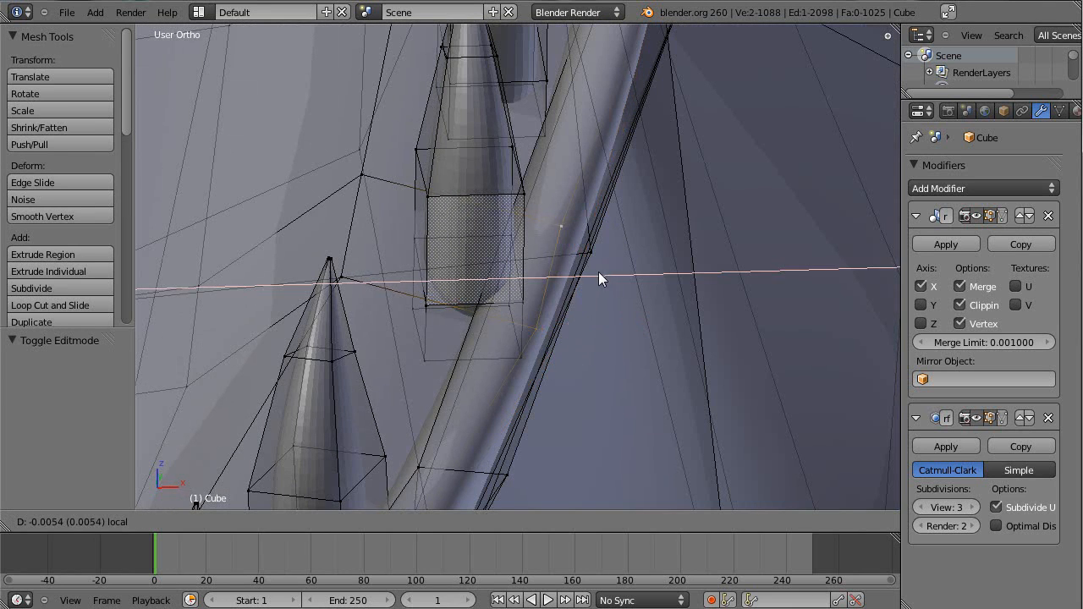
pyautogui.click(598, 271)
# Move the two inner floor vertices beside the same tooth along local X toward it and adjust their position freely
pyautogui.rightClick(361, 174)
pyautogui.keyDown('shift'); pyautogui.rightClick(340, 286); pyautogui.keyUp('shift')
pyautogui.press('g')
pyautogui.press('x')
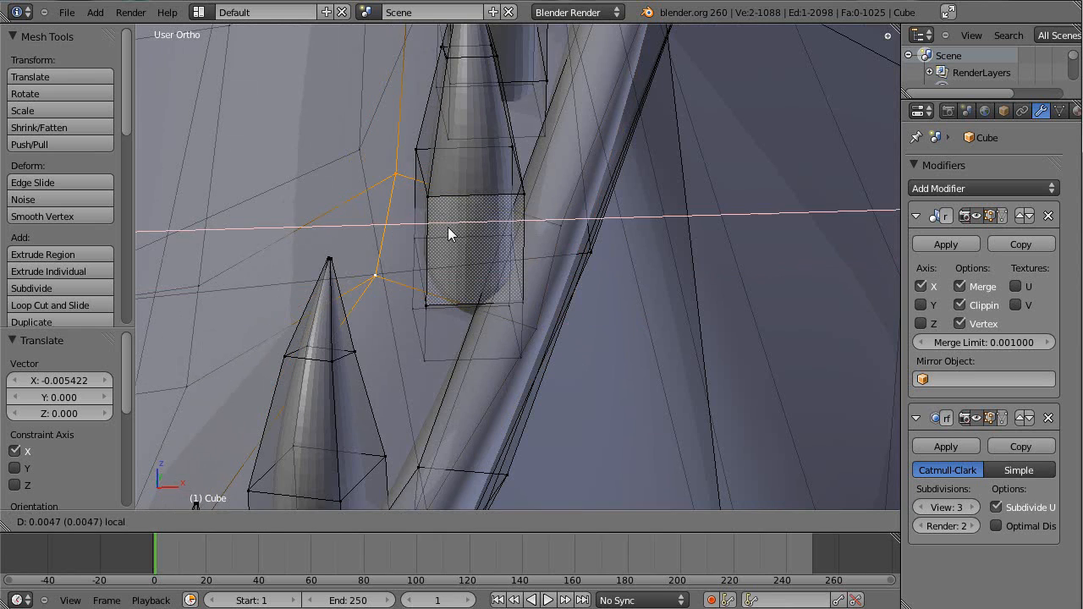
pyautogui.click(458, 224)
pyautogui.moveTo(452, 247); pyautogui.dragTo(575, 338, button='middle')
pyautogui.press('g')
pyautogui.click(458, 294)
# Move the inner and outer vertices at one end of the tooth's base along local Y
pyautogui.press('a')
pyautogui.rightClick(567, 341)
pyautogui.keyDown('shift'); pyautogui.rightClick(483, 222); pyautogui.keyUp('shift')
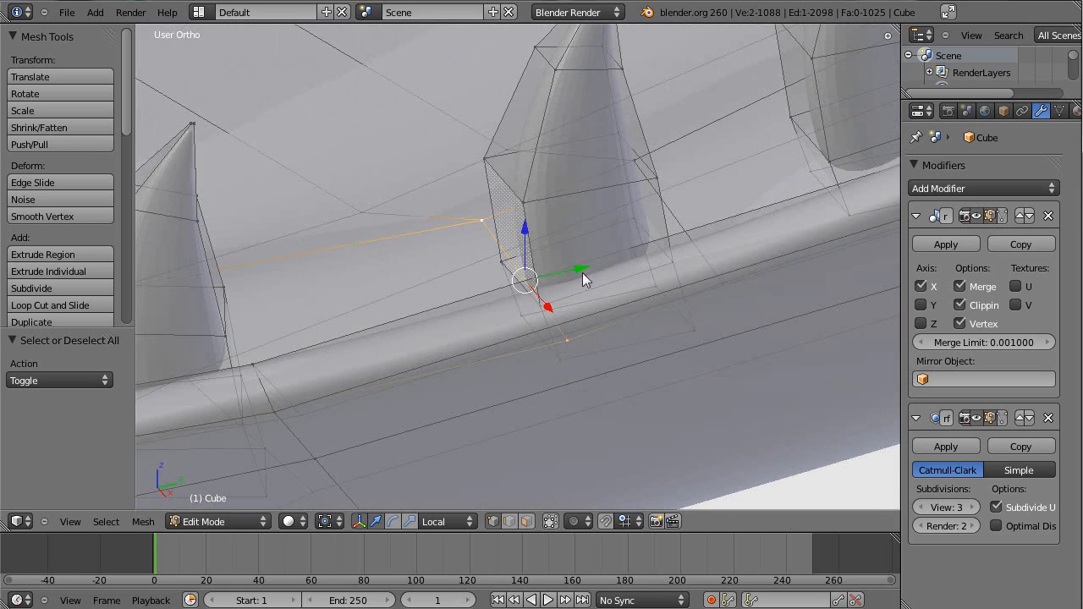
pyautogui.moveTo(571, 269); pyautogui.dragTo(539, 283)
pyautogui.press('a')
pyautogui.moveTo(540, 283); pyautogui.dragTo(617, 285, button='middle')
# Extrude the mouth-floor face under the tooth upward as a gum and shift it to fit around the tooth's base
pyautogui.hotkey('ctrl', 'Tab')
pyautogui.click(499, 310)
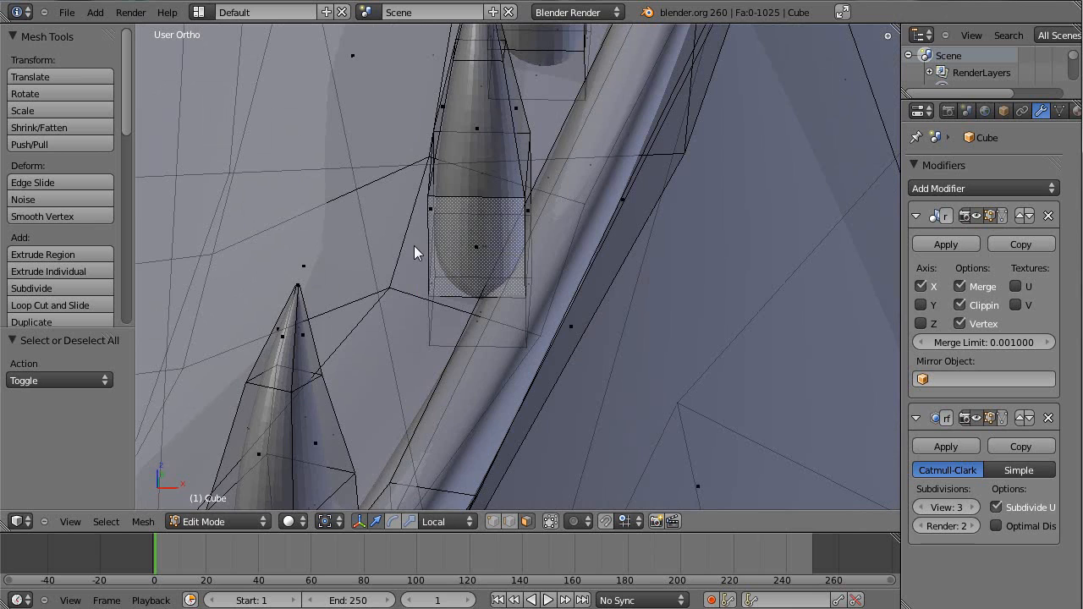
pyautogui.rightClick(478, 254)
pyautogui.moveTo(483, 244); pyautogui.dragTo(631, 302, button='middle')
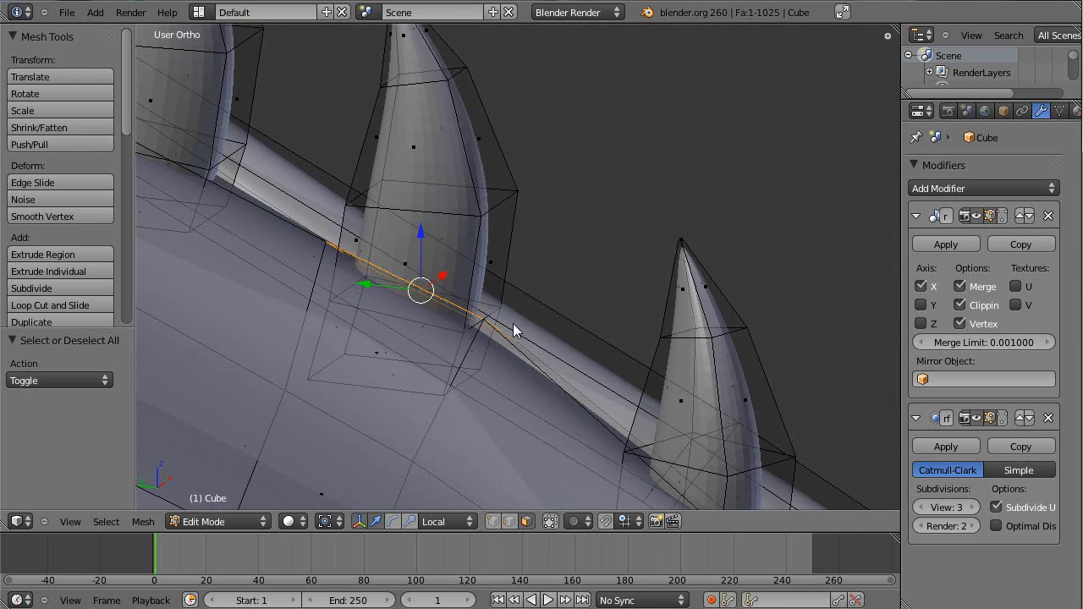
pyautogui.press('e')
pyautogui.click(558, 266)
pyautogui.moveTo(556, 268)
pyautogui.mouseDown(button='middle')
pyautogui.moveTo(459, 280)
pyautogui.moveTo(387, 258)
pyautogui.moveTo(394, 273)
pyautogui.moveTo(546, 269)
pyautogui.mouseUp(button='middle')
pyautogui.moveTo(553, 251); pyautogui.dragTo(485, 274)
pyautogui.moveTo(485, 268); pyautogui.dragTo(555, 271, button='middle')
pyautogui.press('g')
pyautogui.click(523, 232)
pyautogui.press('a')
# Examine the extruded gum and the tooth row in object mode, both close up and from farther away
pyautogui.moveTo(524, 232); pyautogui.dragTo(415, 261, button='middle')
pyautogui.press('Tab')
pyautogui.scroll(-2, 414, 261)
pyautogui.moveTo(580, 234); pyautogui.dragTo(613, 253, button='middle')
pyautogui.scroll(-5, 526, 216)
pyautogui.scroll(2, 520, 222)
pyautogui.scroll(-3, 576, 292)
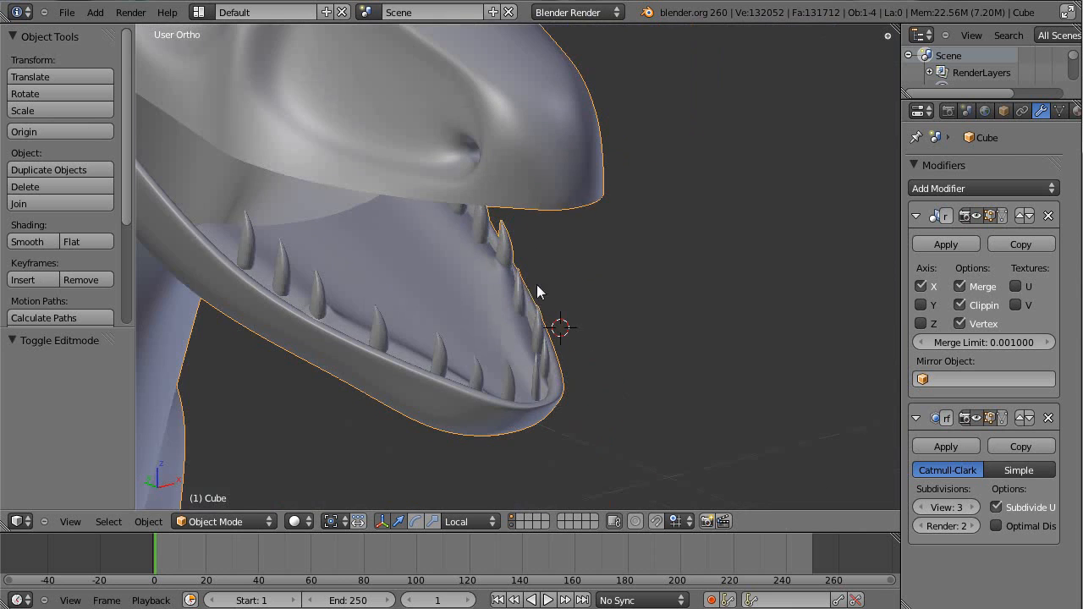
pyautogui.scroll(8, 573, 295)
pyautogui.scroll(-12, 459, 311)
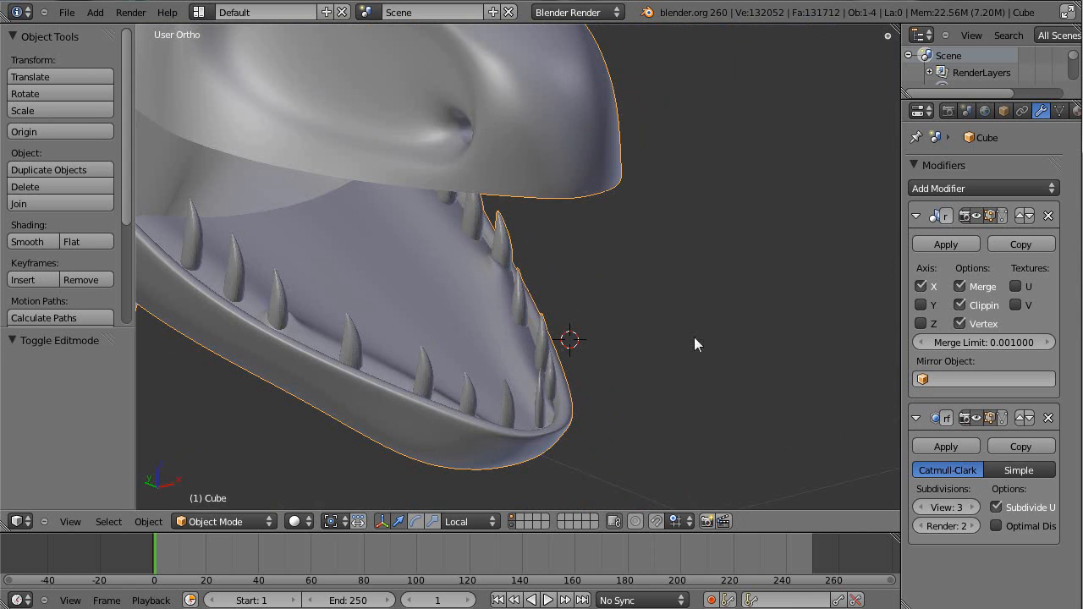
pyautogui.scroll(-3, 643, 372)
pyautogui.scroll(9, 633, 370)
pyautogui.scroll(-3, 519, 315)
# Try a loop cut around the extruded gum and enlarge it evenly, then undo the change
pyautogui.press('Tab')
pyautogui.scroll(8, 505, 335)
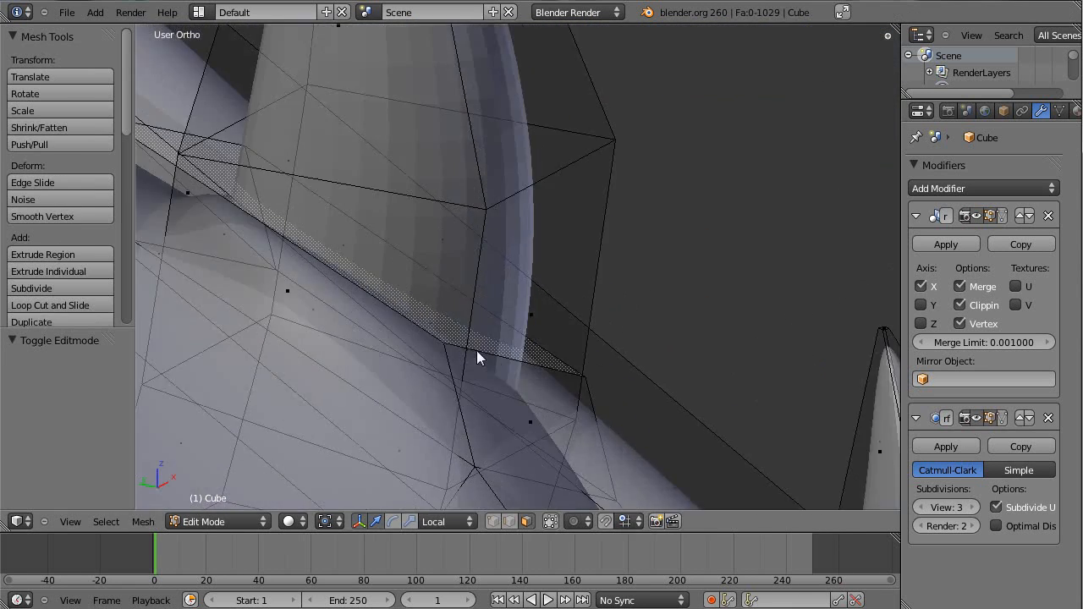
pyautogui.scroll(-3, 480, 350)
pyautogui.hotkey('ctrl', 'r')
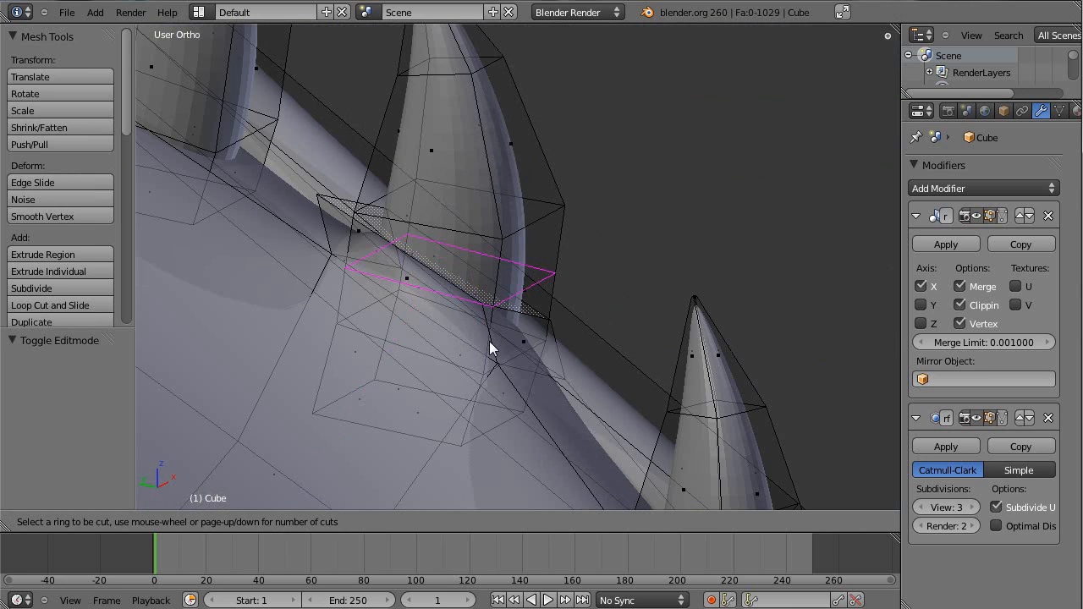
pyautogui.click(496, 345)
pyautogui.rightClick(504, 339)
pyautogui.press('s')
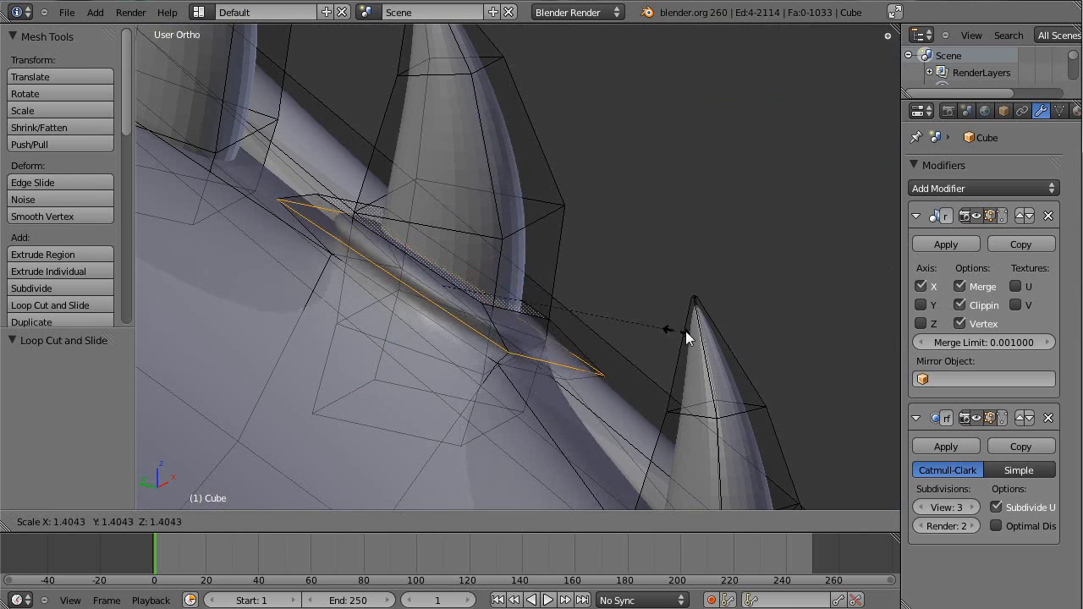
pyautogui.click(662, 328)
pyautogui.scroll(-3, 584, 326)
pyautogui.moveTo(558, 326); pyautogui.dragTo(495, 287, button='middle')
pyautogui.press('Tab')
pyautogui.hotkey('ctrl', 'z')
# Examine the lower jaw, tooth row and mouth-floor mesh from several angles in object and edit mode
pyautogui.moveTo(477, 326); pyautogui.dragTo(444, 283, button='middle')
pyautogui.scroll(-7, 483, 288)
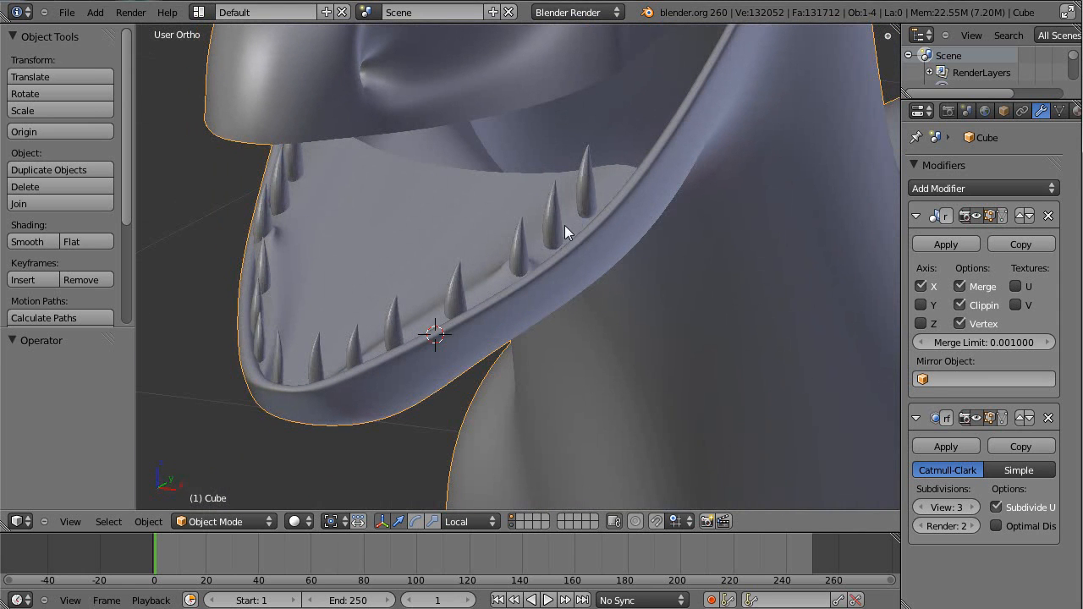
pyautogui.moveTo(449, 245); pyautogui.dragTo(445, 219, button='middle')
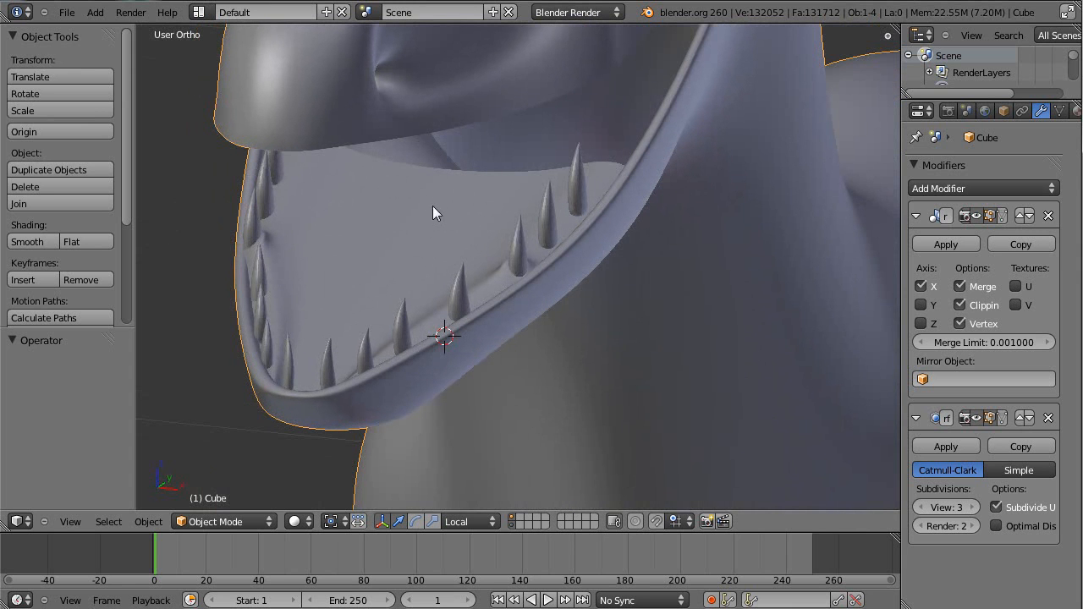
pyautogui.moveTo(647, 268); pyautogui.dragTo(563, 282, button='middle')
pyautogui.press('Tab')
pyautogui.press('a')
pyautogui.moveTo(475, 218); pyautogui.dragTo(500, 239, button='middle')
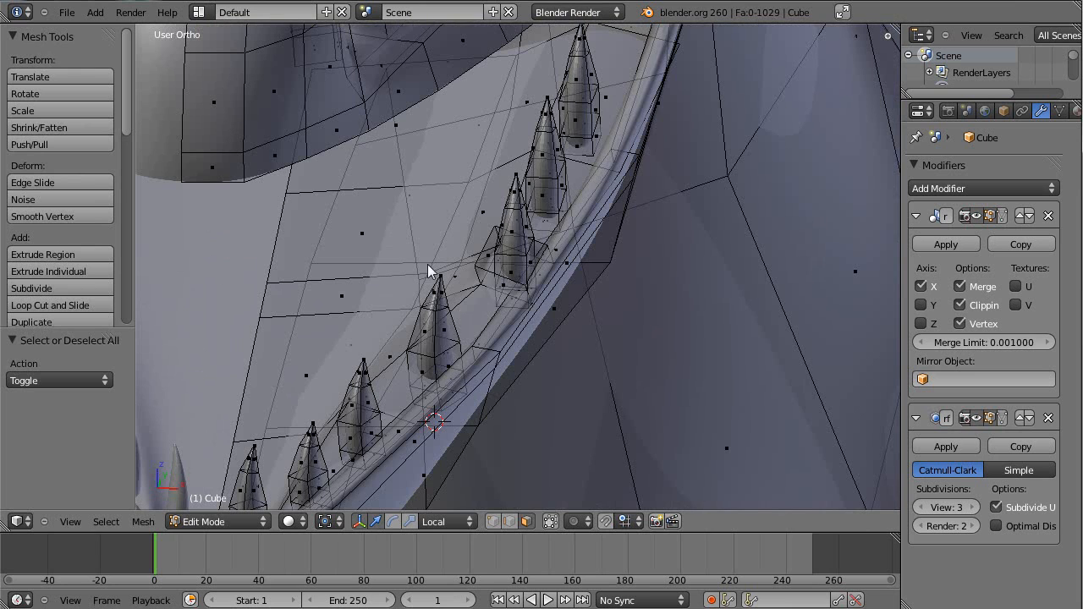
pyautogui.moveTo(340, 274); pyautogui.dragTo(345, 292, button='middle')
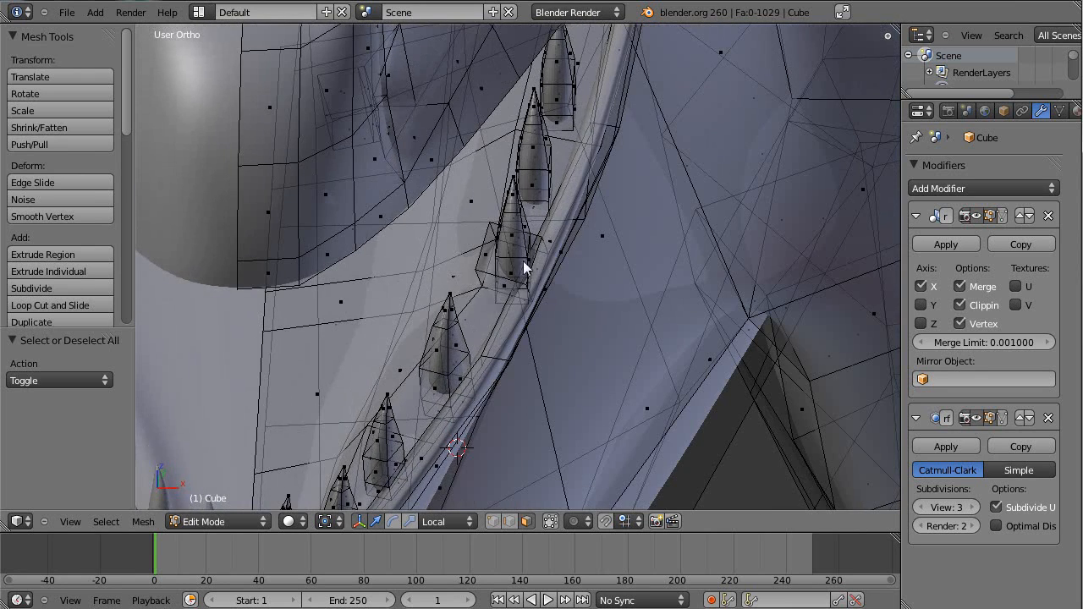
pyautogui.moveTo(380, 389); pyautogui.dragTo(303, 274, button='middle')
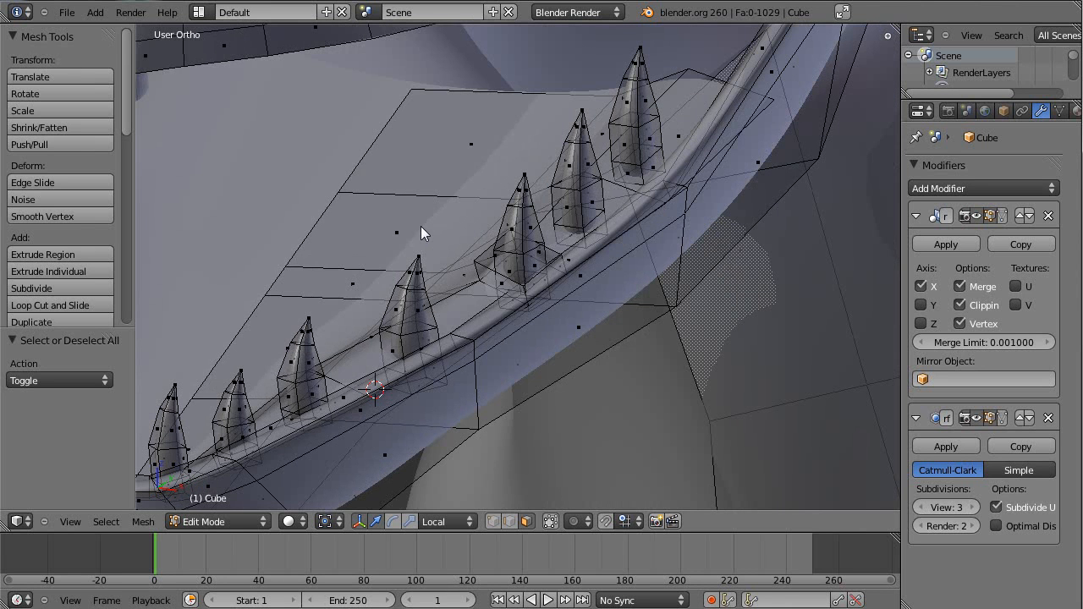
# Select the entire linked mouth-floor surface and try moving it
pyautogui.press('l')
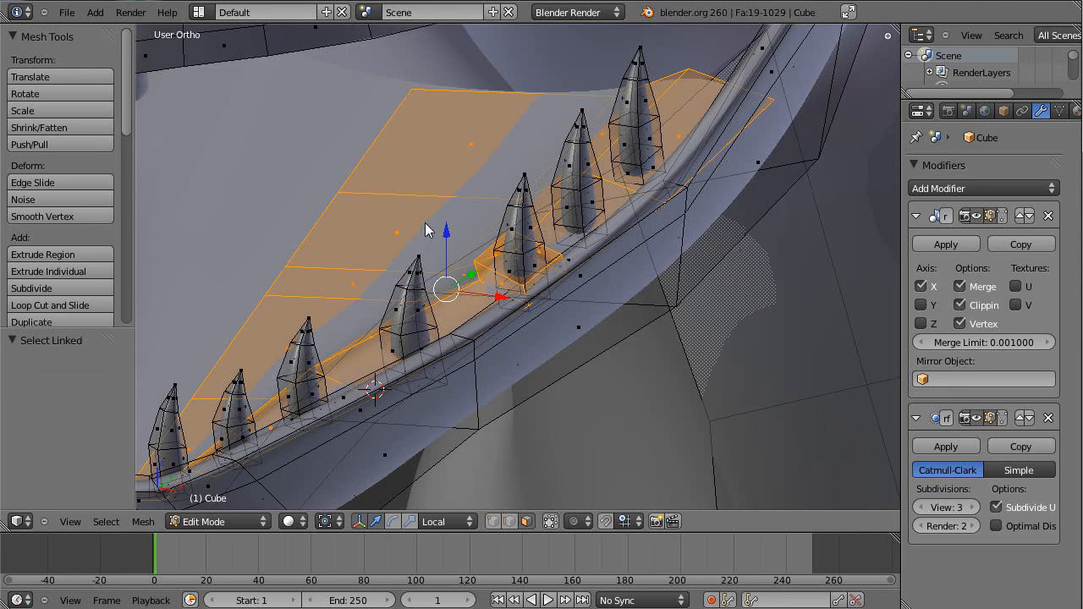
pyautogui.press('g')
pyautogui.click(554, 227)
pyautogui.keyDown('shift'); pyautogui.moveTo(434, 221); pyautogui.dragTo(494, 245, button='middle'); pyautogui.keyUp('shift')
pyautogui.moveTo(457, 297)
pyautogui.keyDown('shift'); pyautogui.mouseDown(button='middle')
pyautogui.moveTo(375, 401)
pyautogui.moveTo(539, 250)
pyautogui.moveTo(486, 240)
pyautogui.moveTo(458, 220)
pyautogui.moveTo(459, 189)
pyautogui.mouseUp(button='middle'); pyautogui.keyUp('shift')
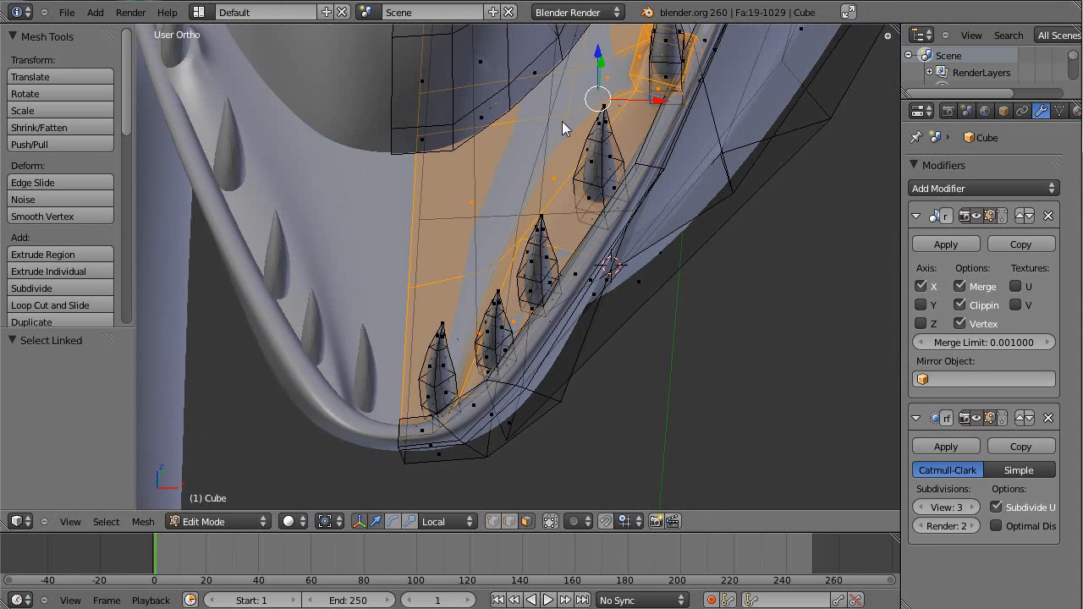
# Deselect the mouth-floor surface and examine the lower jaw and tooth row from several angles
pyautogui.moveTo(563, 121); pyautogui.dragTo(452, 234, button='middle')
pyautogui.press('Tab')
pyautogui.press('Tab')
pyautogui.moveTo(552, 328); pyautogui.dragTo(550, 180, button='middle')
pyautogui.press('a')
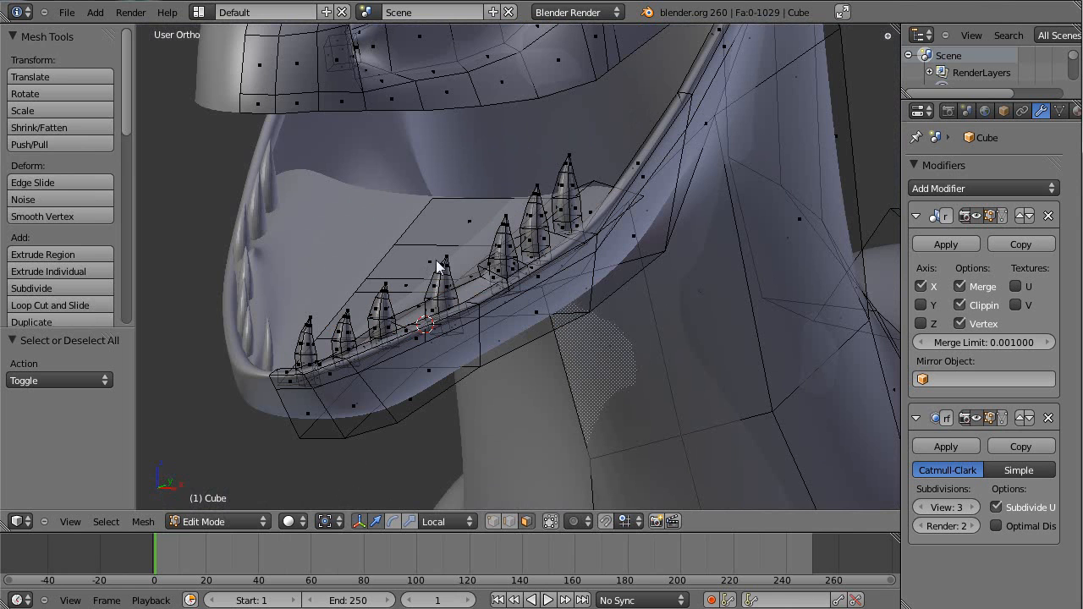
pyautogui.moveTo(616, 197); pyautogui.dragTo(367, 261, button='middle')
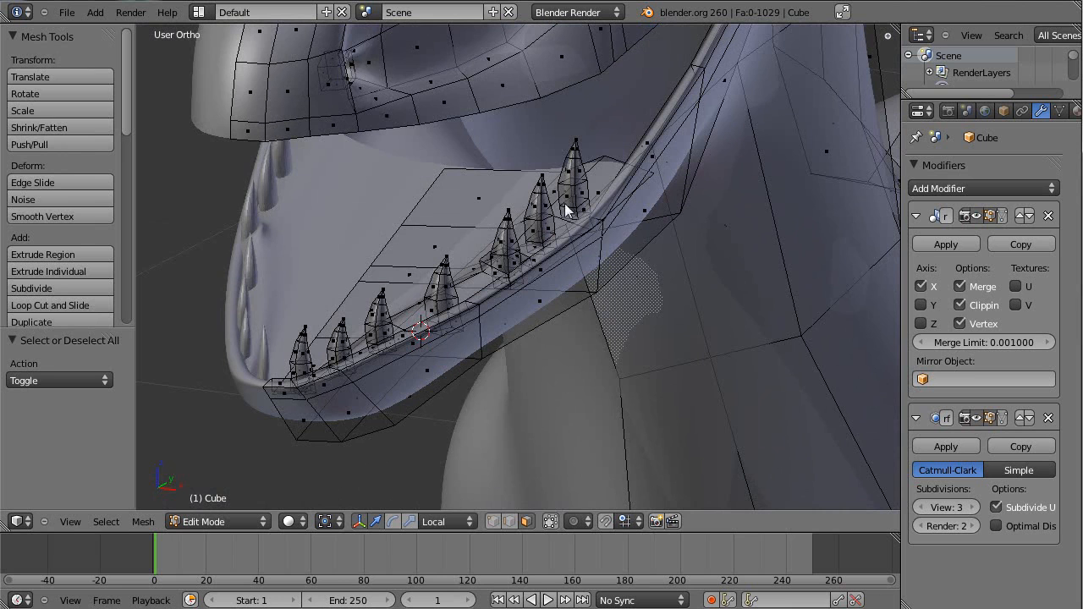
pyautogui.moveTo(596, 167); pyautogui.dragTo(590, 252, button='middle')
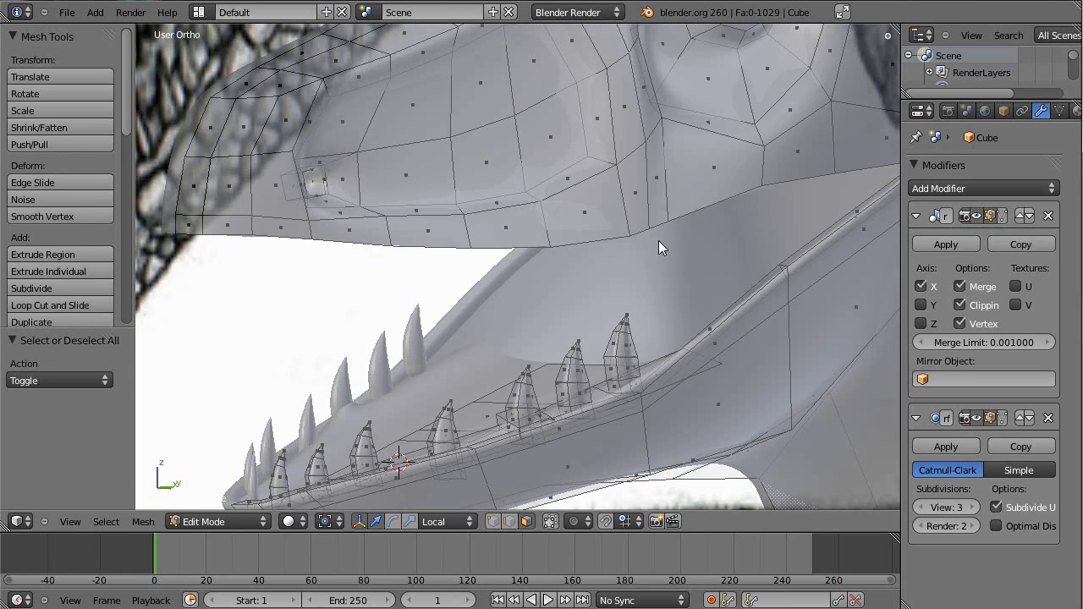
pyautogui.press('Tab')
pyautogui.press('Tab')
pyautogui.scroll(-3, 684, 296)
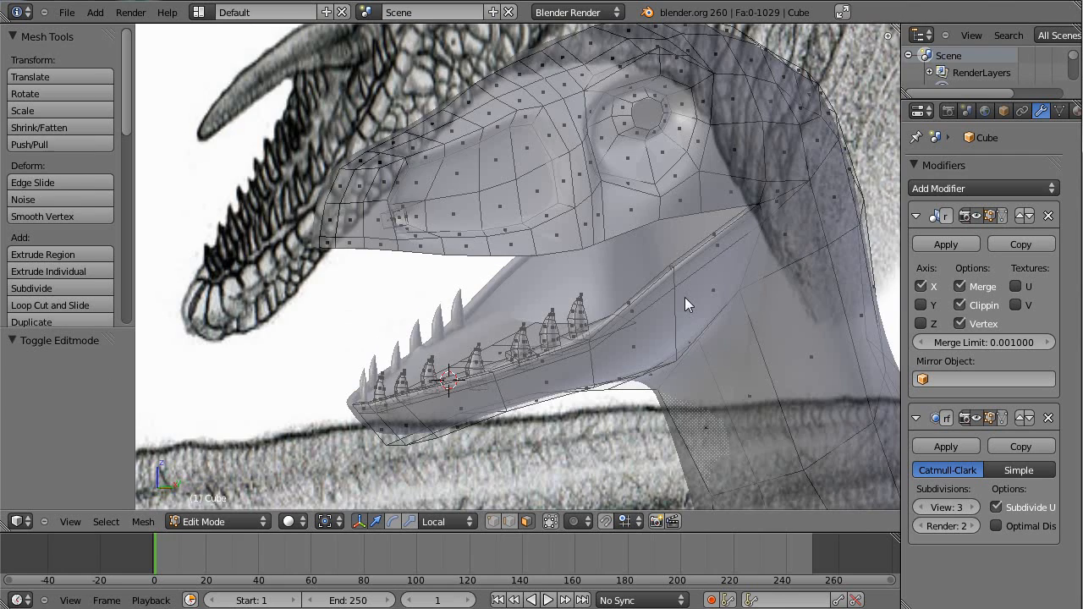
# Switch to edge selection in the right side view and select the edge loop along the upper lip
pyautogui.press('KP_3')
pyautogui.scroll(8, 683, 259)
pyautogui.press('Tab')
pyautogui.press('Tab')
pyautogui.scroll(-3, 602, 245)
pyautogui.rightClick(492, 238)
pyautogui.keyDown('alt'); pyautogui.rightClick(490, 240); pyautogui.keyUp('alt')
pyautogui.hotkey('ctrl', 'Tab')
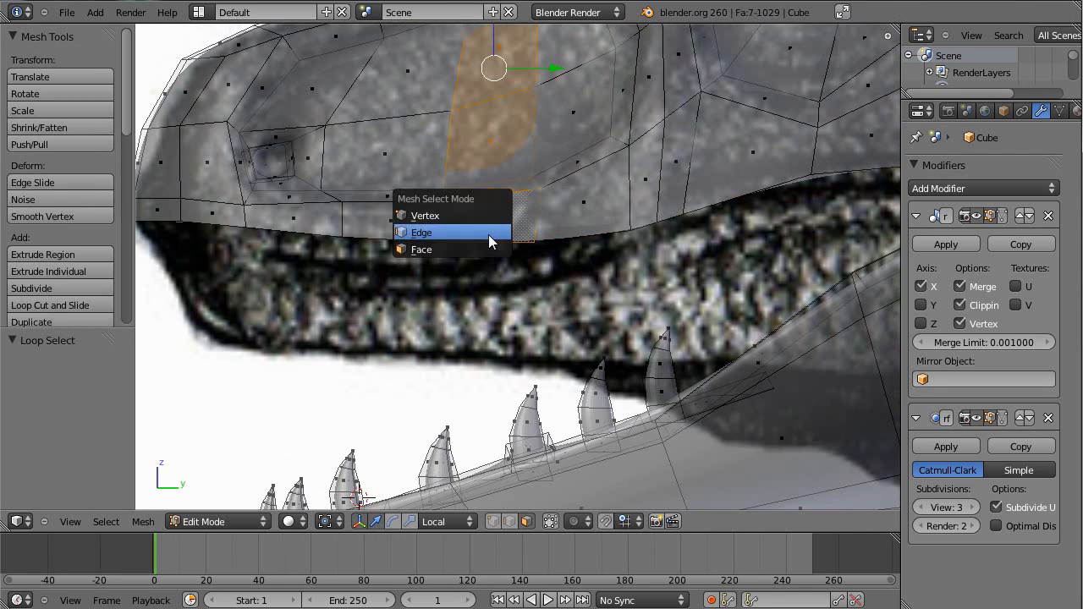
pyautogui.click(488, 234)
pyautogui.keyDown('alt'); pyautogui.rightClick(507, 258); pyautogui.keyUp('alt')
pyautogui.scroll(3, 558, 268)
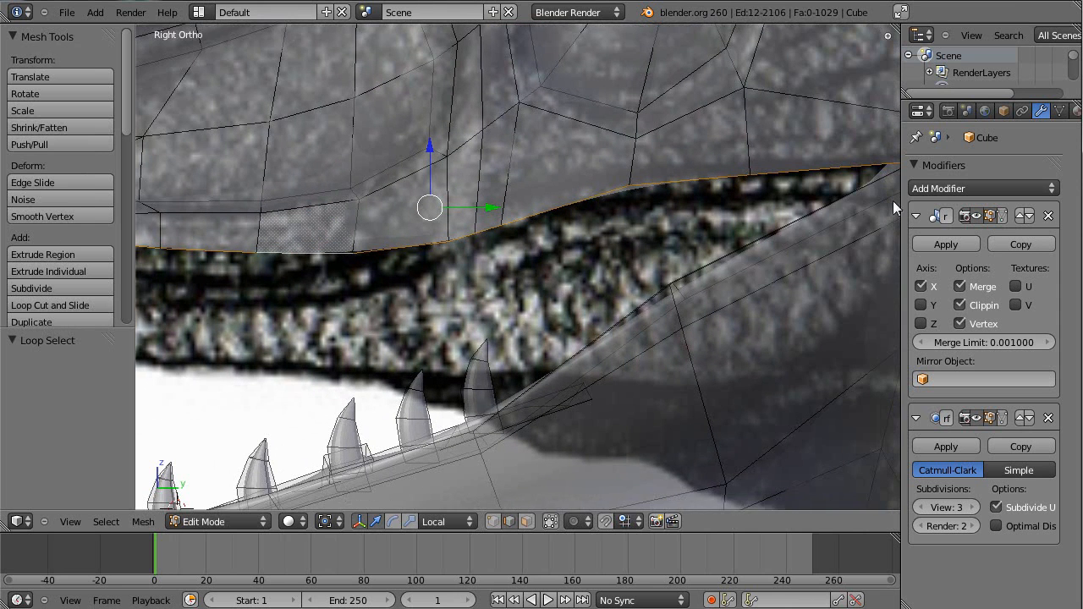
# Examine the upper lip up to the mouth corner and study the open-mouthed raptor reference drawing
pyautogui.keyDown('shift'); pyautogui.moveTo(635, 291); pyautogui.dragTo(447, 335, button='middle'); pyautogui.keyUp('shift')
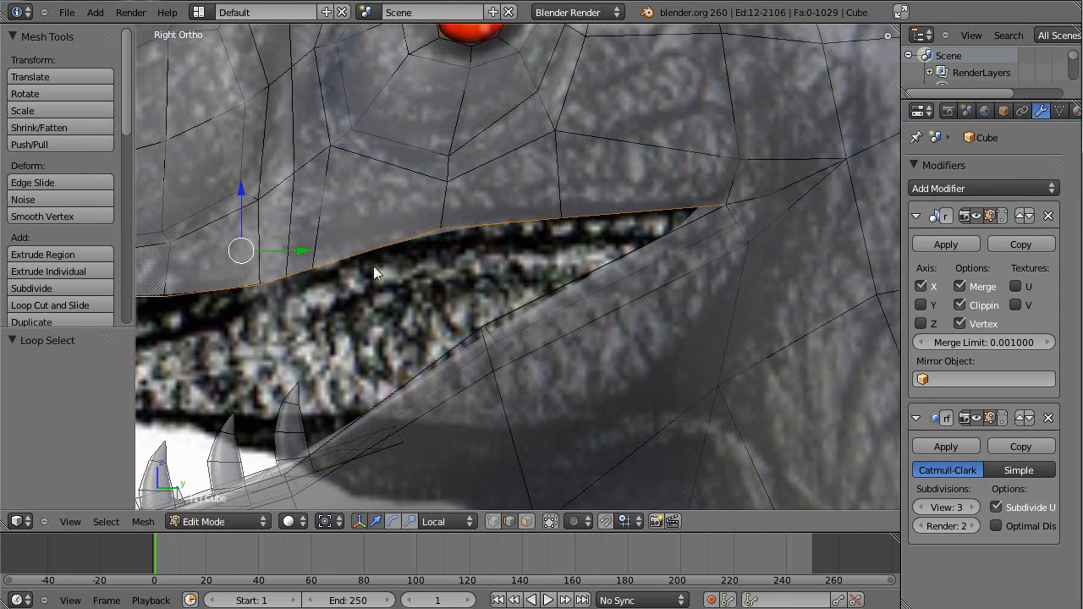
pyautogui.keyDown('shift'); pyautogui.moveTo(385, 276); pyautogui.dragTo(633, 172, button='middle'); pyautogui.keyUp('shift')
pyautogui.scroll(-7, 592, 191)
pyautogui.keyDown('shift'); pyautogui.moveTo(846, 161); pyautogui.dragTo(437, 280, button='middle'); pyautogui.keyUp('shift')
pyautogui.keyDown('shift'); pyautogui.moveTo(824, 304); pyautogui.dragTo(348, 142, button='middle'); pyautogui.keyUp('shift')
pyautogui.keyDown('shift'); pyautogui.moveTo(424, 75); pyautogui.dragTo(384, 201, button='middle'); pyautogui.keyUp('shift')
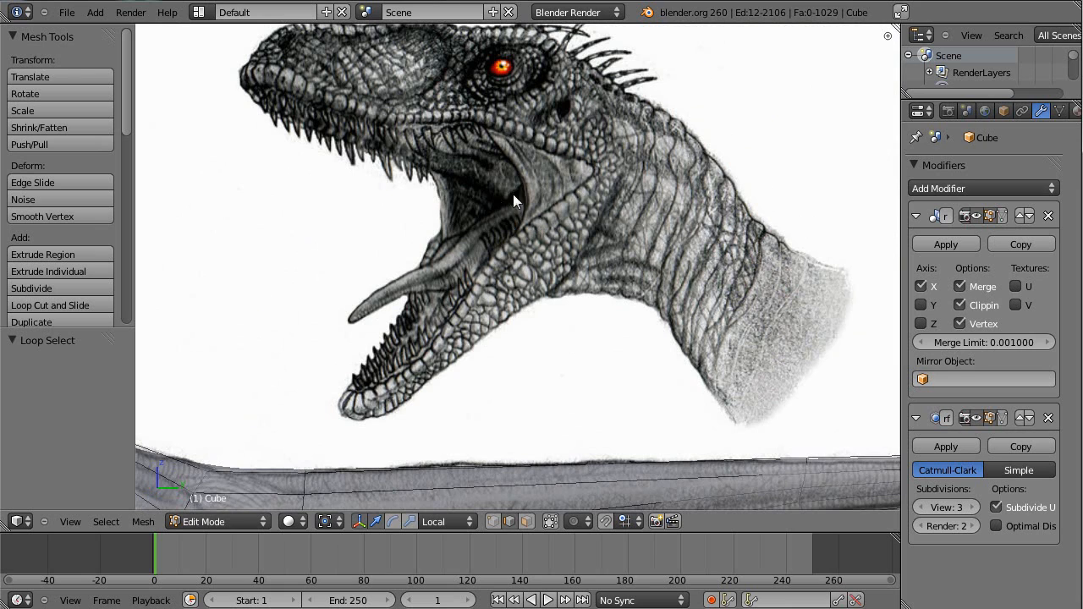
pyautogui.keyDown('shift'); pyautogui.moveTo(506, 193); pyautogui.dragTo(774, 144, button='middle'); pyautogui.keyUp('shift')
pyautogui.keyDown('shift'); pyautogui.moveTo(403, 261); pyautogui.dragTo(793, 163, button='middle'); pyautogui.keyUp('shift')
pyautogui.keyDown('shift'); pyautogui.moveTo(530, 237); pyautogui.dragTo(713, 200, button='middle'); pyautogui.keyUp('shift')
pyautogui.scroll(5, 573, 235)
pyautogui.keyDown('shift'); pyautogui.moveTo(507, 318); pyautogui.dragTo(743, 269, button='middle'); pyautogui.keyUp('shift')
pyautogui.scroll(2, 693, 298)
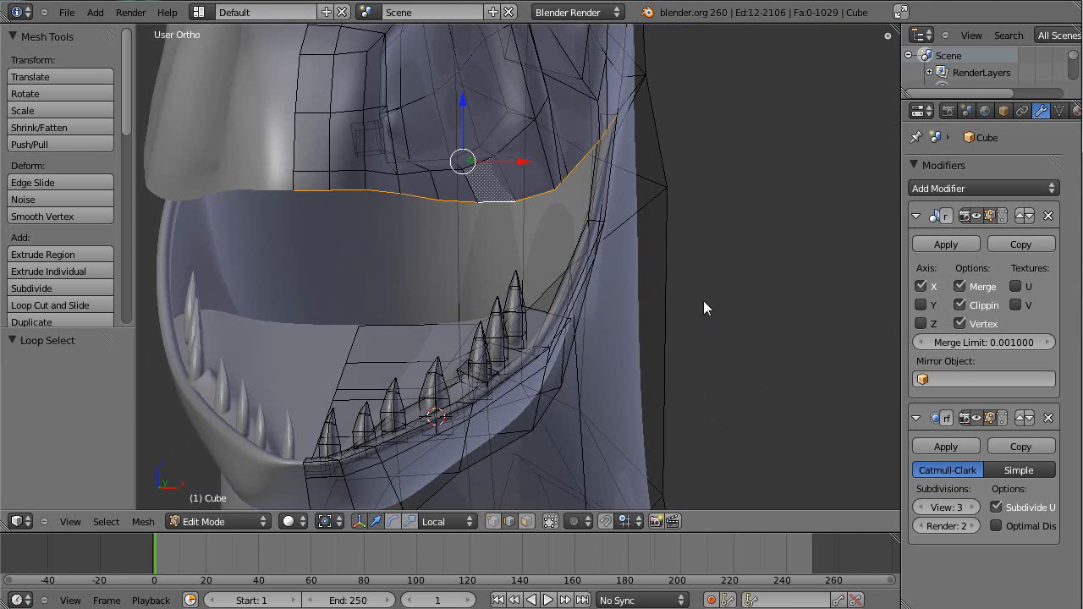
# Extrude the upper lip's edge loop slightly downward to form a narrow rim
pyautogui.press('g')
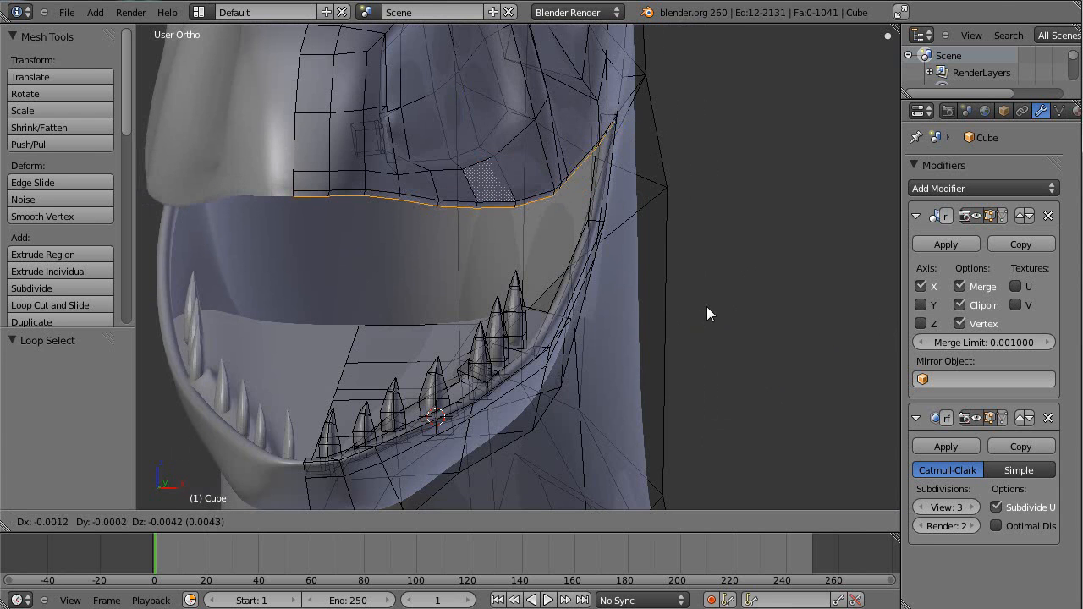
pyautogui.click(693, 315)
pyautogui.press('KP_3')
pyautogui.keyDown('shift'); pyautogui.moveTo(493, 191); pyautogui.dragTo(842, 271, button='middle'); pyautogui.keyUp('shift')
pyautogui.moveTo(727, 247); pyautogui.dragTo(736, 246)
pyautogui.moveTo(641, 287); pyautogui.dragTo(527, 382, button='middle')
pyautogui.moveTo(535, 378); pyautogui.dragTo(527, 372)
pyautogui.moveTo(527, 372); pyautogui.dragTo(727, 348, button='middle')
pyautogui.moveTo(498, 280); pyautogui.dragTo(482, 225, button='middle')
# Inspect the smoothed head with its extruded upper lip in object mode from several angles
pyautogui.press('Tab')
pyautogui.scroll(3, 540, 317)
pyautogui.scroll(-3, 461, 278)
pyautogui.scroll(-3, 458, 290)
pyautogui.moveTo(365, 290); pyautogui.dragTo(457, 274, button='middle')
pyautogui.moveTo(561, 256); pyautogui.dragTo(339, 410, button='middle')
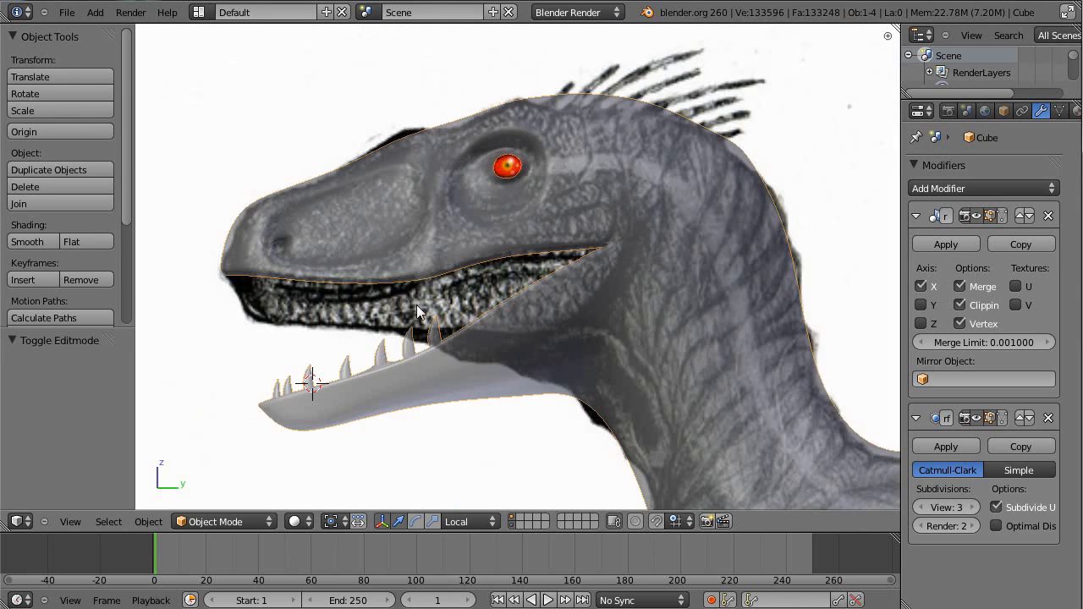
# Hide the layer holding the reference images and return the raptor mesh to edit mode
pyautogui.keyDown('ctrl'); pyautogui.moveTo(417, 305); pyautogui.dragTo(527, 296, button='middle'); pyautogui.keyUp('ctrl')
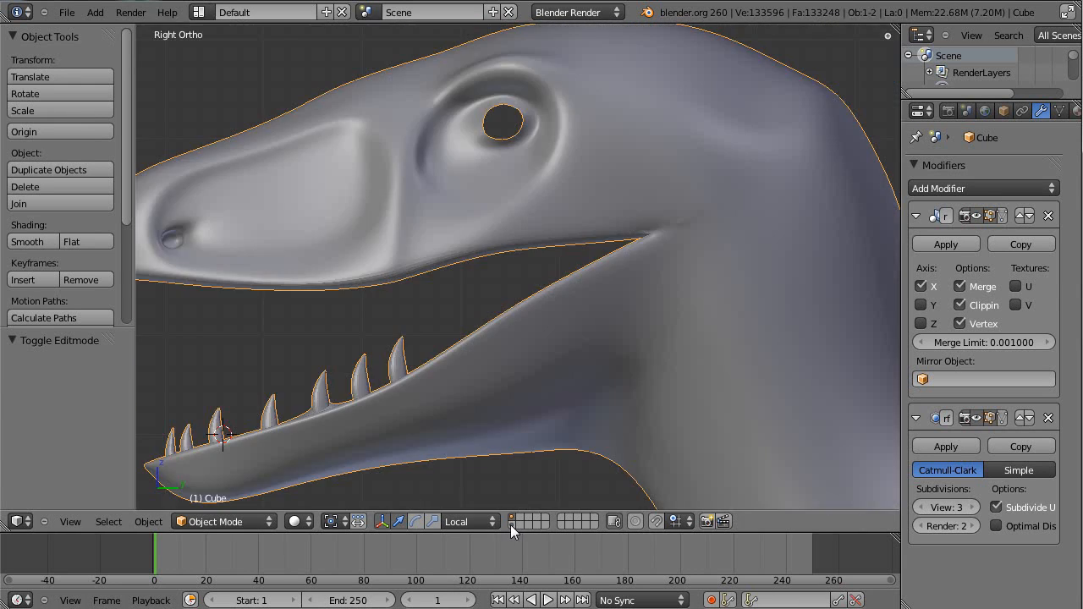
pyautogui.scroll(5, 581, 231)
pyautogui.scroll(-4, 567, 247)
pyautogui.press('Tab')
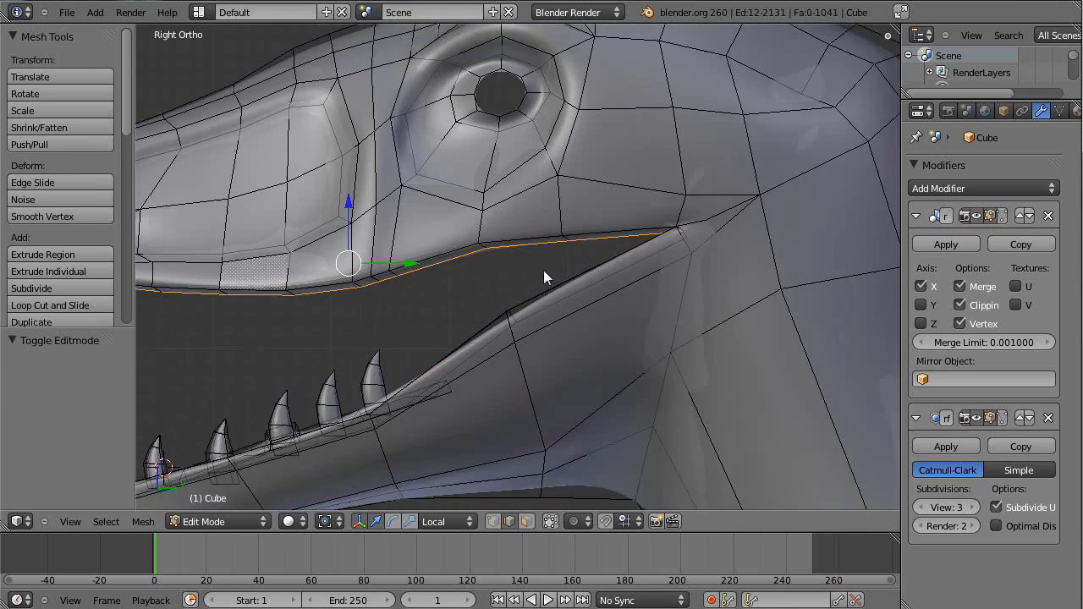
# Select the entire raptor mesh and apply smooth shading to it
pyautogui.scroll(4, 540, 275)
pyautogui.press('a')
pyautogui.scroll(-5, 626, 300)
pyautogui.press('a')
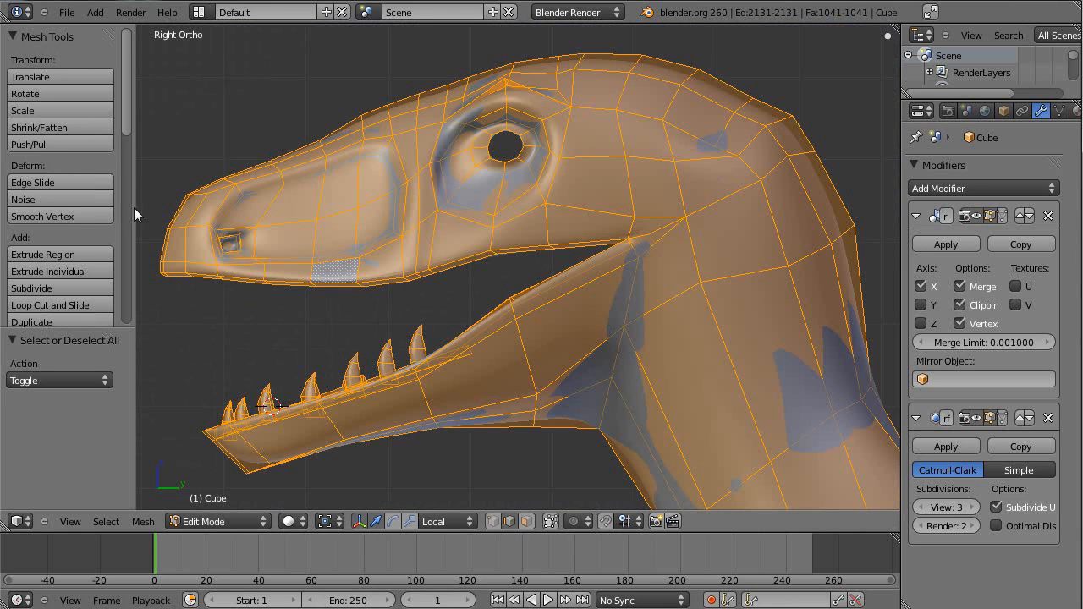
pyautogui.scroll(-8, 60, 169)
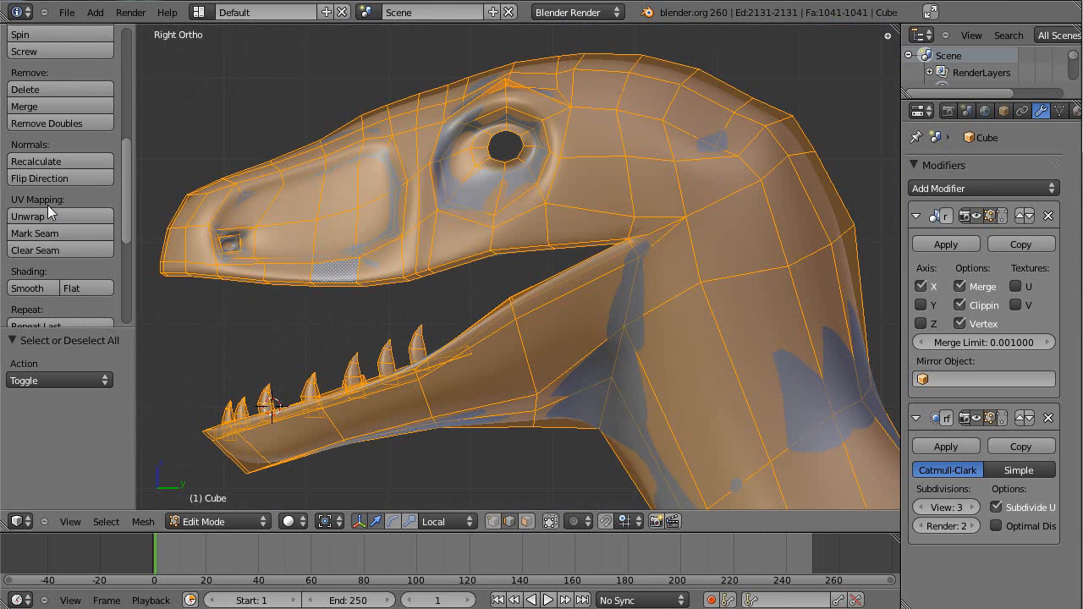
pyautogui.scroll(-4, 51, 228)
pyautogui.click(32, 153)
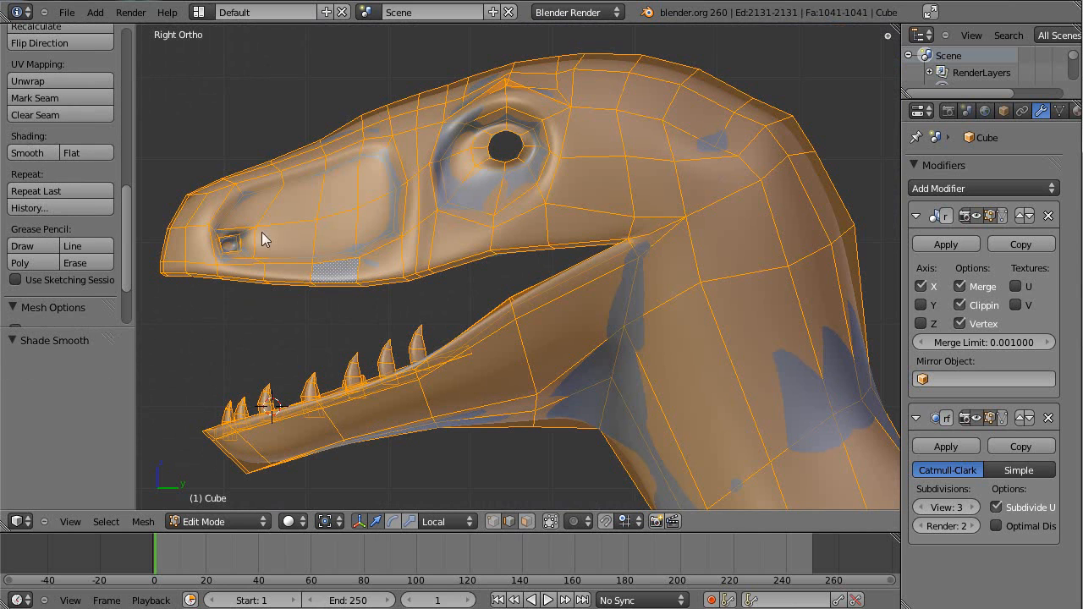
# Deselect everything and examine the mouth corner and upper lip from the side and front
pyautogui.press('a')
pyautogui.scroll(8, 569, 297)
pyautogui.scroll(-6, 486, 230)
pyautogui.scroll(-2, 433, 221)
pyautogui.moveTo(435, 220); pyautogui.dragTo(460, 234, button='middle')
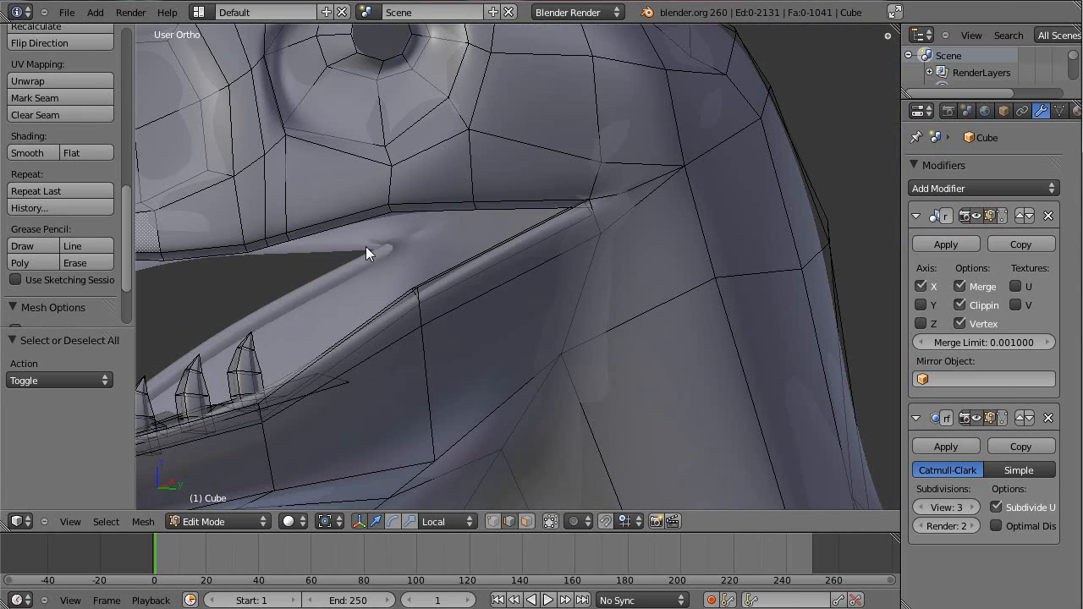
pyautogui.moveTo(460, 197); pyautogui.dragTo(560, 203, button='middle')
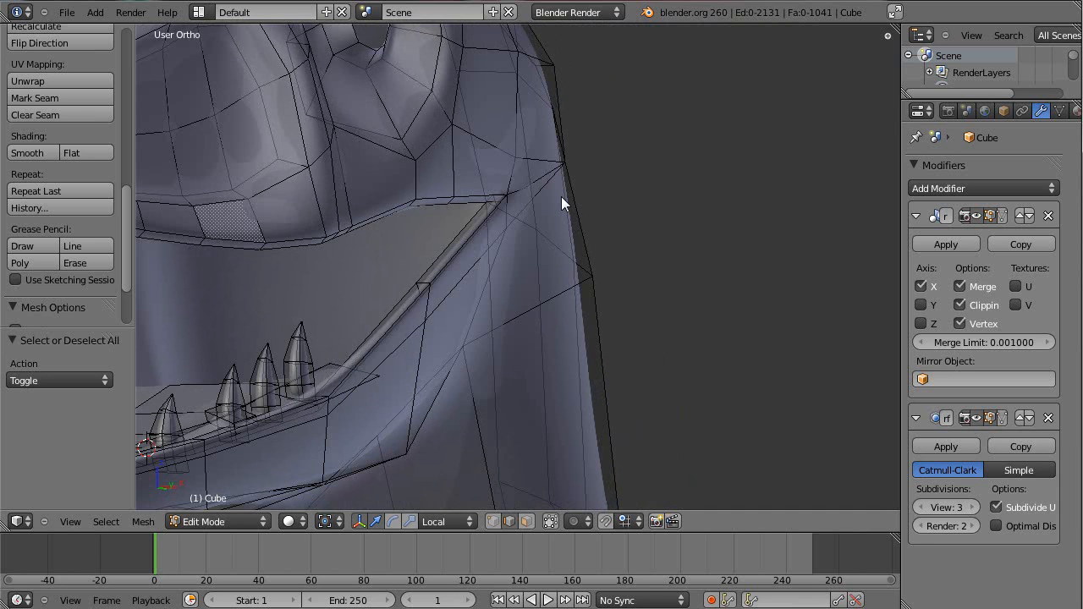
pyautogui.press('KP_3')
pyautogui.scroll(-2, 550, 292)
pyautogui.scroll(2, 519, 389)
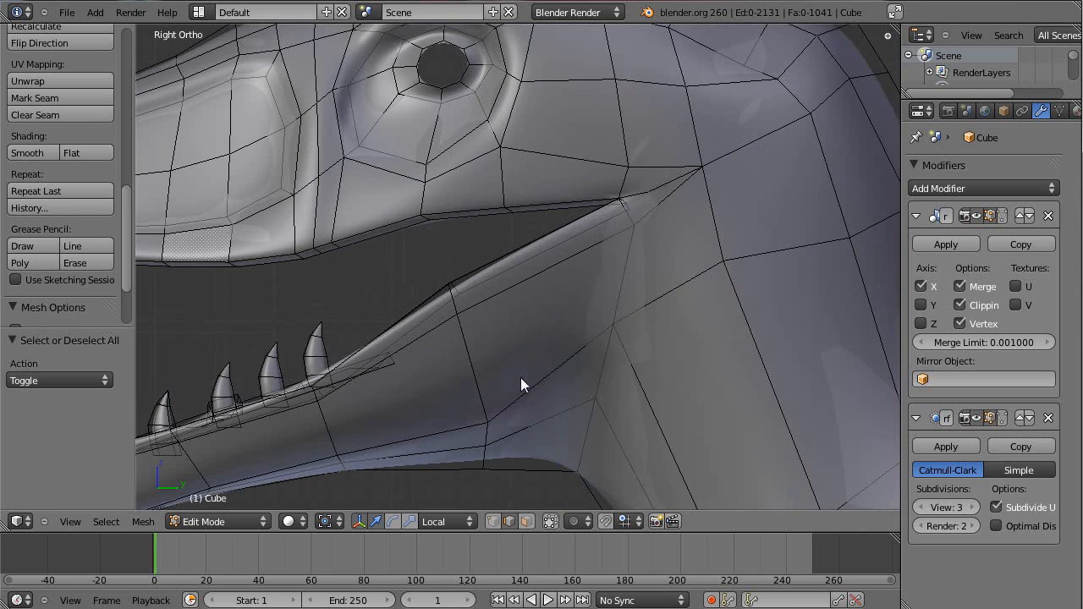
# Add two centred loop cuts across the rear part of the lower jaw, between the teeth and the mouth corner
pyautogui.hotkey('ctrl', 'r')
pyautogui.click(503, 236)
pyautogui.rightClick(503, 237)
pyautogui.press('a')
pyautogui.hotkey('ctrl', 'r')
pyautogui.click(396, 272)
pyautogui.rightClick(396, 271)
pyautogui.press('a')
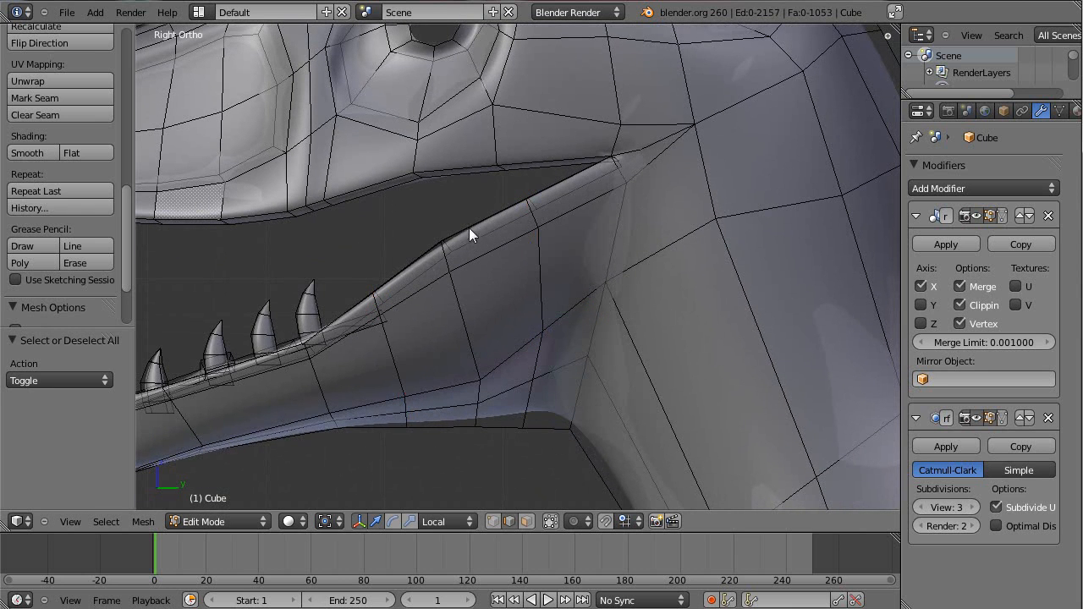
# Examine the newly cut lower jaw at an angle and the whole head from the side
pyautogui.scroll(-2, 359, 288)
pyautogui.moveTo(359, 288); pyautogui.dragTo(451, 333, button='middle')
pyautogui.scroll(-4, 449, 321)
pyautogui.moveTo(596, 285); pyautogui.dragTo(514, 295, button='middle')
pyautogui.press('KP_3')
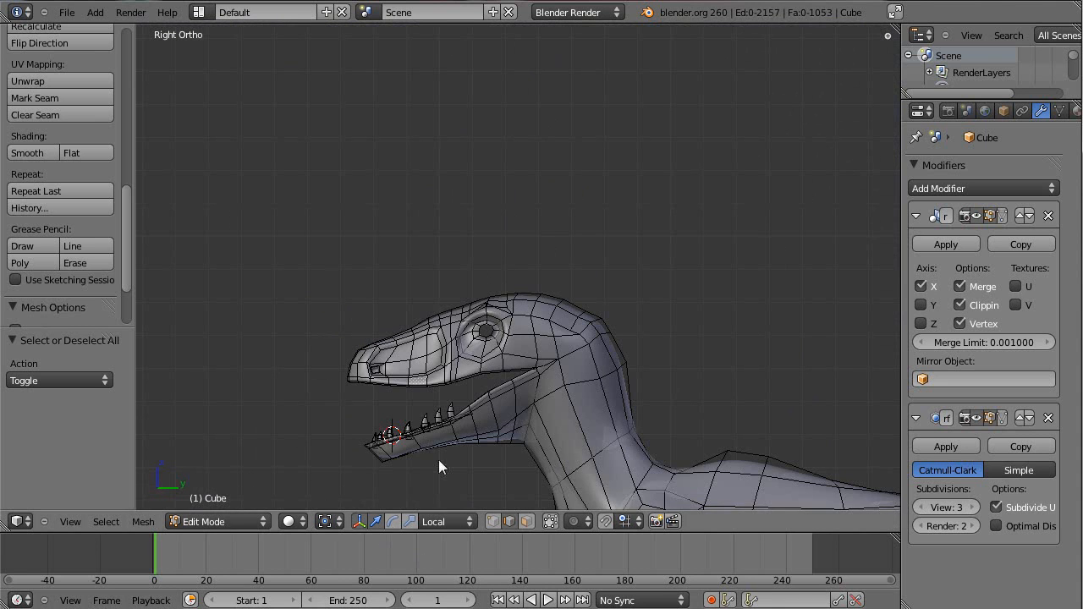
# Show the reference images in object mode and study the teeth and mouth of the open-mouthed raptor drawing
pyautogui.press('Tab')
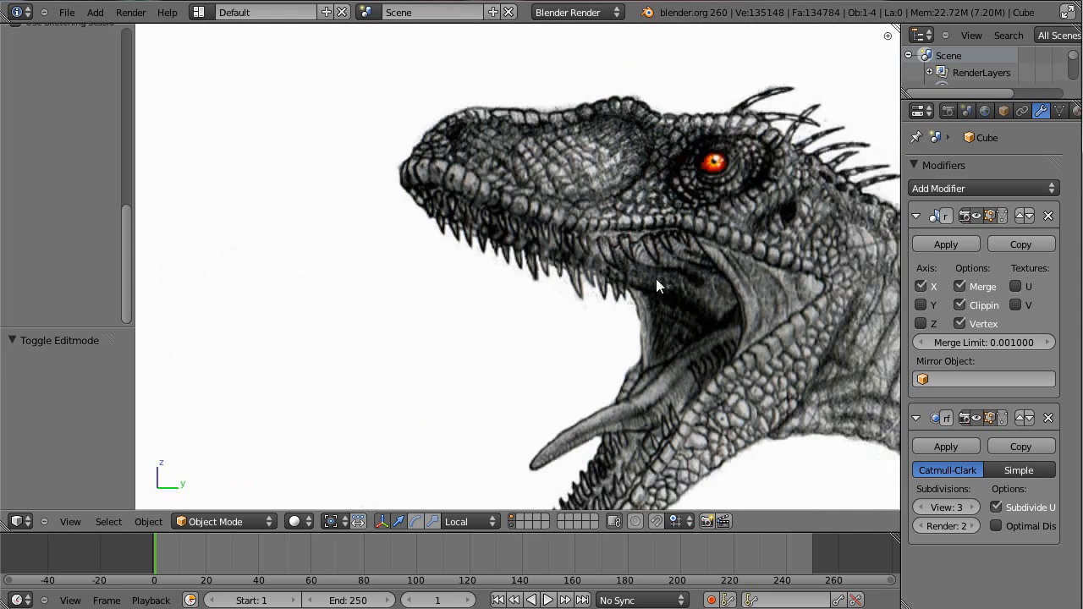
pyautogui.scroll(1, 655, 278)
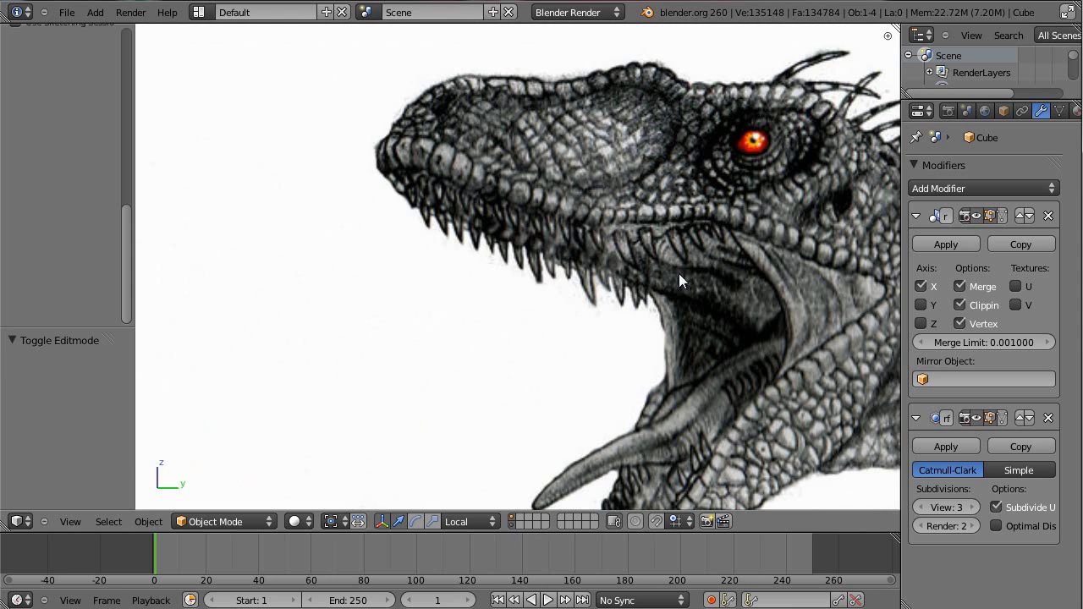
pyautogui.moveTo(720, 346); pyautogui.dragTo(759, 362, button='middle')
pyautogui.scroll(-1, 582, 300)
pyautogui.keyDown('shift'); pyautogui.moveTo(406, 171); pyautogui.dragTo(669, 342, button='middle'); pyautogui.keyUp('shift')
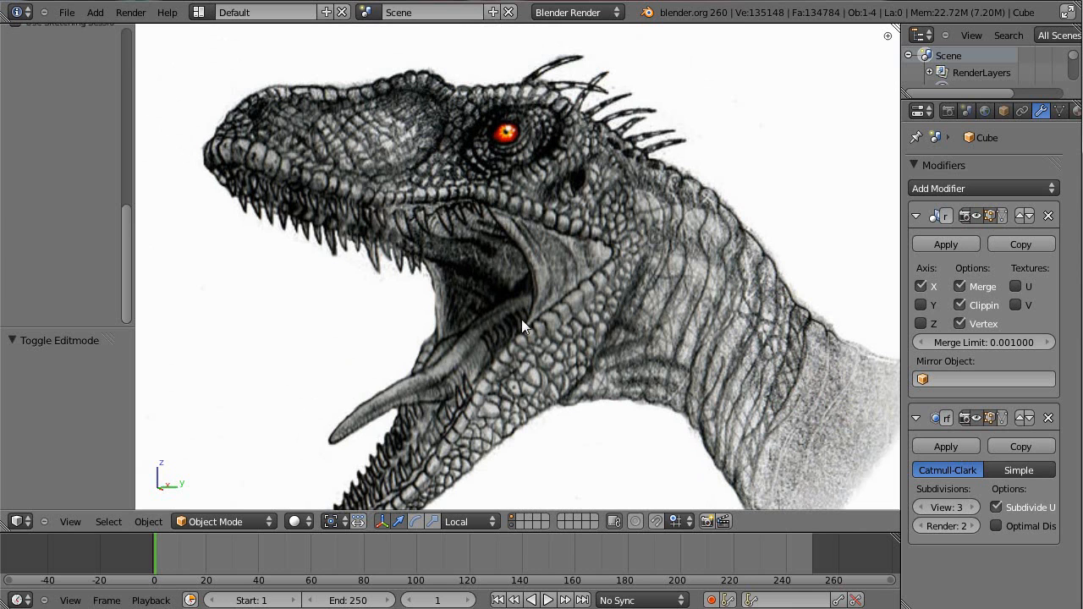
pyautogui.scroll(-4, 465, 330)
pyautogui.press('KP_3')
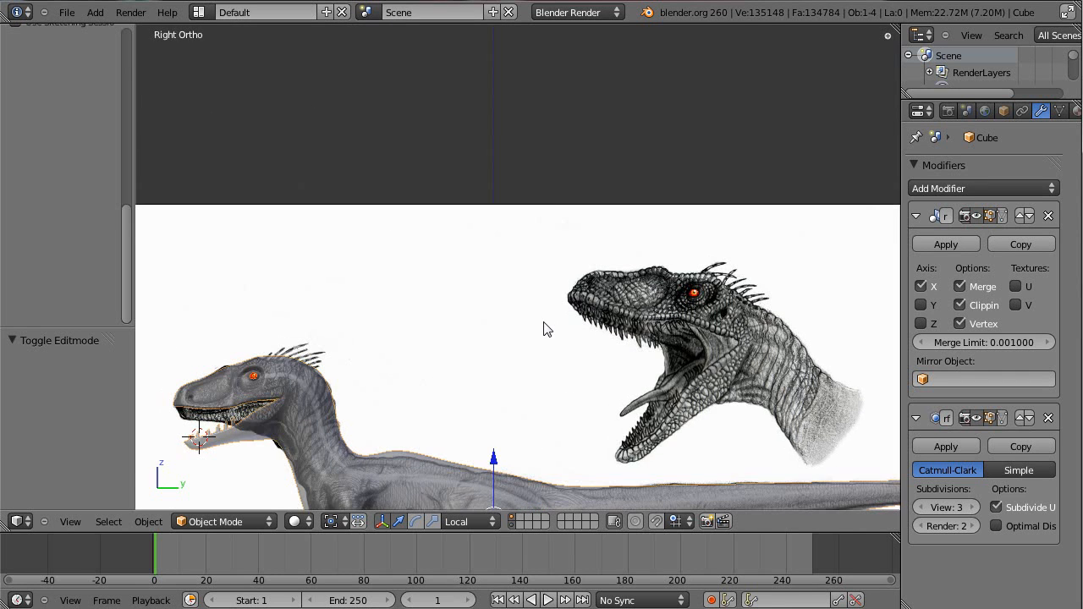
# Compare the raptor model with the reference images in side, front and angled views
pyautogui.scroll(1, 555, 354)
pyautogui.keyDown('shift'); pyautogui.moveTo(555, 353); pyautogui.dragTo(631, 158, button='middle'); pyautogui.keyUp('shift')
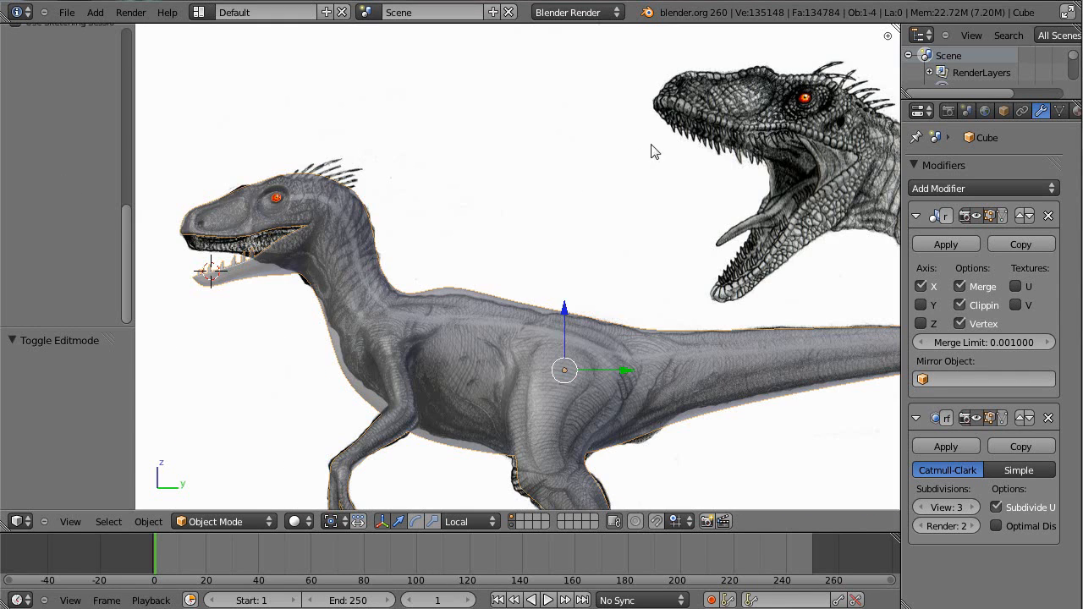
pyautogui.moveTo(512, 194); pyautogui.dragTo(503, 201, button='middle')
pyautogui.press('KP_1')
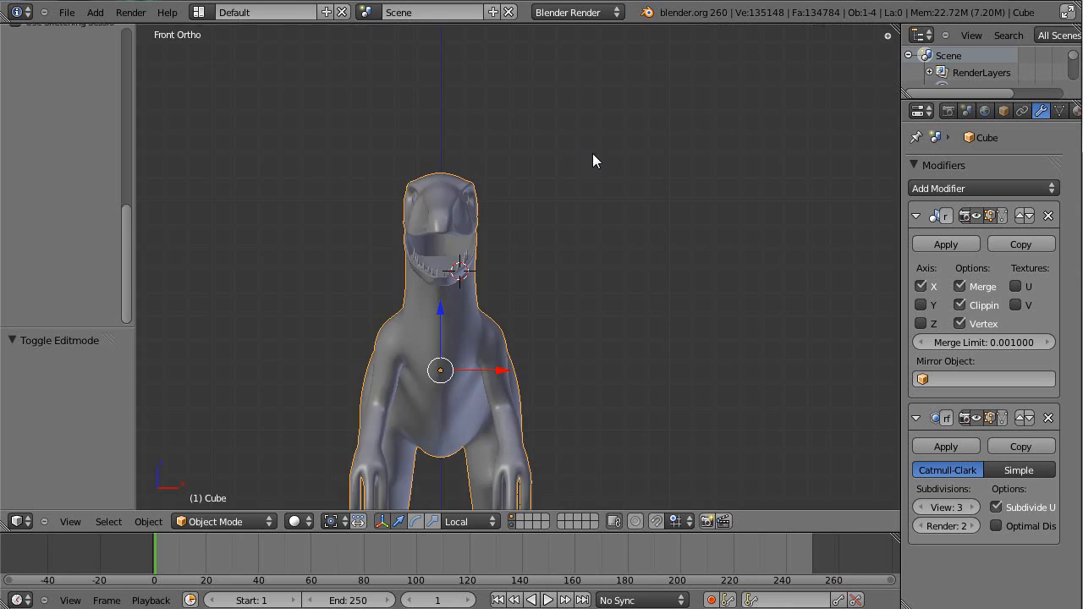
pyautogui.press('KP_3')
pyautogui.keyDown('shift'); pyautogui.moveTo(689, 276); pyautogui.dragTo(678, 286, button='middle'); pyautogui.keyUp('shift')
pyautogui.moveTo(527, 274); pyautogui.dragTo(452, 403, button='middle')
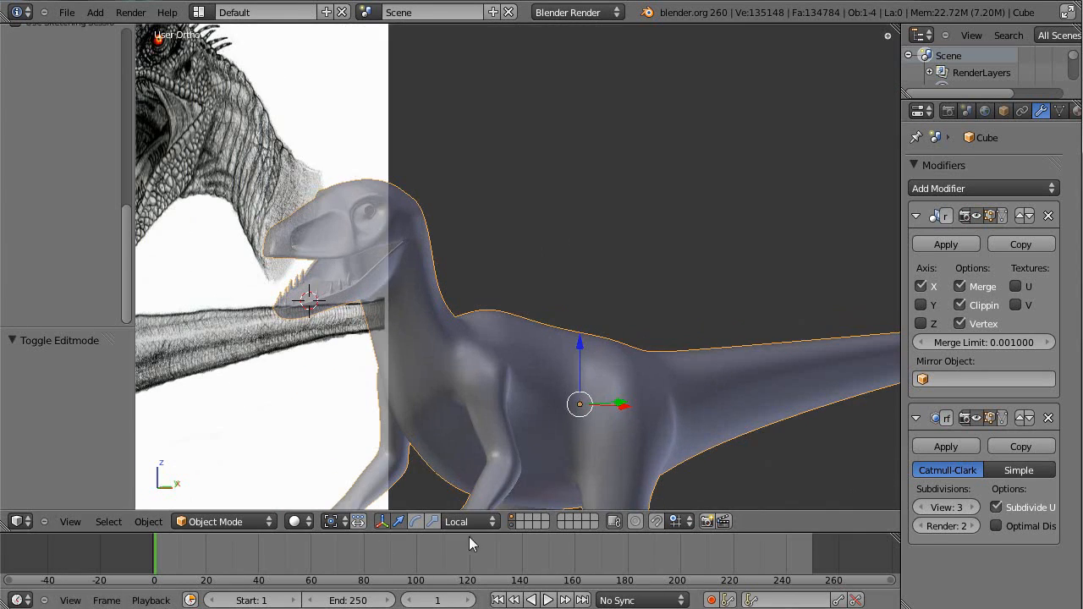
pyautogui.press('Tab')
pyautogui.press('Tab')
# Hide the reference images again and open the mesh for editing close to the inner mouth corner
pyautogui.click(511, 519)
pyautogui.moveTo(434, 278); pyautogui.dragTo(555, 259, button='middle')
pyautogui.scroll(4, 507, 250)
pyautogui.keyDown('shift'); pyautogui.moveTo(435, 212); pyautogui.dragTo(574, 344, button='middle'); pyautogui.keyUp('shift')
pyautogui.scroll(4, 569, 296)
pyautogui.keyDown('shift'); pyautogui.moveTo(810, 275); pyautogui.dragTo(611, 258, button='middle'); pyautogui.keyUp('shift')
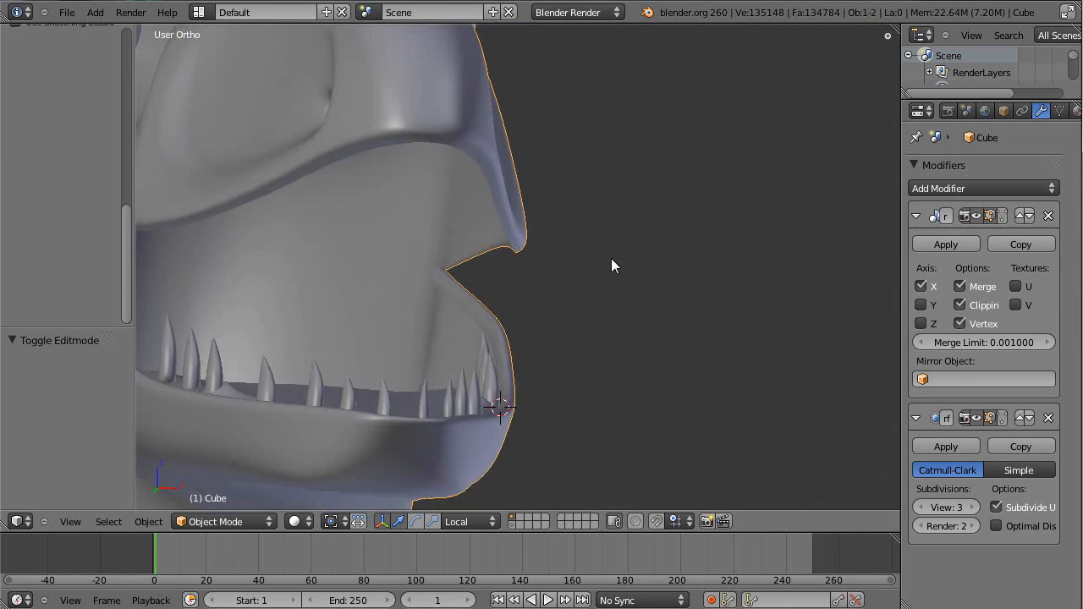
pyautogui.scroll(4, 545, 296)
pyautogui.press('Tab')
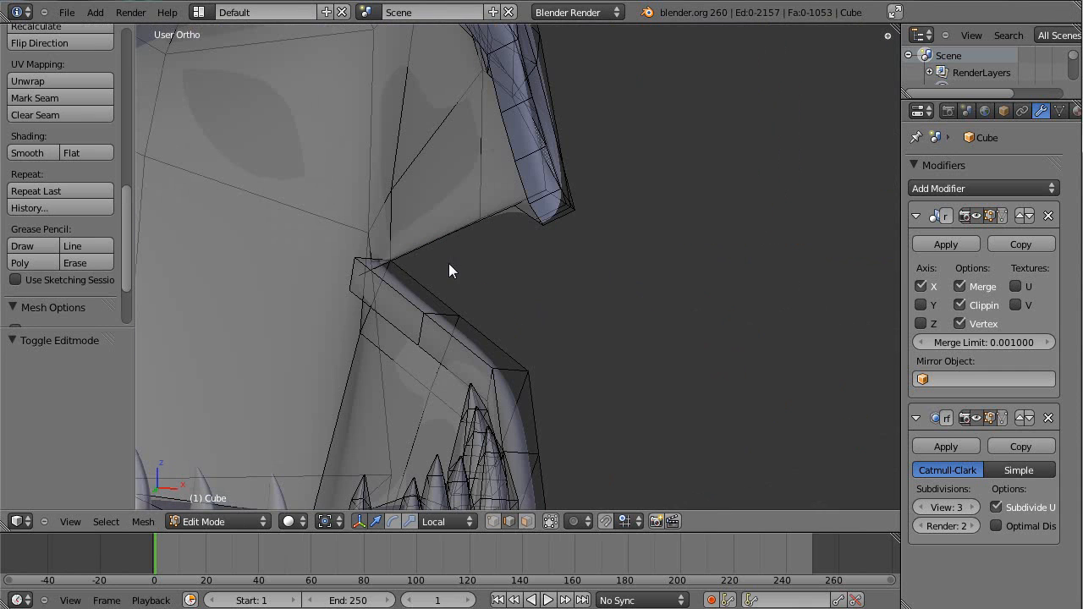
# Select the open edge loop of the upper lip rim and extrude it upward about 0.018 inside the mouth
pyautogui.keyDown('alt'); pyautogui.rightClick(518, 175); pyautogui.keyUp('alt')
pyautogui.scroll(-5, 600, 234)
pyautogui.moveTo(600, 234); pyautogui.dragTo(532, 261, button='middle')
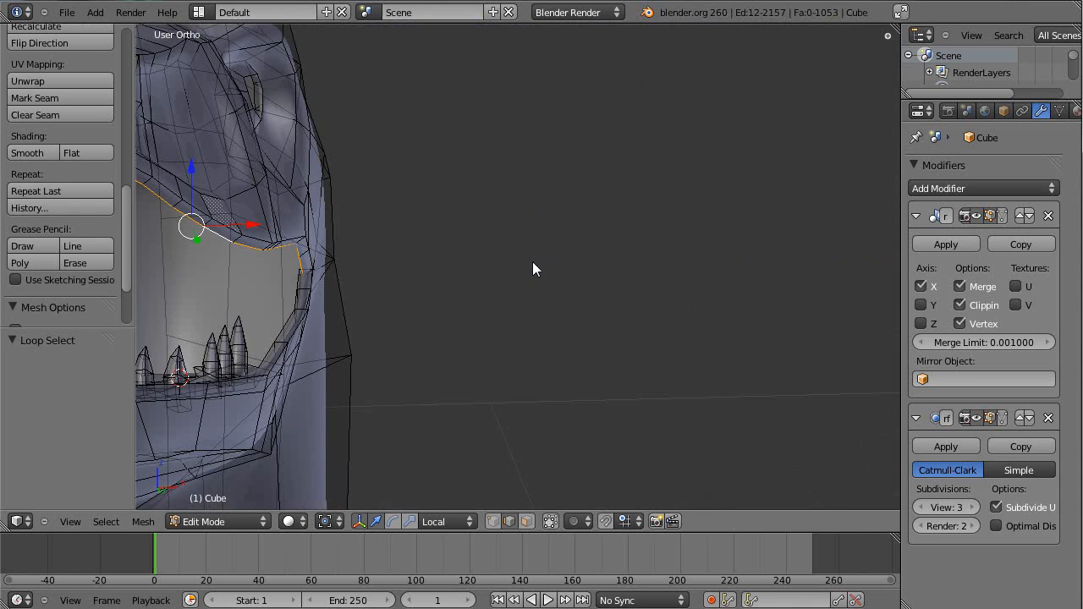
pyautogui.scroll(2, 532, 261)
pyautogui.press('KP_3')
pyautogui.keyDown('shift'); pyautogui.moveTo(363, 330); pyautogui.dragTo(886, 223, button='middle'); pyautogui.keyUp('shift')
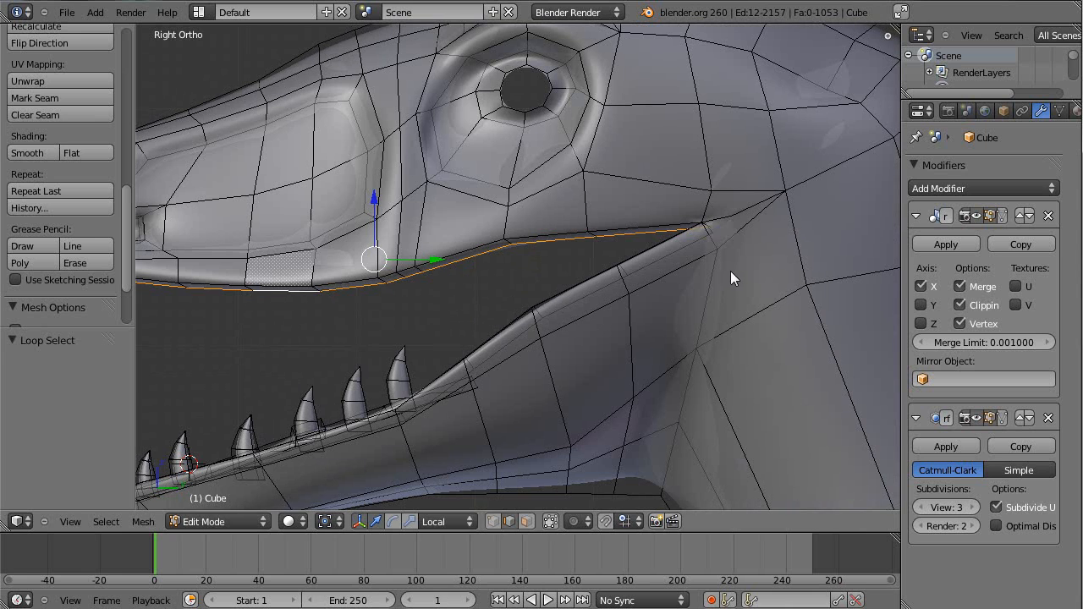
pyautogui.press('e')
pyautogui.click(732, 249)
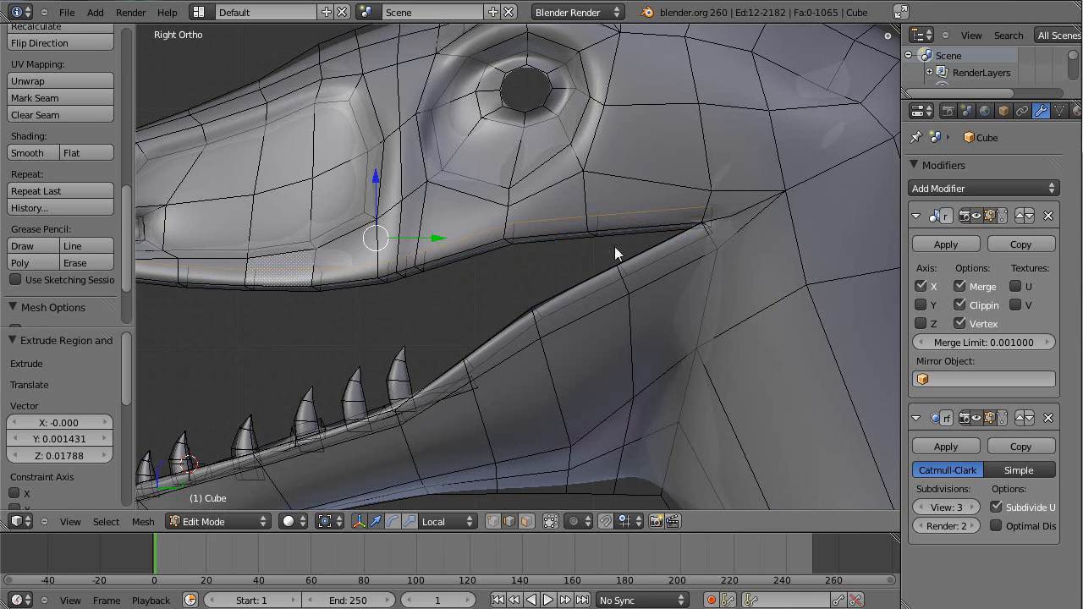
# Examine the extruded inner surface of the upper lip from inside the mouth and around its corner
pyautogui.scroll(-4, 550, 279)
pyautogui.moveTo(452, 360); pyautogui.dragTo(685, 307, button='middle')
pyautogui.scroll(3, 686, 306)
pyautogui.keyDown('shift'); pyautogui.moveTo(416, 234); pyautogui.dragTo(727, 340, button='middle'); pyautogui.keyUp('shift')
pyautogui.moveTo(507, 364); pyautogui.dragTo(498, 246, button='middle')
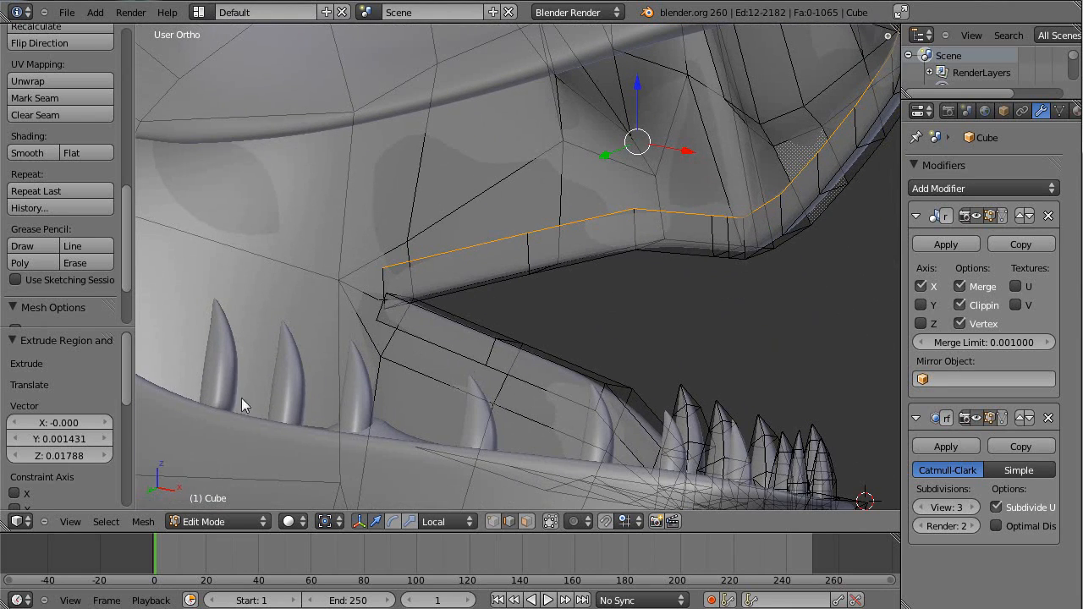
pyautogui.scroll(-4, 484, 310)
pyautogui.moveTo(533, 290); pyautogui.dragTo(368, 238, button='middle')
pyautogui.scroll(3, 365, 240)
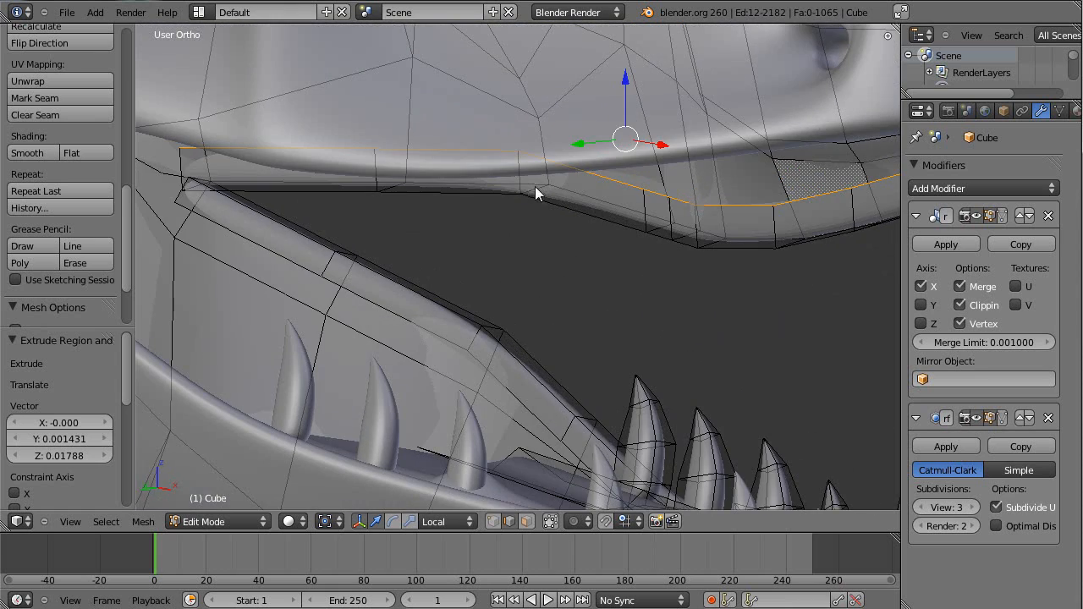
# Clear the selection and examine the mouth corner of the head and the inner lip edges close up
pyautogui.keyDown('shift'); pyautogui.moveTo(348, 200); pyautogui.dragTo(518, 231, button='middle'); pyautogui.keyUp('shift')
pyautogui.scroll(3, 517, 231)
pyautogui.press('a')
pyautogui.keyDown('shift'); pyautogui.moveTo(298, 217); pyautogui.dragTo(591, 323, button='middle'); pyautogui.keyUp('shift')
pyautogui.scroll(5, 591, 322)
pyautogui.scroll(-1, 487, 311)
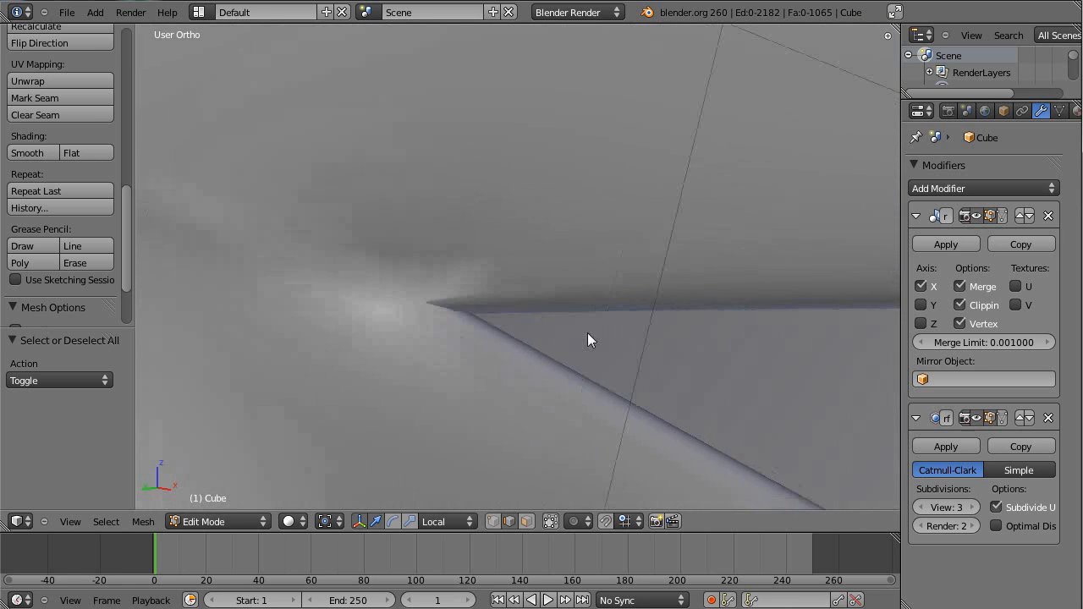
pyautogui.keyDown('shift'); pyautogui.moveTo(487, 312); pyautogui.dragTo(682, 343, button='middle'); pyautogui.keyUp('shift')
pyautogui.scroll(-8, 661, 302)
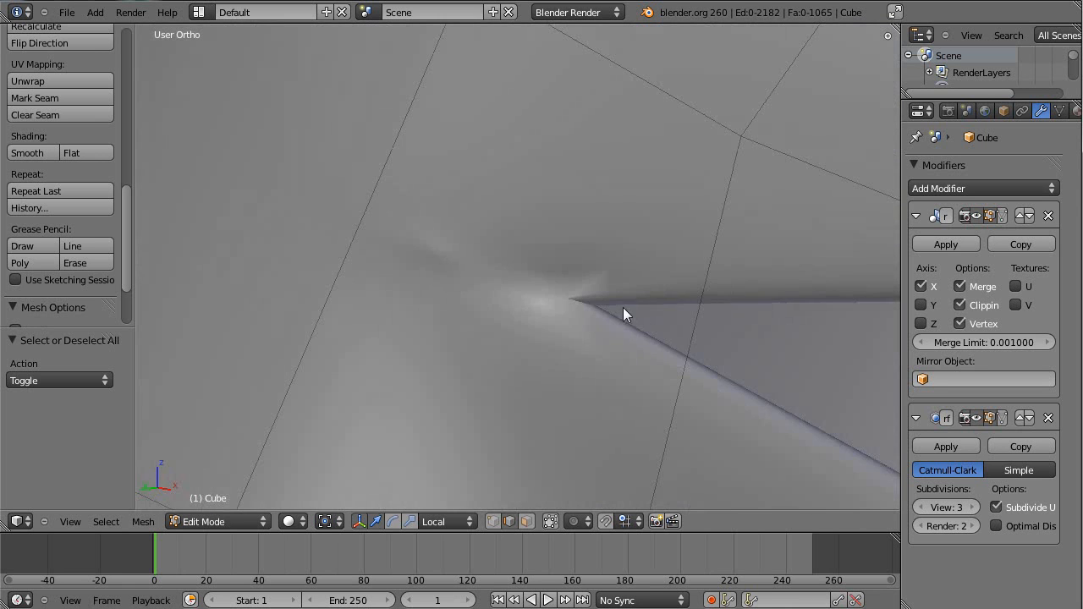
pyautogui.scroll(-6, 769, 311)
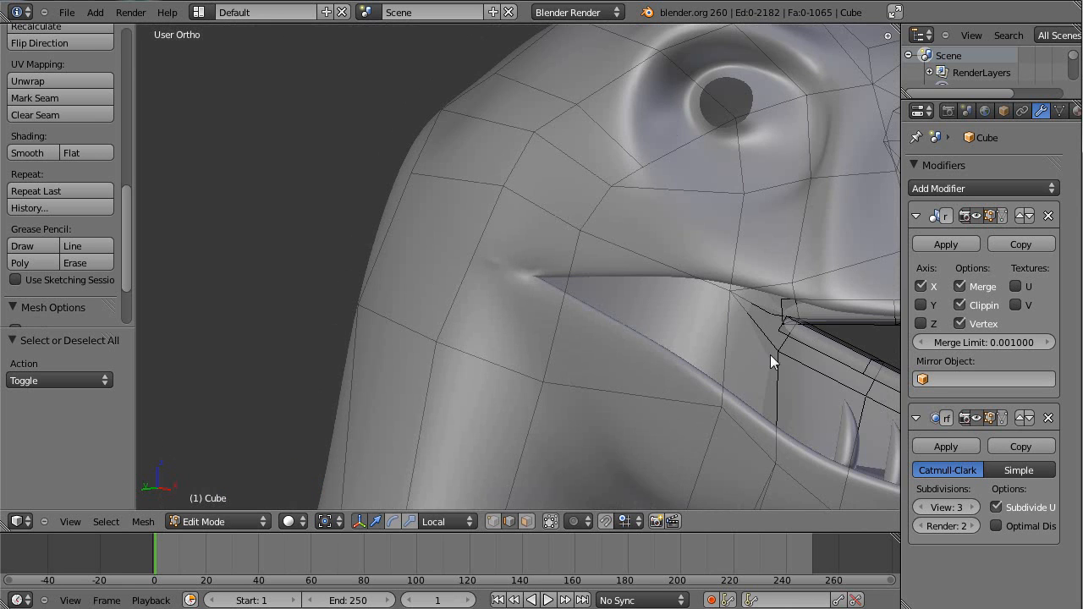
pyautogui.keyDown('shift'); pyautogui.moveTo(787, 347); pyautogui.dragTo(500, 269, button='middle'); pyautogui.keyUp('shift')
pyautogui.scroll(4, 500, 269)
pyautogui.keyDown('shift'); pyautogui.moveTo(426, 301); pyautogui.dragTo(287, 407, button='middle'); pyautogui.keyUp('shift')
pyautogui.scroll(3, 326, 343)
pyautogui.scroll(-3, 339, 333)
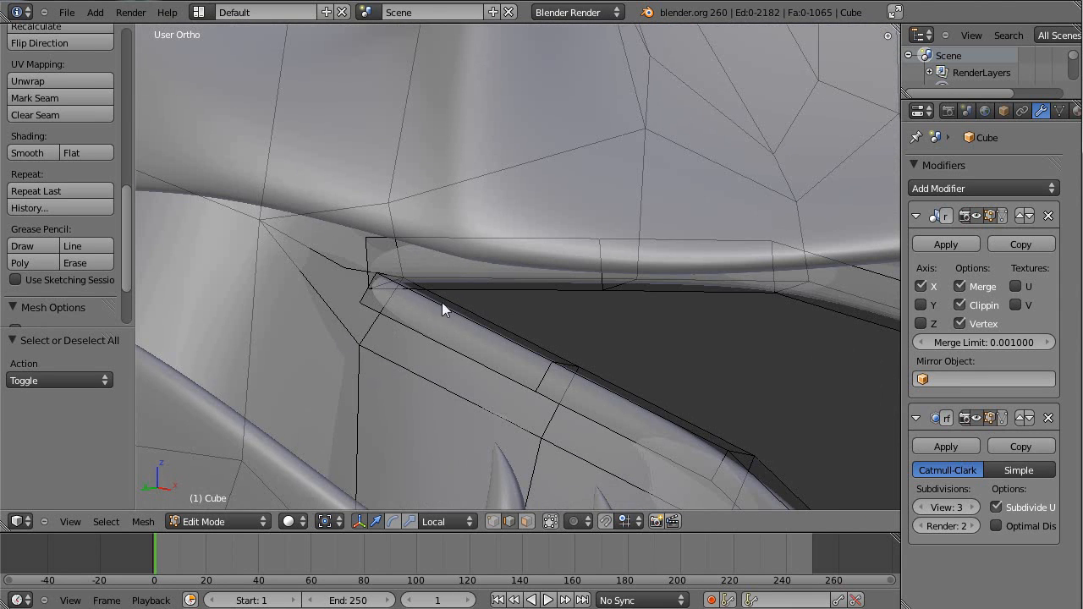
# Fill a face between the upper lip's inner edge and the facing lower lip edge, one segment forward of the mouth corner
pyautogui.keyDown('shift'); pyautogui.moveTo(609, 413); pyautogui.dragTo(538, 370, button='middle'); pyautogui.keyUp('shift')
pyautogui.rightClick(468, 356)
pyautogui.keyDown('shift'); pyautogui.rightClick(502, 376); pyautogui.keyUp('shift')
pyautogui.keyDown('shift'); pyautogui.rightClick(461, 209); pyautogui.keyUp('shift')
pyautogui.keyDown('shift'); pyautogui.rightClick(578, 193); pyautogui.keyUp('shift')
pyautogui.rightClick(501, 201)
pyautogui.keyDown('shift'); pyautogui.rightClick(610, 197); pyautogui.keyUp('shift')
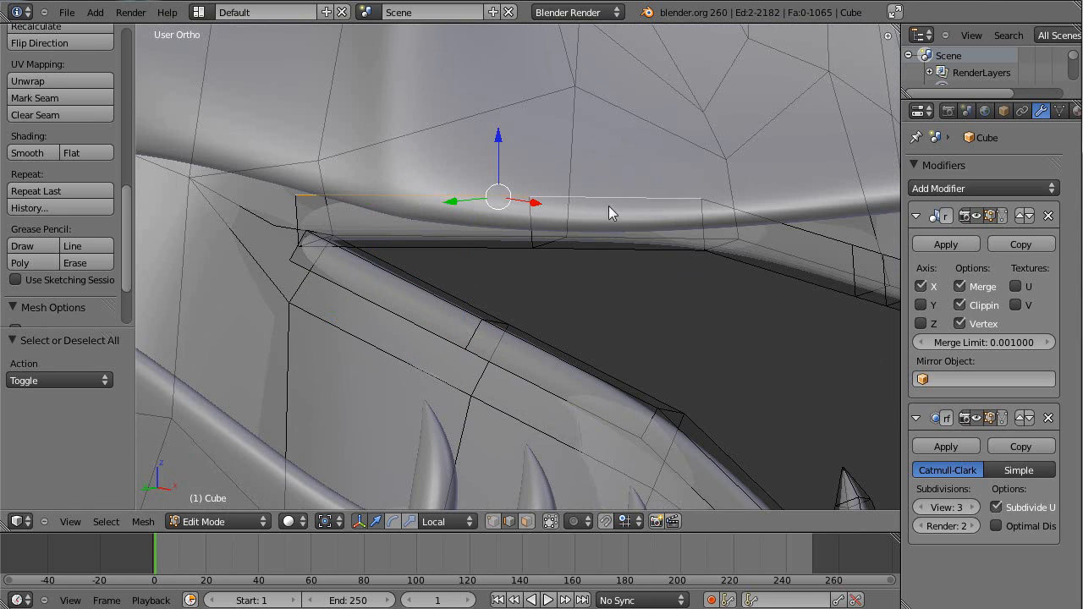
pyautogui.keyDown('shift'); pyautogui.rightClick(491, 374); pyautogui.keyUp('shift')
pyautogui.rightClick(509, 367)
pyautogui.keyDown('shift'); pyautogui.rightClick(578, 203); pyautogui.keyUp('shift')
pyautogui.rightClick(634, 201)
pyautogui.keyDown('shift'); pyautogui.rightClick(541, 381); pyautogui.keyUp('shift')
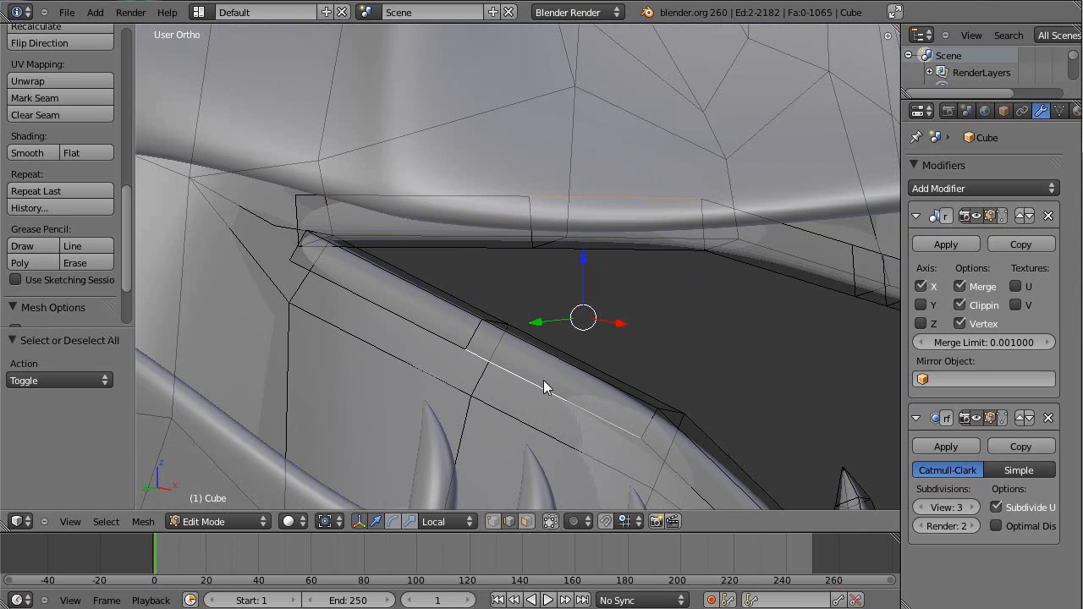
pyautogui.press('f')
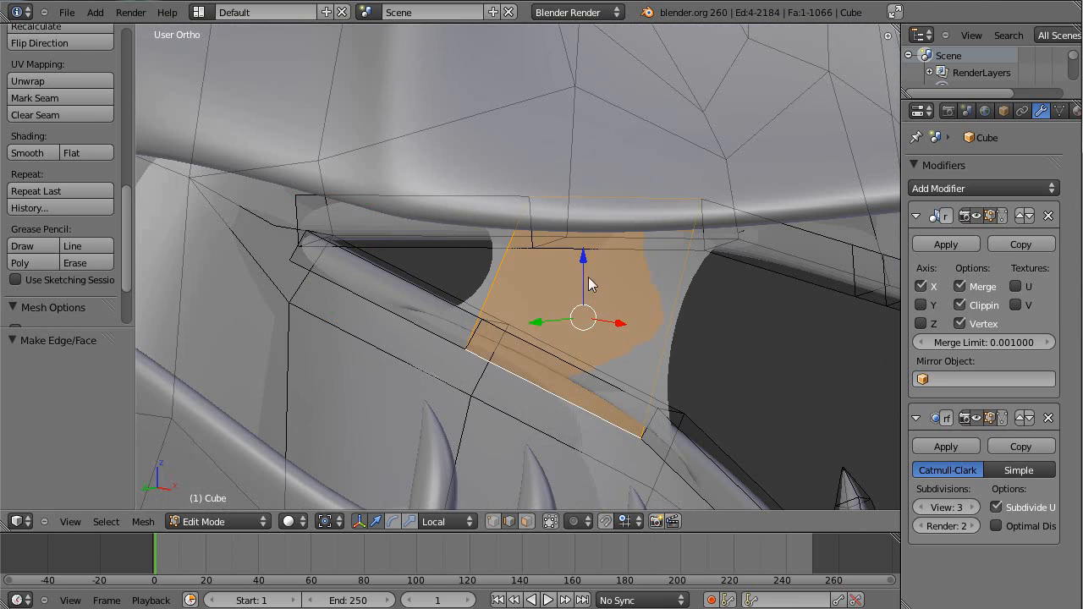
# Fill the gap at the mouth corner with a face joining the rearmost upper and lower inner lip edges
pyautogui.rightClick(420, 326)
pyautogui.keyDown('shift'); pyautogui.rightClick(415, 198); pyautogui.keyUp('shift')
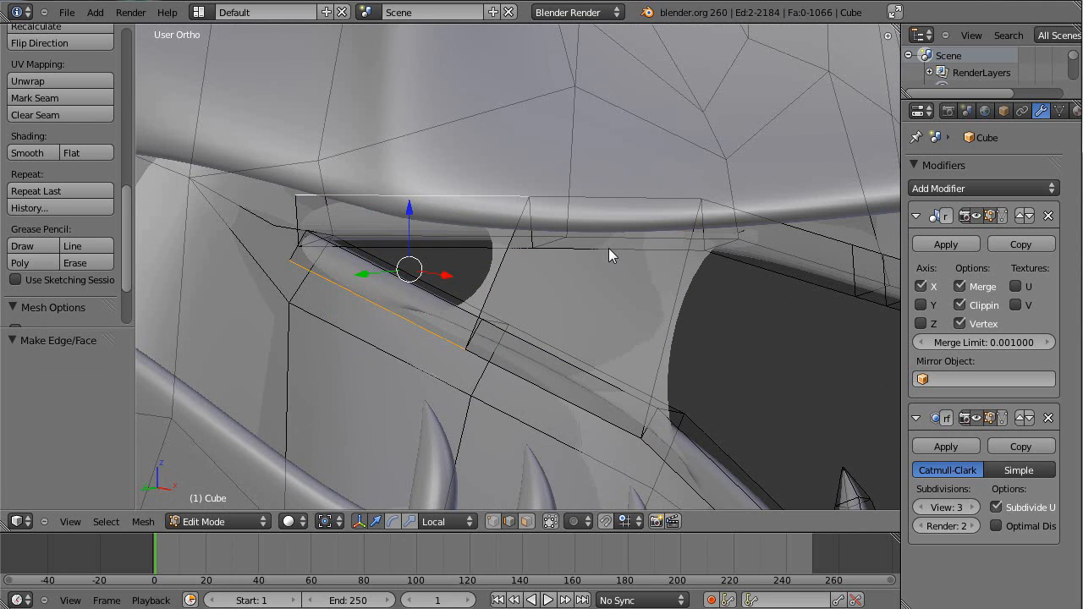
pyautogui.press('f')
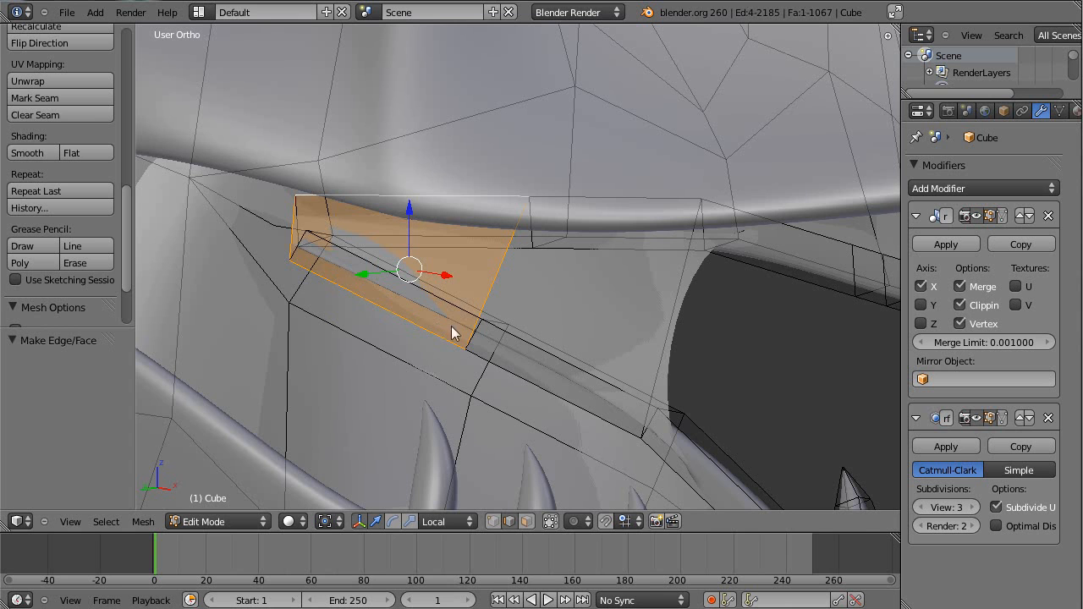
pyautogui.rightClick(525, 321)
pyautogui.hotkey('ctrl', 'Tab')
pyautogui.click(484, 288)
pyautogui.scroll(4, 476, 354)
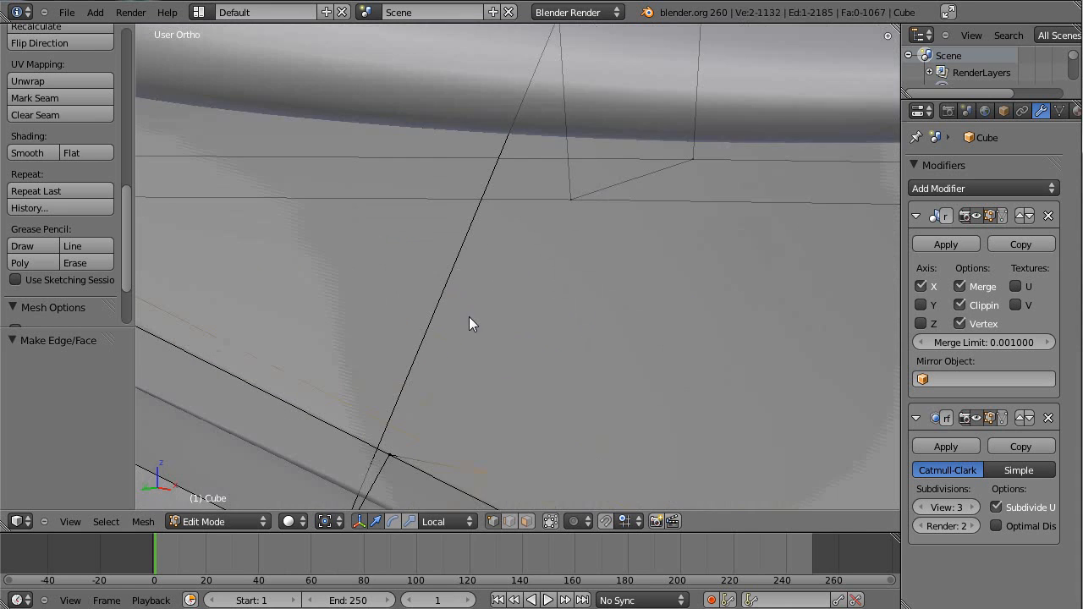
pyautogui.rightClick(420, 435)
pyautogui.press('g')
pyautogui.rightClick(413, 385)
pyautogui.hotkey('ctrl', 'Tab')
pyautogui.click(397, 349)
pyautogui.press('g')
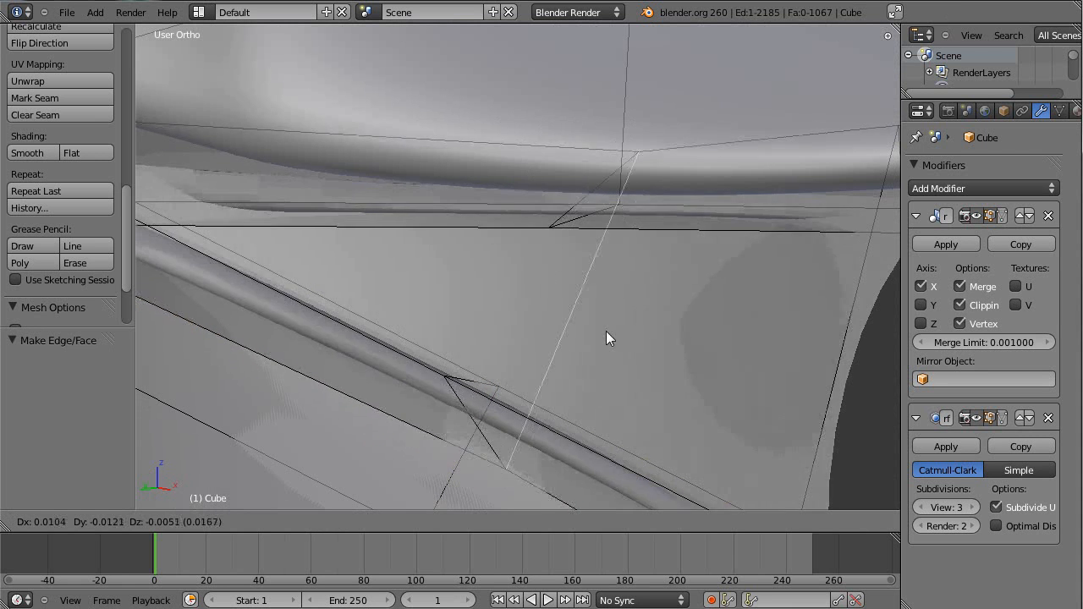
pyautogui.rightClick(622, 335)
# Examine the new inner cheek faces from inside and outside the mouth
pyautogui.scroll(-10, 622, 335)
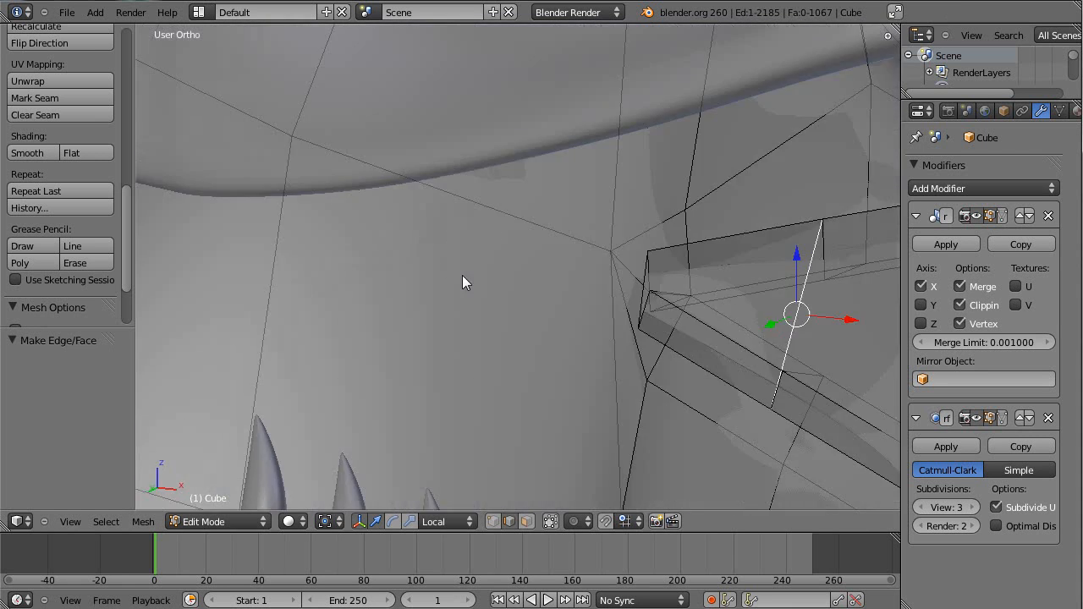
pyautogui.moveTo(590, 307); pyautogui.dragTo(549, 320, button='middle')
pyautogui.scroll(8, 785, 290)
pyautogui.press('a')
pyautogui.scroll(4, 549, 320)
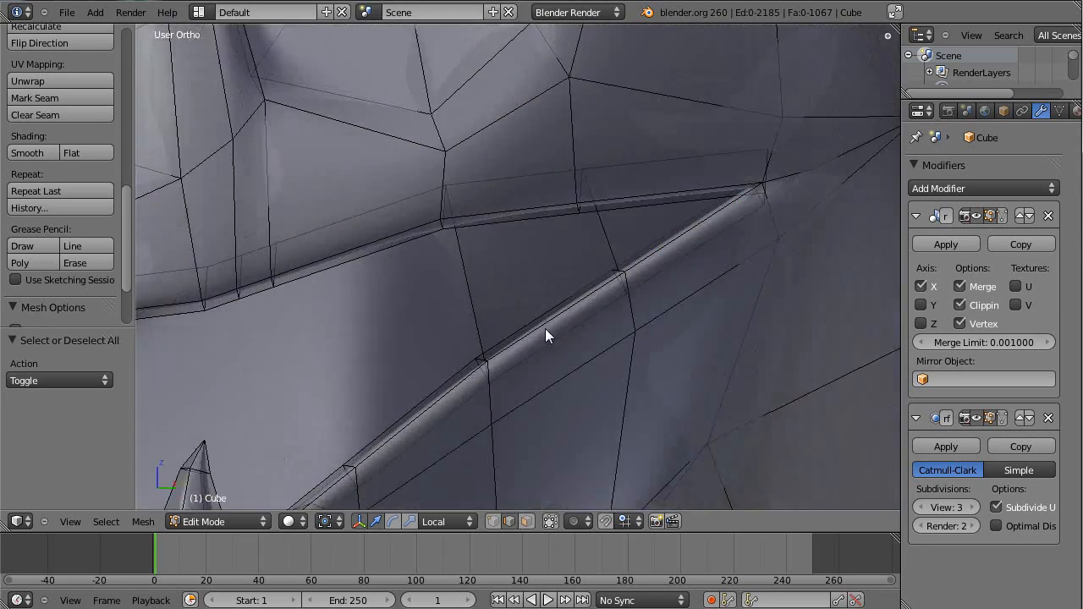
pyautogui.scroll(-4, 580, 348)
pyautogui.moveTo(476, 303); pyautogui.dragTo(581, 292, button='middle')
pyautogui.scroll(-5, 581, 292)
pyautogui.moveTo(646, 350); pyautogui.dragTo(652, 307, button='middle')
pyautogui.scroll(7, 583, 291)
pyautogui.moveTo(578, 290); pyautogui.dragTo(463, 291, button='middle')
# Fill a third cheek face forward of the existing two, joining the next upper and lower inner lip edges
pyautogui.hotkey('ctrl', 'Tab')
pyautogui.click(456, 297)
pyautogui.rightClick(518, 162)
pyautogui.moveTo(584, 206); pyautogui.dragTo(415, 352, button='middle')
pyautogui.keyDown('shift'); pyautogui.rightClick(415, 358); pyautogui.keyUp('shift')
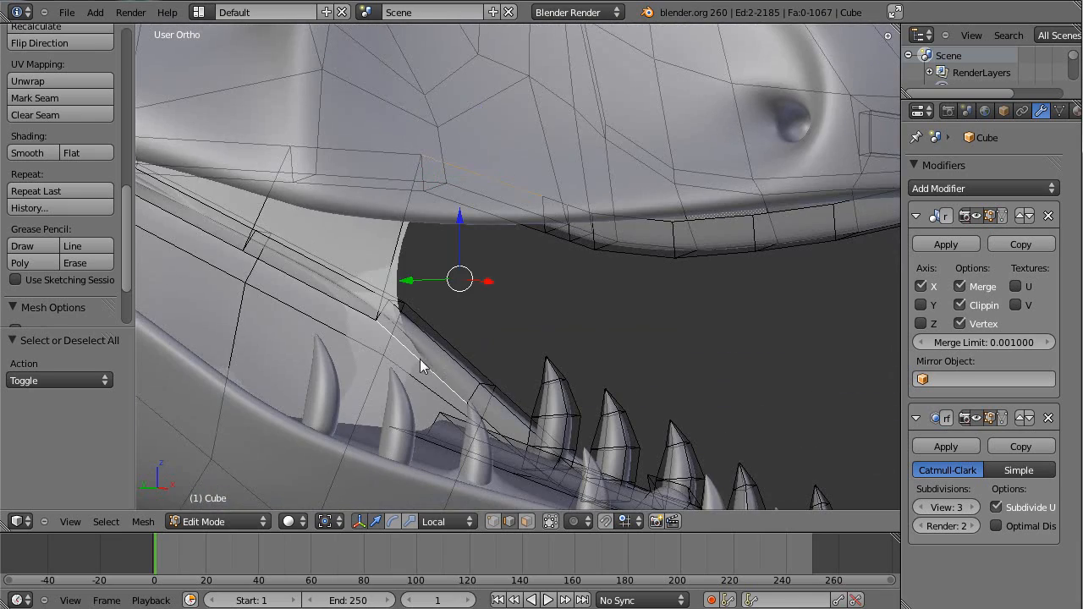
pyautogui.press('f')
pyautogui.press('a')
# Leave mesh editing and examine the smoothed cheek surface from several angles
pyautogui.moveTo(558, 320); pyautogui.dragTo(346, 318, button='middle')
pyautogui.press('Tab')
pyautogui.scroll(-4, 563, 341)
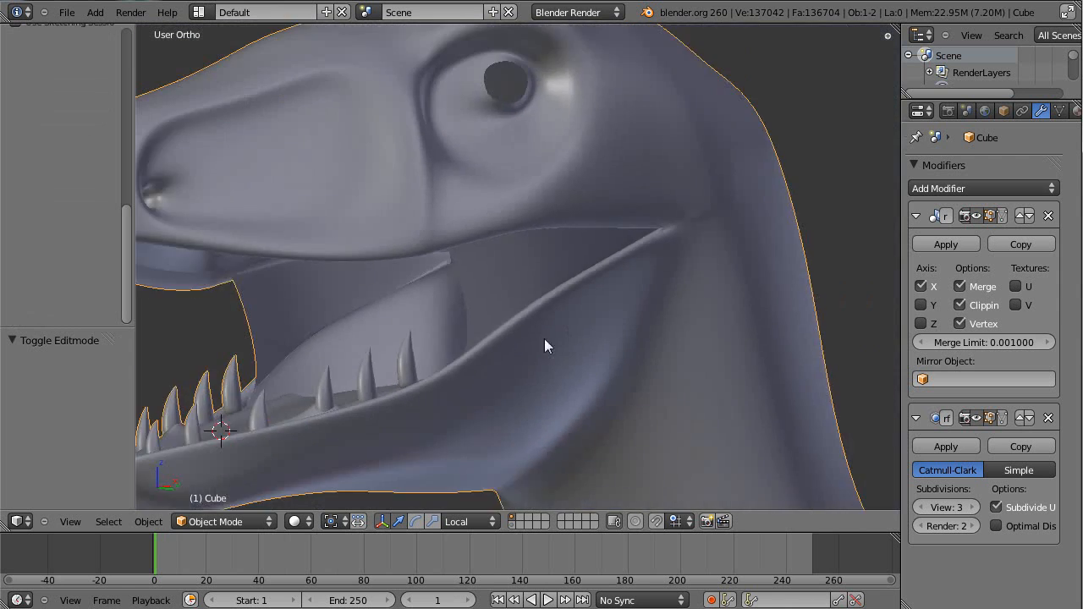
pyautogui.moveTo(571, 338); pyautogui.dragTo(466, 358, button='middle')
pyautogui.scroll(-2, 515, 339)
pyautogui.moveTo(534, 314)
pyautogui.mouseDown(button='middle')
pyautogui.moveTo(645, 307)
pyautogui.moveTo(499, 297)
pyautogui.moveTo(546, 298)
pyautogui.mouseUp(button='middle')
pyautogui.scroll(4, 555, 288)
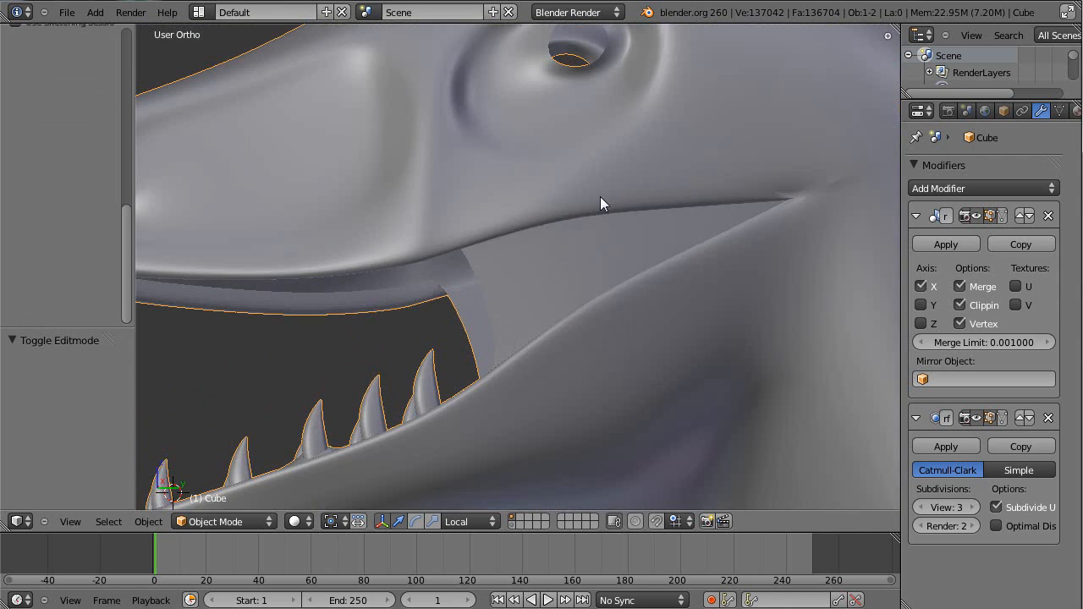
# Cut an edge loop around the upper and lower lips and slide it about 0.61, then check the smoothed lip
pyautogui.press('Tab')
pyautogui.hotkey('ctrl', 'r')
pyautogui.click(644, 167)
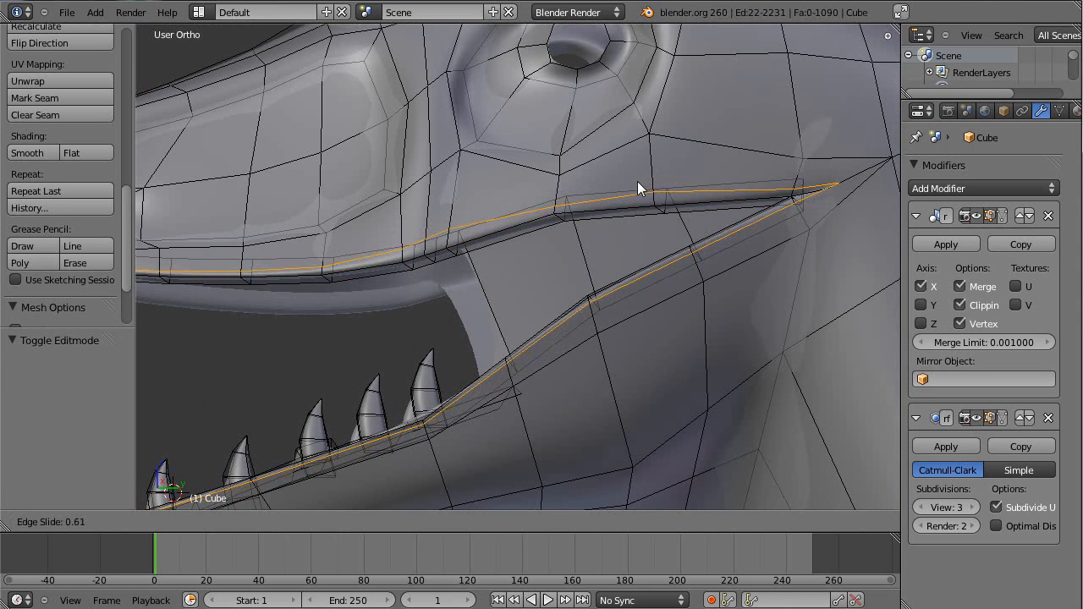
pyautogui.click(638, 186)
pyautogui.press('a')
pyautogui.moveTo(488, 312); pyautogui.dragTo(546, 307, button='middle')
pyautogui.press('Tab')
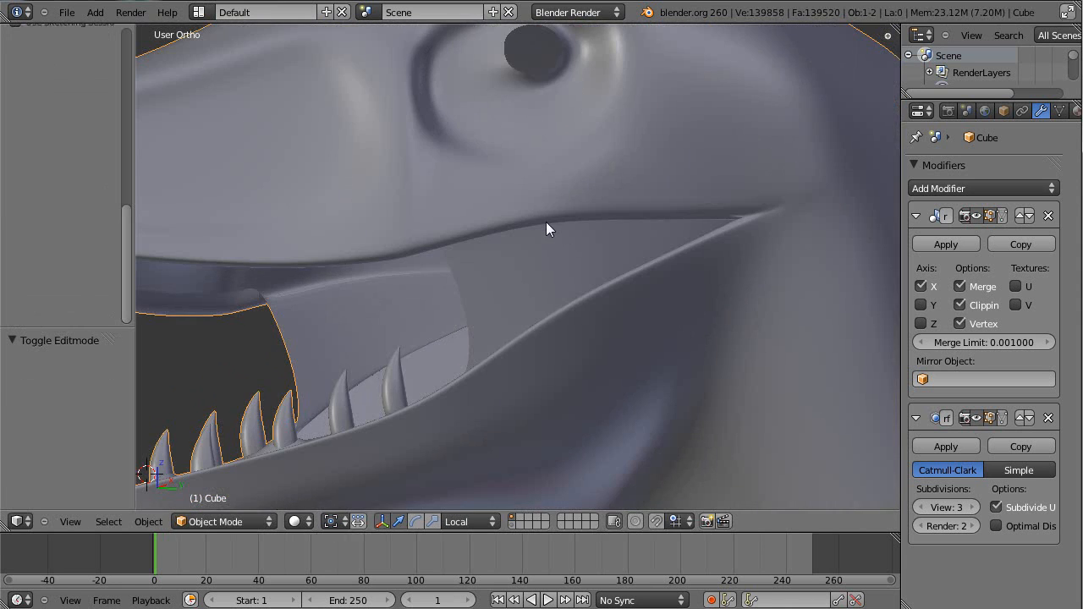
# Select the new edge loop around the lips and fatten it outward by about 0.0095
pyautogui.press('Tab')
pyautogui.keyDown('alt'); pyautogui.rightClick(503, 213); pyautogui.keyUp('alt')
pyautogui.keyDown('alt'); pyautogui.rightClick(482, 207); pyautogui.keyUp('alt')
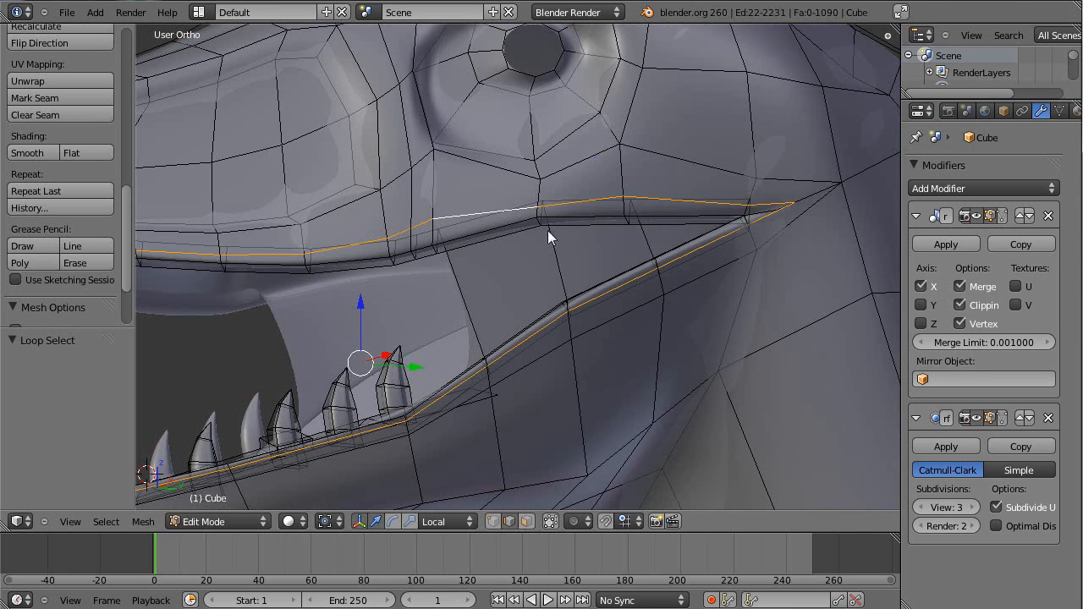
pyautogui.hotkey('alt', 's')
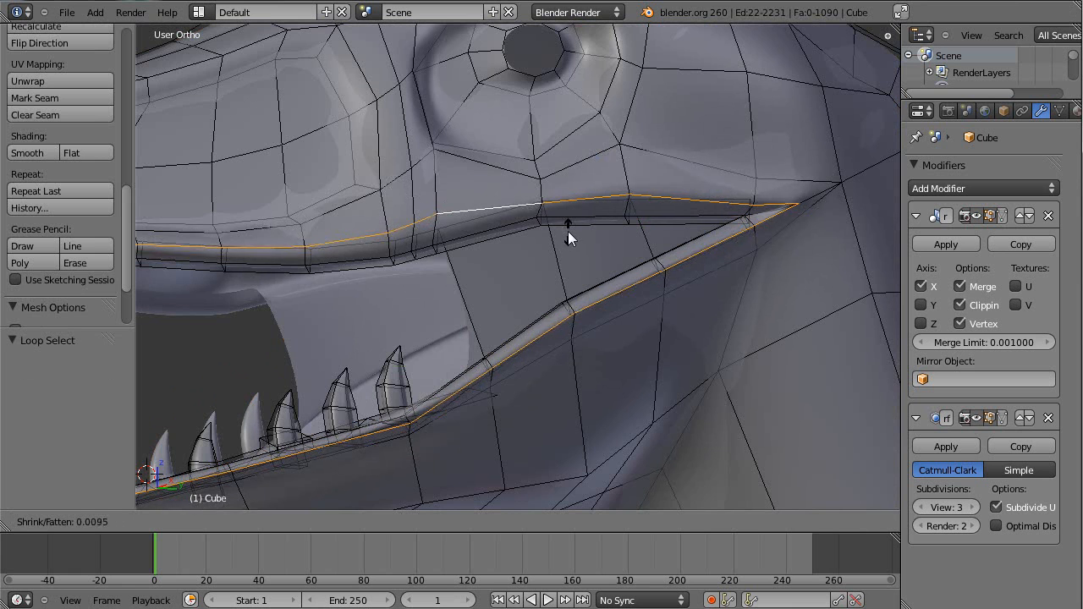
pyautogui.click(568, 232)
# Examine the fattened lips on the smoothed head from different distances and angles
pyautogui.press('Tab')
pyautogui.scroll(-6, 585, 284)
pyautogui.scroll(8, 592, 305)
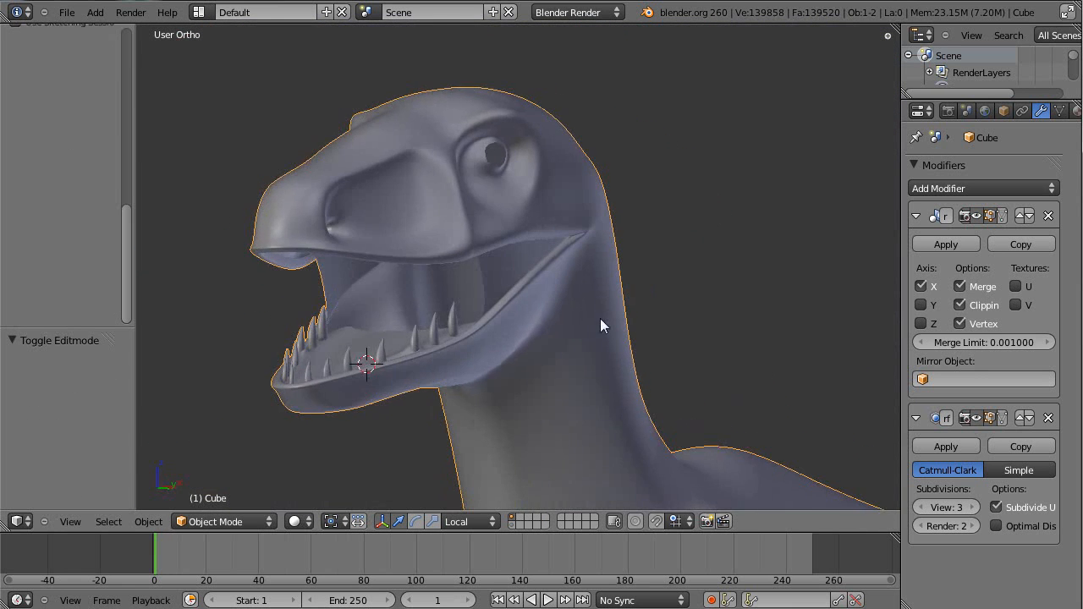
pyautogui.moveTo(631, 299); pyautogui.dragTo(438, 314, button='middle')
pyautogui.scroll(-3, 558, 273)
pyautogui.press('a')
pyautogui.moveTo(579, 265); pyautogui.dragTo(467, 230, button='middle')
pyautogui.scroll(3, 533, 297)
# Extrude the open front edge of the inner cheek surface slightly to form a narrow strip
pyautogui.press('Tab')
pyautogui.keyDown('alt'); pyautogui.rightClick(417, 236); pyautogui.keyUp('alt')
pyautogui.press('a')
pyautogui.keyDown('alt'); pyautogui.rightClick(449, 216); pyautogui.keyUp('alt')
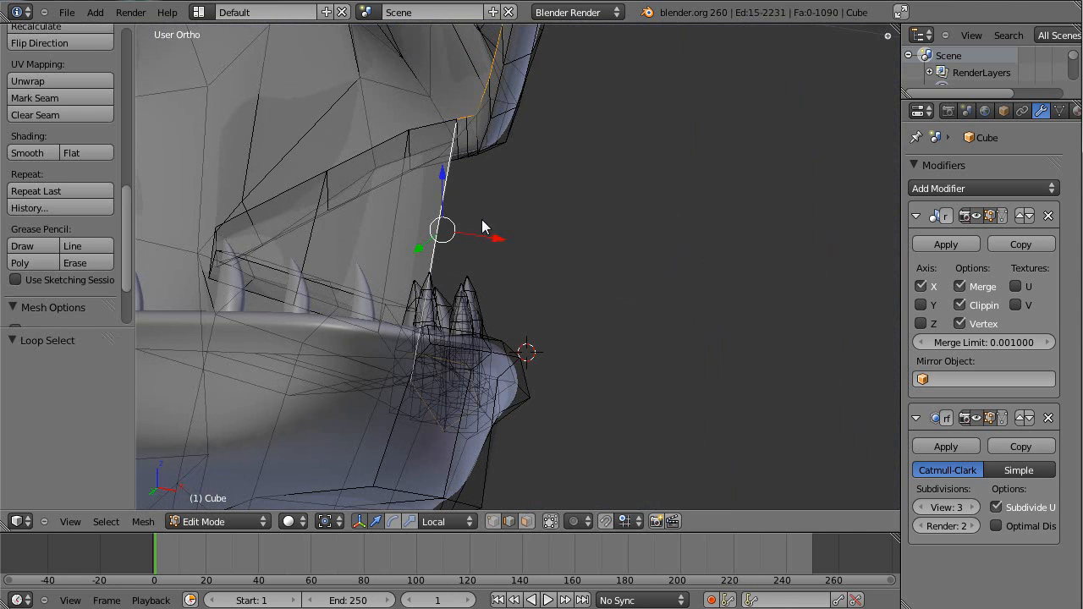
pyautogui.rightClick(455, 187)
pyautogui.press('e')
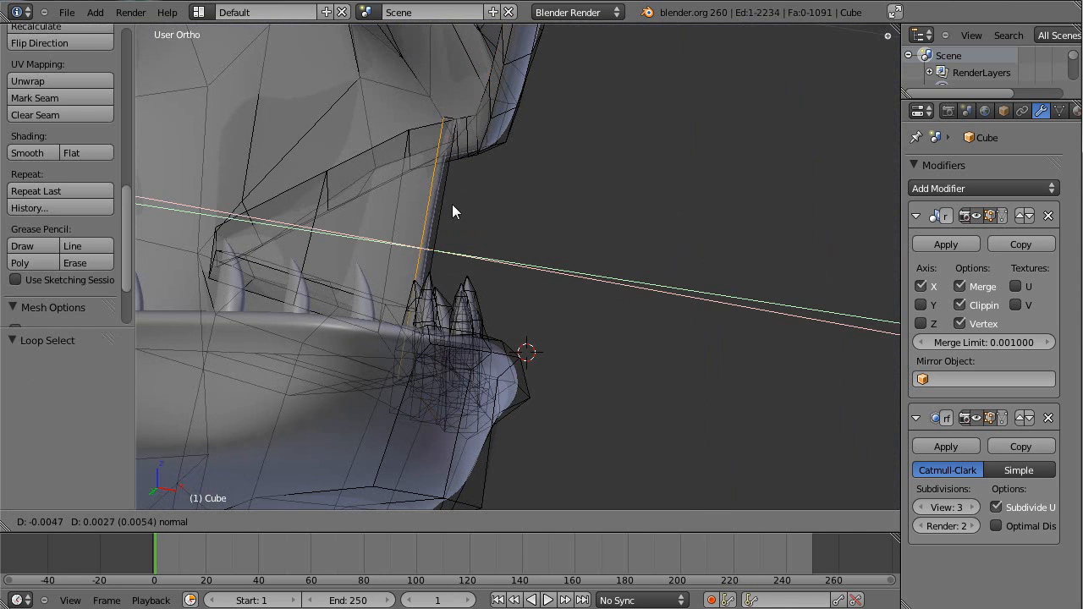
pyautogui.click(438, 202)
# Recalculate the normals of the whole mesh to be consistent and apply smooth shading to it
pyautogui.moveTo(440, 203); pyautogui.dragTo(488, 227, button='middle')
pyautogui.moveTo(456, 206); pyautogui.dragTo(473, 256, button='middle')
pyautogui.press('a')
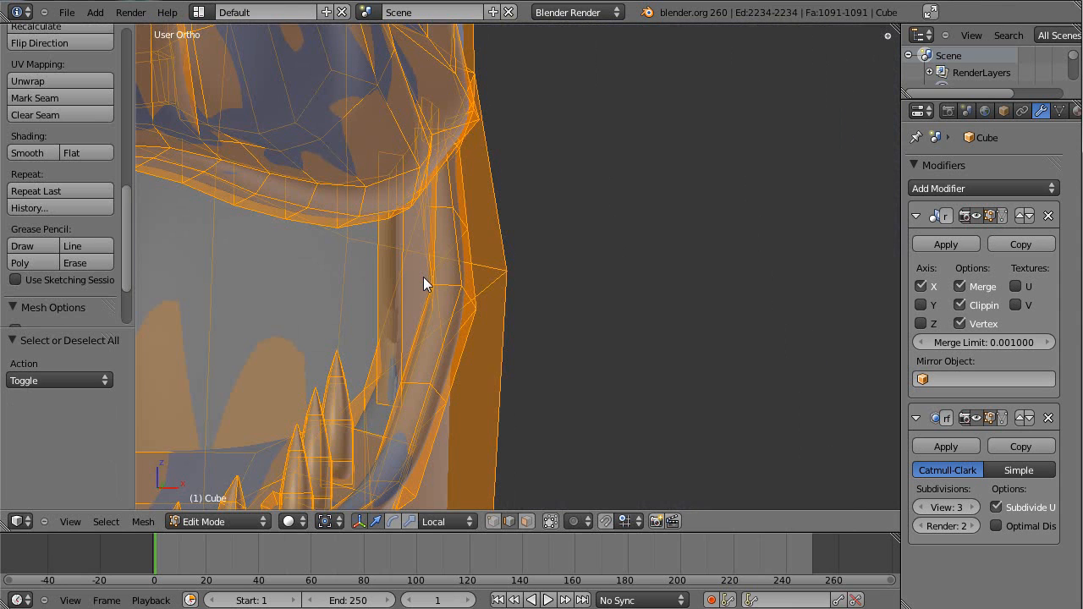
pyautogui.hotkey('ctrl', 'n')
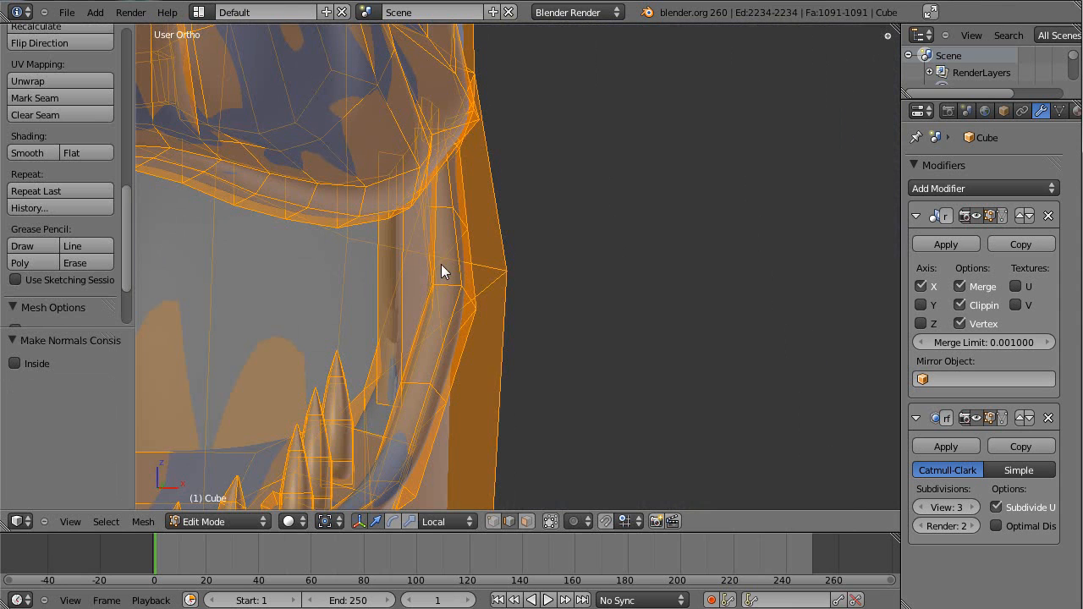
pyautogui.scroll(-1, 78, 194)
pyautogui.scroll(1, 51, 161)
pyautogui.click(33, 144)
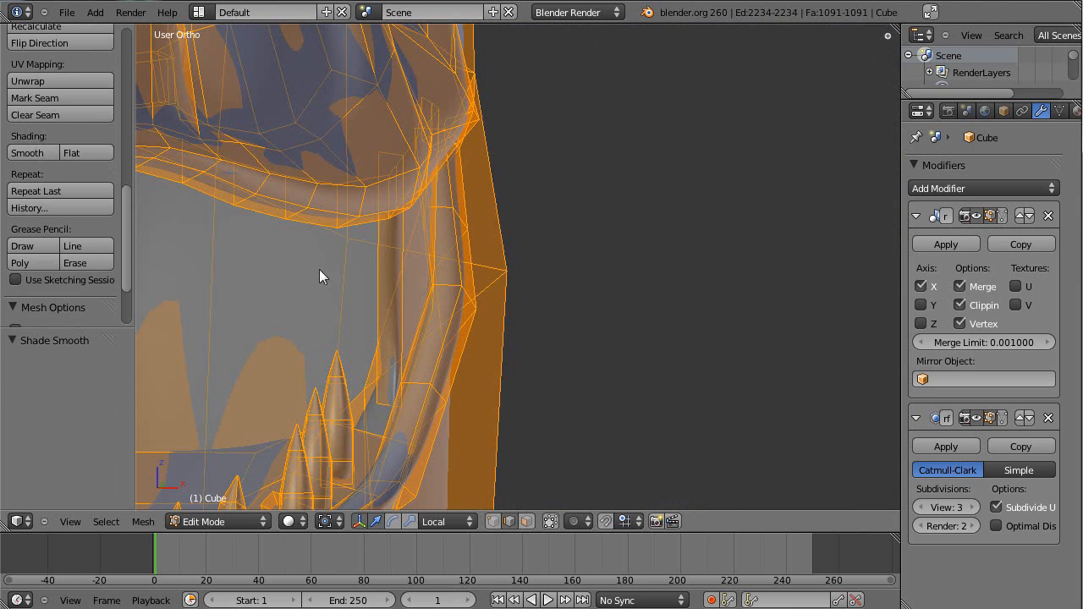
# Cut an edge loop lengthwise through the inner cheek surface and slide it close to the lower lip
pyautogui.press('Tab')
pyautogui.moveTo(496, 329); pyautogui.dragTo(442, 340, button='middle')
pyautogui.moveTo(518, 159)
pyautogui.mouseDown(button='middle')
pyautogui.moveTo(353, 178)
pyautogui.moveTo(442, 254)
pyautogui.mouseUp(button='middle')
pyautogui.hotkey('ctrl', 'Tab')
pyautogui.hotkey('ctrl', 'Tab')
pyautogui.press('Tab')
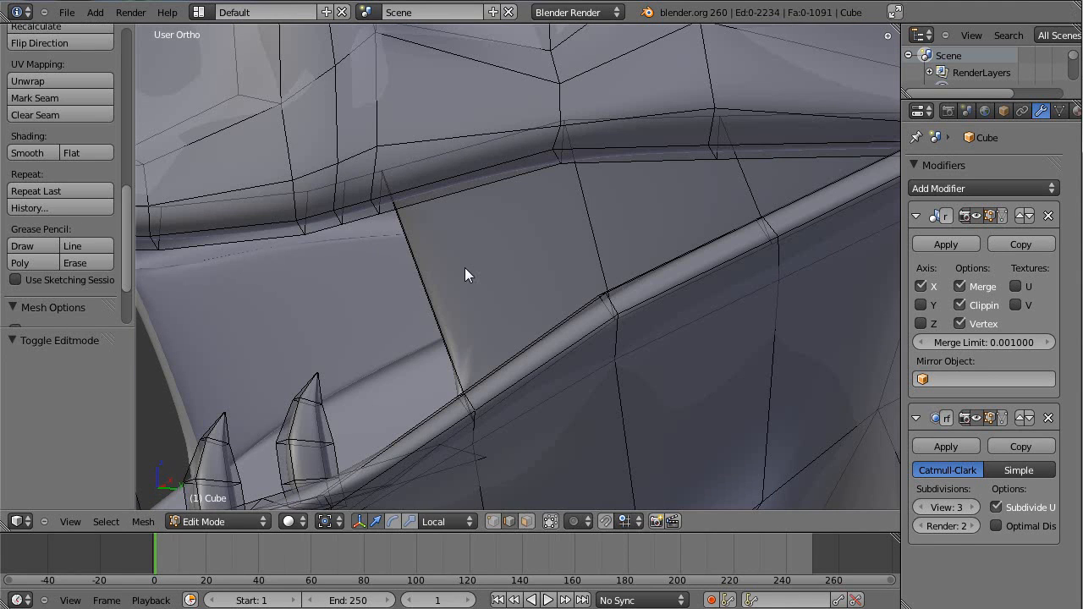
pyautogui.hotkey('ctrl', 'r')
pyautogui.click(429, 267)
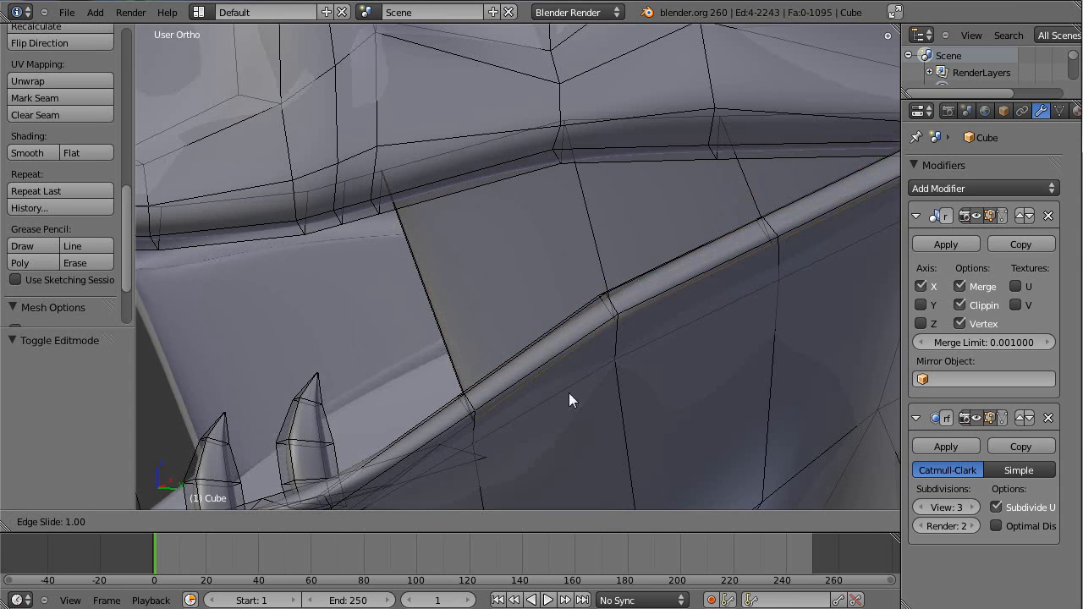
pyautogui.click(637, 303)
# Cut another lengthwise edge loop through the inner cheek surface and slide it about -0.64 toward the upper lip
pyautogui.moveTo(628, 310); pyautogui.dragTo(434, 389, button='middle')
pyautogui.moveTo(371, 256); pyautogui.dragTo(375, 302, button='middle')
pyautogui.press('a')
pyautogui.hotkey('ctrl', 'r')
pyautogui.click(342, 306)
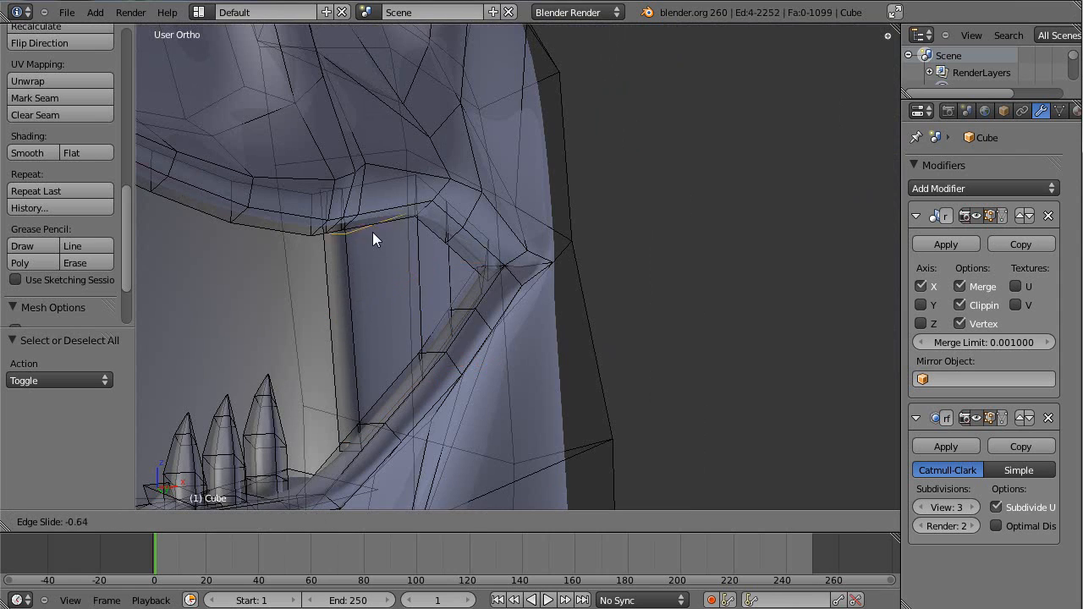
pyautogui.click(377, 225)
# Add three evenly spaced lengthwise edge loops across the inner cheek surface between the upper and lower lips
pyautogui.moveTo(457, 305); pyautogui.dragTo(538, 383, button='middle')
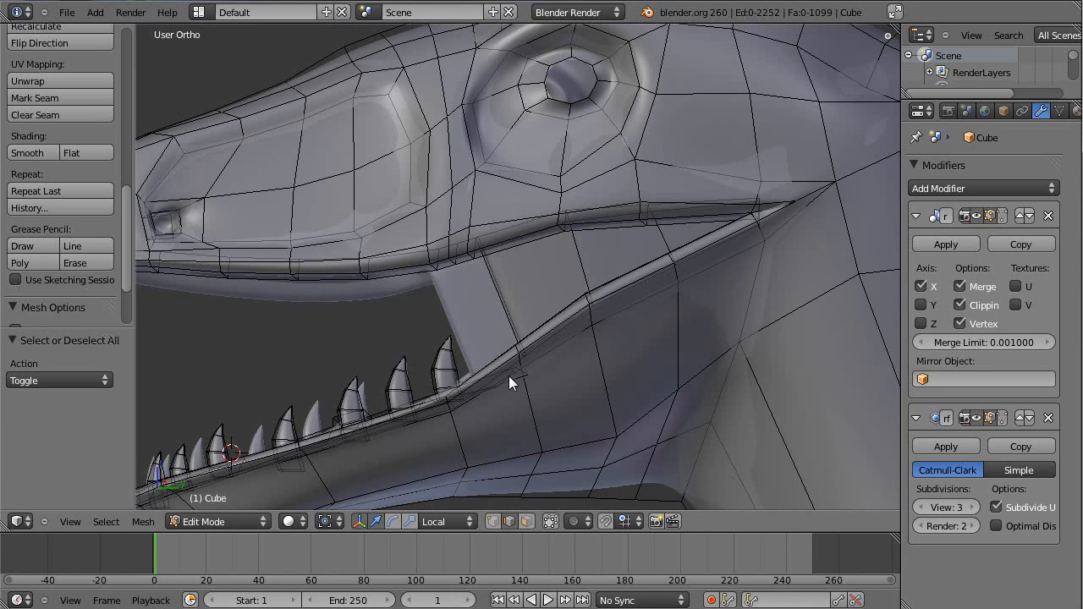
pyautogui.scroll(-5, 508, 375)
pyautogui.moveTo(422, 346); pyautogui.dragTo(477, 318, button='middle')
pyautogui.scroll(5, 480, 224)
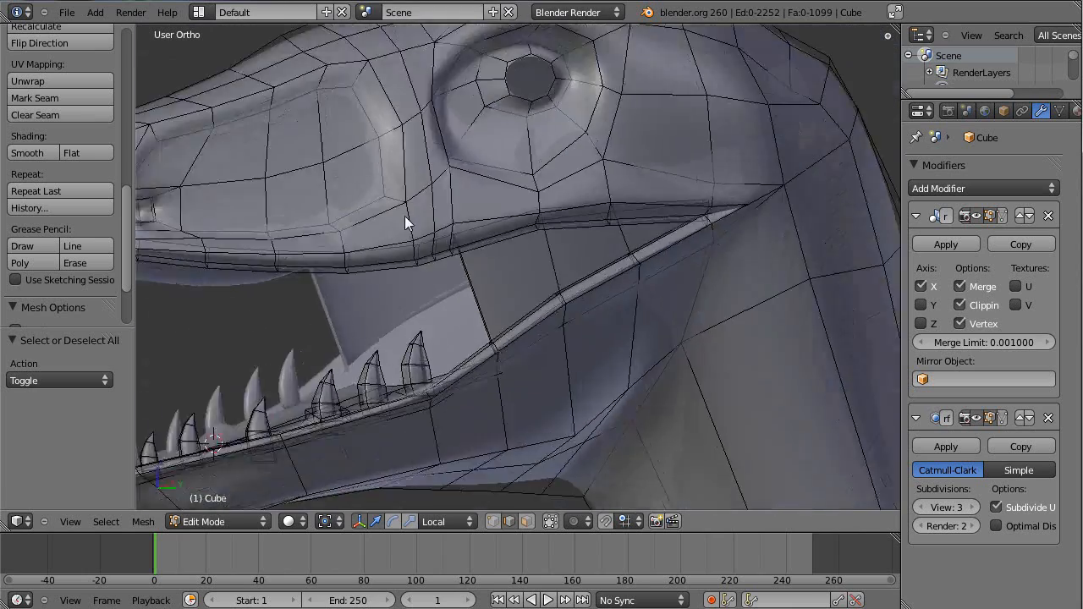
pyautogui.moveTo(509, 285); pyautogui.dragTo(534, 283, button='middle')
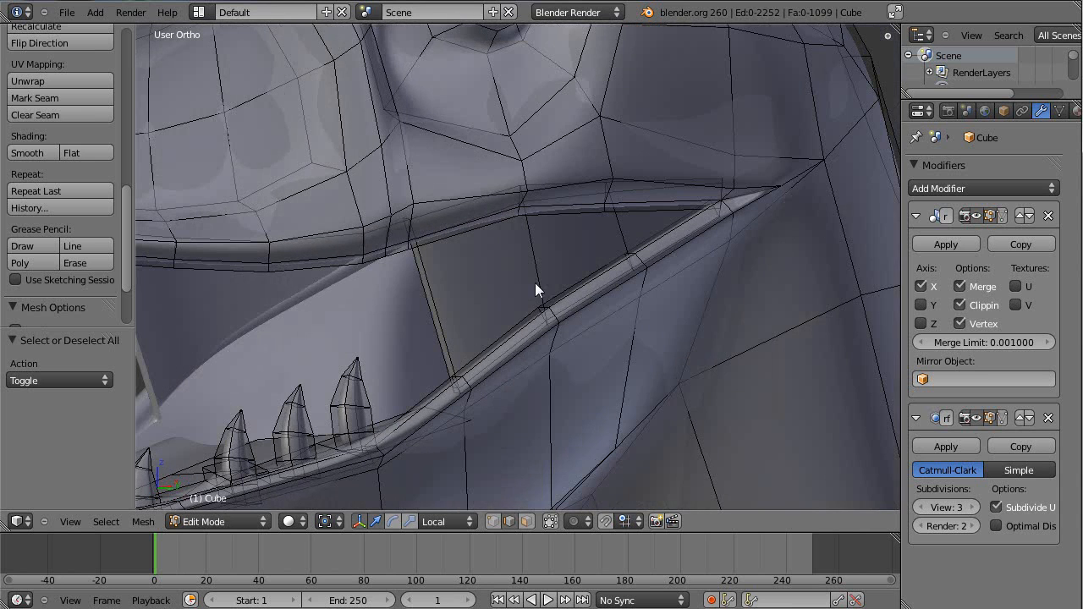
pyautogui.hotkey('ctrl', 'r')
pyautogui.scroll(3, 456, 276)
pyautogui.click(458, 275)
pyautogui.press('a')
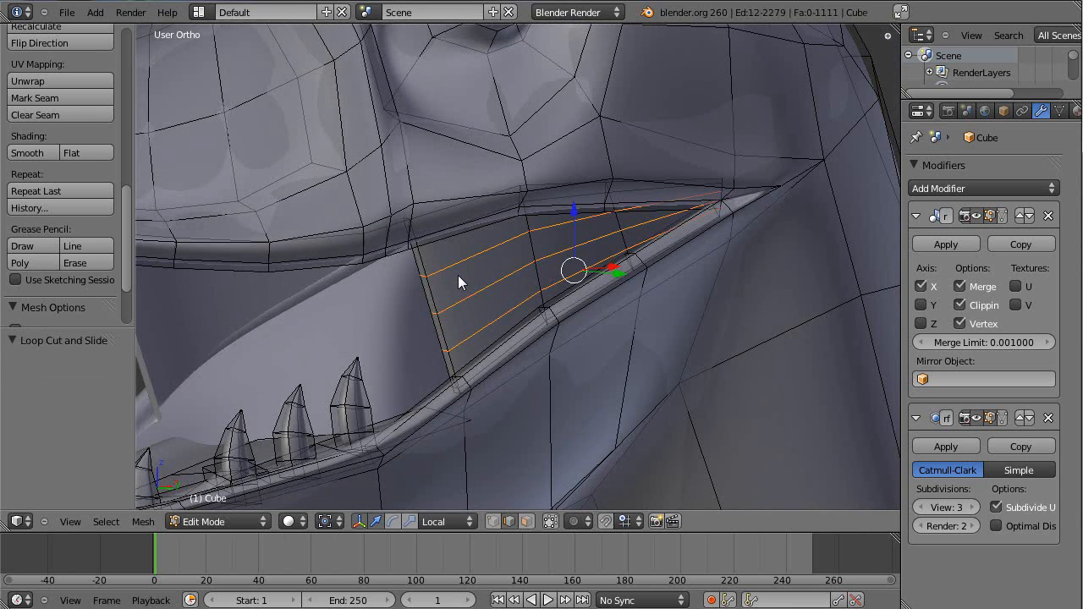
# Select the middle vertex pair on the cheek's front edge and move it slightly upward in the right side view
pyautogui.moveTo(503, 309); pyautogui.dragTo(445, 315, button='middle')
pyautogui.hotkey('ctrl', 'Tab')
pyautogui.click(447, 301)
pyautogui.scroll(3, 489, 339)
pyautogui.press('b')
pyautogui.moveTo(399, 302); pyautogui.dragTo(492, 362)
pyautogui.press('KP_3')
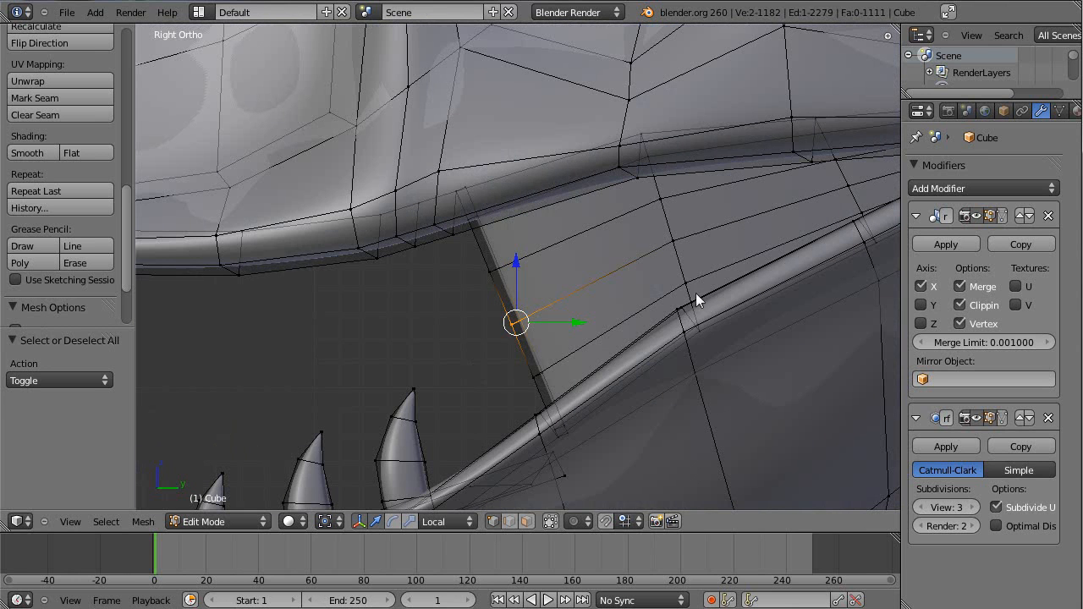
pyautogui.press('g')
pyautogui.click(695, 268)
# Move the upper vertex pair on the cheek's front edge slightly toward the snout in the right side view
pyautogui.press('a')
pyautogui.press('b')
pyautogui.moveTo(476, 256); pyautogui.dragTo(526, 285)
pyautogui.press('g')
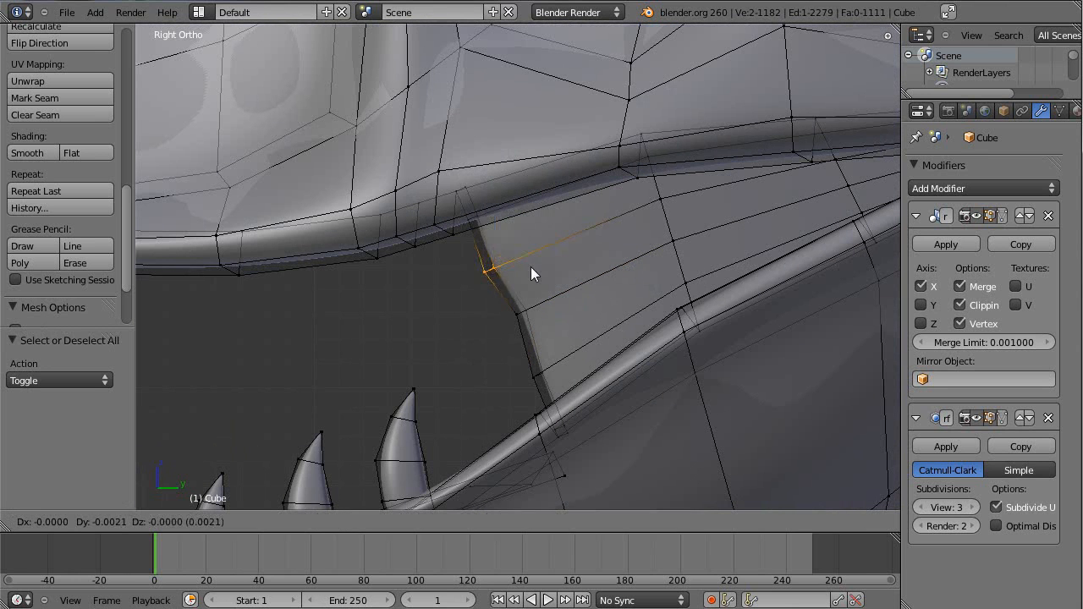
pyautogui.click(534, 269)
pyautogui.press('a')
pyautogui.press('b')
pyautogui.moveTo(513, 349); pyautogui.dragTo(609, 408)
pyautogui.press('a')
pyautogui.press('b')
pyautogui.press('Escape')
# Nudge two neighbouring vertices in the middle of the inner cheek surface to refine its curve
pyautogui.moveTo(595, 291); pyautogui.dragTo(477, 338, button='middle')
pyautogui.rightClick(438, 269)
pyautogui.press('g')
pyautogui.click(457, 289)
pyautogui.rightClick(434, 297)
pyautogui.press('g')
pyautogui.click(444, 302)
# Nudge the inner cheek surface's upper vertices nearer the mouth corner by small amounts
pyautogui.rightClick(428, 226)
pyautogui.press('g')
pyautogui.click(423, 230)
pyautogui.rightClick(462, 230)
pyautogui.click(457, 235)
pyautogui.press('a')
pyautogui.rightClick(473, 208)
pyautogui.press('g')
pyautogui.click(488, 214)
# Select the edge loop along the cheek's front edge and move it slightly outward along the local X axis
pyautogui.press('Tab')
pyautogui.scroll(-8, 567, 313)
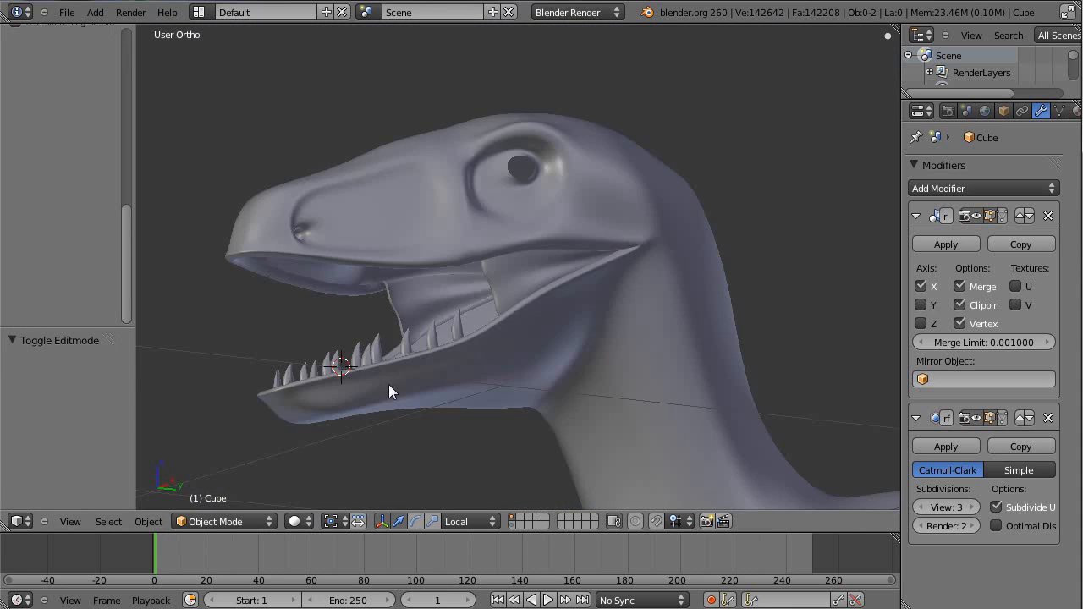
pyautogui.moveTo(620, 392); pyautogui.dragTo(417, 351, button='middle')
pyautogui.scroll(5, 417, 351)
pyautogui.press('Tab')
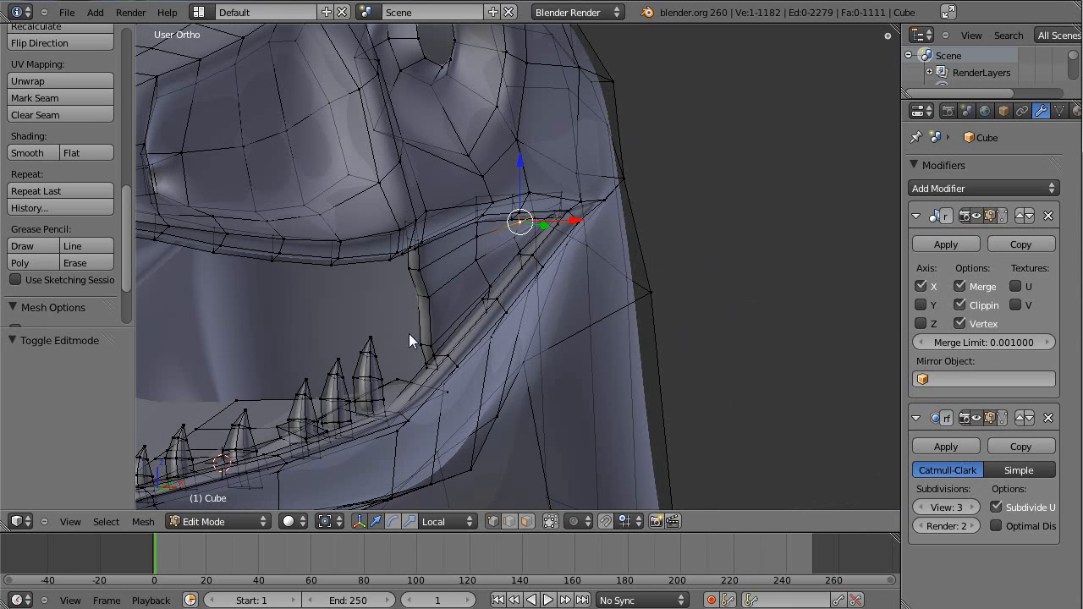
pyautogui.keyDown('alt'); pyautogui.rightClick(416, 284); pyautogui.keyUp('alt')
pyautogui.press('g')
pyautogui.press('x')
pyautogui.press('x')
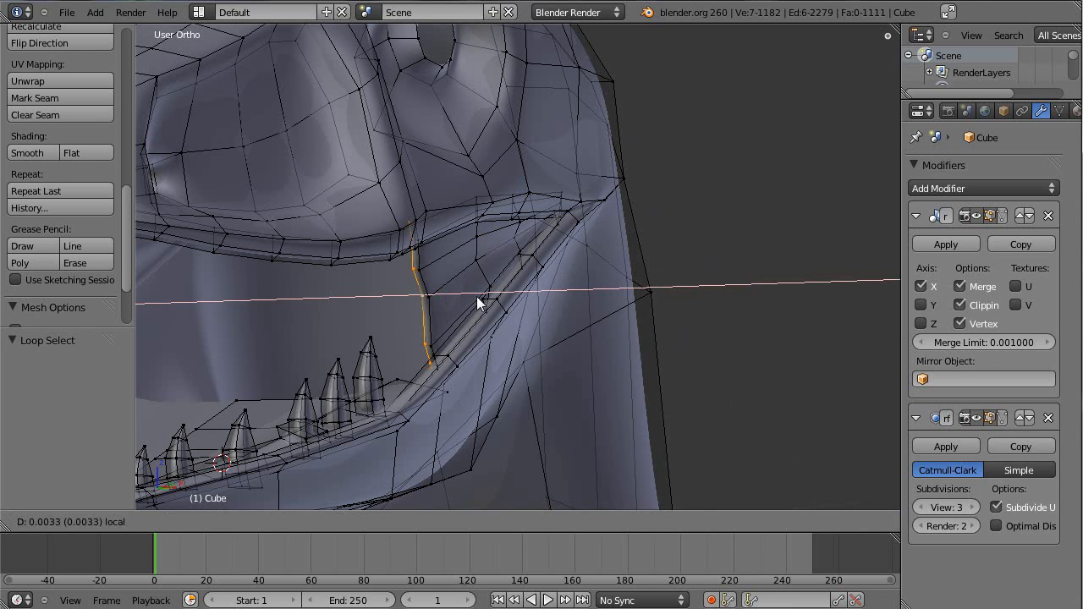
pyautogui.click(478, 296)
pyautogui.press('a')
pyautogui.scroll(-5, 511, 316)
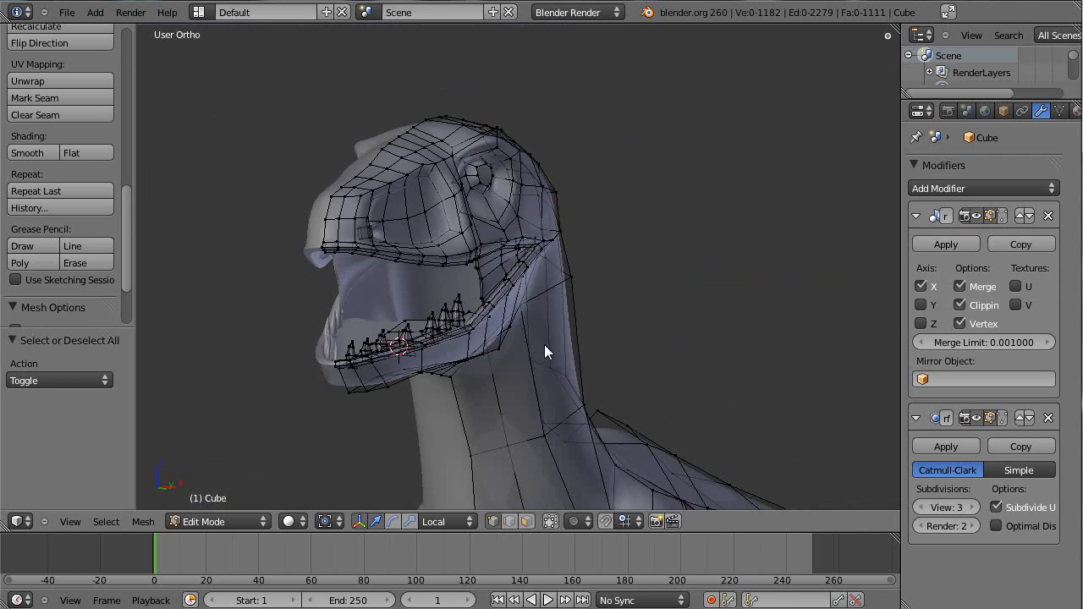
# Extrude the cheek's open inner edge loop back toward the mouth corner by 0.227 in Y and 0.07793 in Z in the right side view
pyautogui.press('Tab')
pyautogui.moveTo(536, 301); pyautogui.dragTo(686, 297, button='middle')
pyautogui.scroll(4, 559, 297)
pyautogui.press('Tab')
pyautogui.moveTo(484, 275); pyautogui.dragTo(517, 286, button='middle')
pyautogui.scroll(3, 517, 286)
pyautogui.moveTo(442, 276); pyautogui.dragTo(384, 265, button='middle')
pyautogui.keyDown('alt'); pyautogui.rightClick(385, 266); pyautogui.keyUp('alt')
pyautogui.moveTo(436, 308)
pyautogui.mouseDown(button='middle')
pyautogui.moveTo(463, 315)
pyautogui.moveTo(428, 301)
pyautogui.mouseUp(button='middle')
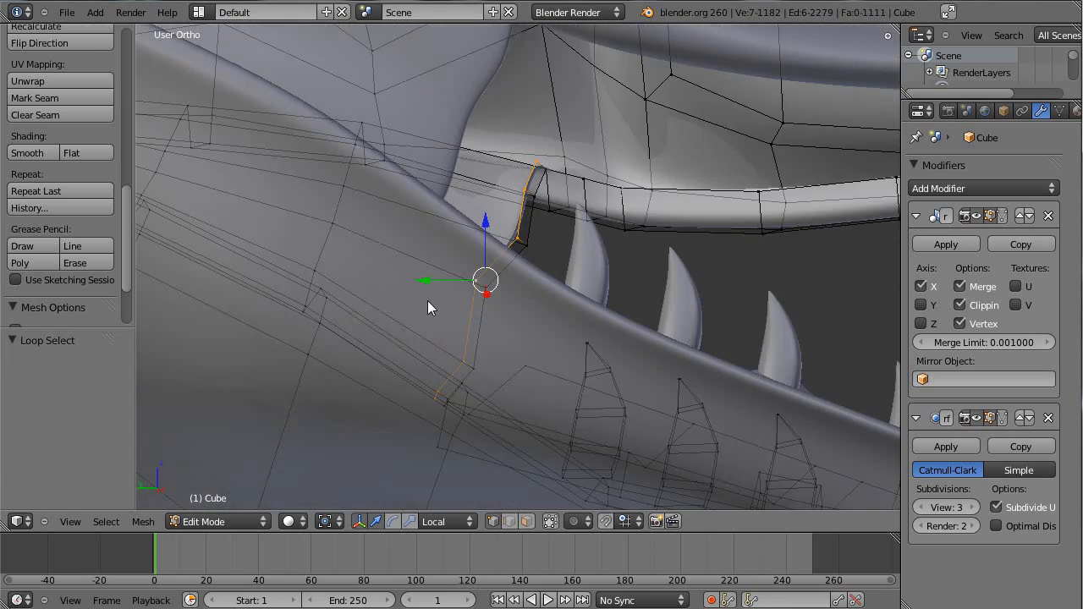
pyautogui.press('KP_3')
pyautogui.keyDown('shift'); pyautogui.moveTo(599, 307); pyautogui.dragTo(327, 302, button='middle'); pyautogui.keyUp('shift')
pyautogui.press('e')
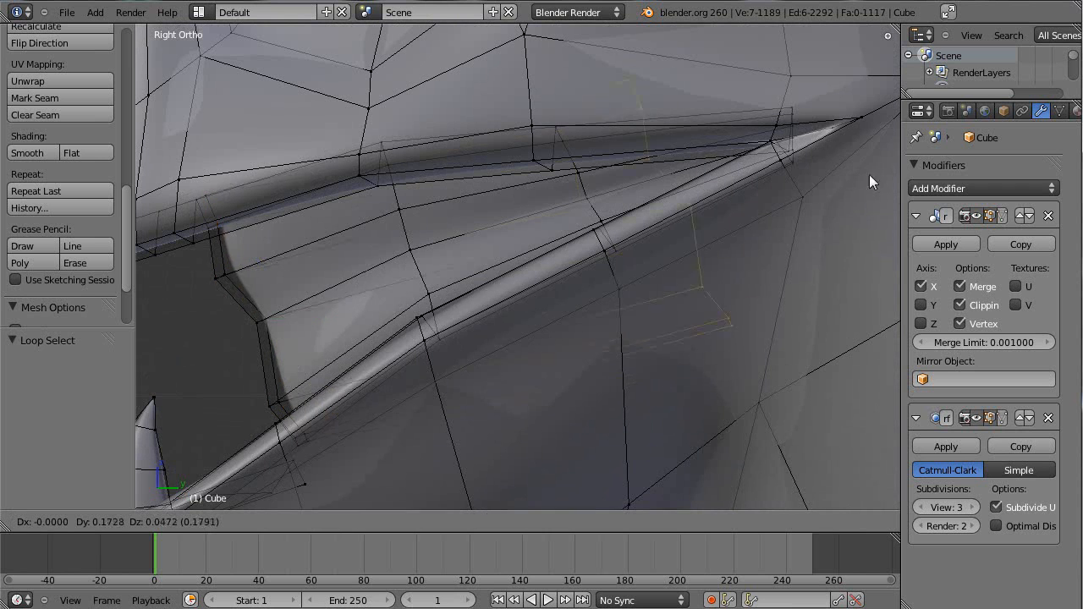
pyautogui.click(977, 126)
# Scale the extruded edge loop to 0.195 and shift it slightly so it sits behind the mouth corner
pyautogui.press('KP_Decimal')
pyautogui.press('s')
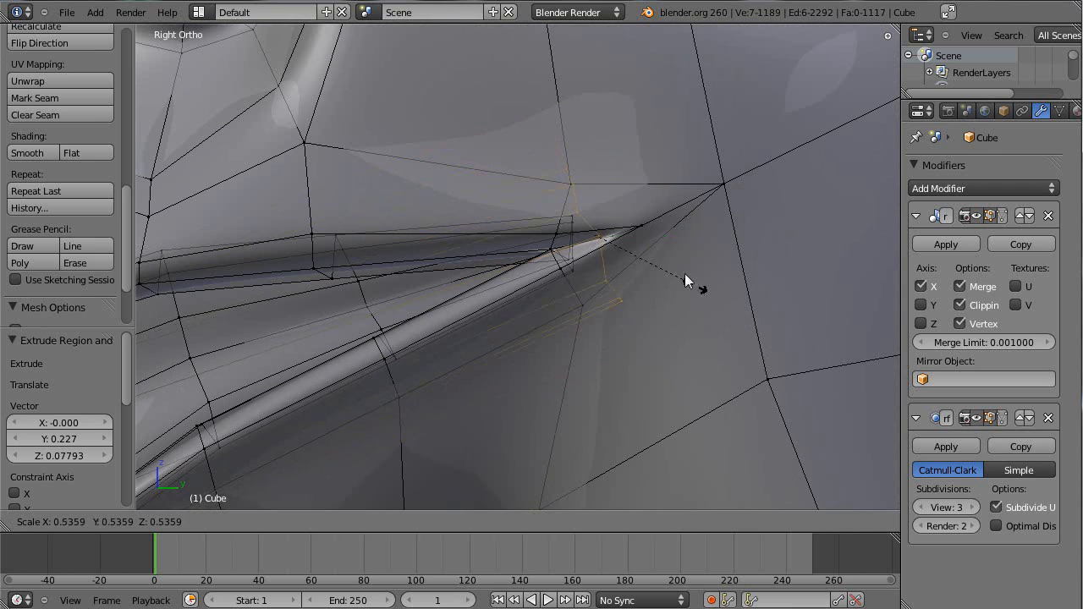
pyautogui.click(636, 241)
pyautogui.press('g')
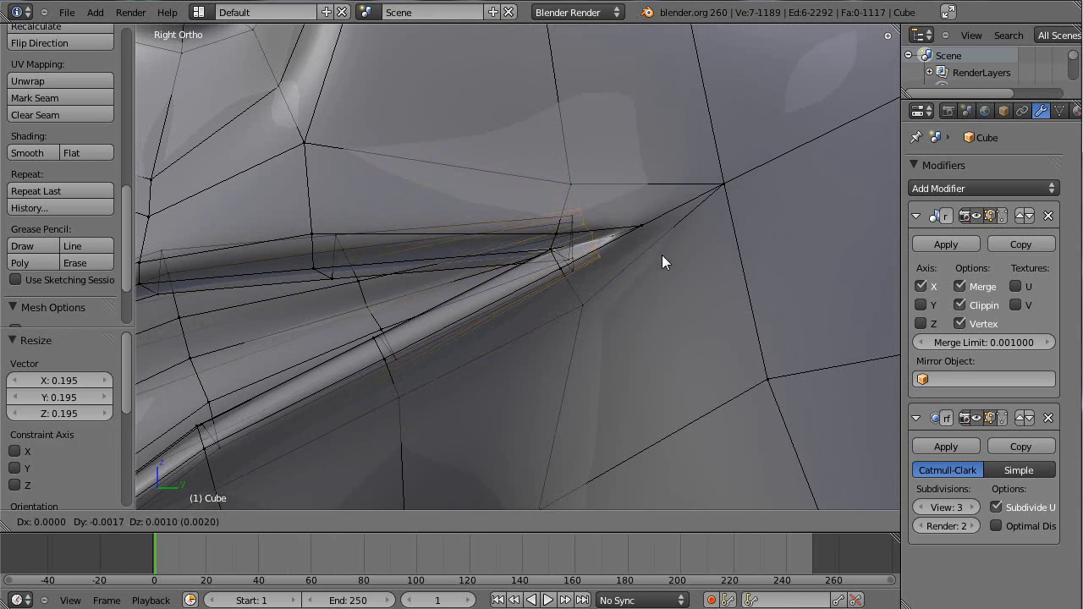
pyautogui.click(662, 255)
pyautogui.press('a')
# Examine the cheek and mouth corner on the smoothed head and on its mesh wireframe
pyautogui.scroll(-5, 508, 300)
pyautogui.moveTo(439, 311)
pyautogui.mouseDown(button='middle')
pyautogui.moveTo(414, 313)
pyautogui.moveTo(640, 293)
pyautogui.moveTo(655, 301)
pyautogui.moveTo(496, 309)
pyautogui.moveTo(640, 306)
pyautogui.moveTo(537, 338)
pyautogui.moveTo(436, 320)
pyautogui.mouseUp(button='middle')
pyautogui.press('Tab')
pyautogui.scroll(-2, 654, 301)
pyautogui.scroll(-3, 437, 320)
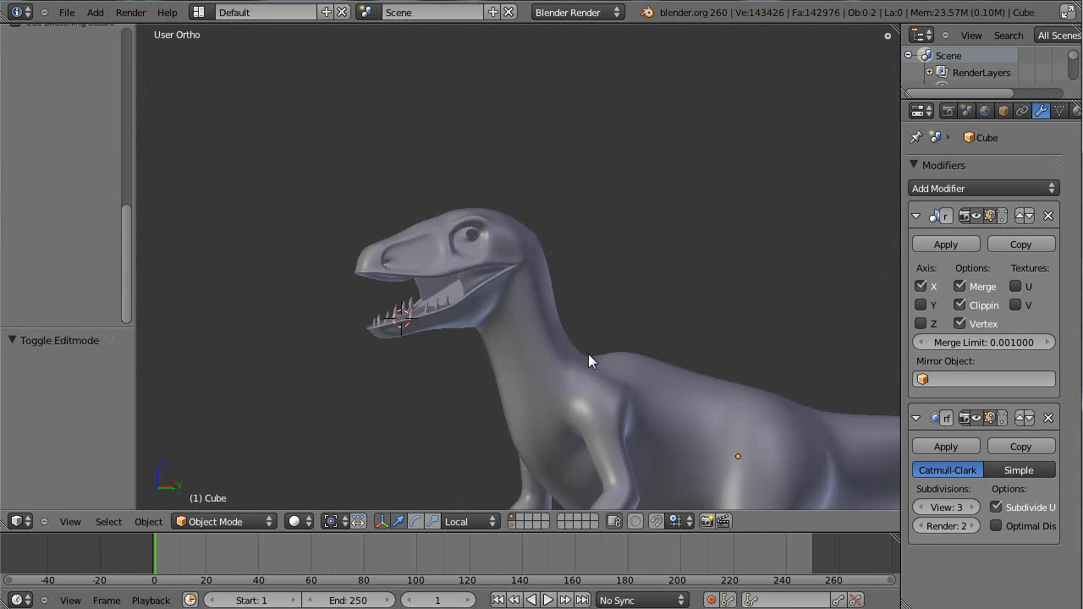
pyautogui.scroll(8, 408, 285)
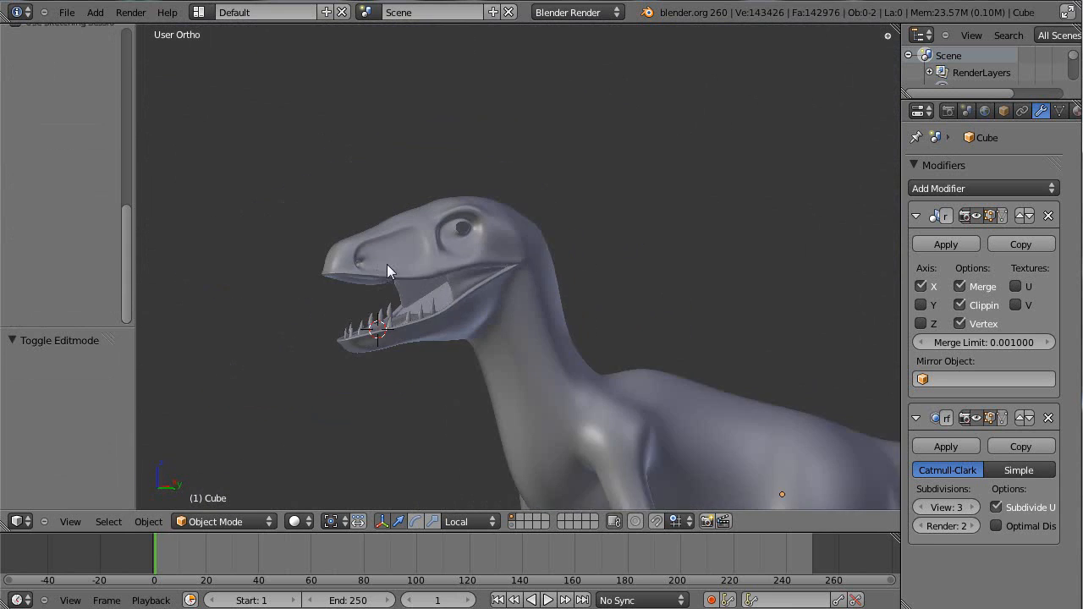
pyautogui.press('Tab')
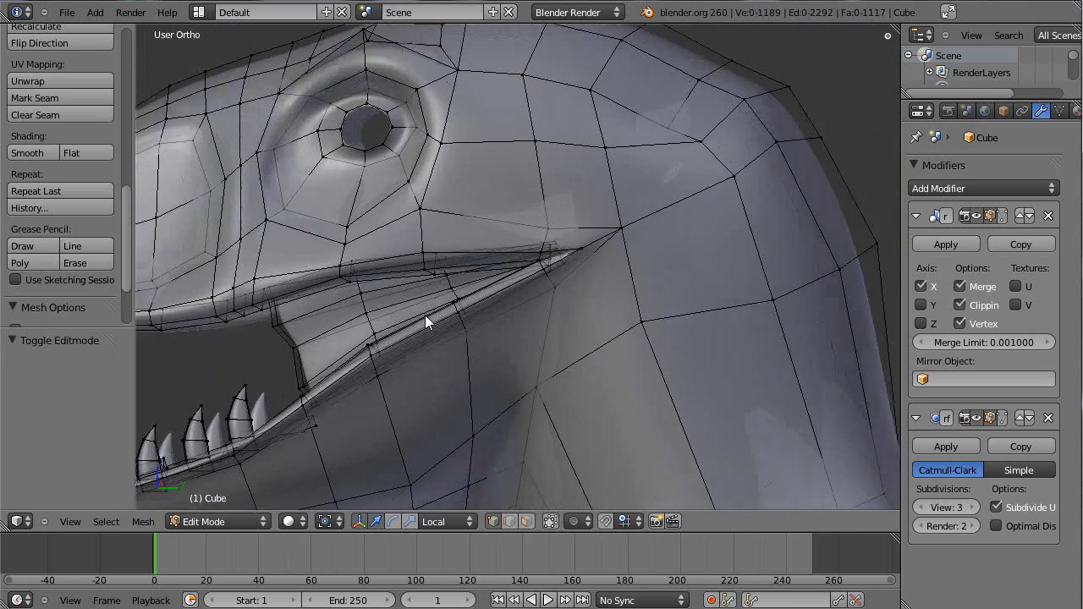
pyautogui.scroll(3, 425, 317)
pyautogui.scroll(-2, 420, 361)
pyautogui.keyDown('shift'); pyautogui.moveTo(522, 293); pyautogui.dragTo(544, 184, button='middle'); pyautogui.keyUp('shift')
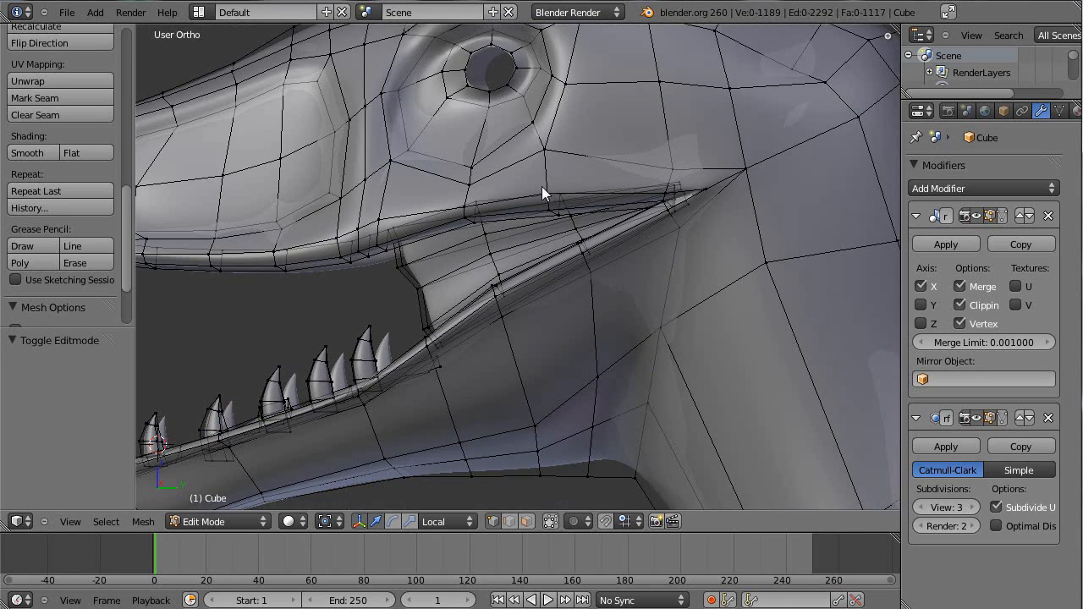
pyautogui.hotkey('ctrl', 'r')
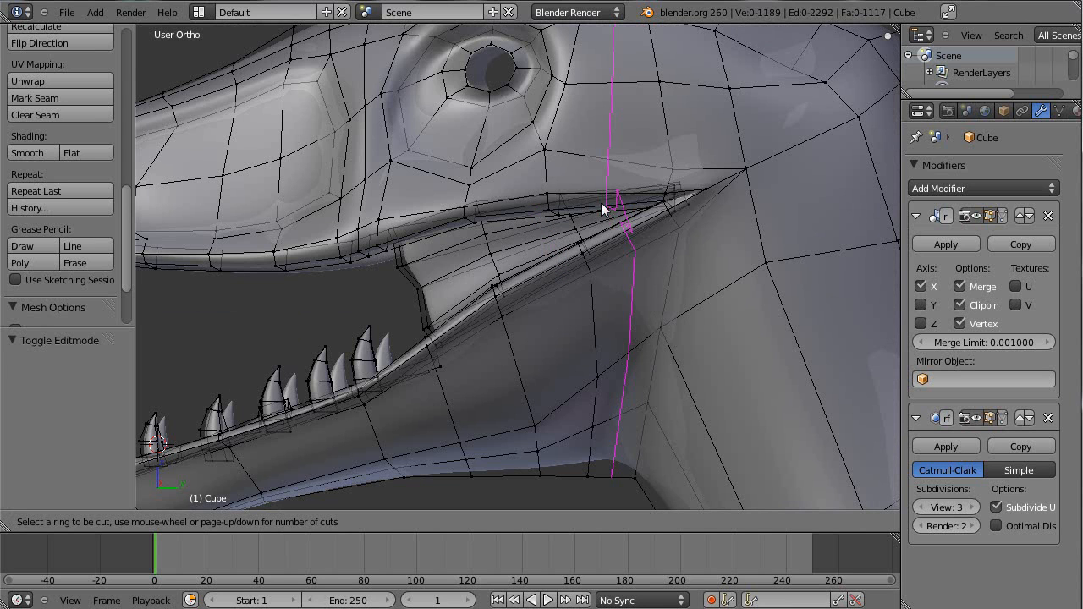
pyautogui.click(412, 236)
pyautogui.rightClick(413, 236)
# Examine the smoothed raptor head and open jaws from several angles
pyautogui.scroll(-5, 585, 235)
pyautogui.moveTo(467, 264); pyautogui.dragTo(521, 289, button='middle')
pyautogui.scroll(-3, 594, 250)
pyautogui.press('Tab')
pyautogui.moveTo(592, 277); pyautogui.dragTo(502, 359, button='middle')
pyautogui.moveTo(579, 302); pyautogui.dragTo(544, 336, button='middle')
pyautogui.moveTo(553, 380); pyautogui.dragTo(429, 355, button='middle')
pyautogui.moveTo(550, 322); pyautogui.dragTo(450, 248, button='middle')
# Select a vertex on the side of the lower jaw and move it inward along local X with smooth proportional editing
pyautogui.press('Tab')
pyautogui.rightClick(456, 247)
pyautogui.press('o')
pyautogui.moveTo(538, 227); pyautogui.dragTo(597, 257, button='middle')
pyautogui.moveTo(522, 248); pyautogui.dragTo(500, 267)
pyautogui.scroll(2, 507, 255)
pyautogui.scroll(-3, 512, 255)
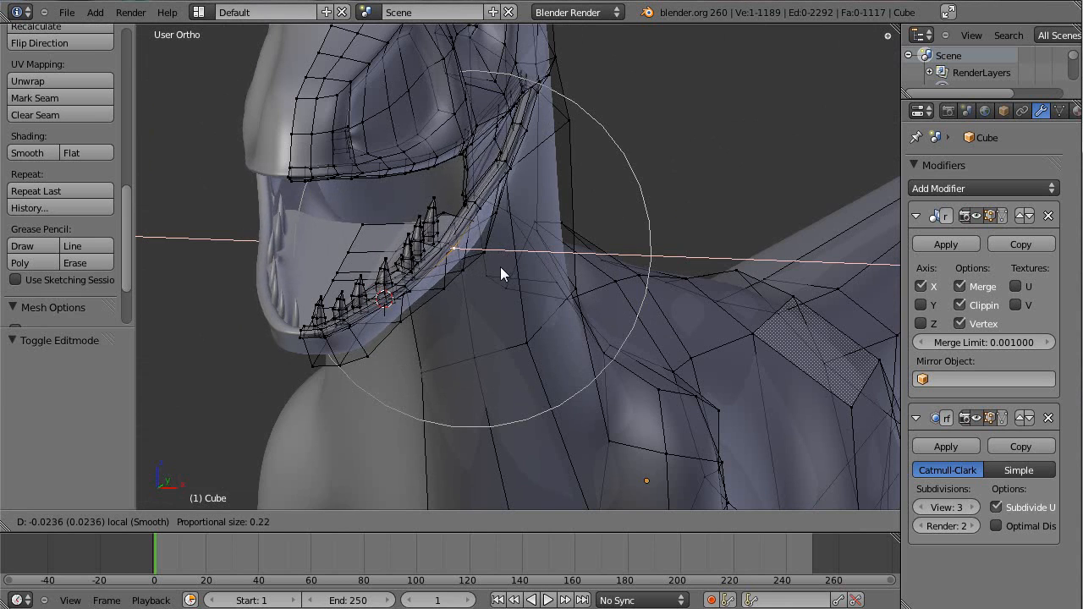
pyautogui.scroll(-3, 497, 266)
pyautogui.moveTo(485, 262); pyautogui.dragTo(602, 260, button='middle')
pyautogui.press('Tab')
# Examine the reshaped jaw and the whole raptor from both sides and the front
pyautogui.moveTo(440, 221); pyautogui.dragTo(477, 202, button='middle')
pyautogui.moveTo(344, 441); pyautogui.dragTo(631, 239, button='middle')
pyautogui.scroll(2, 551, 227)
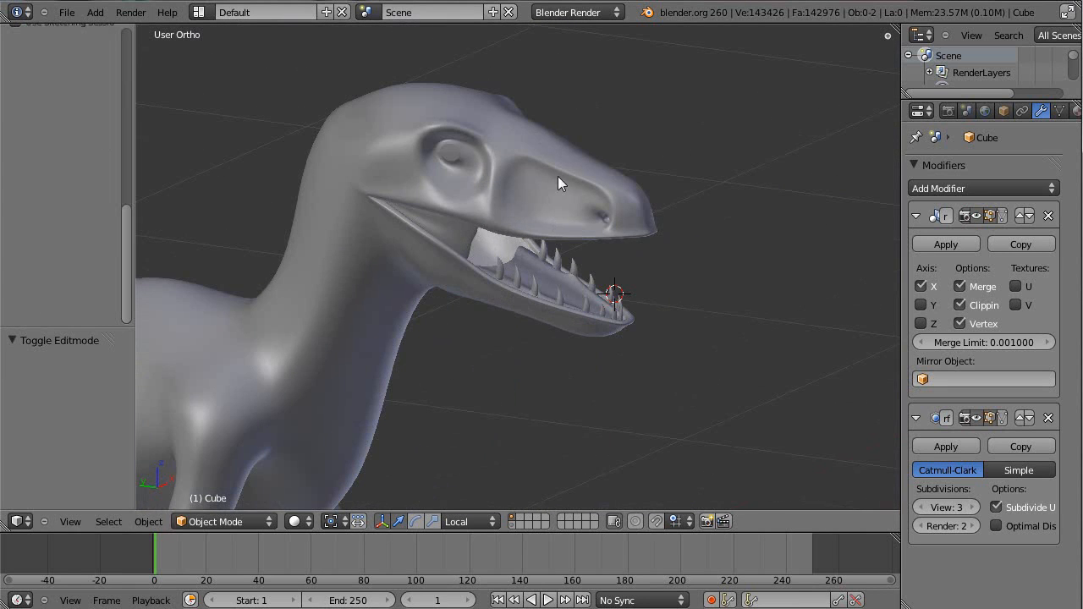
pyautogui.scroll(-4, 593, 280)
pyautogui.moveTo(557, 259); pyautogui.dragTo(502, 284, button='middle')
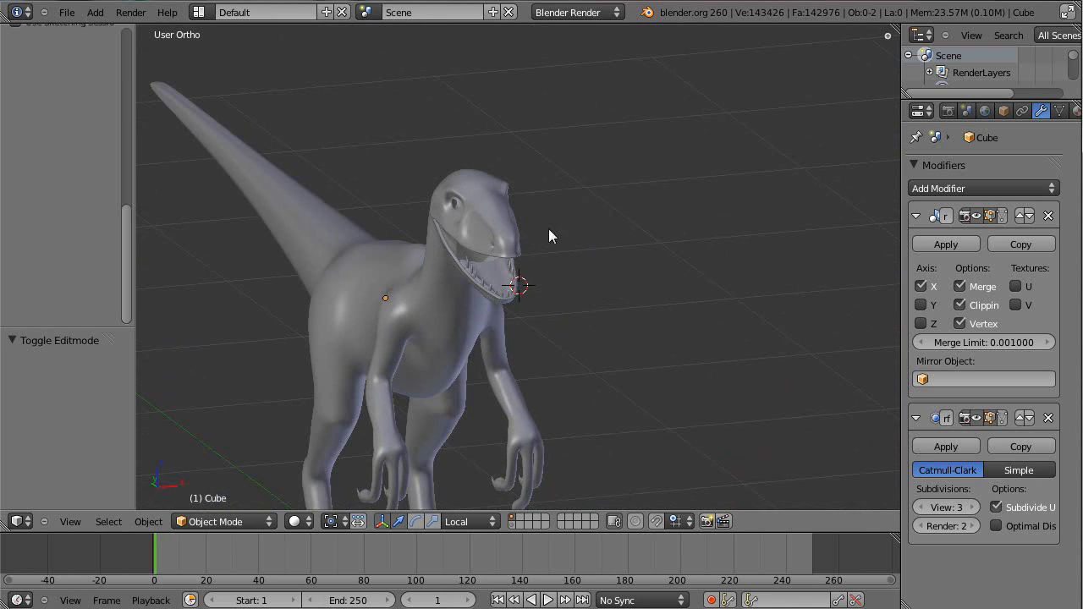
pyautogui.moveTo(542, 209); pyautogui.dragTo(606, 237, button='middle')
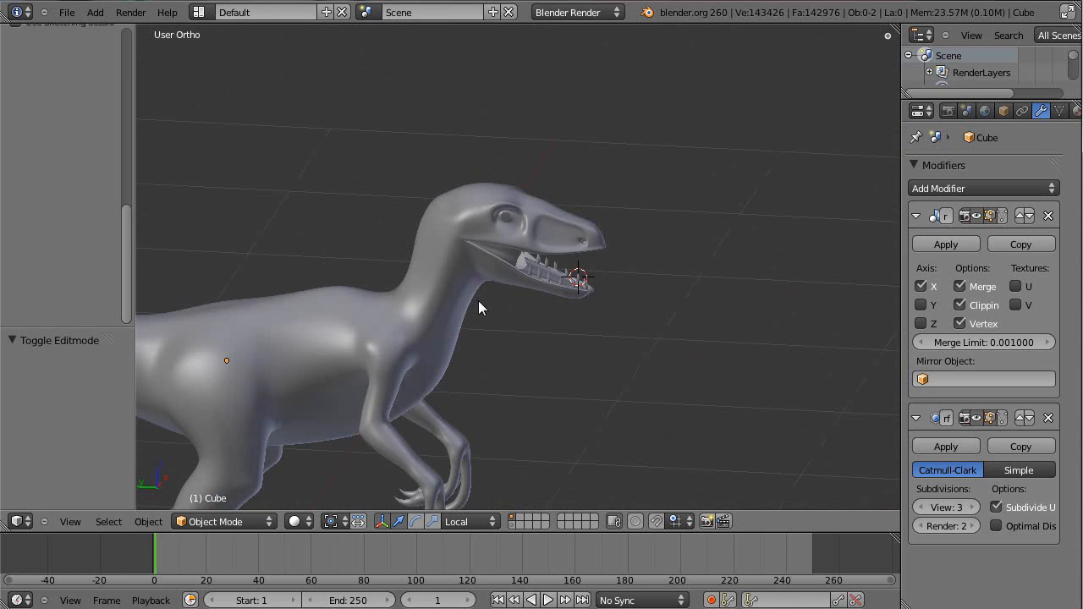
pyautogui.scroll(-3, 390, 358)
pyautogui.moveTo(474, 362); pyautogui.dragTo(351, 336, button='middle')
pyautogui.scroll(4, 601, 315)
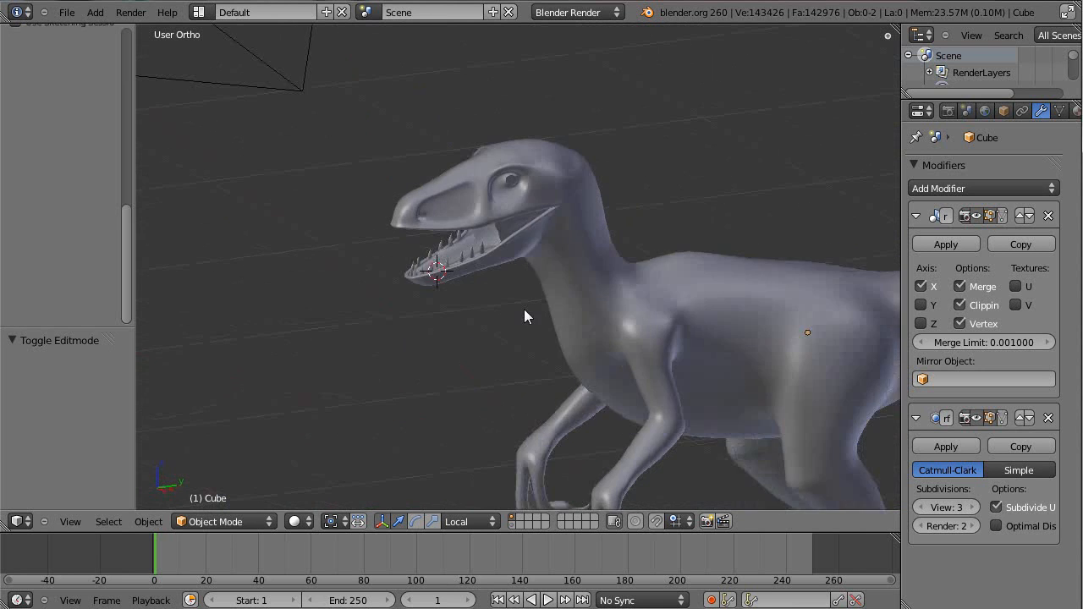
pyautogui.scroll(3, 595, 288)
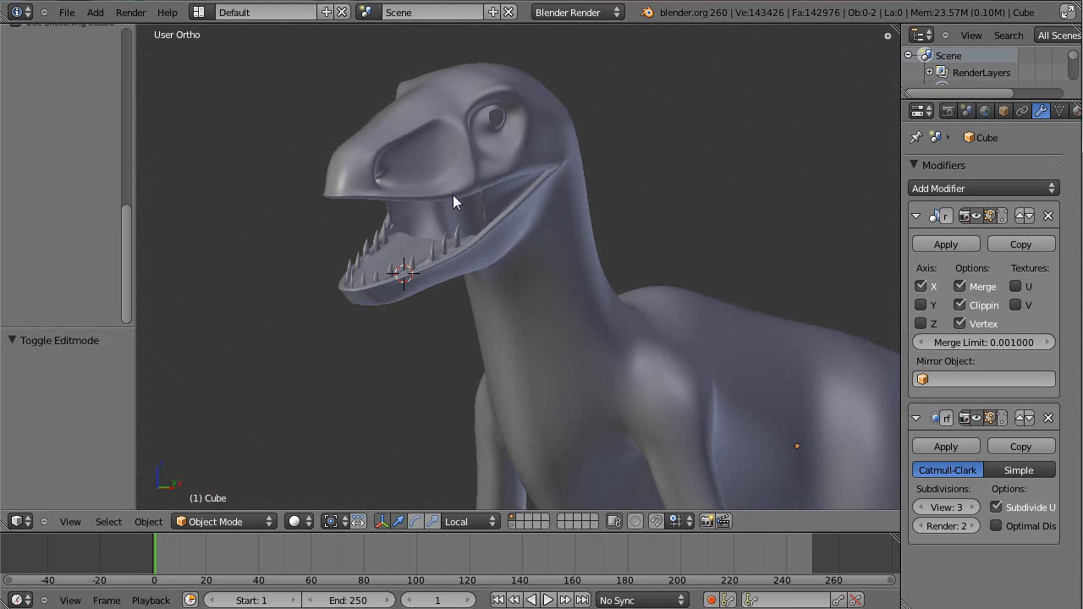
pyautogui.scroll(-5, 621, 372)
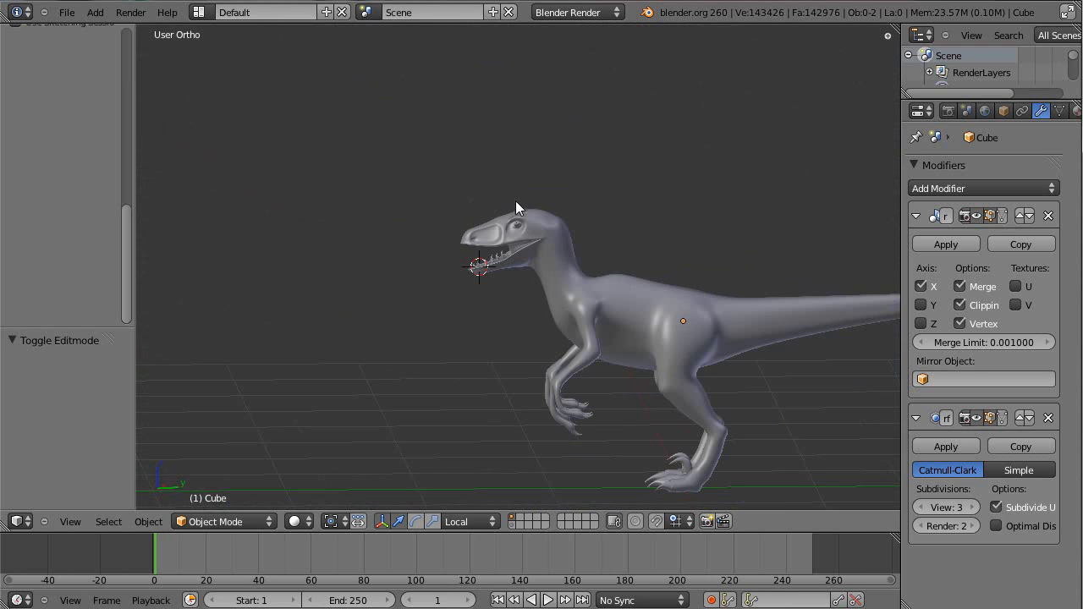
# Show the layer holding the raptor reference drawing in the right side view
pyautogui.press('KP_3')
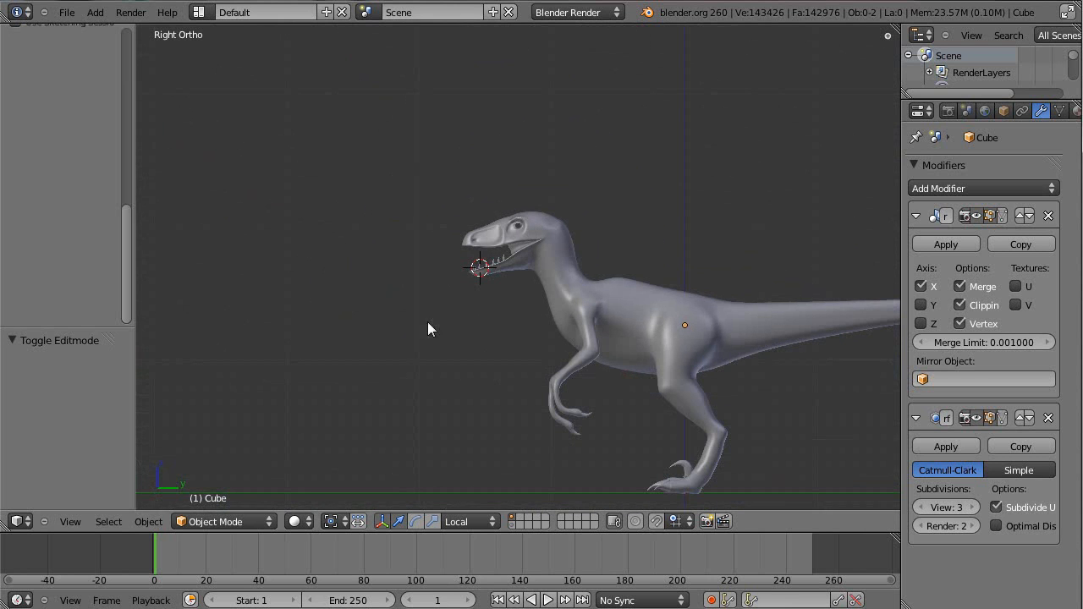
pyautogui.click(511, 525)
pyautogui.scroll(5, 544, 162)
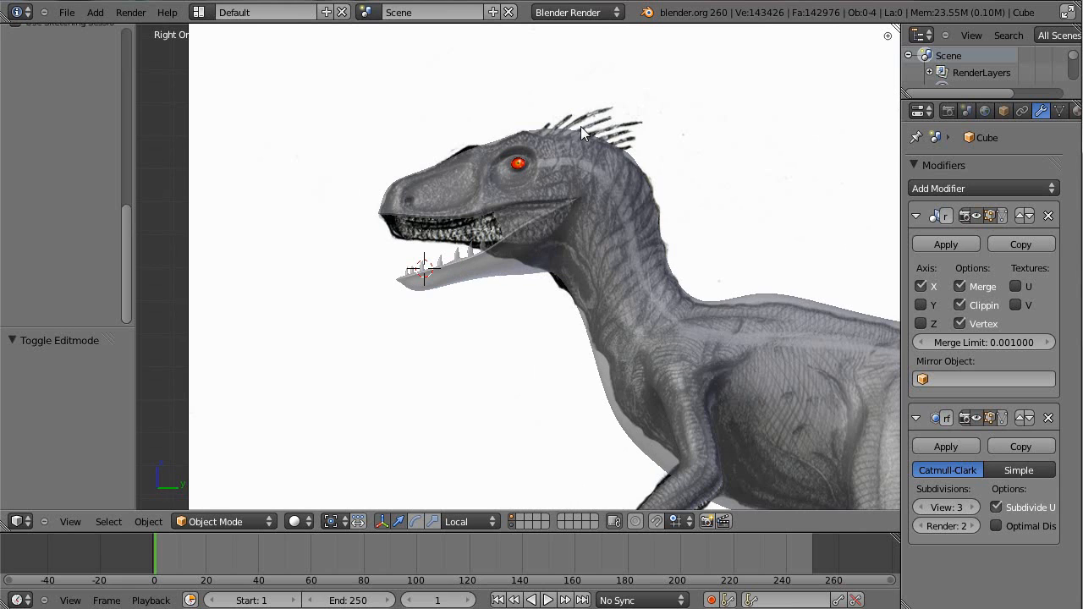
# Compare the modelled head and neck closely with the raptor reference drawing behind them
pyautogui.scroll(2, 639, 145)
pyautogui.scroll(-2, 639, 145)
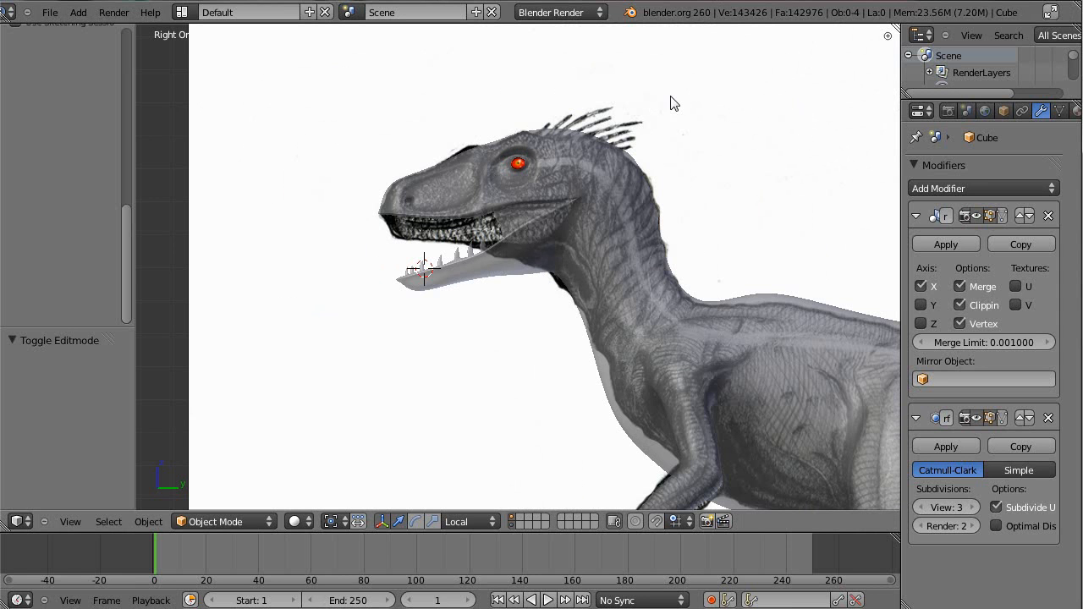
pyautogui.scroll(2, 677, 98)
pyautogui.scroll(-2, 634, 99)
pyautogui.scroll(4, 431, 154)
pyautogui.scroll(-4, 436, 146)
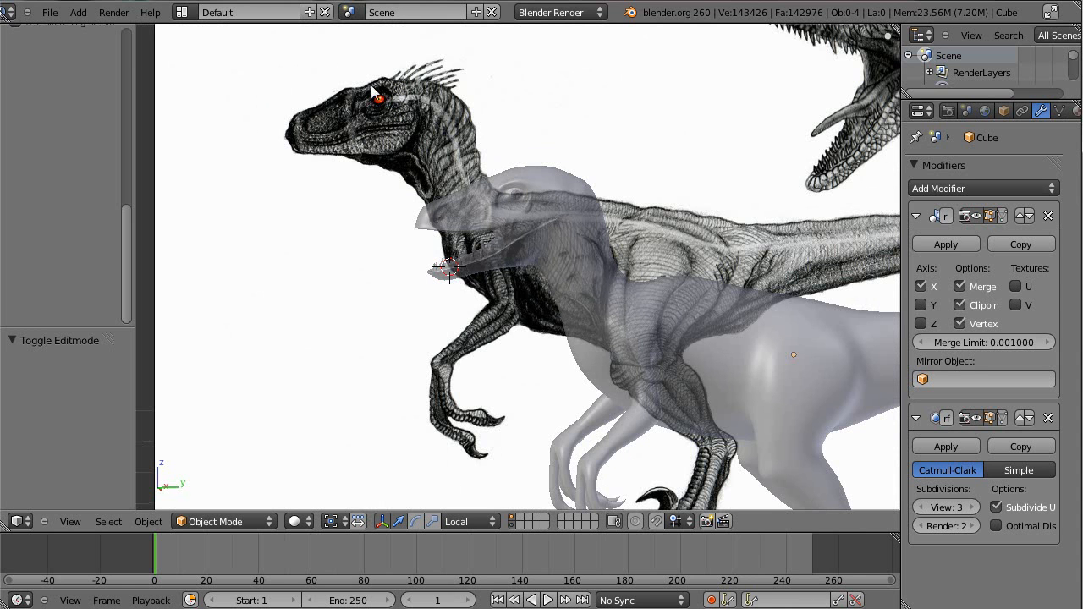
pyautogui.scroll(2, 477, 173)
pyautogui.moveTo(470, 176); pyautogui.dragTo(484, 205, button='middle')
pyautogui.moveTo(452, 145); pyautogui.dragTo(511, 171, button='middle')
pyautogui.scroll(-4, 513, 167)
pyautogui.scroll(8, 513, 177)
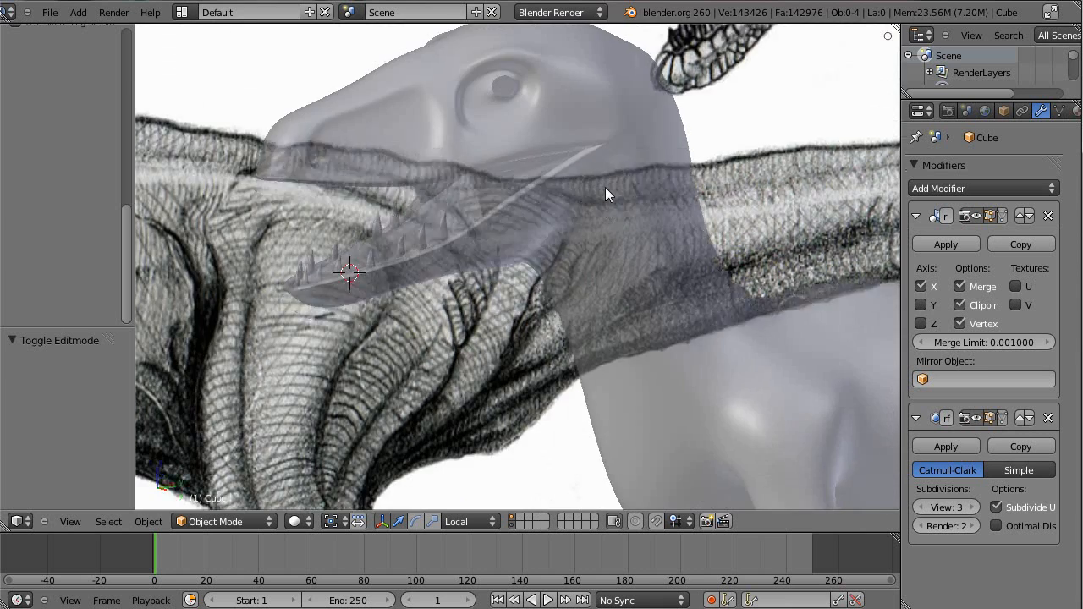
pyautogui.scroll(-3, 604, 188)
# Compare the whole raptor model with the full-body and open-mouth reference drawings from several angles
pyautogui.moveTo(604, 188); pyautogui.dragTo(548, 242, button='middle')
pyautogui.scroll(-6, 626, 278)
pyautogui.moveTo(685, 308); pyautogui.dragTo(734, 322, button='middle')
pyautogui.scroll(-2, 735, 323)
pyautogui.scroll(9, 628, 314)
pyautogui.scroll(-5, 675, 301)
pyautogui.moveTo(655, 327); pyautogui.dragTo(626, 292, button='middle')
pyautogui.scroll(-3, 613, 292)
pyautogui.moveTo(507, 292); pyautogui.dragTo(778, 400, button='middle')
pyautogui.scroll(4, 578, 290)
pyautogui.moveTo(255, 279); pyautogui.dragTo(423, 288, button='middle')
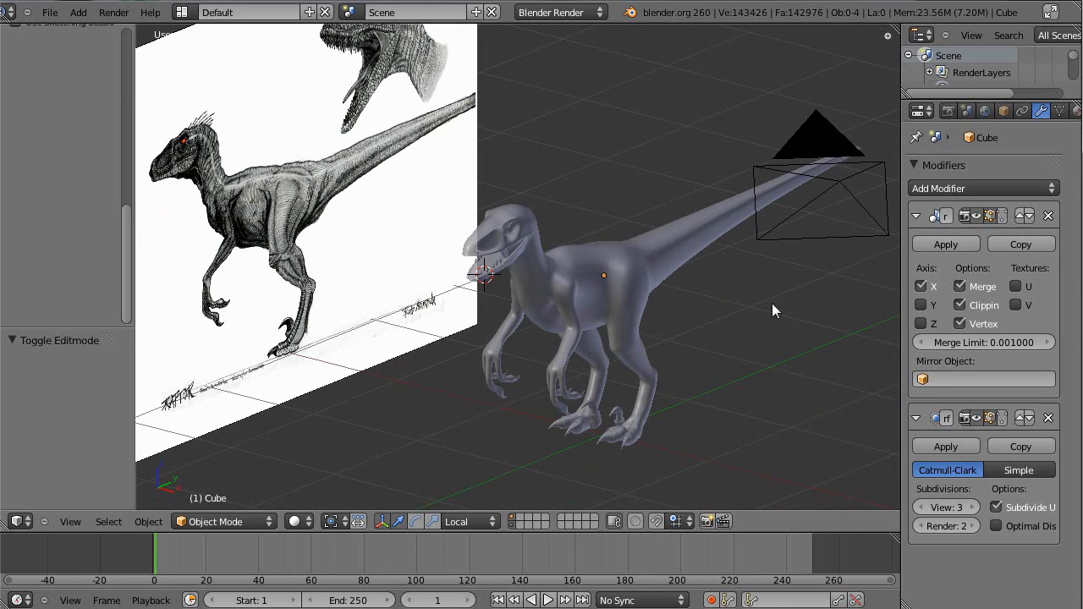
pyautogui.moveTo(592, 248); pyautogui.dragTo(682, 249, button='middle')
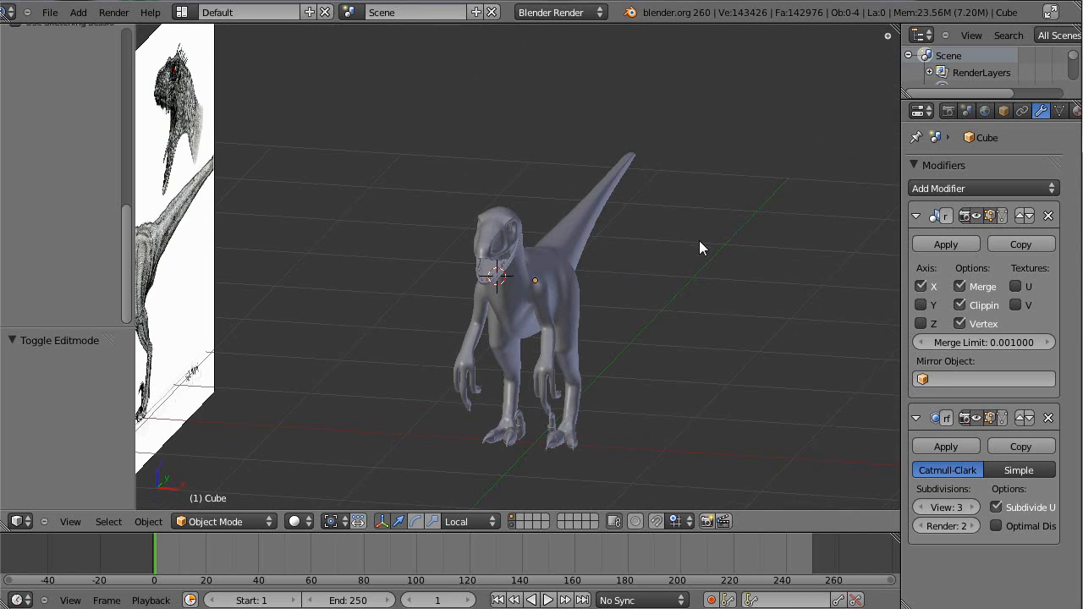
pyautogui.moveTo(664, 249); pyautogui.dragTo(602, 266, button='middle')
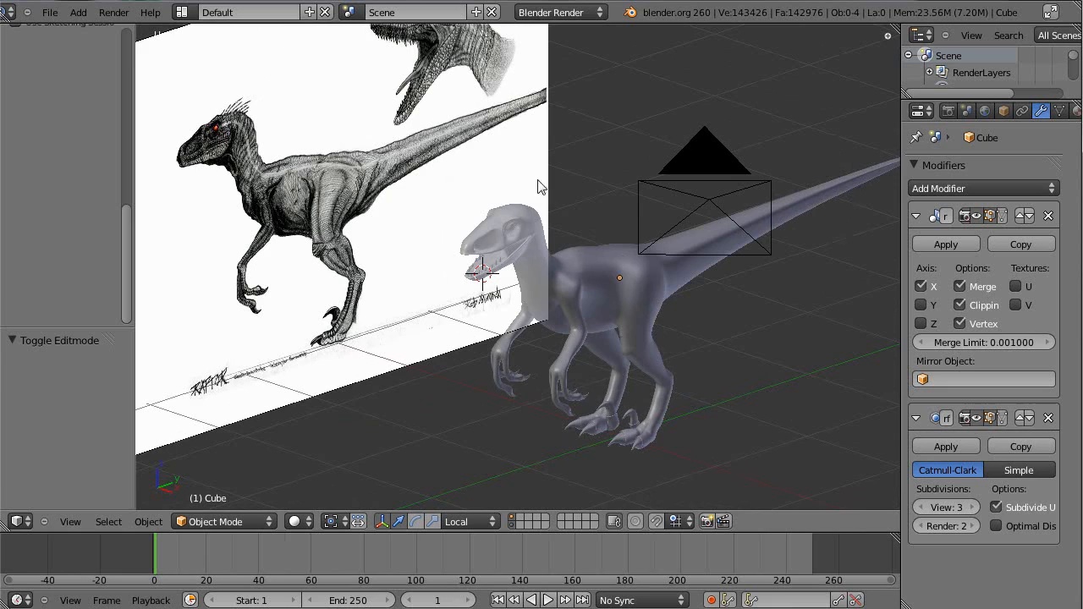
pyautogui.moveTo(526, 225); pyautogui.dragTo(548, 185, button='middle')
pyautogui.scroll(3, 555, 244)
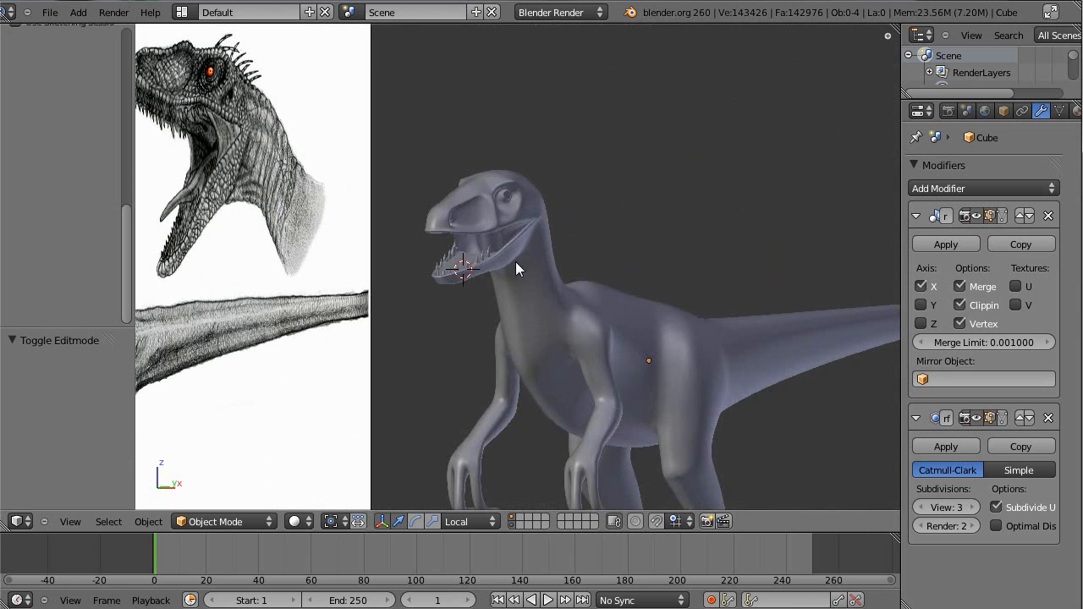
pyautogui.scroll(-3, 512, 241)
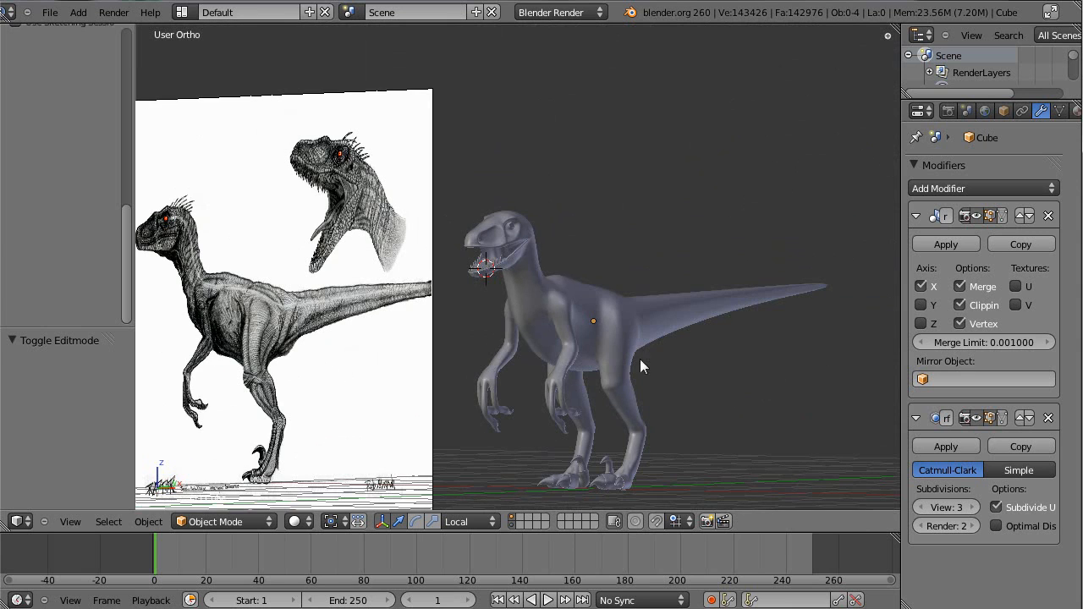
pyautogui.moveTo(442, 213); pyautogui.dragTo(491, 266, button='middle')
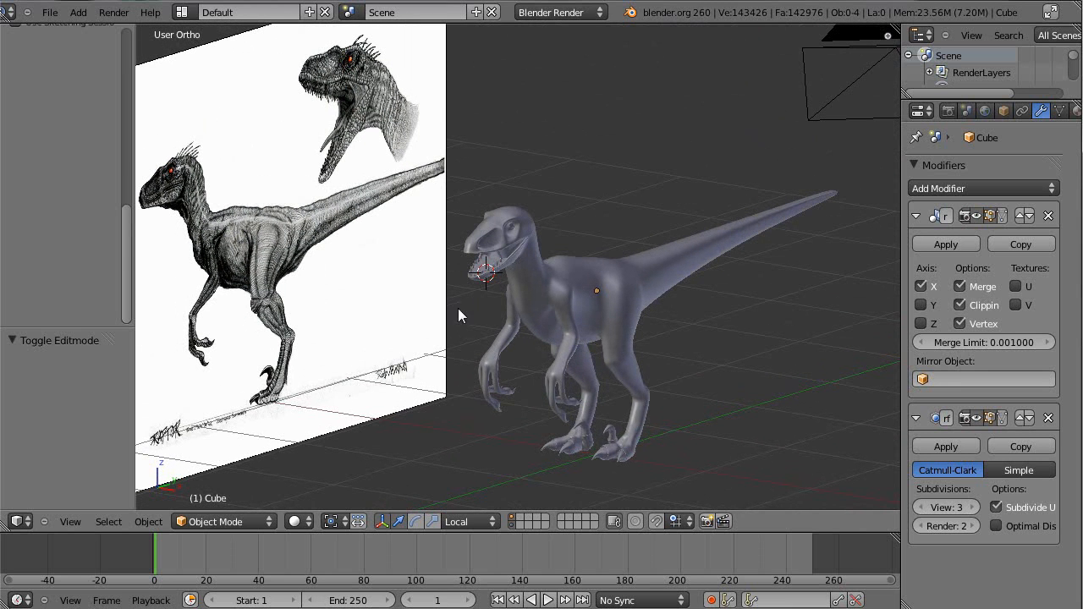
# Inspect the raptor's head, limbs and body proportions beside the reference drawing, both close up and from a distance
pyautogui.scroll(3, 473, 339)
pyautogui.moveTo(591, 372); pyautogui.dragTo(525, 354, button='middle')
pyautogui.scroll(3, 524, 354)
pyautogui.moveTo(476, 212)
pyautogui.mouseDown(button='middle')
pyautogui.moveTo(652, 193)
pyautogui.moveTo(621, 241)
pyautogui.moveTo(575, 266)
pyautogui.moveTo(520, 244)
pyautogui.moveTo(524, 225)
pyautogui.moveTo(514, 228)
pyautogui.moveTo(619, 254)
pyautogui.moveTo(484, 251)
pyautogui.mouseUp(button='middle')
pyautogui.scroll(-3, 605, 231)
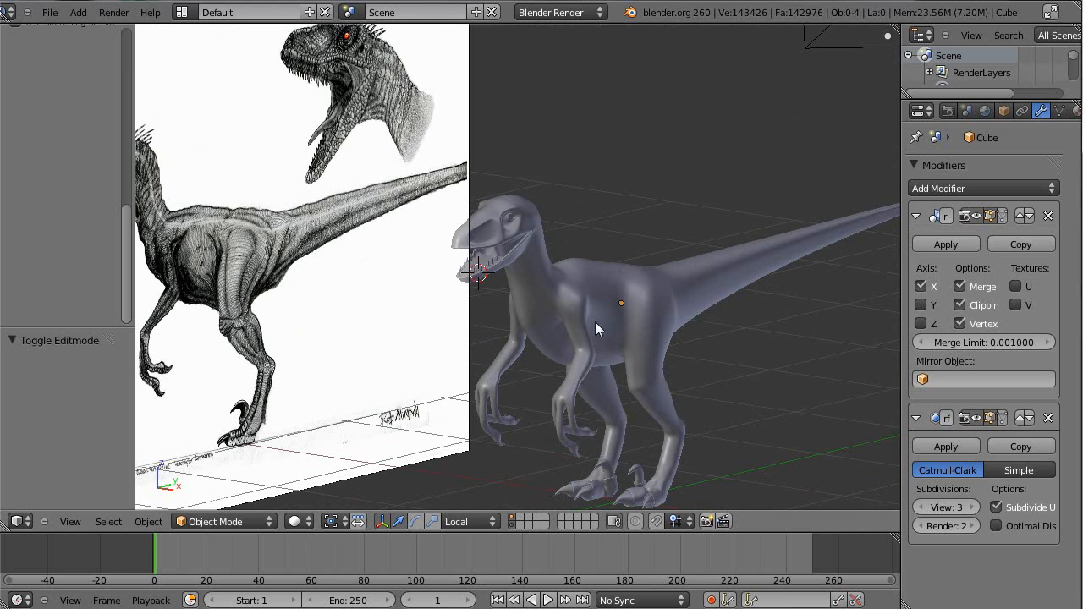
pyautogui.scroll(-4, 599, 289)
pyautogui.moveTo(603, 303); pyautogui.dragTo(718, 315, button='middle')
pyautogui.scroll(4, 640, 452)
pyautogui.moveTo(614, 262); pyautogui.dragTo(551, 235, button='middle')
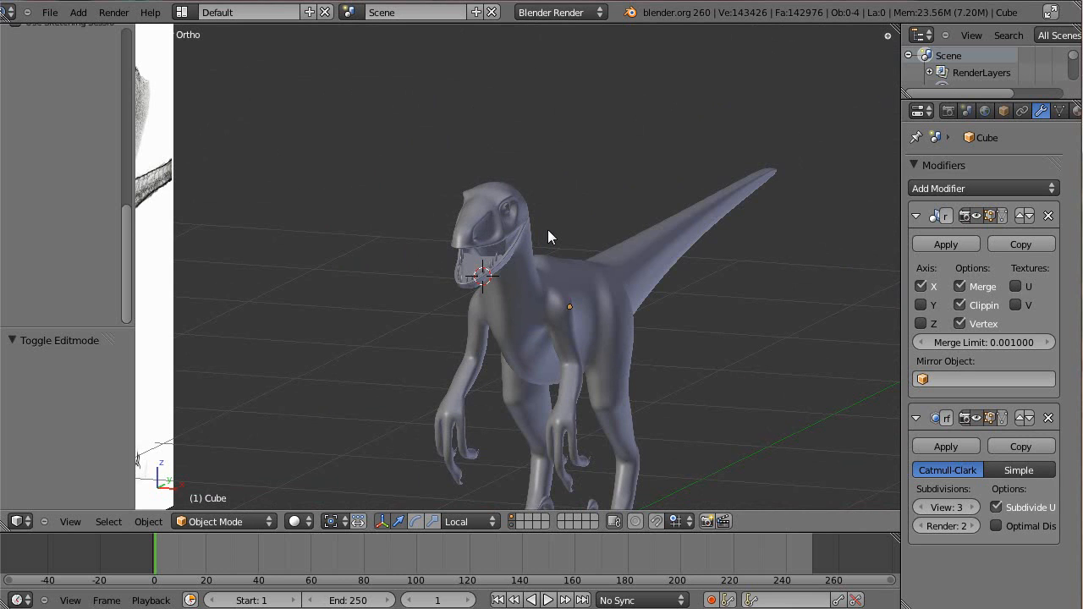
pyautogui.moveTo(634, 234)
pyautogui.mouseDown(button='middle')
pyautogui.moveTo(473, 272)
pyautogui.moveTo(423, 254)
pyautogui.moveTo(404, 263)
pyautogui.moveTo(387, 229)
pyautogui.moveTo(358, 259)
pyautogui.moveTo(305, 252)
pyautogui.moveTo(235, 268)
pyautogui.moveTo(302, 249)
pyautogui.moveTo(431, 268)
pyautogui.moveTo(585, 270)
pyautogui.moveTo(507, 252)
pyautogui.moveTo(473, 276)
pyautogui.mouseUp(button='middle')
pyautogui.scroll(-4, 473, 276)
pyautogui.moveTo(500, 327)
pyautogui.mouseDown(button='middle')
pyautogui.moveTo(551, 317)
pyautogui.moveTo(594, 345)
pyautogui.mouseUp(button='middle')
pyautogui.scroll(5, 594, 345)
pyautogui.click(621, 143)
pyautogui.scroll(-4, 394, 331)
pyautogui.moveTo(605, 294)
pyautogui.mouseDown(button='middle')
pyautogui.moveTo(581, 297)
pyautogui.moveTo(593, 289)
pyautogui.mouseUp(button='middle')
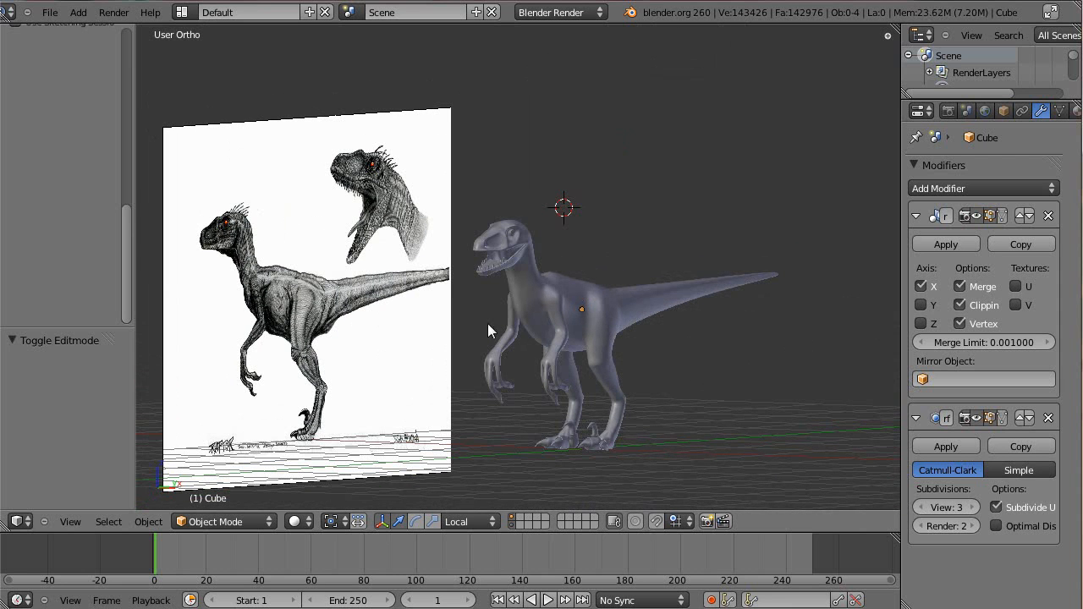